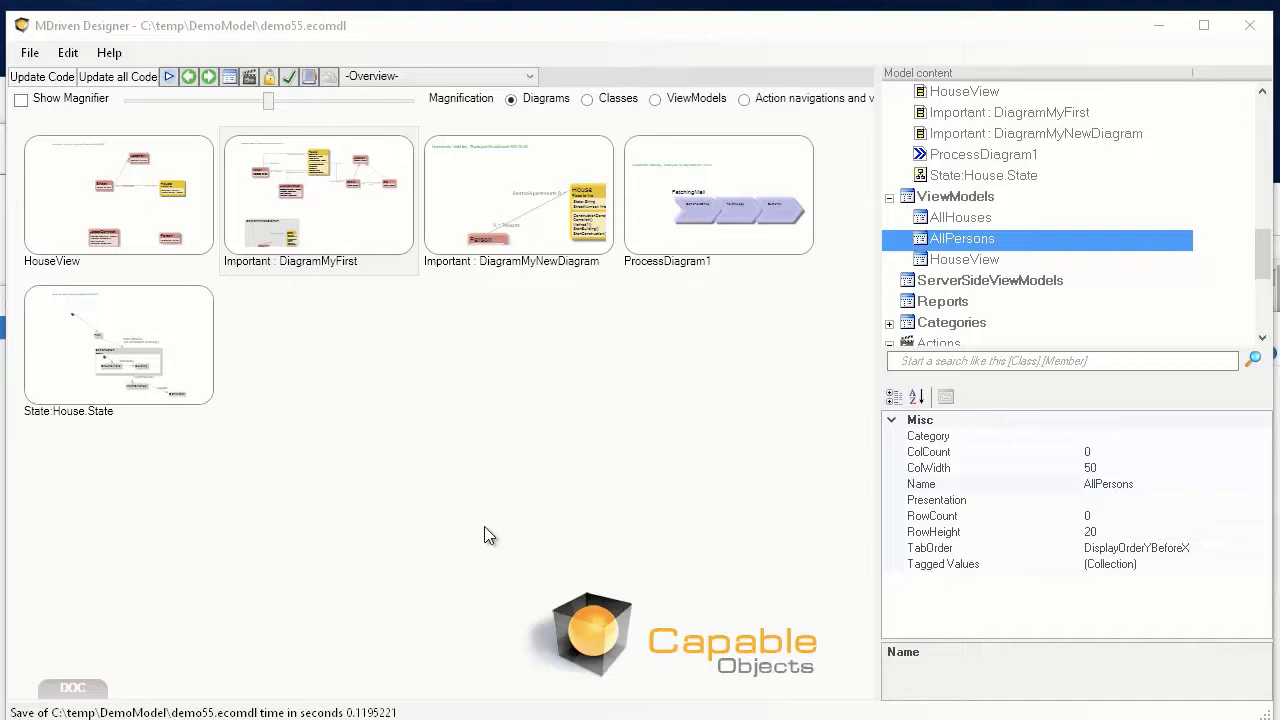
# Open the DiagramMyFirst class diagram, and open the AllPersons ViewModel for editing.
pyautogui.doubleClick(337, 212)
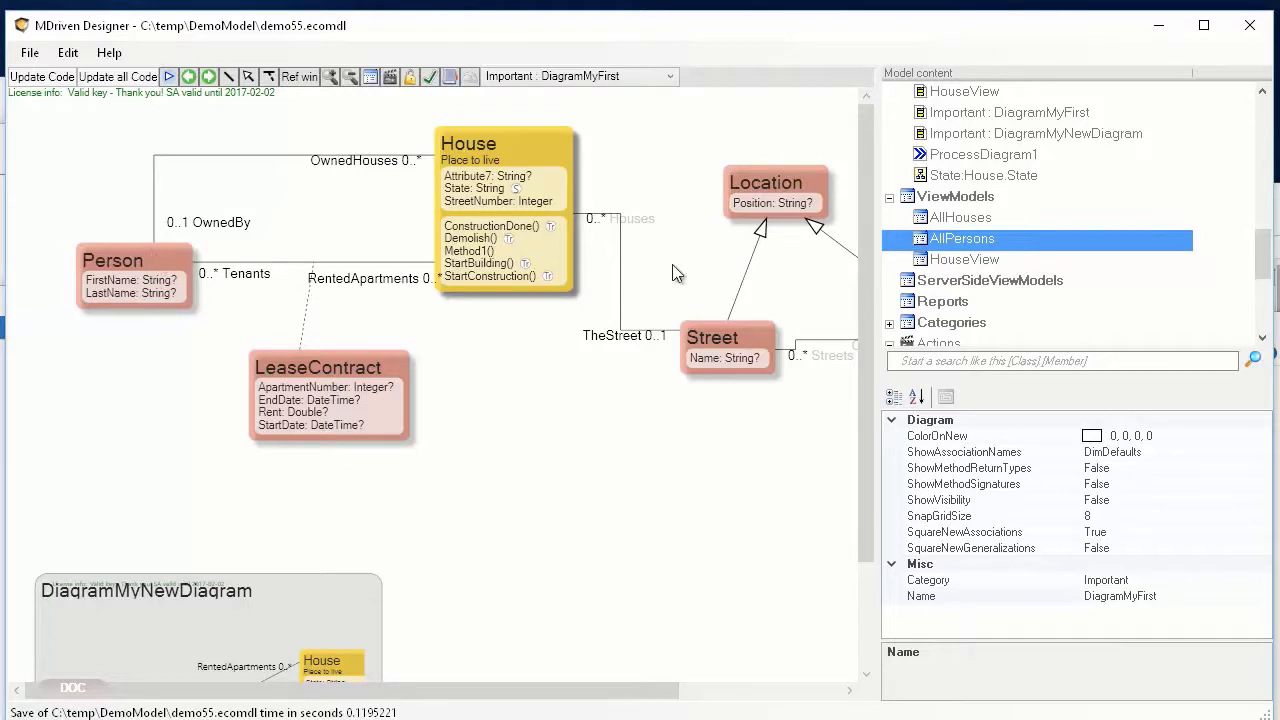
pyautogui.click(962, 219)
pyautogui.click(958, 240)
pyautogui.doubleClick(958, 245)
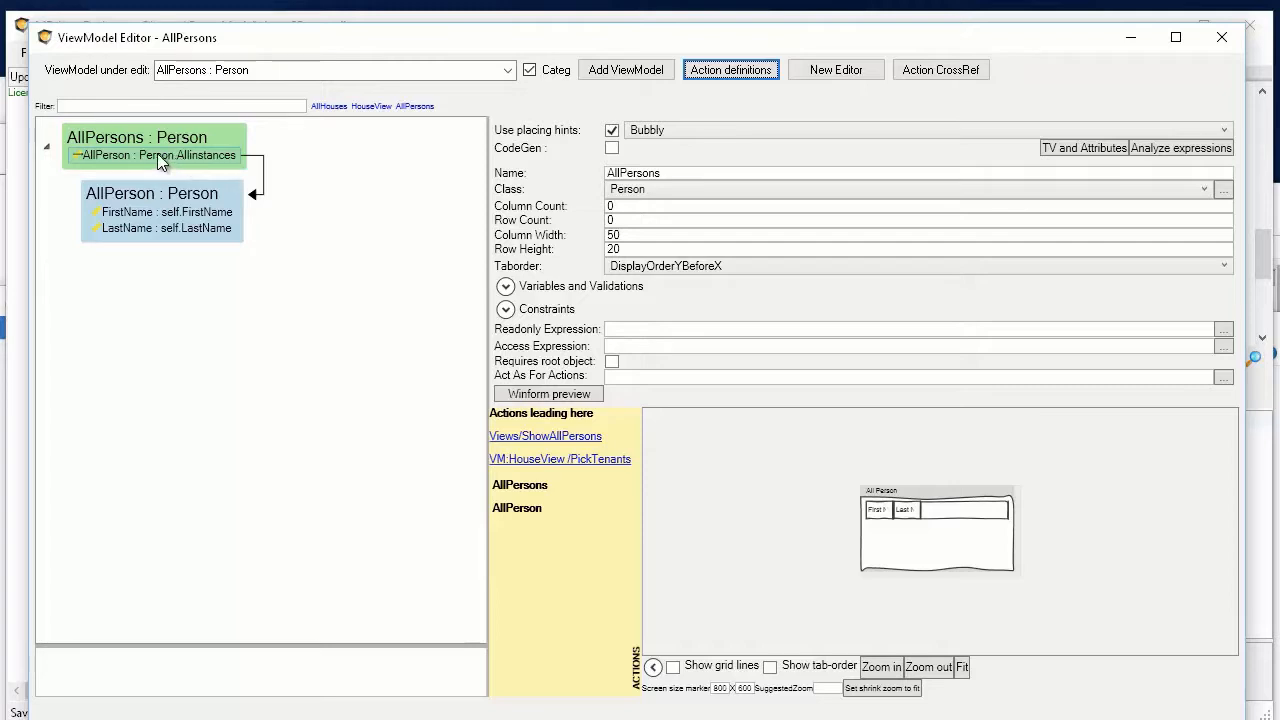
# Examine the options for adding a nested ViewModel class on the AllPerson column, keeping the class diagram in view.
pyautogui.click(158, 160)
pyautogui.rightClick(158, 160)
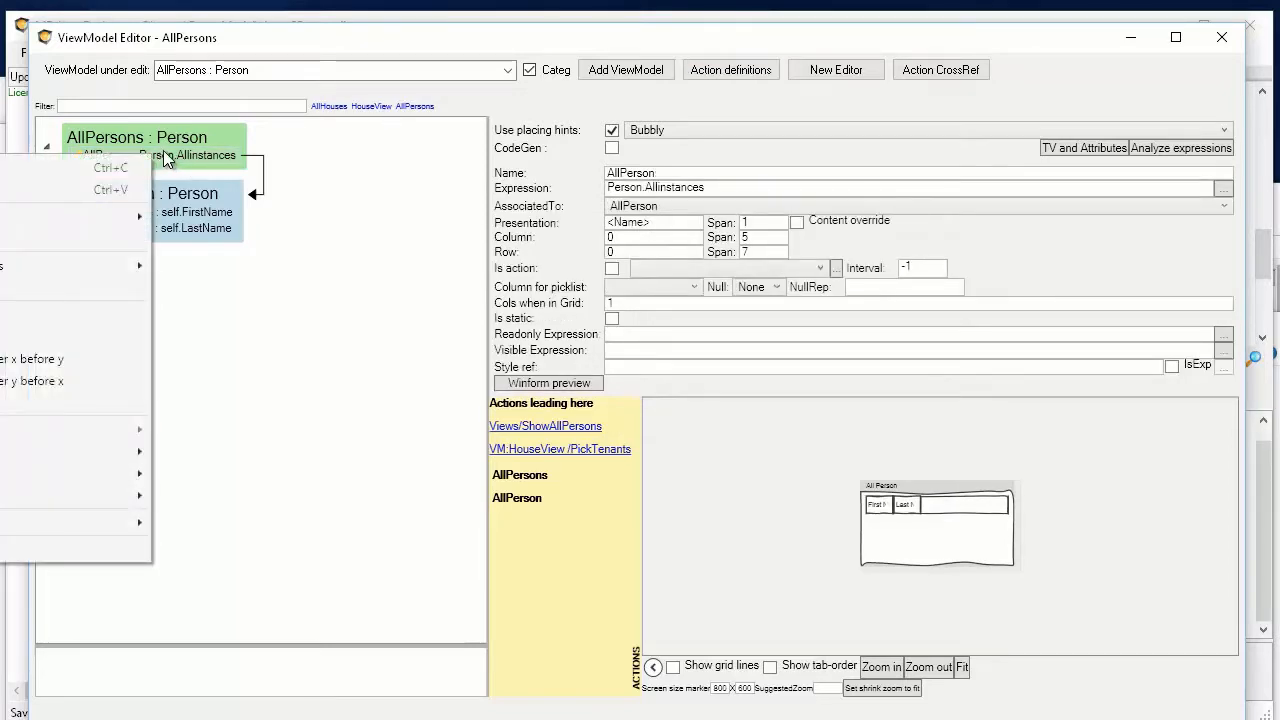
pyautogui.click(488, 41)
pyautogui.moveTo(438, 37); pyautogui.dragTo(728, 39)
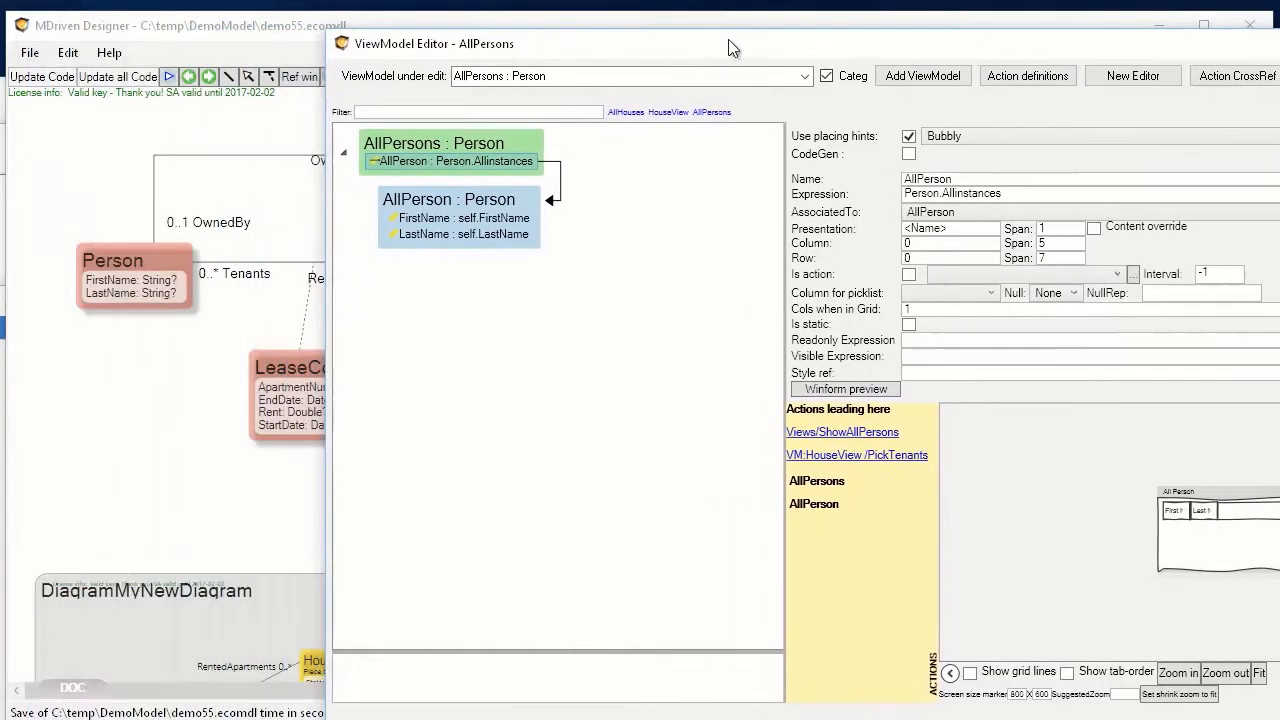
pyautogui.rightClick(458, 159)
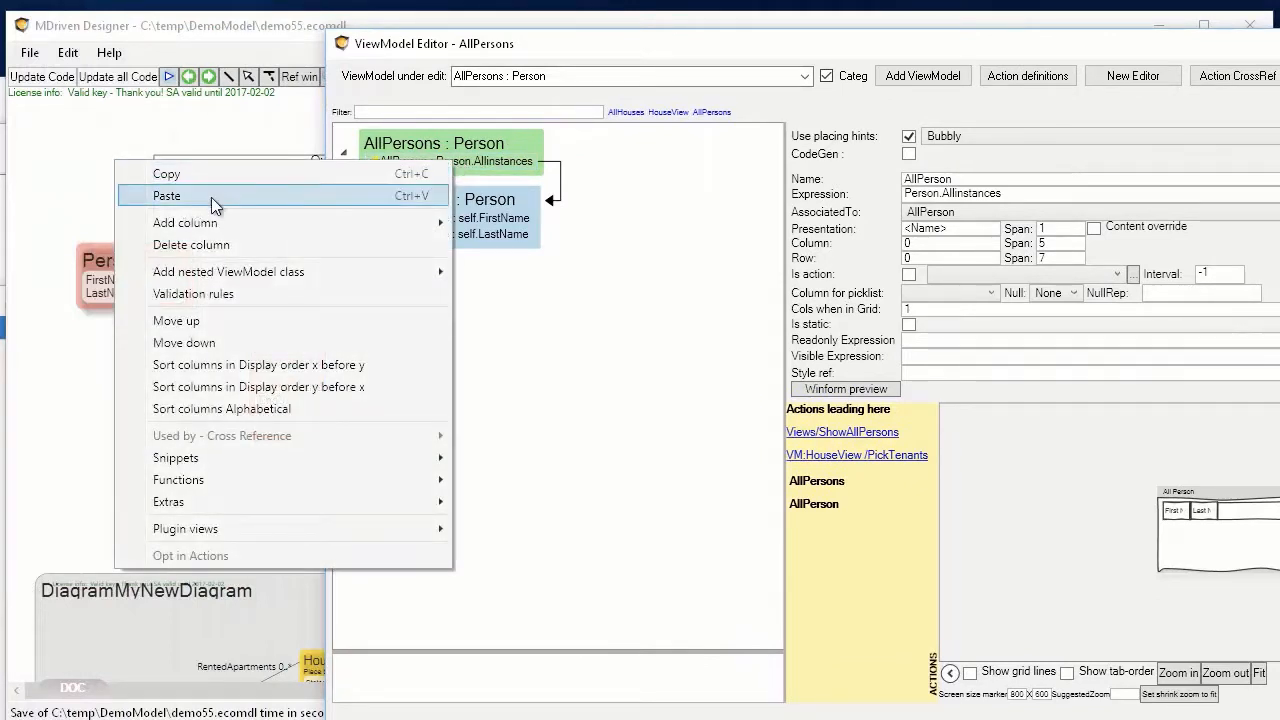
pyautogui.moveTo(300, 272)
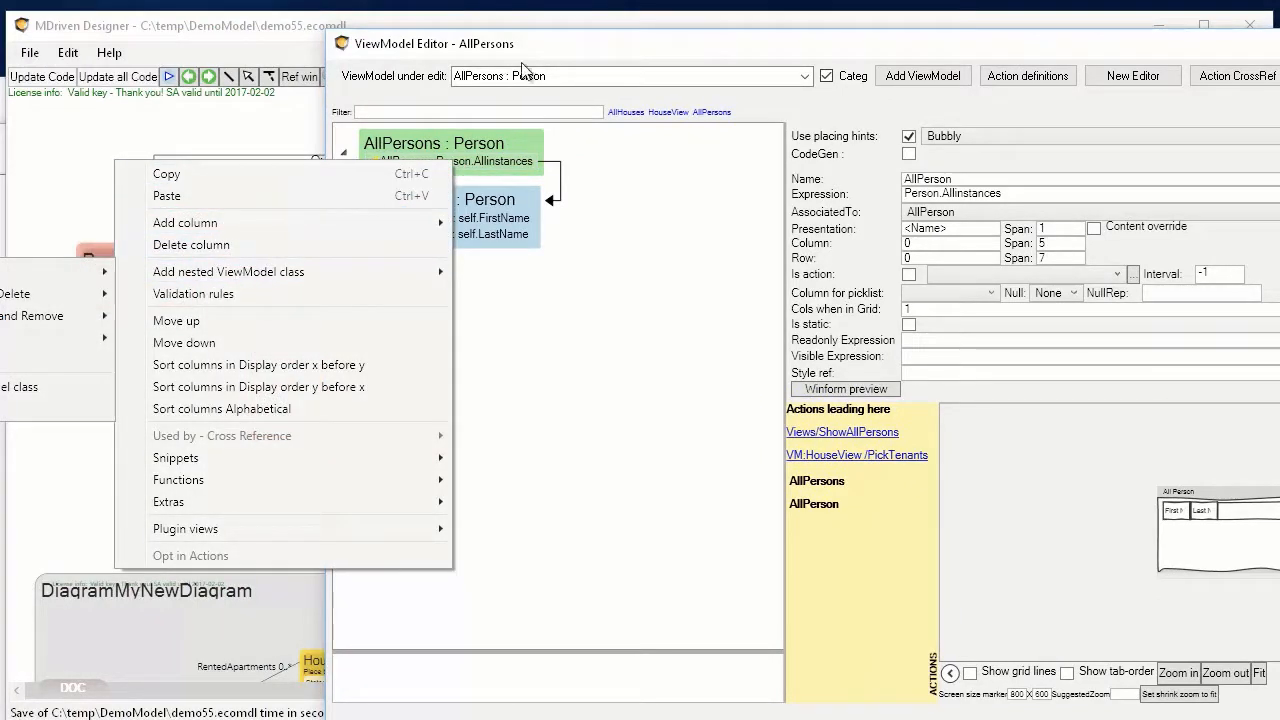
pyautogui.click(797, 52)
pyautogui.moveTo(797, 52); pyautogui.dragTo(1063, 54)
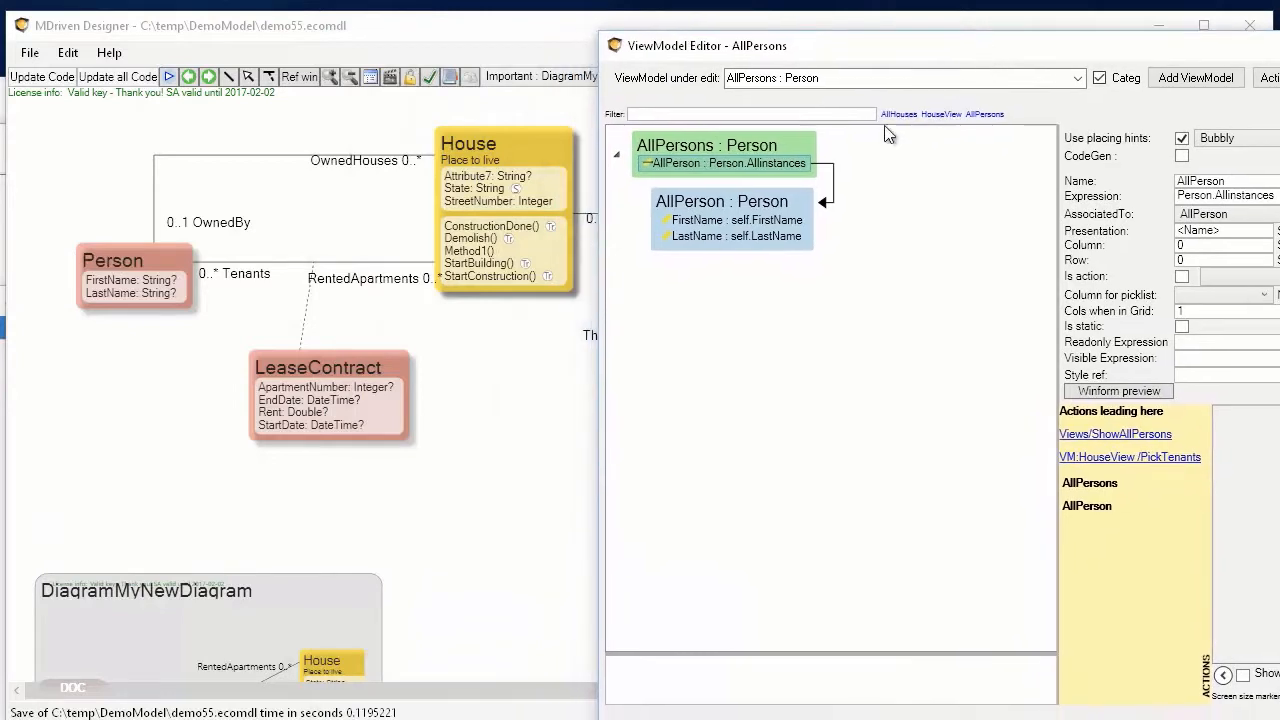
pyautogui.rightClick(739, 162)
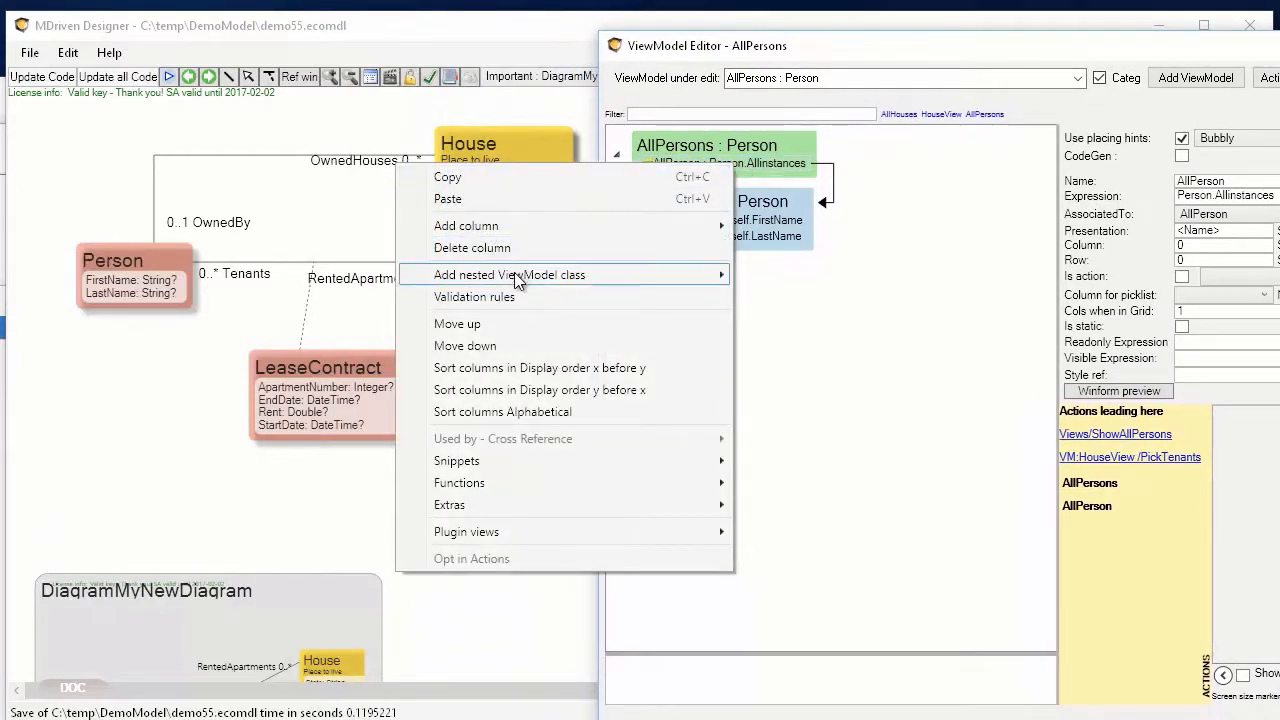
pyautogui.moveTo(515, 280)
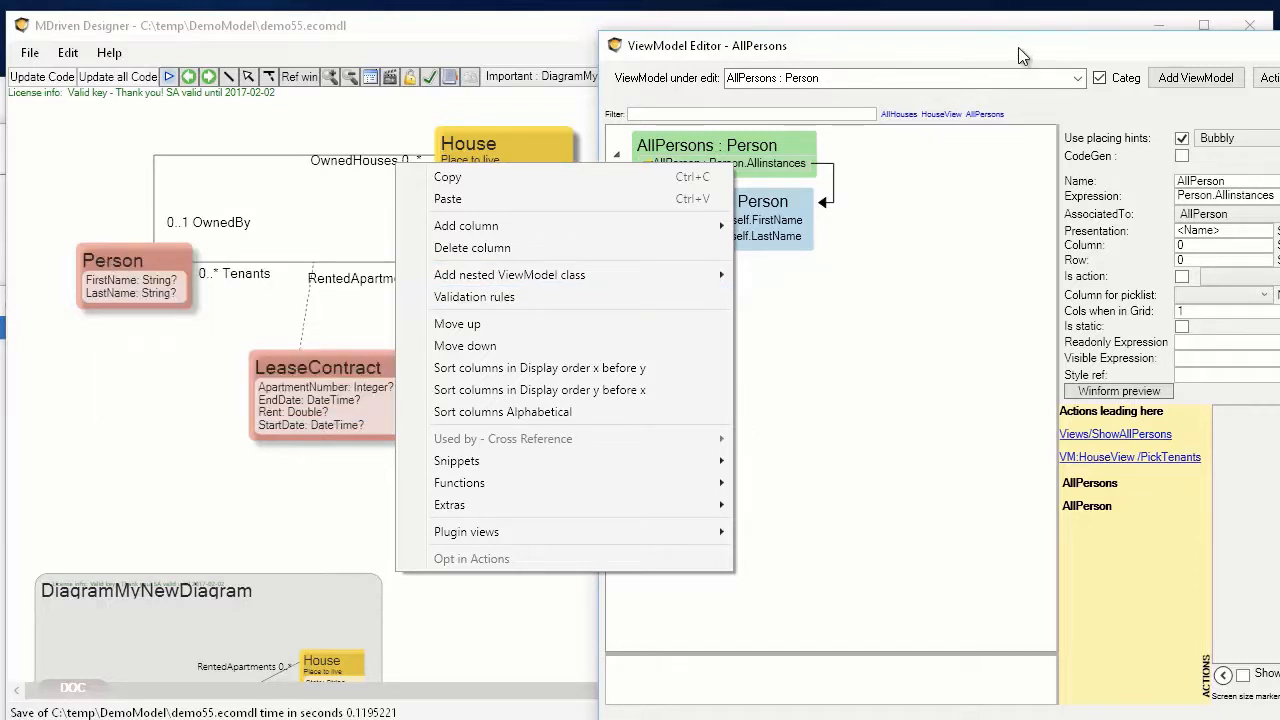
pyautogui.click(872, 49)
pyautogui.moveTo(926, 45); pyautogui.dragTo(596, 53)
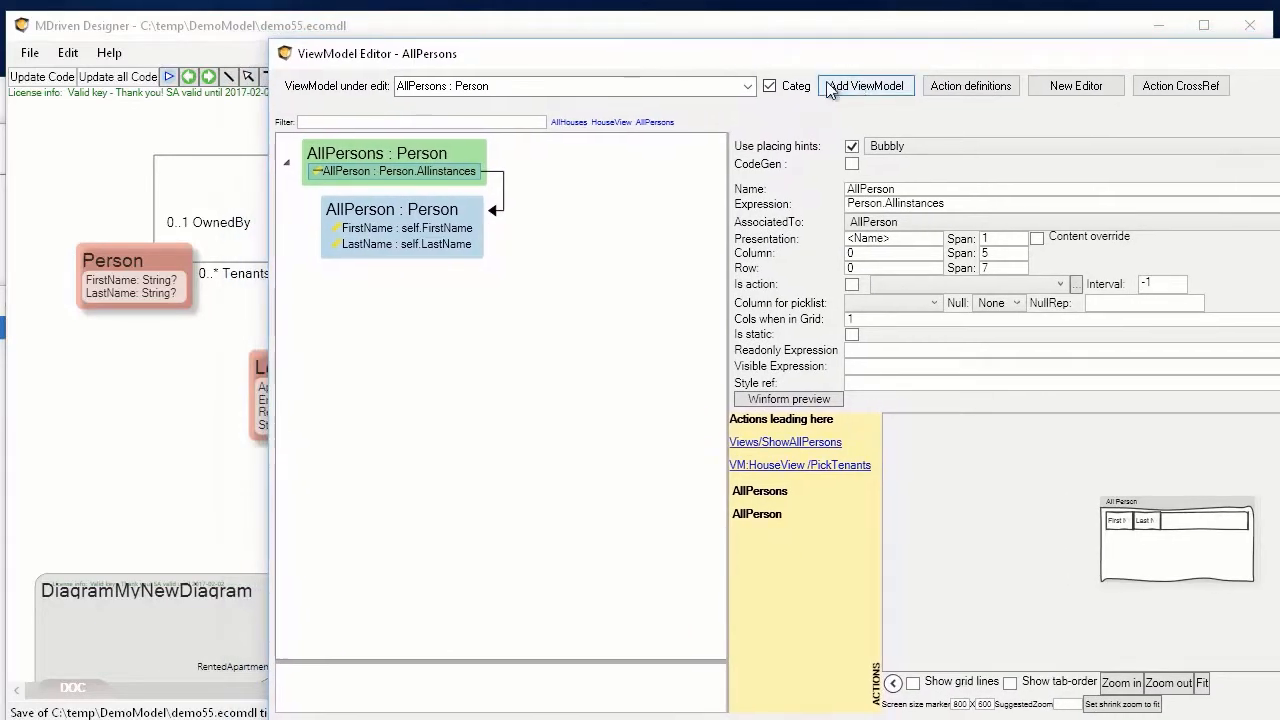
# Add a new ViewModel and name it PersonSearch.
pyautogui.click(879, 88)
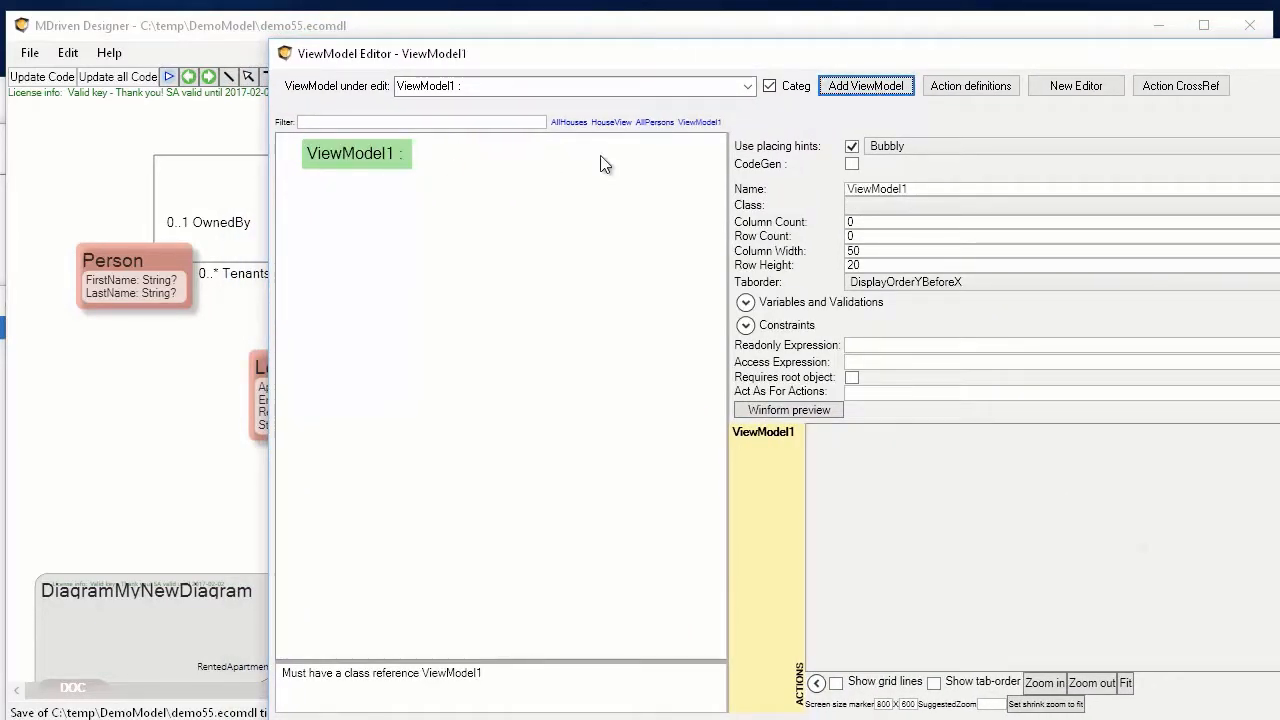
pyautogui.moveTo(920, 189); pyautogui.dragTo(697, 190)
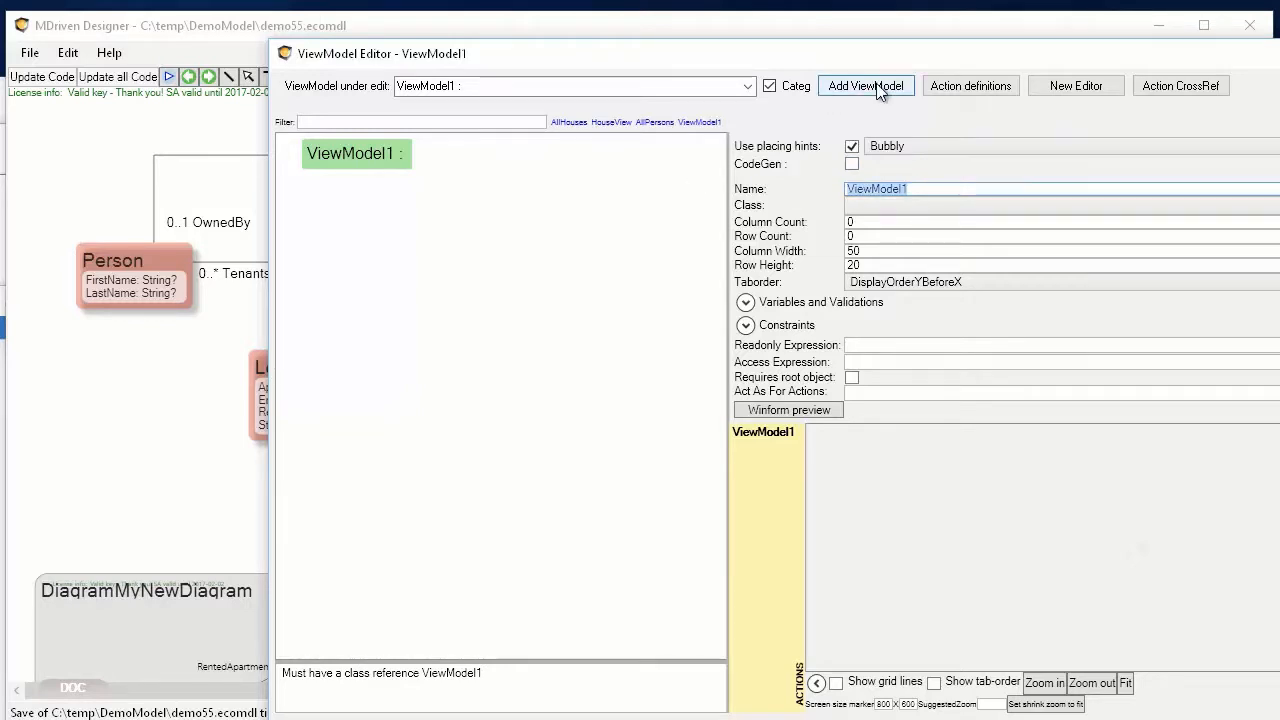
pyautogui.write('Person')
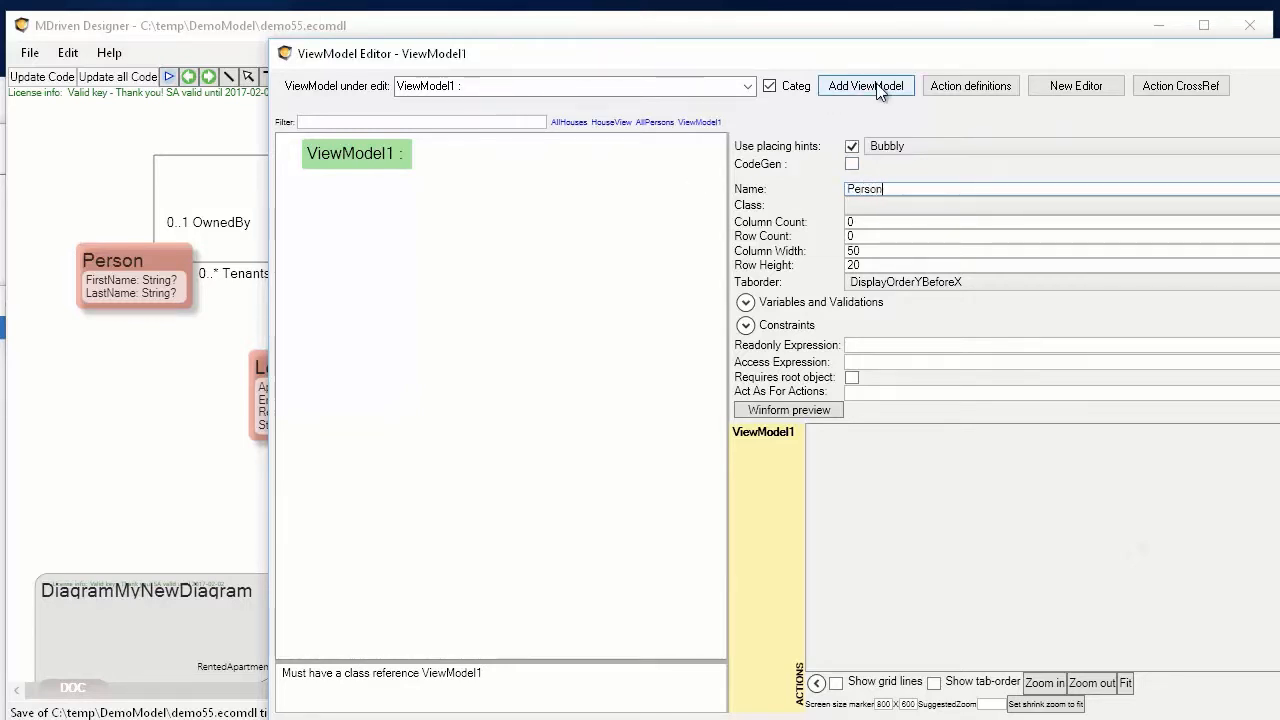
pyautogui.write('Search')
pyautogui.press('Tab')
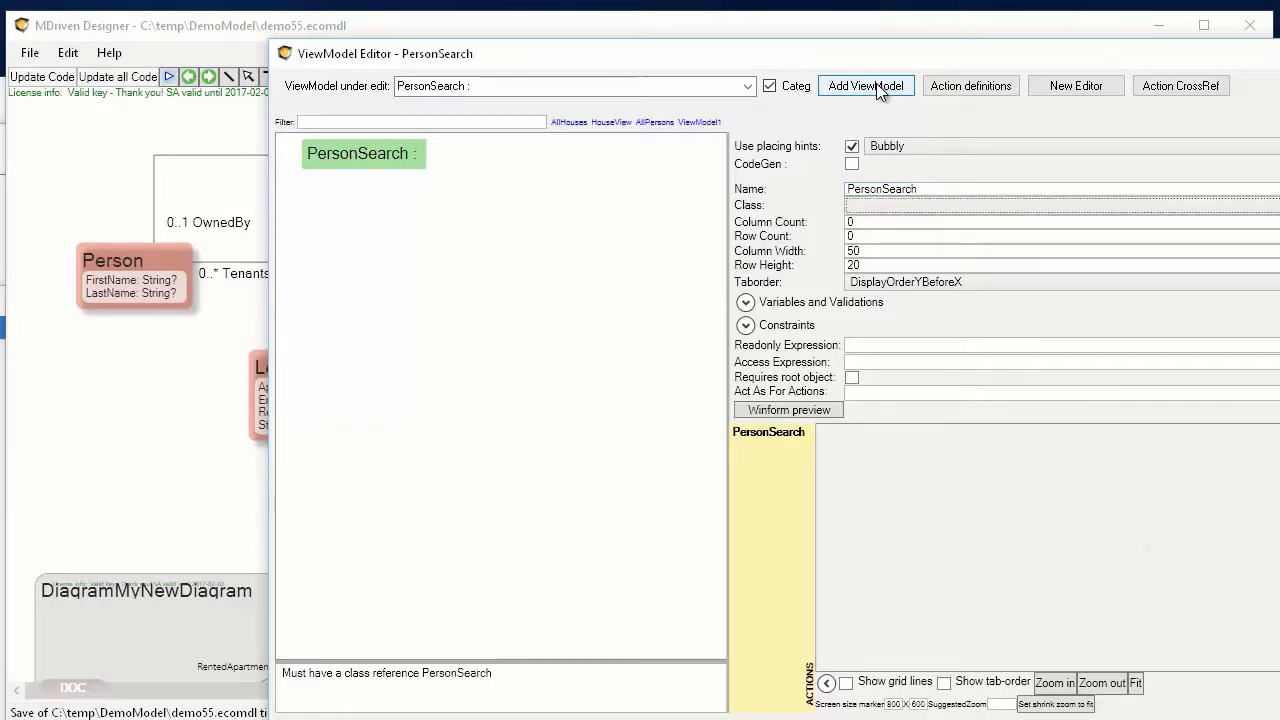
# Set the class of the PersonSearch ViewModel to Person.
pyautogui.click(906, 210)
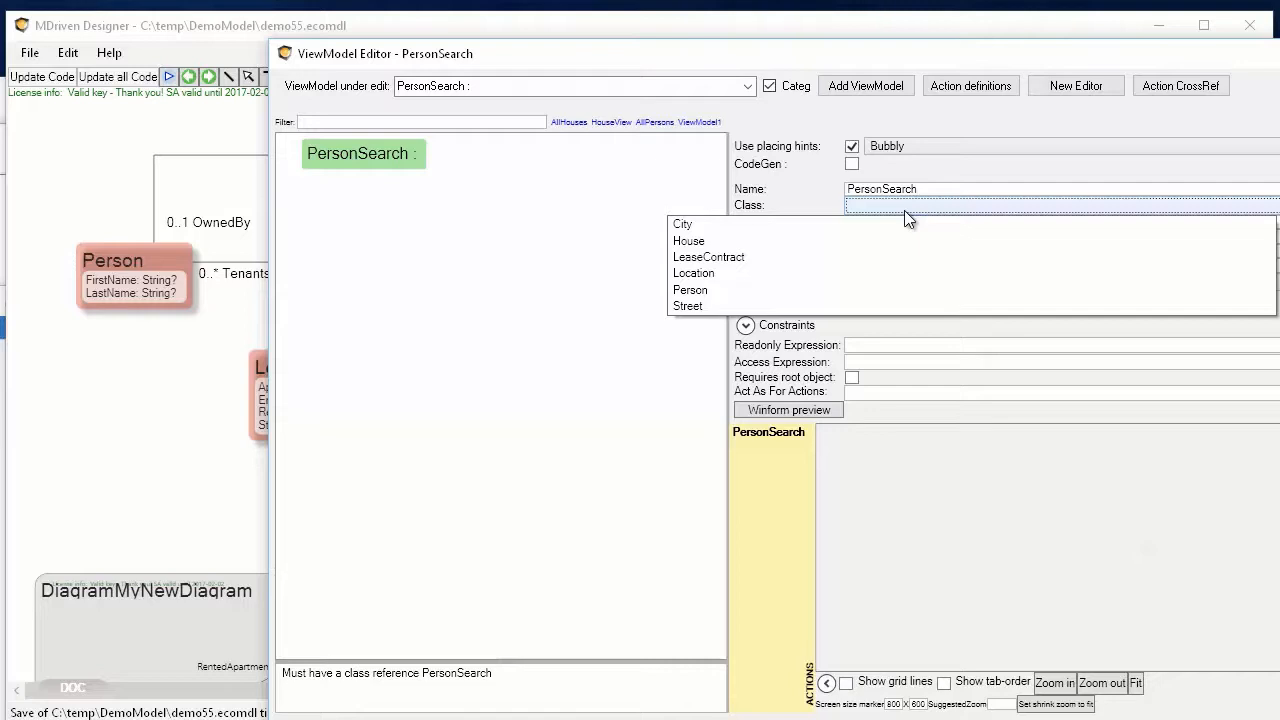
pyautogui.press('p')
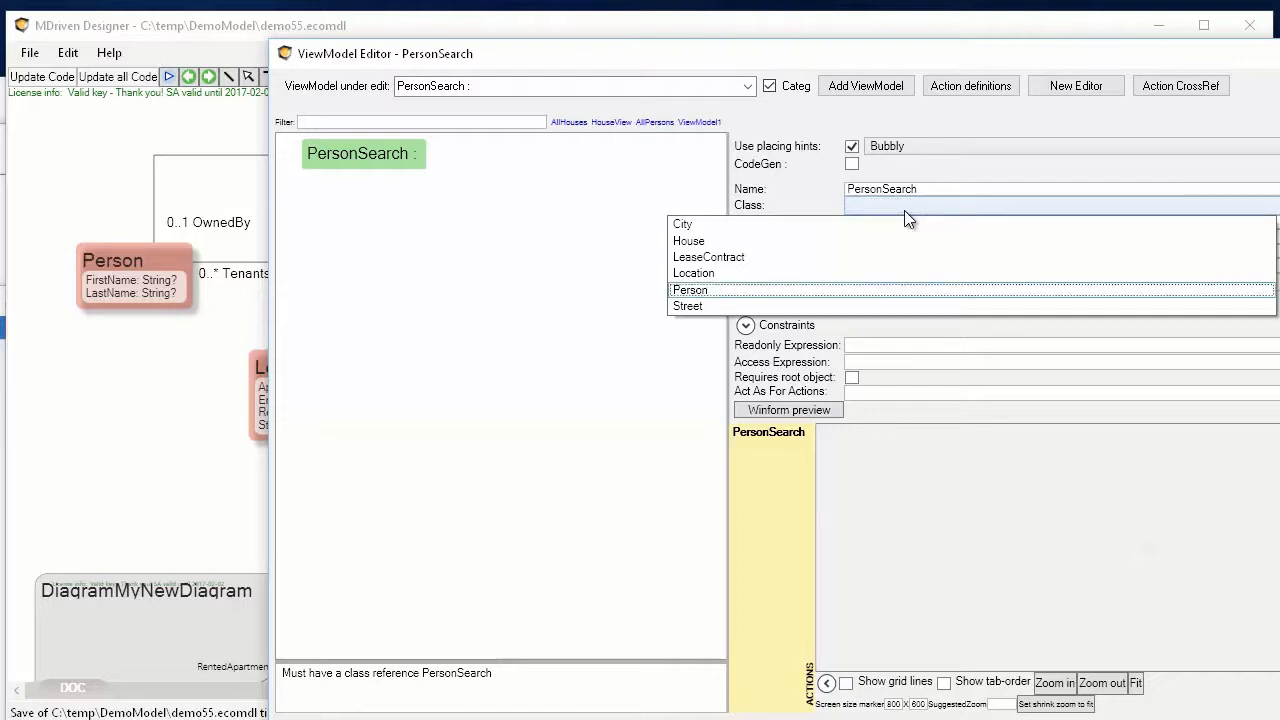
pyautogui.press('Down')
pyautogui.press('Up')
pyautogui.press('Return')
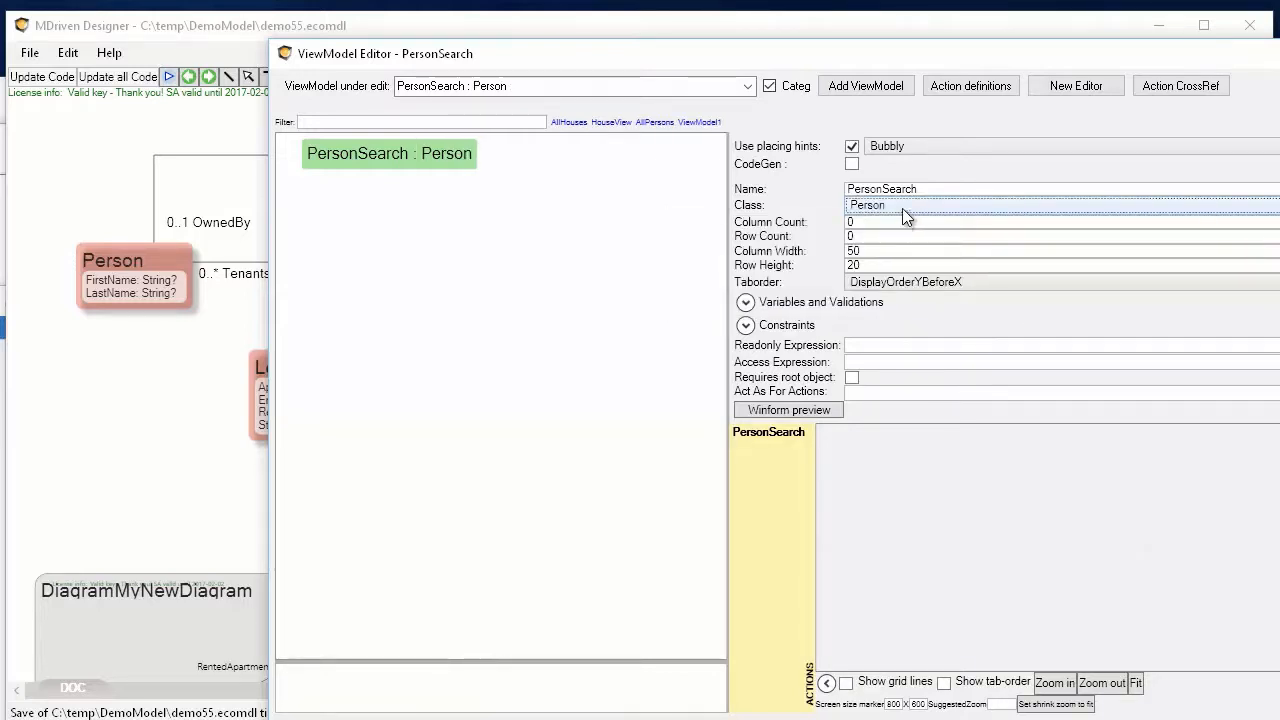
# Add search expressions to the PersonSearch ViewModel as a nested ViewModel class.
pyautogui.rightClick(406, 156)
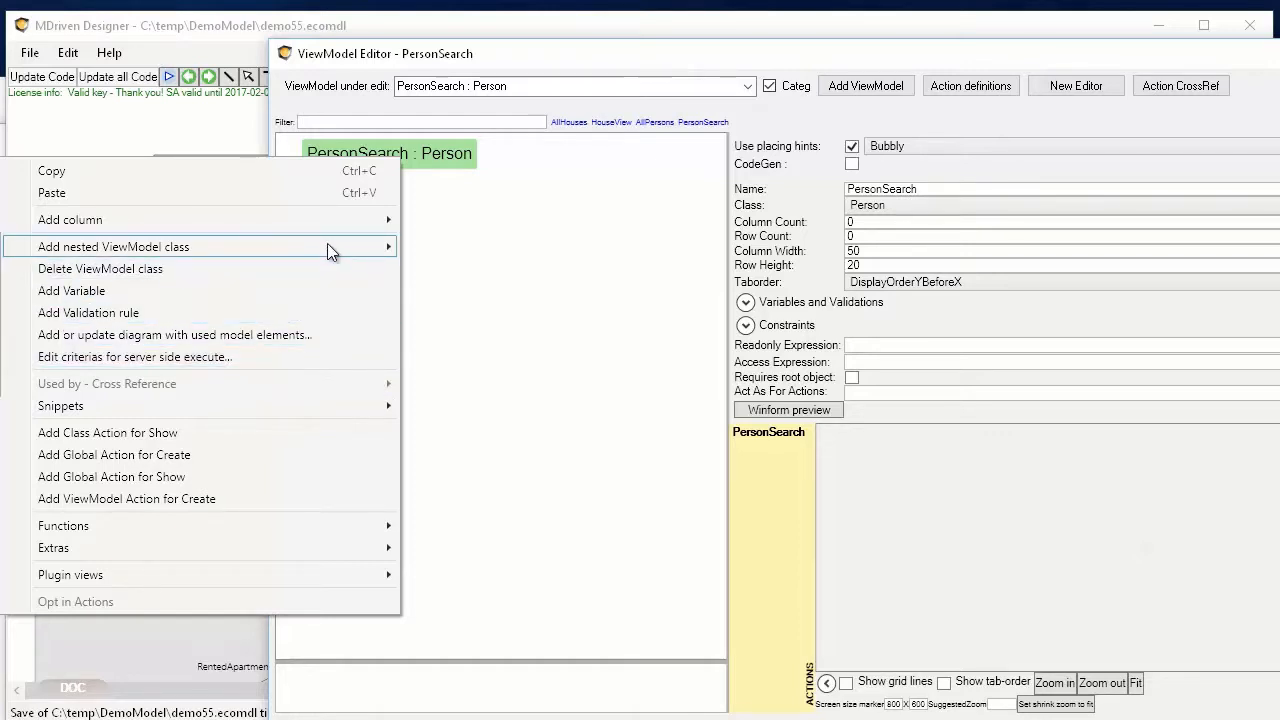
pyautogui.click(870, 56)
pyautogui.moveTo(806, 46); pyautogui.dragTo(1279, 38)
pyautogui.rightClick(906, 153)
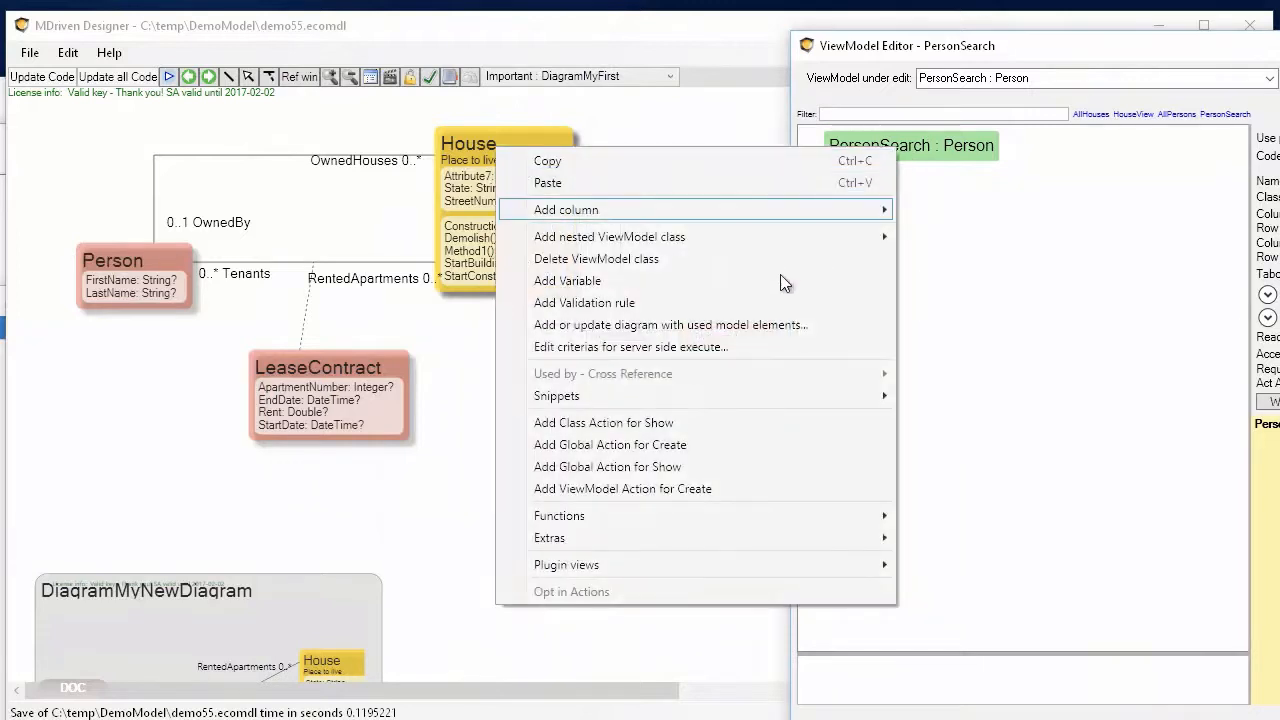
pyautogui.moveTo(744, 242)
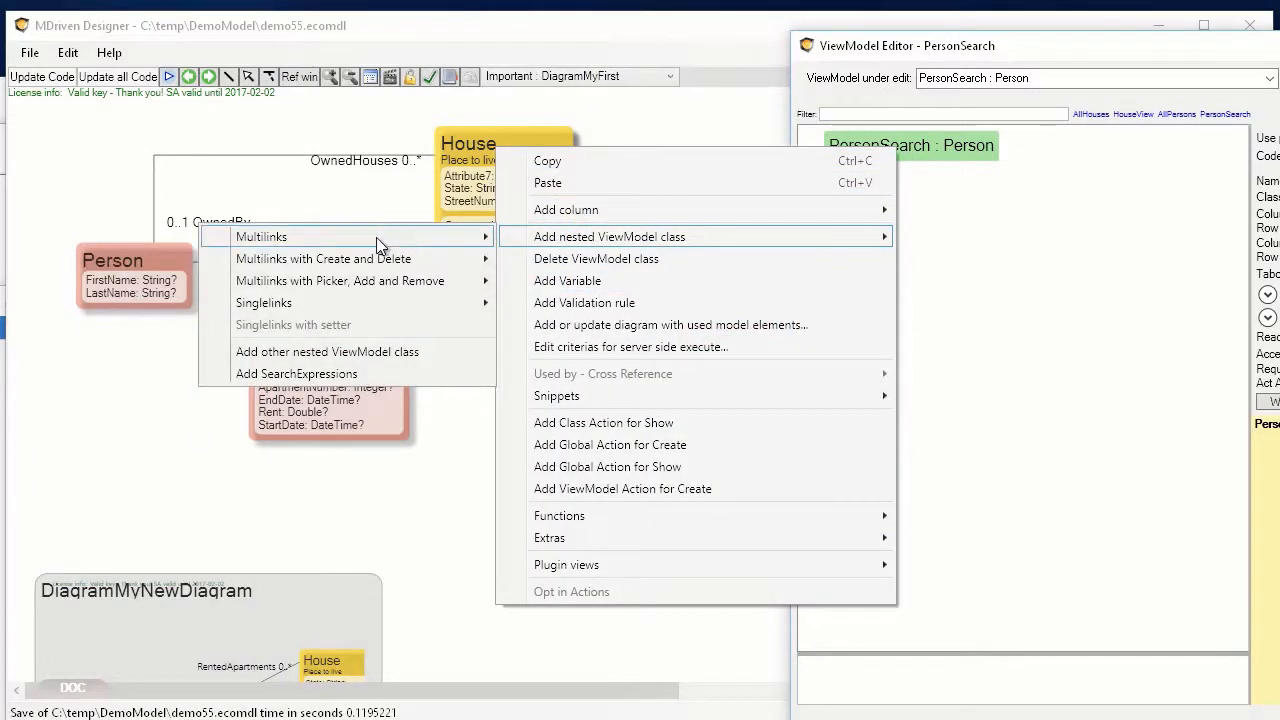
pyautogui.click(337, 373)
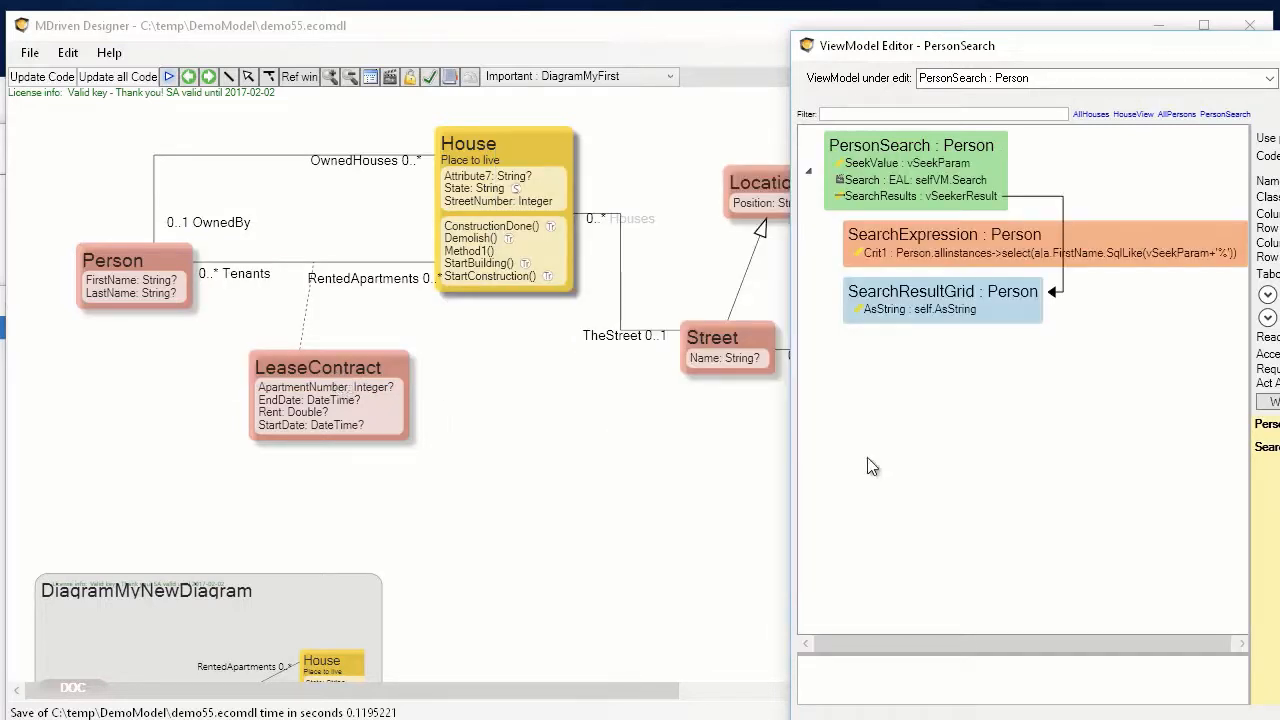
# Expand the variables and validations of PersonSearch and add a new variable.
pyautogui.moveTo(1134, 40); pyautogui.dragTo(423, 60)
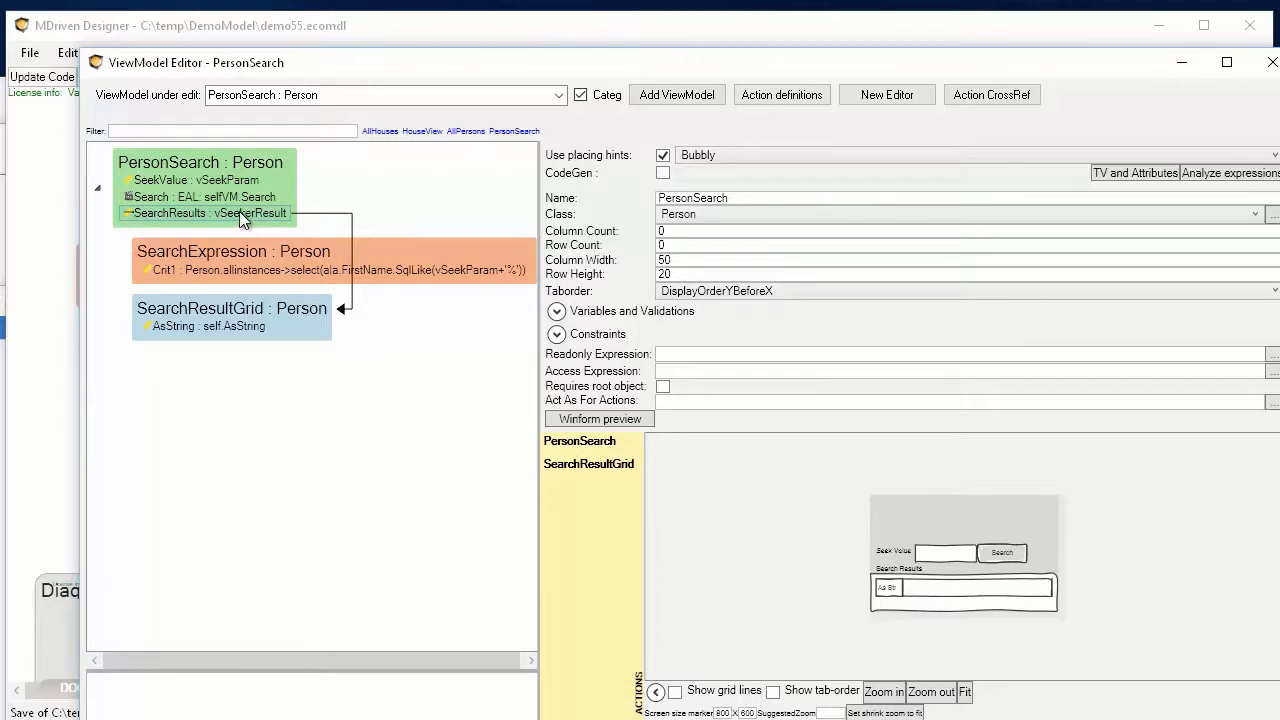
pyautogui.click(557, 311)
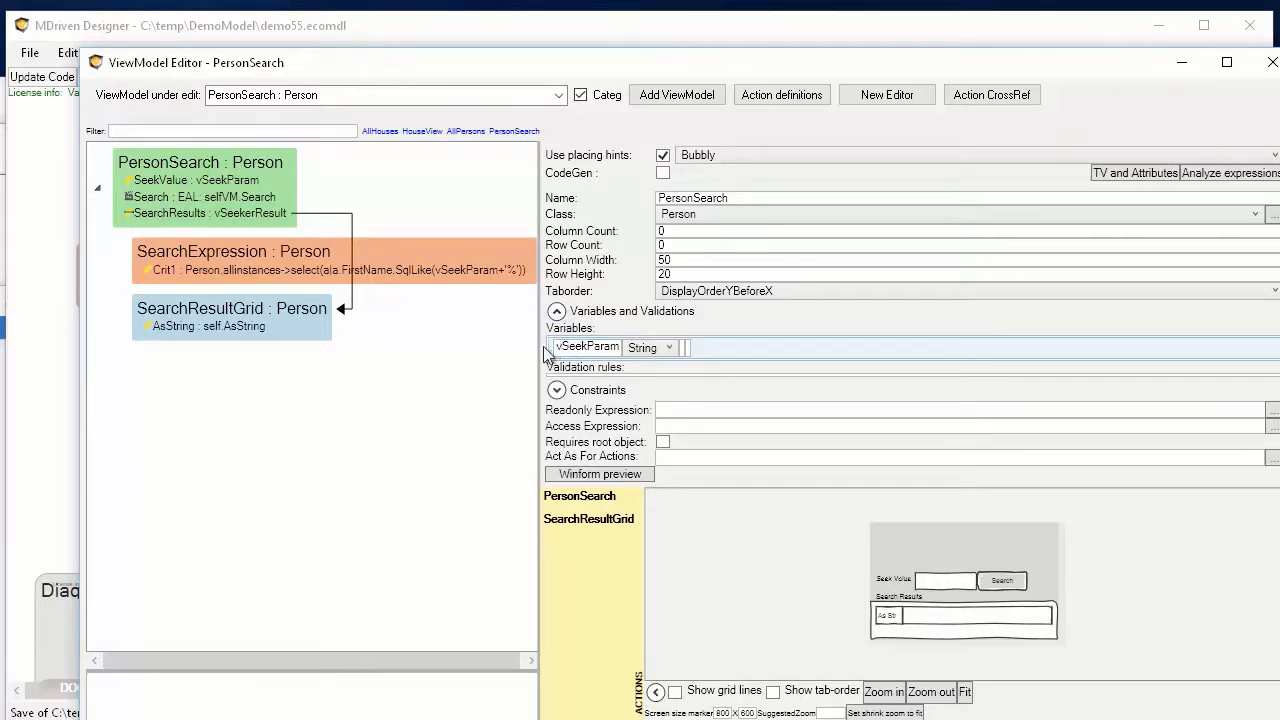
pyautogui.rightClick(730, 343)
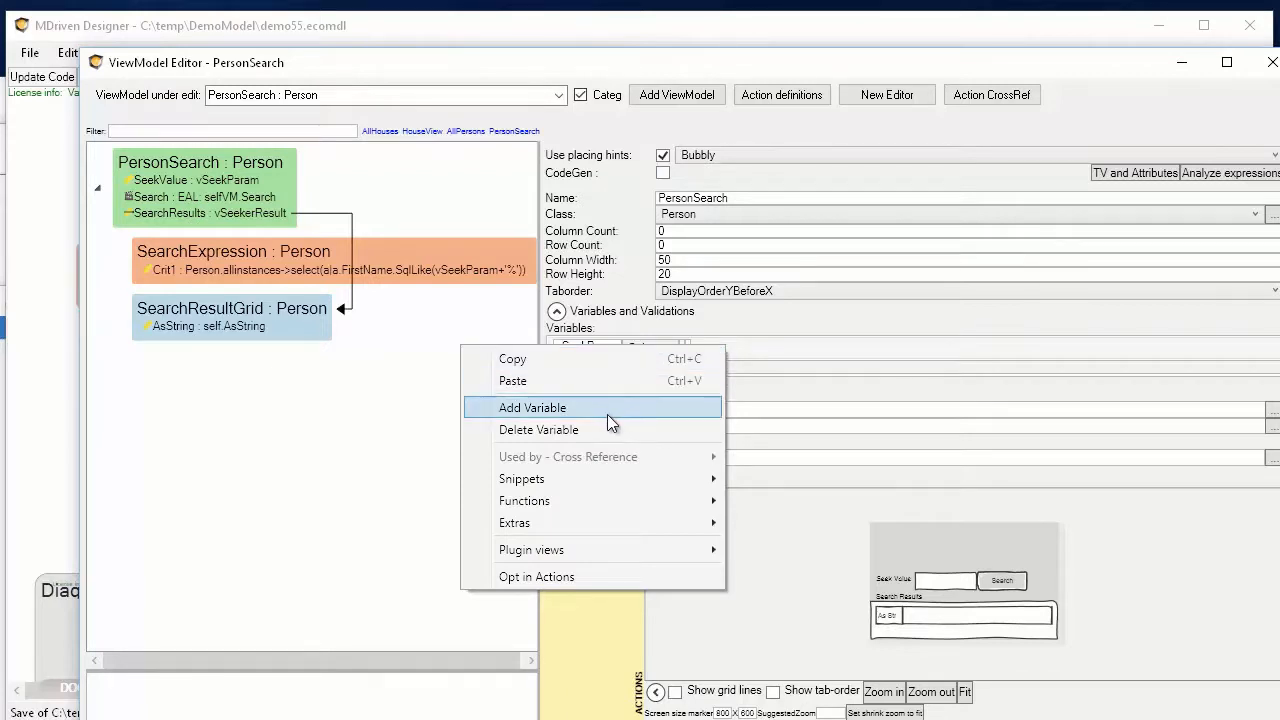
pyautogui.click(580, 411)
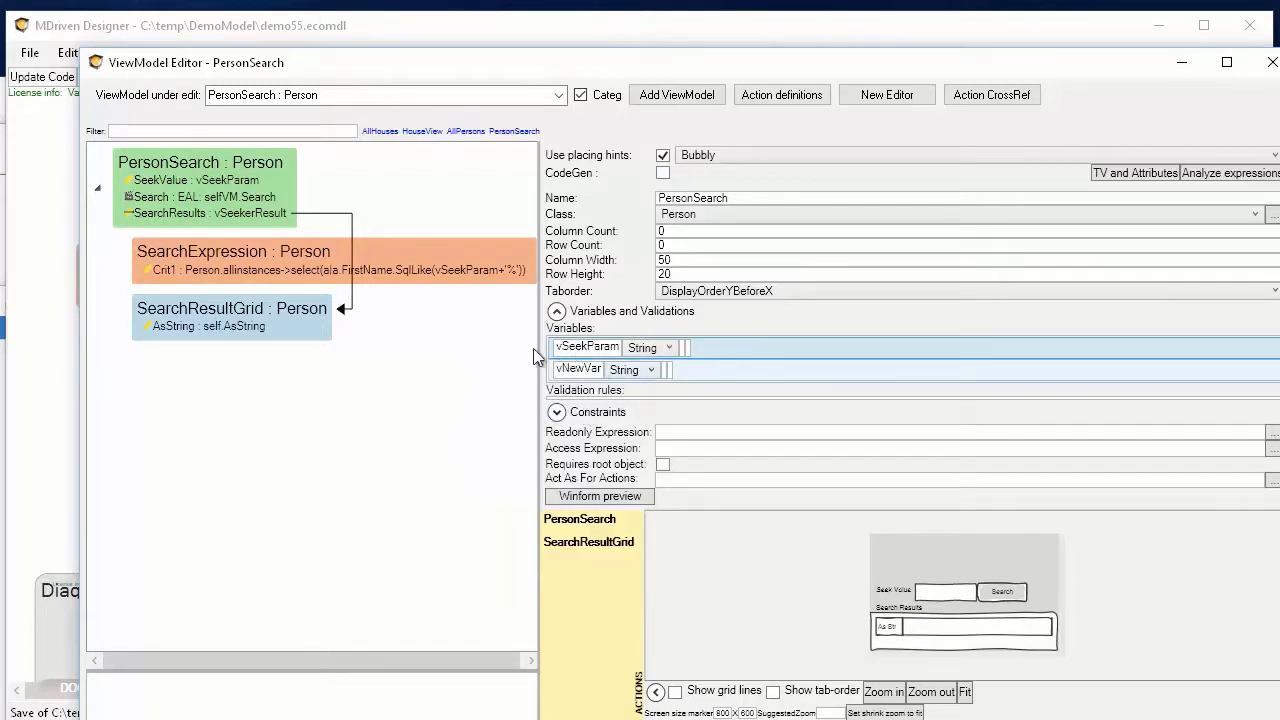
# Rename the new variable vSeekerResult, copying the name from the SearchResults column's expression.
pyautogui.click(173, 216)
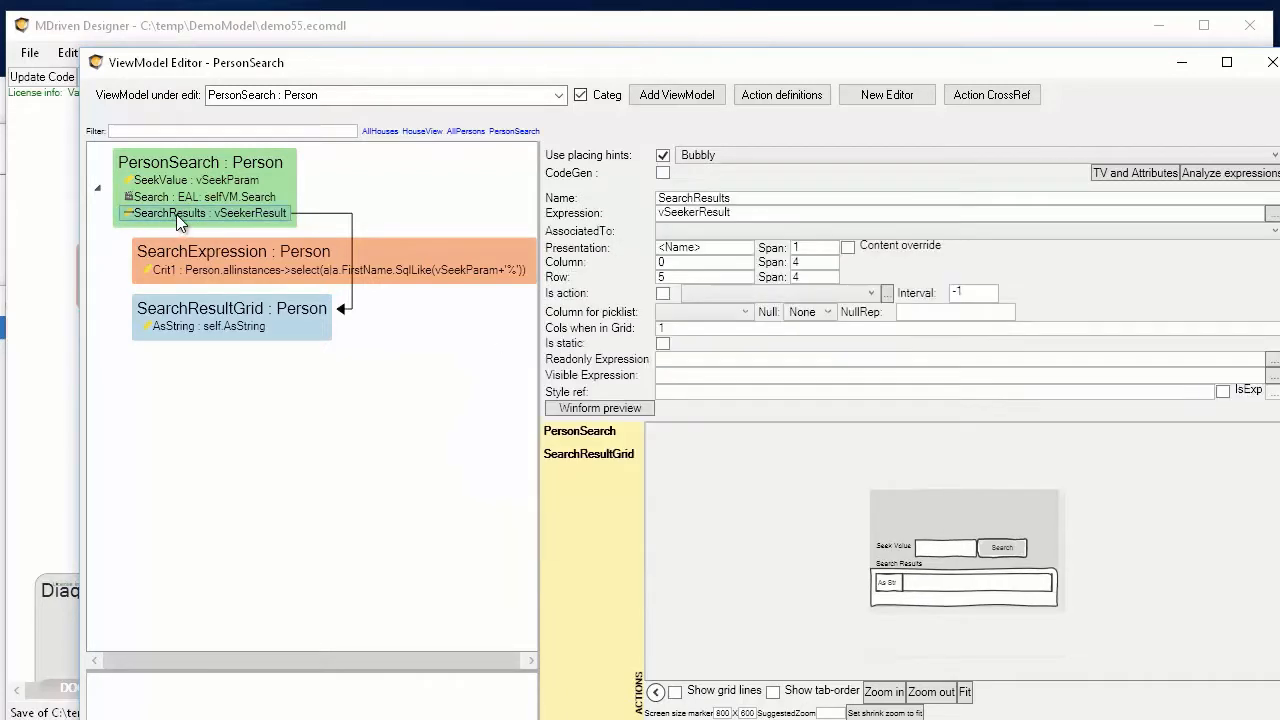
pyautogui.doubleClick(731, 213)
pyautogui.hotkey('ctrl', 'c')
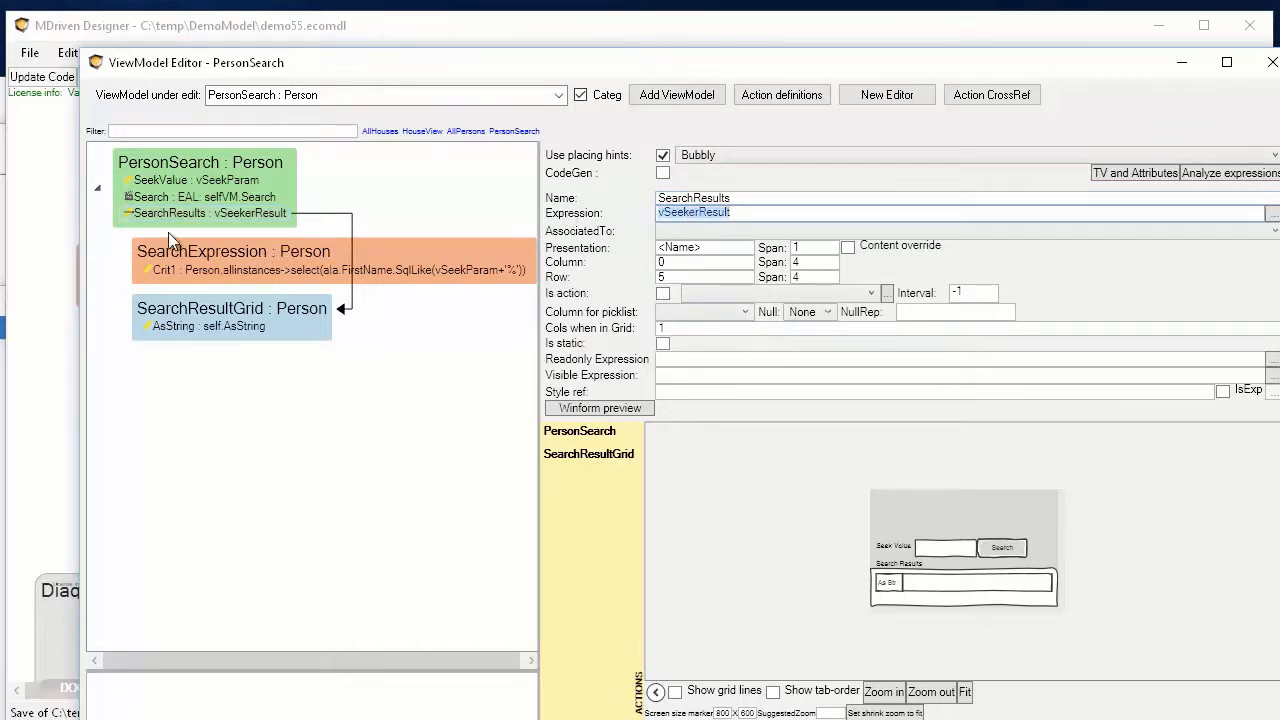
pyautogui.click(185, 168)
pyautogui.doubleClick(582, 367)
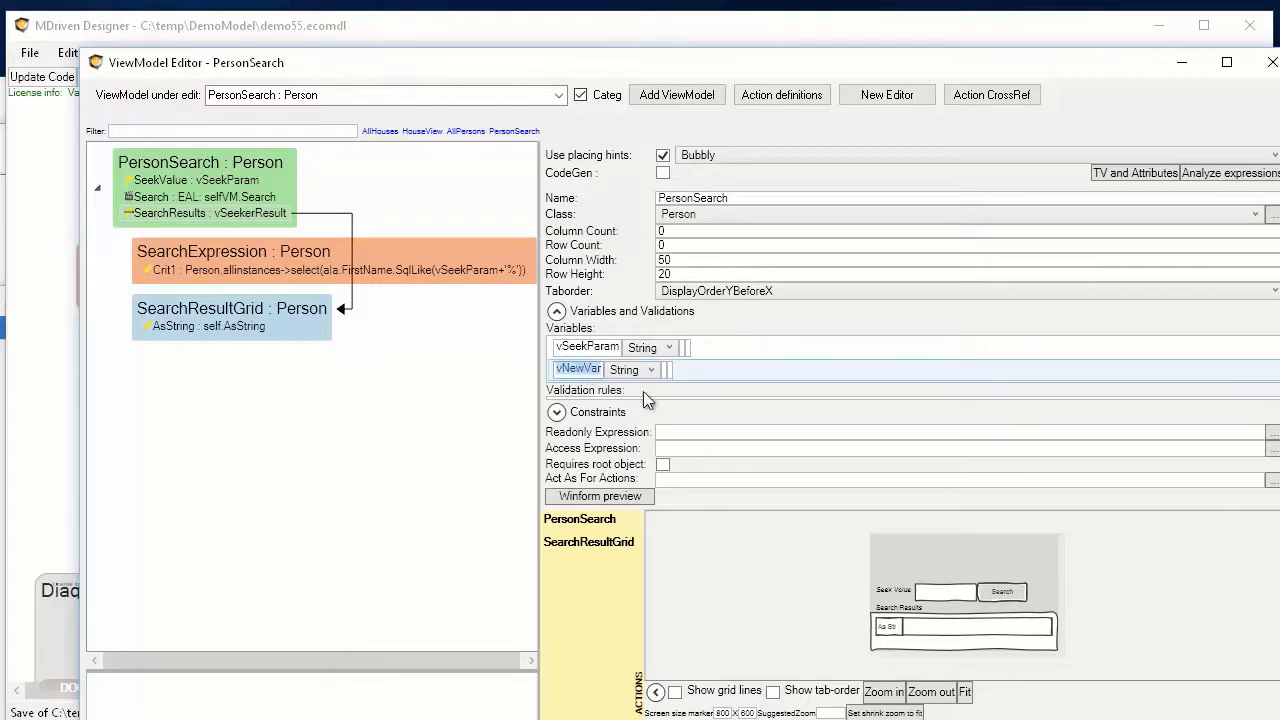
pyautogui.rightClick(576, 369)
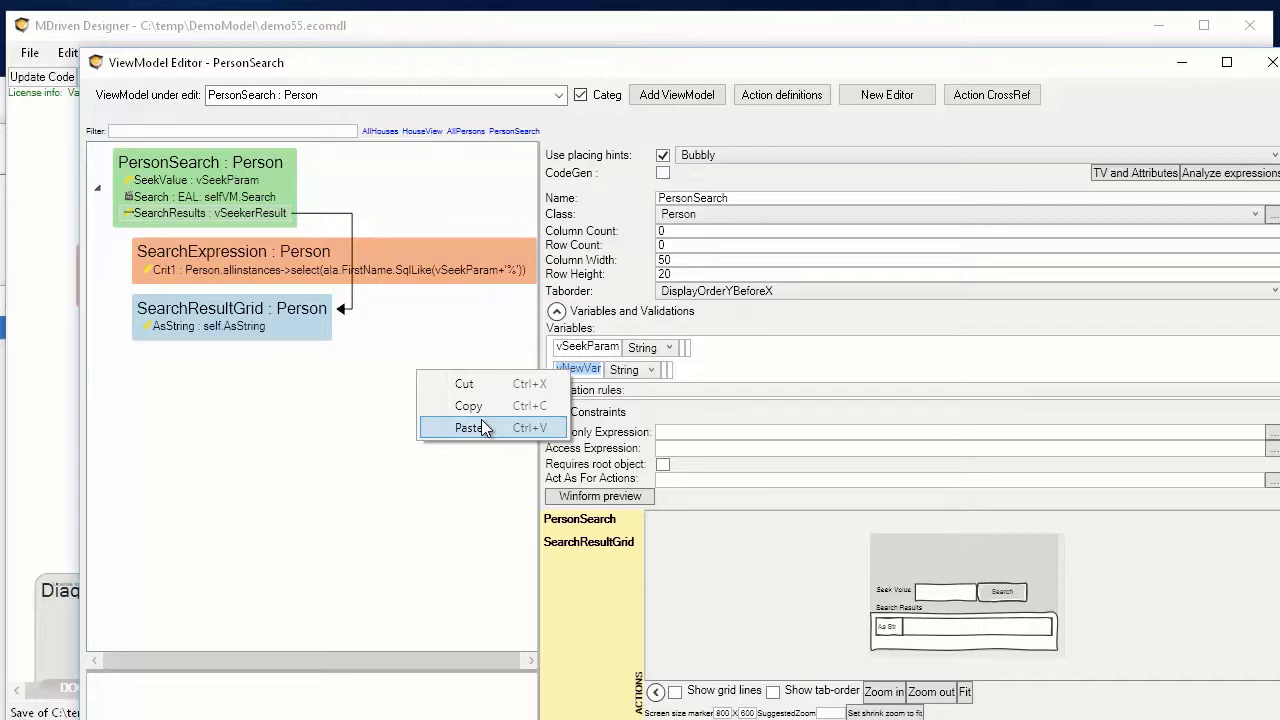
pyautogui.click(478, 427)
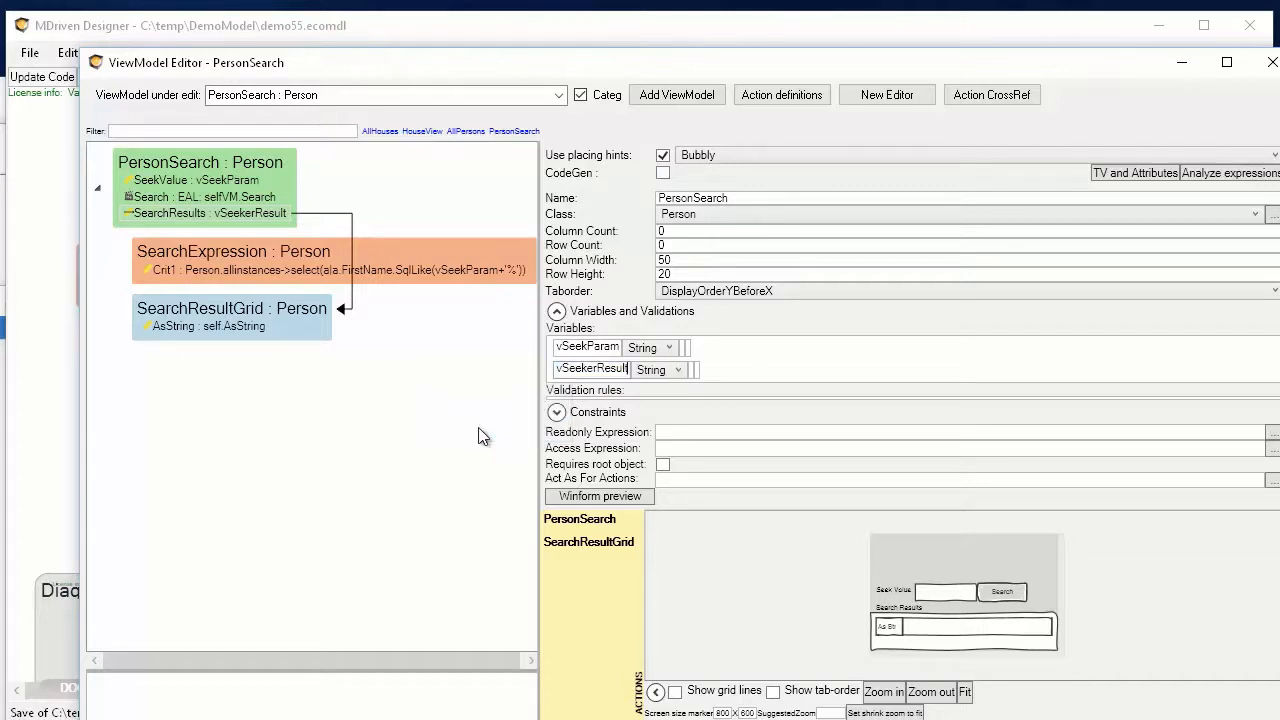
# Set the type of the vSeekerResult variable to Collection(Person).
pyautogui.click(681, 369)
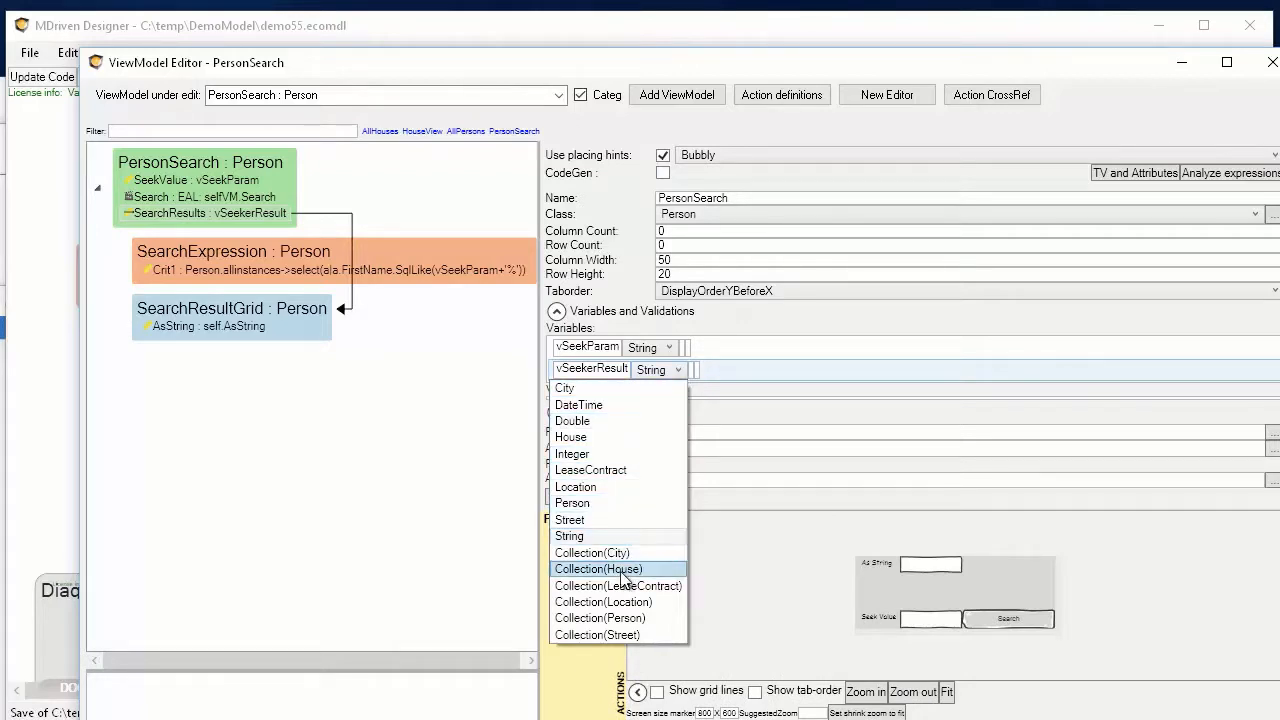
pyautogui.click(620, 618)
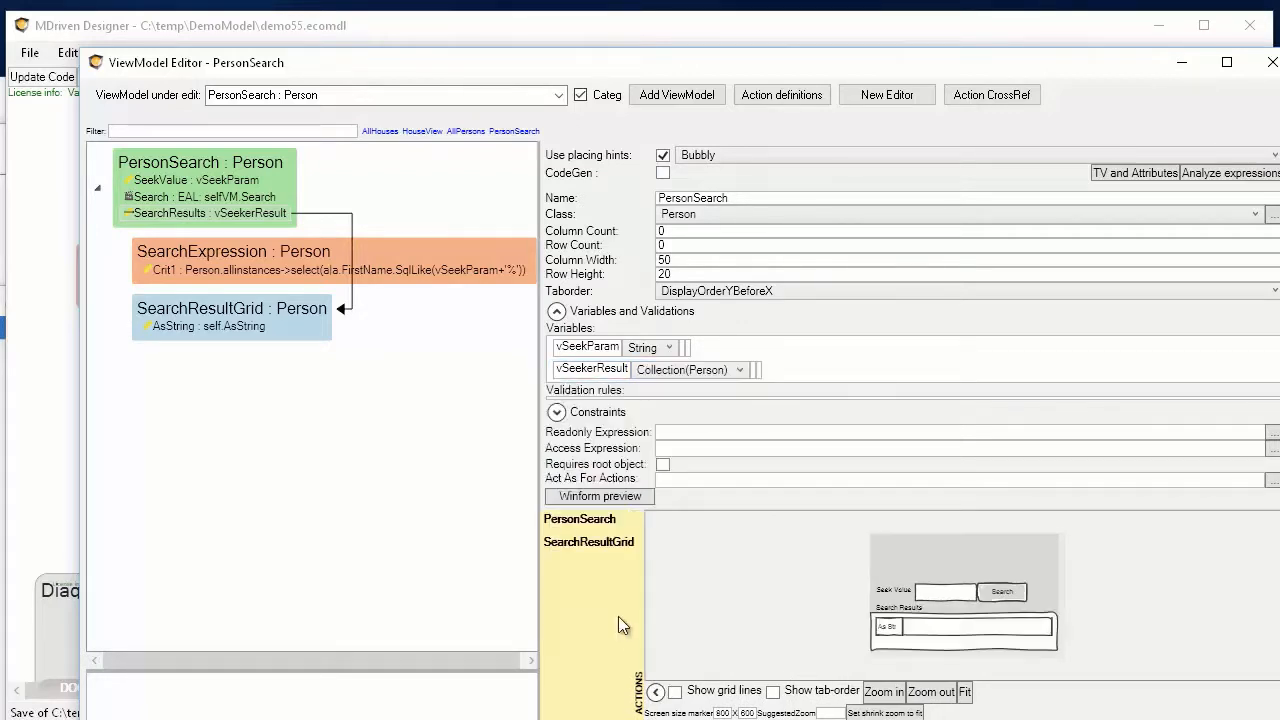
pyautogui.doubleClick(598, 369)
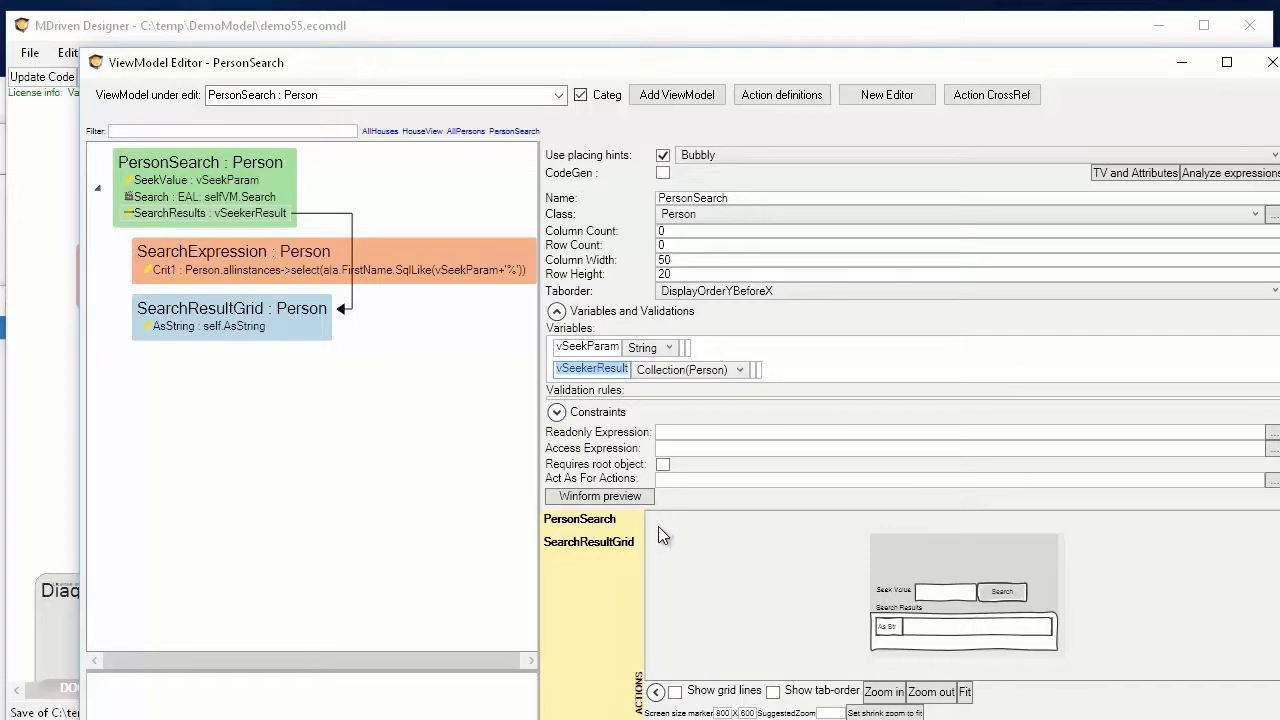
pyautogui.press('Tab')
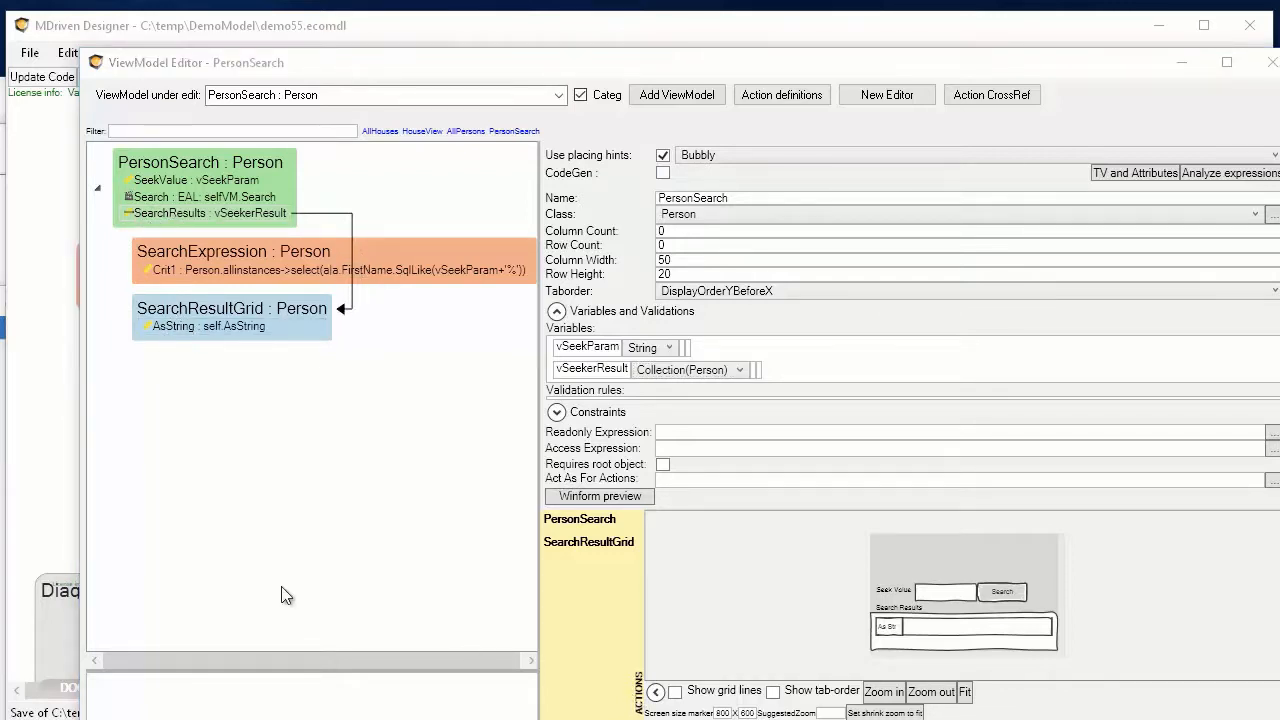
# Move the SeekValue field and the Search button up to row 0 of the PersonSearch form layout, side by side.
pyautogui.click(191, 181)
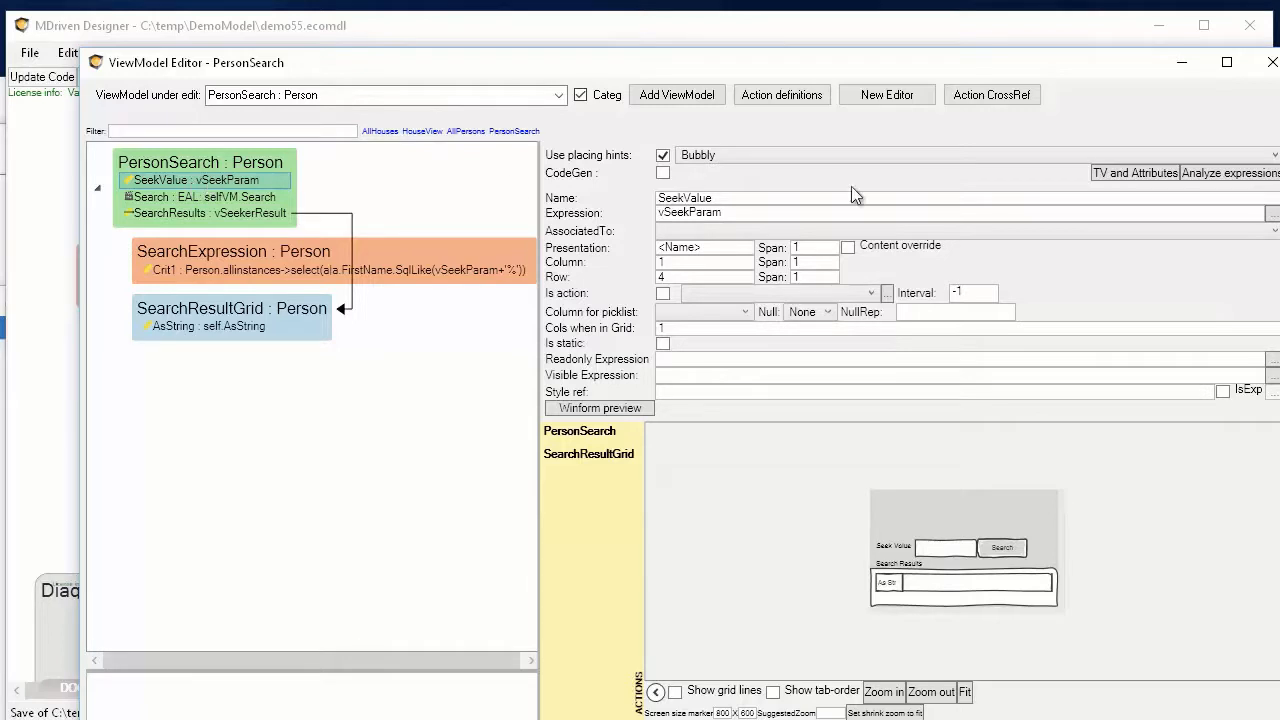
pyautogui.click(185, 164)
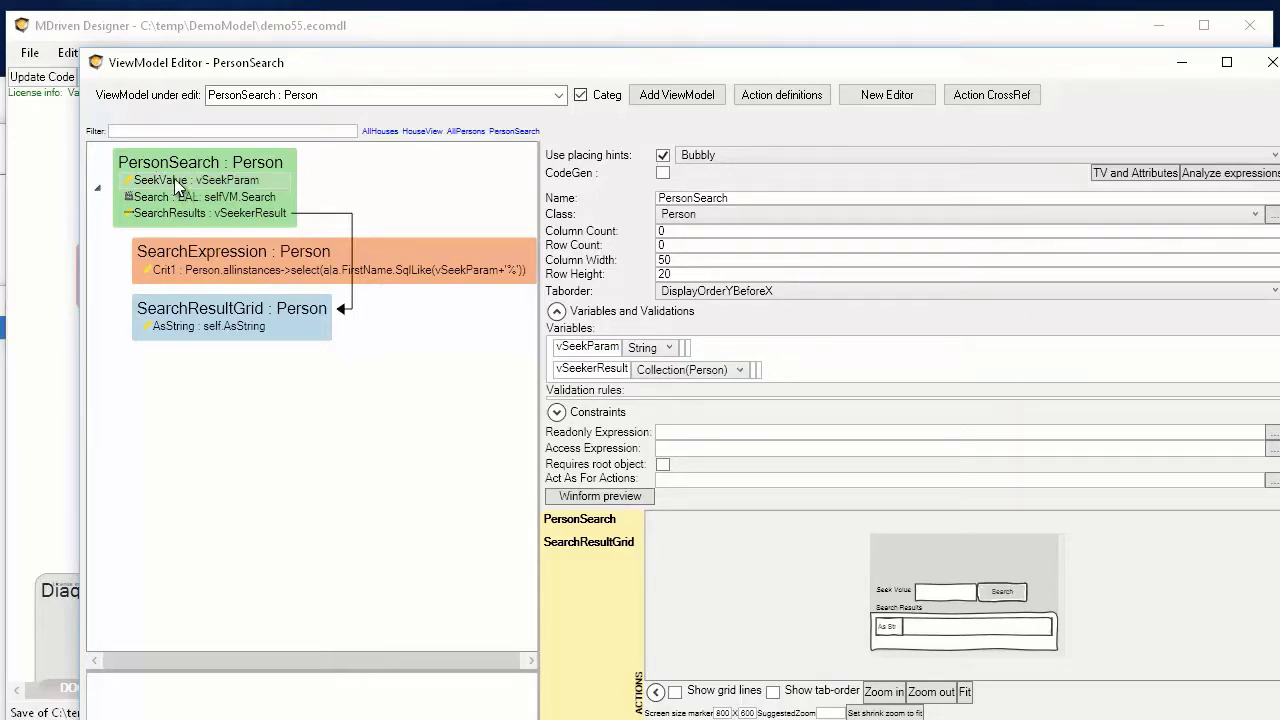
pyautogui.moveTo(948, 591); pyautogui.dragTo(955, 507)
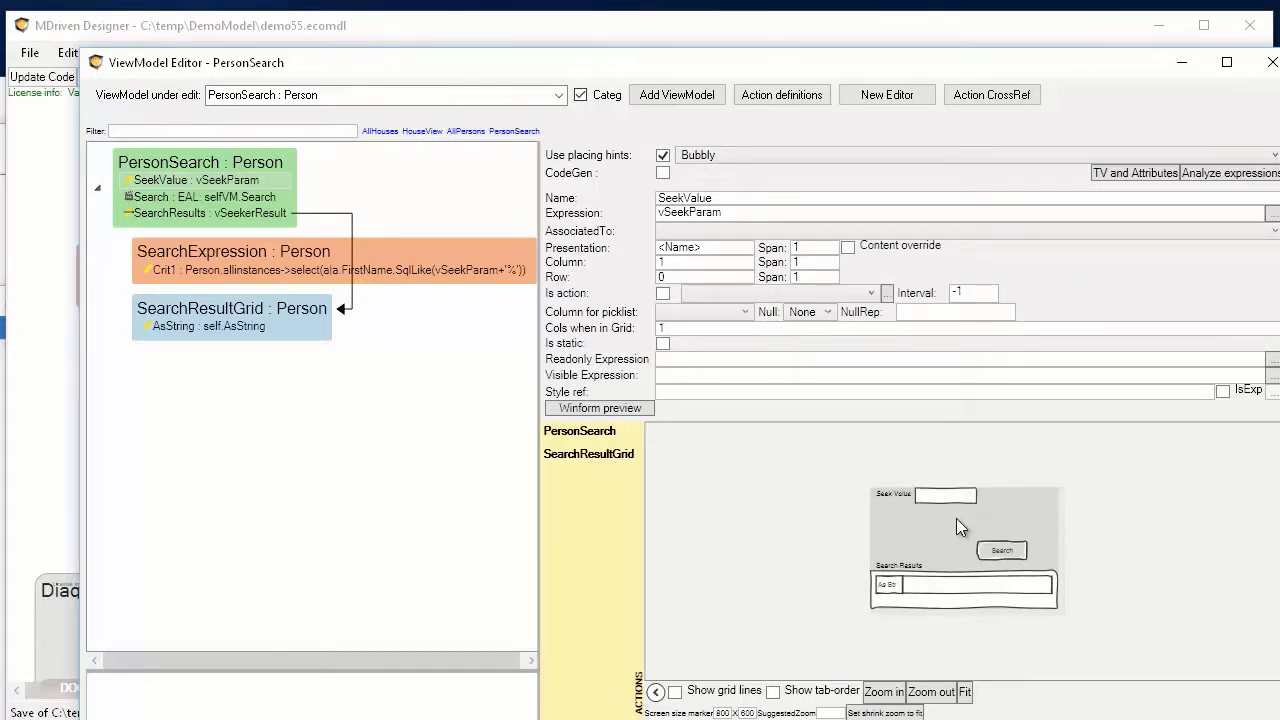
pyautogui.moveTo(1013, 553); pyautogui.dragTo(1014, 496)
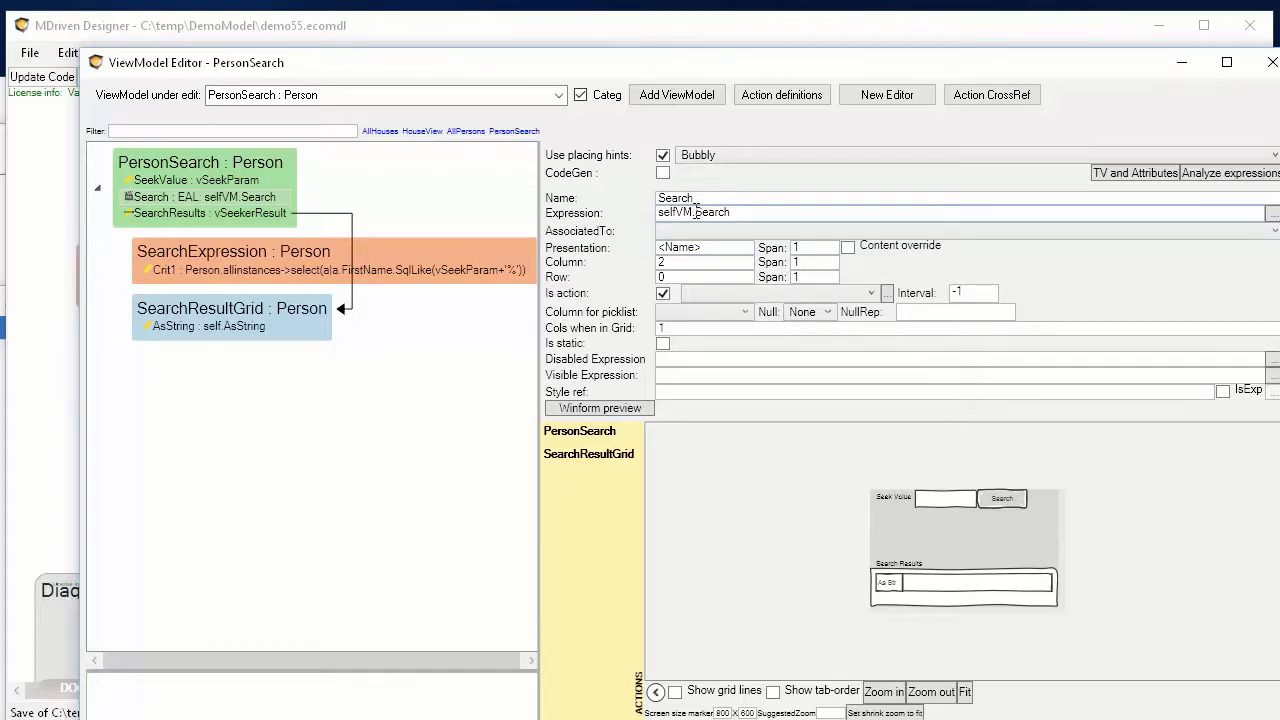
# Clear the Search column's action expression and enter it again as selfVM.Search in the action editor.
pyautogui.click(1273, 214)
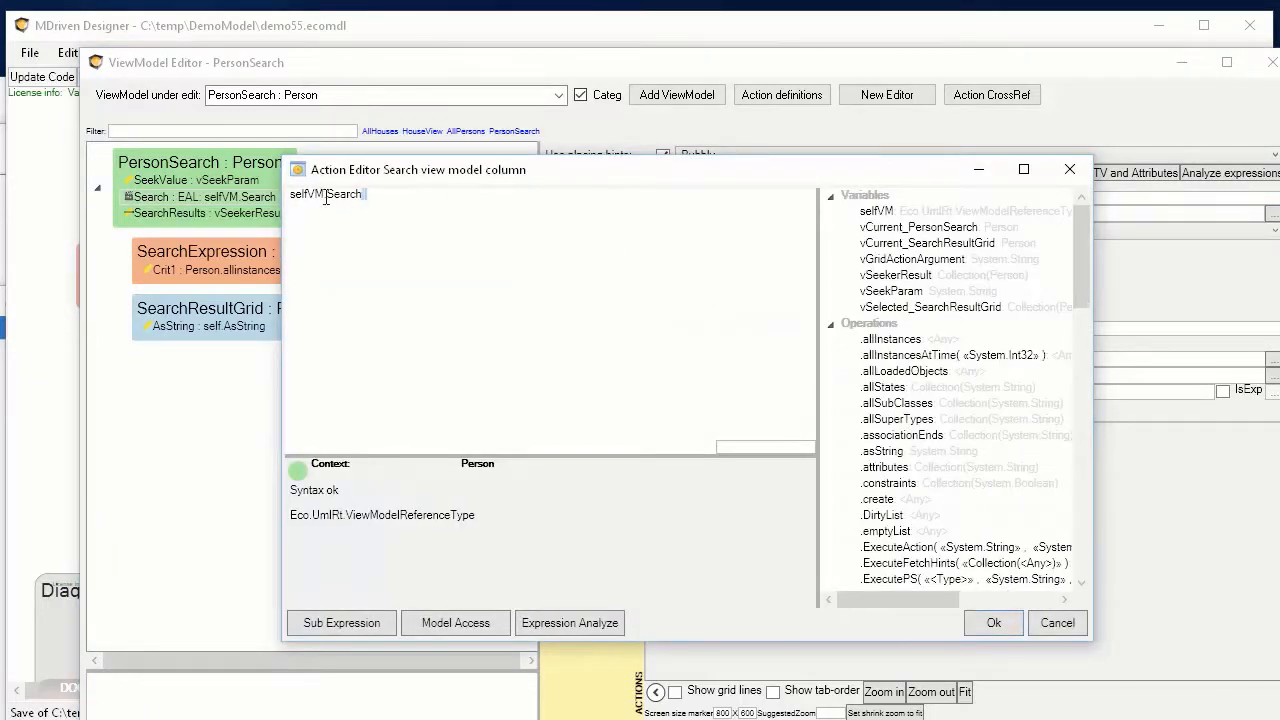
pyautogui.moveTo(364, 195); pyautogui.dragTo(240, 203)
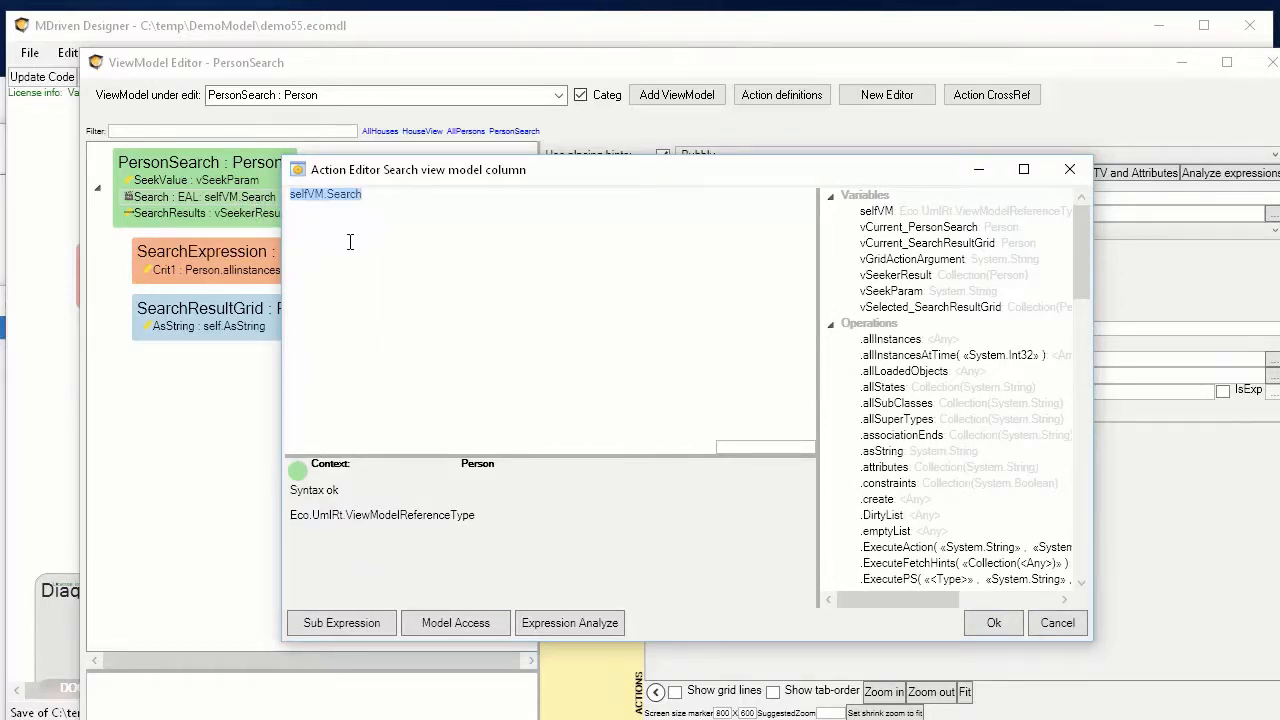
pyautogui.press('BackSpace')
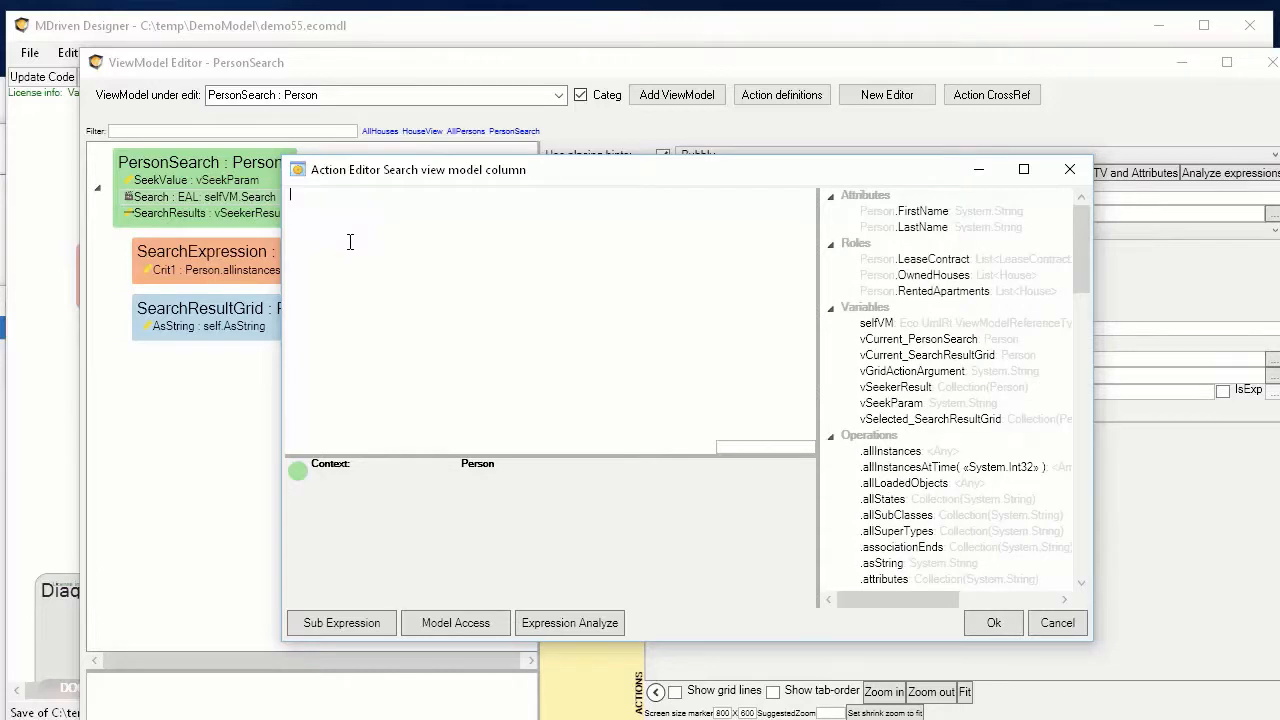
pyautogui.write('selfVM')
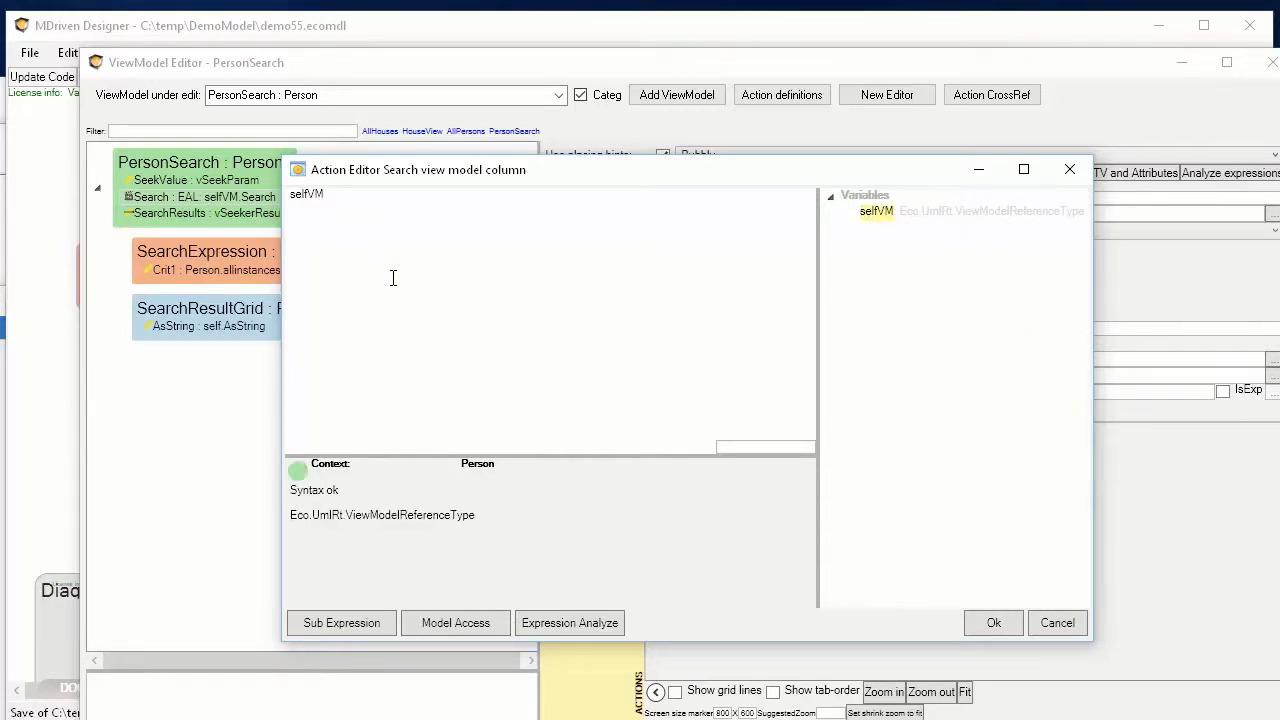
pyautogui.write('.')
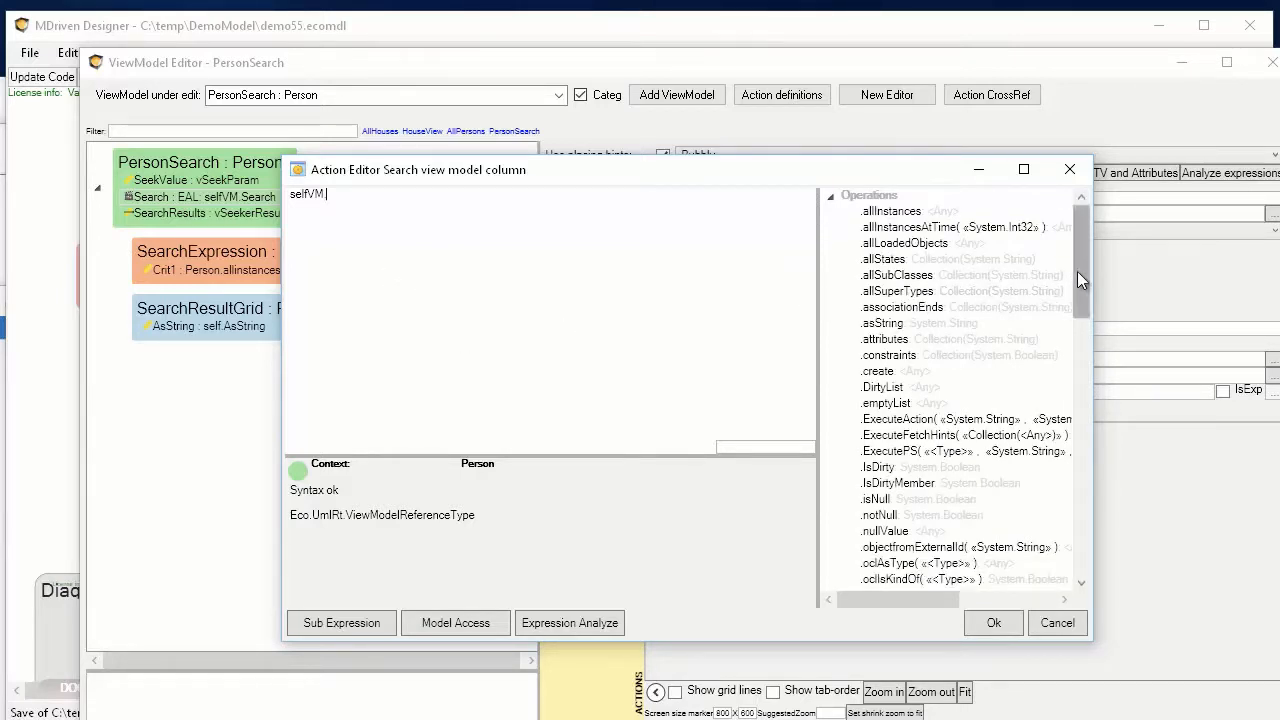
pyautogui.moveTo(1079, 270); pyautogui.dragTo(1070, 333)
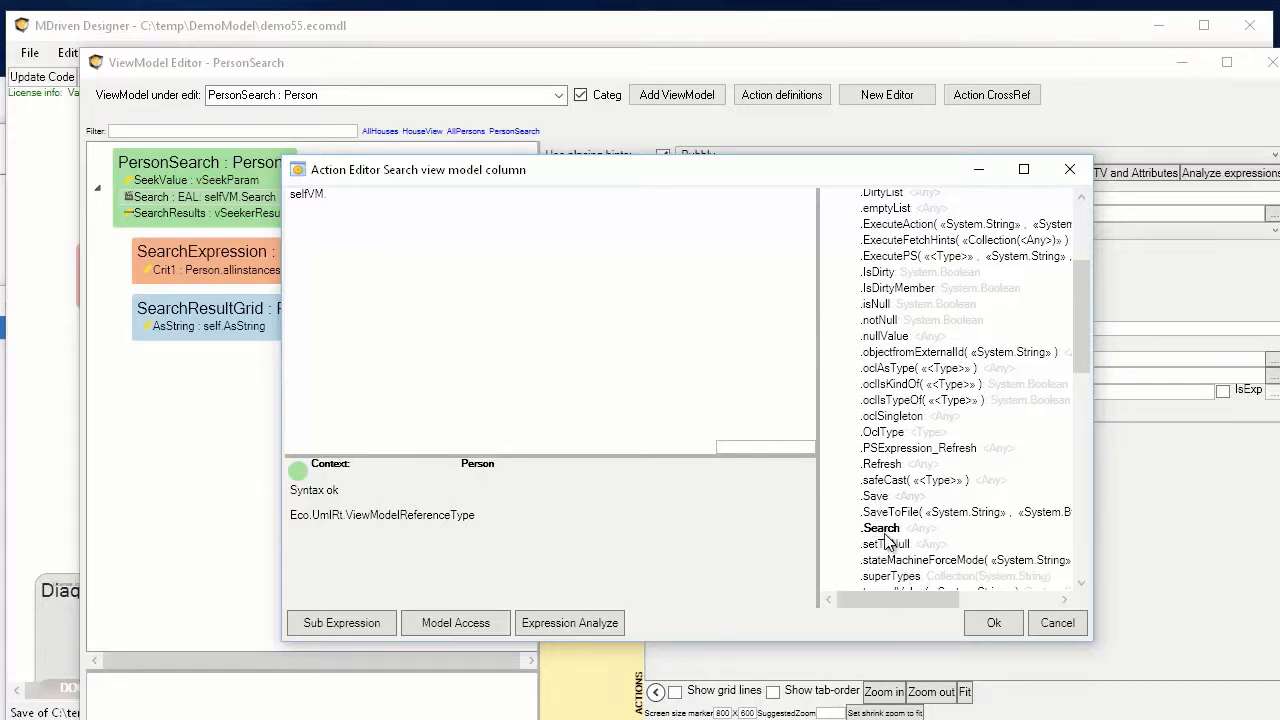
pyautogui.moveTo(1078, 354); pyautogui.dragTo(1038, 373)
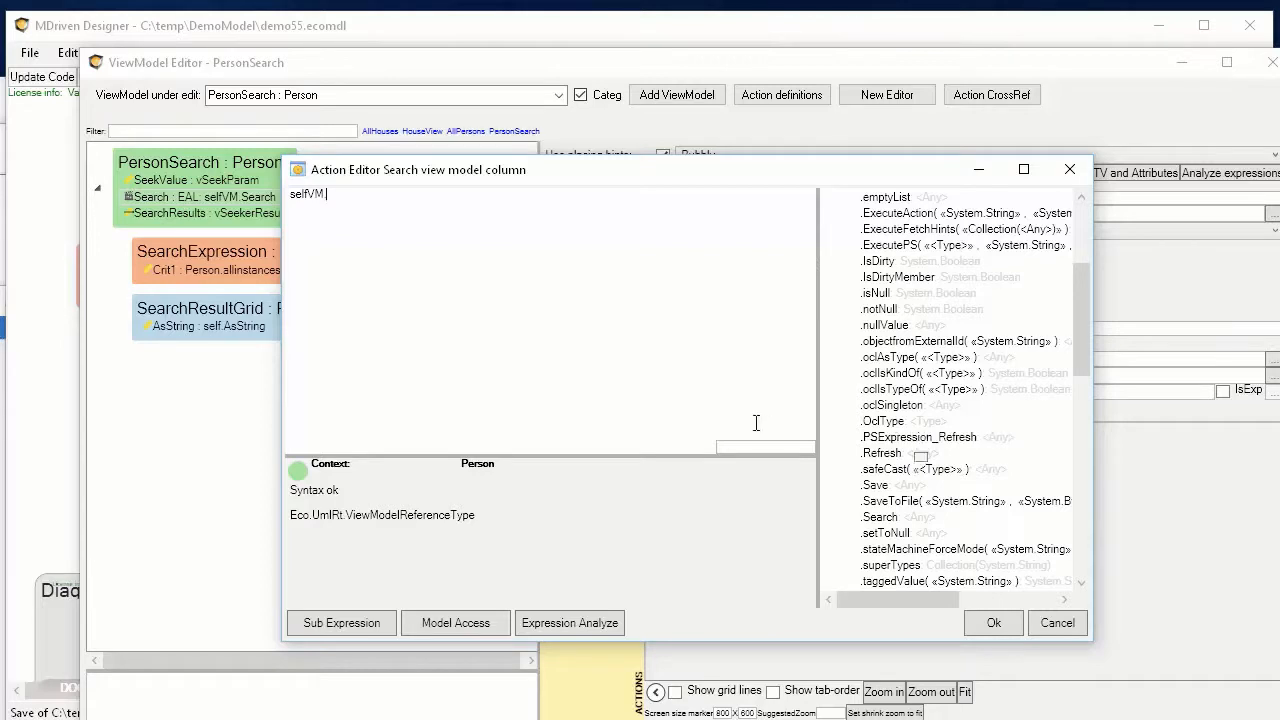
pyautogui.click(342, 197)
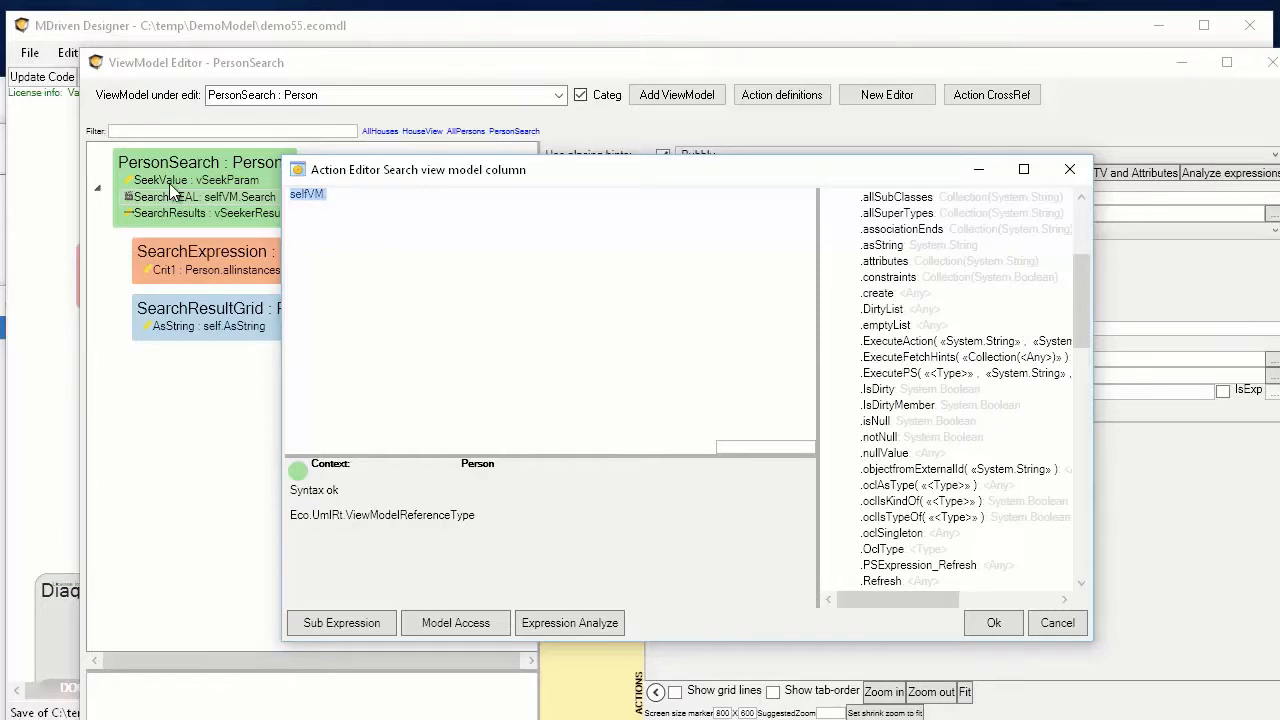
pyautogui.write('Search')
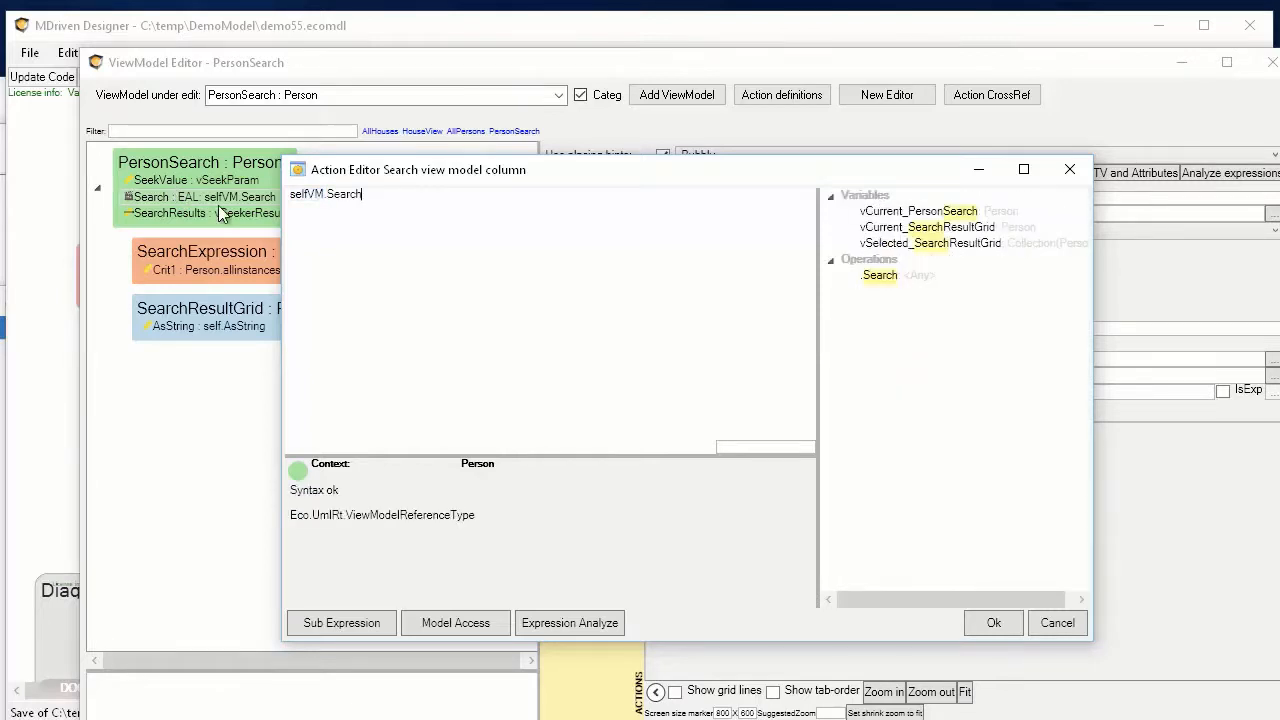
pyautogui.click(997, 632)
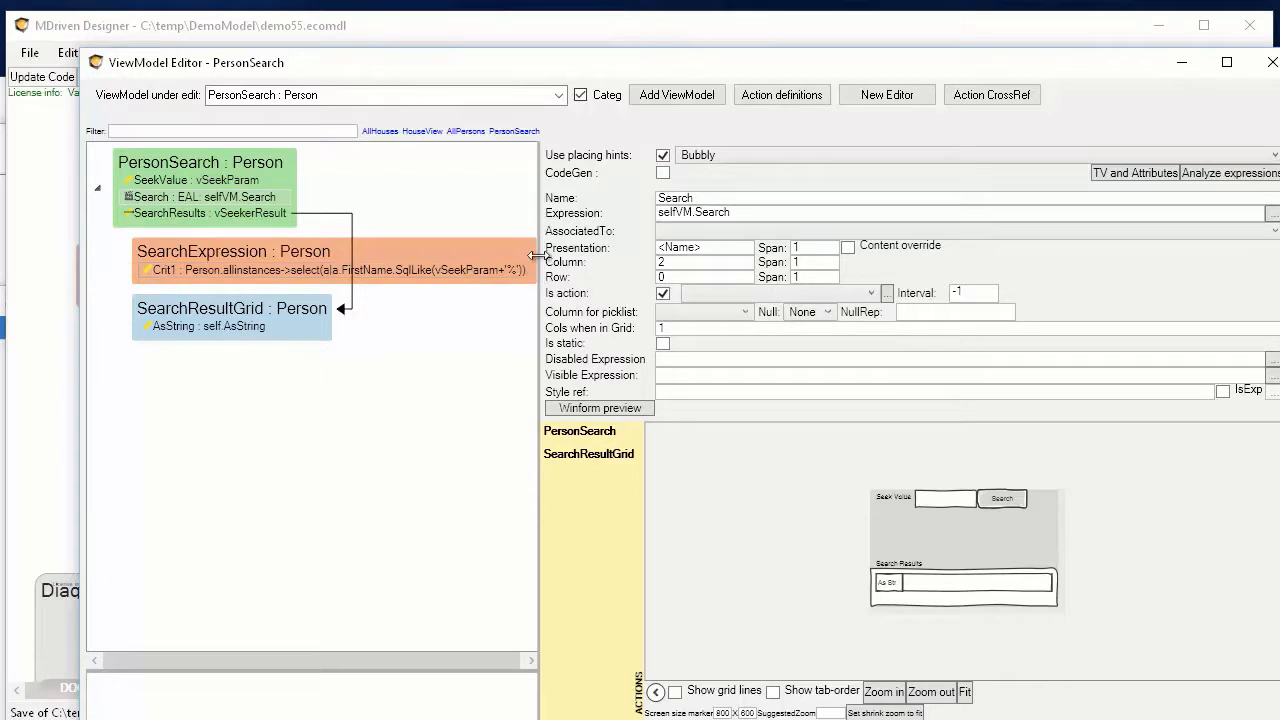
# Widen the ViewModel tree area and move the SearchResultGrid class up above SearchExpression.
pyautogui.moveTo(539, 252); pyautogui.dragTo(661, 236)
pyautogui.click(243, 308)
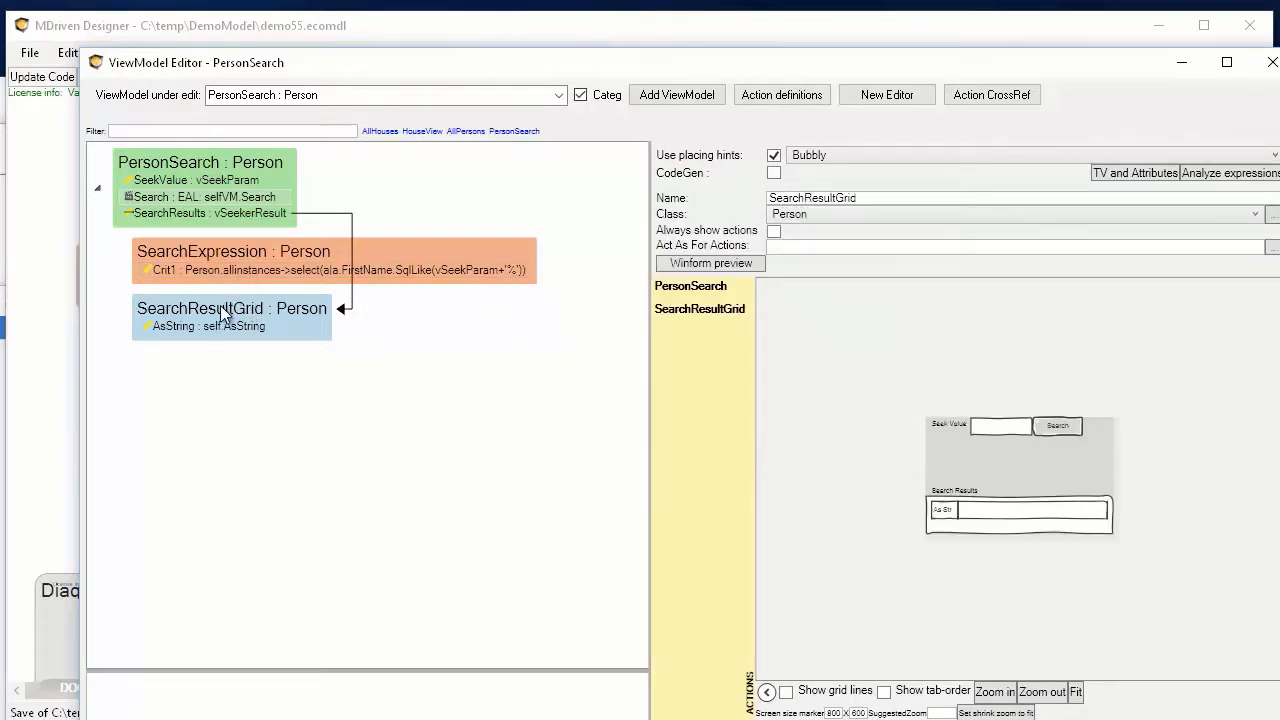
pyautogui.rightClick(210, 310)
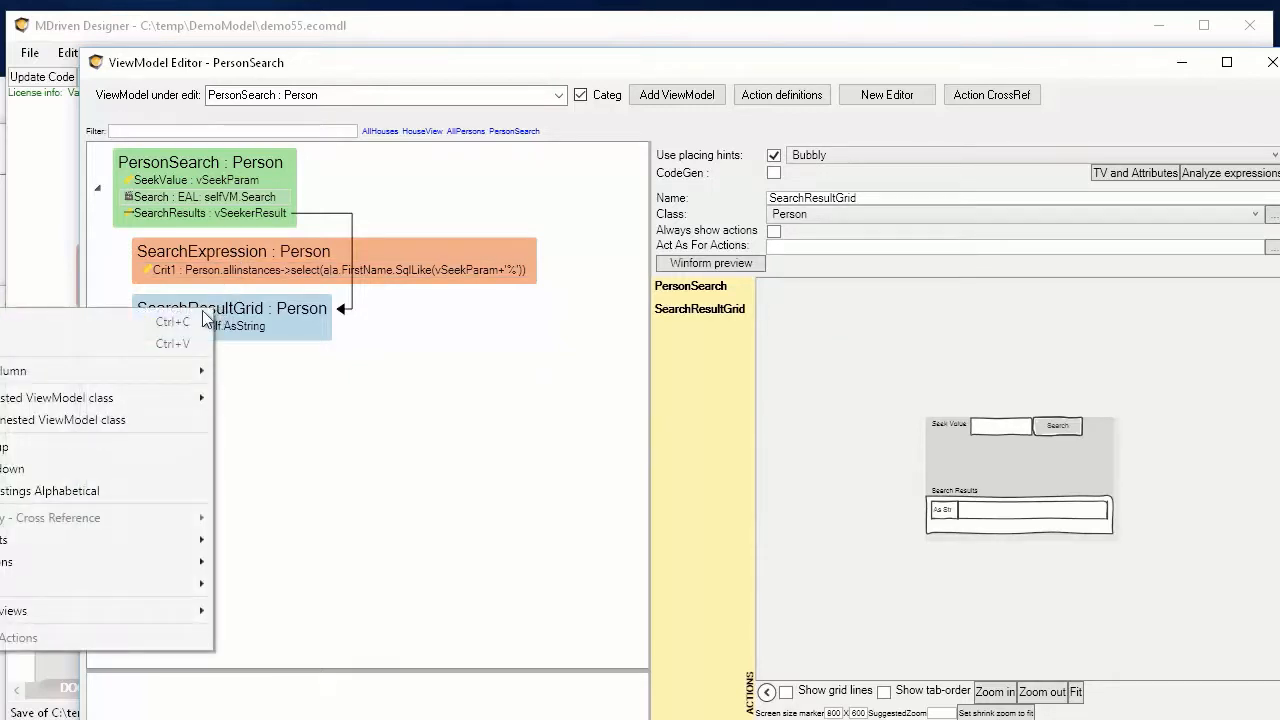
pyautogui.click(107, 450)
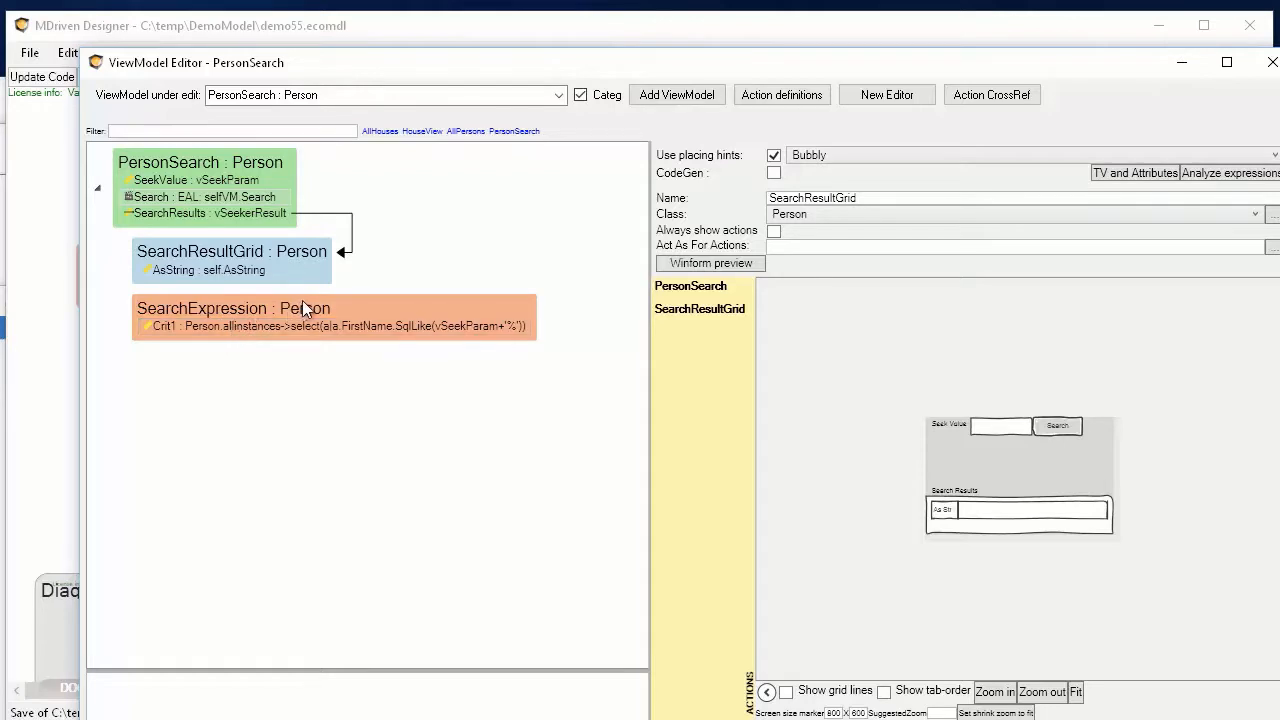
# Open the search expression of Crit1 in its editor and examine the FirstName attribute and the '%' wildcard.
pyautogui.click(240, 327)
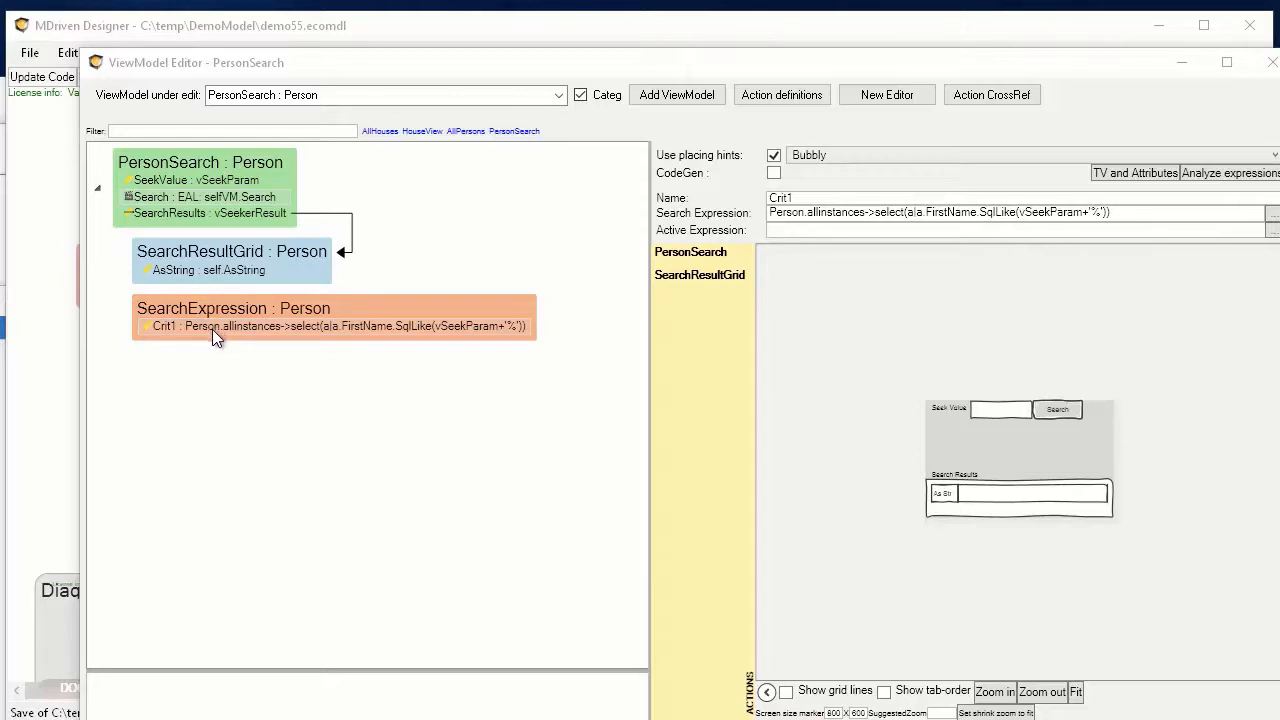
pyautogui.click(257, 328)
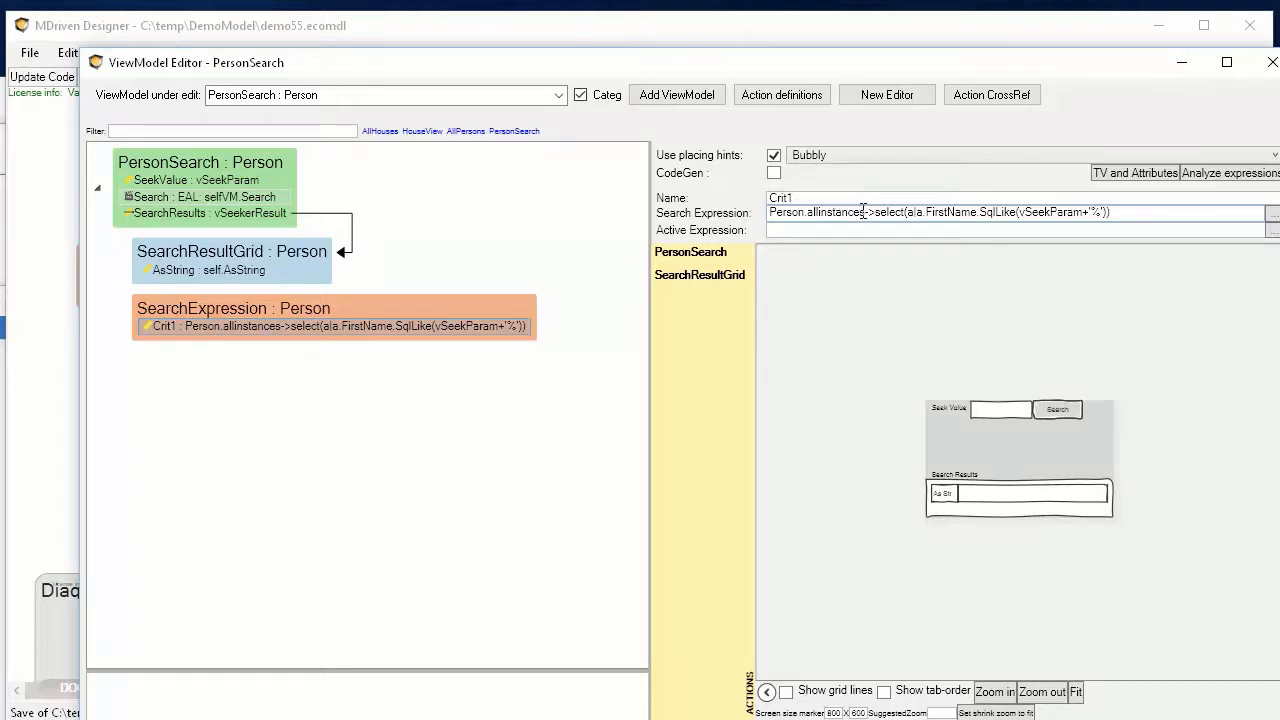
pyautogui.click(1274, 219)
pyautogui.click(1274, 219)
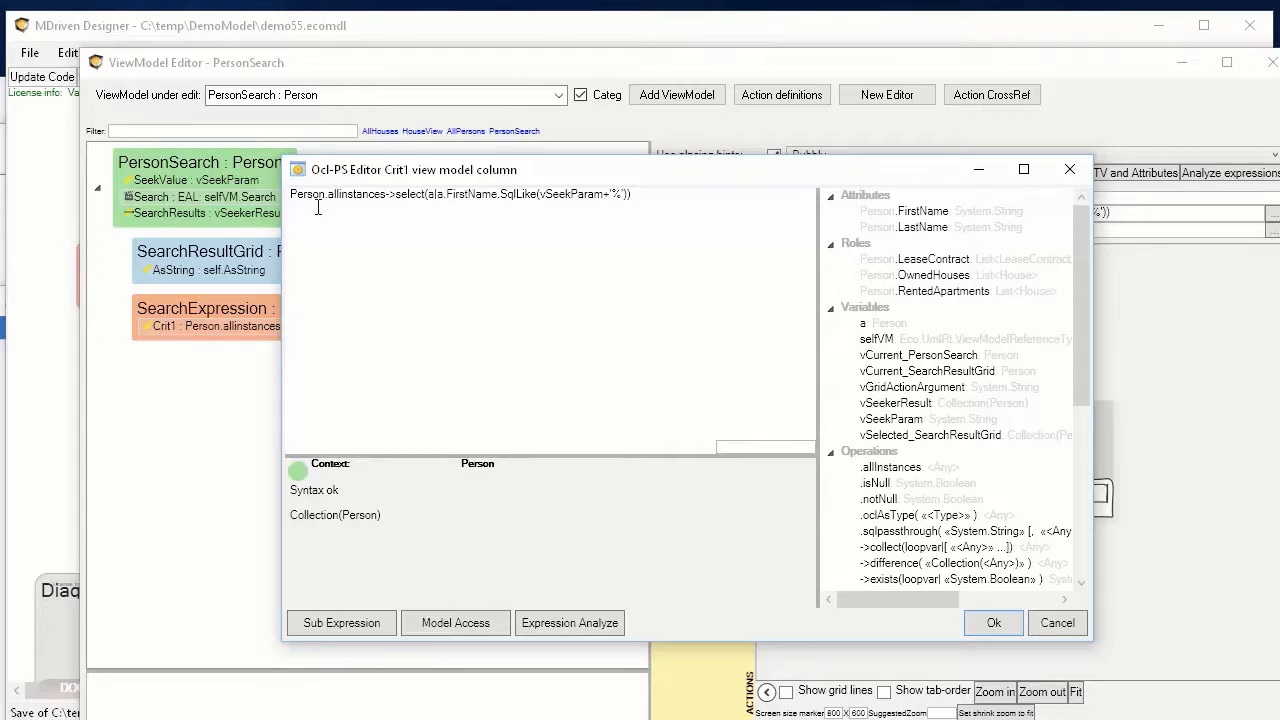
pyautogui.click(444, 193)
pyautogui.write('.')
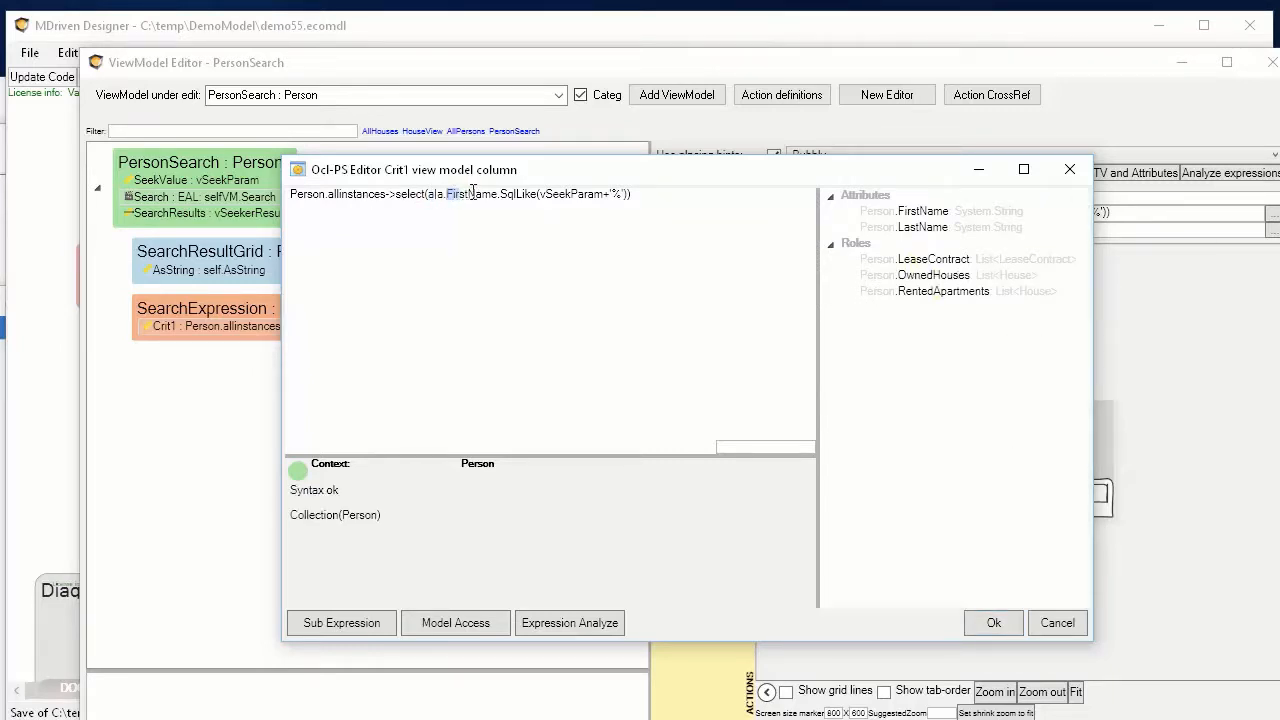
pyautogui.doubleClick(490, 194)
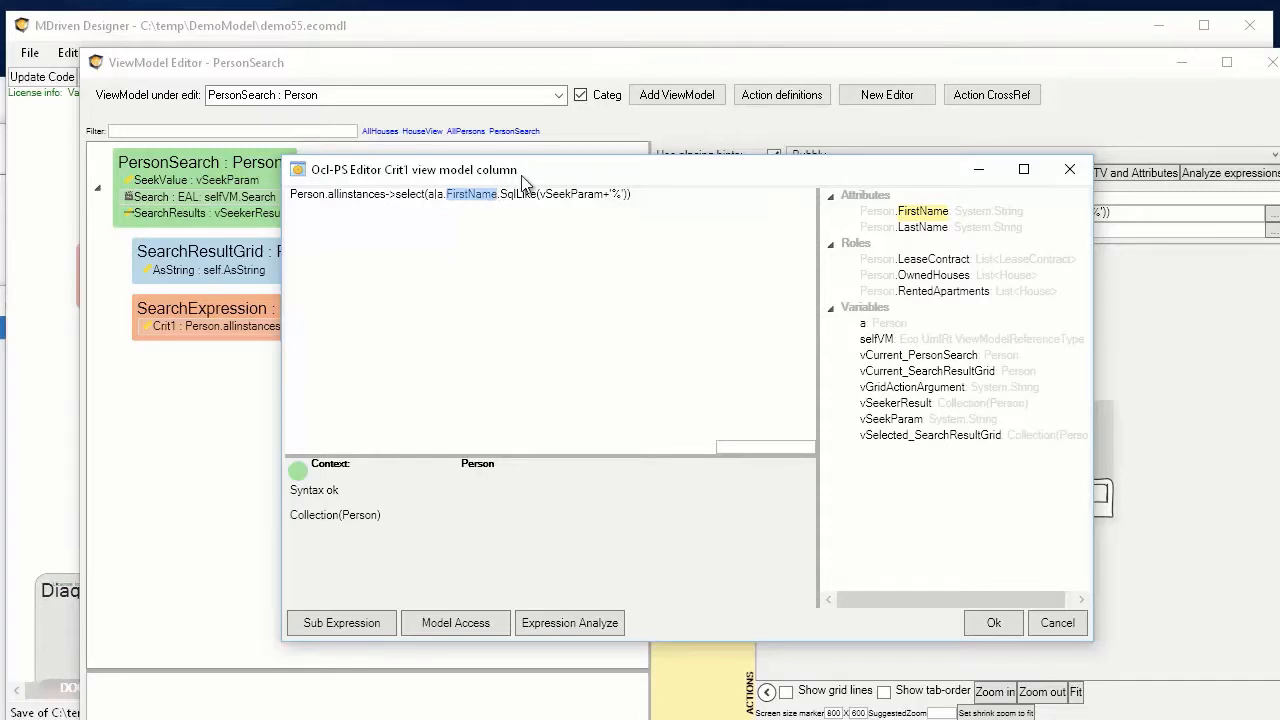
pyautogui.moveTo(520, 172); pyautogui.dragTo(582, 190)
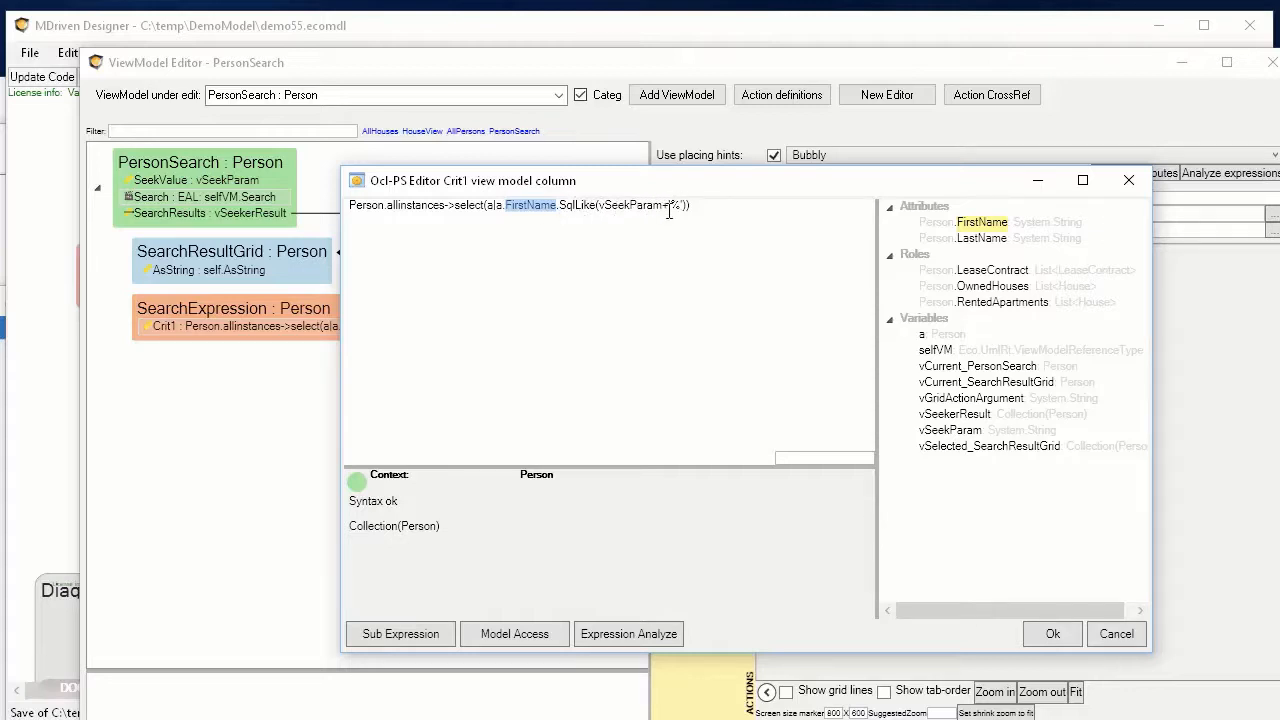
pyautogui.moveTo(667, 205); pyautogui.dragTo(686, 204)
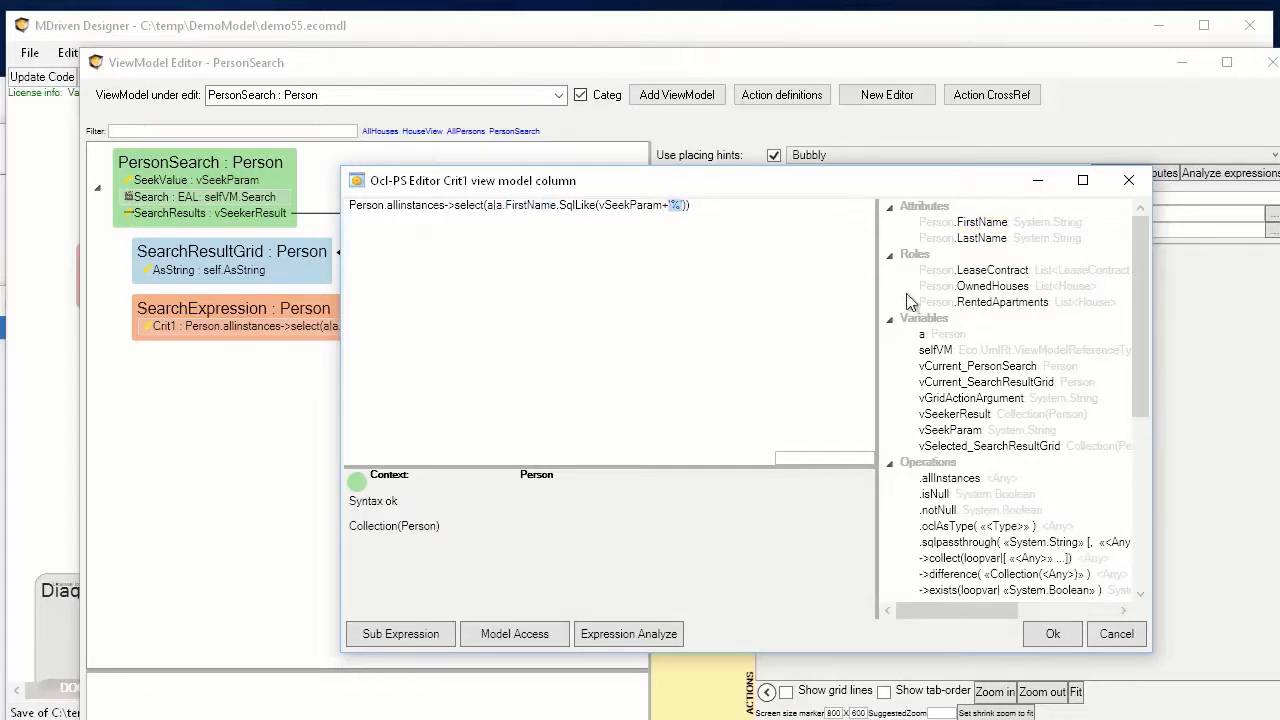
pyautogui.press('Right')
pyautogui.hotkey('shift', 'Left')
pyautogui.hotkey('shift', 'Left')
pyautogui.hotkey('shift', 'Left')
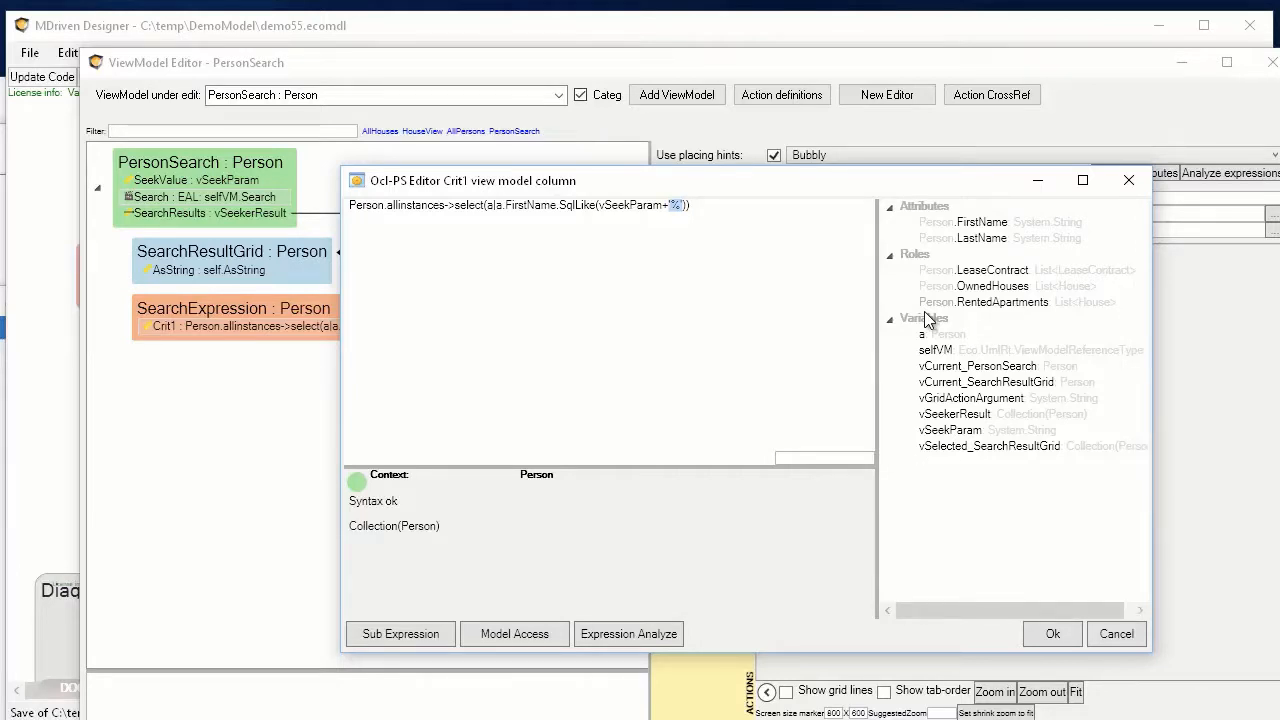
# Insert '%'+ before vSeekParam in the SqlLike condition of the Crit1 search expression.
pyautogui.hotkey('ctrl', 'Left')
pyautogui.hotkey('ctrl', 'Left')
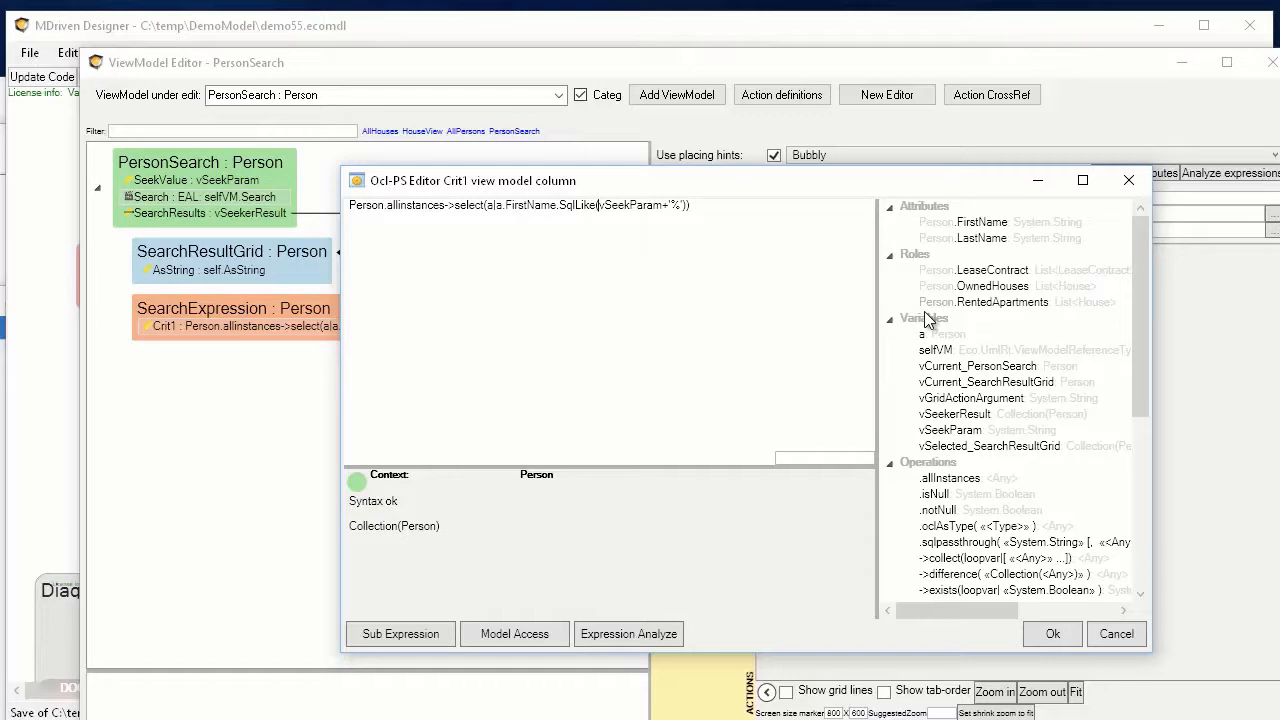
pyautogui.write("'%'+")
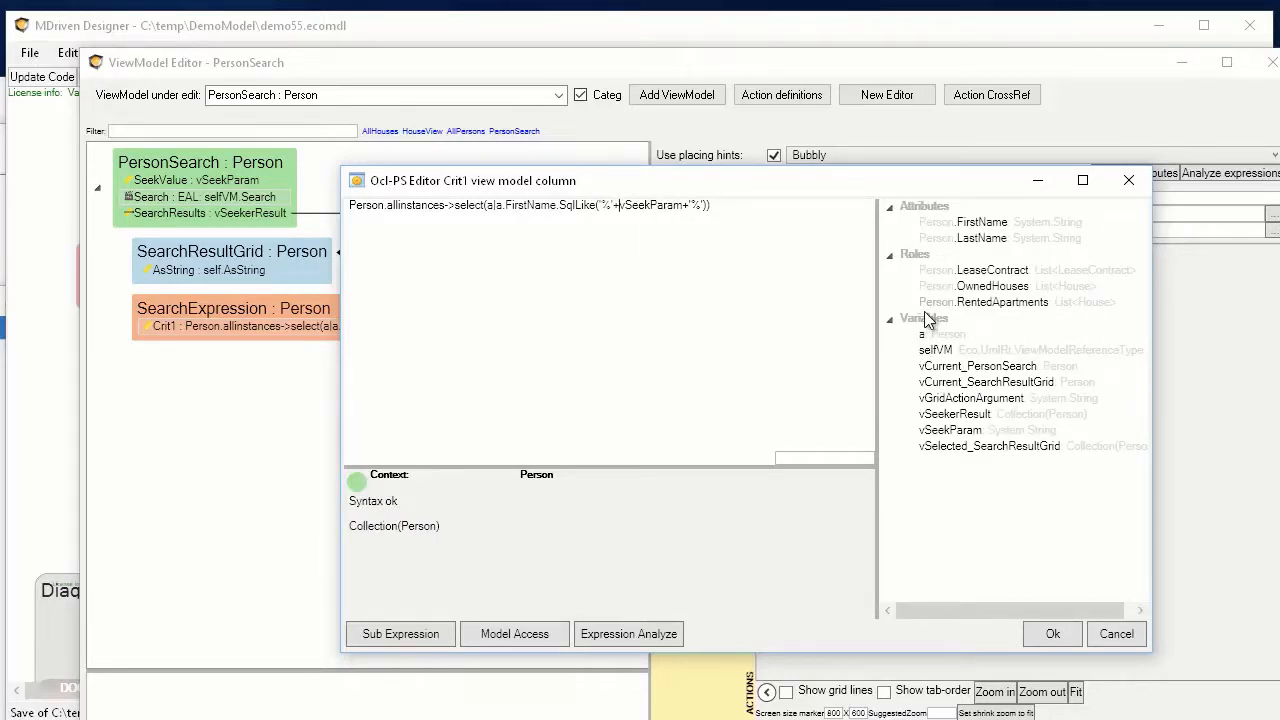
pyautogui.press('Left')
pyautogui.press('Left')
pyautogui.press('Left')
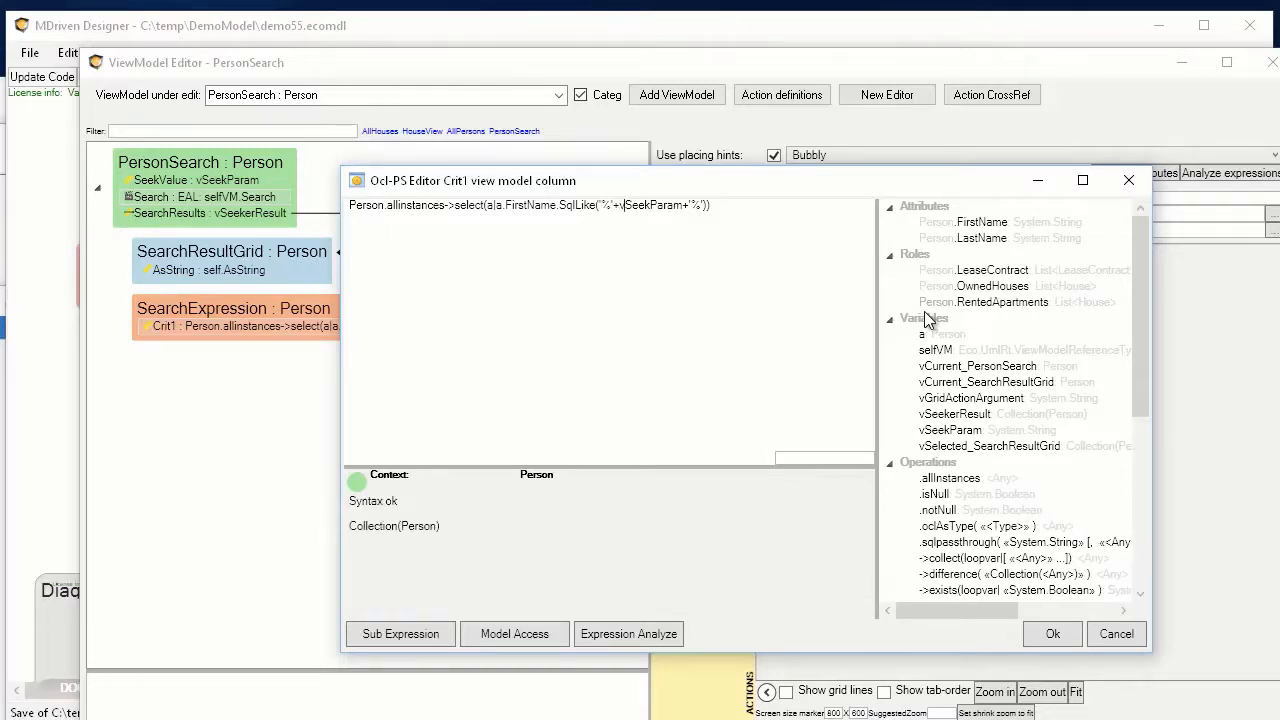
pyautogui.press('Right')
pyautogui.press('Right')
pyautogui.press('Right')
pyautogui.press('Right')
pyautogui.press('Right')
pyautogui.press('Right')
pyautogui.press('Right')
pyautogui.press('Right')
# Duplicate the condition a.FirstName.SqlLike('%'+vSeekParam+'%') on a new line inside the select, joined with or.
pyautogui.press('Left')
pyautogui.press('Left')
pyautogui.press('Left')
pyautogui.press('Left')
pyautogui.press('Left')
pyautogui.press('Left')
pyautogui.press('Left')
pyautogui.press('Left')
pyautogui.press('Left')
pyautogui.press('Left')
pyautogui.press('Left')
pyautogui.press('Left')
pyautogui.press('Left')
pyautogui.press('Left')
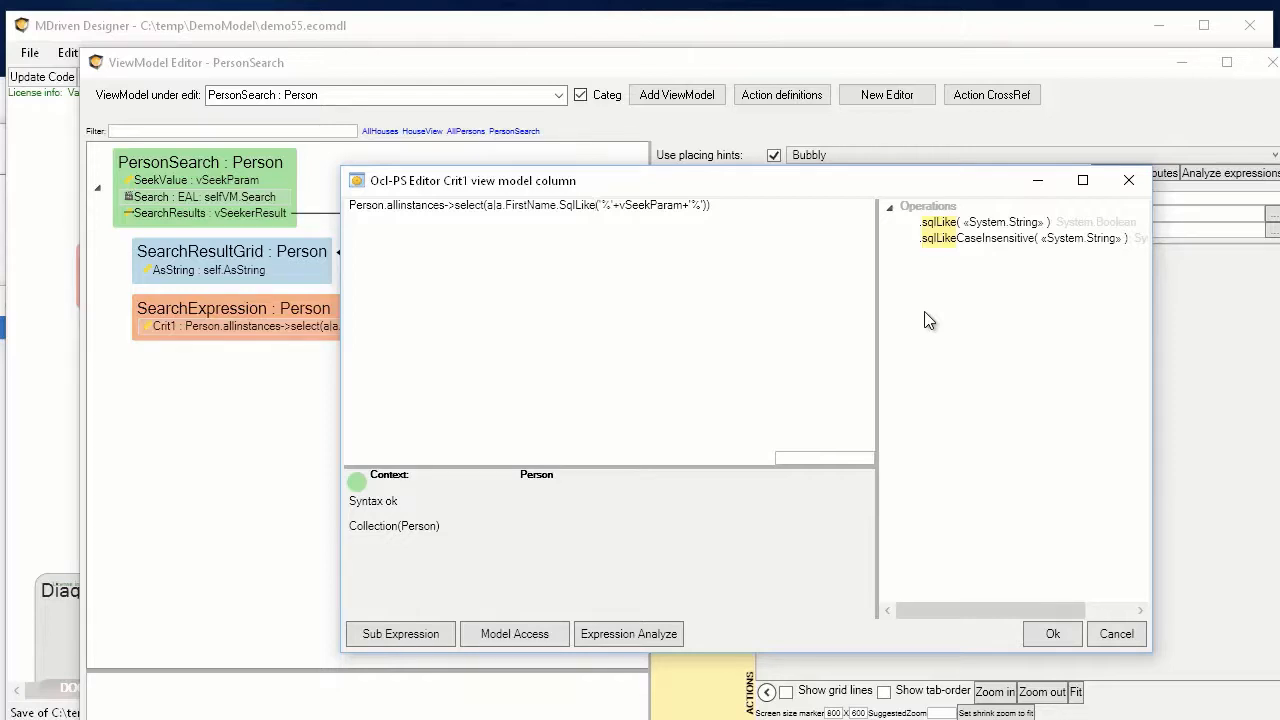
pyautogui.hotkey('ctrl', 'Left')
pyautogui.hotkey('ctrl', 'Left')
pyautogui.hotkey('ctrl', 'Left')
pyautogui.hotkey('ctrl', 'Left')
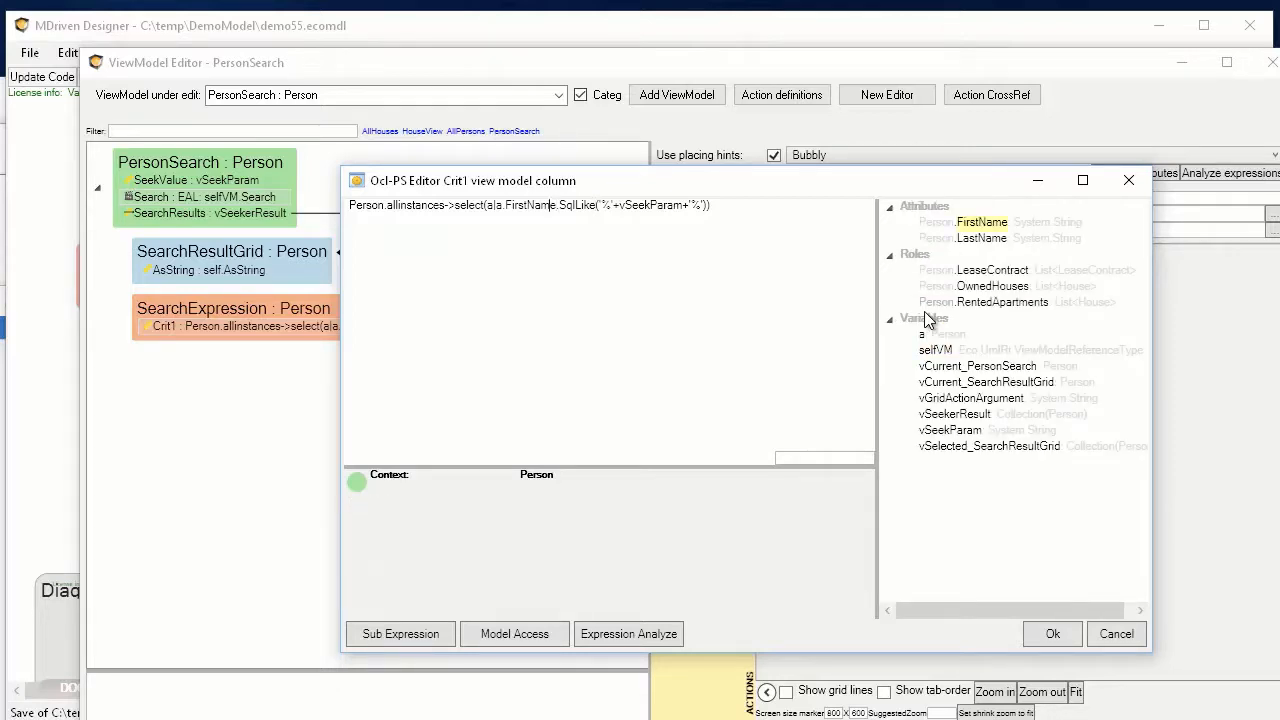
pyautogui.press('Left')
pyautogui.press('Right')
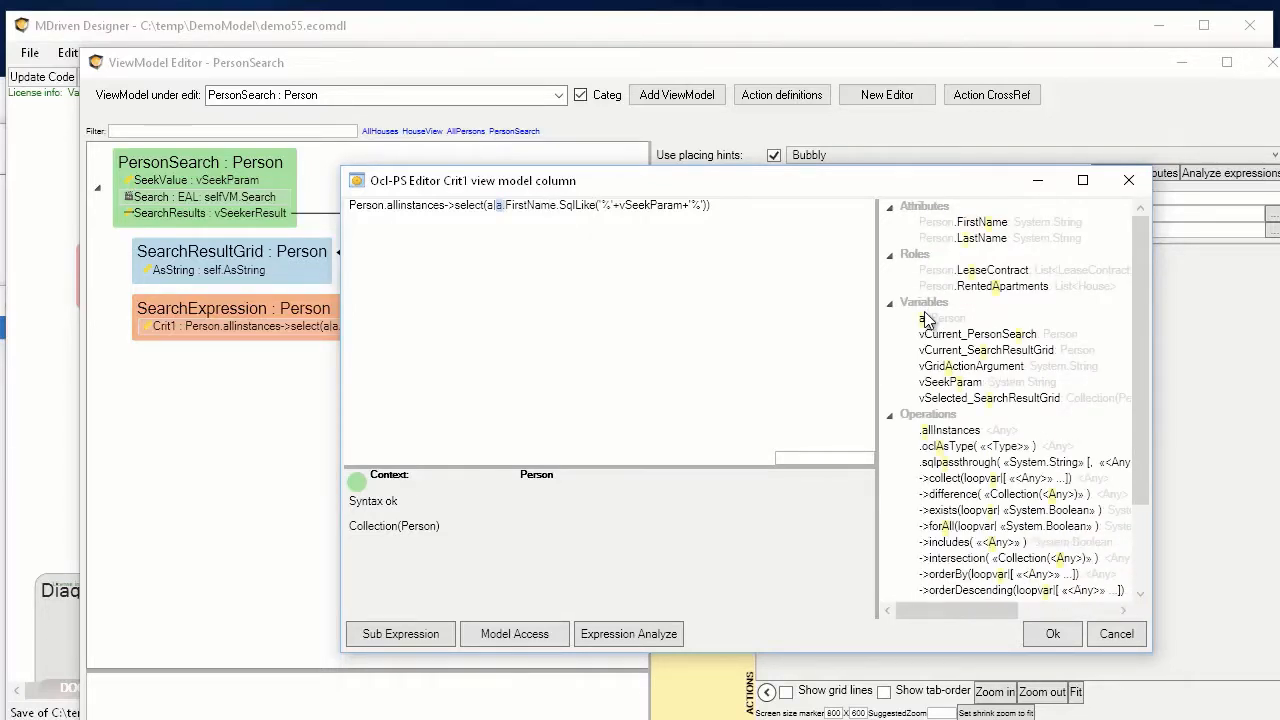
pyautogui.press('Left')
pyautogui.hotkey('shift', 'Right')
pyautogui.hotkey('shift', 'Right')
pyautogui.hotkey('shift', 'Right')
pyautogui.hotkey('shift', 'Right')
pyautogui.hotkey('shift', 'Right')
pyautogui.hotkey('shift', 'Right')
pyautogui.hotkey('shift', 'Right')
pyautogui.hotkey('shift', 'Right')
pyautogui.hotkey('shift', 'Right')
pyautogui.hotkey('shift', 'Right')
pyautogui.hotkey('shift', 'Right')
pyautogui.hotkey('shift', 'Right')
pyautogui.hotkey('shift', 'Right')
pyautogui.hotkey('shift', 'Right')
pyautogui.hotkey('shift', 'Right')
pyautogui.hotkey('shift', 'Right')
pyautogui.hotkey('shift', 'Right')
pyautogui.hotkey('shift', 'Right')
pyautogui.hotkey('shift', 'Right')
pyautogui.hotkey('shift', 'Right')
pyautogui.hotkey('shift', 'Right')
pyautogui.hotkey('shift', 'Right')
pyautogui.hotkey('shift', 'Right')
pyautogui.hotkey('shift', 'Right')
pyautogui.hotkey('shift', 'Right')
pyautogui.hotkey('shift', 'Right')
pyautogui.hotkey('shift', 'Right')
pyautogui.hotkey('shift', 'Right')
pyautogui.hotkey('shift', 'Right')
pyautogui.hotkey('shift', 'Right')
pyautogui.hotkey('ctrl', 'c')
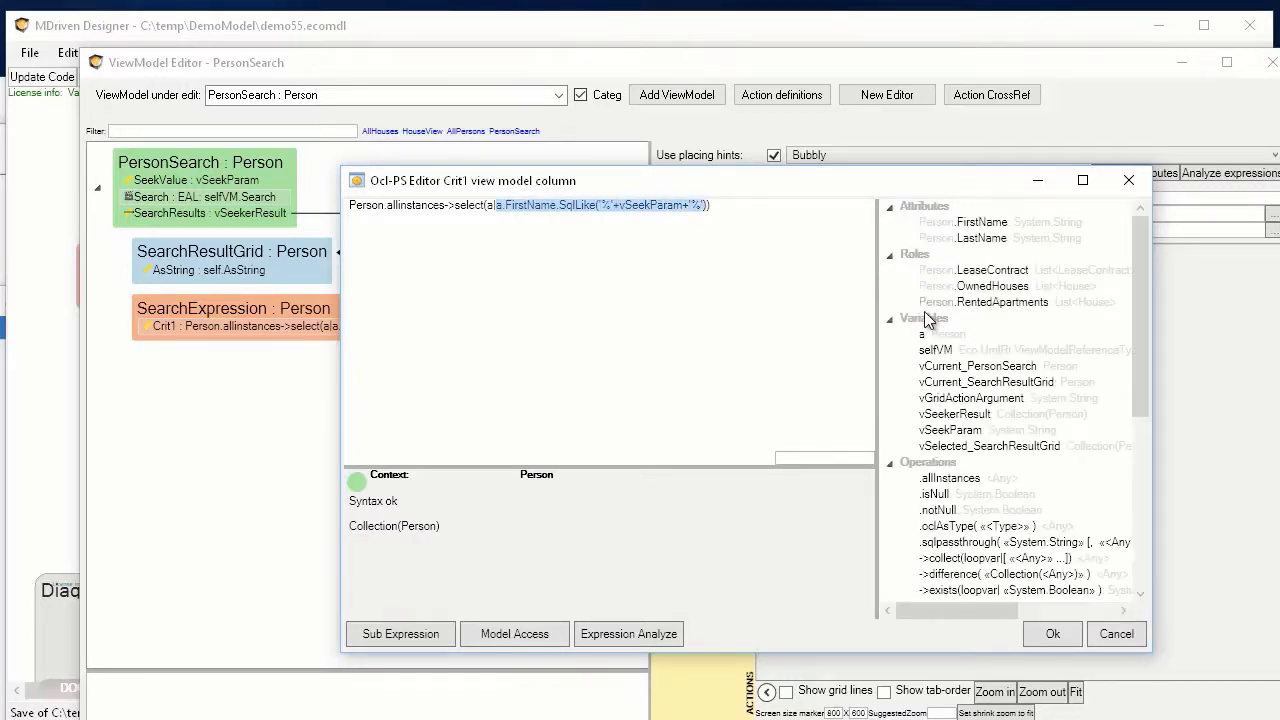
pyautogui.press('Right')
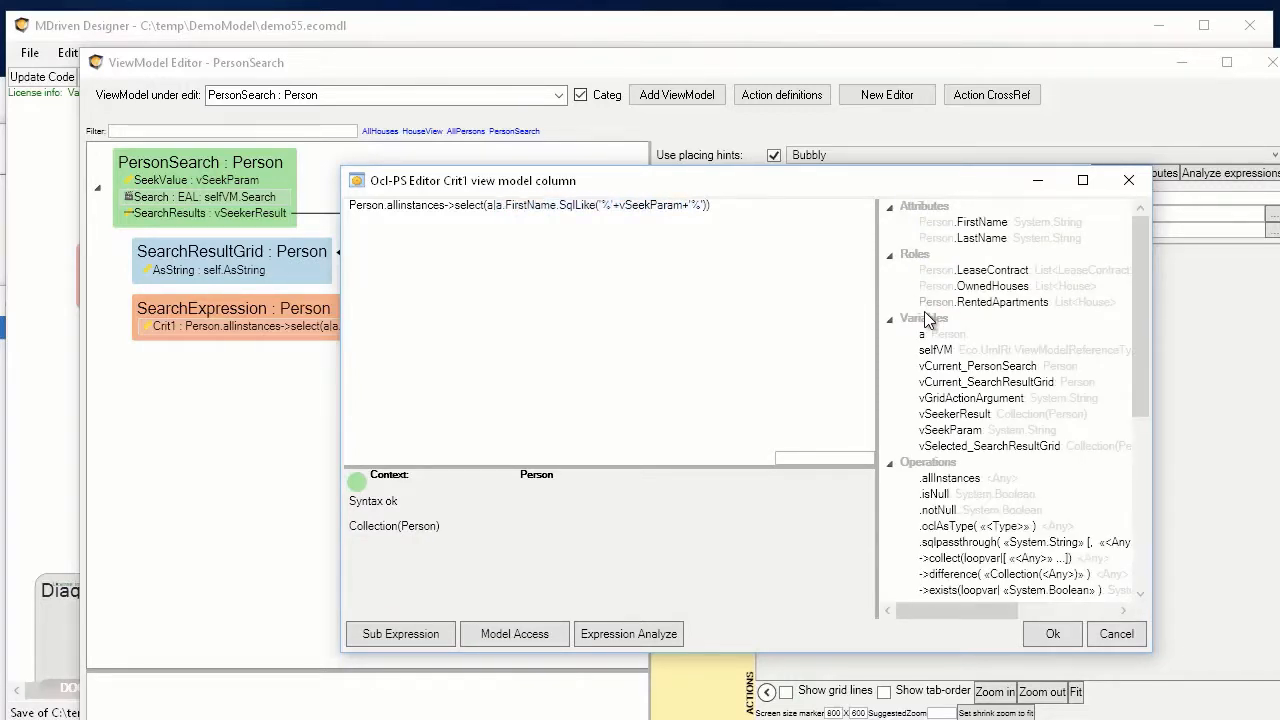
pyautogui.press('Return')
pyautogui.write('or')
pyautogui.hotkey('ctrl', 'v')
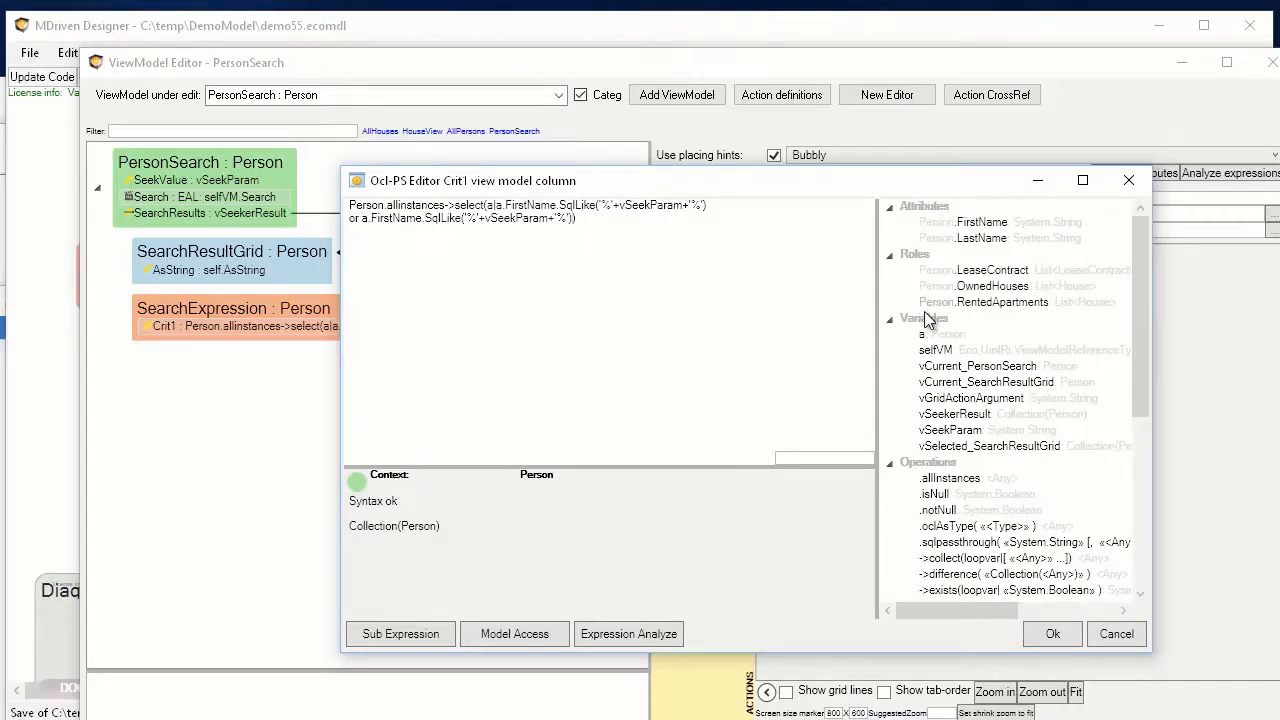
# Change the second condition of the Crit1 search expression to use a.LastName instead of a.FirstName and accept the expression.
pyautogui.press('Left')
pyautogui.press('Left')
pyautogui.press('Left')
pyautogui.press('Left')
pyautogui.press('Left')
pyautogui.press('Left')
pyautogui.press('Left')
pyautogui.press('Left')
pyautogui.press('Left')
pyautogui.press('Left')
pyautogui.press('Left')
pyautogui.press('Left')
pyautogui.press('Left')
pyautogui.press('Left')
pyautogui.press('Left')
pyautogui.press('Left')
pyautogui.press('Left')
pyautogui.press('Left')
pyautogui.press('Left')
pyautogui.press('Left')
pyautogui.press('Left')
pyautogui.press('Left')
pyautogui.press('Left')
pyautogui.press('Left')
pyautogui.press('Left')
pyautogui.press('Left')
pyautogui.press('Left')
pyautogui.press('Left')
pyautogui.press('Left')
pyautogui.press('Left')
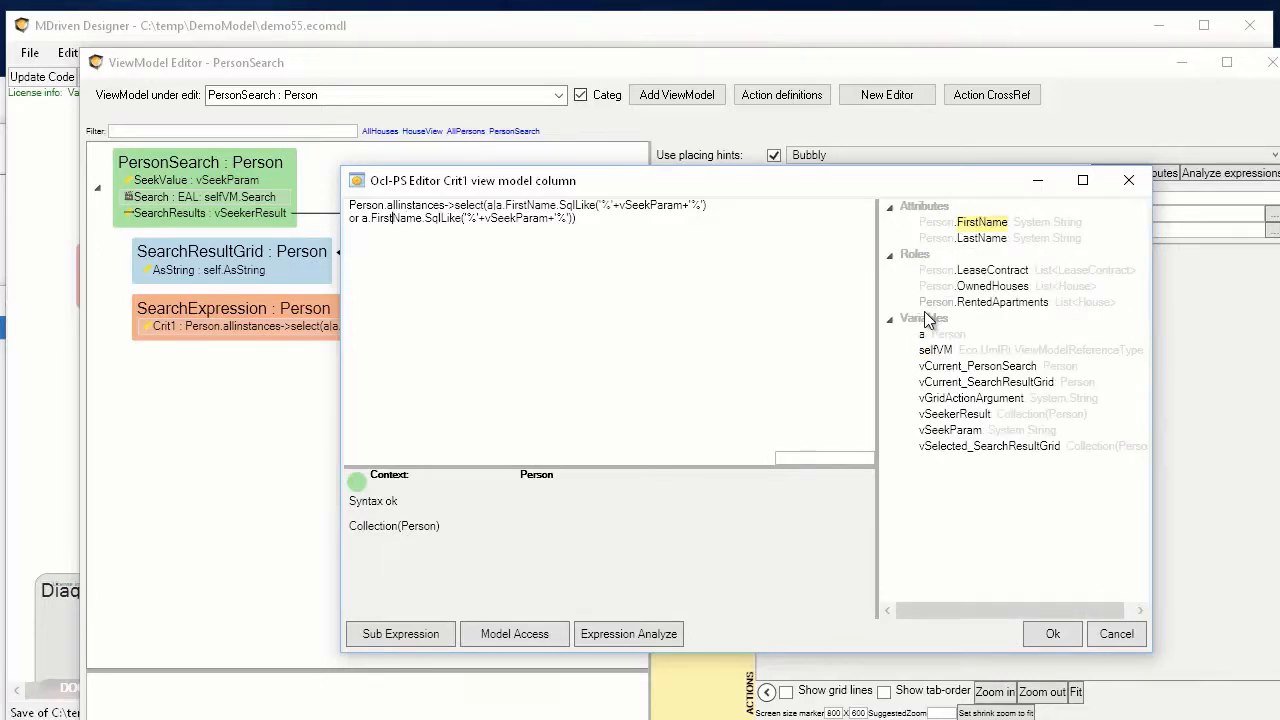
pyautogui.hotkey('shift', 'Left')
pyautogui.hotkey('shift', 'Left')
pyautogui.hotkey('shift', 'Left')
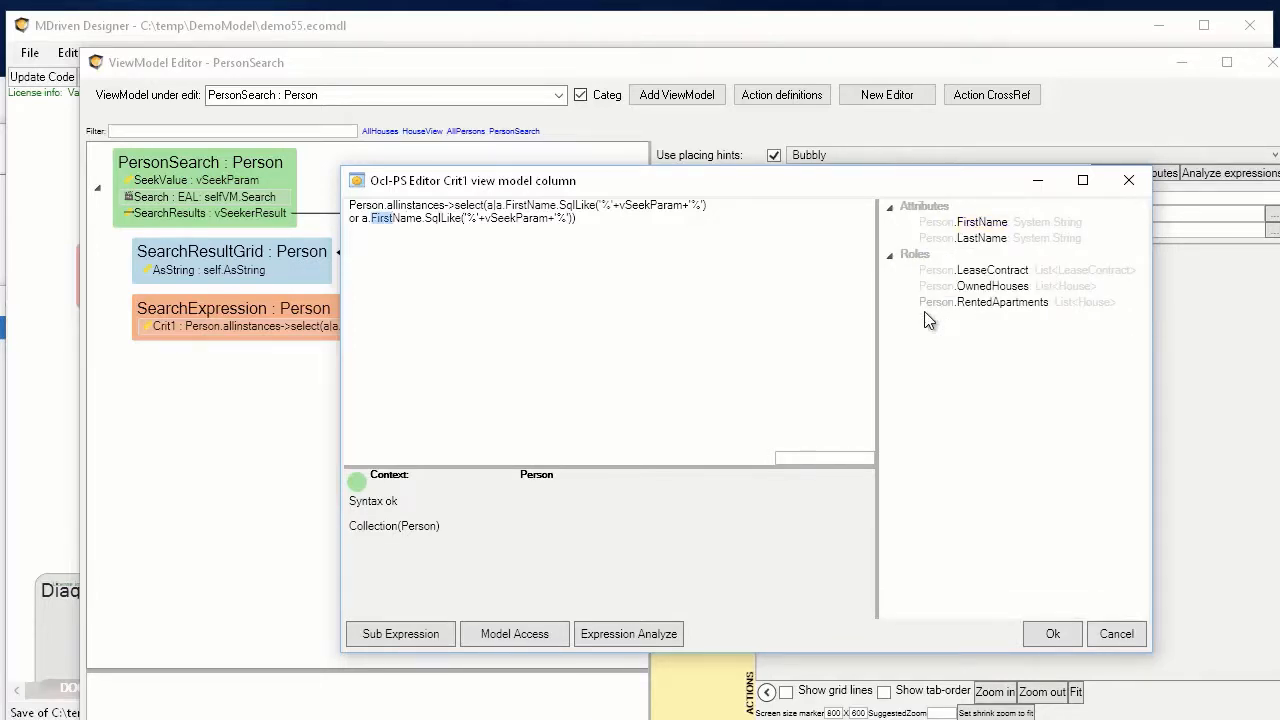
pyautogui.write('Last')
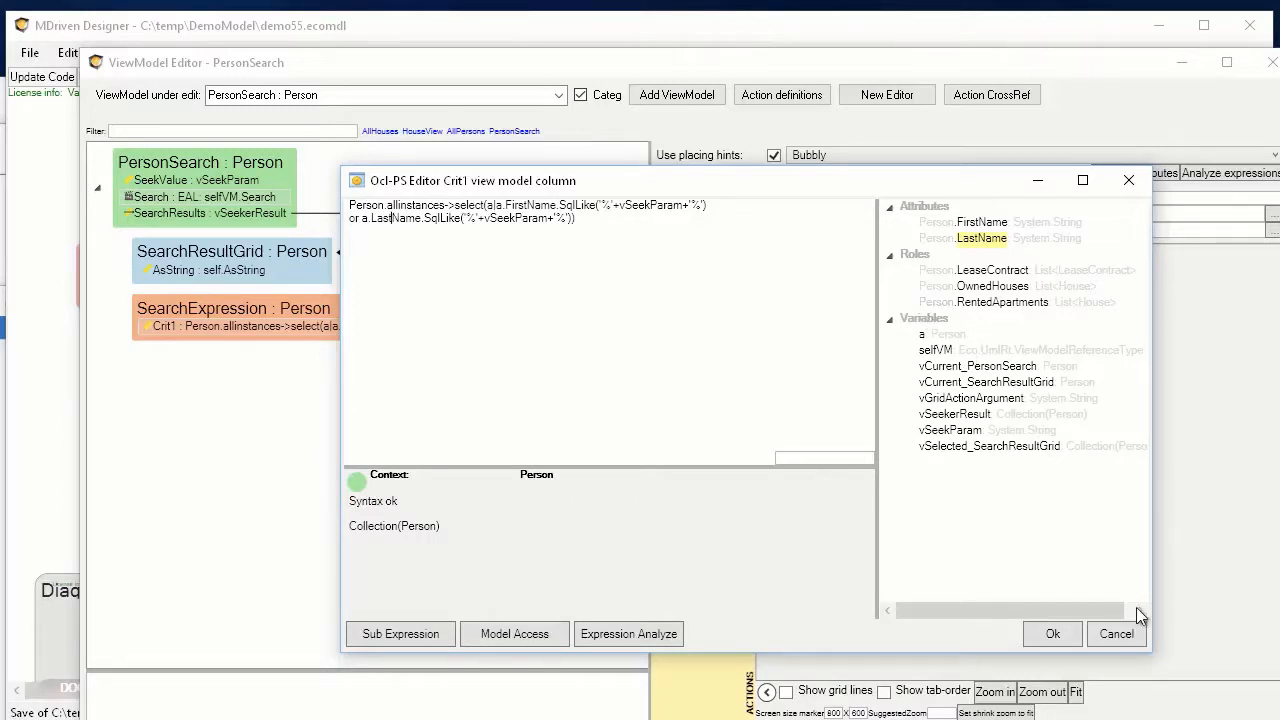
pyautogui.click(1055, 633)
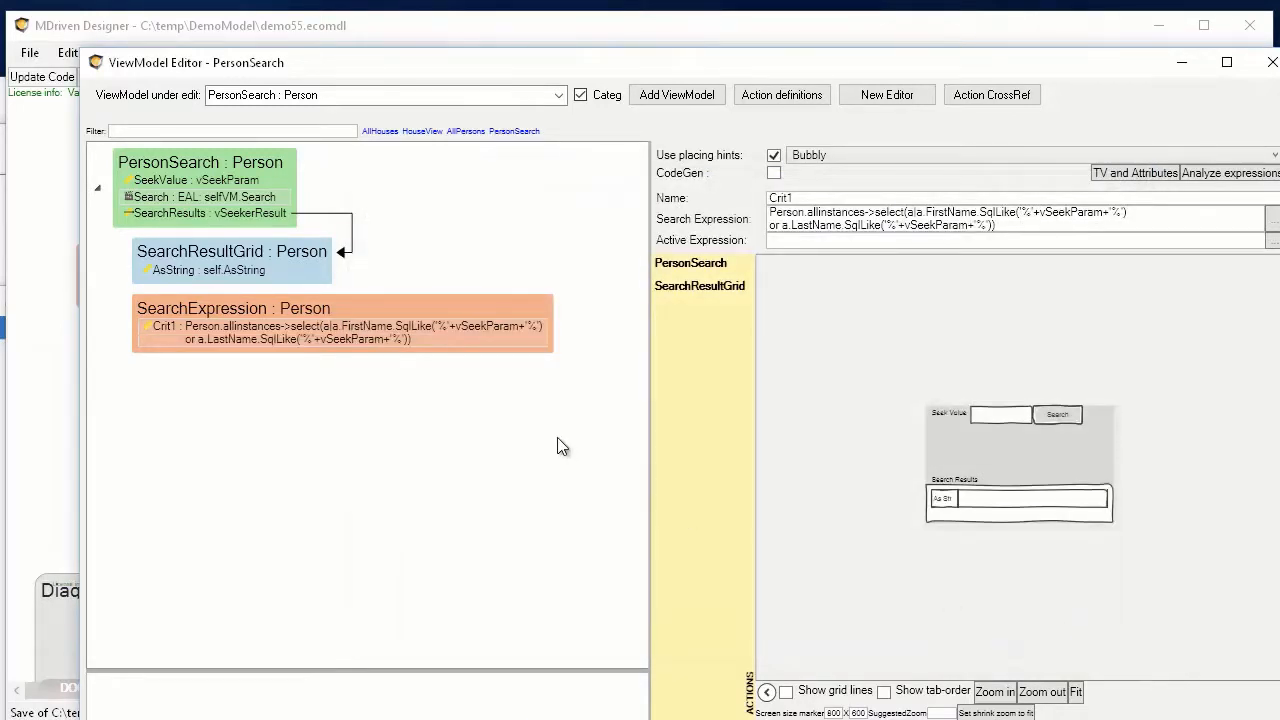
# Move the SearchResults grid up to row 1 in the form layout and enlarge it to span 5 rows.
pyautogui.click(994, 499)
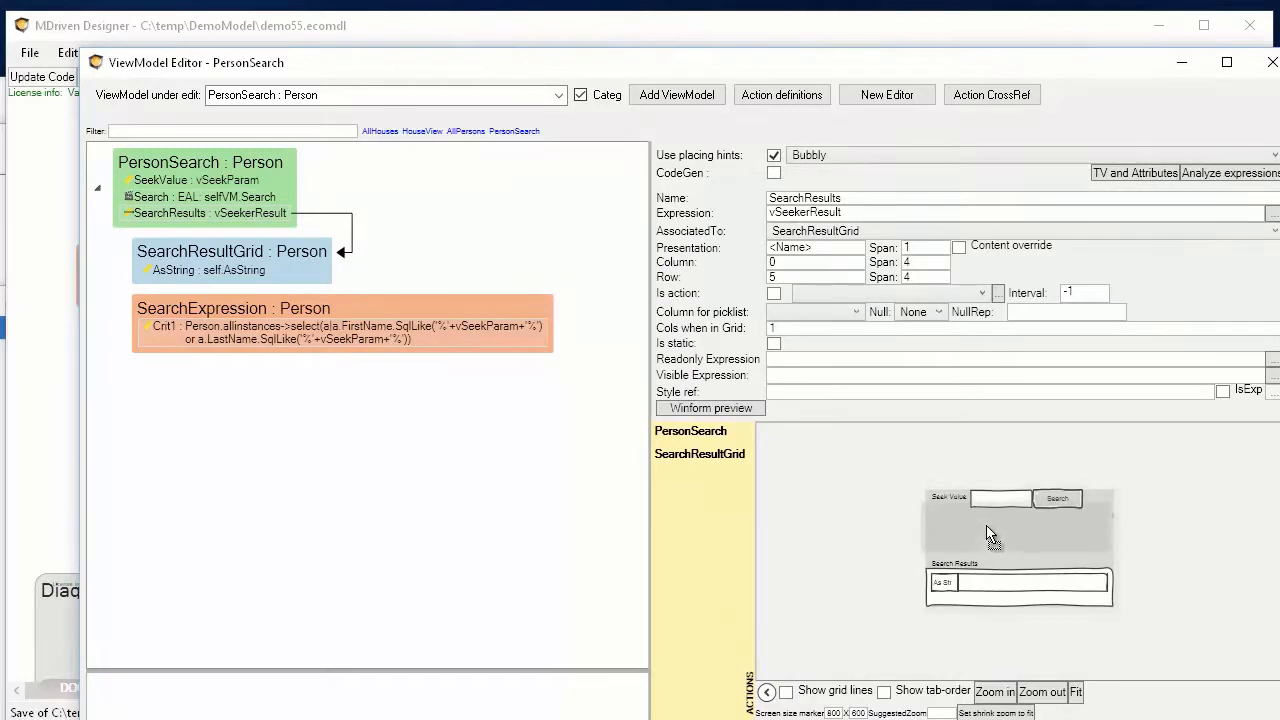
pyautogui.moveTo(997, 533); pyautogui.dragTo(997, 535)
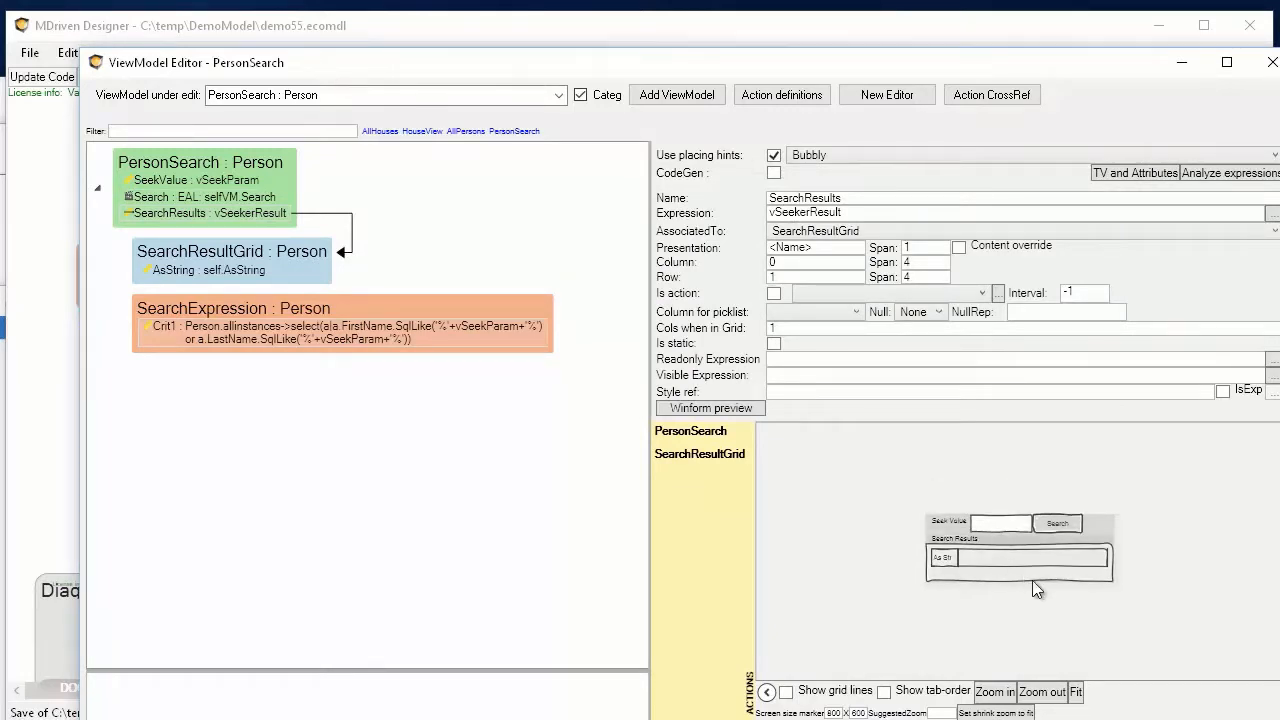
pyautogui.moveTo(1033, 582); pyautogui.dragTo(1115, 618)
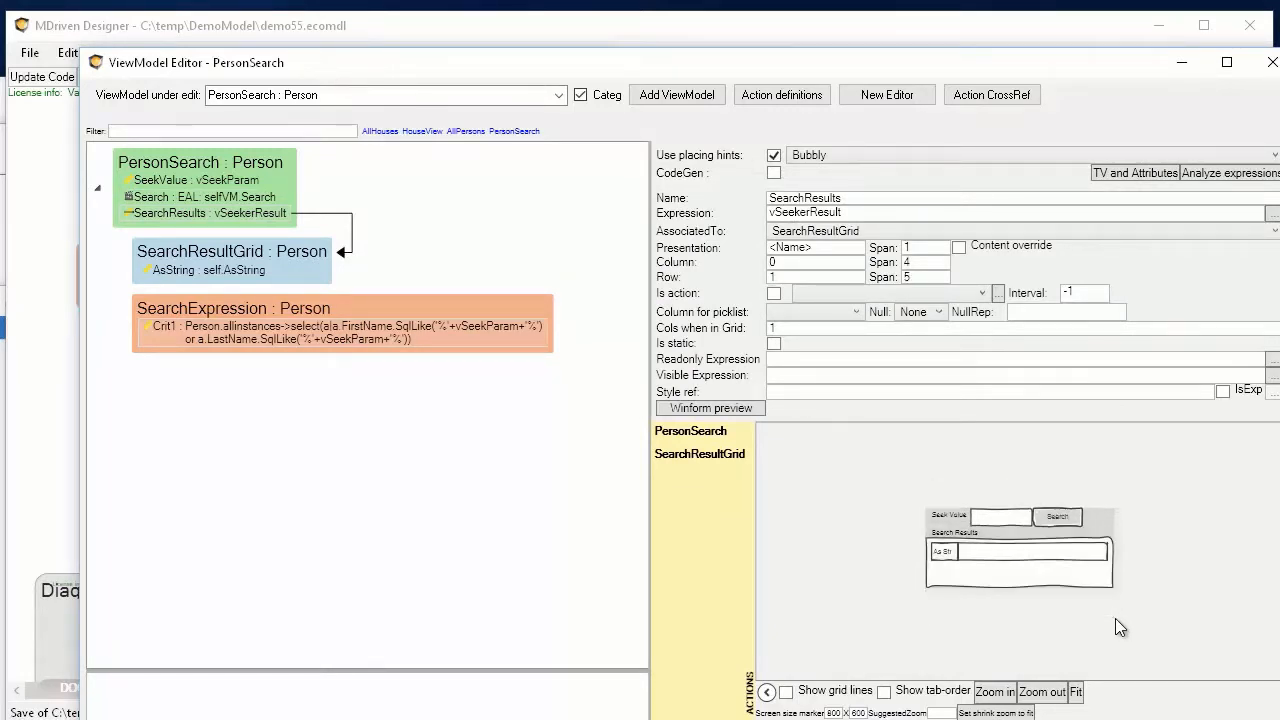
# Move the ViewModel Editor aside to uncover the Person class and add a FirstName column to SearchResultGrid.
pyautogui.click(182, 276)
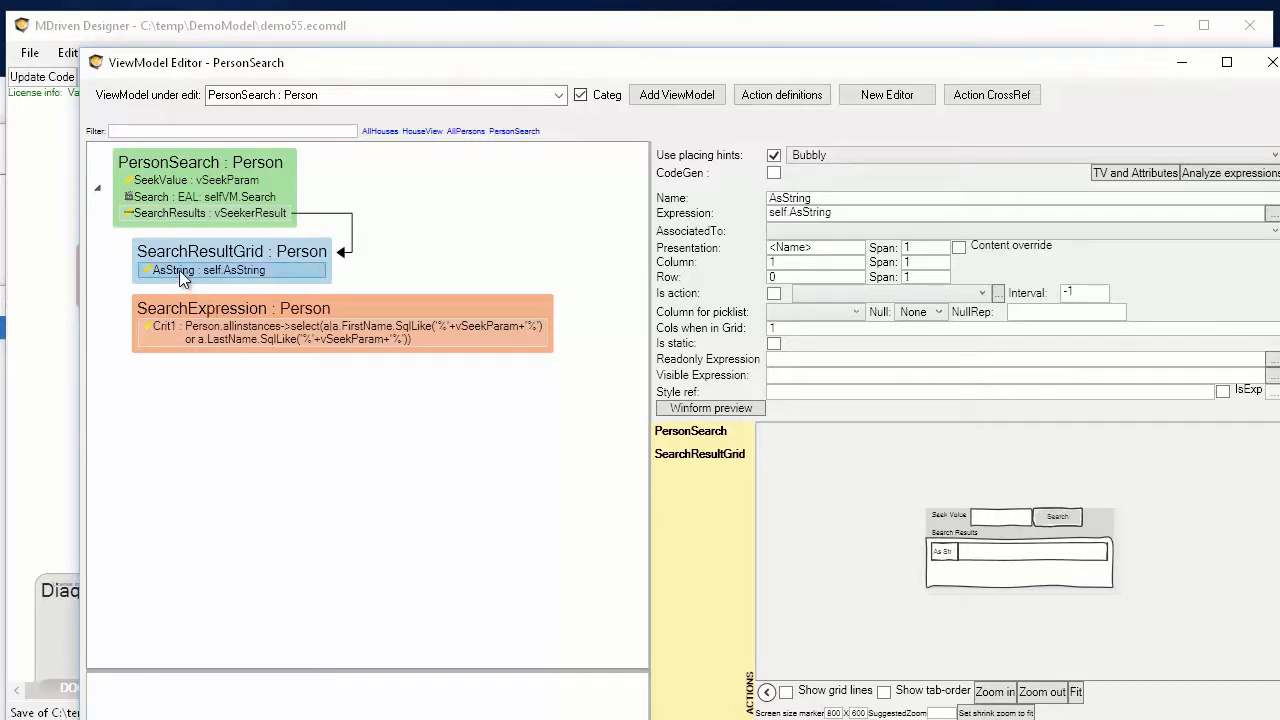
pyautogui.rightClick(182, 276)
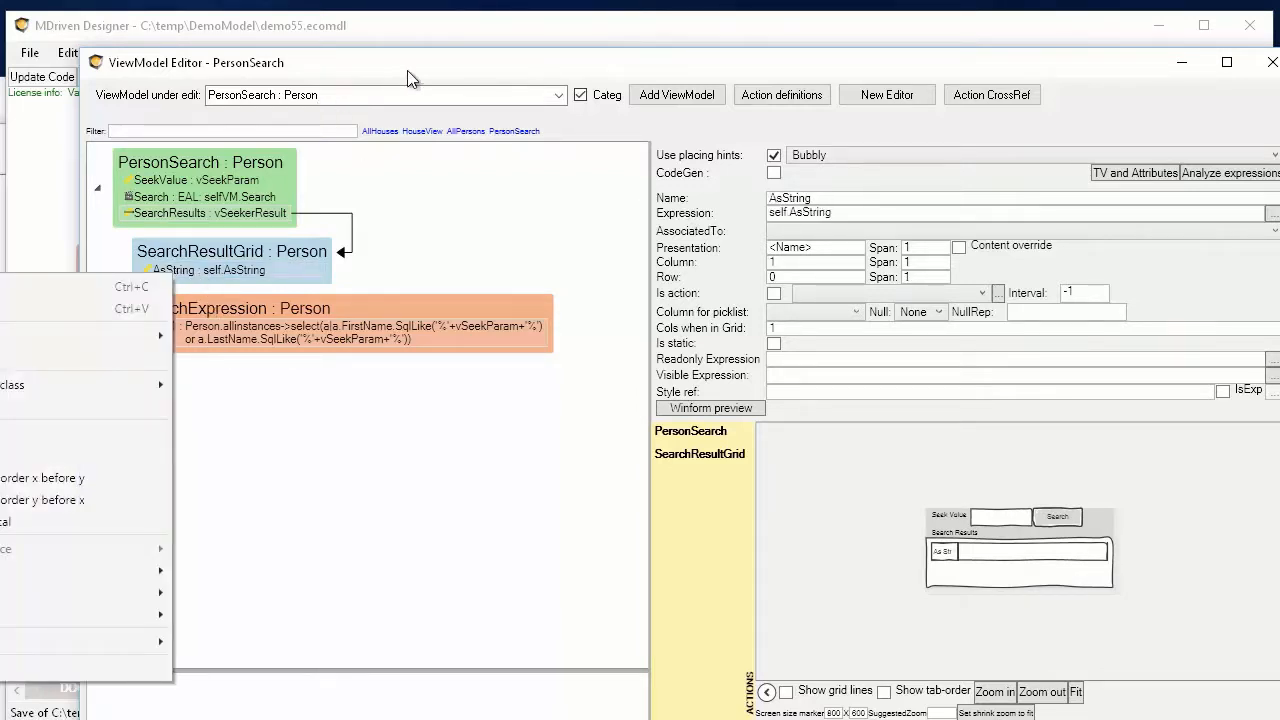
pyautogui.moveTo(408, 78); pyautogui.dragTo(708, 93)
pyautogui.rightClick(464, 286)
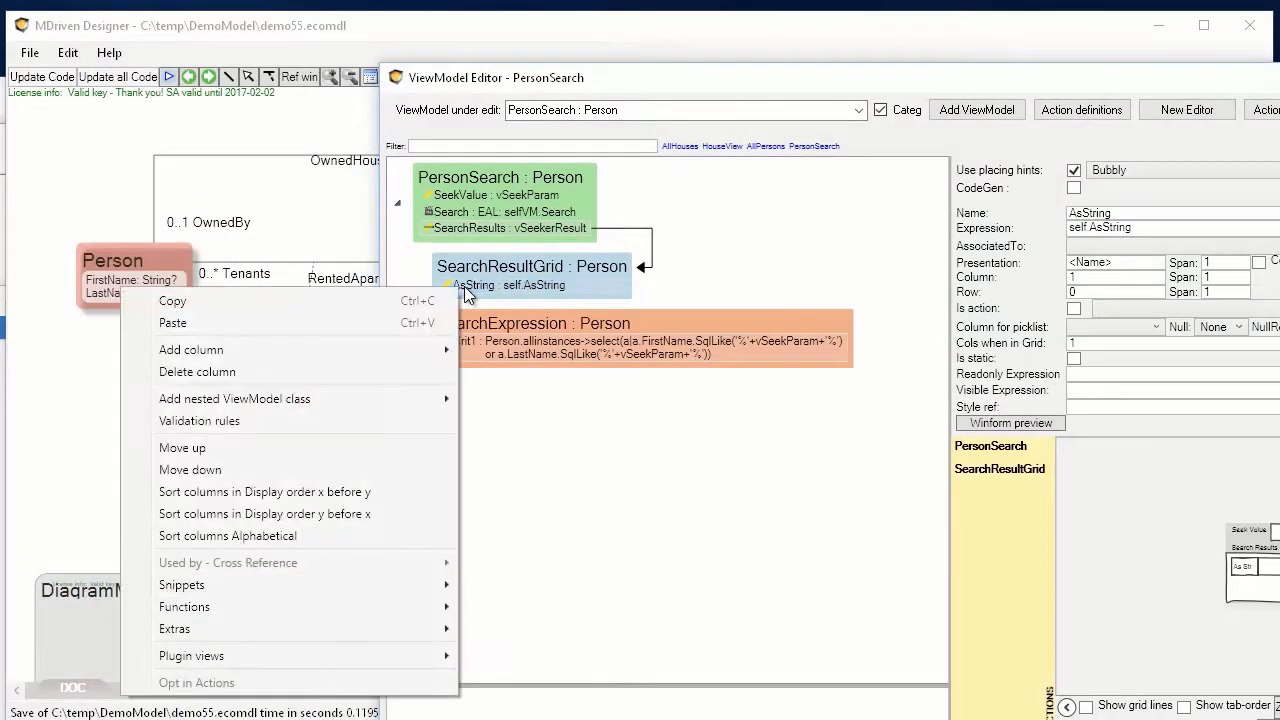
pyautogui.moveTo(270, 354)
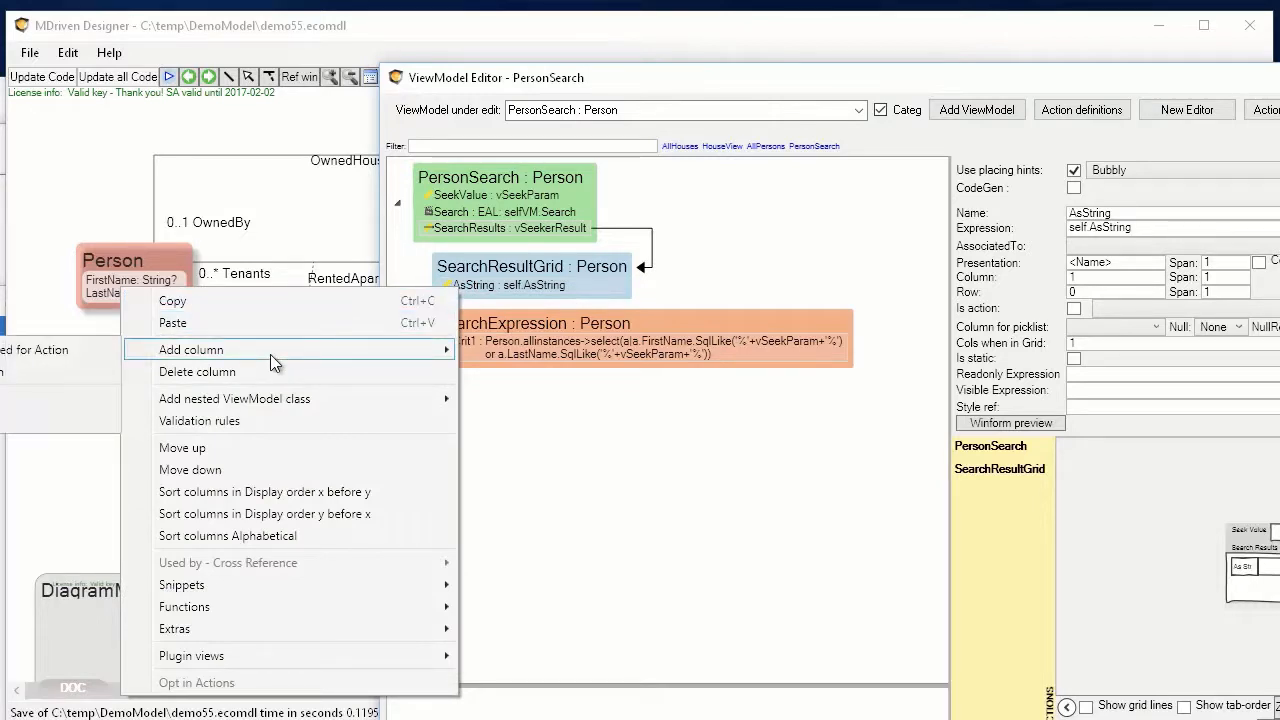
pyautogui.click(674, 80)
pyautogui.moveTo(712, 78); pyautogui.dragTo(1012, 68)
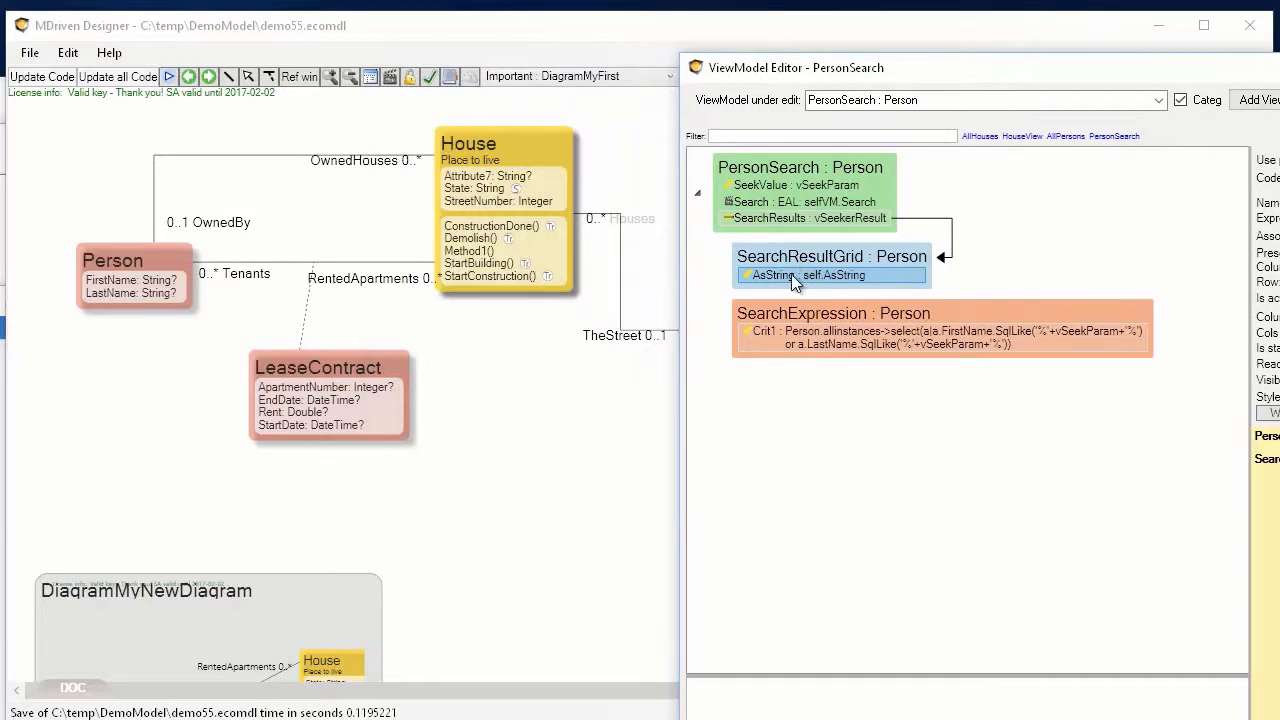
pyautogui.rightClick(786, 276)
pyautogui.moveTo(572, 343)
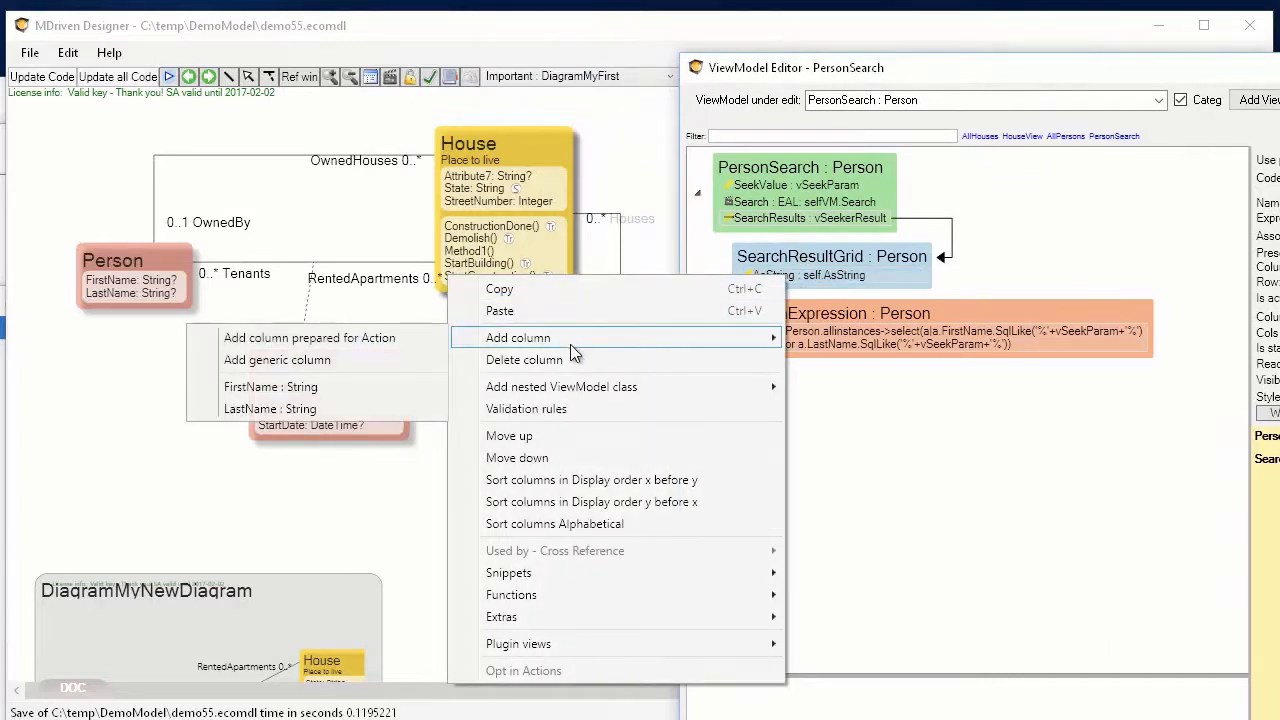
pyautogui.click(274, 388)
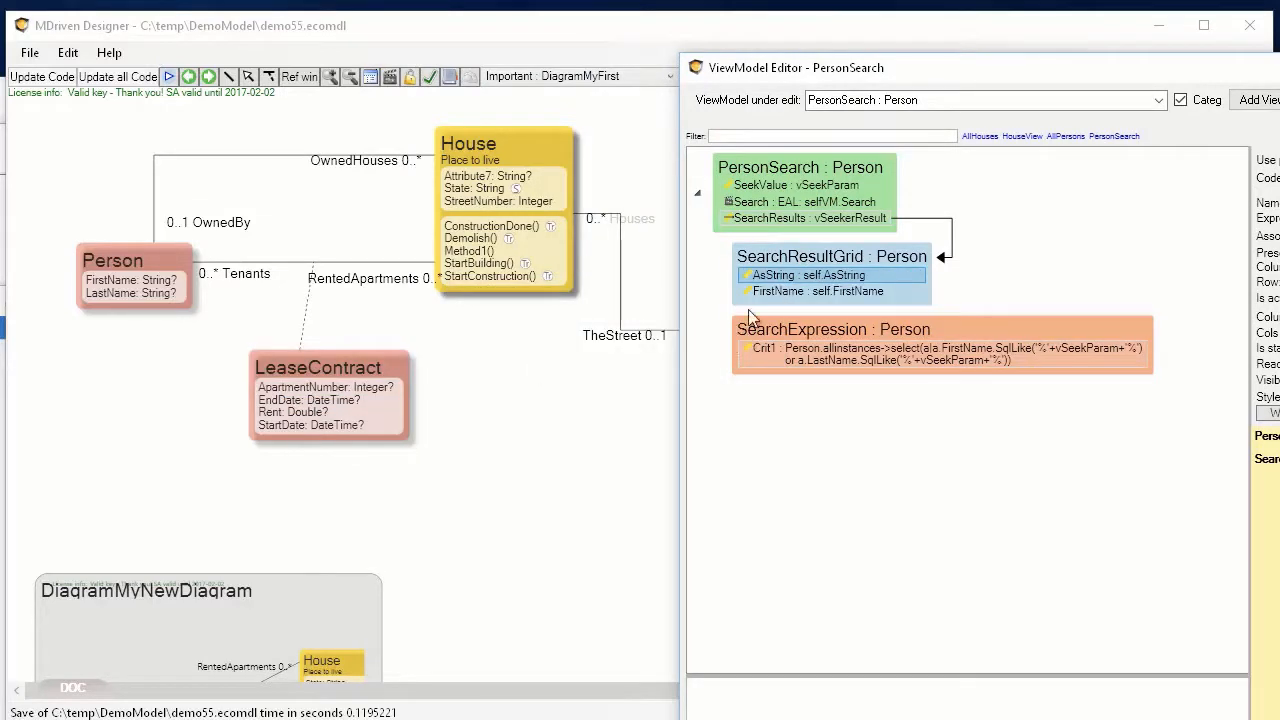
# Add a LastName column to SearchResultGrid and delete its AsString column.
pyautogui.rightClick(773, 289)
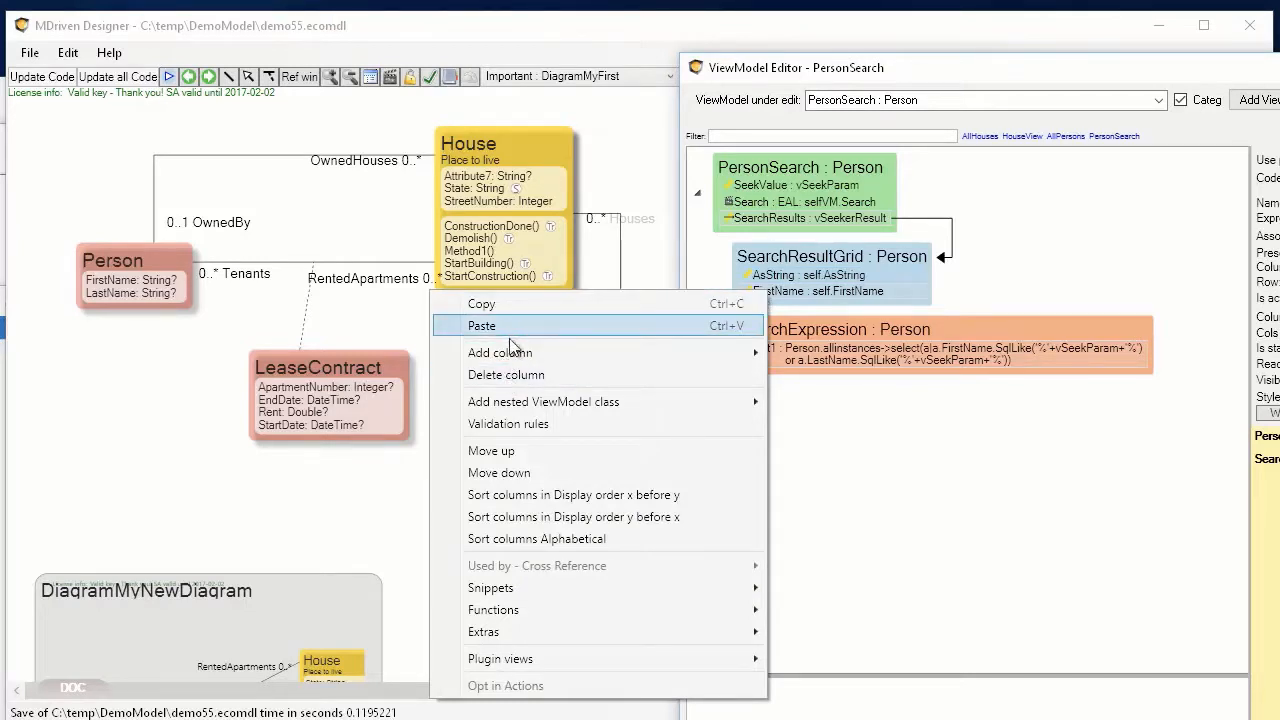
pyautogui.moveTo(521, 401)
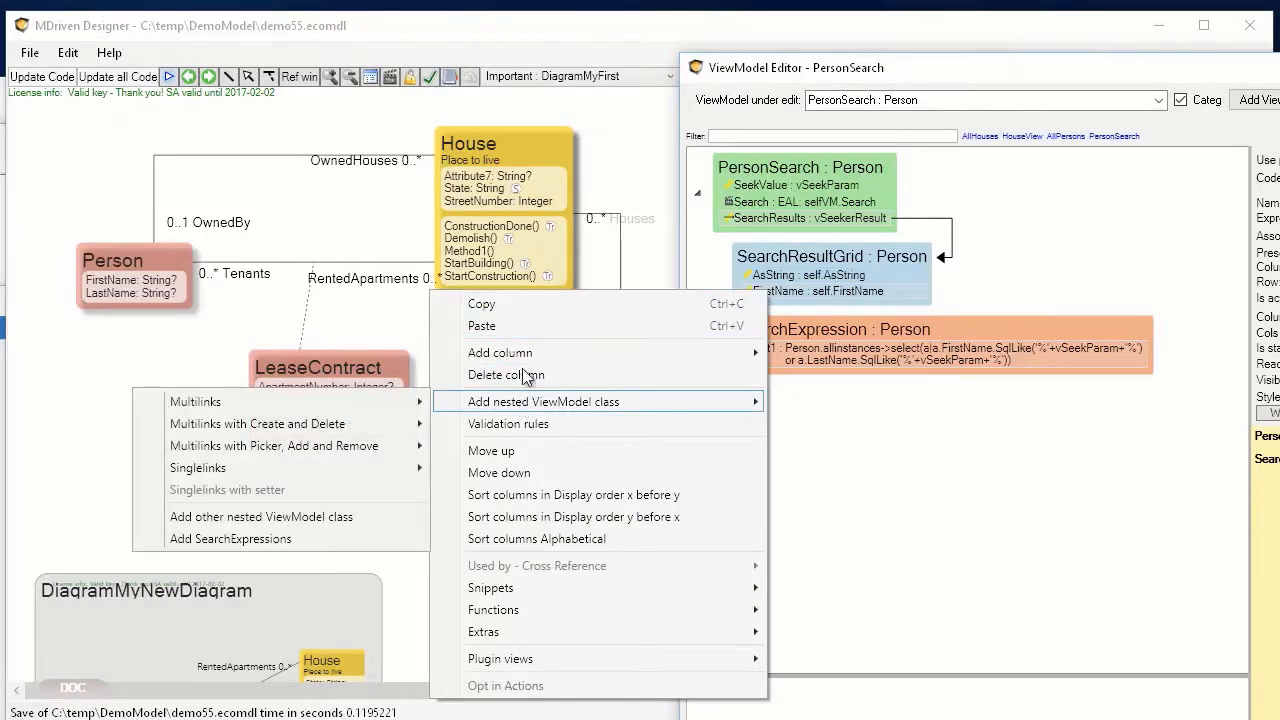
pyautogui.moveTo(520, 353)
pyautogui.click(280, 401)
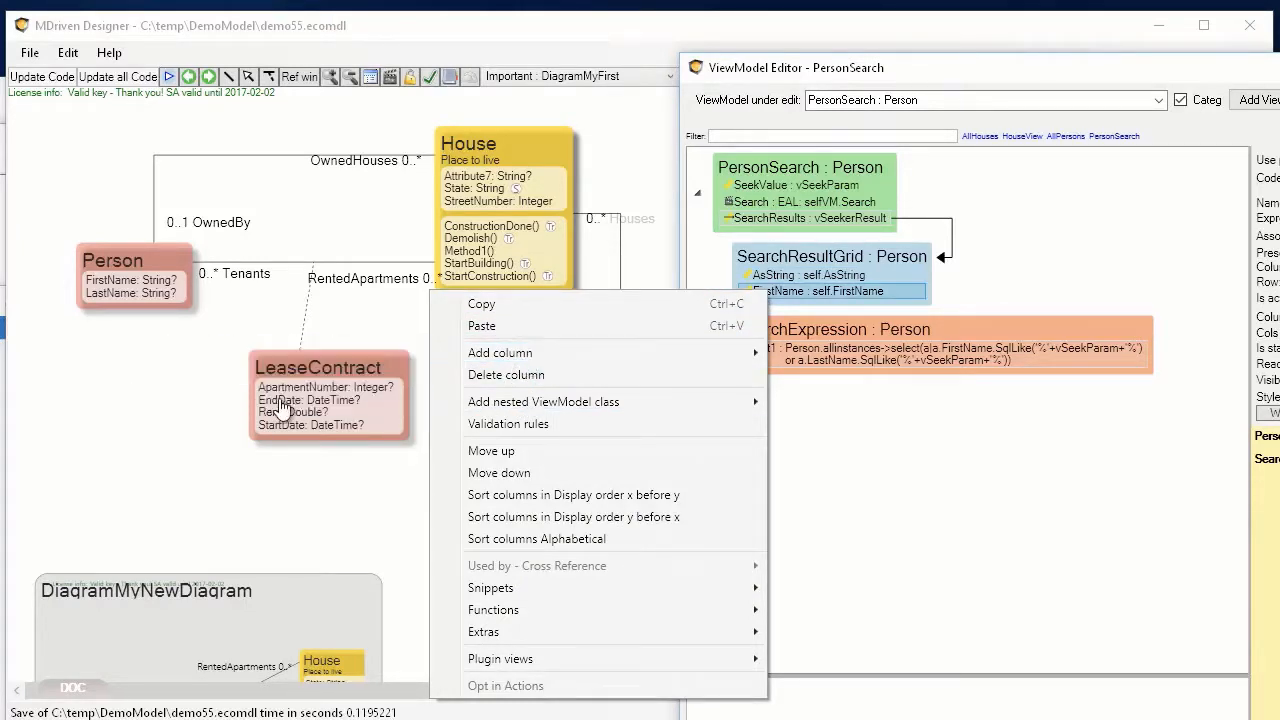
pyautogui.rightClick(781, 280)
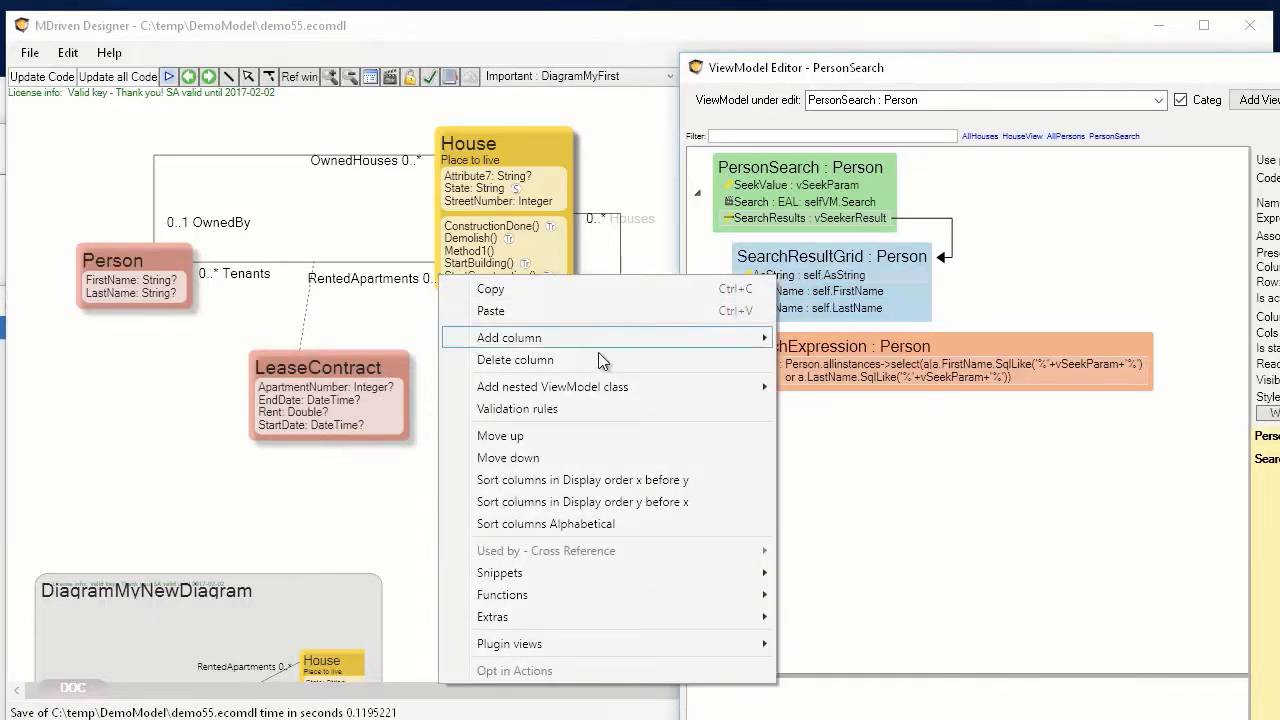
pyautogui.click(589, 361)
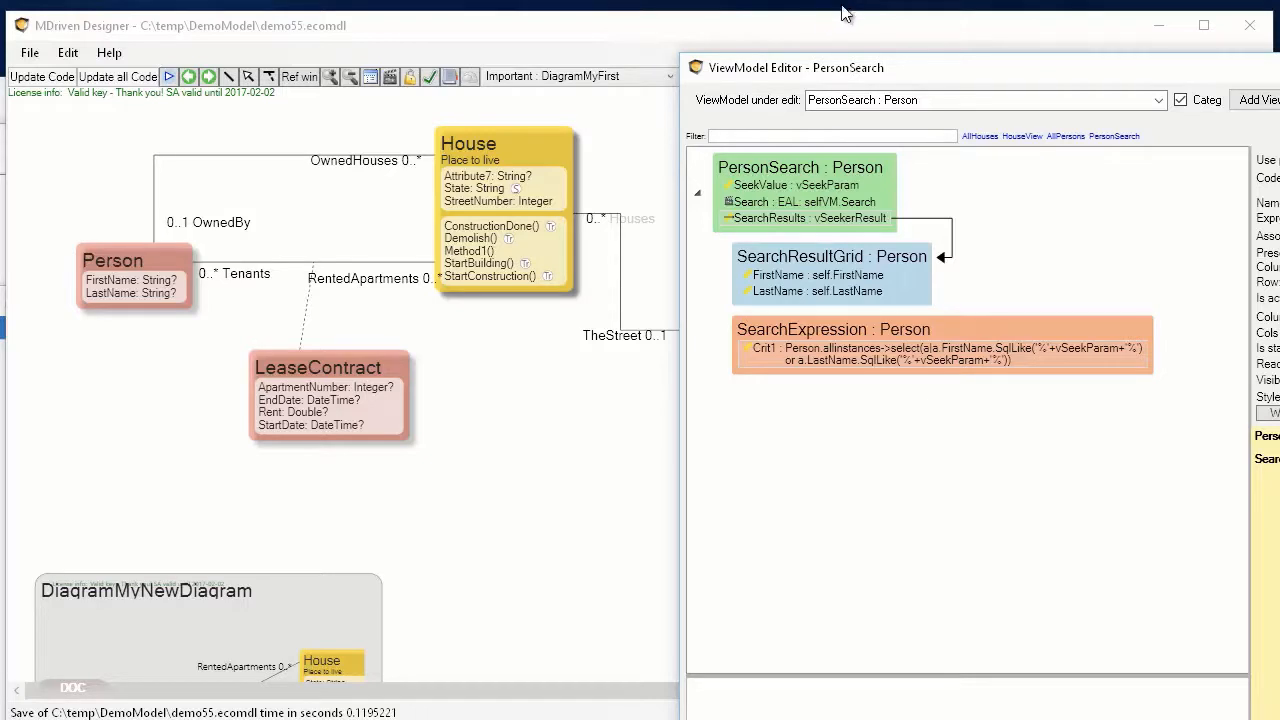
# Create a new ViewModel action for PersonSearch in the action definitions and limit it to the PersonSearch class.
pyautogui.moveTo(892, 67); pyautogui.dragTo(855, 63)
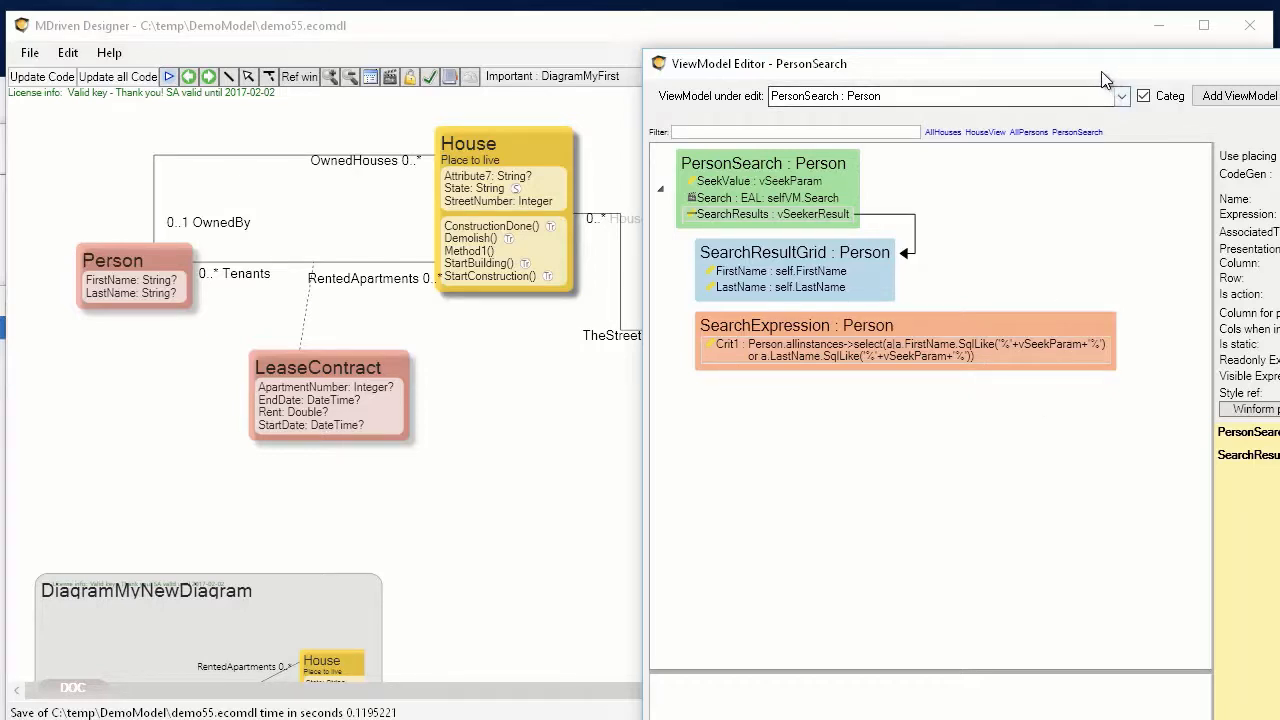
pyautogui.moveTo(1097, 68); pyautogui.dragTo(686, 49)
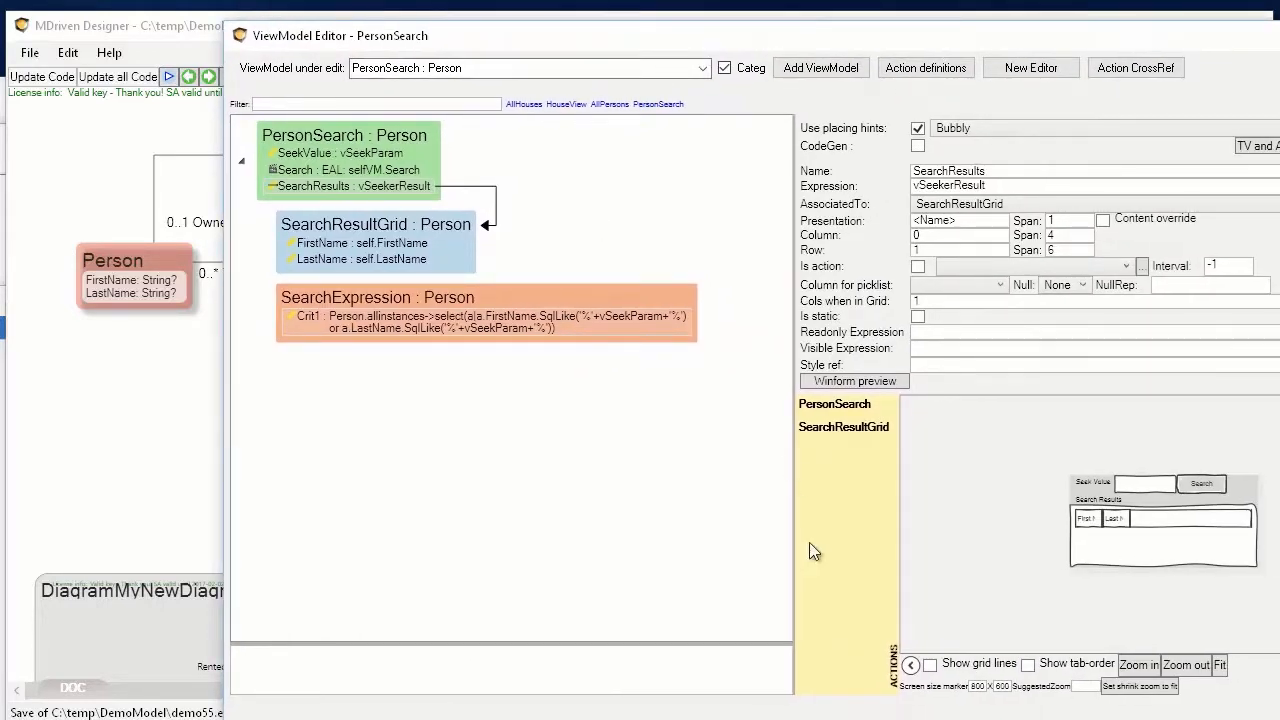
pyautogui.moveTo(902, 41); pyautogui.dragTo(698, 32)
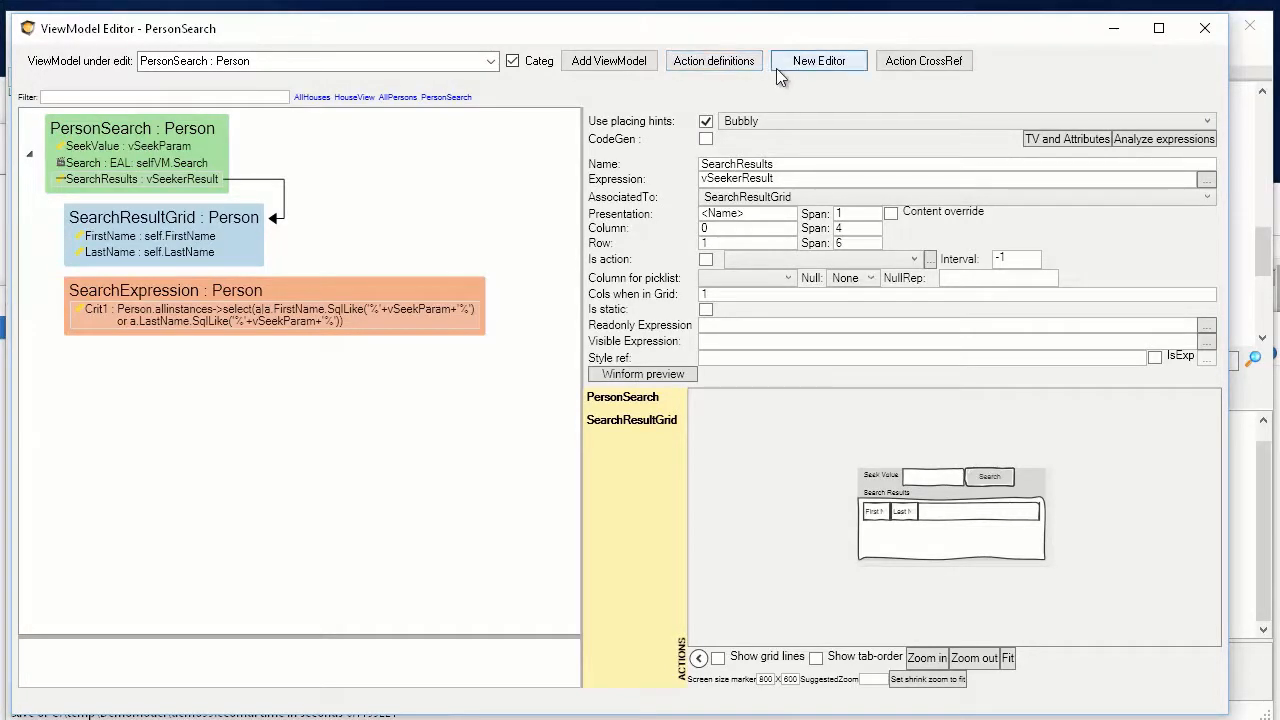
pyautogui.click(725, 63)
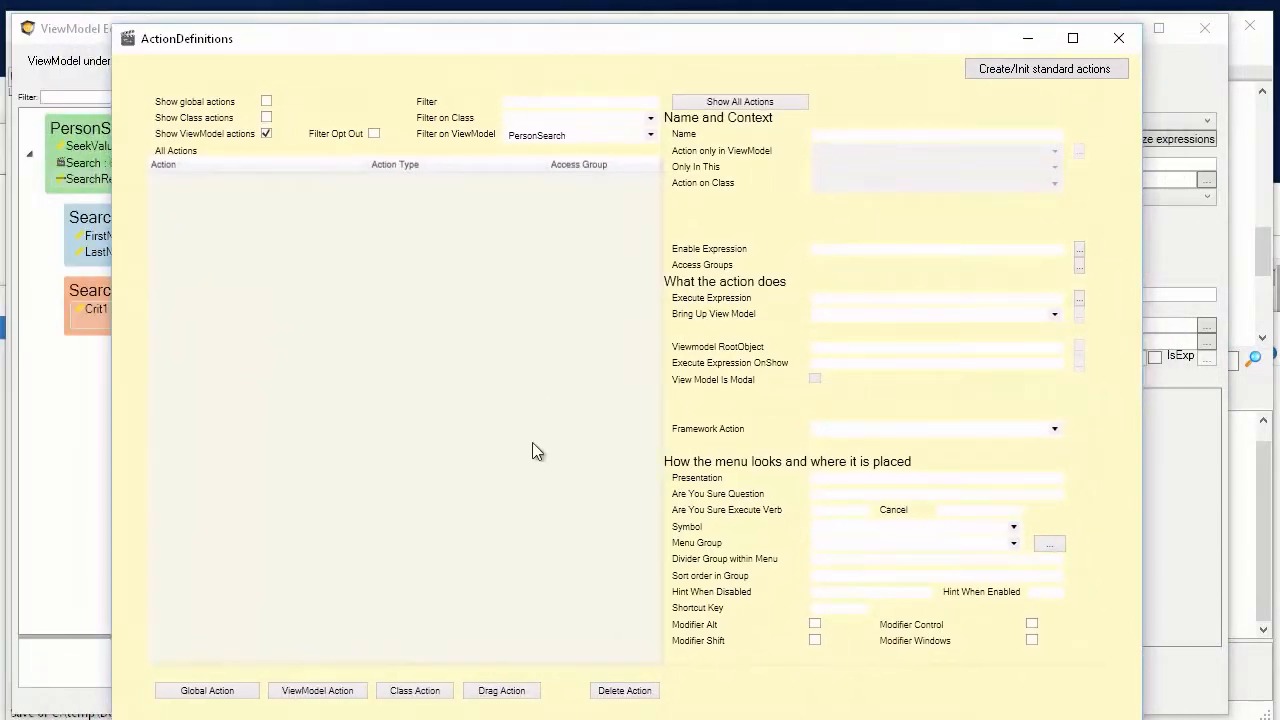
pyautogui.click(317, 691)
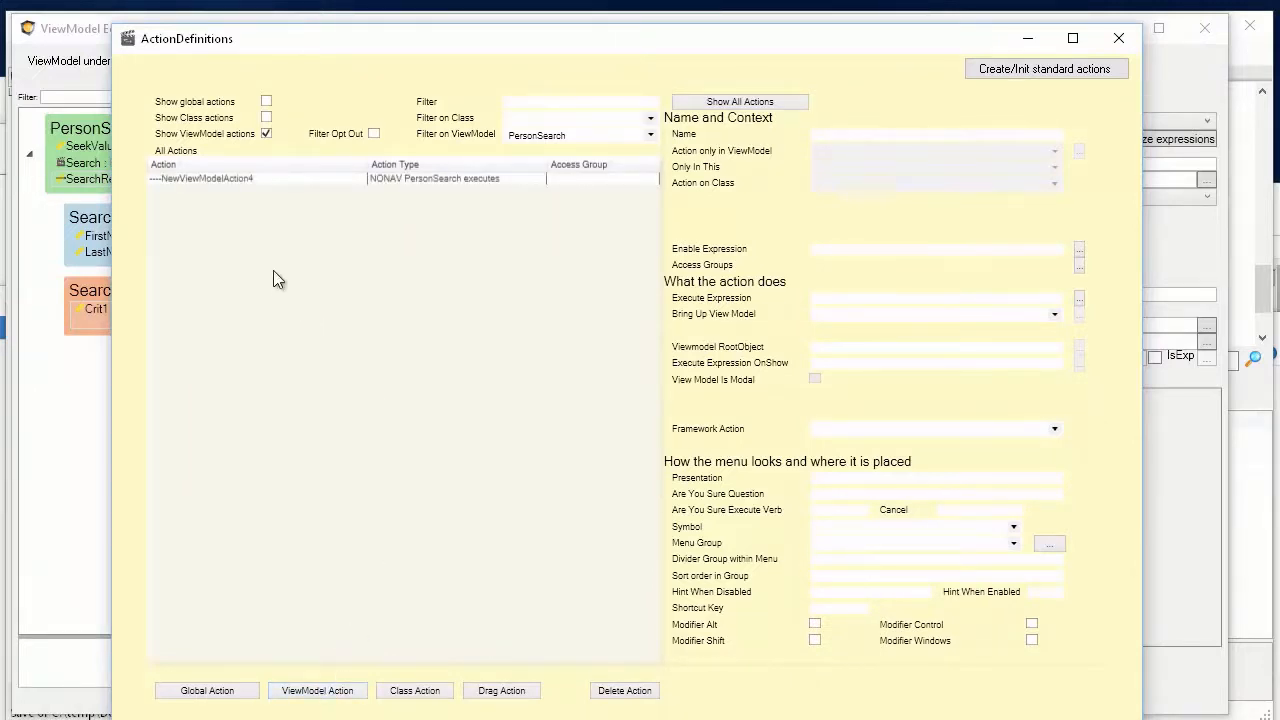
pyautogui.click(266, 182)
pyautogui.click(918, 171)
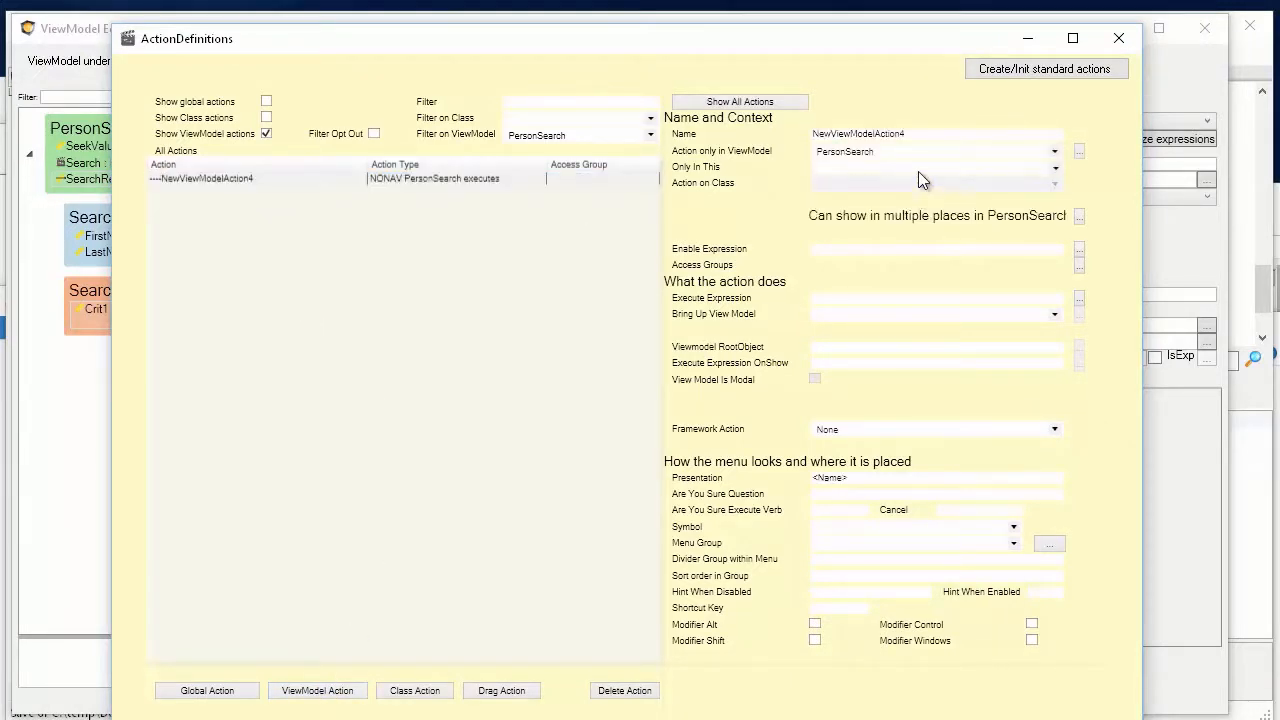
pyautogui.click(848, 194)
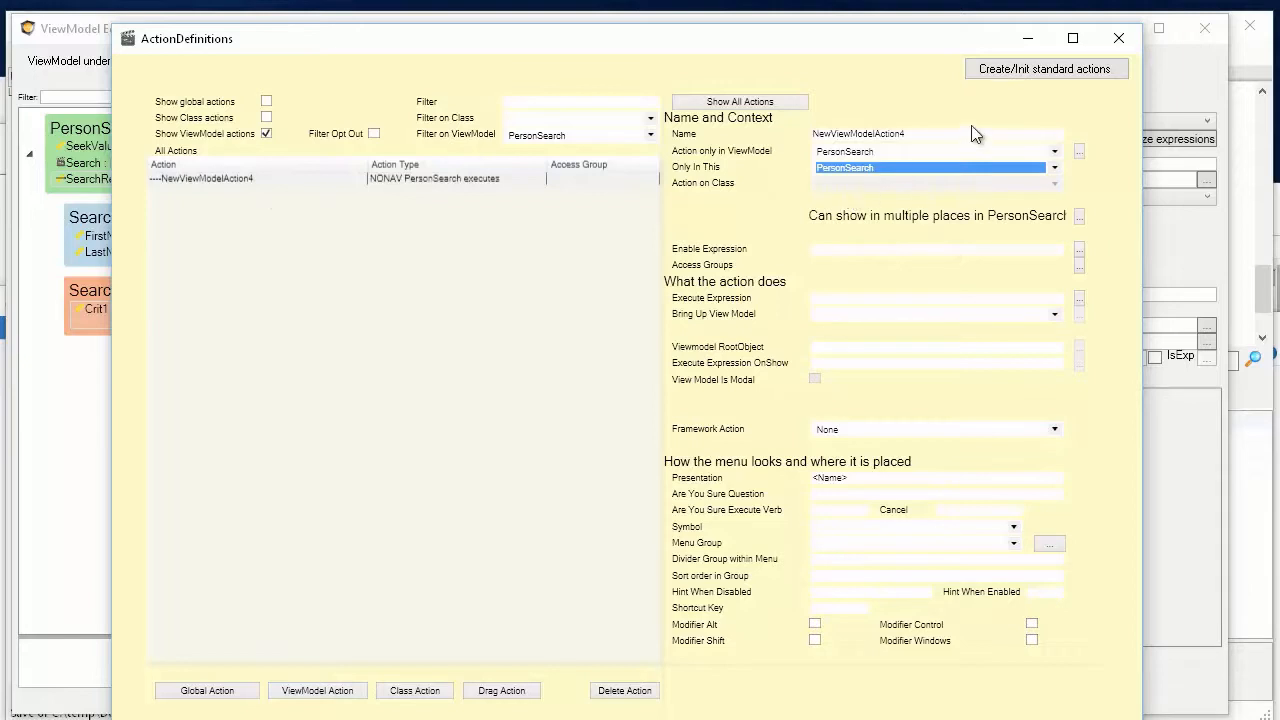
# Name the new ViewModel action NewPerson and set its execute expression to Person.Create.
pyautogui.moveTo(952, 136); pyautogui.dragTo(551, 121)
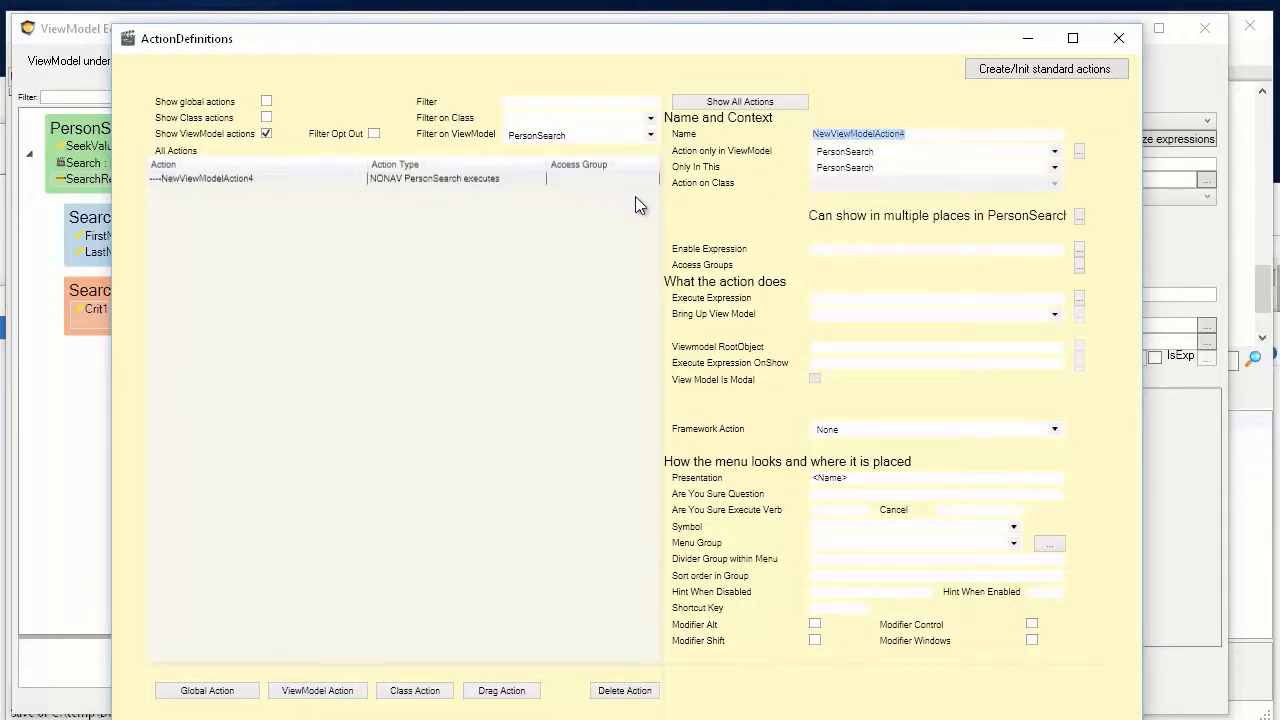
pyautogui.write('New')
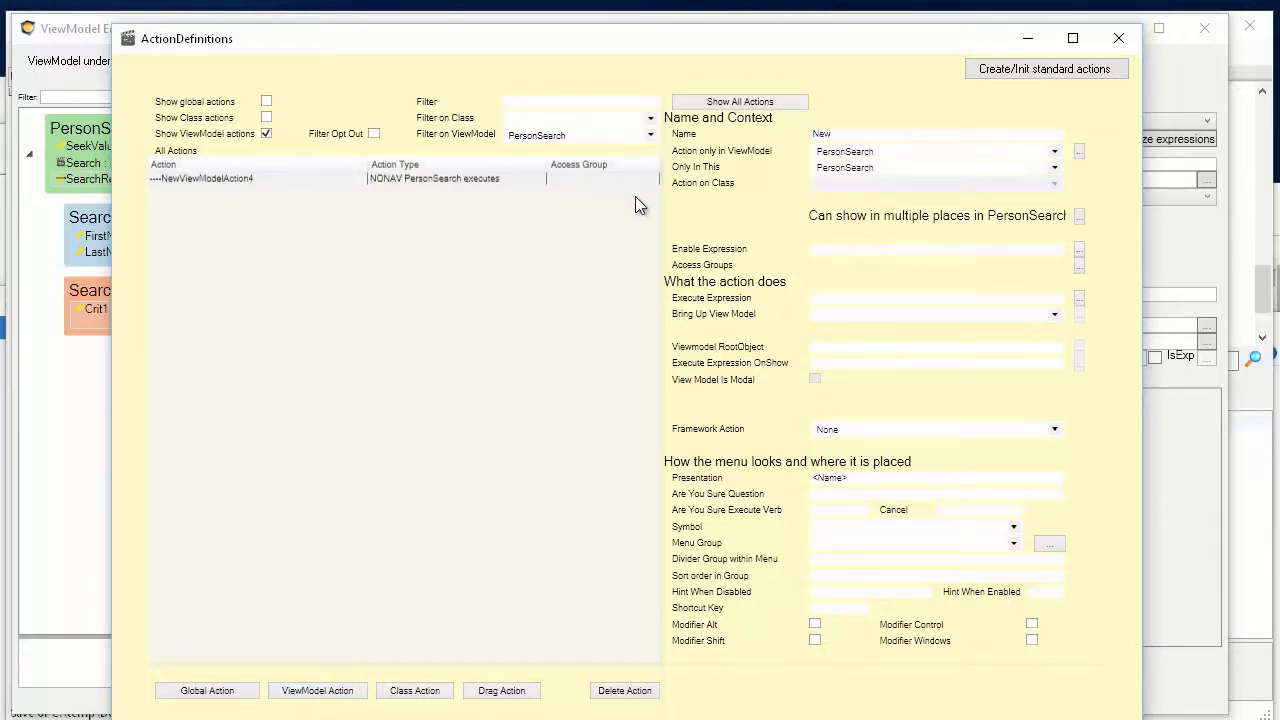
pyautogui.write('Person')
pyautogui.press('Tab')
pyautogui.write('Personb')
pyautogui.press('BackSpace')
pyautogui.write('.Create')
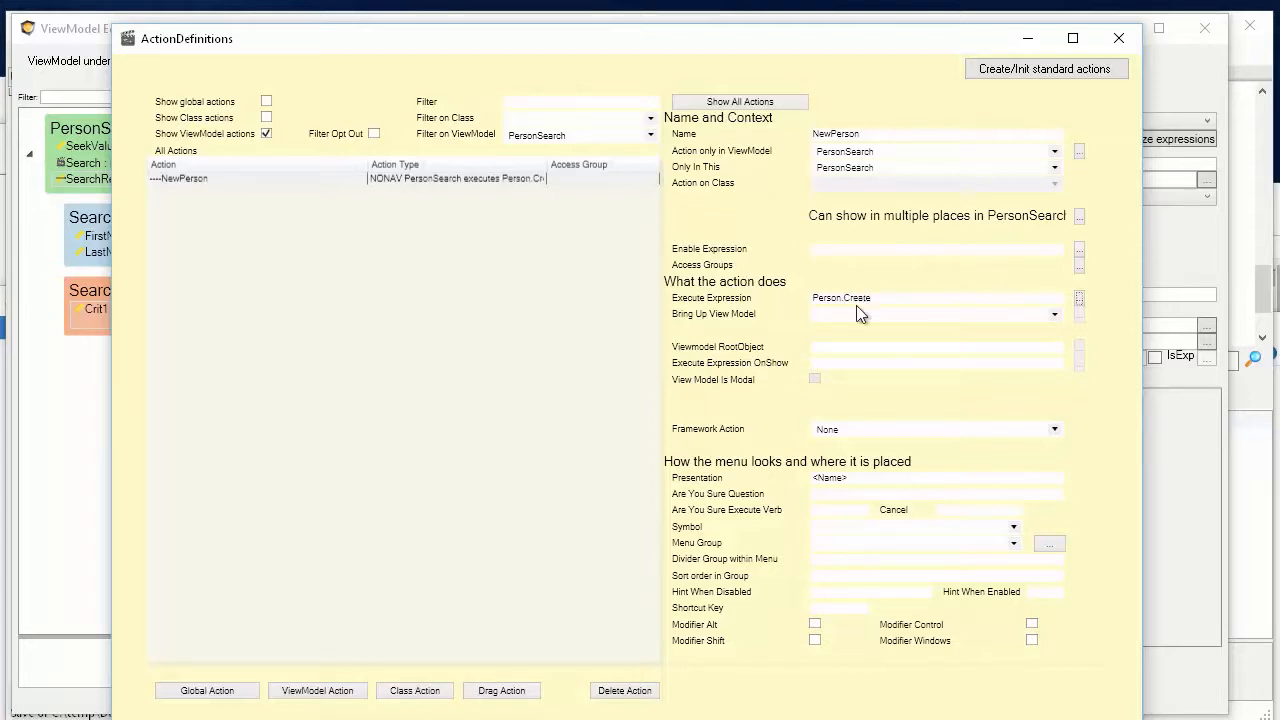
# Move the action definitions and ViewModel Editor windows aside, return to the model diagram and save the model.
pyautogui.moveTo(766, 48); pyautogui.dragTo(938, 48)
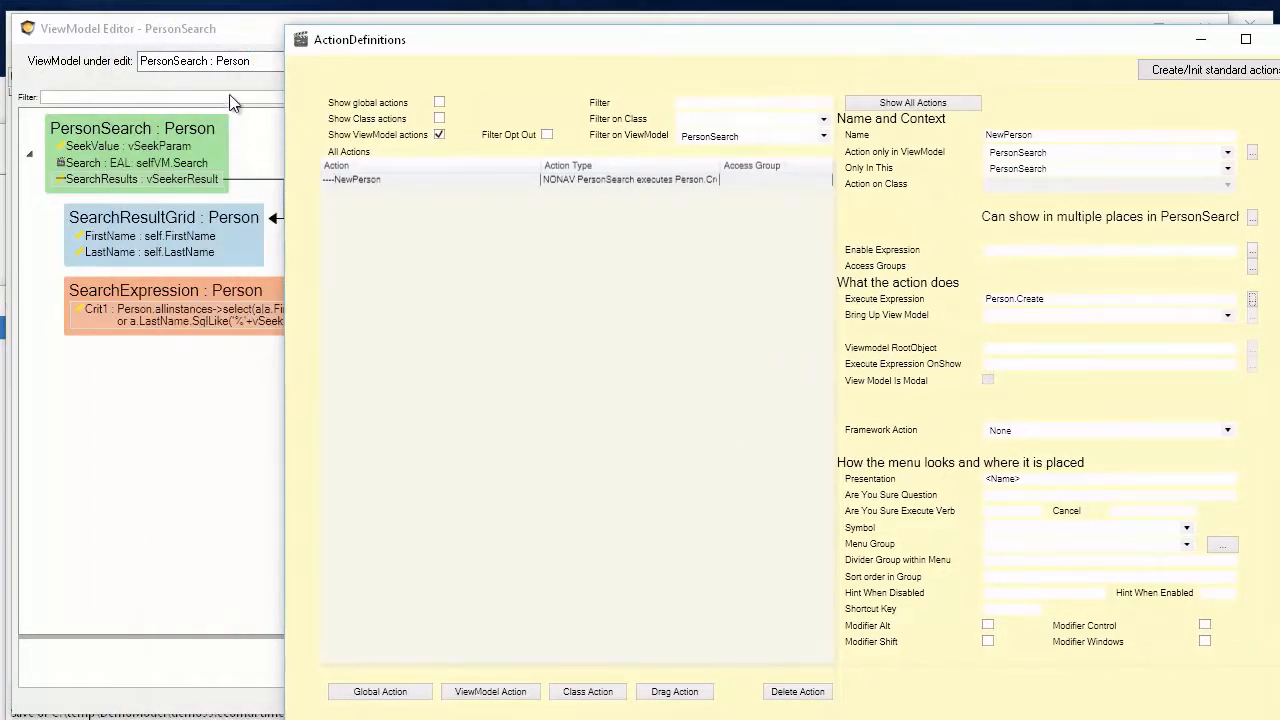
pyautogui.moveTo(209, 34); pyautogui.dragTo(251, 51)
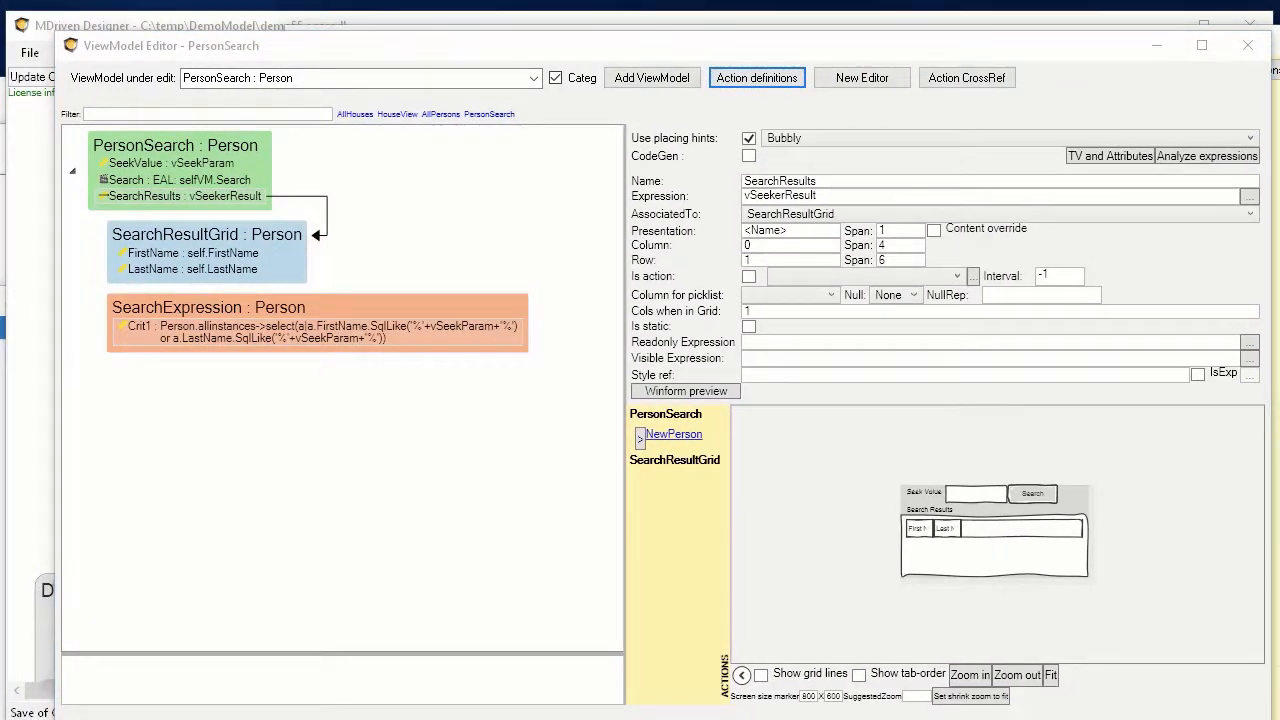
pyautogui.moveTo(269, 48); pyautogui.dragTo(285, 62)
pyautogui.click(176, 26)
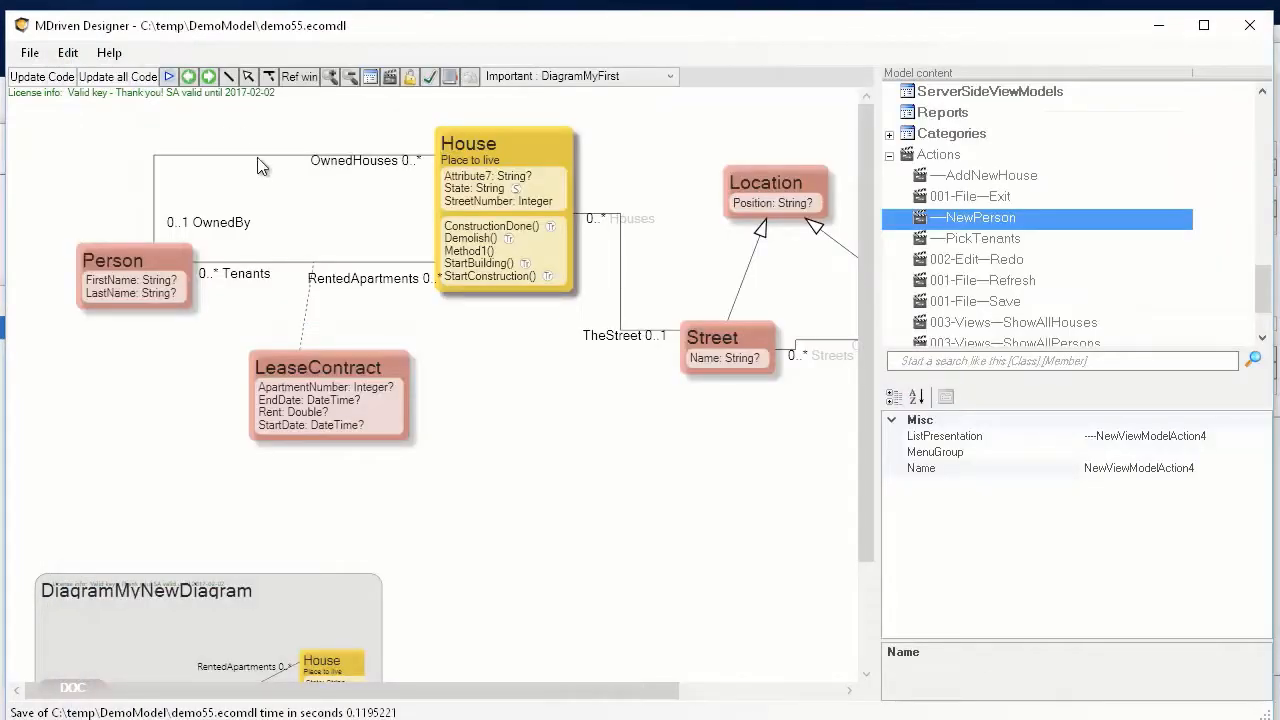
pyautogui.hotkey('ctrl', 's')
# Open the system prototyper, start the system with XML persistence and run the model.
pyautogui.click(170, 78)
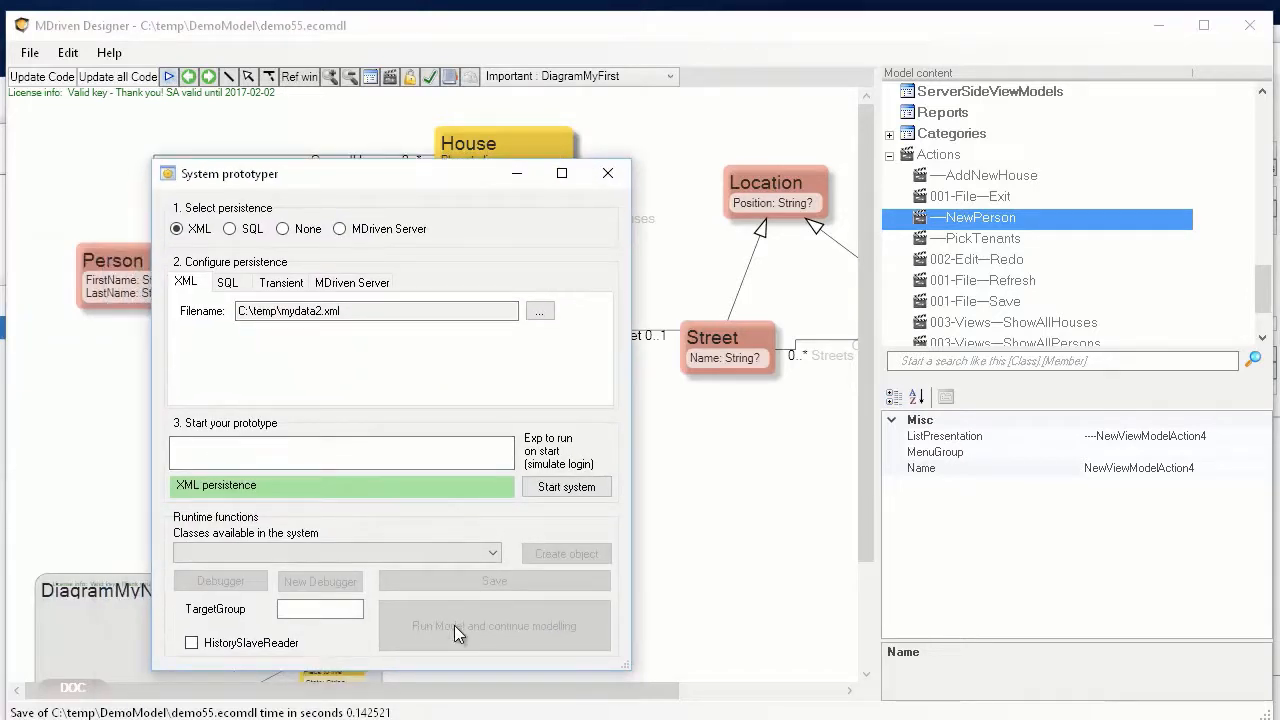
pyautogui.click(566, 488)
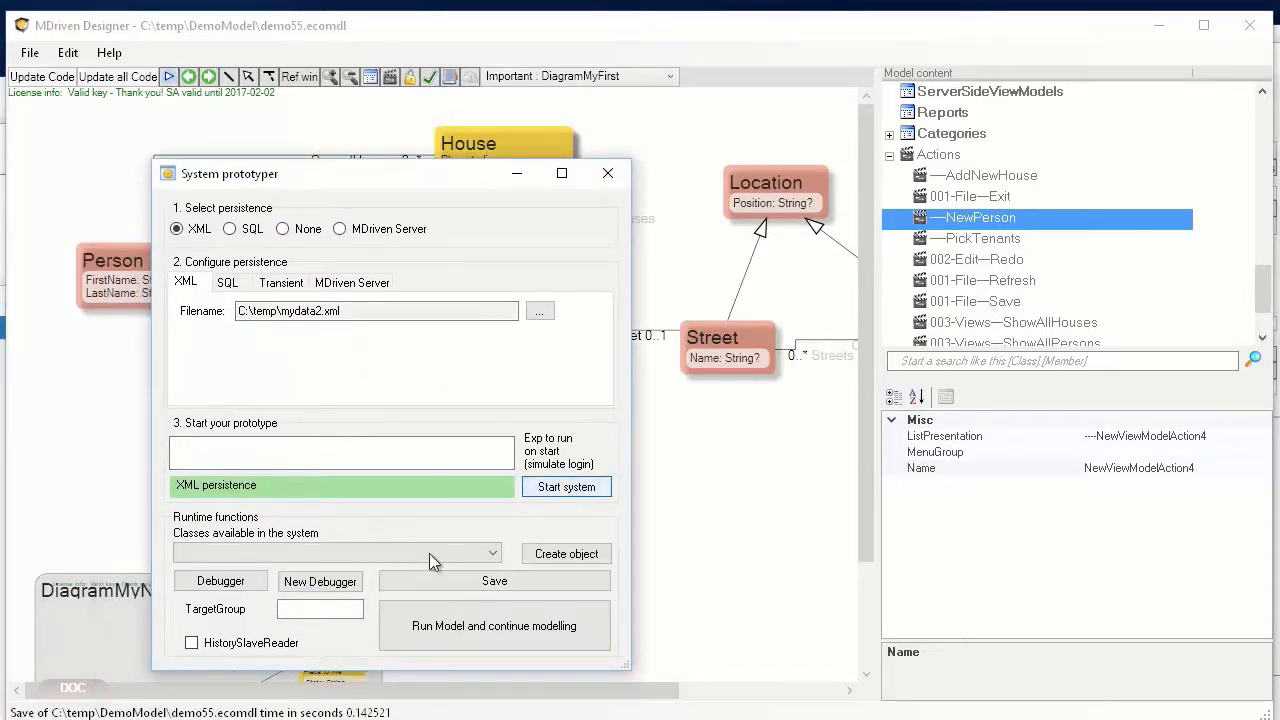
pyautogui.click(482, 629)
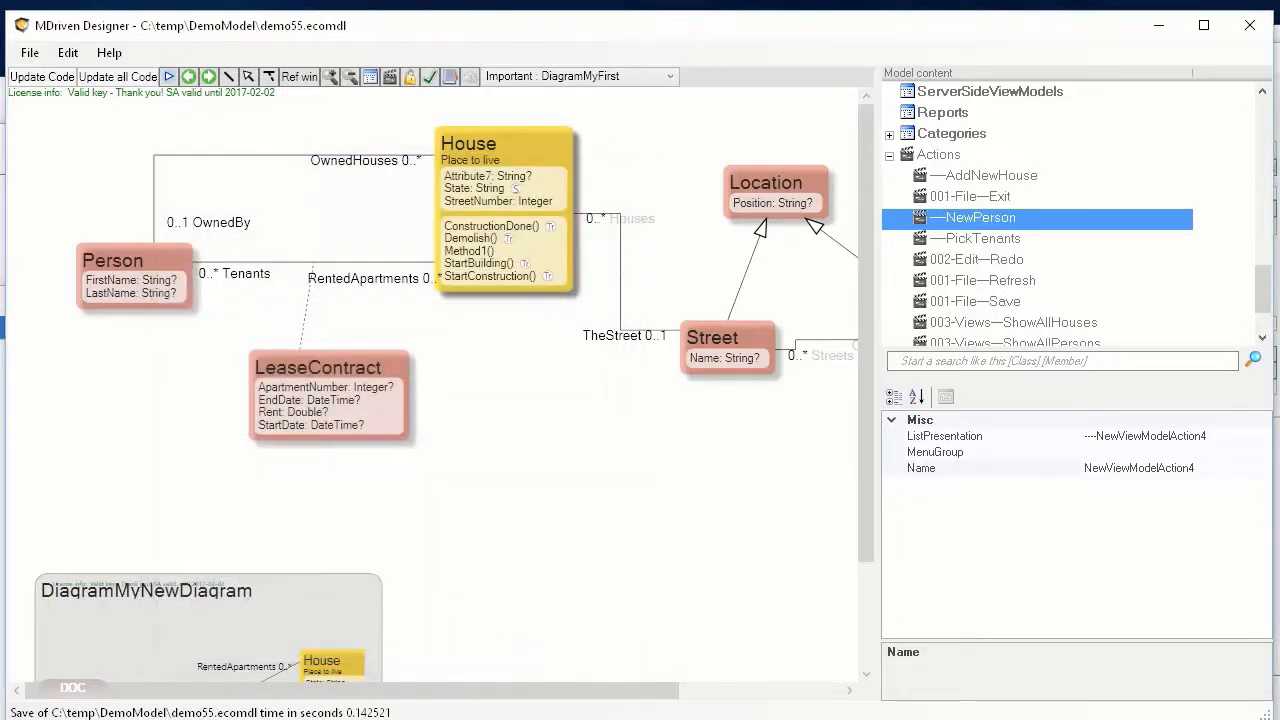
# Look through the running prototype's Views menu for a person search entry and return to the designer.
pyautogui.moveTo(630, 189); pyautogui.dragTo(686, 55)
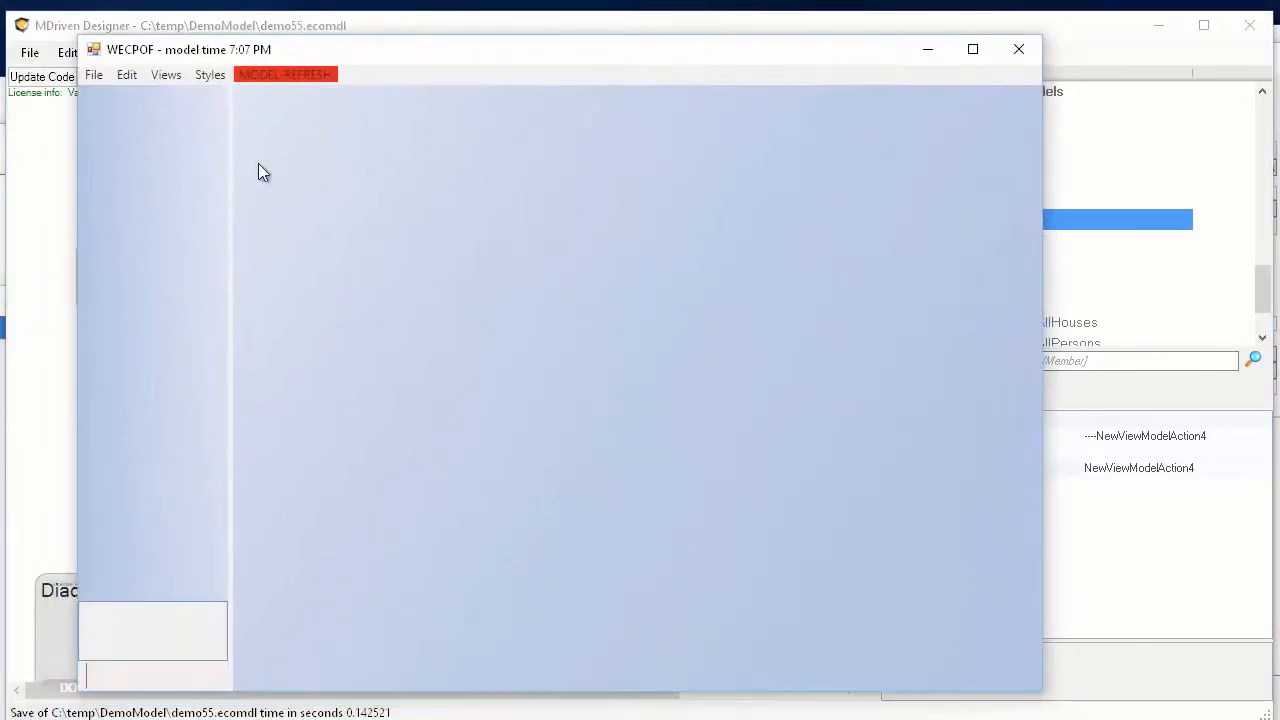
pyautogui.click(155, 78)
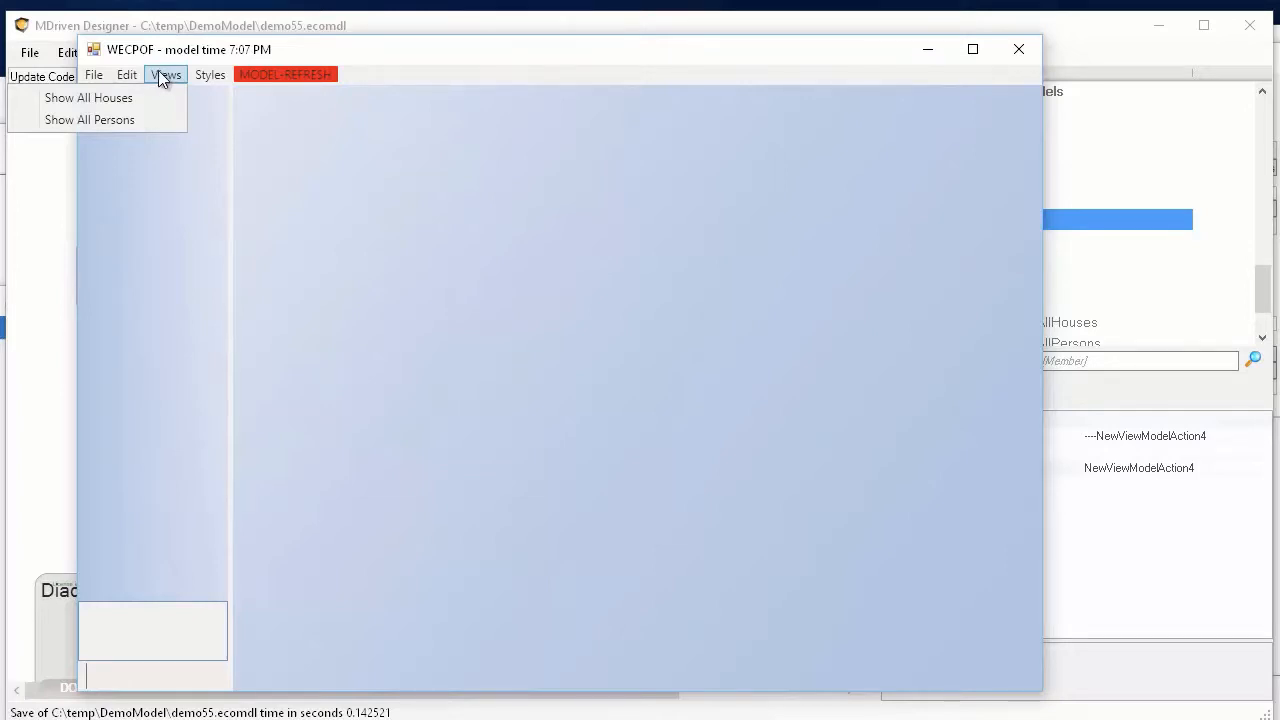
pyautogui.click(582, 23)
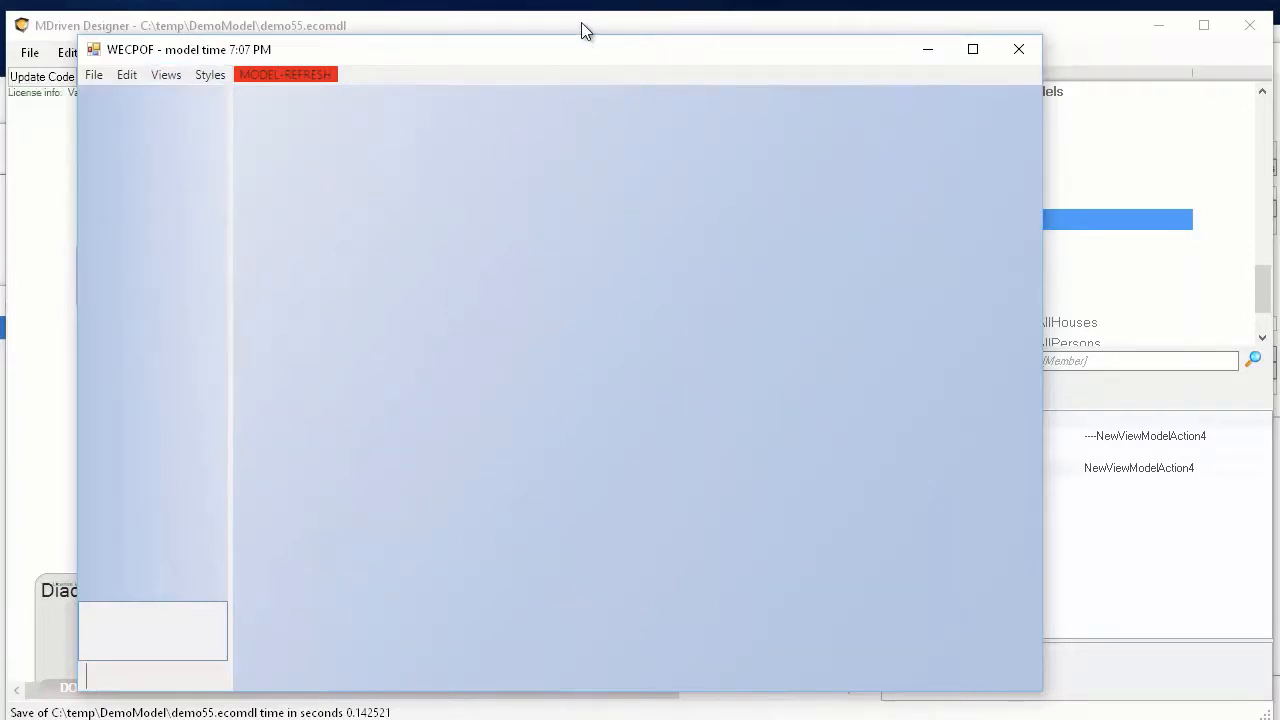
pyautogui.click(565, 27)
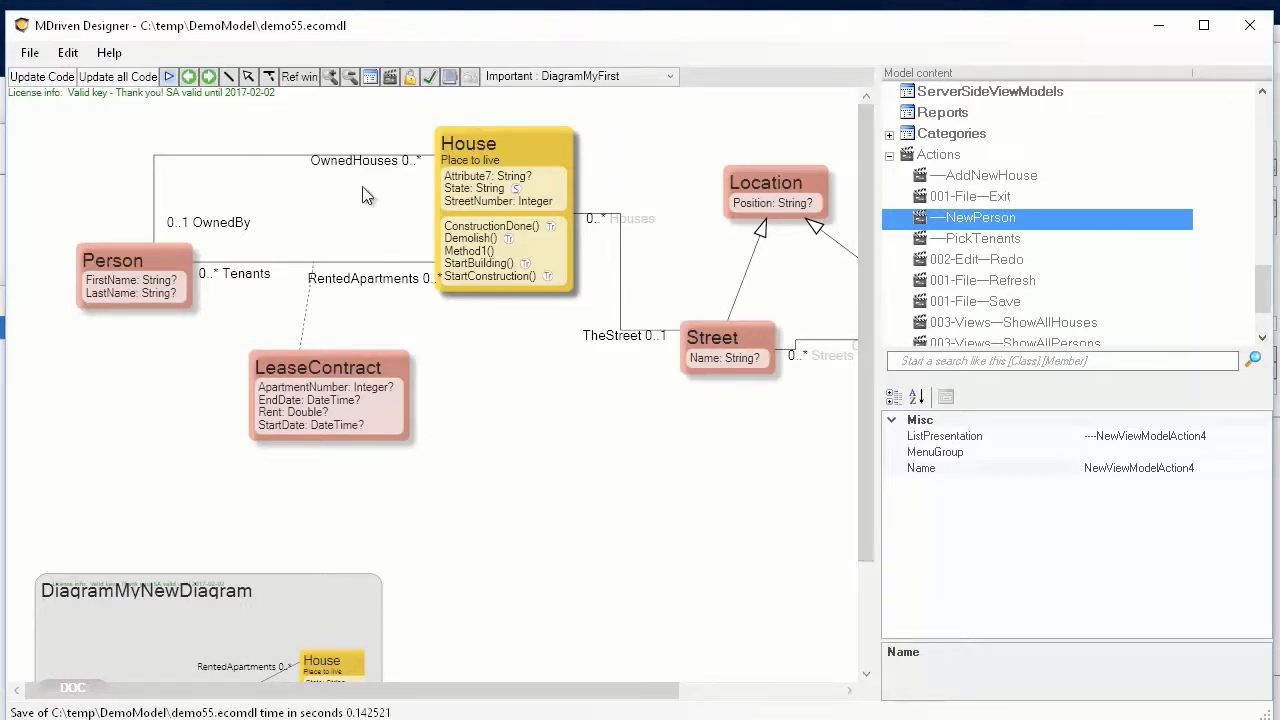
# Open the PersonSearch ViewModel from the model content tree in the ViewModel Editor.
pyautogui.scroll(2, 958, 162)
pyautogui.scroll(3, 972, 156)
pyautogui.click(955, 158)
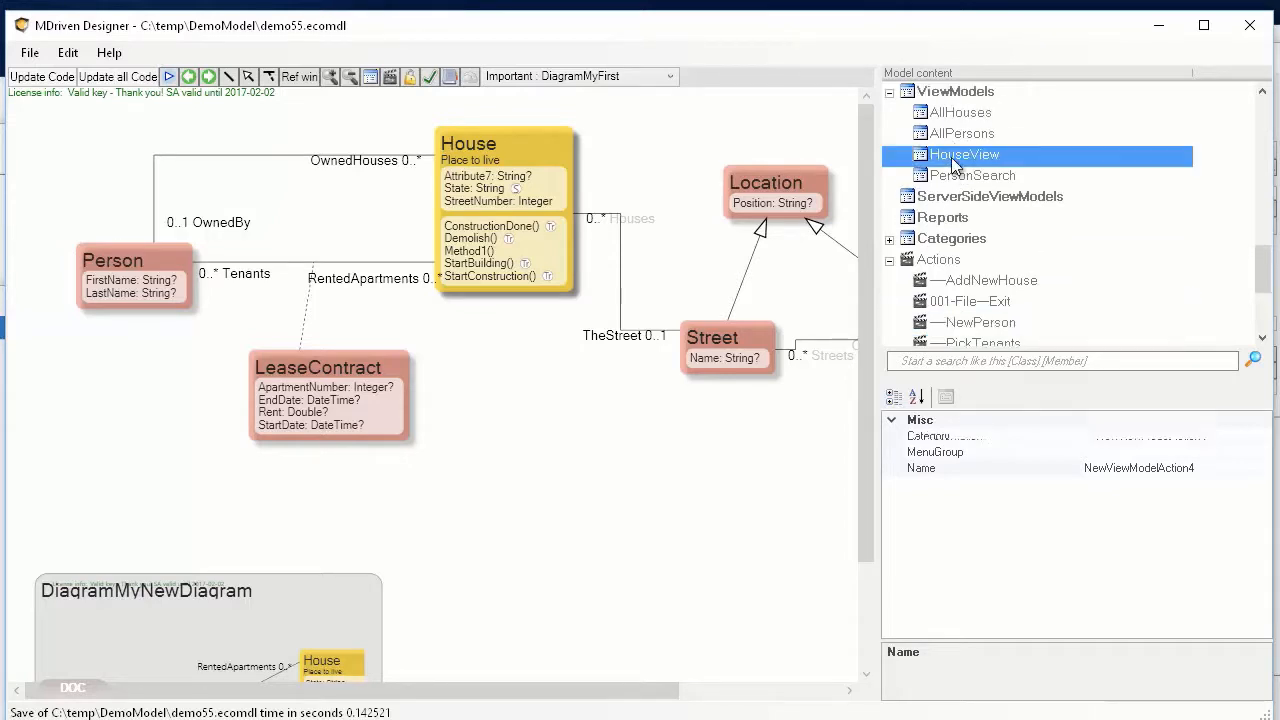
pyautogui.doubleClick(953, 177)
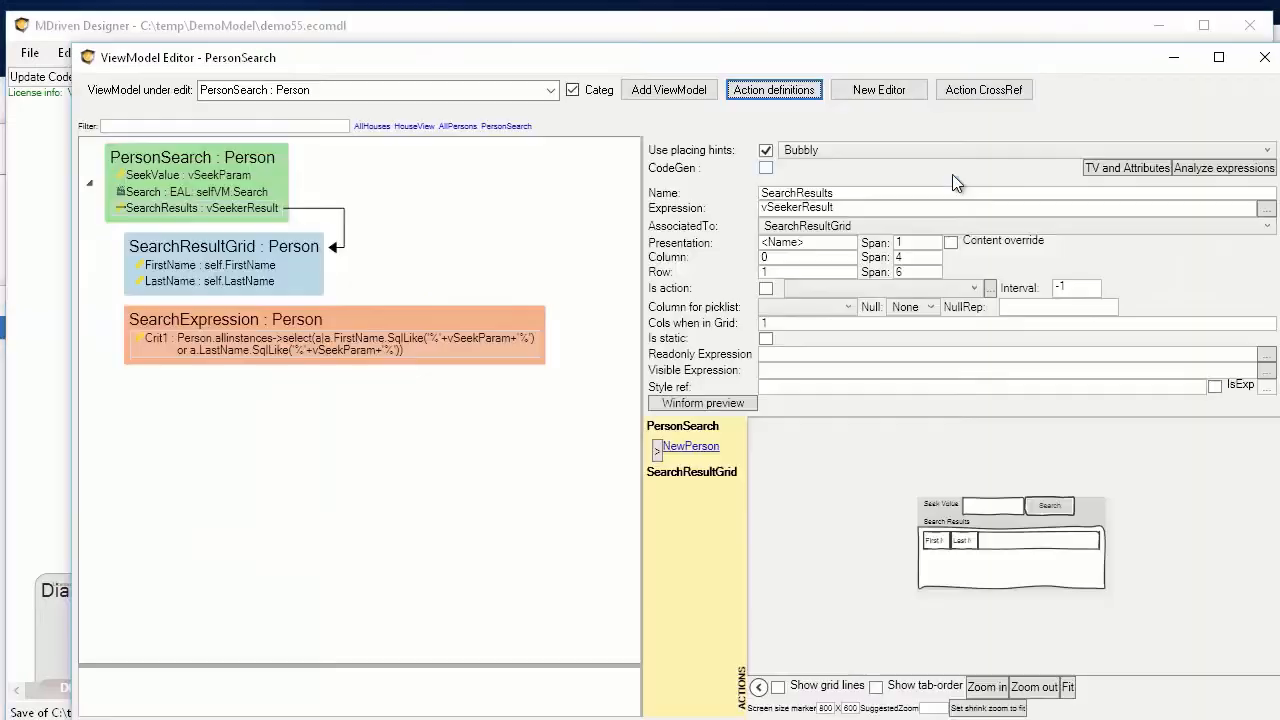
# Add a global action for showing the PersonSearch ViewModel.
pyautogui.click(182, 157)
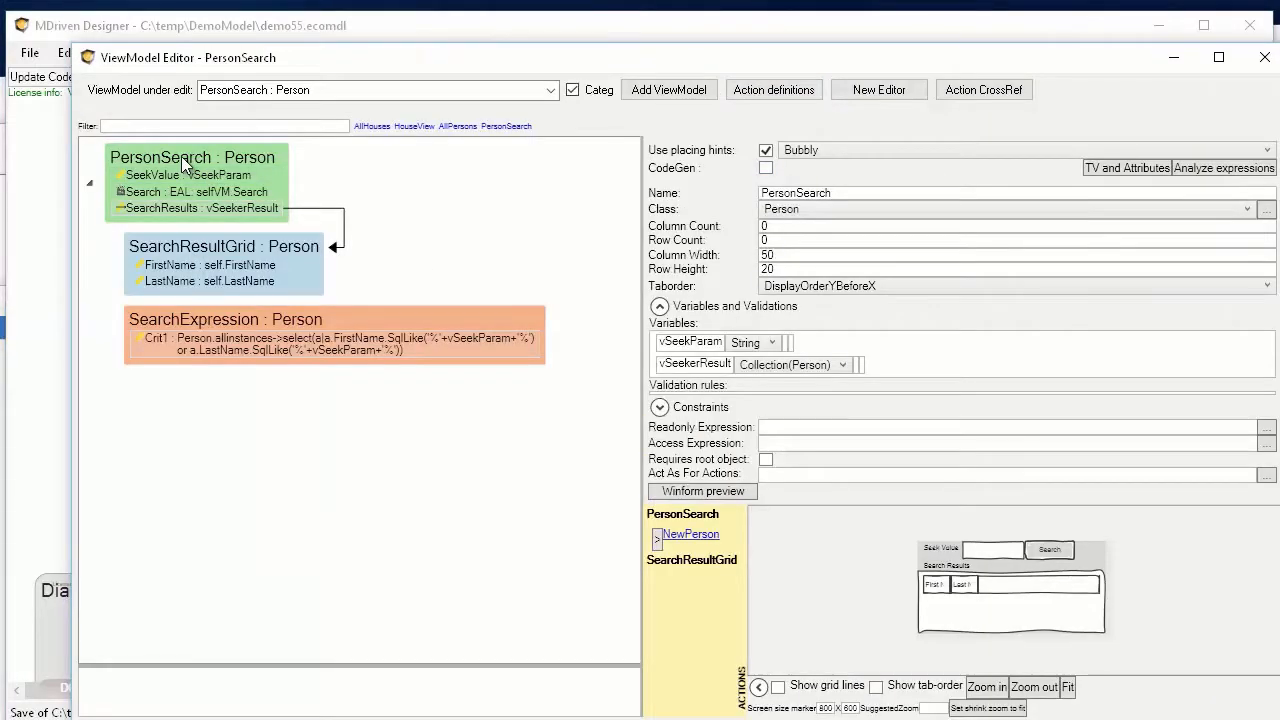
pyautogui.rightClick(182, 157)
pyautogui.click(317, 66)
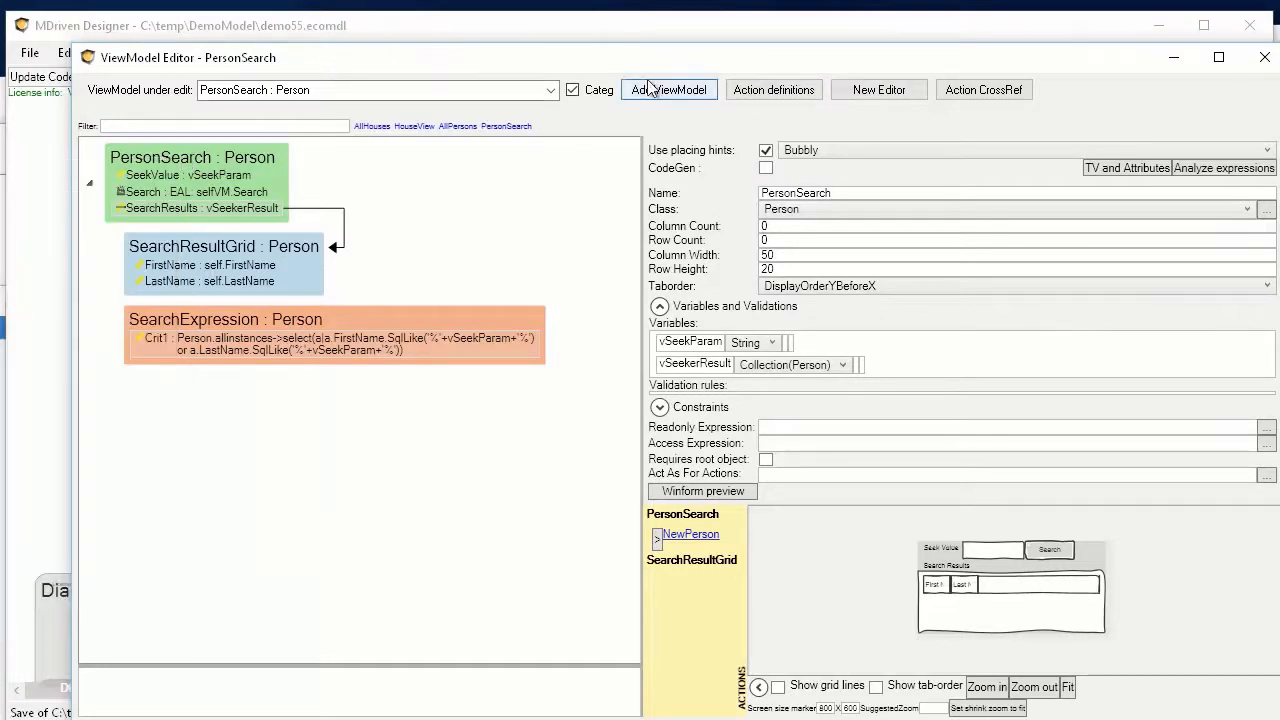
pyautogui.moveTo(537, 65); pyautogui.dragTo(781, 72)
pyautogui.rightClick(424, 172)
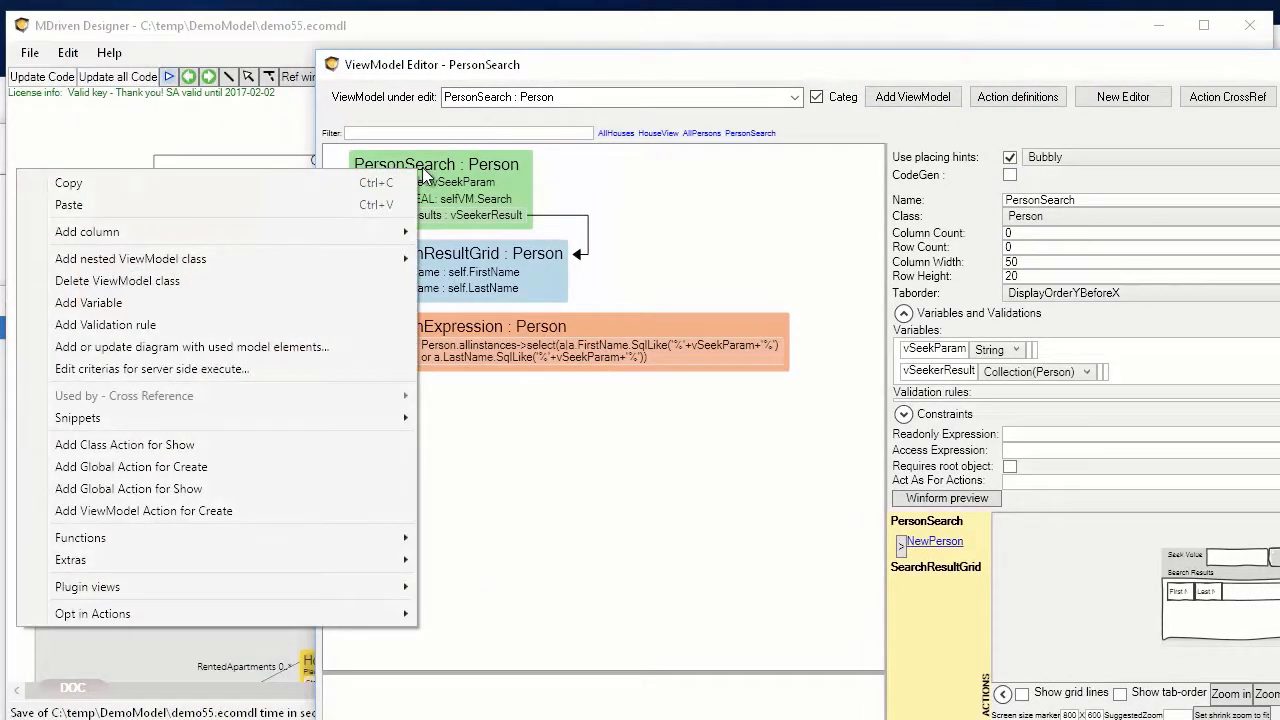
pyautogui.click(248, 490)
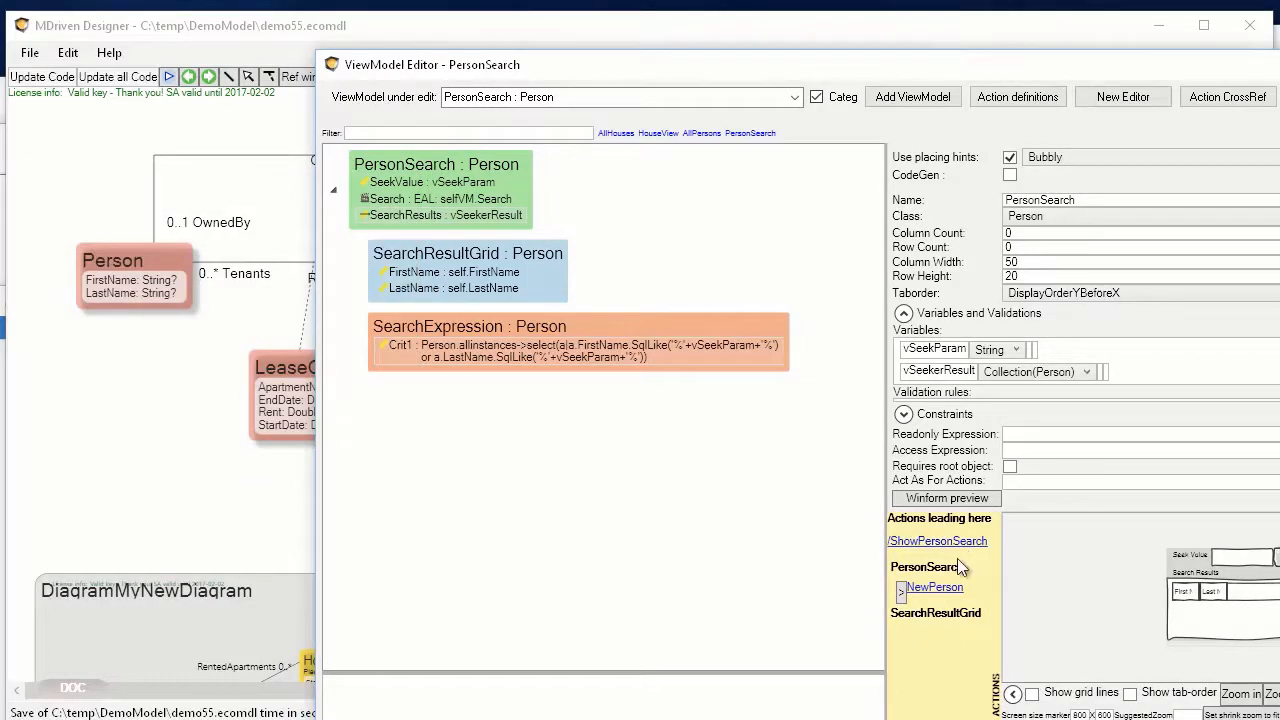
# Open the ShowPersonSearch action's definition, set its menu group to Seekers and return to the ViewModel Editor.
pyautogui.moveTo(1015, 69); pyautogui.dragTo(778, 48)
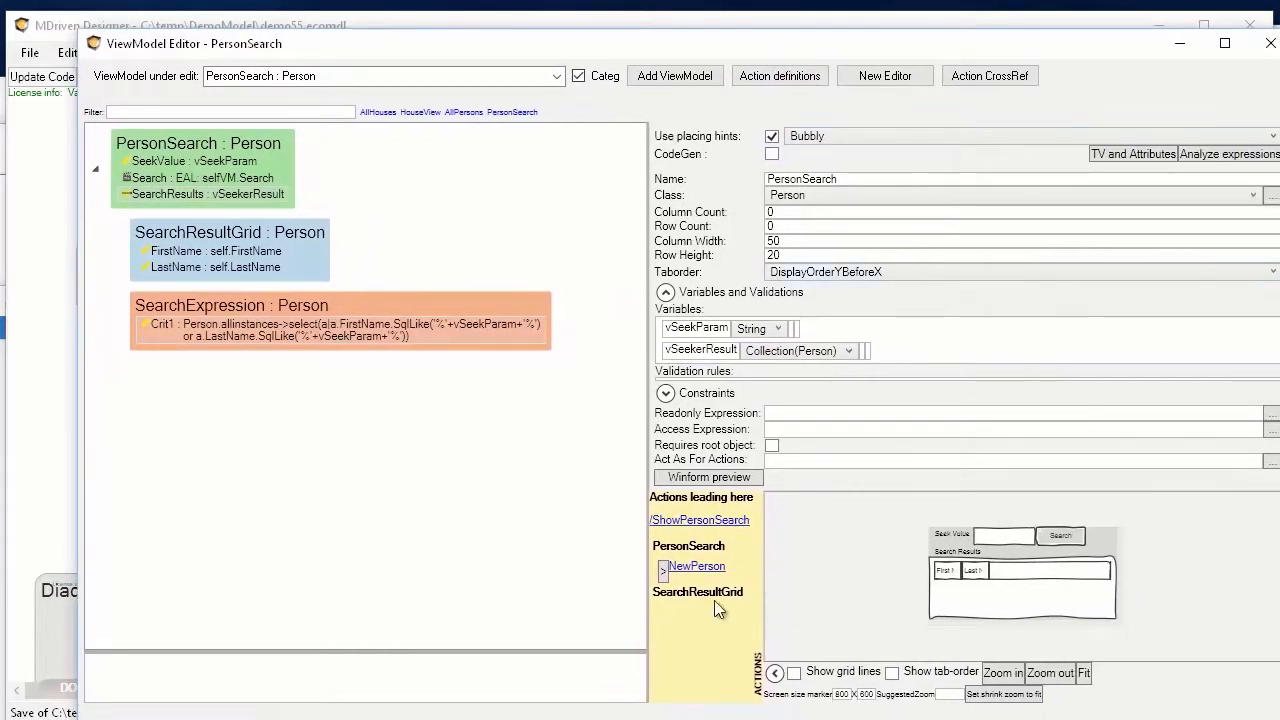
pyautogui.click(709, 521)
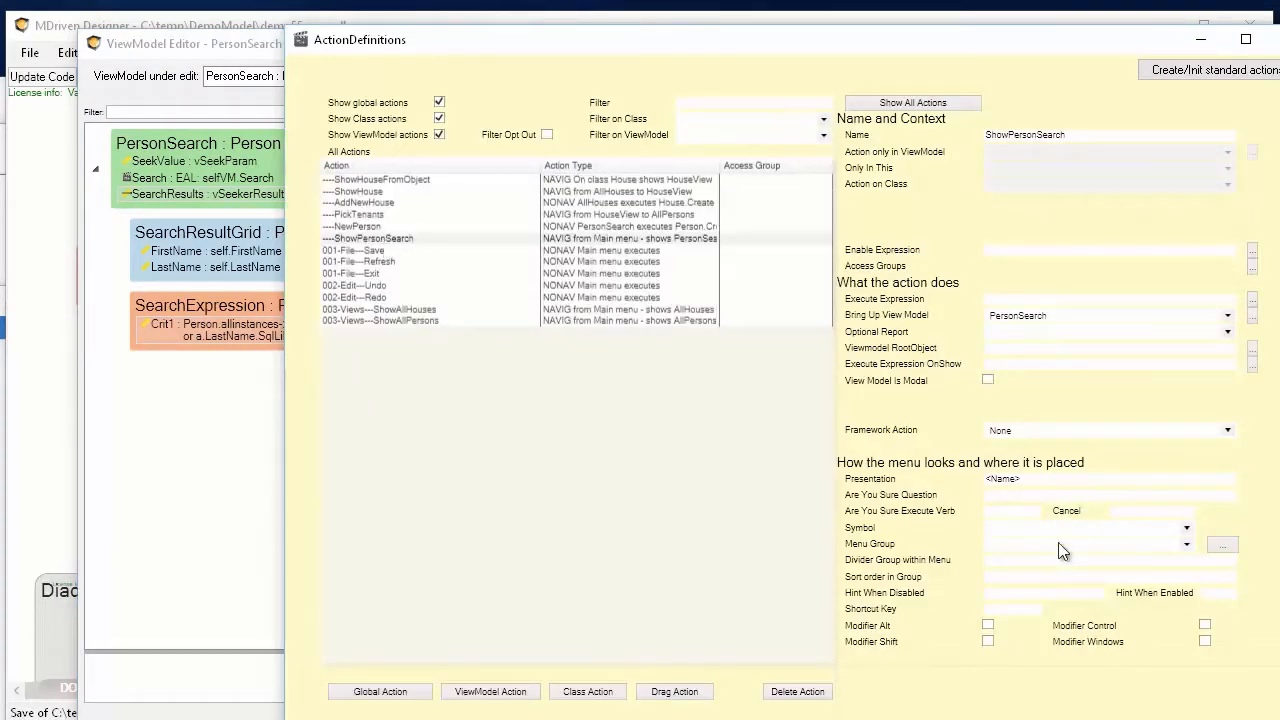
pyautogui.click(1183, 546)
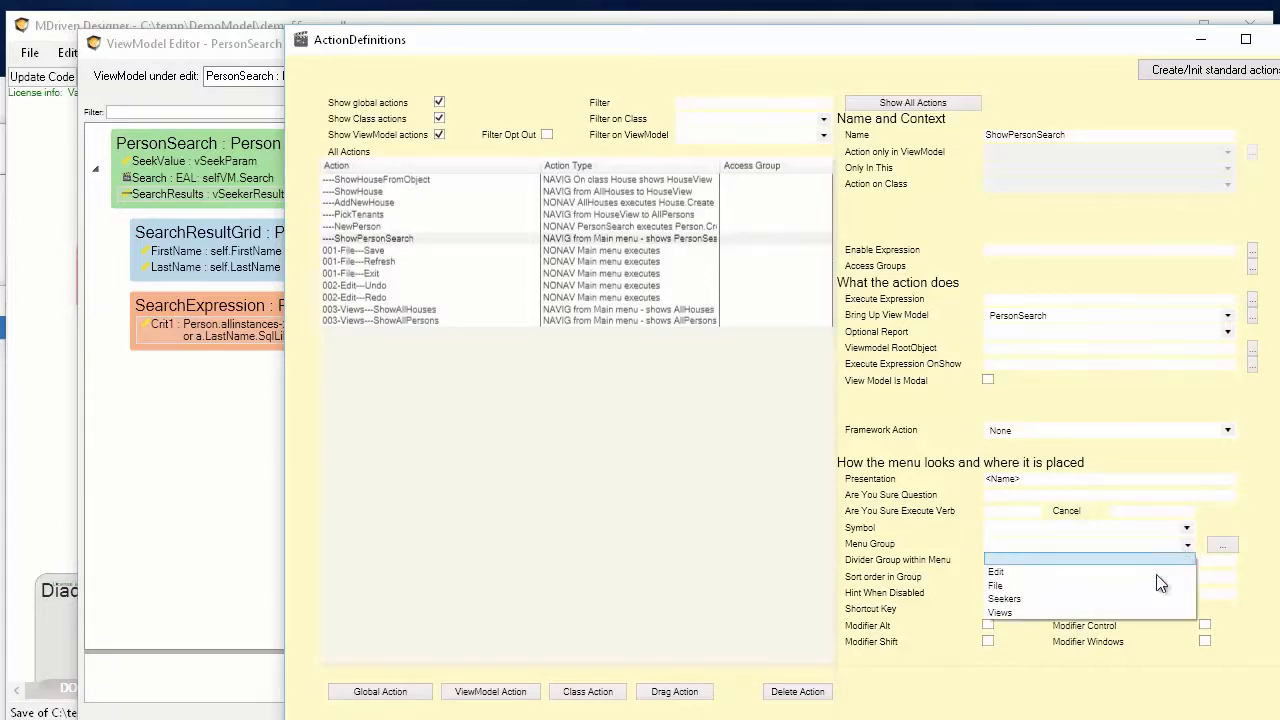
pyautogui.click(1081, 599)
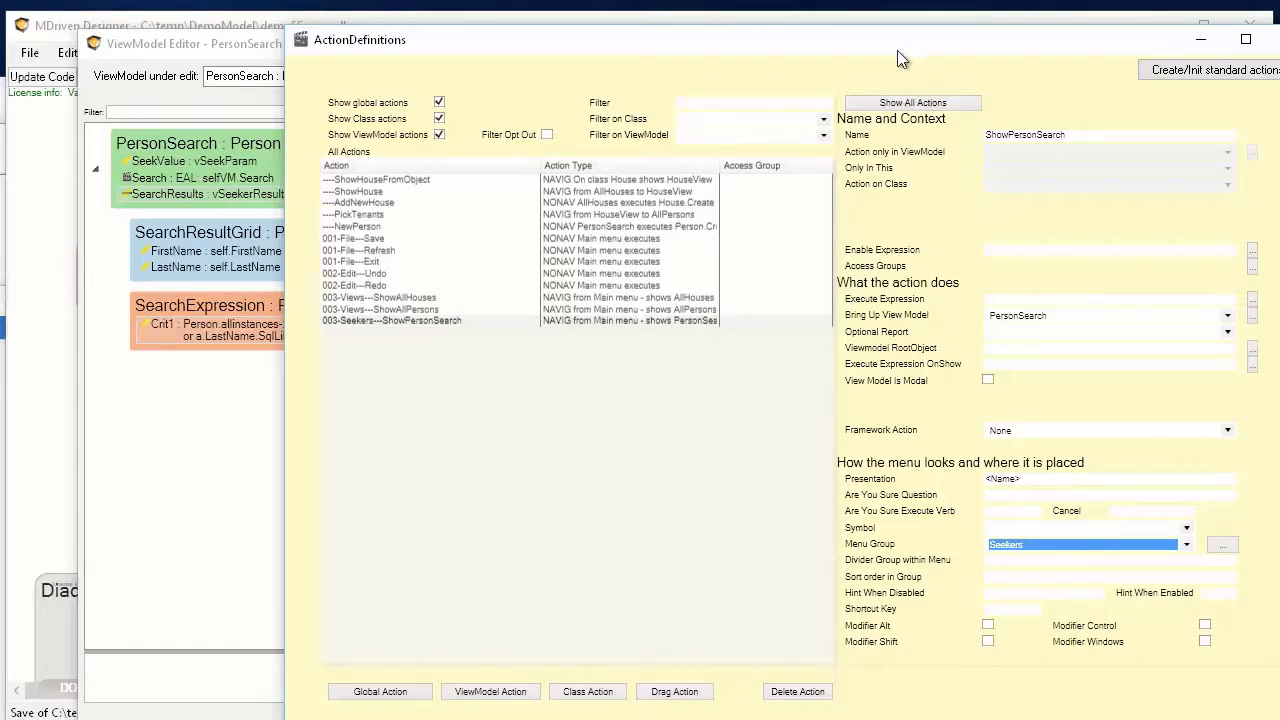
pyautogui.moveTo(897, 50); pyautogui.dragTo(858, 56)
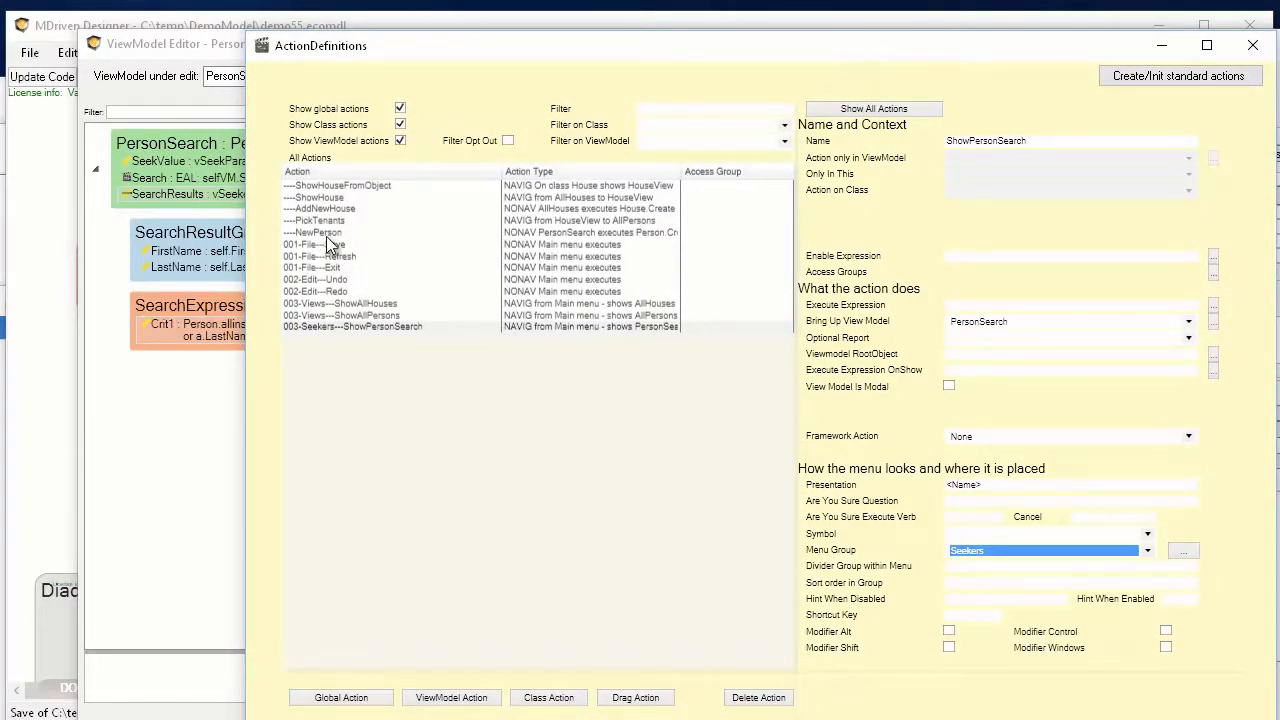
pyautogui.click(163, 407)
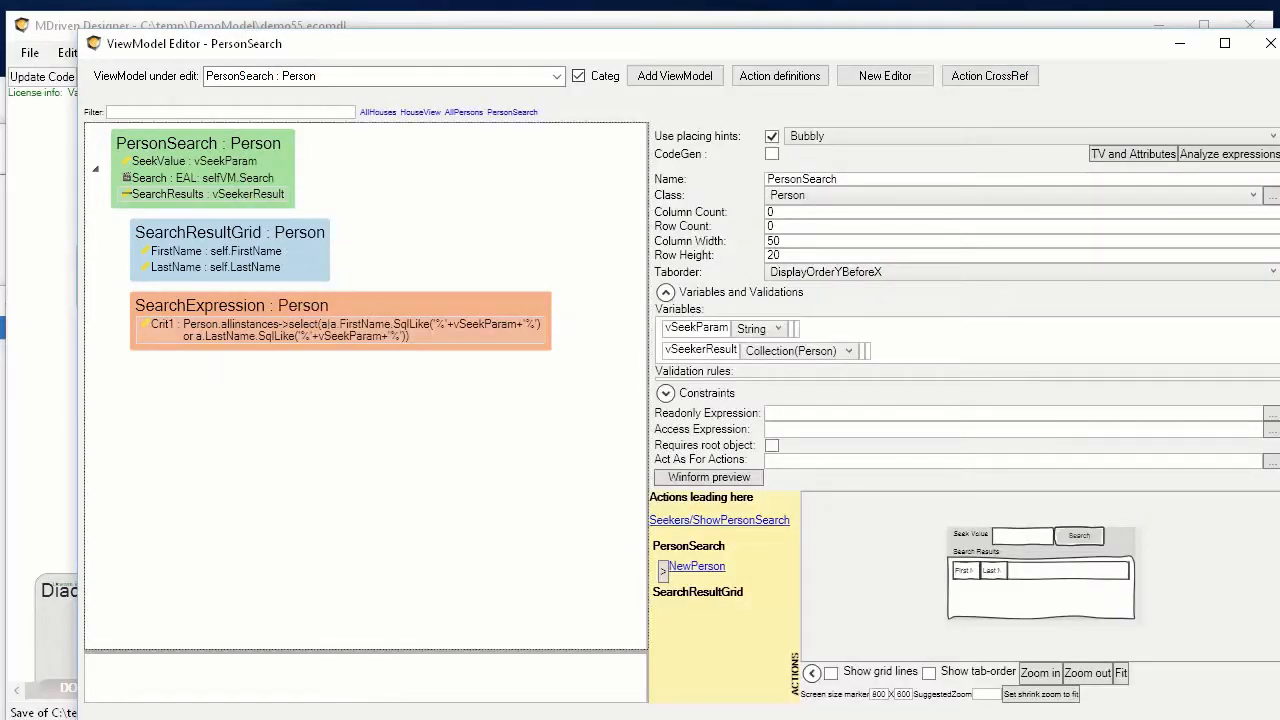
# Switch to the running WECPOF prototype, refresh its model and open the person search view through Seekers.
pyautogui.hotkey('alt', 'Tab')
pyautogui.hotkey('alt', 'Tab')
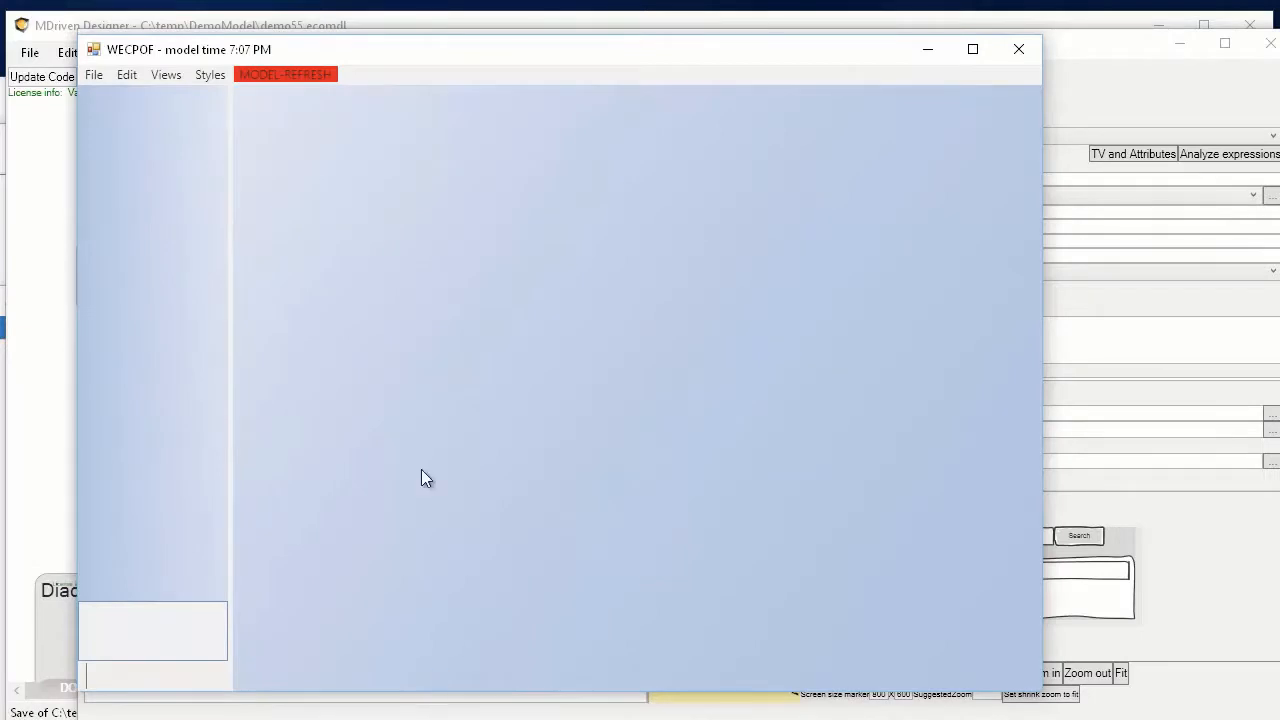
pyautogui.click(296, 71)
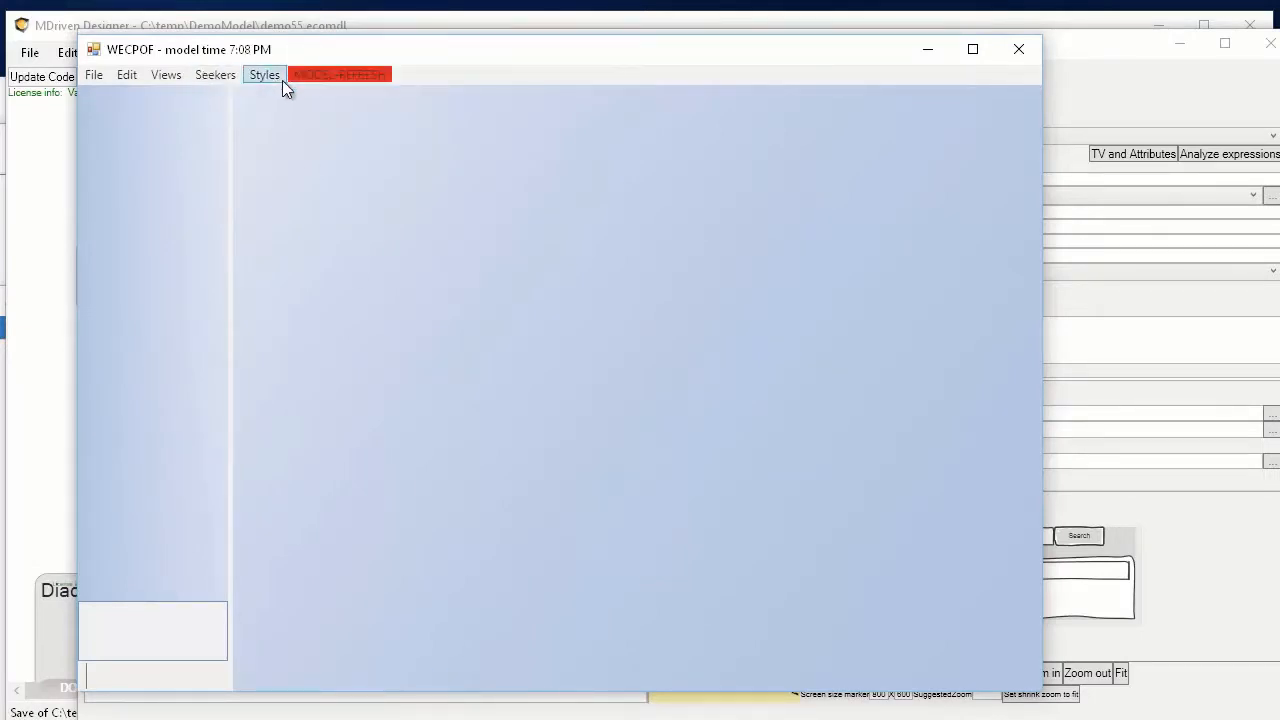
pyautogui.click(214, 75)
pyautogui.click(195, 101)
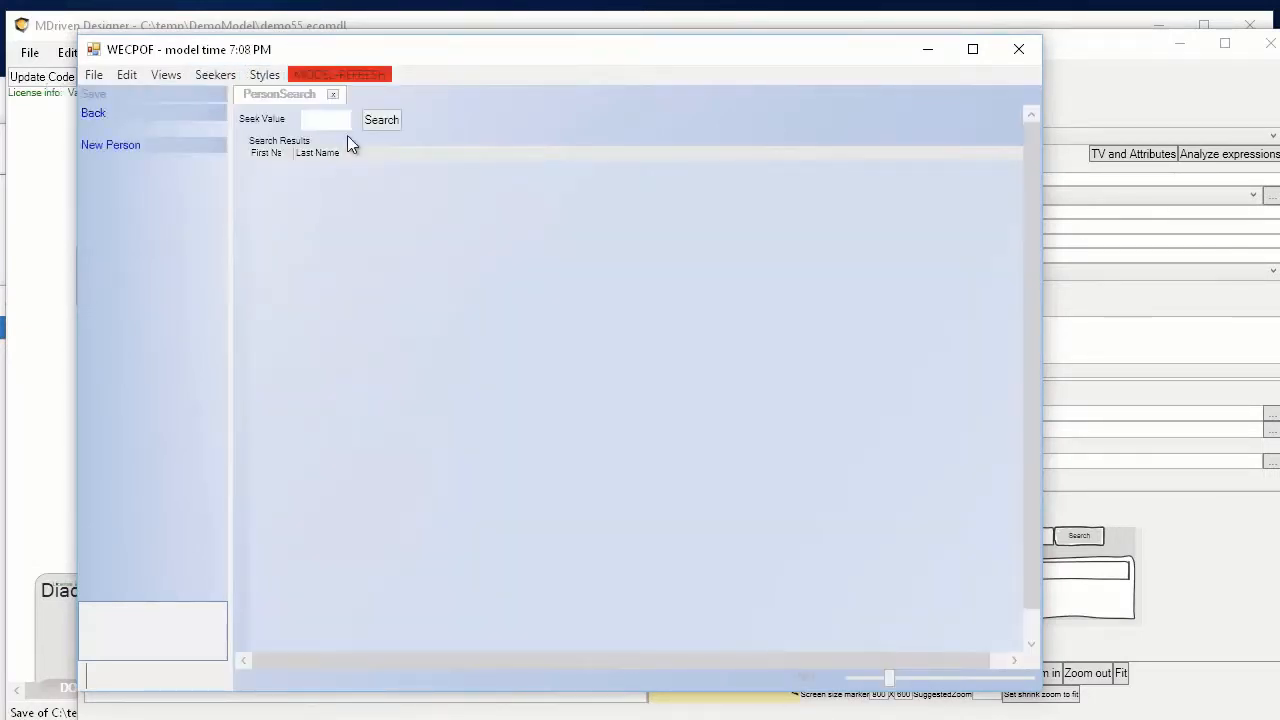
# Search persons with an empty seek value and with "a", and widen the First Name column in the results.
pyautogui.click(385, 120)
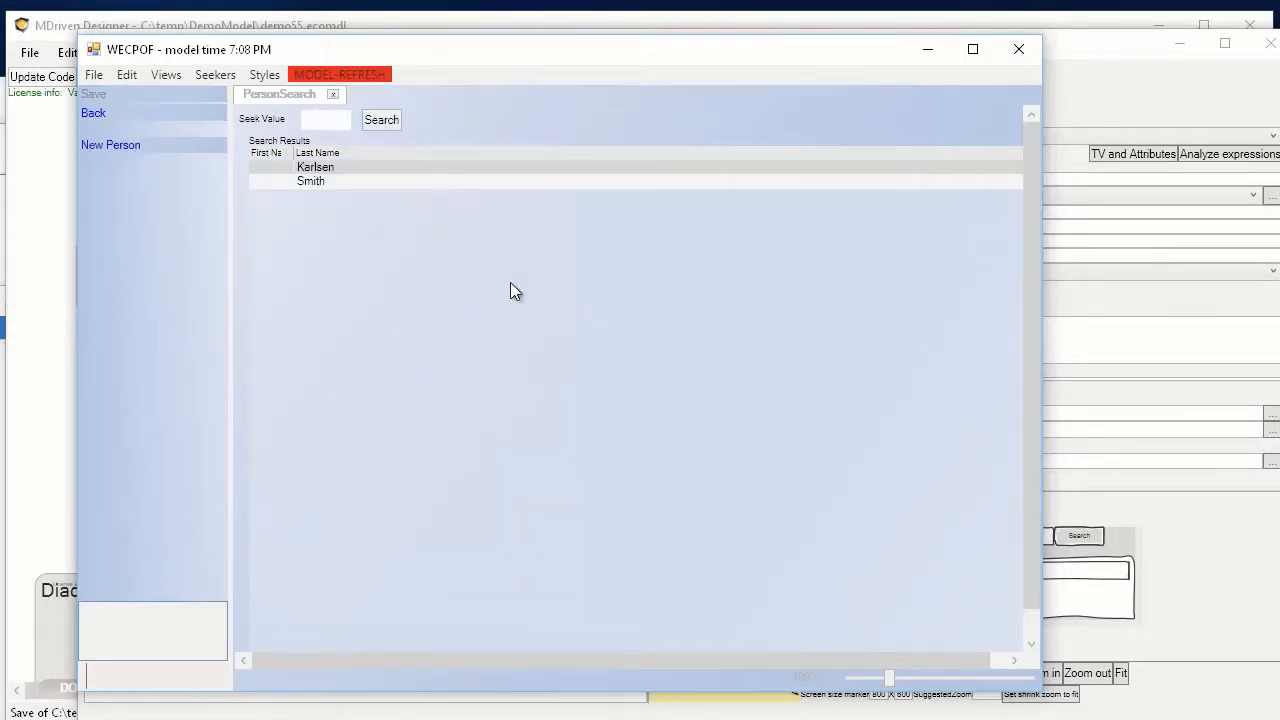
pyautogui.write('a')
pyautogui.click(386, 118)
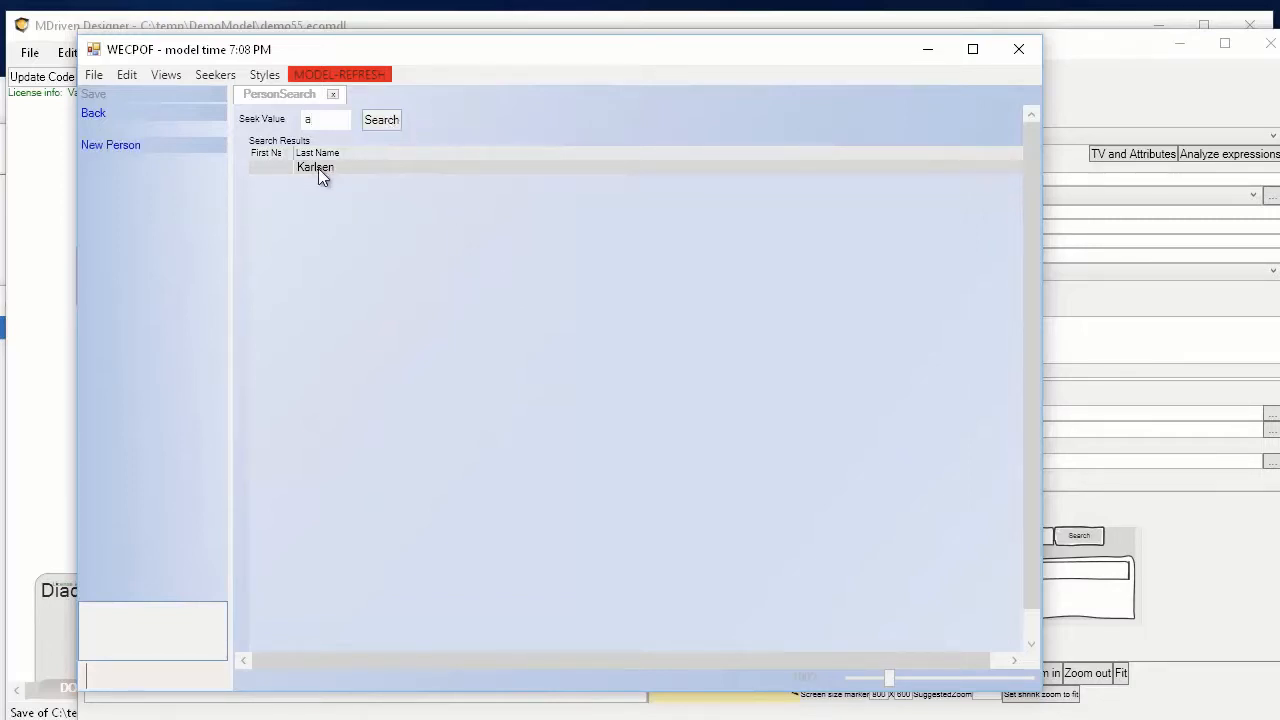
pyautogui.moveTo(294, 152); pyautogui.dragTo(316, 152)
# Create a new person from the person search view and enter the person's last name in the new row.
pyautogui.click(122, 146)
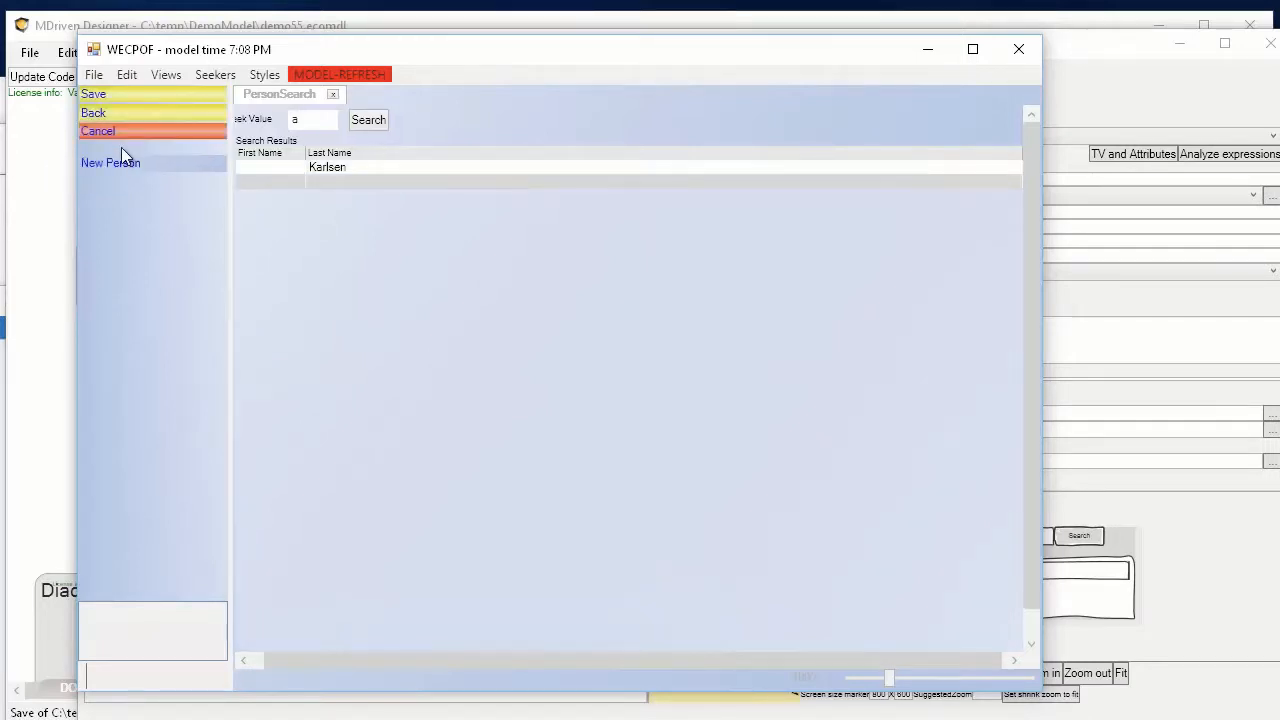
pyautogui.click(327, 181)
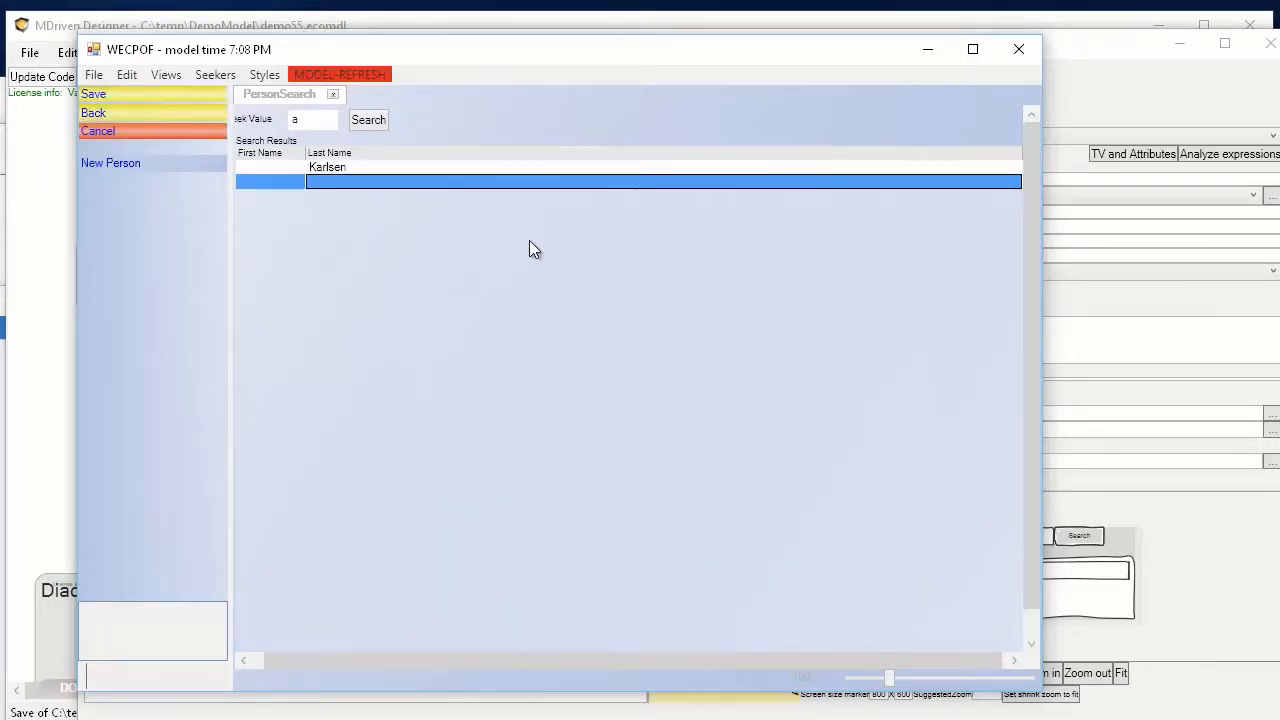
pyautogui.write('And')
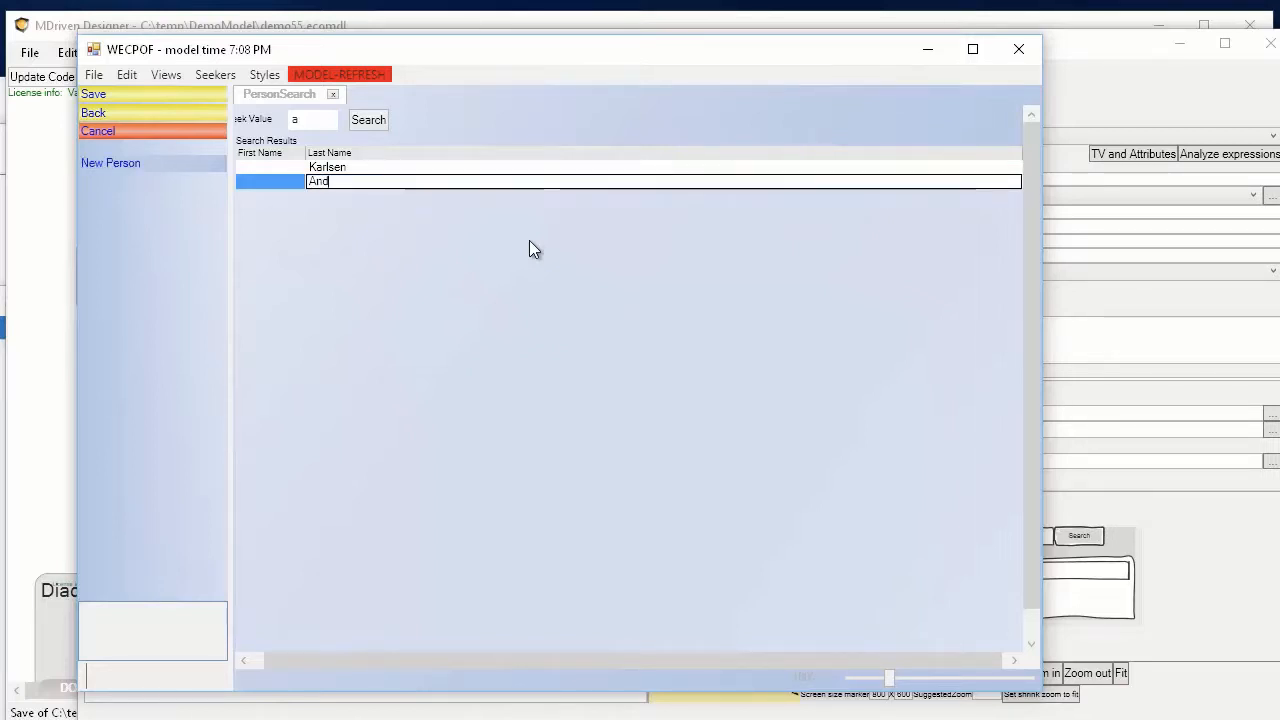
pyautogui.write('ersson')
pyautogui.press('Return')
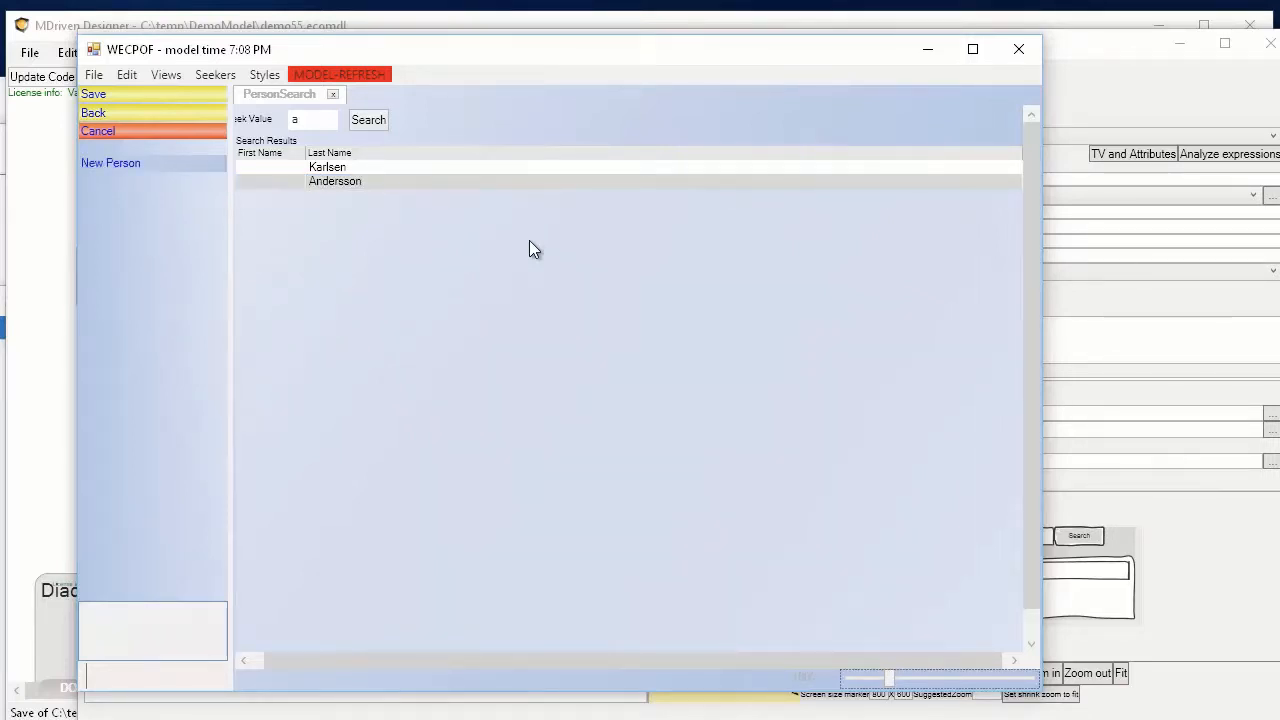
# Enter the new person's first name and save the changes.
pyautogui.click(268, 181)
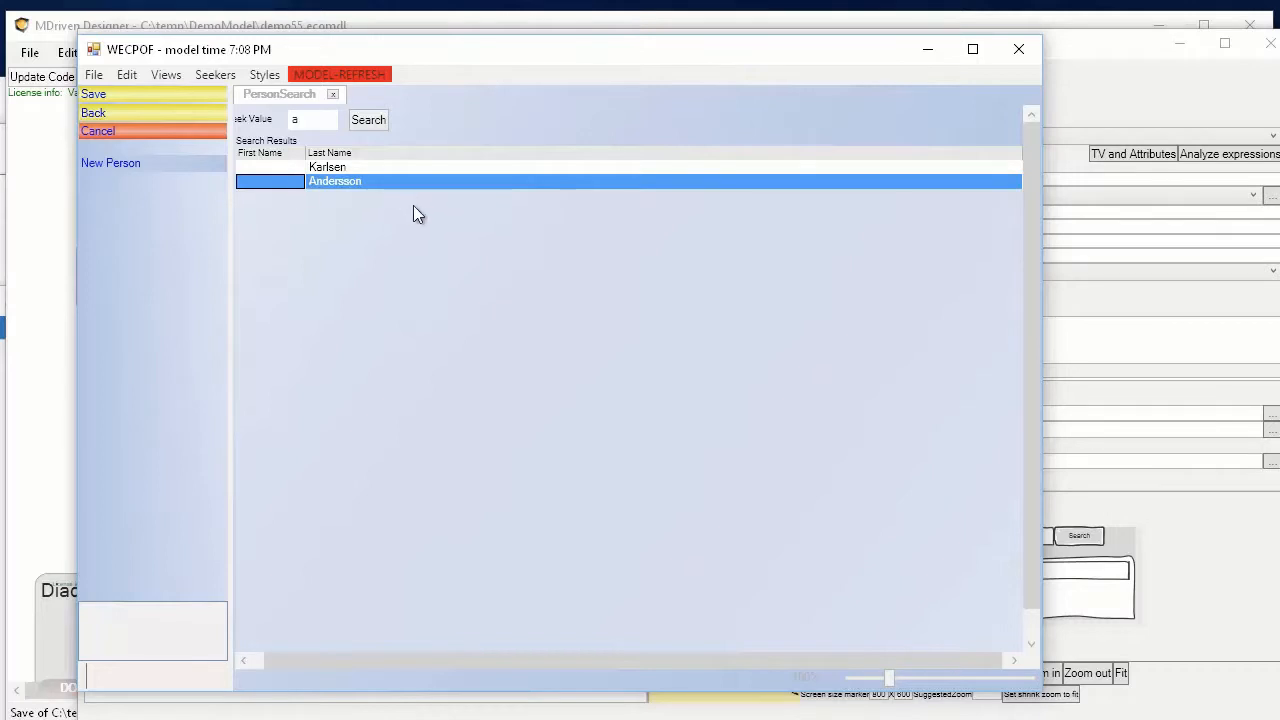
pyautogui.write('Anders')
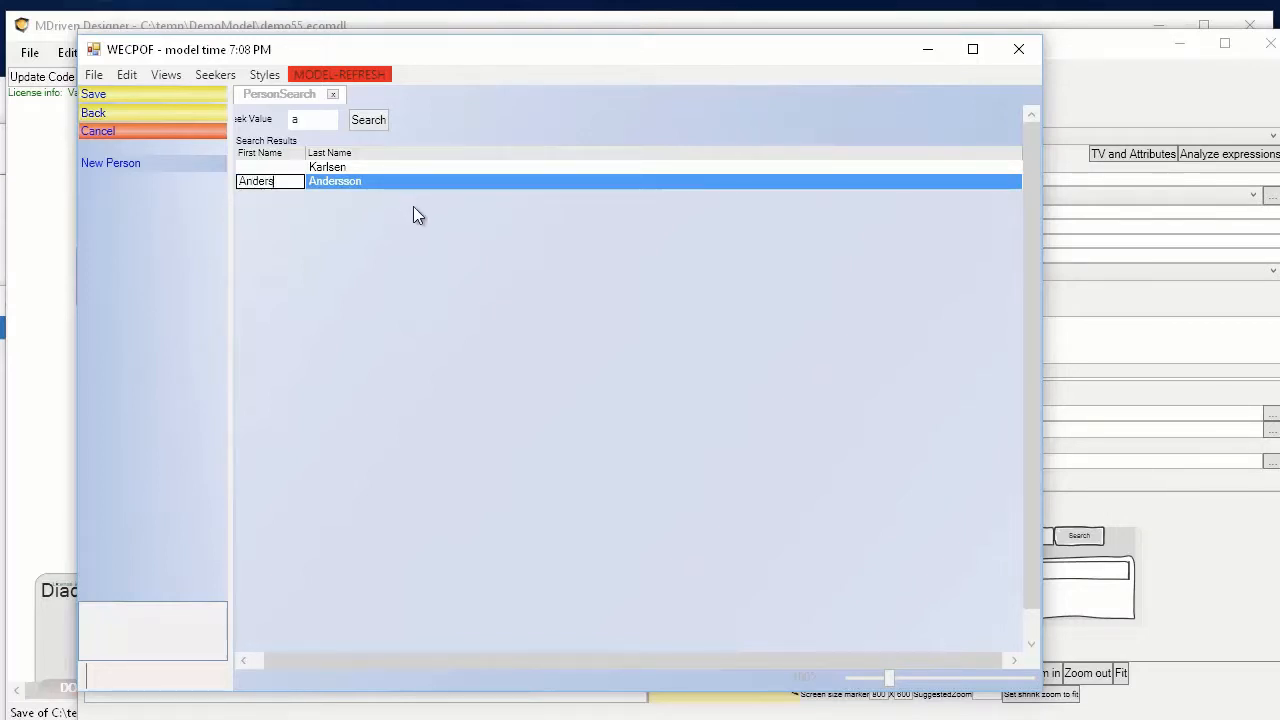
pyautogui.press('Tab')
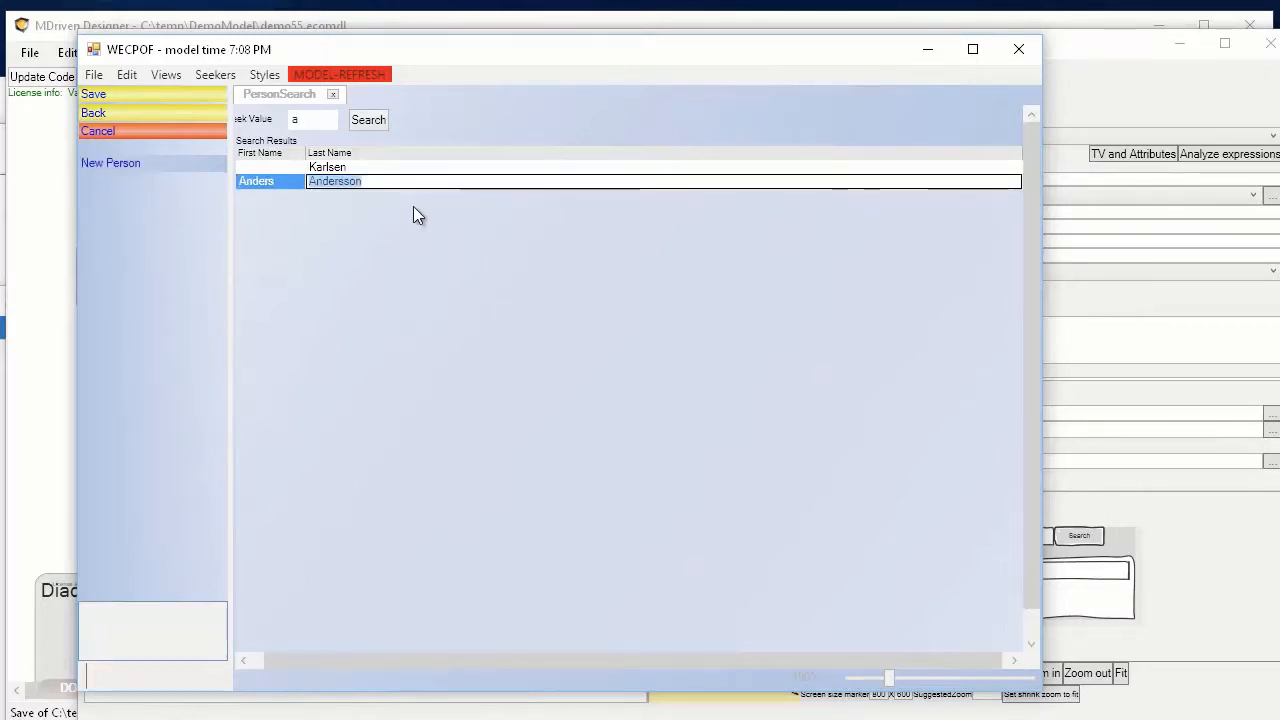
pyautogui.click(114, 96)
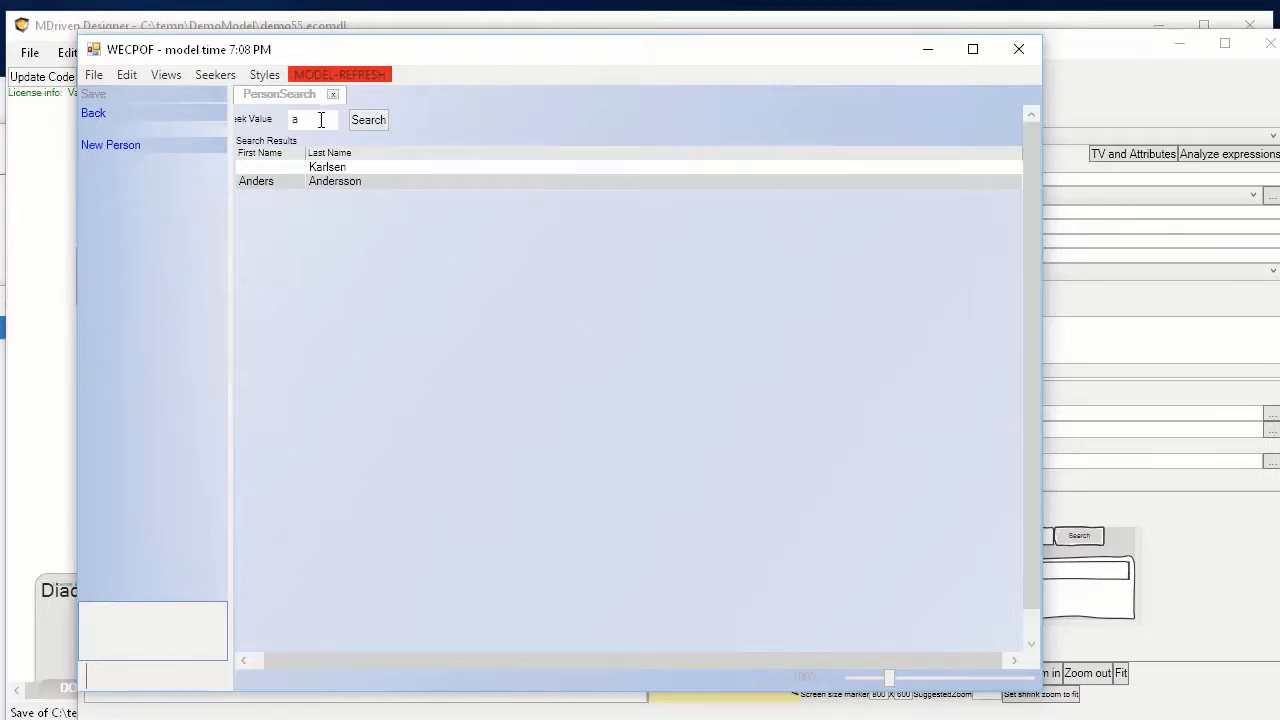
# Test the search's case sensitivity with the seek value "an" and then "An".
pyautogui.moveTo(323, 118); pyautogui.dragTo(236, 120)
pyautogui.write('an')
pyautogui.click(369, 119)
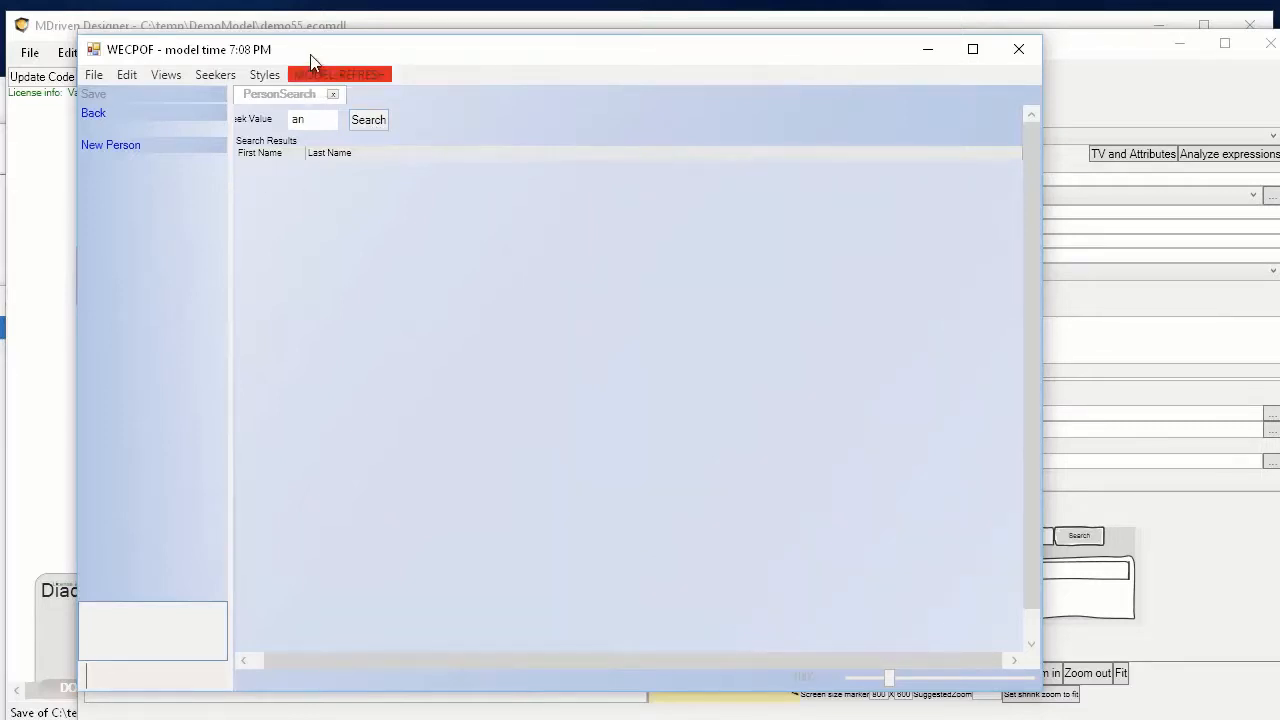
pyautogui.moveTo(311, 57); pyautogui.dragTo(369, 70)
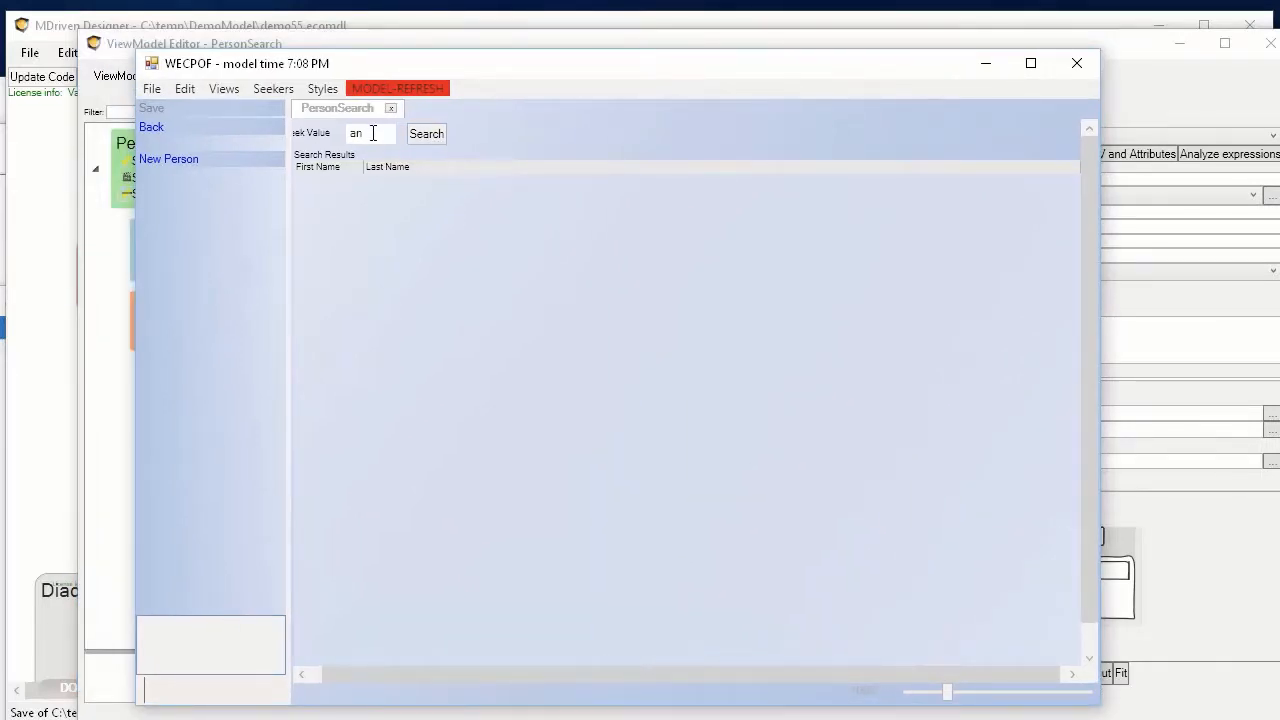
pyautogui.moveTo(383, 62); pyautogui.dragTo(387, 67)
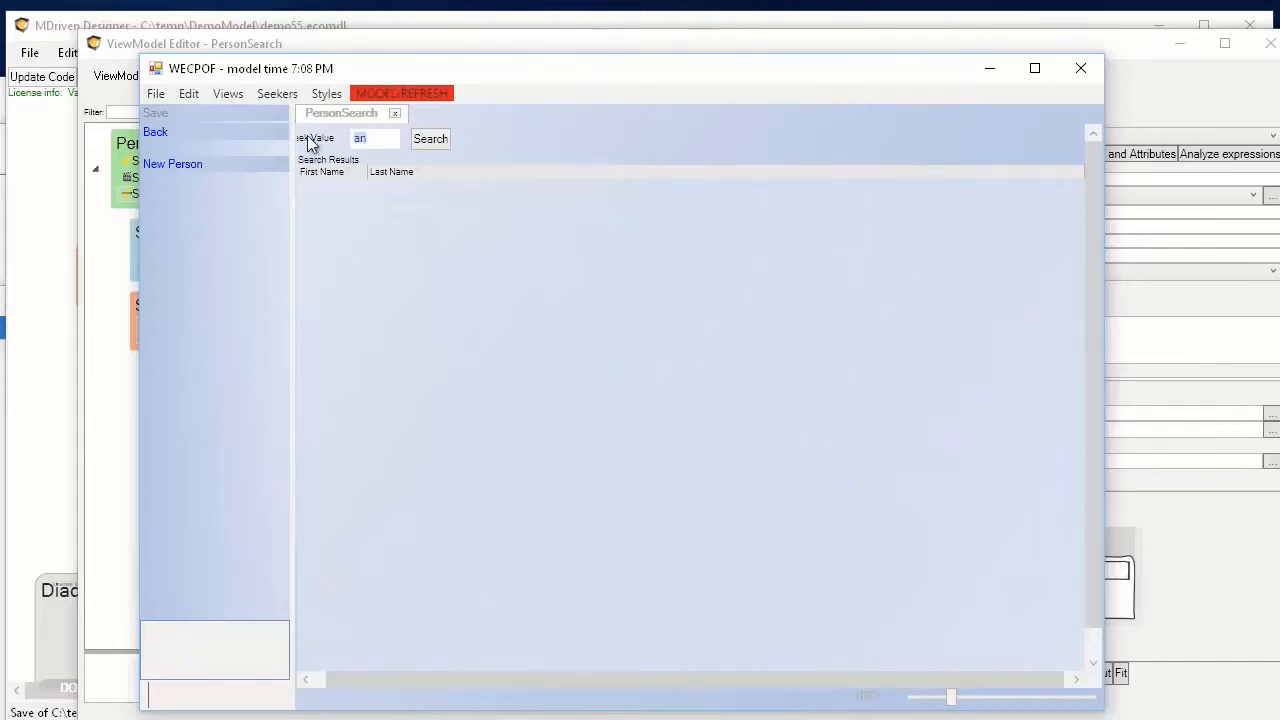
pyautogui.doubleClick(383, 140)
pyautogui.write('An')
pyautogui.click(432, 140)
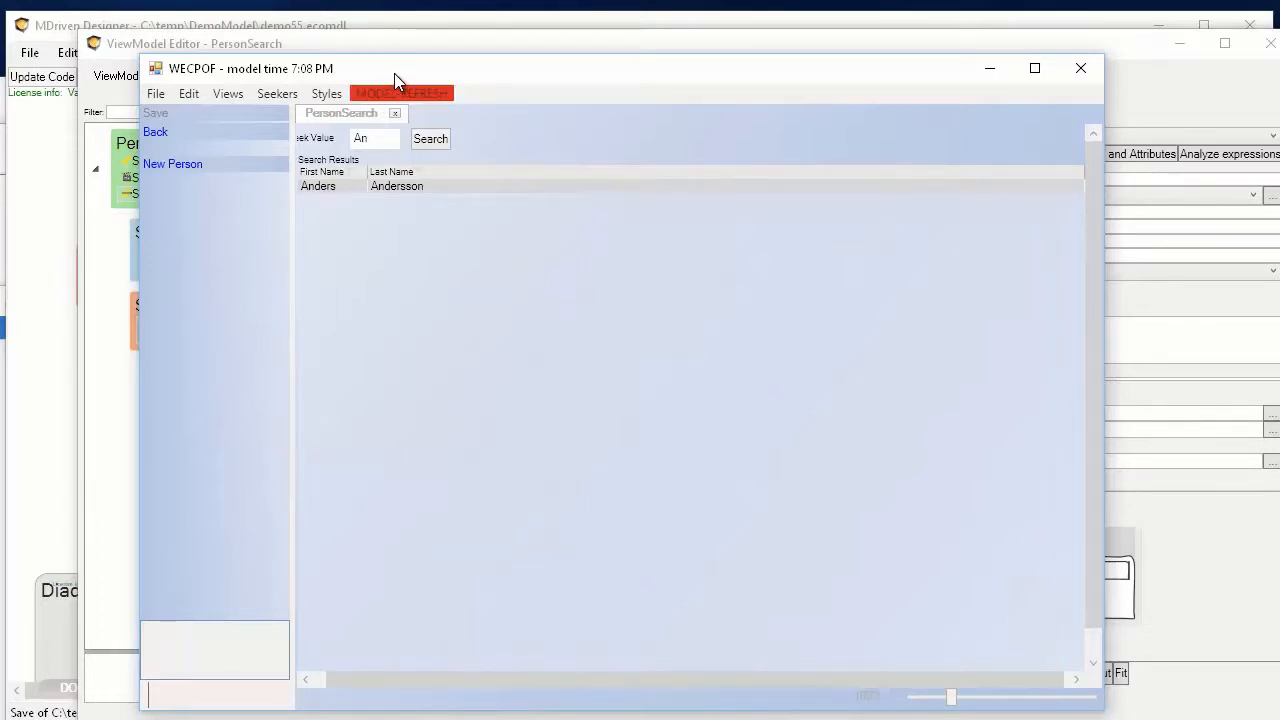
# Return to the ViewModel Editor and show the details of the Crit1 criterion in SearchExpression.
pyautogui.moveTo(394, 73); pyautogui.dragTo(394, 91)
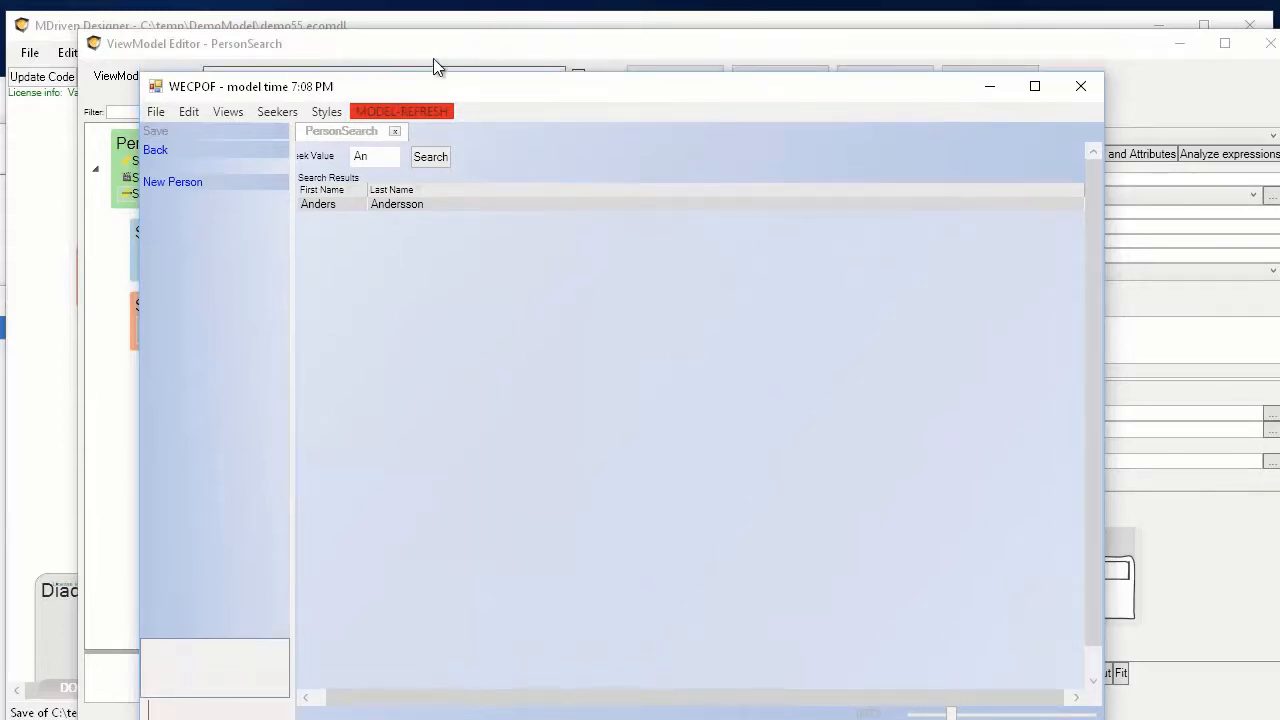
pyautogui.click(433, 60)
pyautogui.click(329, 326)
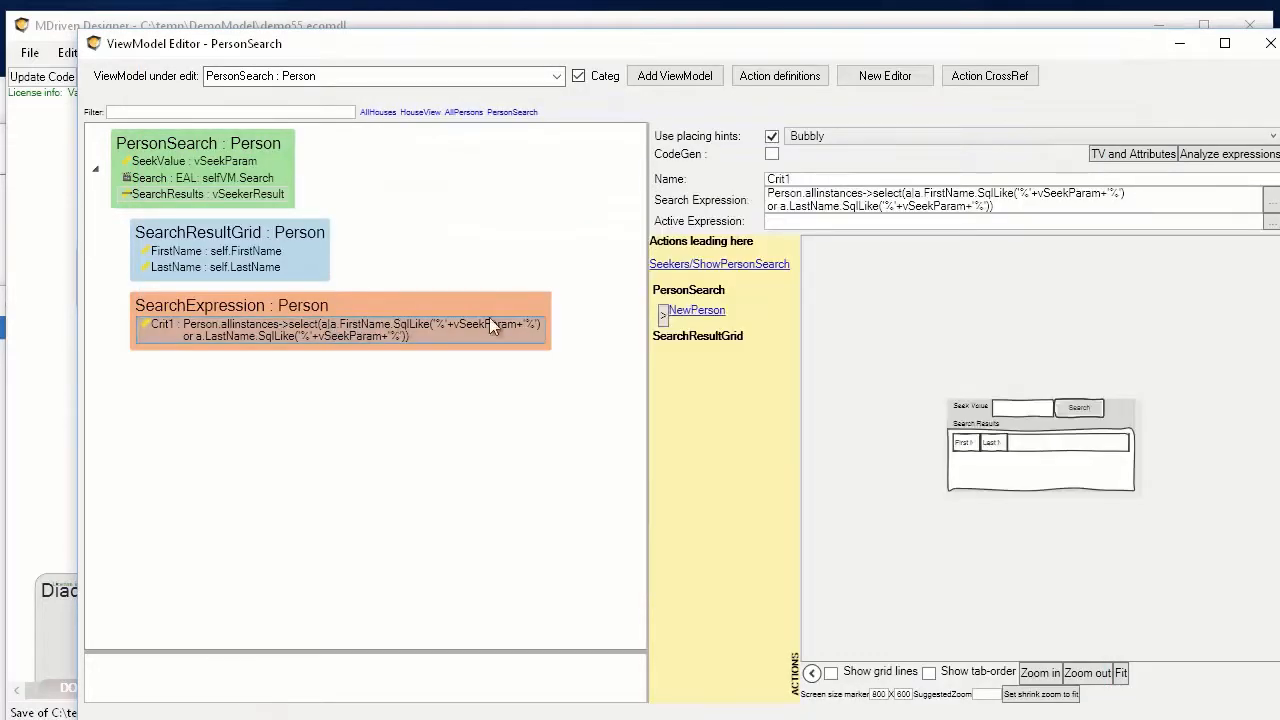
# Examine the SqlLike operators offered for Crit1's search expression in the expression editor, then close it without changes.
pyautogui.click(1268, 198)
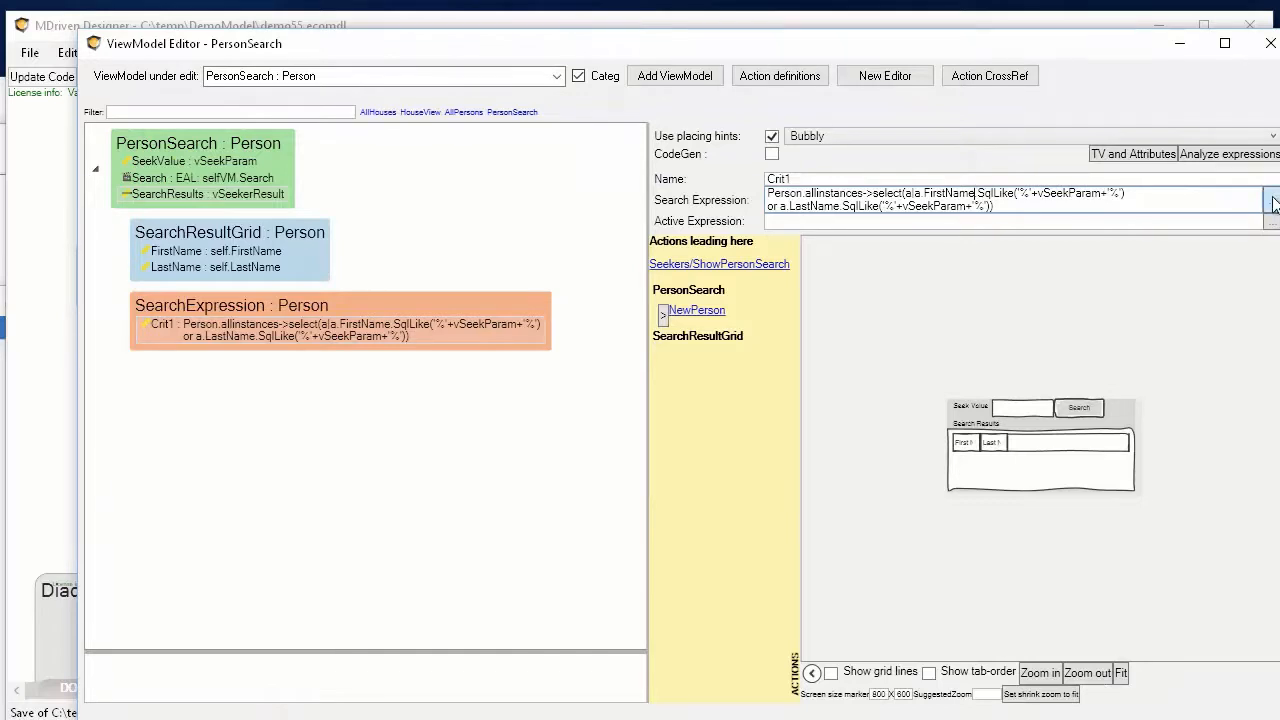
pyautogui.click(523, 181)
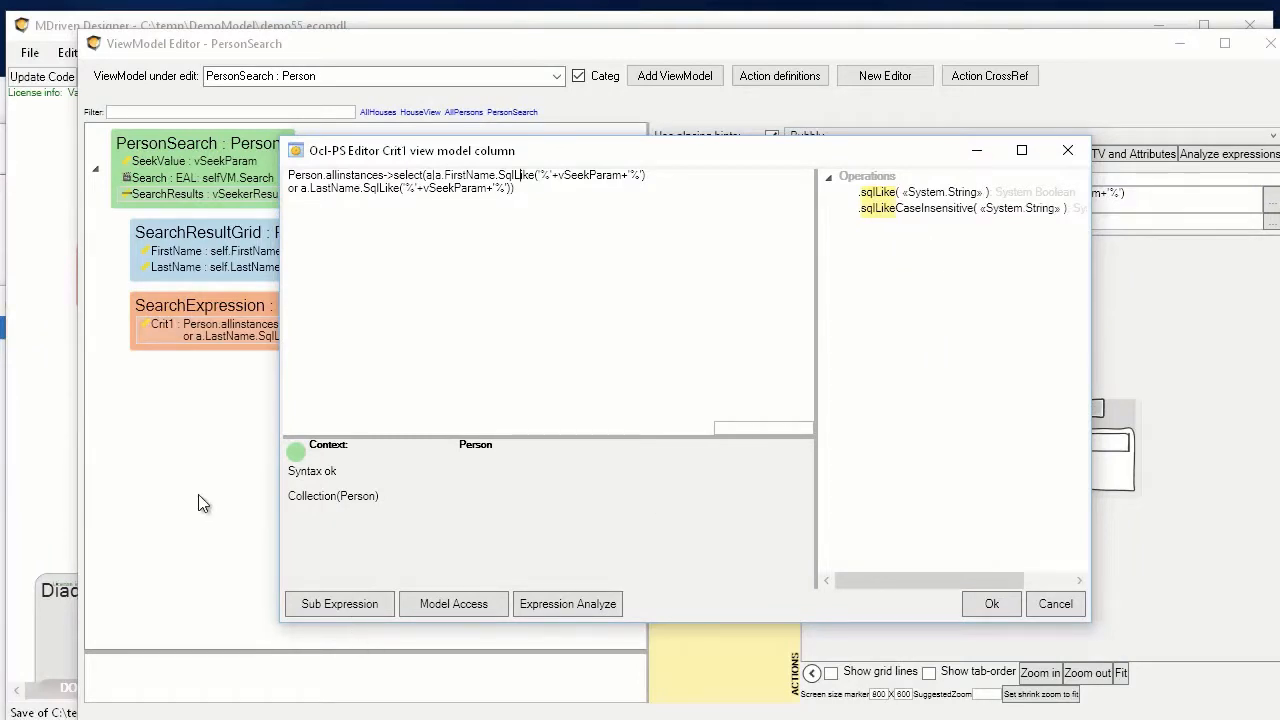
pyautogui.click(1072, 156)
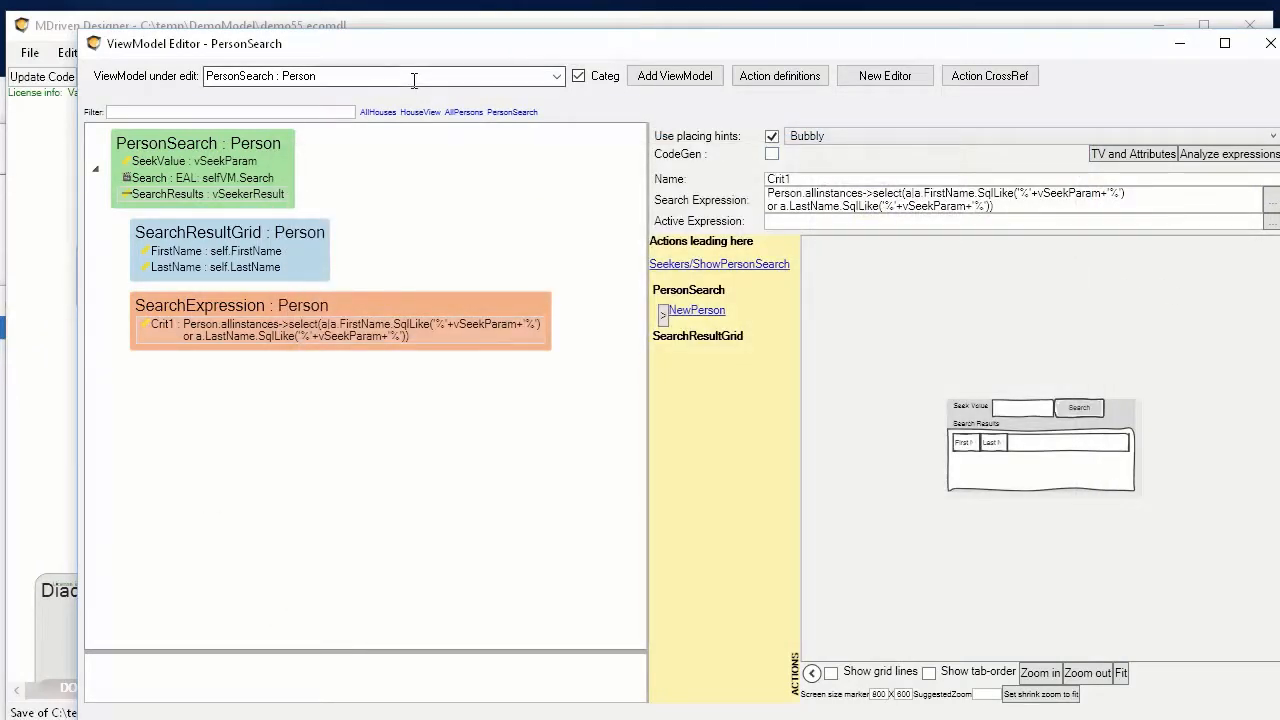
# Switch the ViewModel under edit to HouseView, widen the properties area and open the definition of its PickTenants action.
pyautogui.click(559, 79)
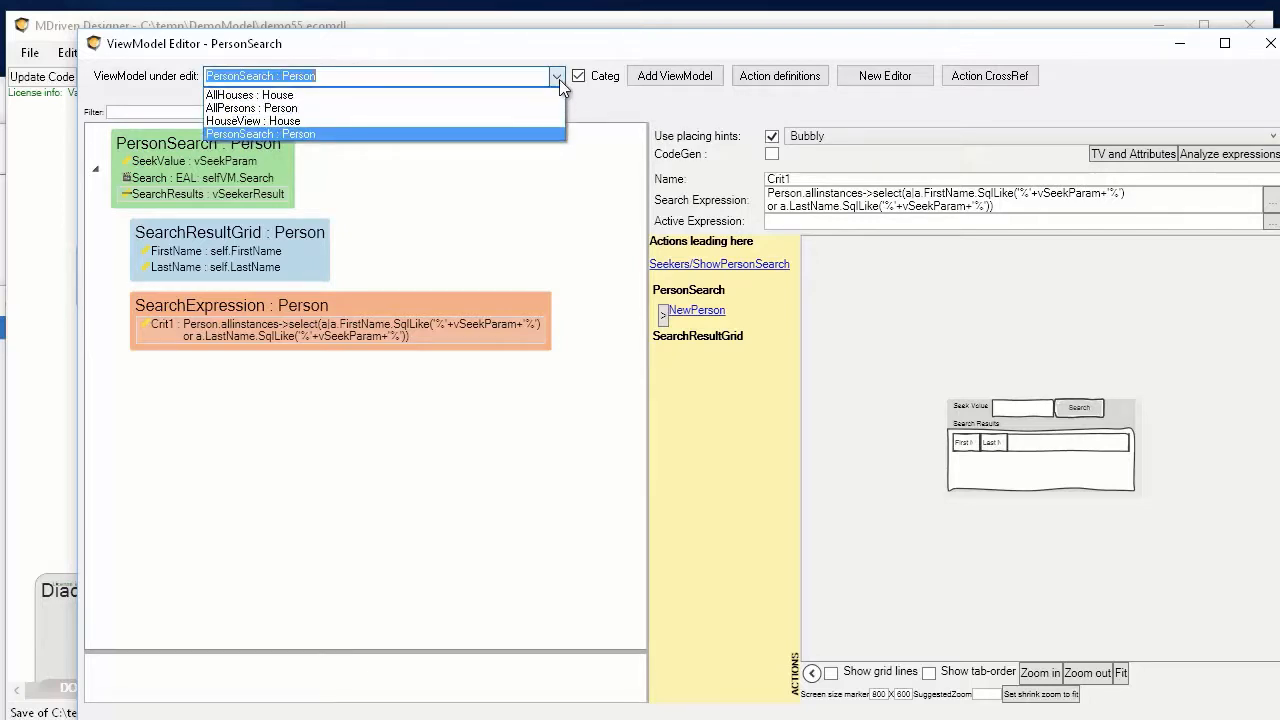
pyautogui.click(347, 121)
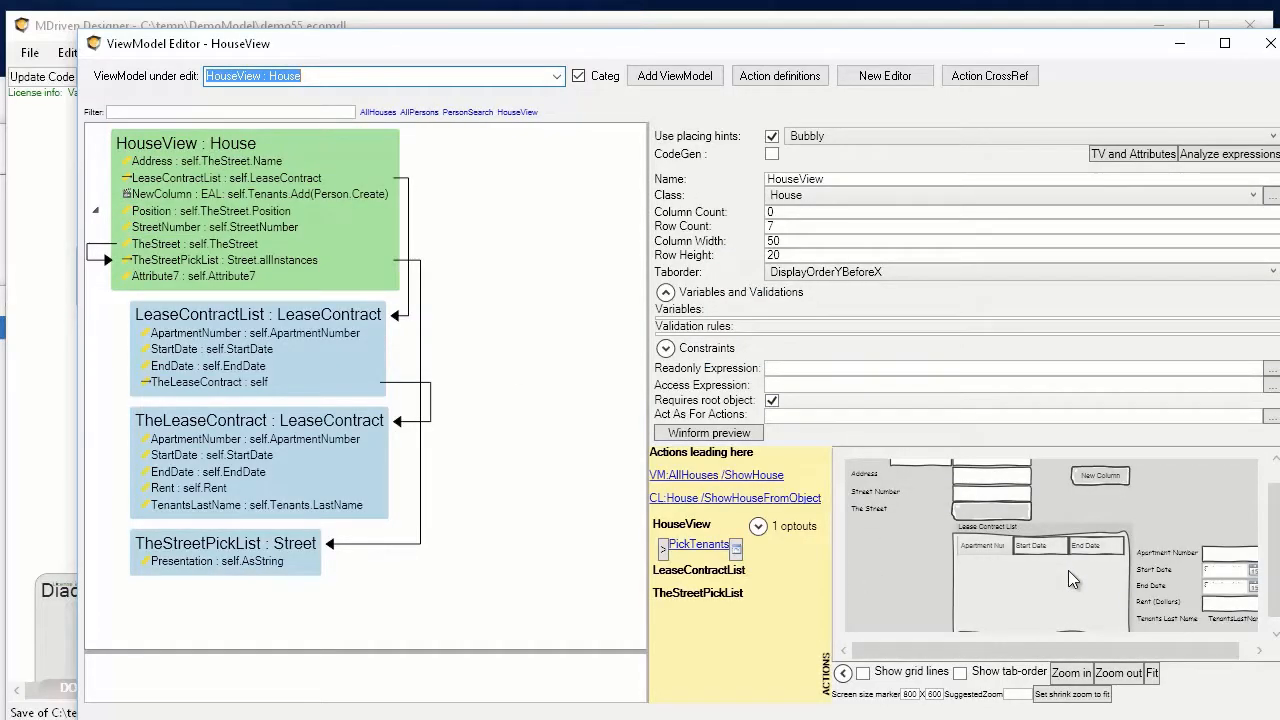
pyautogui.moveTo(648, 280); pyautogui.dragTo(564, 280)
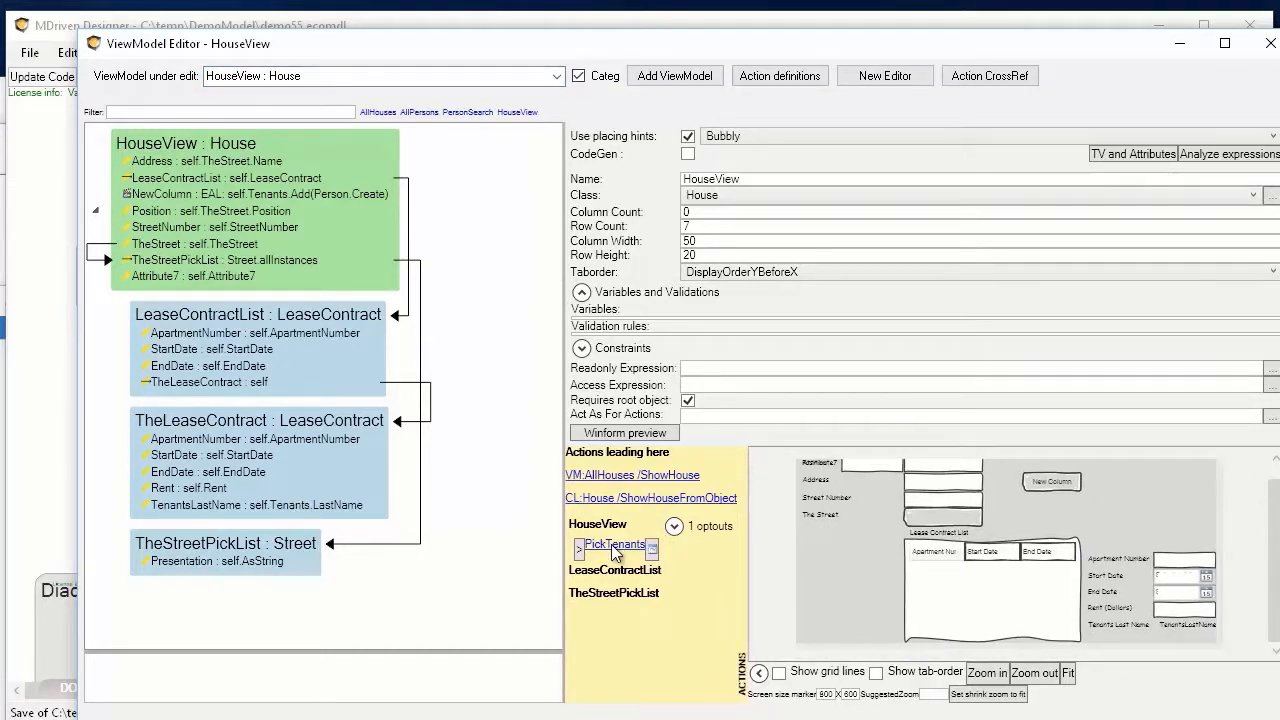
pyautogui.click(613, 545)
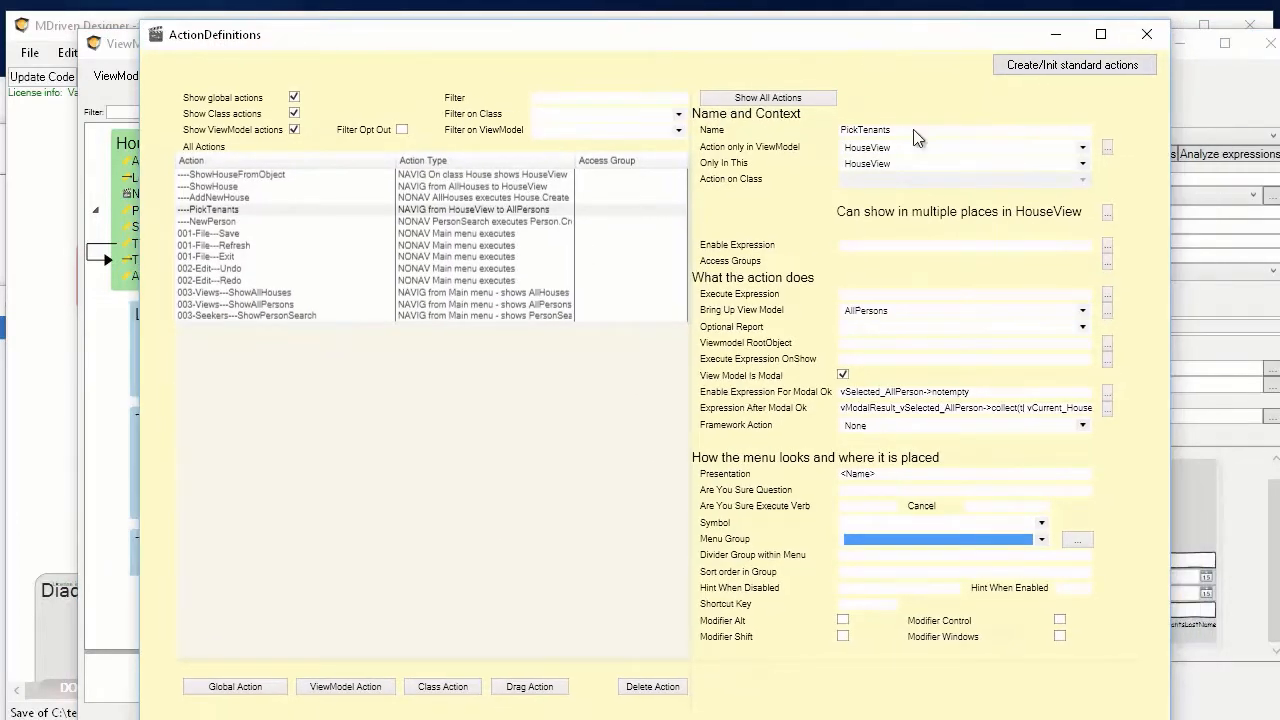
pyautogui.click(900, 393)
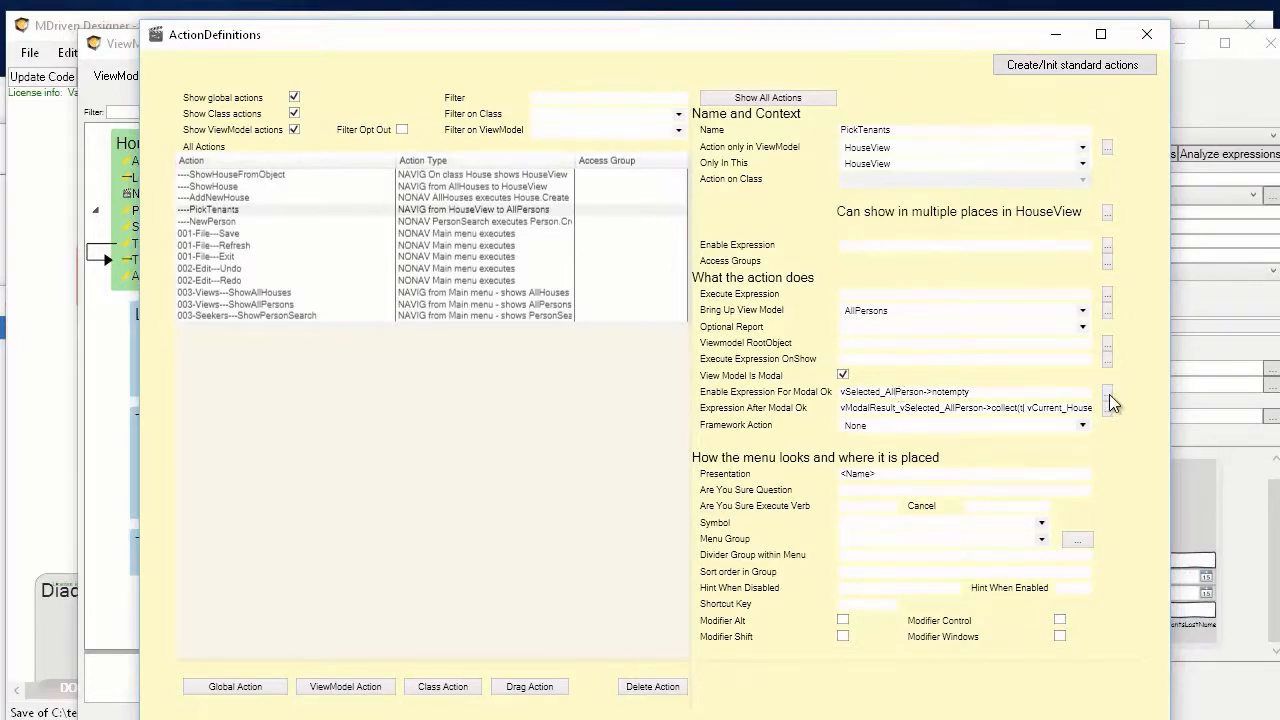
# Review the ShowPersonSearch and ShowAllPersons actions and duplicate the PickTenants action.
pyautogui.click(292, 317)
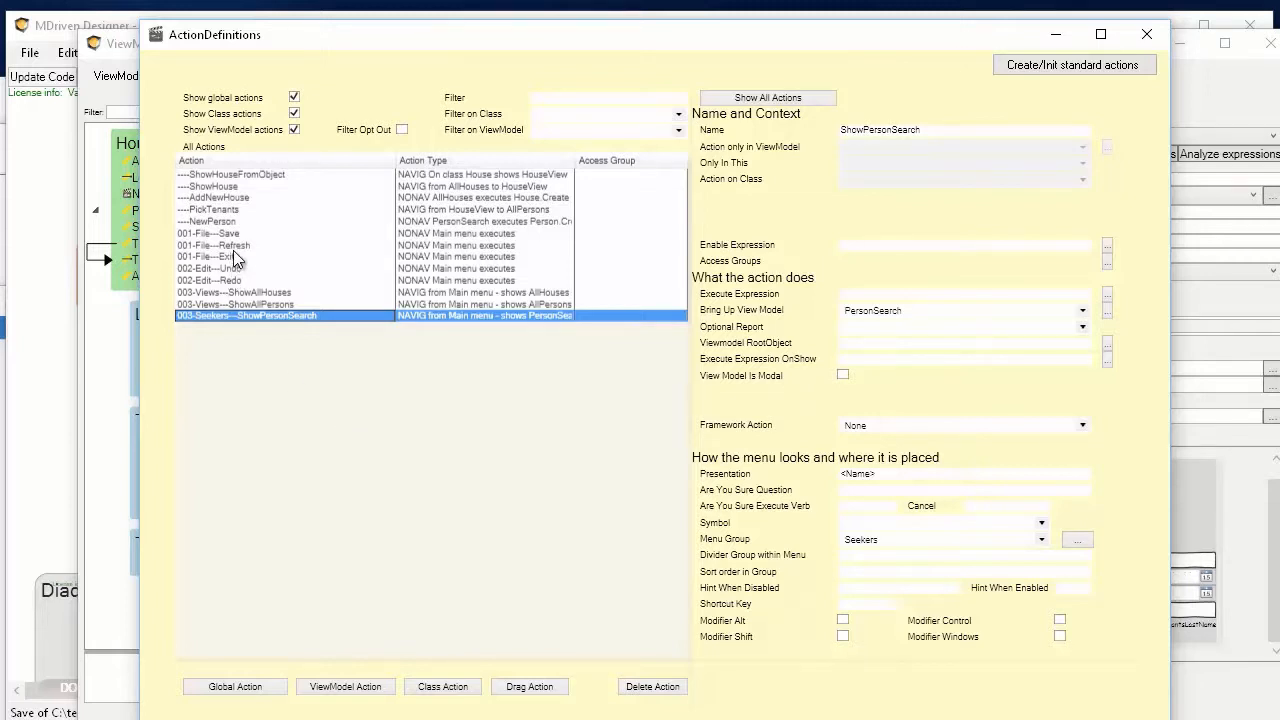
pyautogui.click(281, 305)
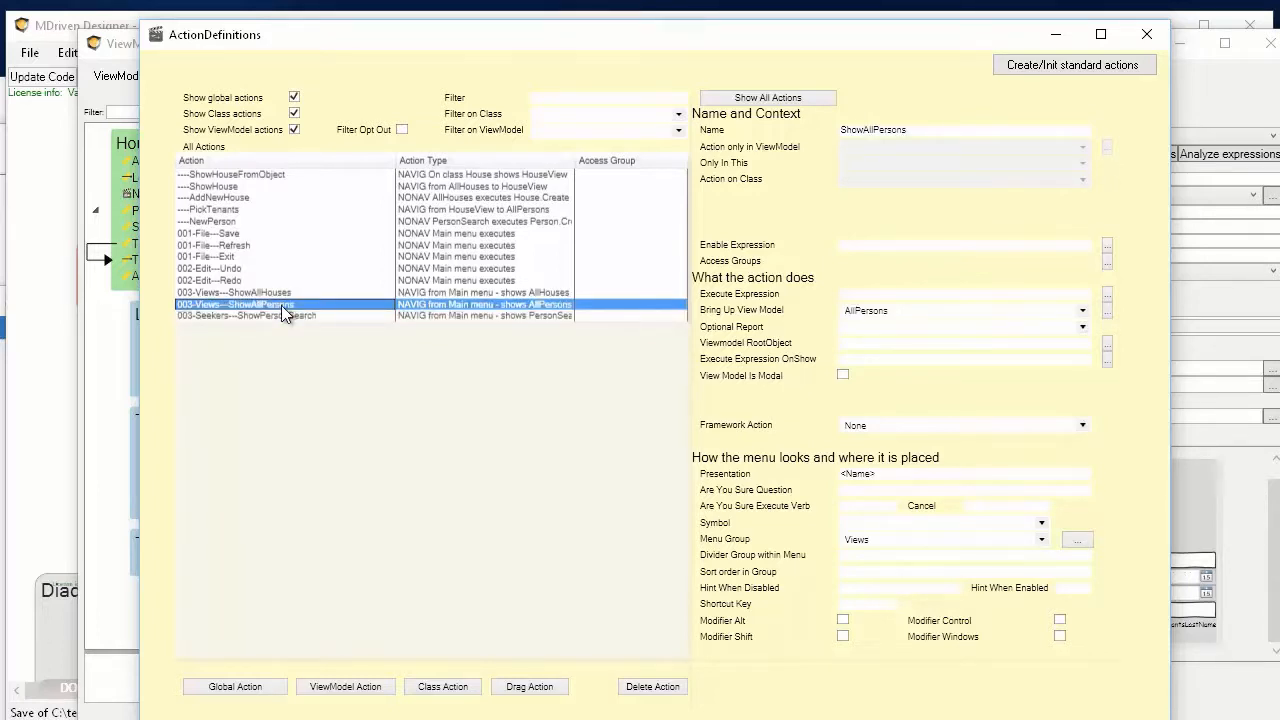
pyautogui.click(196, 210)
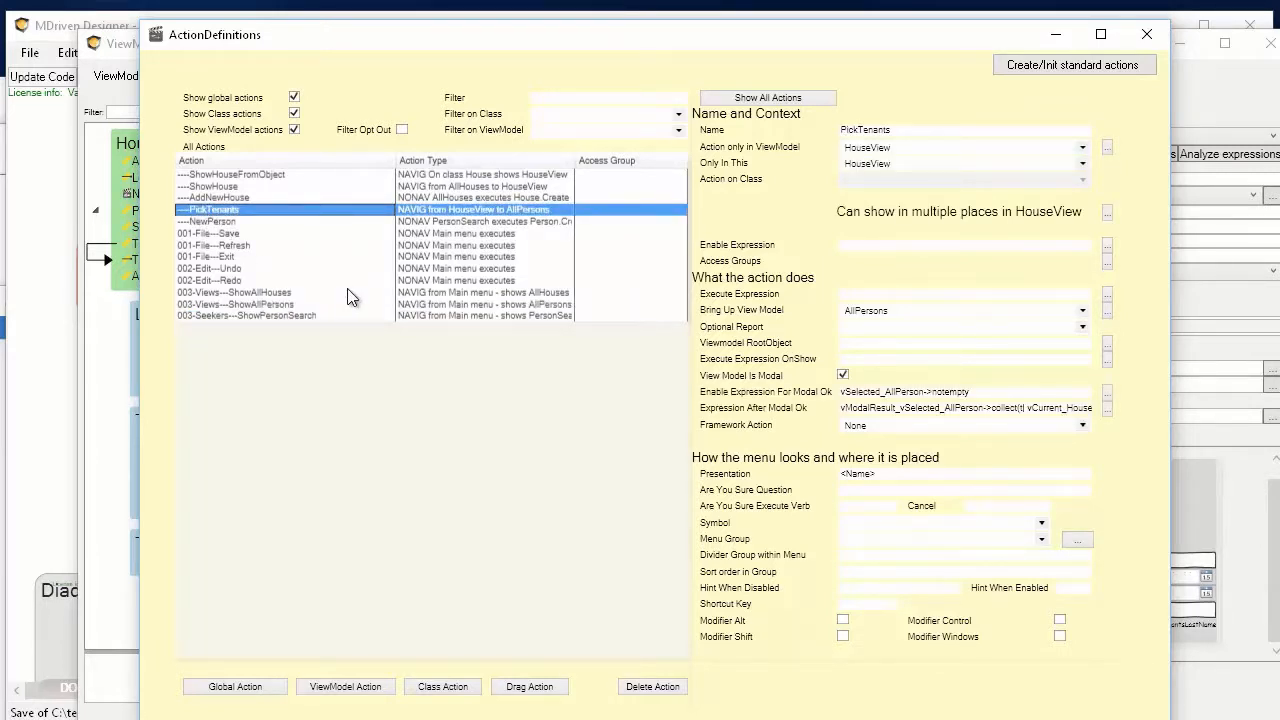
pyautogui.rightClick(252, 208)
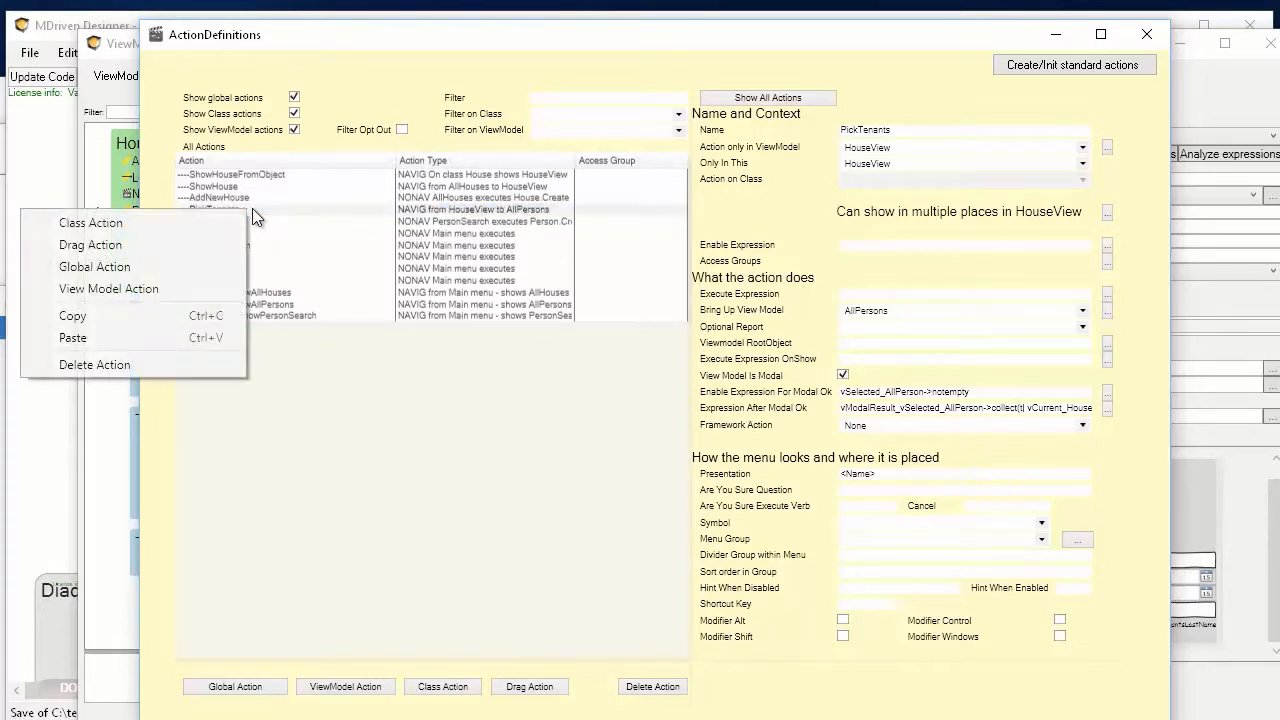
pyautogui.click(170, 314)
pyautogui.rightClick(248, 355)
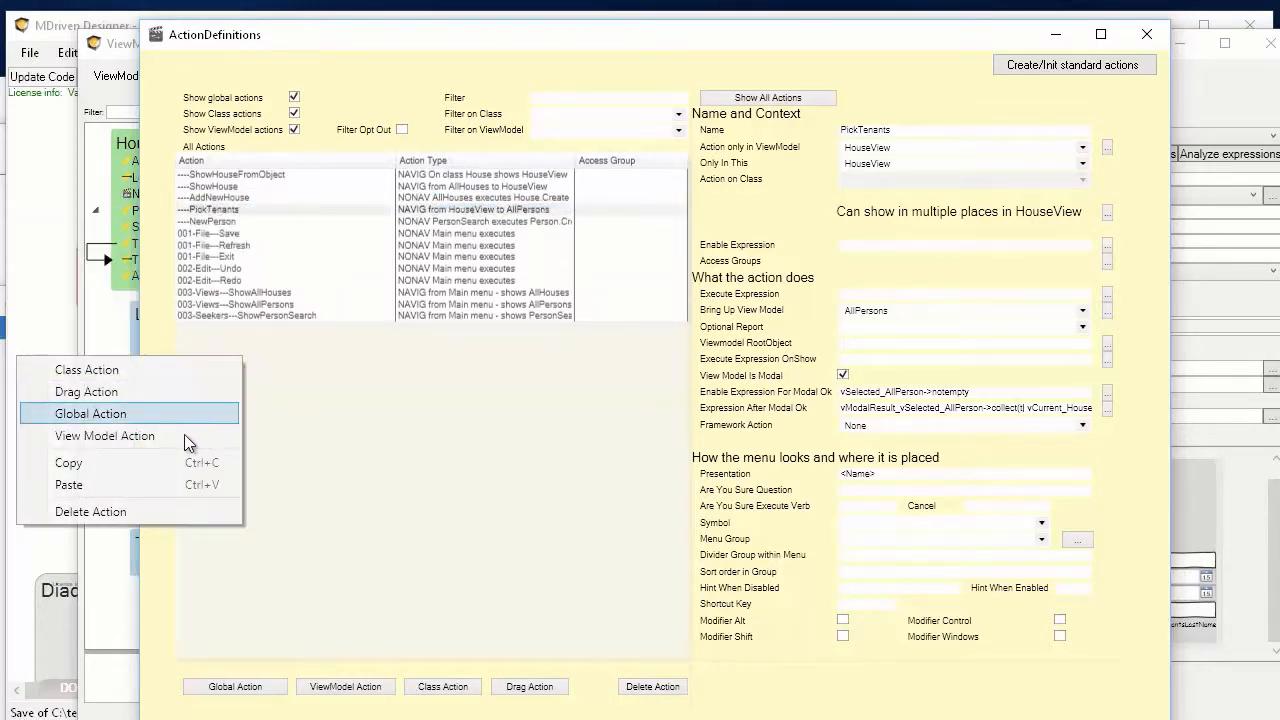
pyautogui.click(160, 484)
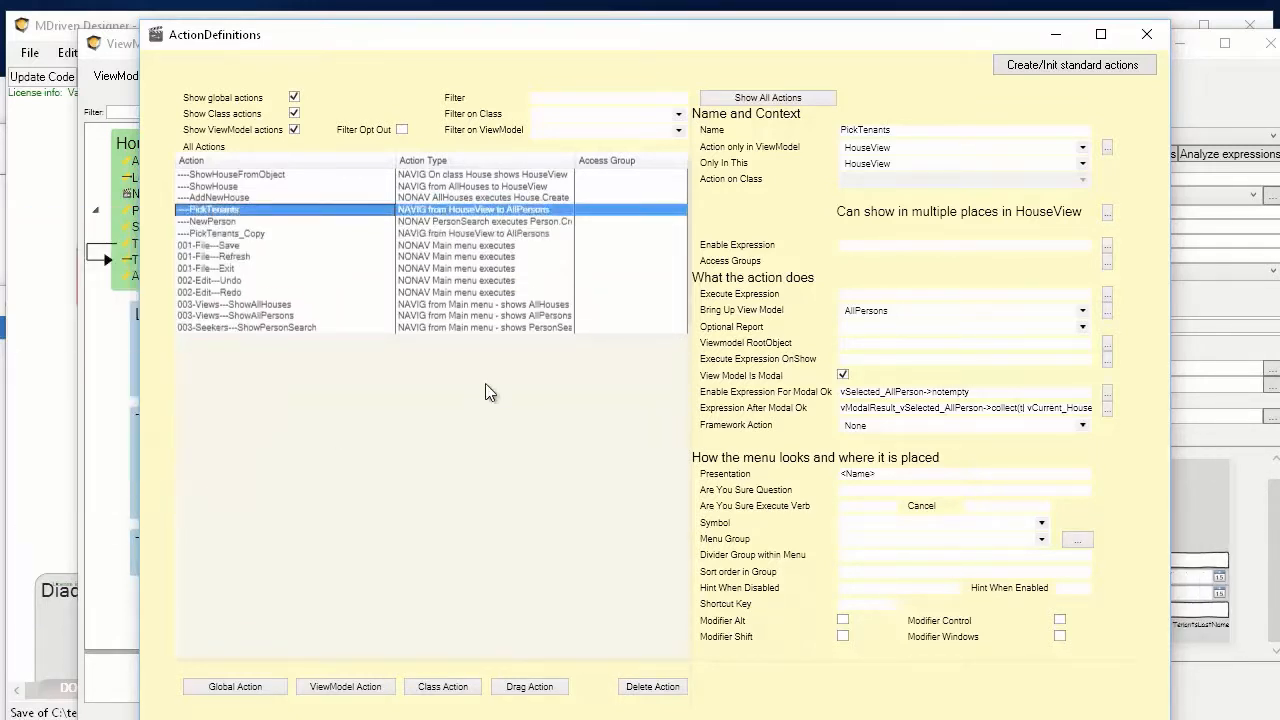
# Rename the copied action to PickTenantsBySearch and make it bring up the PersonSearch view model.
pyautogui.click(235, 232)
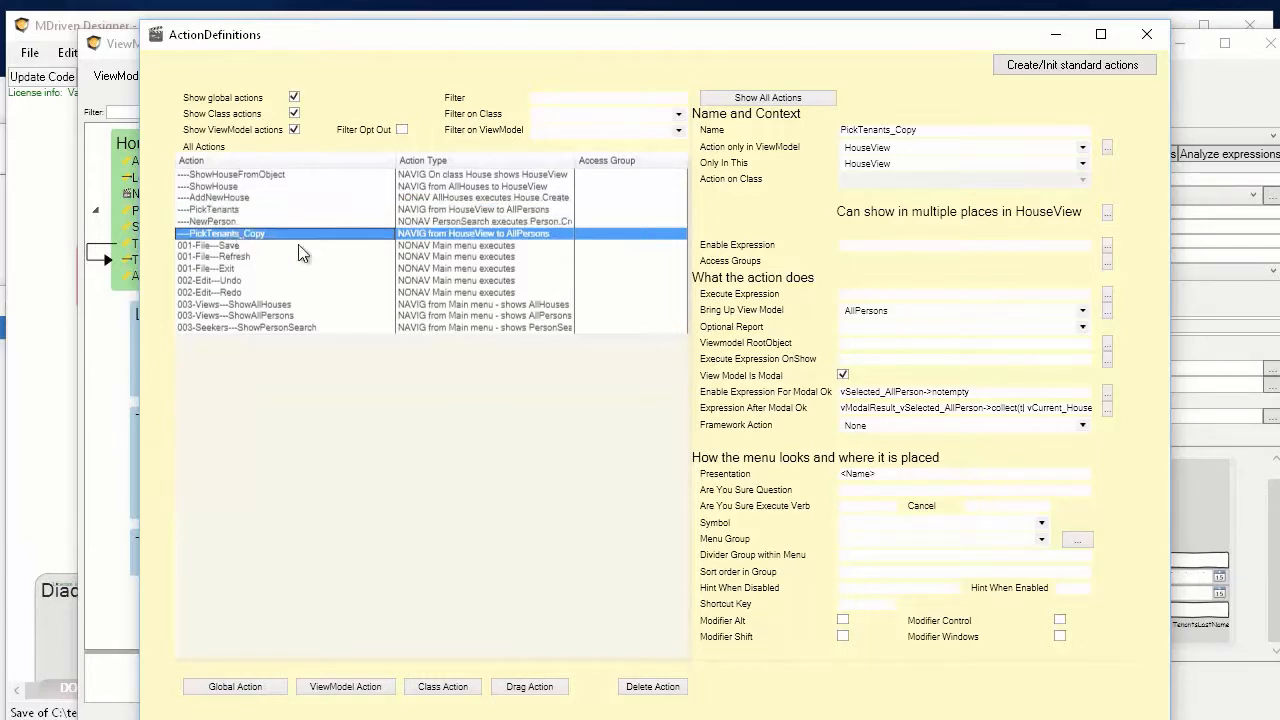
pyautogui.click(940, 130)
pyautogui.hotkey('shift', 'Left')
pyautogui.hotkey('shift', 'Left')
pyautogui.hotkey('shift', 'Left')
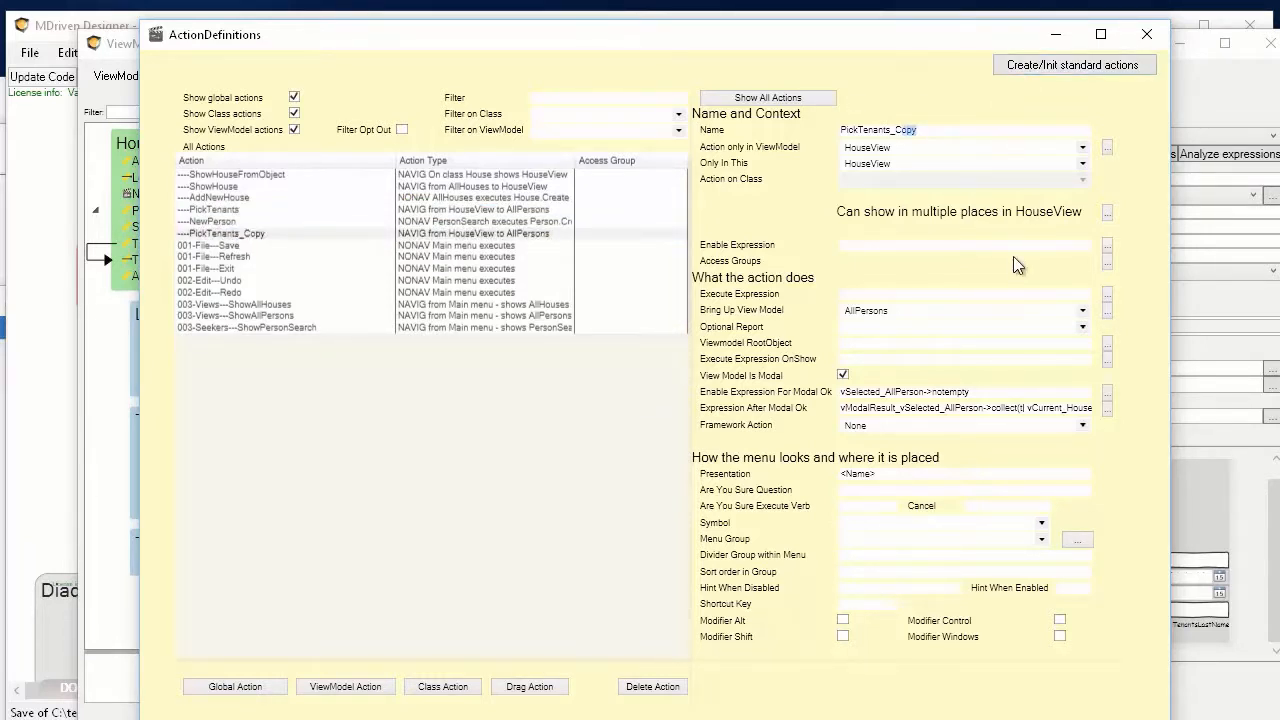
pyautogui.hotkey('shift', 'Left')
pyautogui.hotkey('shift', 'Left')
pyautogui.write('BySearch')
pyautogui.press('Tab')
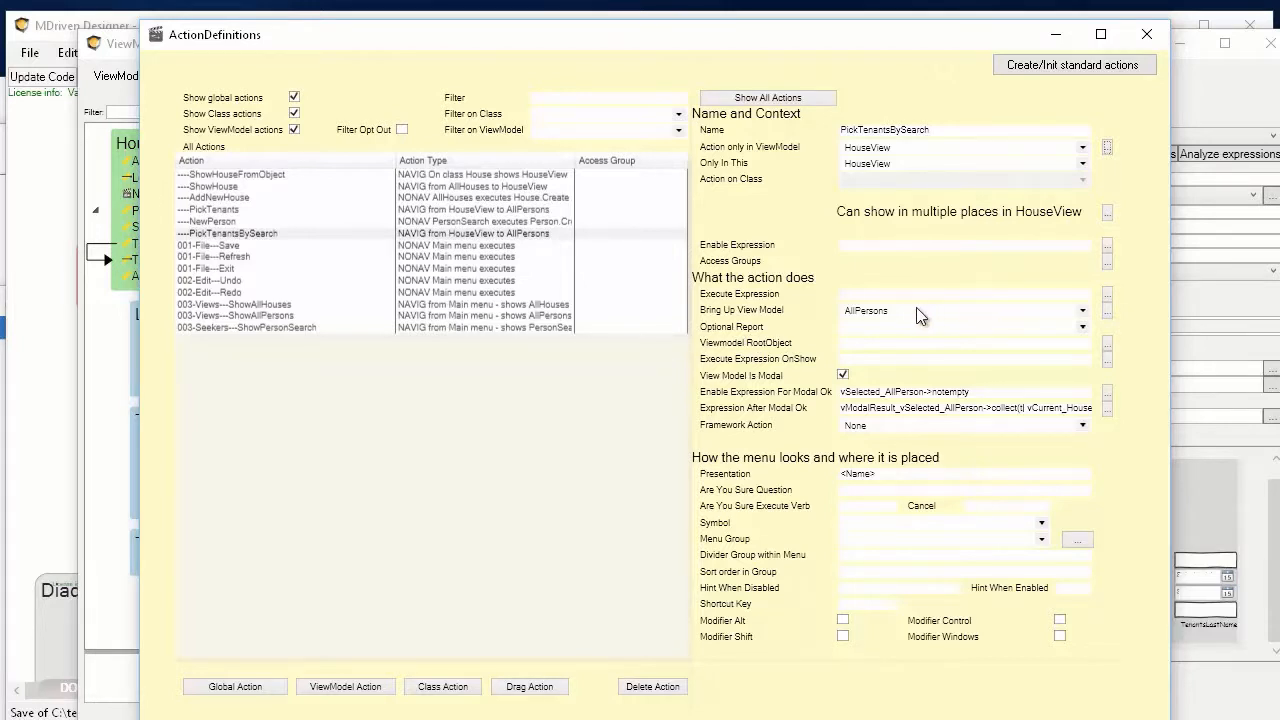
pyautogui.click(1083, 311)
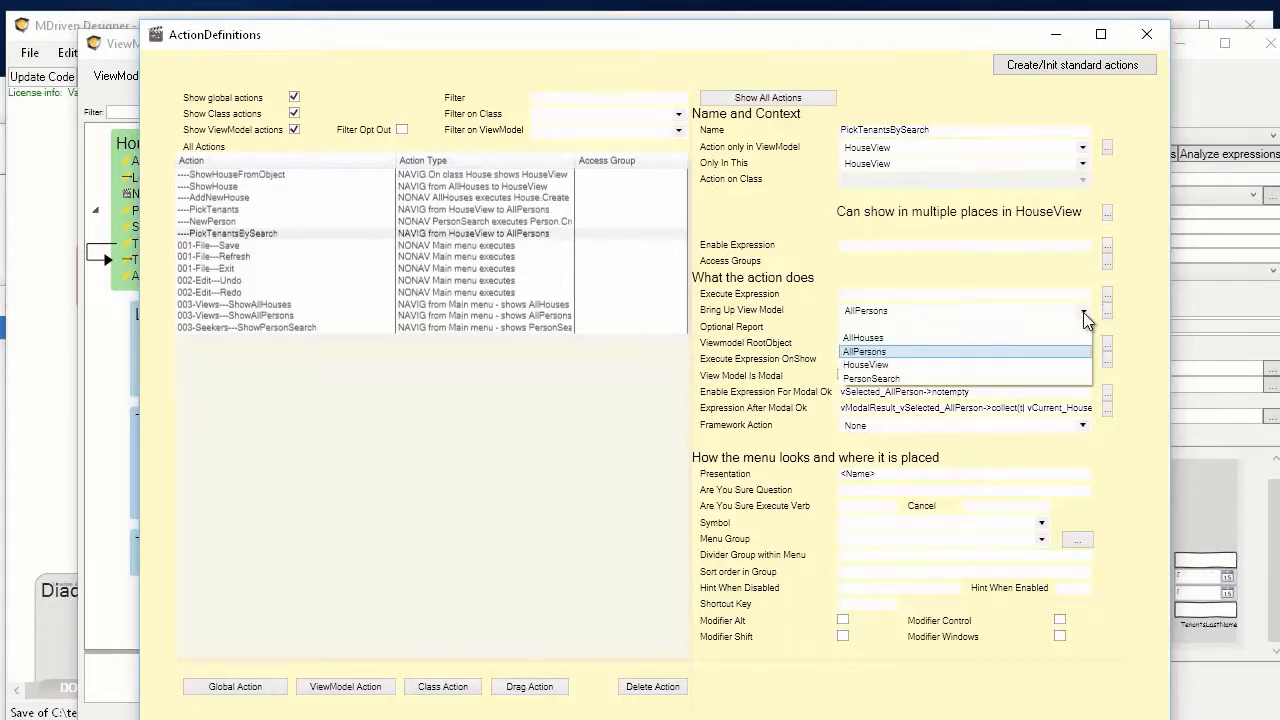
pyautogui.click(870, 379)
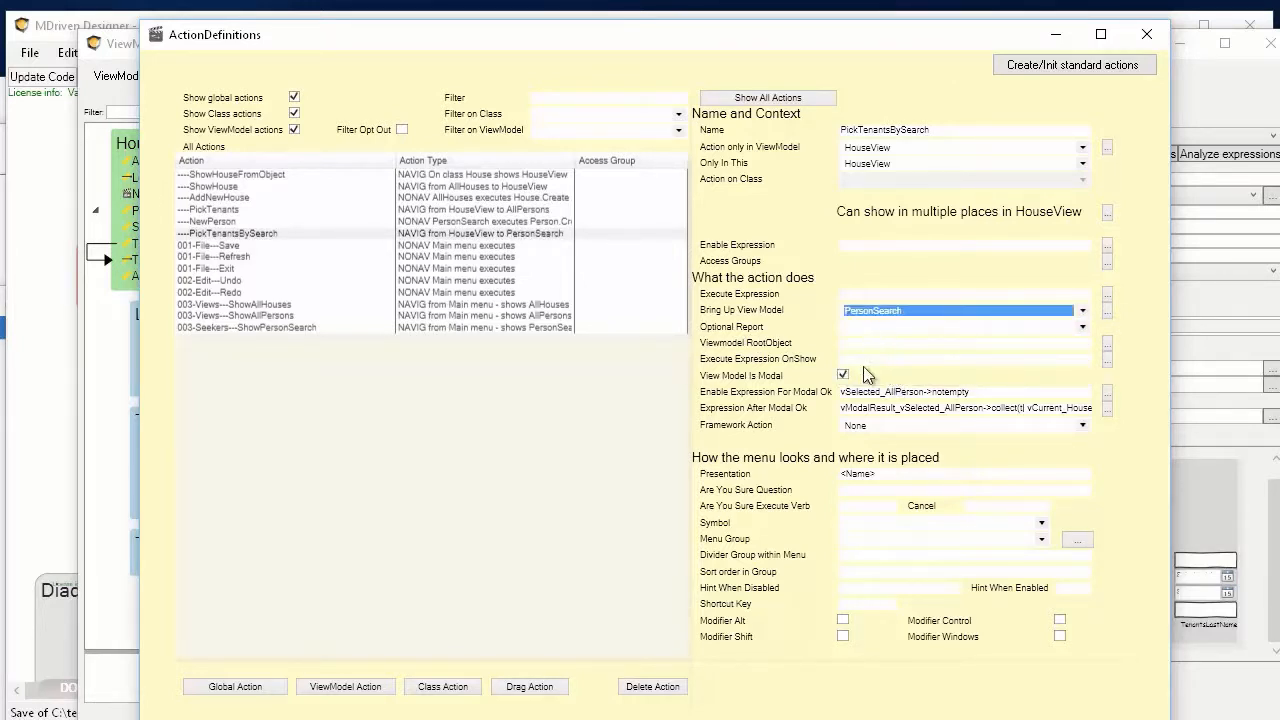
# Set the enable expression for modal OK of PickTenantsBySearch to vSelected_SearchResultGrid->notempty.
pyautogui.click(931, 391)
pyautogui.click(1107, 392)
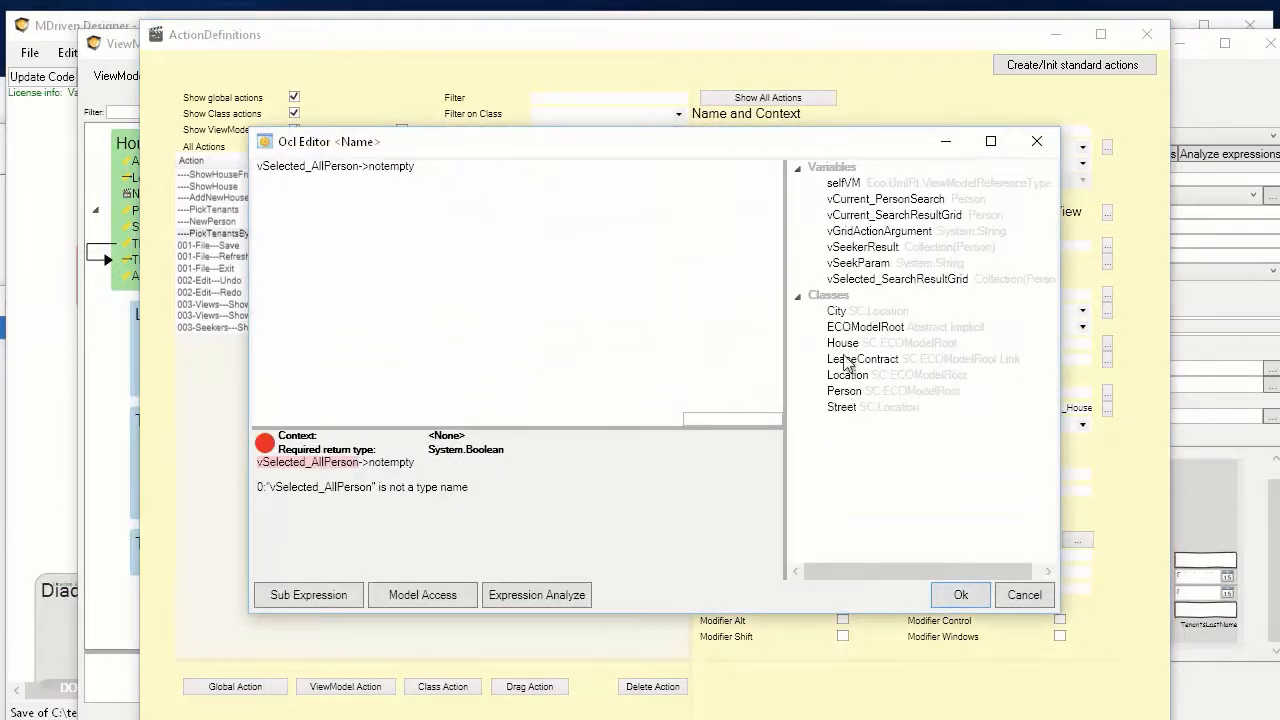
pyautogui.click(362, 166)
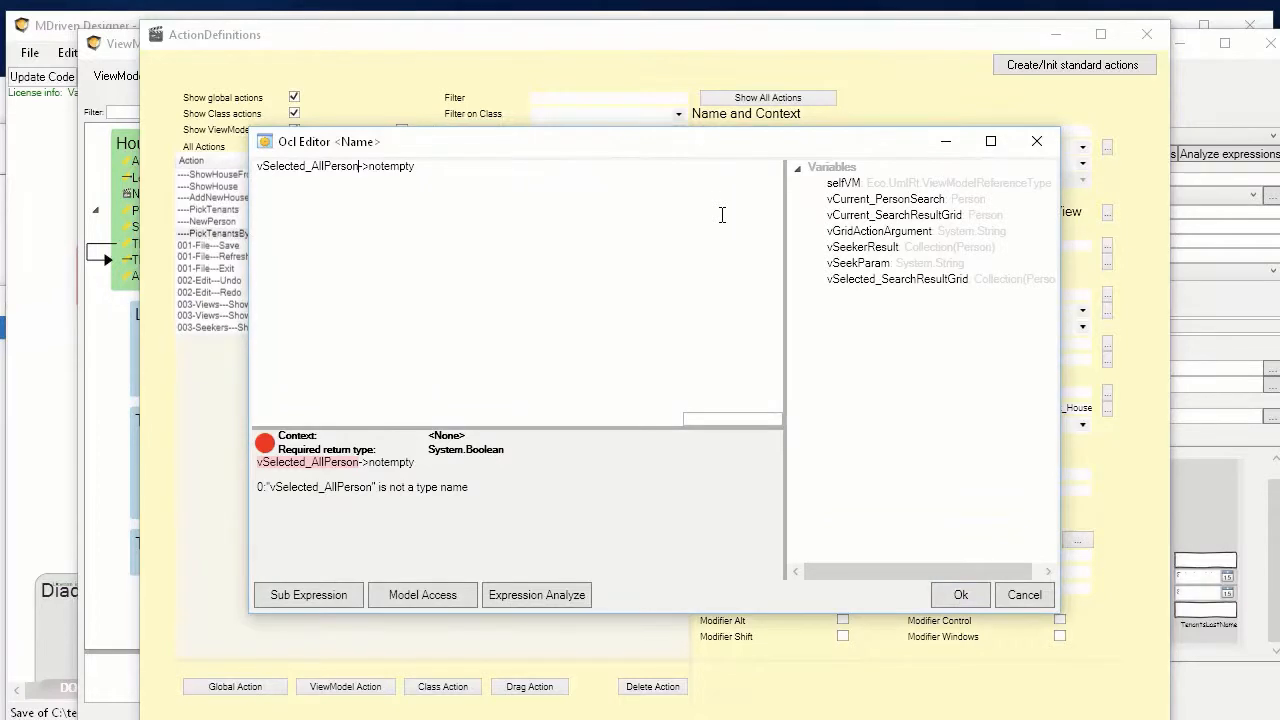
pyautogui.hotkey('shift', 'Left')
pyautogui.hotkey('shift', 'Left')
pyautogui.hotkey('shift', 'Left')
pyautogui.hotkey('shift', 'Left')
pyautogui.hotkey('shift', 'Left')
pyautogui.hotkey('shift', 'Left')
pyautogui.hotkey('shift', 'Left')
pyautogui.press('BackSpace')
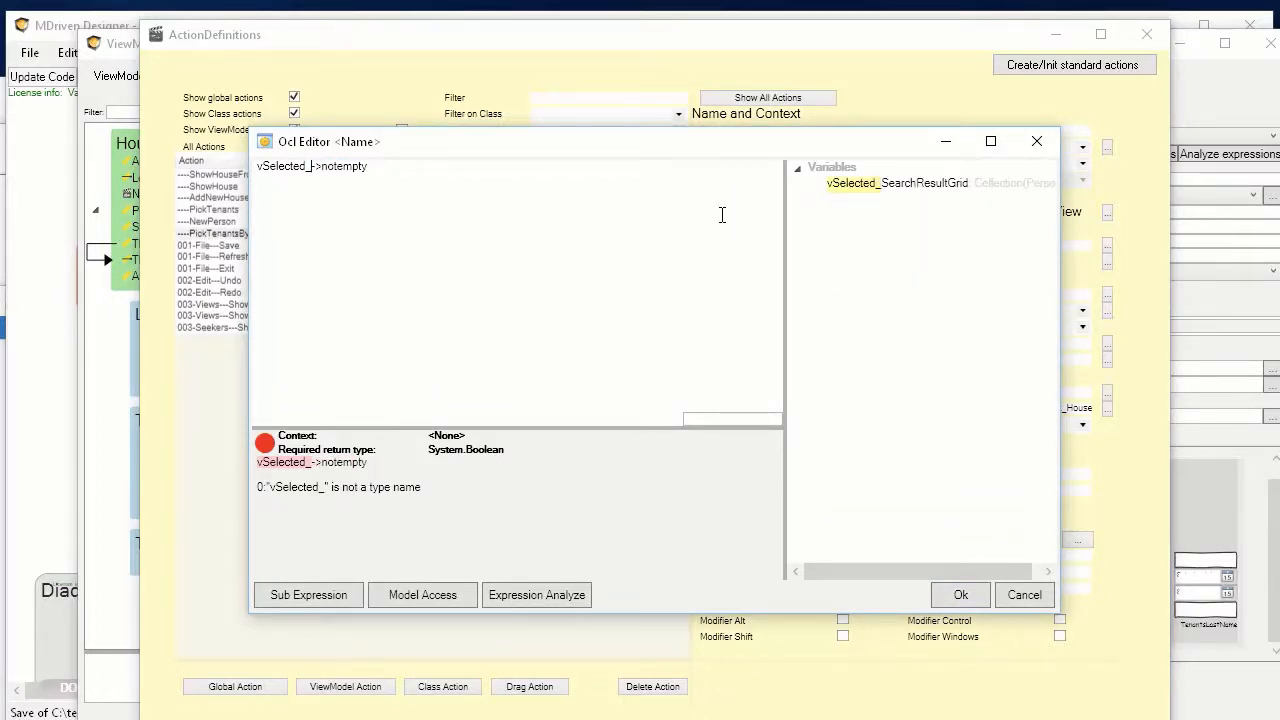
pyautogui.moveTo(925, 187); pyautogui.dragTo(923, 183)
pyautogui.doubleClick(923, 183)
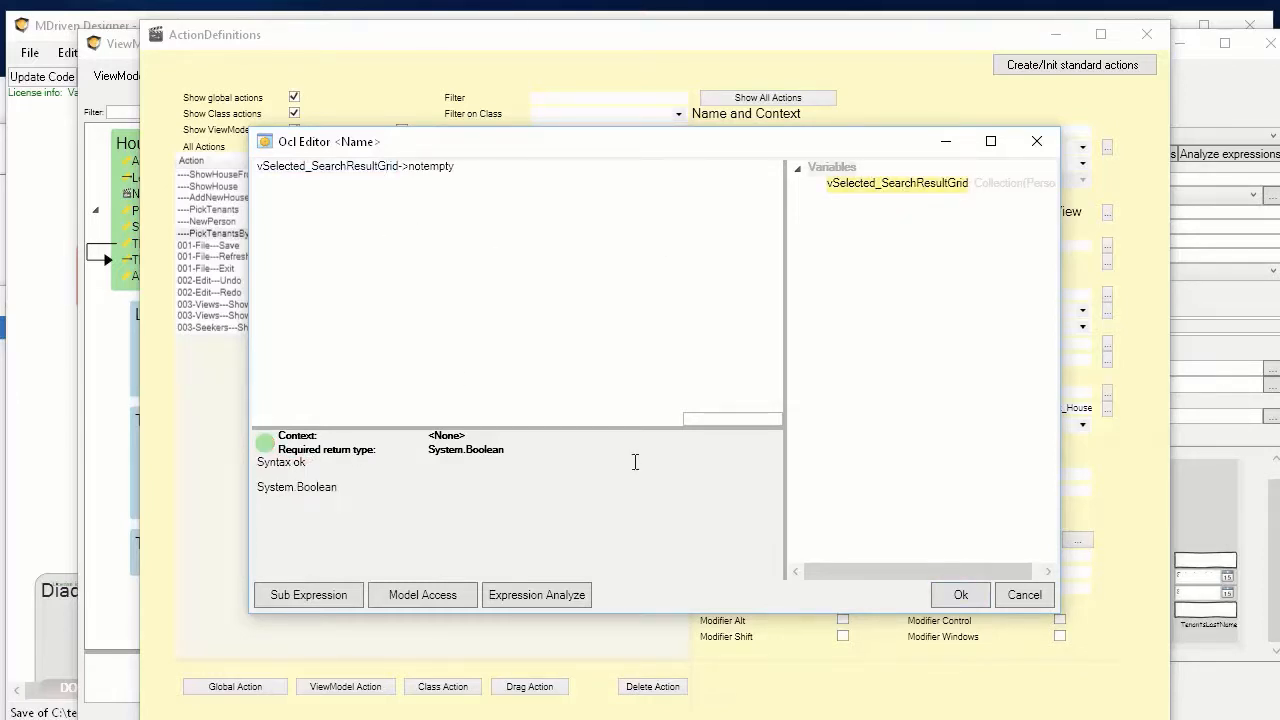
pyautogui.click(960, 595)
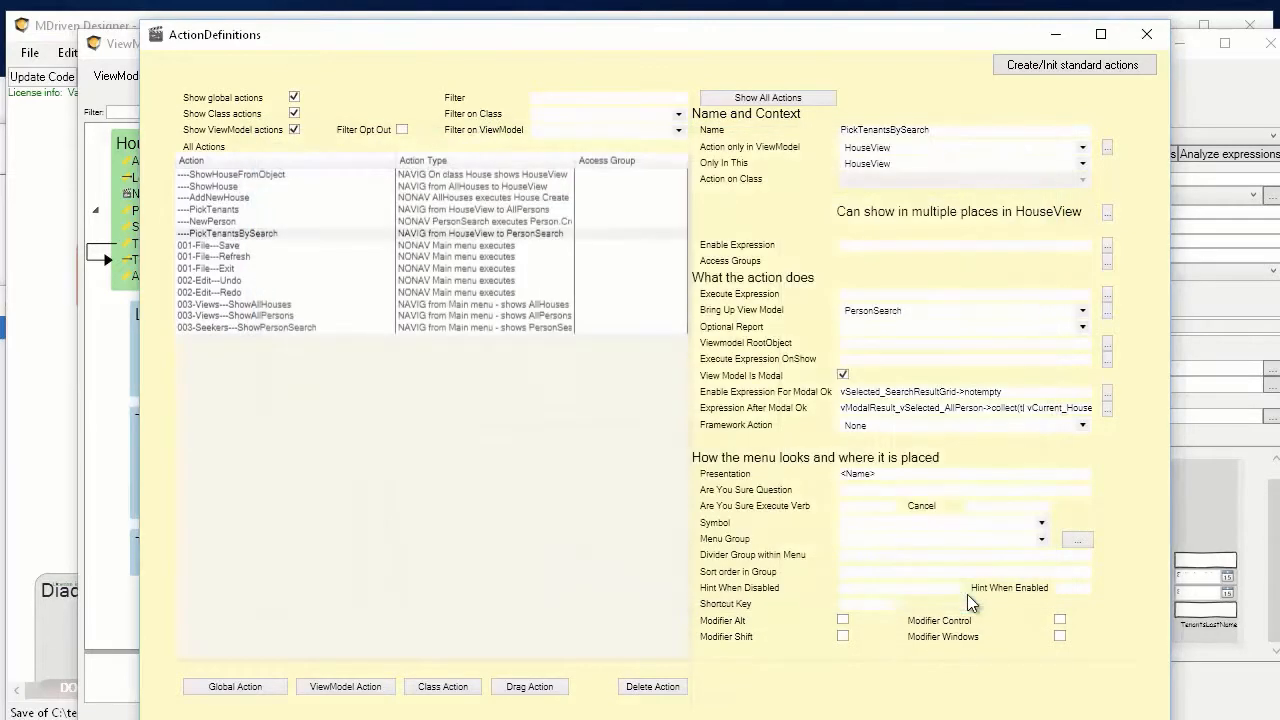
# Replace the variable in the expression after modal OK with vModalResult_vSelected_SearchResultGrid, keeping the collect that adds to vCurrent_HouseView.Tenants.
pyautogui.click(1108, 409)
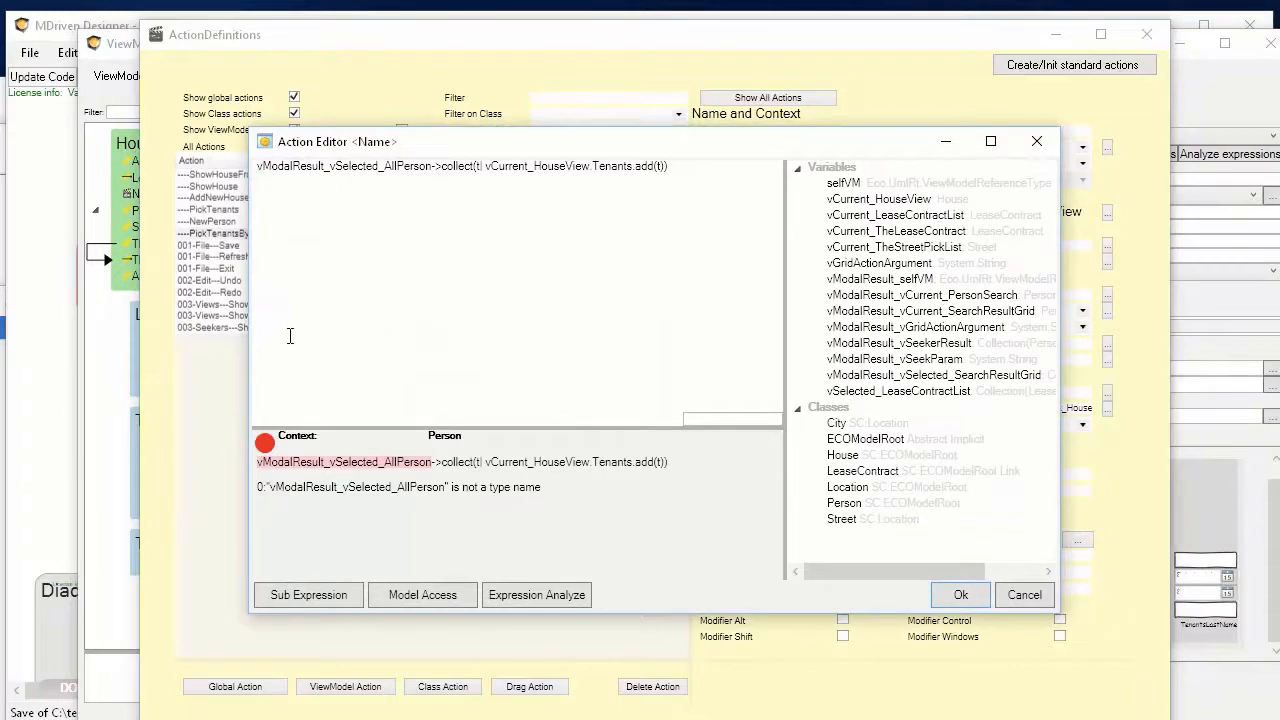
pyautogui.click(376, 168)
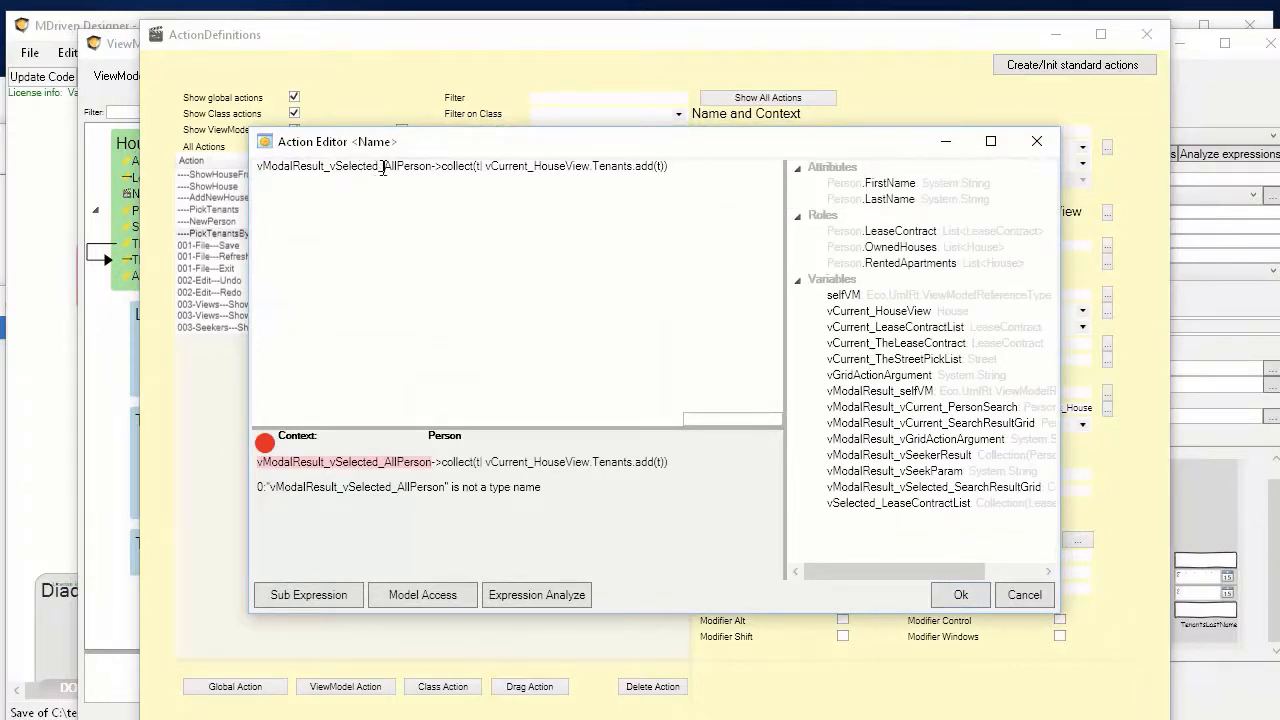
pyautogui.doubleClick(387, 167)
pyautogui.click(661, 165)
pyautogui.hotkey('shift', 'Right')
pyautogui.hotkey('shift', 'Right')
pyautogui.hotkey('shift', 'Right')
pyautogui.hotkey('shift', 'Right')
pyautogui.hotkey('shift', 'Right')
pyautogui.hotkey('shift', 'Right')
pyautogui.press('Delete')
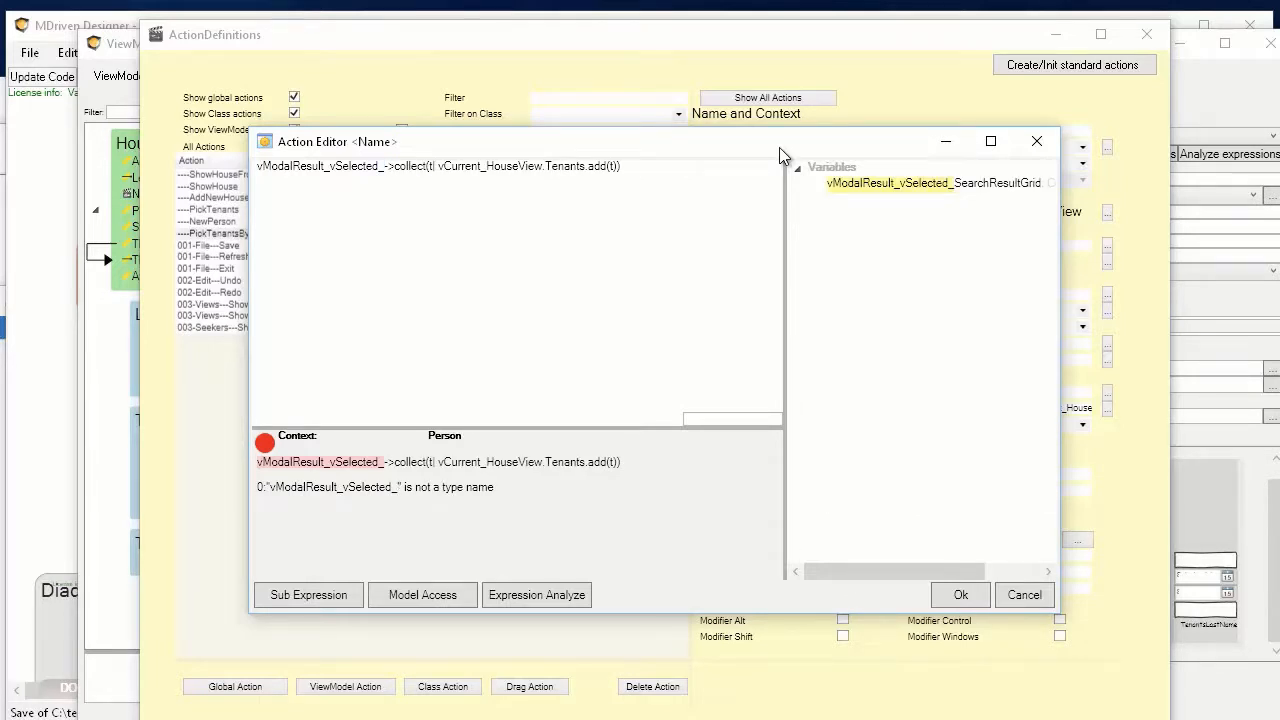
pyautogui.doubleClick(927, 186)
pyautogui.click(442, 221)
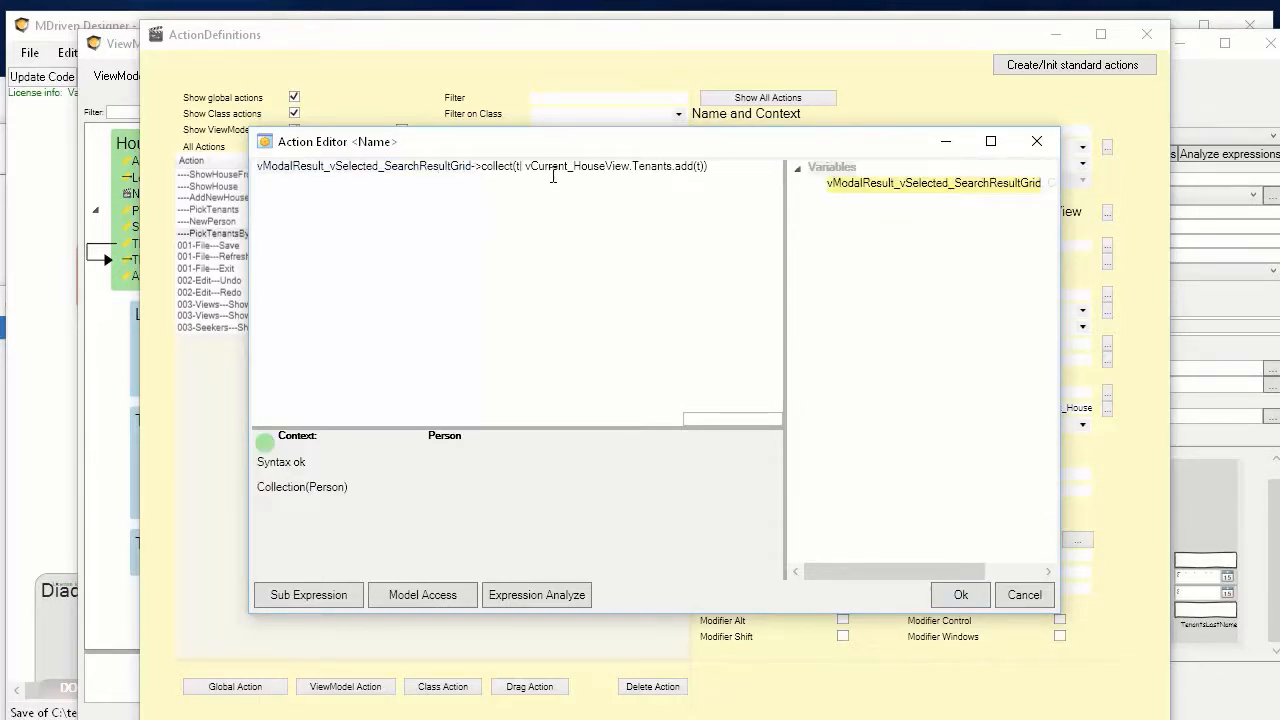
pyautogui.click(960, 600)
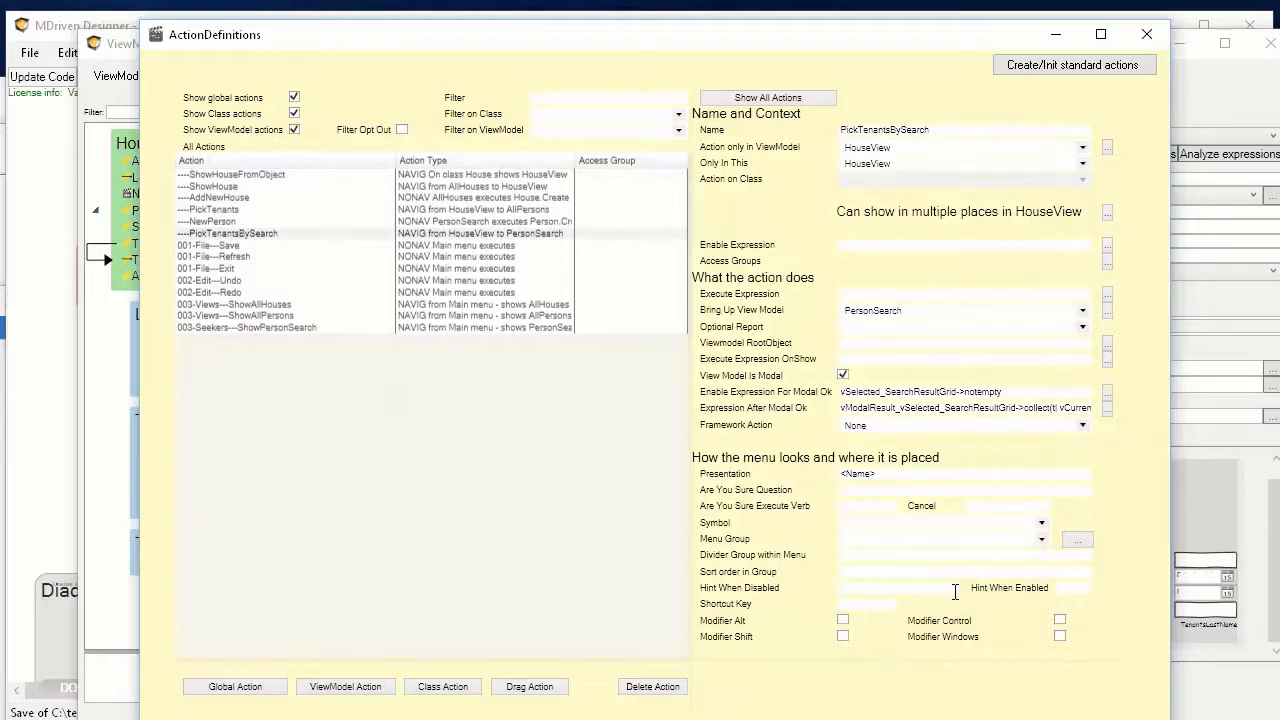
# Return to the HouseView editor, switch to the running WECPOF prototype and refresh its model.
pyautogui.click(122, 370)
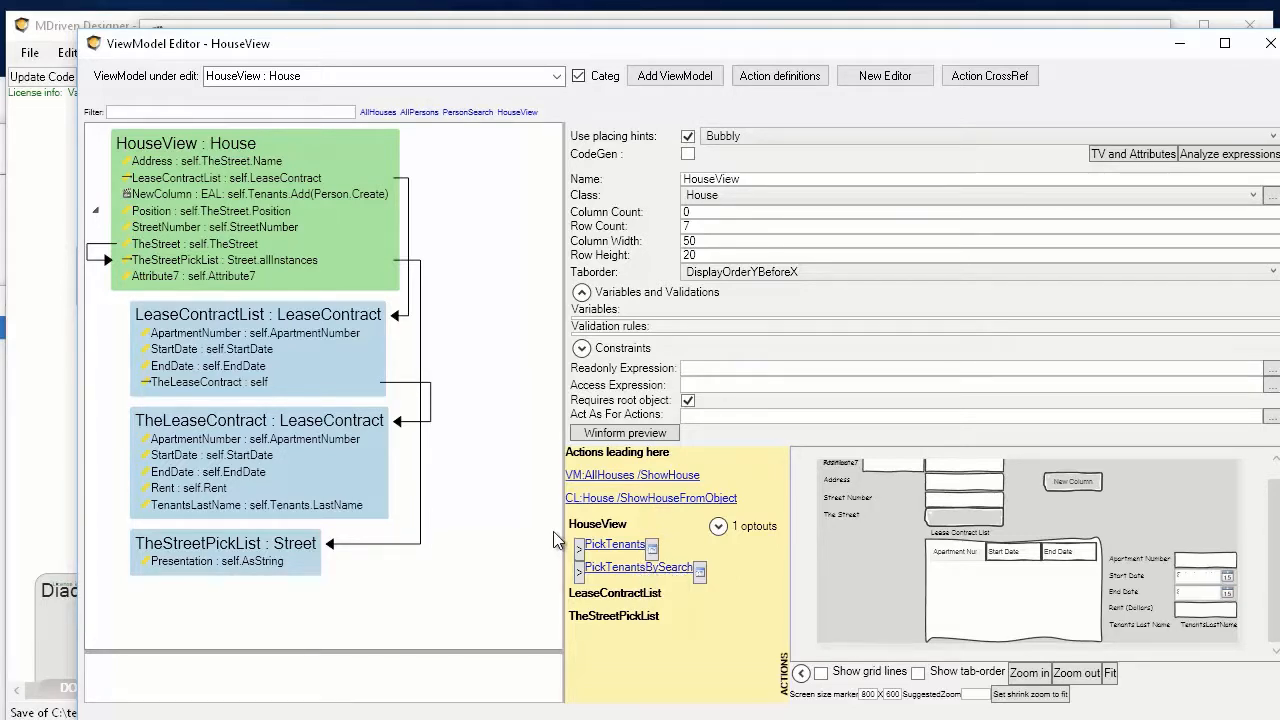
pyautogui.hotkey('alt', 'Tab')
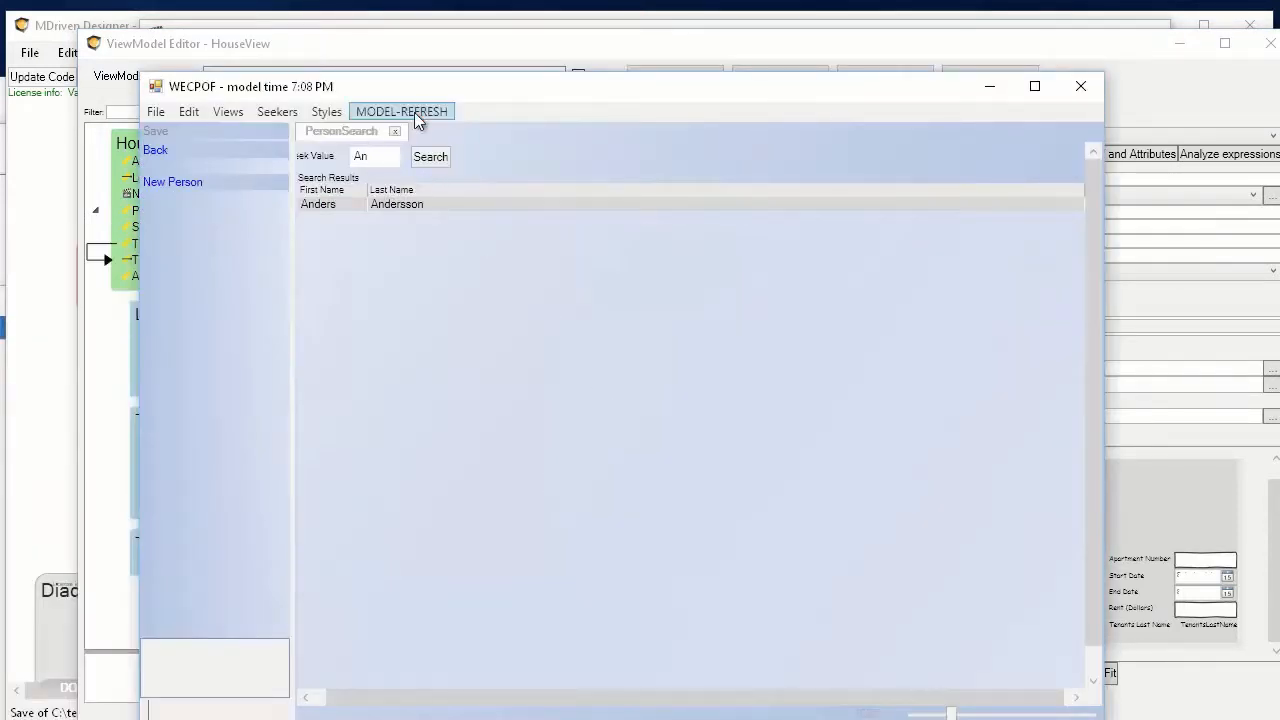
pyautogui.click(413, 113)
# Show all houses in the prototype and open the second house in the list in HouseView.
pyautogui.click(273, 113)
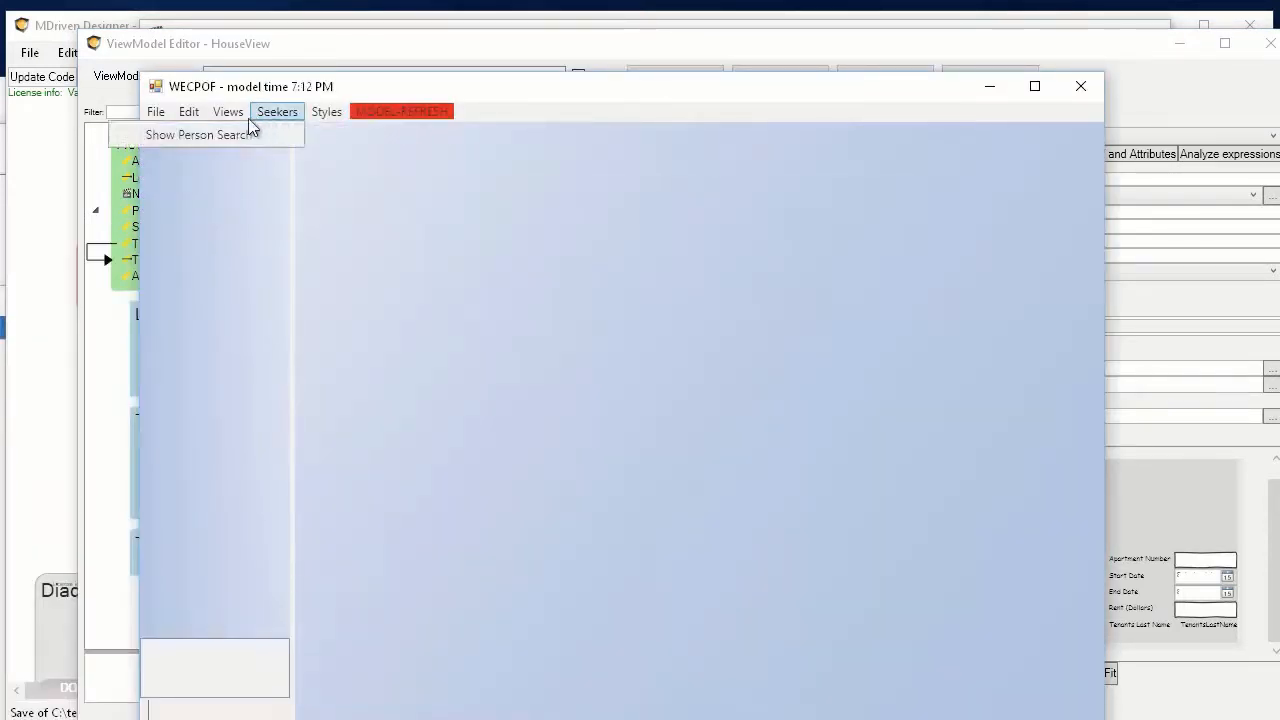
pyautogui.moveTo(228, 112)
pyautogui.click(194, 138)
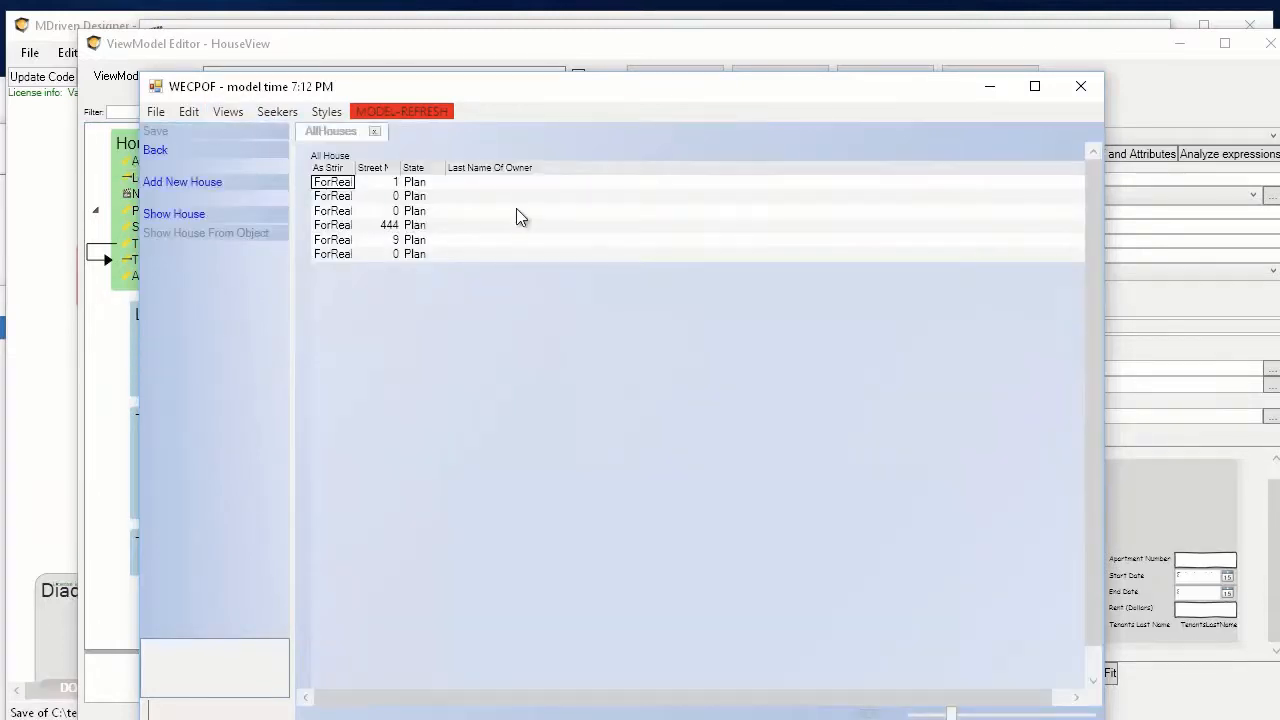
pyautogui.click(342, 183)
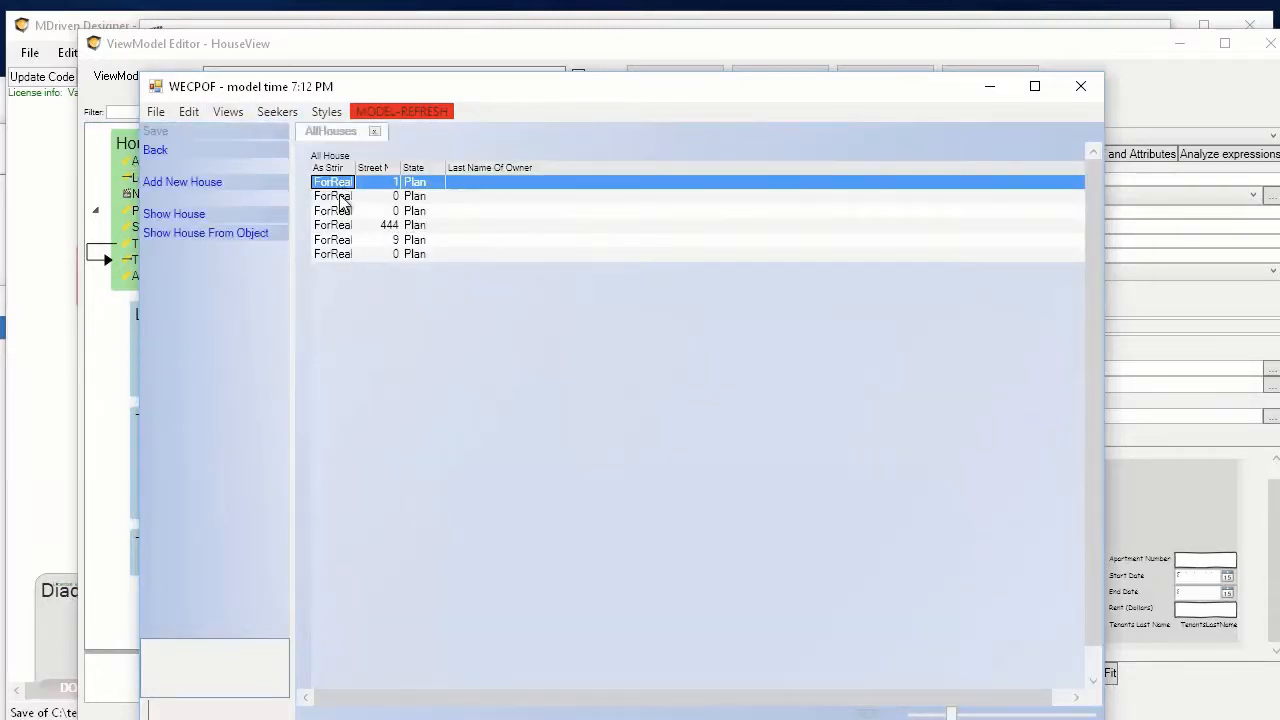
pyautogui.click(340, 196)
pyautogui.doubleClick(340, 197)
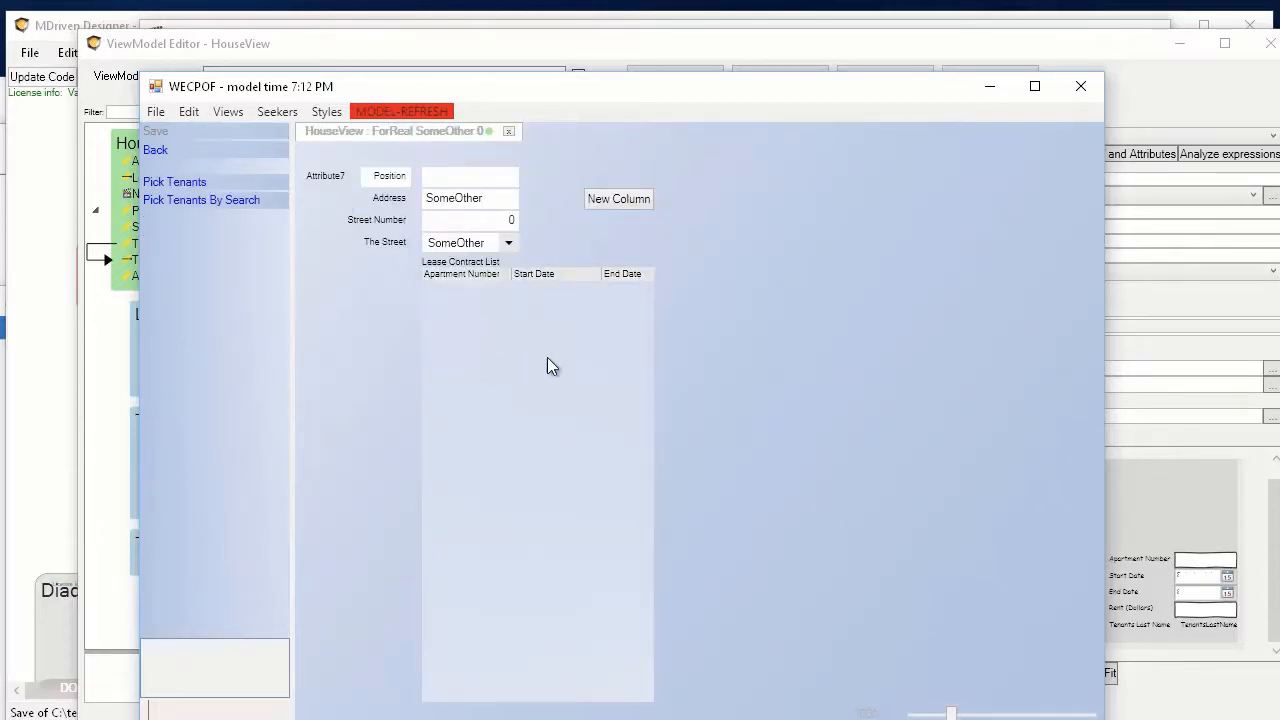
# Run Pick Tenants By Search for the open house, search for "Ande", select the first result and accept it.
pyautogui.click(192, 200)
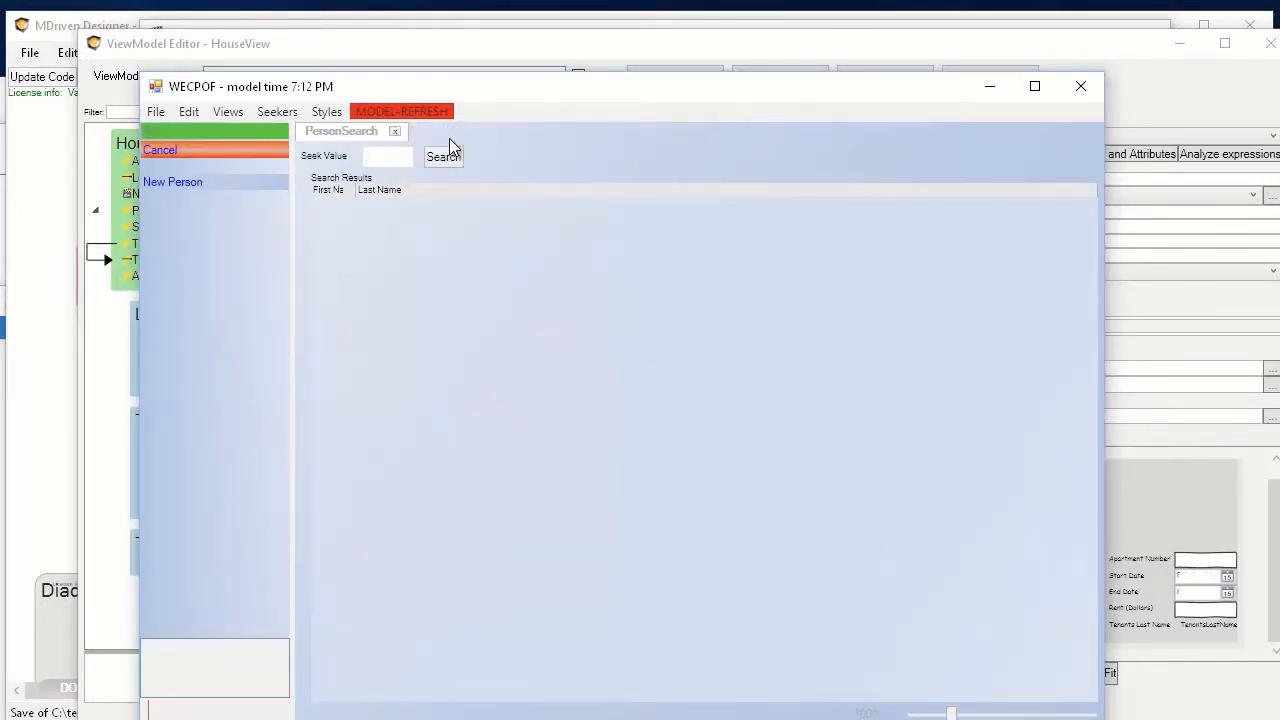
pyautogui.write('Ande')
pyautogui.click(447, 157)
pyautogui.click(338, 205)
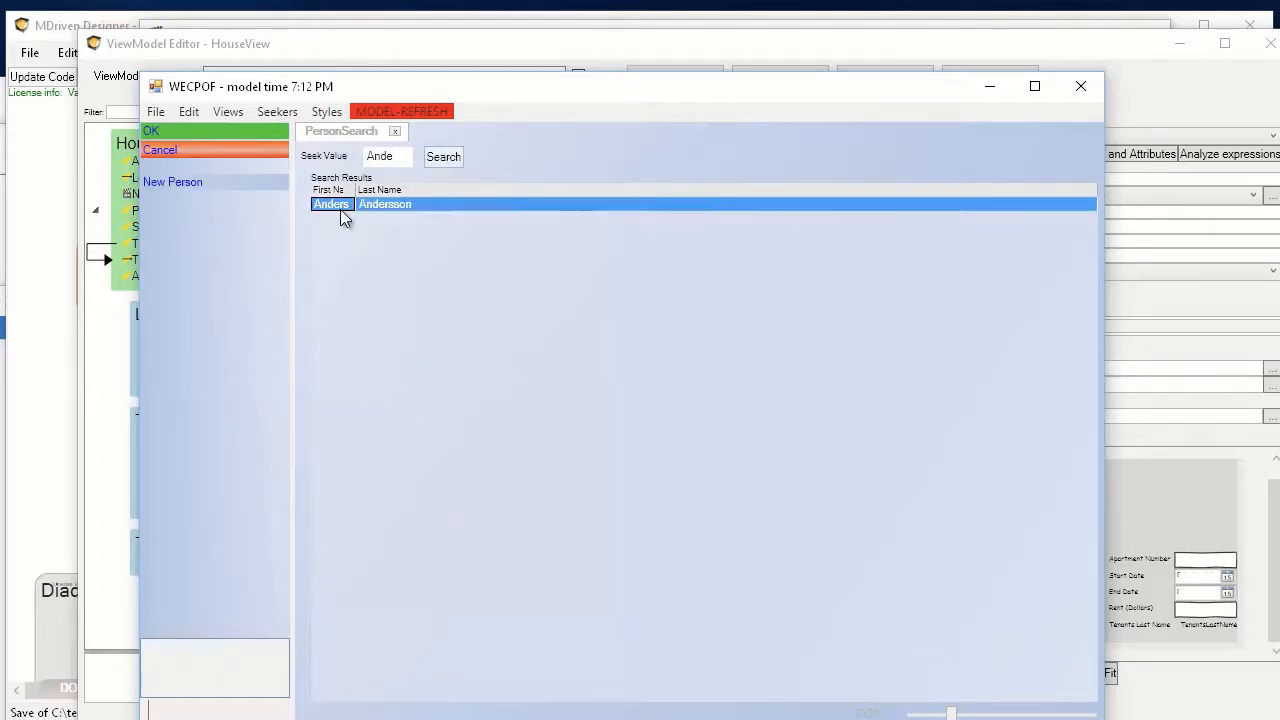
pyautogui.click(170, 131)
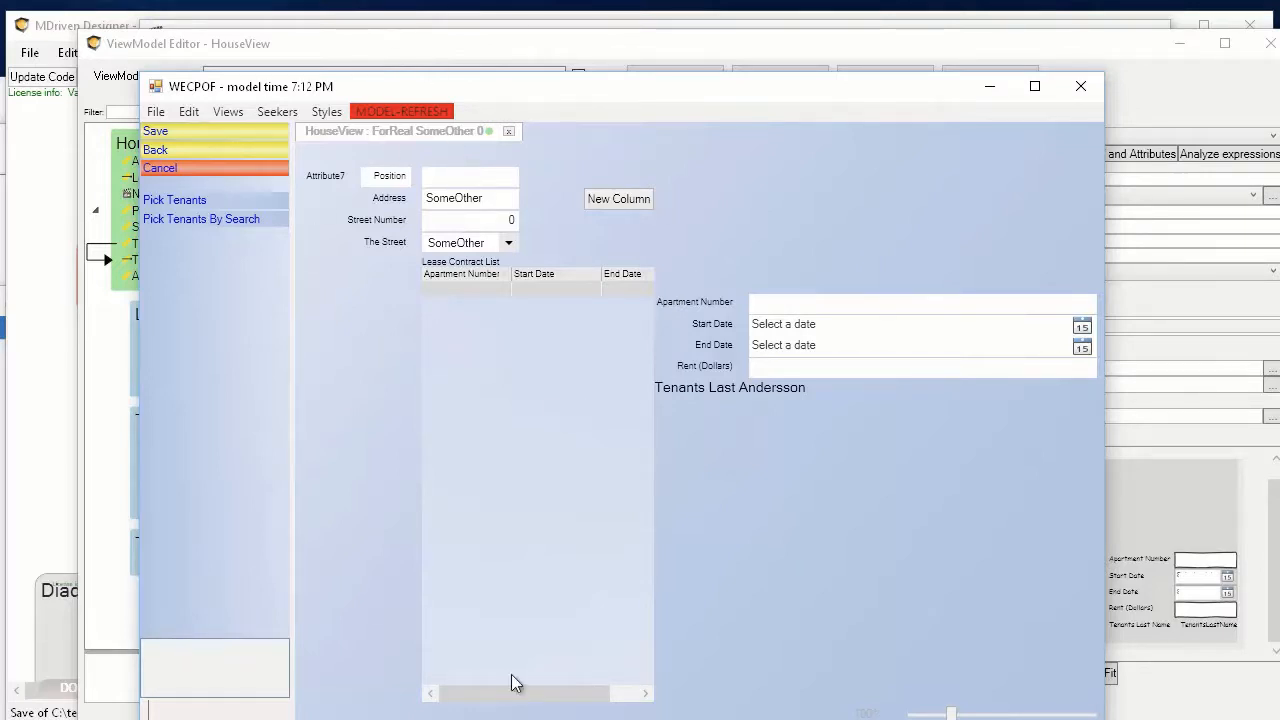
# Return to the HouseView editor and add a new column to the nested LeaseContractList ViewModel class.
pyautogui.click(413, 52)
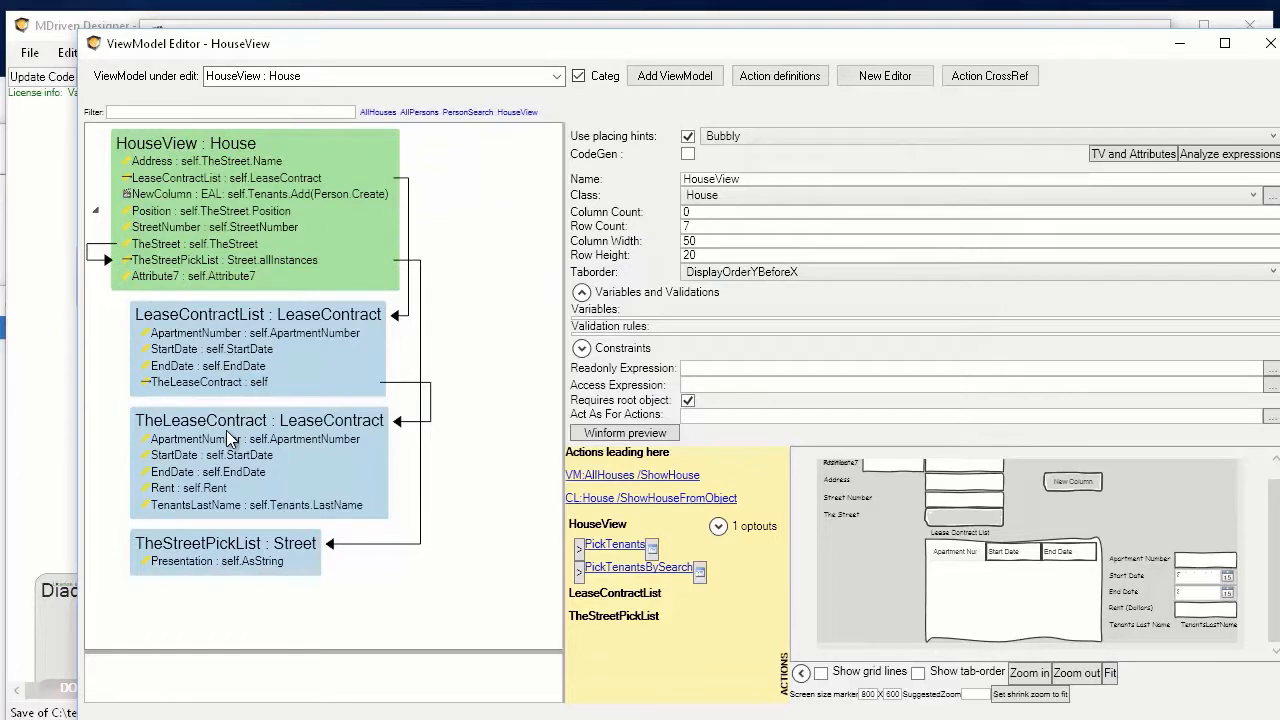
pyautogui.click(980, 582)
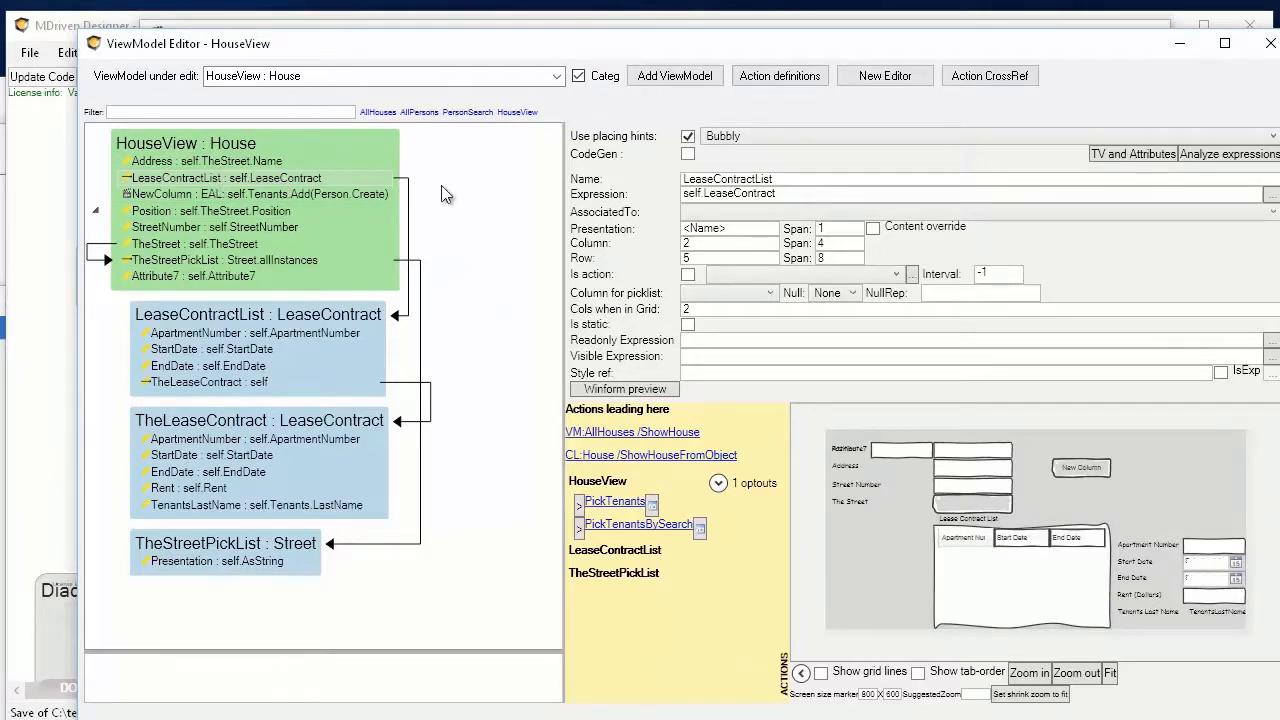
pyautogui.click(187, 386)
pyautogui.rightClick(187, 386)
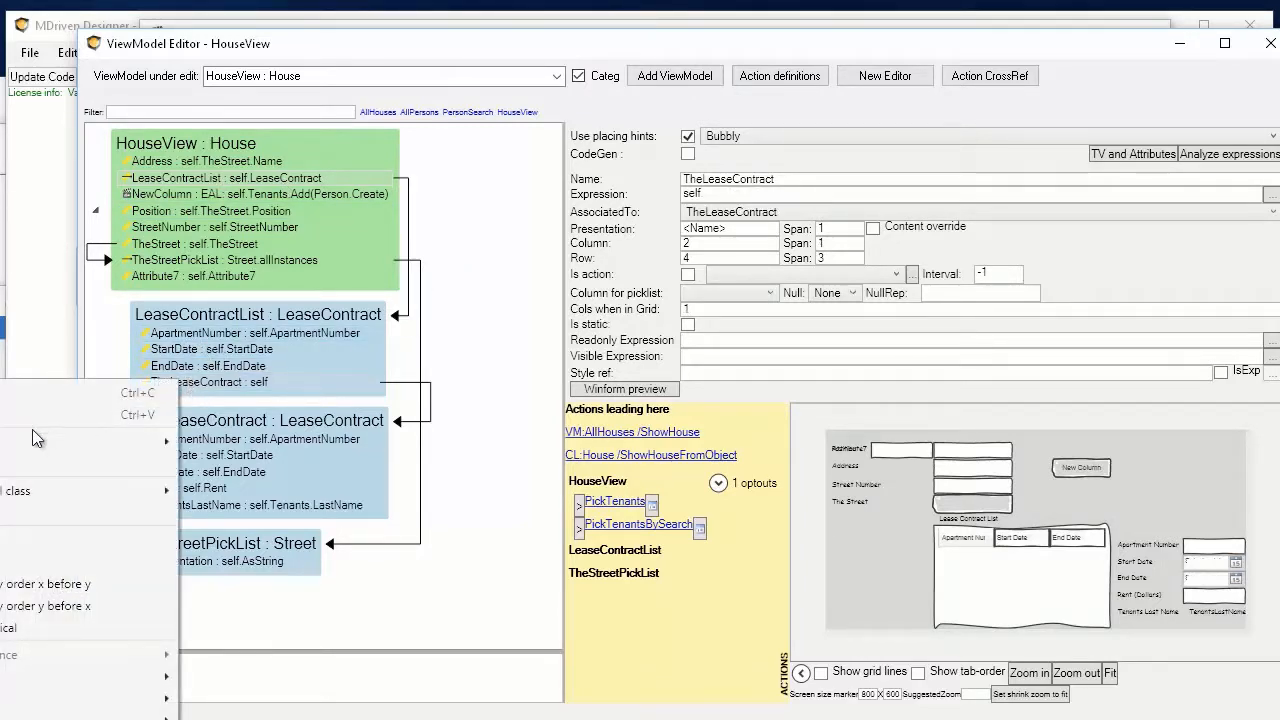
pyautogui.click(422, 43)
pyautogui.moveTo(513, 37); pyautogui.dragTo(740, 67)
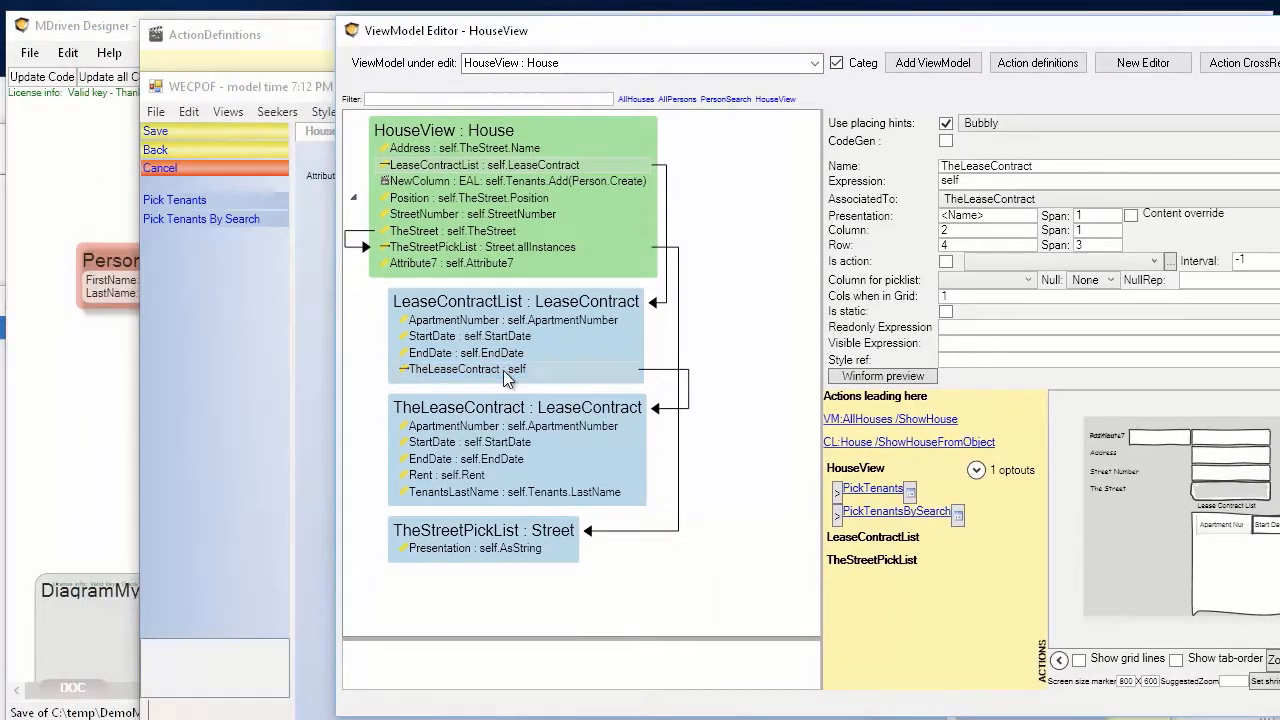
pyautogui.rightClick(503, 370)
pyautogui.moveTo(341, 432)
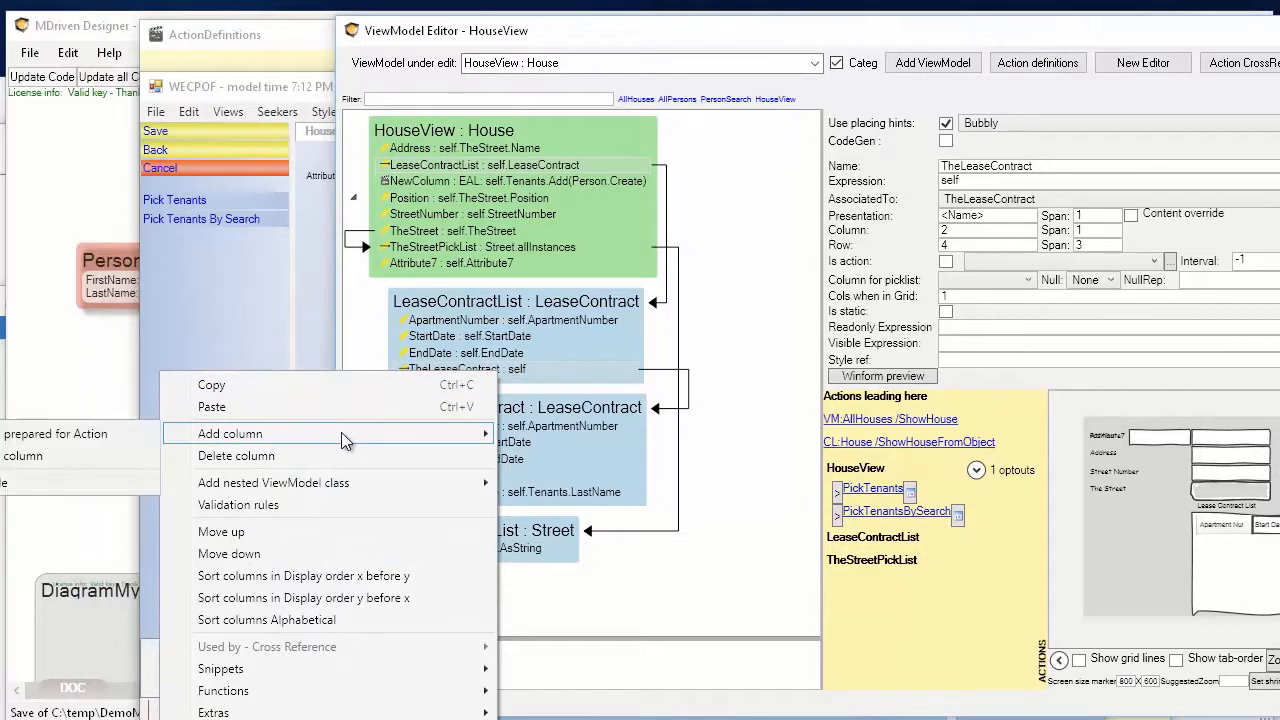
pyautogui.click(52, 456)
pyautogui.click(449, 388)
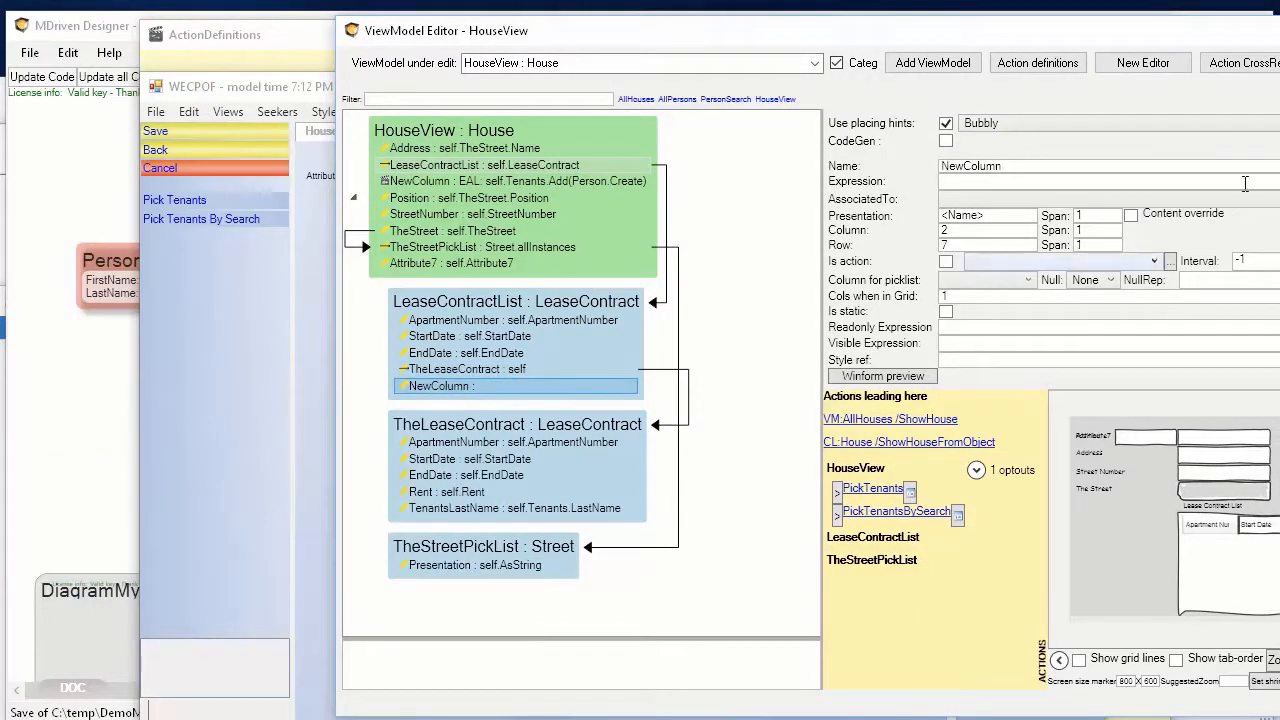
# Open the new column's expression in the OCL editor and build self.Tenants.FirstName.
pyautogui.click(1107, 182)
pyautogui.moveTo(1090, 31); pyautogui.dragTo(782, 52)
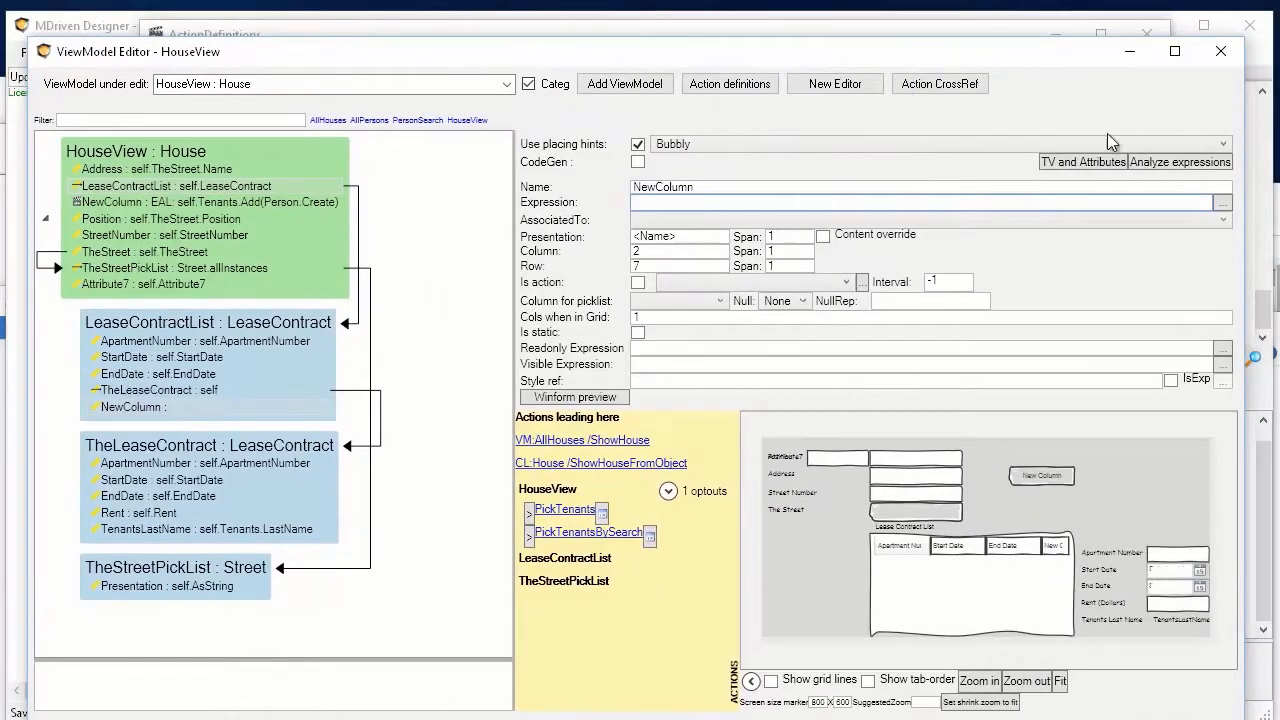
pyautogui.click(1222, 202)
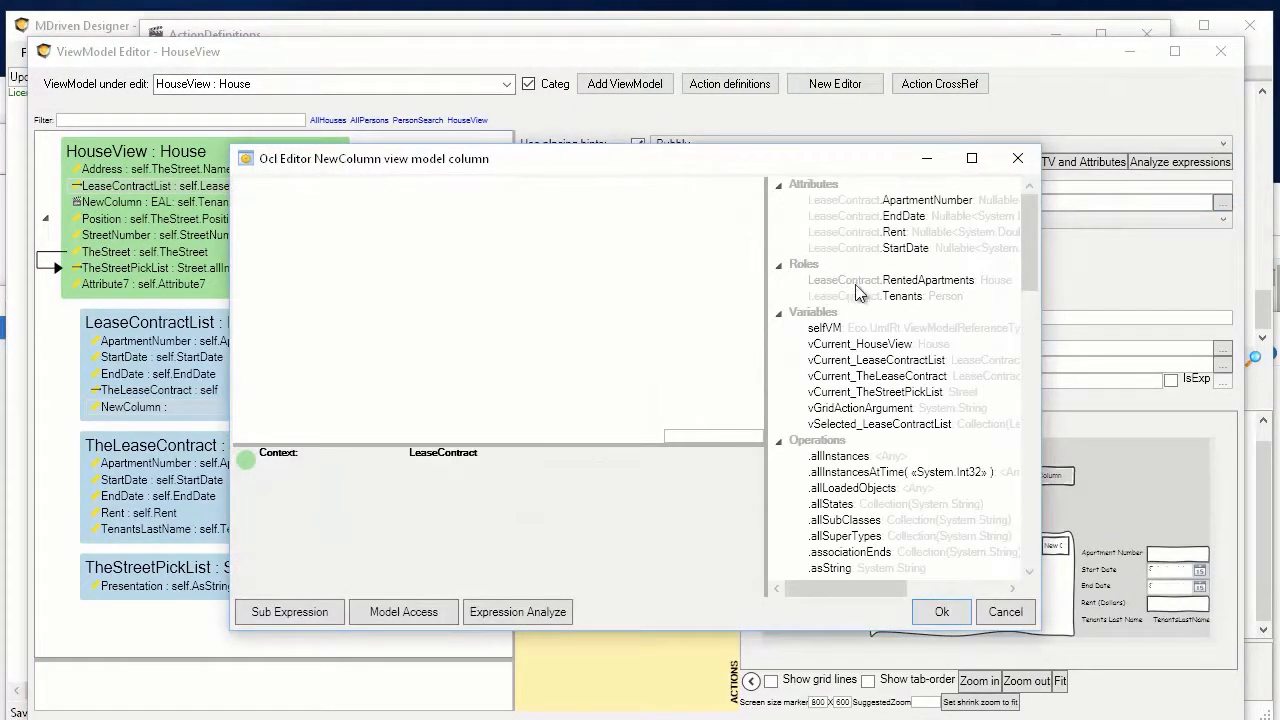
pyautogui.doubleClick(902, 296)
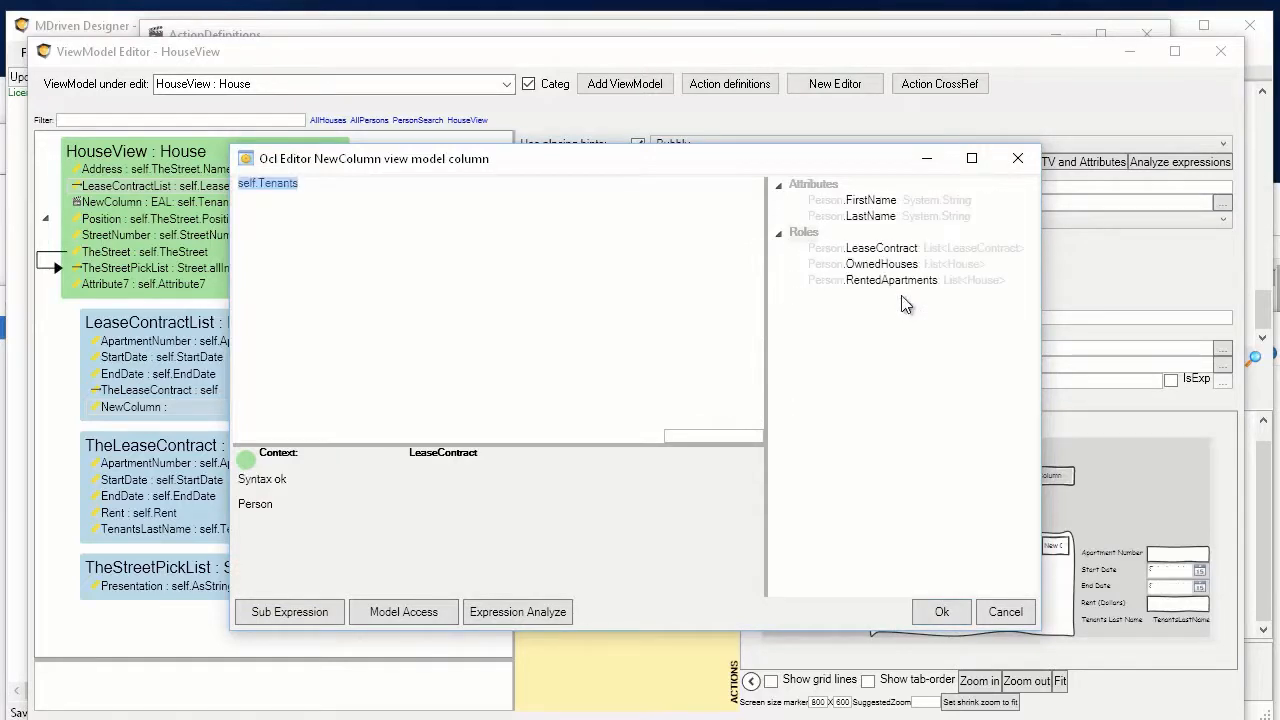
pyautogui.doubleClick(872, 201)
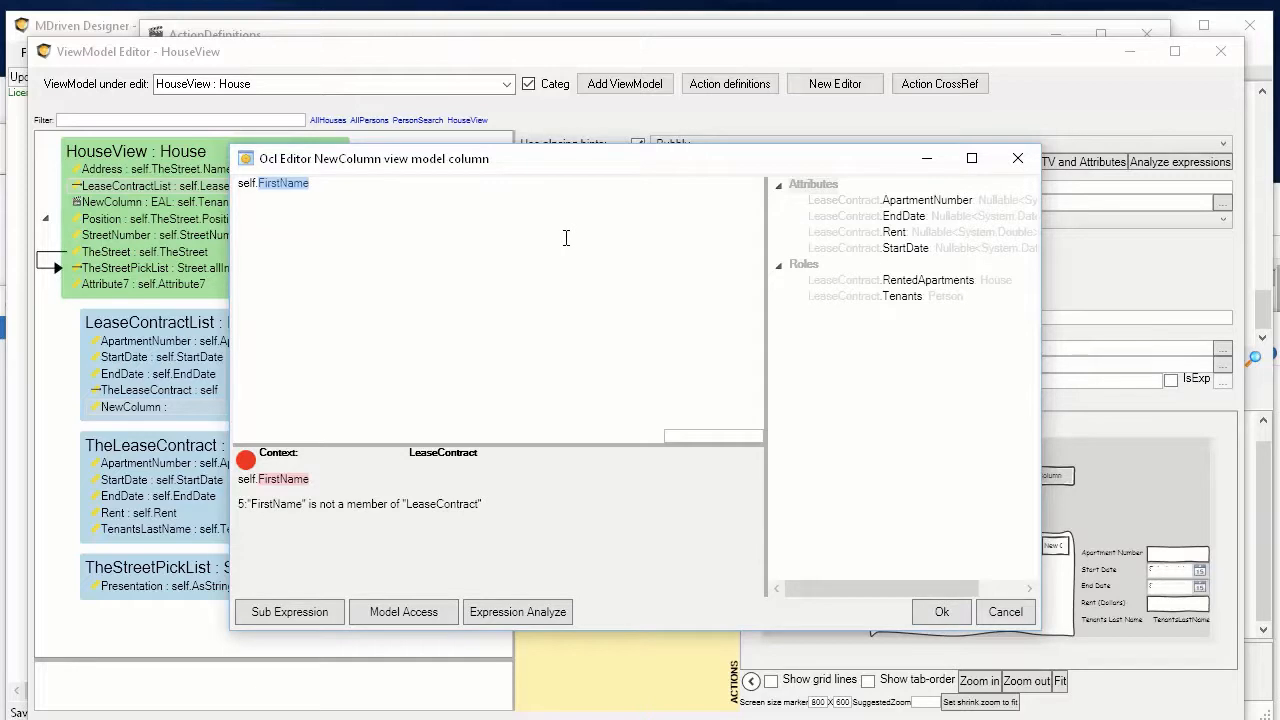
pyautogui.hotkey('ctrl', 'z')
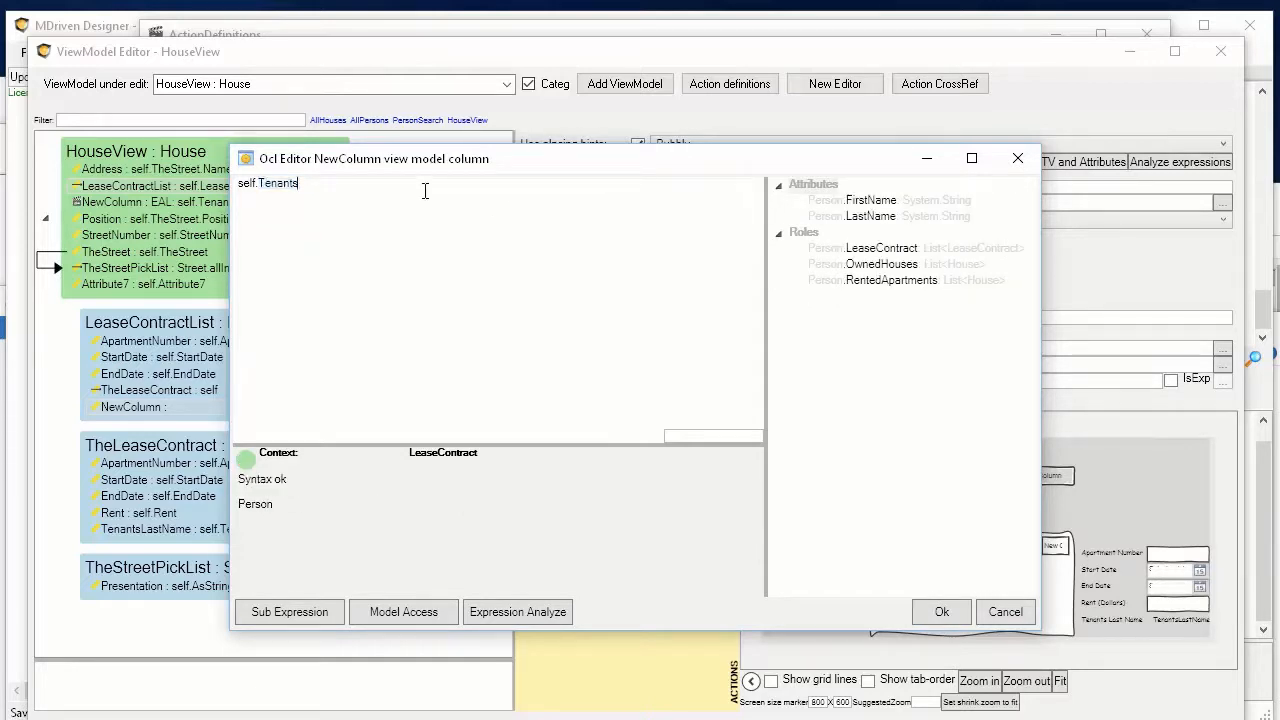
pyautogui.doubleClick(873, 201)
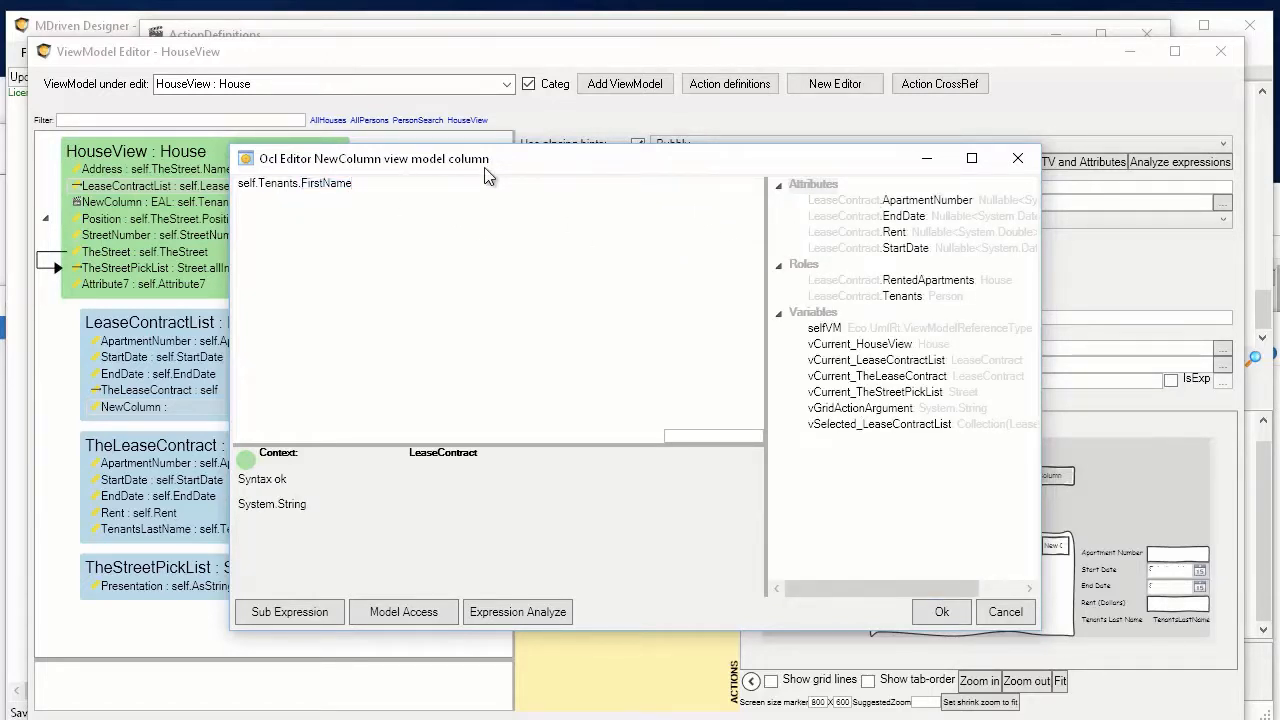
# Extend the expression with +' '+ followed by a copy of self.Tenants.FirstName.
pyautogui.write('+')
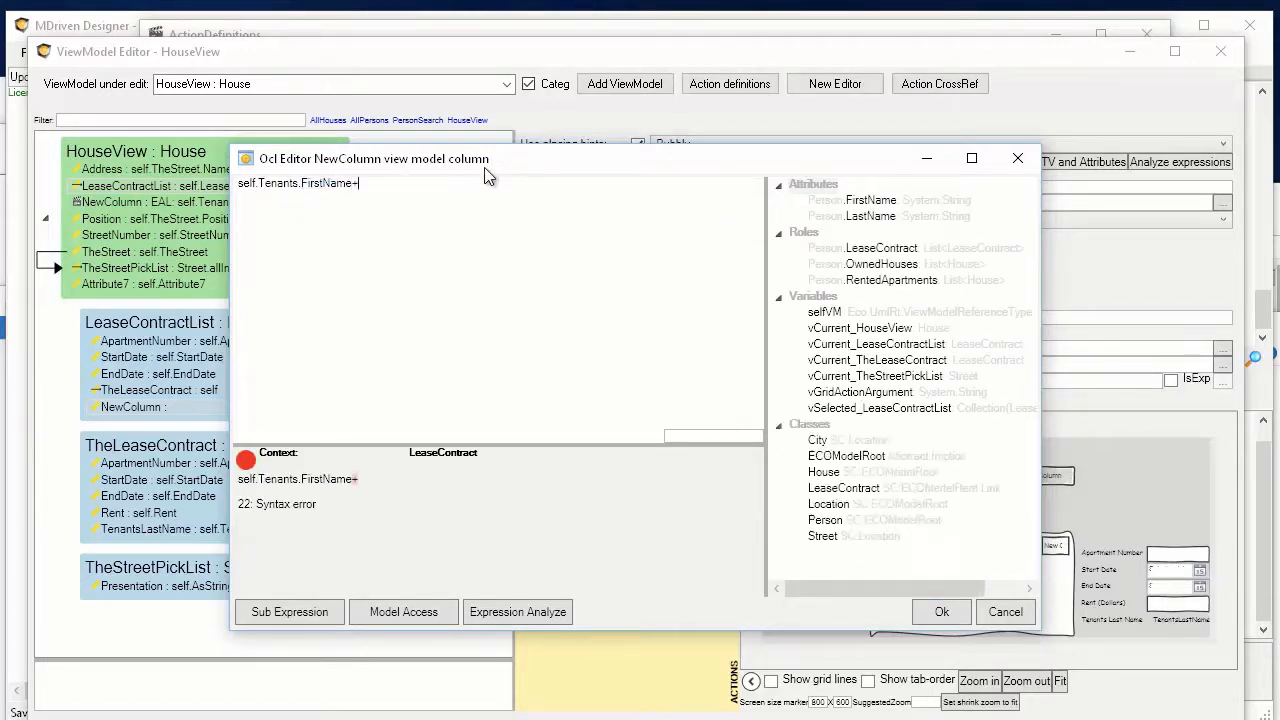
pyautogui.write("'")
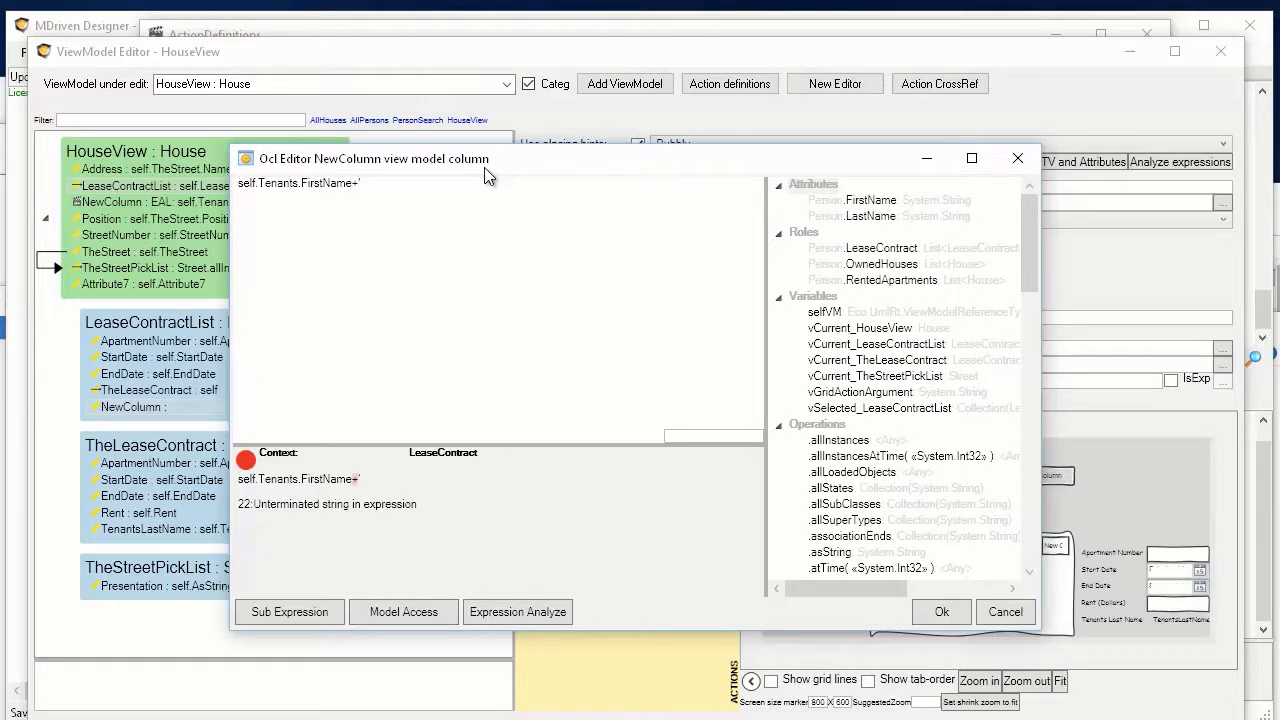
pyautogui.write(" '")
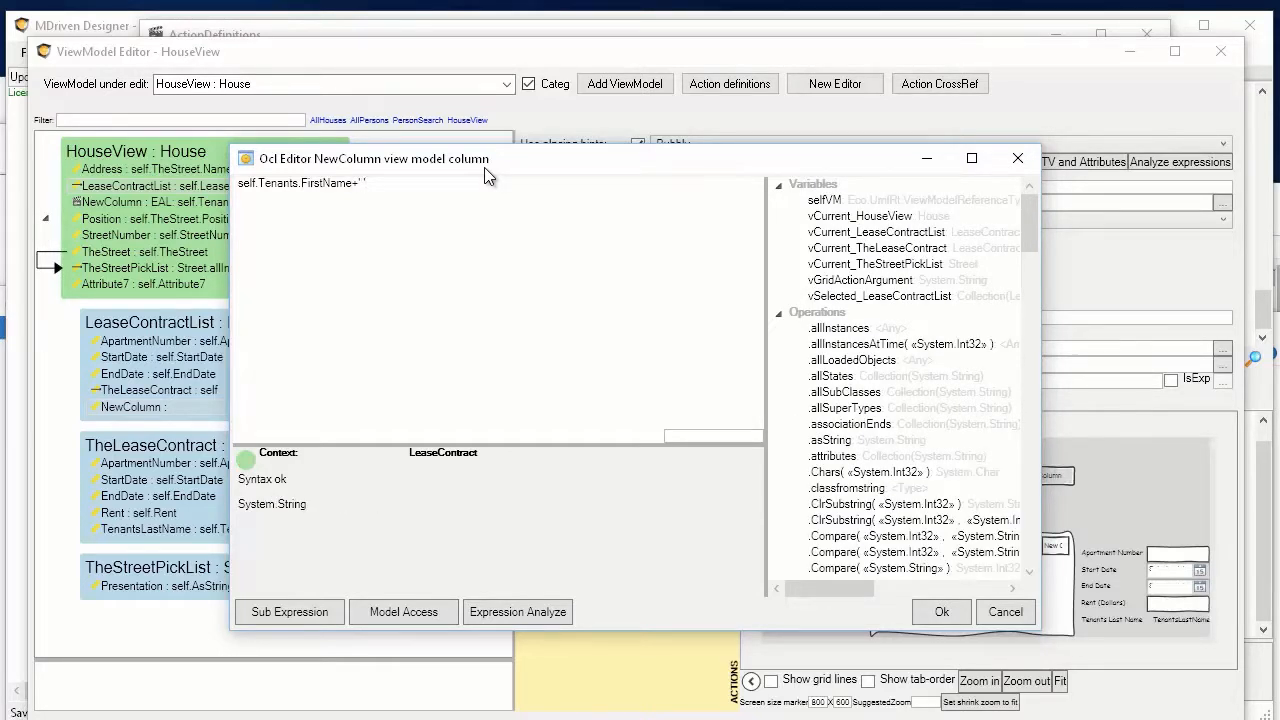
pyautogui.write('+')
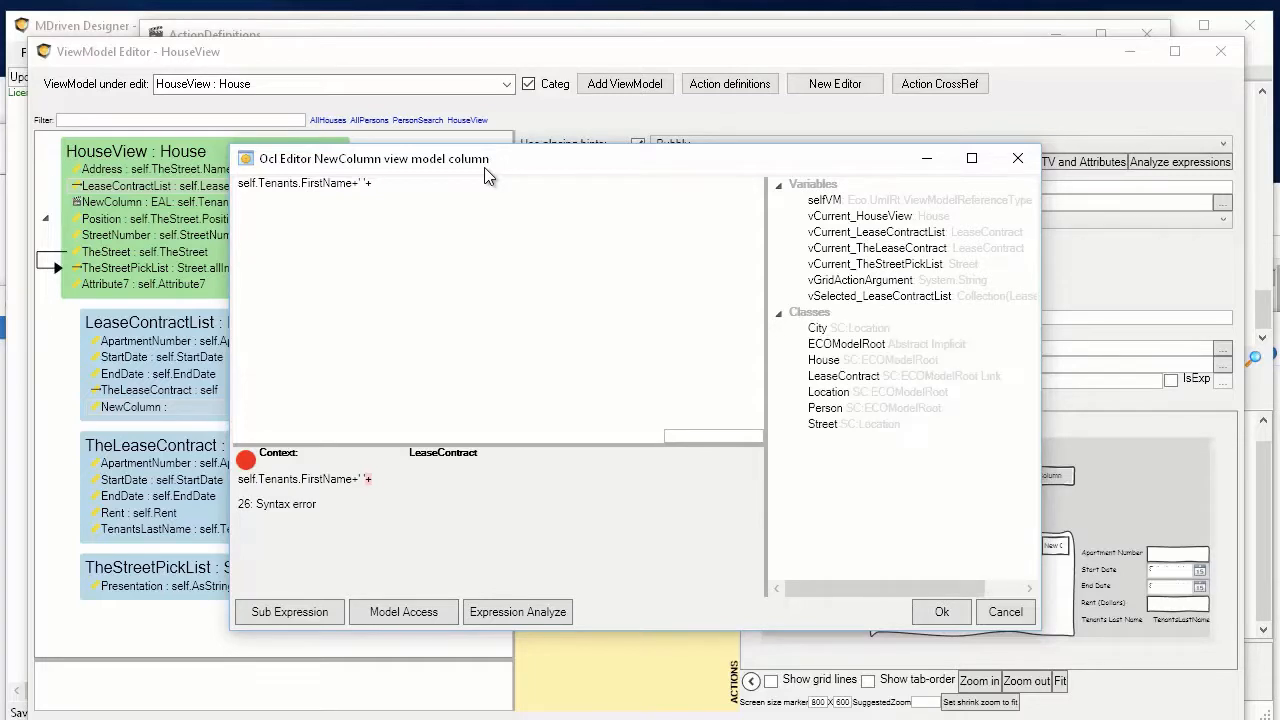
pyautogui.press('Left')
pyautogui.press('Left')
pyautogui.press('Left')
pyautogui.hotkey('ctrl', 'shift', 'Left')
pyautogui.hotkey('ctrl', 'shift', 'Left')
pyautogui.hotkey('ctrl', 'shift', 'Left')
pyautogui.hotkey('ctrl', 'shift', 'Left')
pyautogui.hotkey('ctrl', 'shift', 'Left')
pyautogui.hotkey('ctrl', 'c')
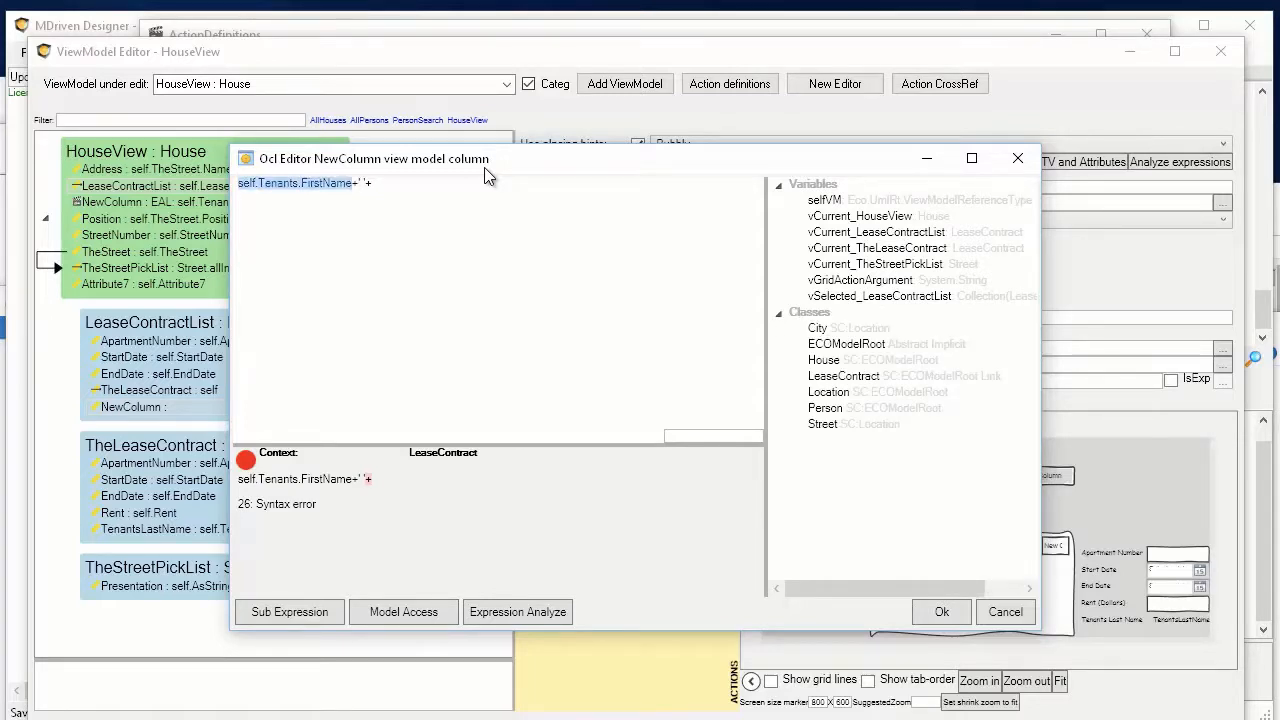
pyautogui.hotkey('ctrl', 'Right')
pyautogui.hotkey('ctrl', 'Right')
pyautogui.hotkey('ctrl', 'v')
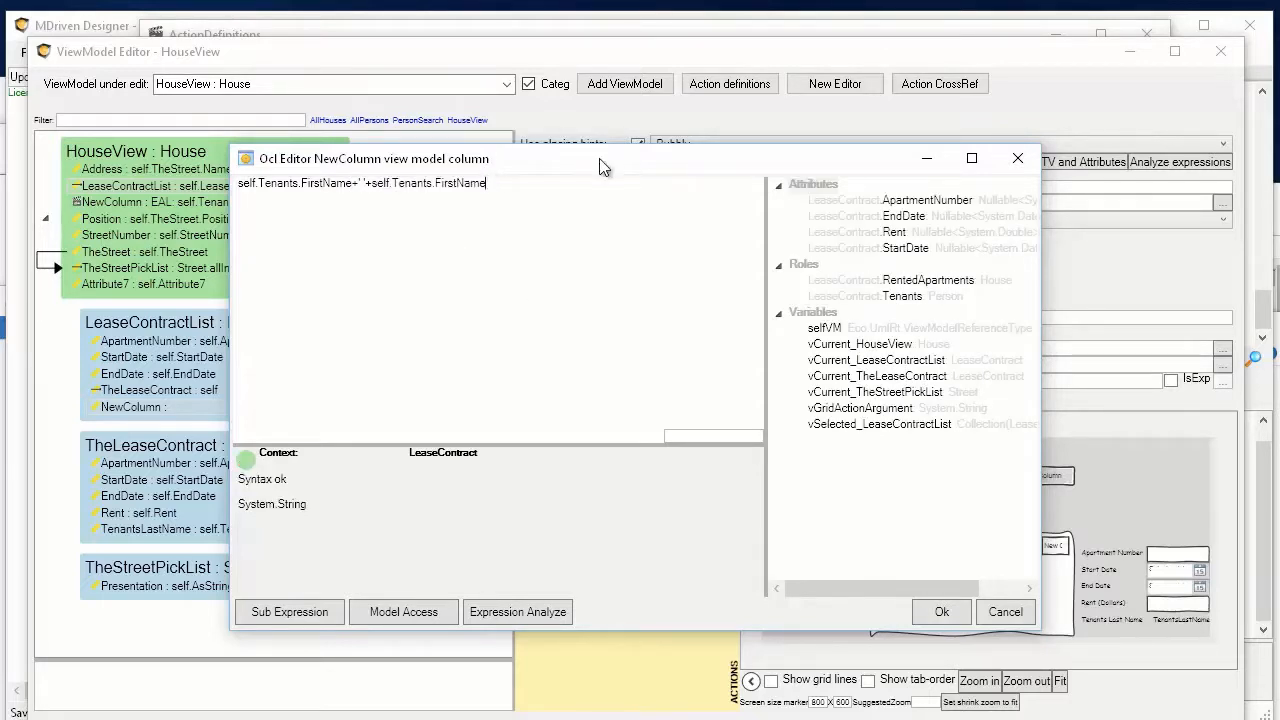
# Change the second FirstName to LastName and accept the expression self.Tenants.FirstName+' '+self.Tenants.LastName.
pyautogui.moveTo(607, 162); pyautogui.dragTo(612, 156)
pyautogui.press('Left')
pyautogui.press('Left')
pyautogui.press('Left')
pyautogui.press('Left')
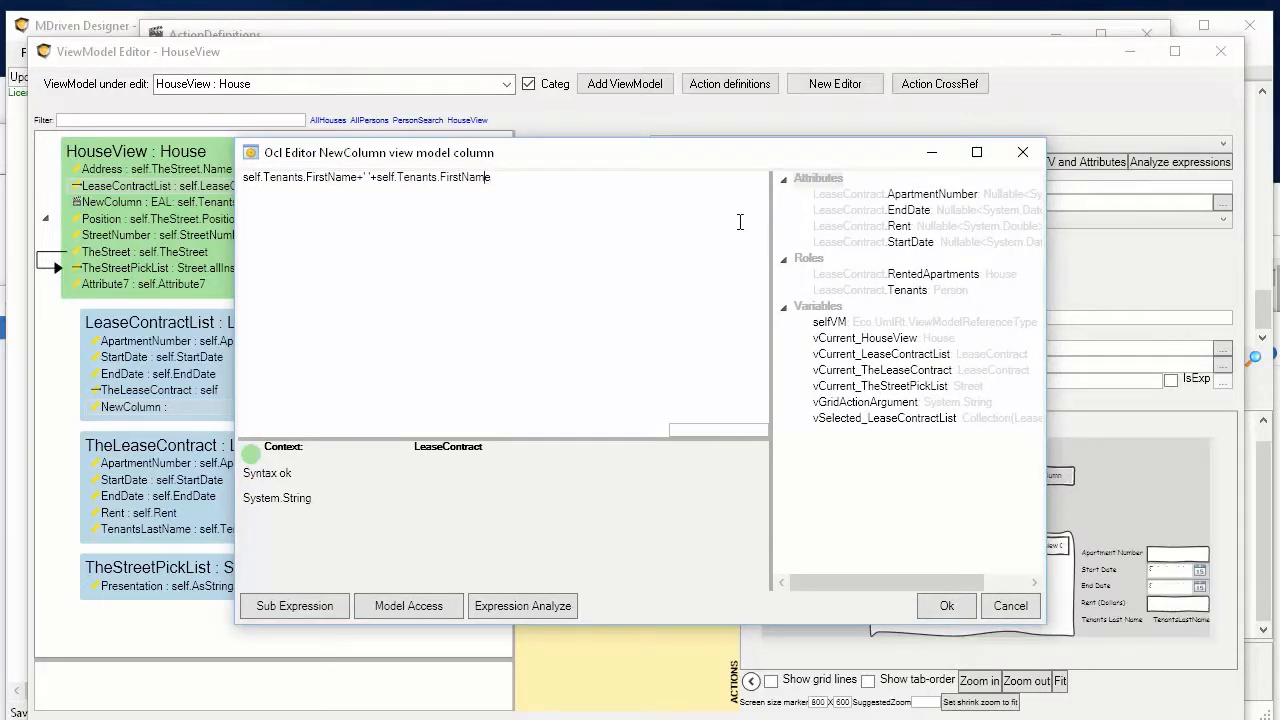
pyautogui.hotkey('ctrl', 'shift', 'Left')
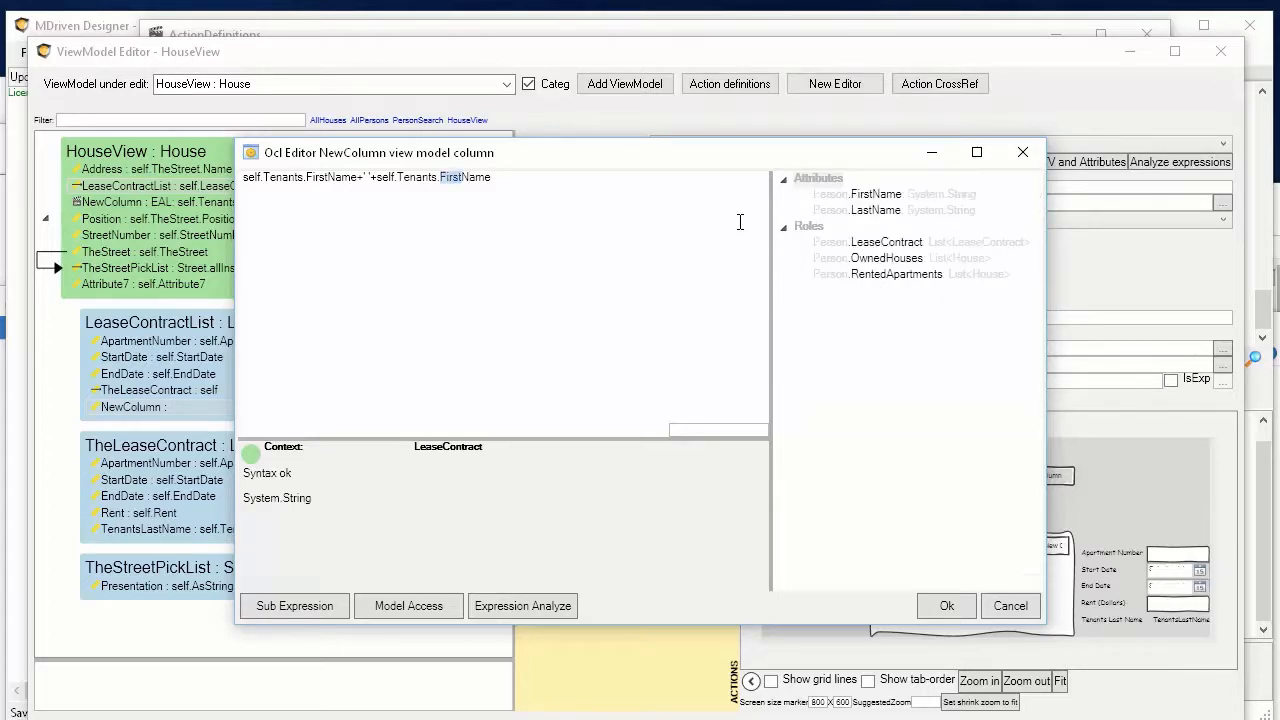
pyautogui.write('L')
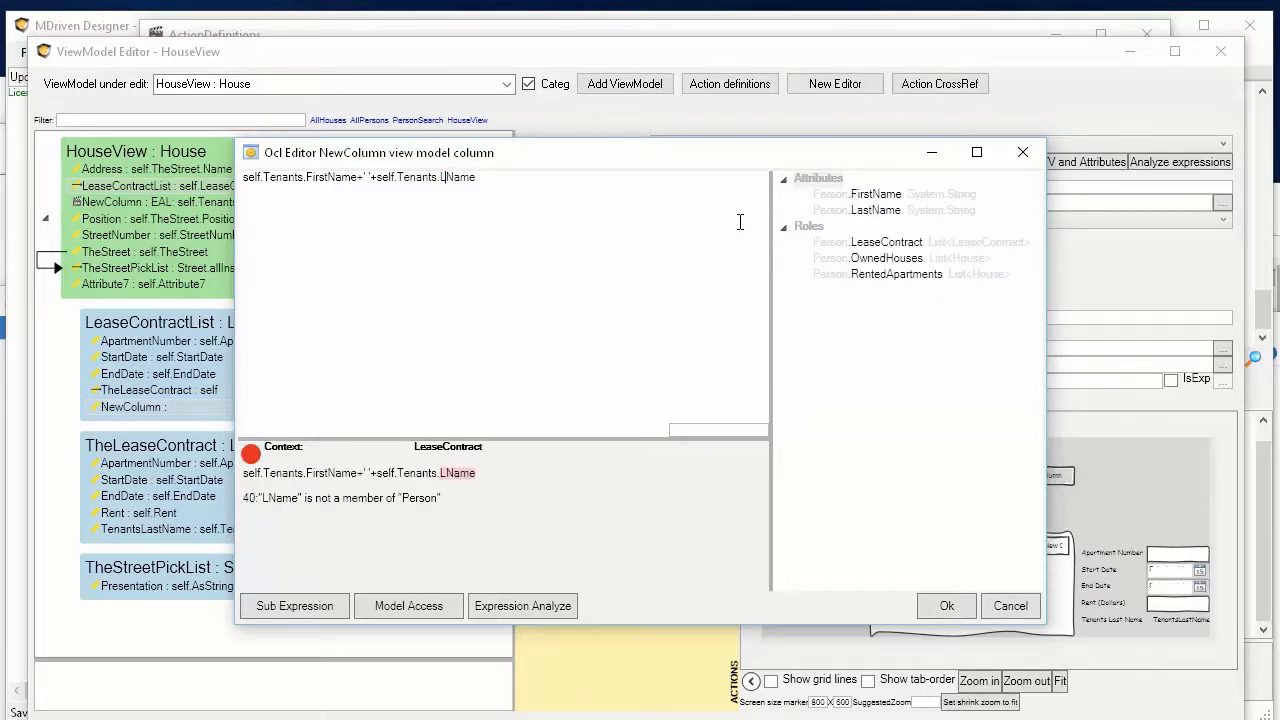
pyautogui.write('as')
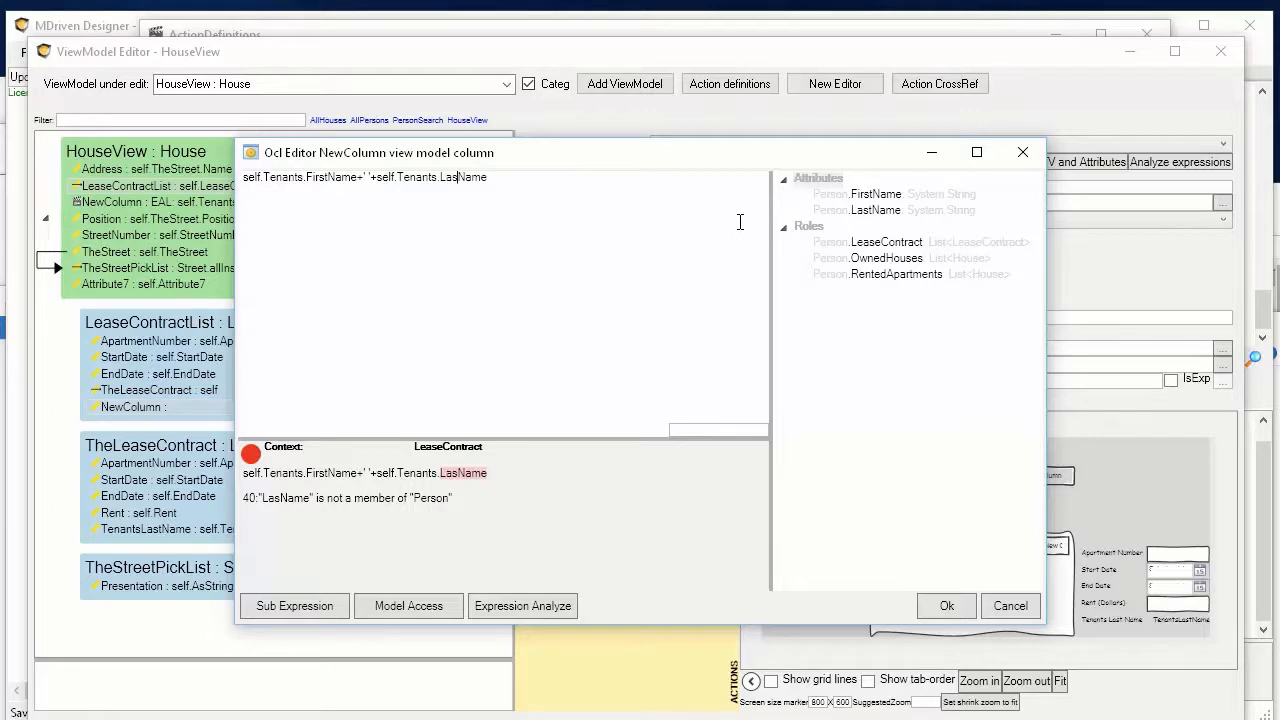
pyautogui.write('t')
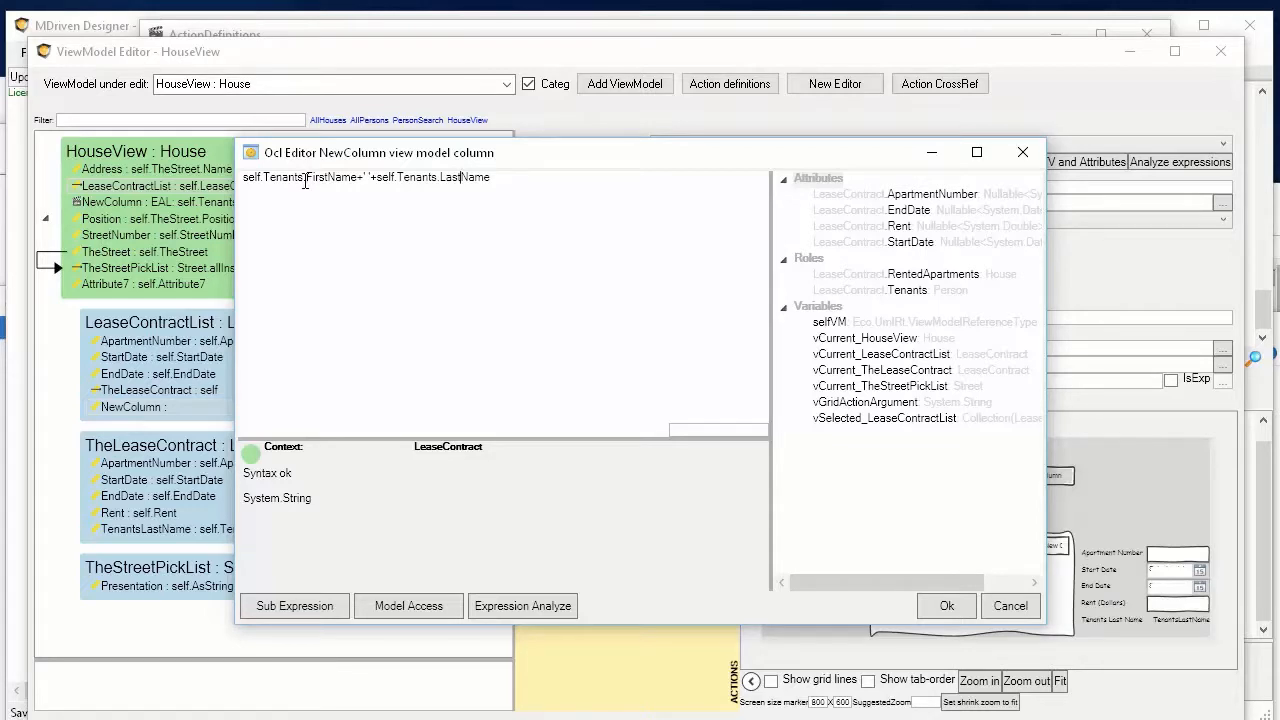
pyautogui.moveTo(518, 158); pyautogui.dragTo(588, 142)
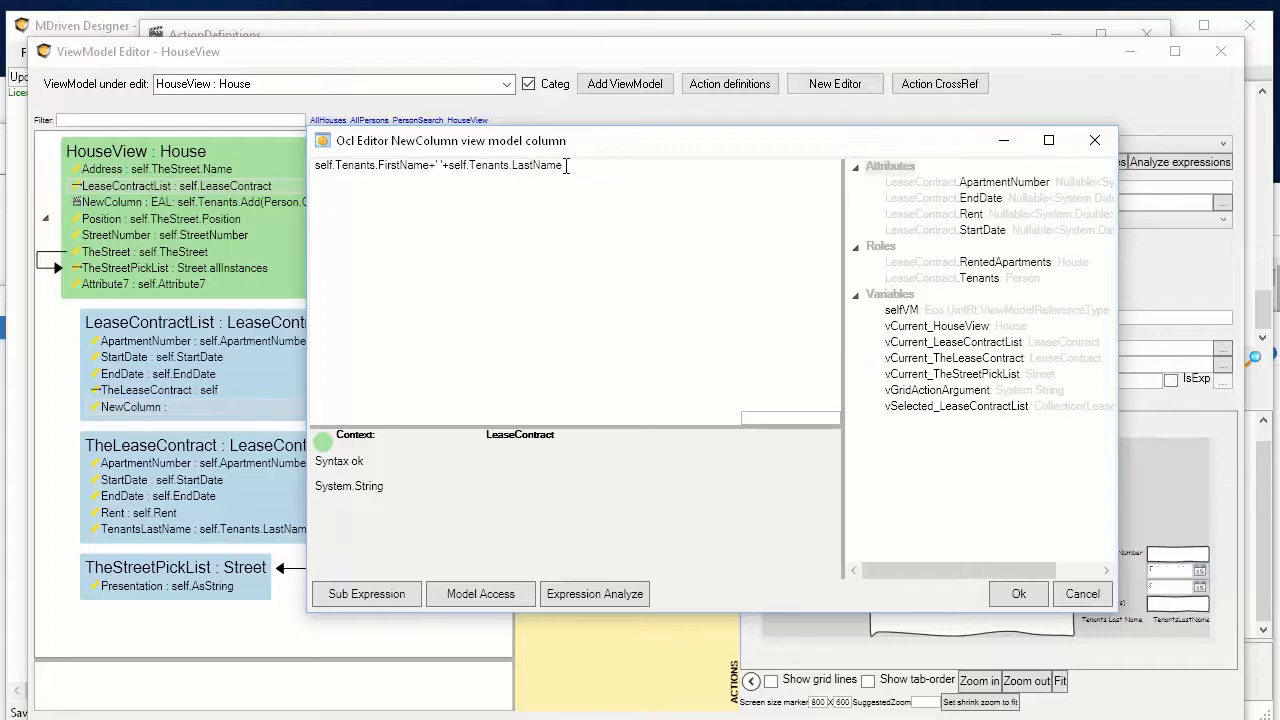
pyautogui.moveTo(566, 165); pyautogui.dragTo(271, 156)
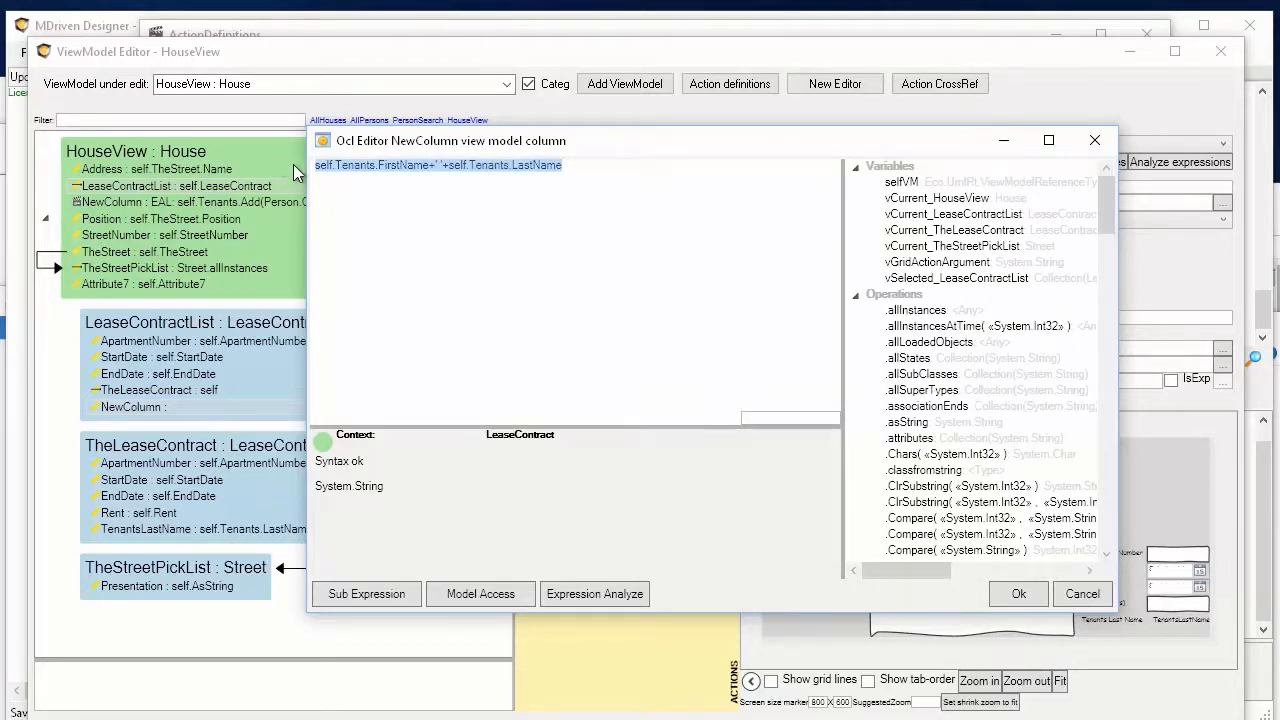
pyautogui.click(1028, 596)
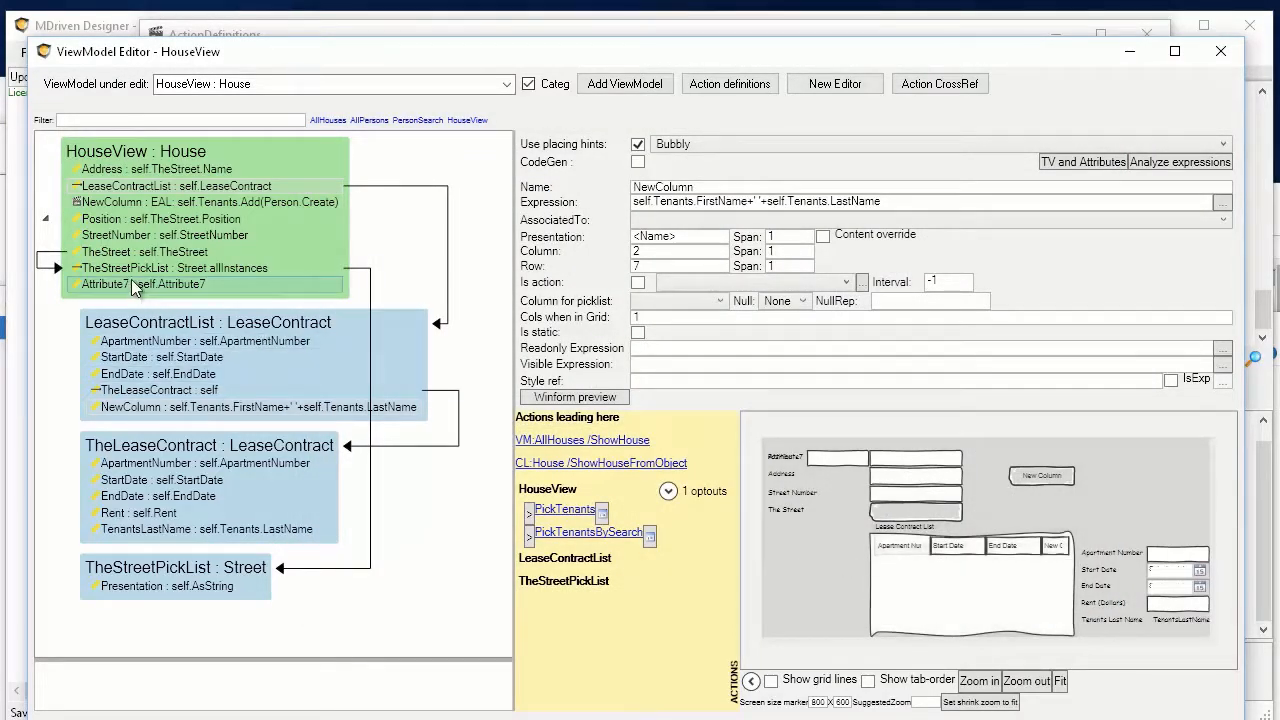
# Rename the new LeaseContractList column to TenantName.
pyautogui.click(730, 186)
pyautogui.doubleClick(730, 186)
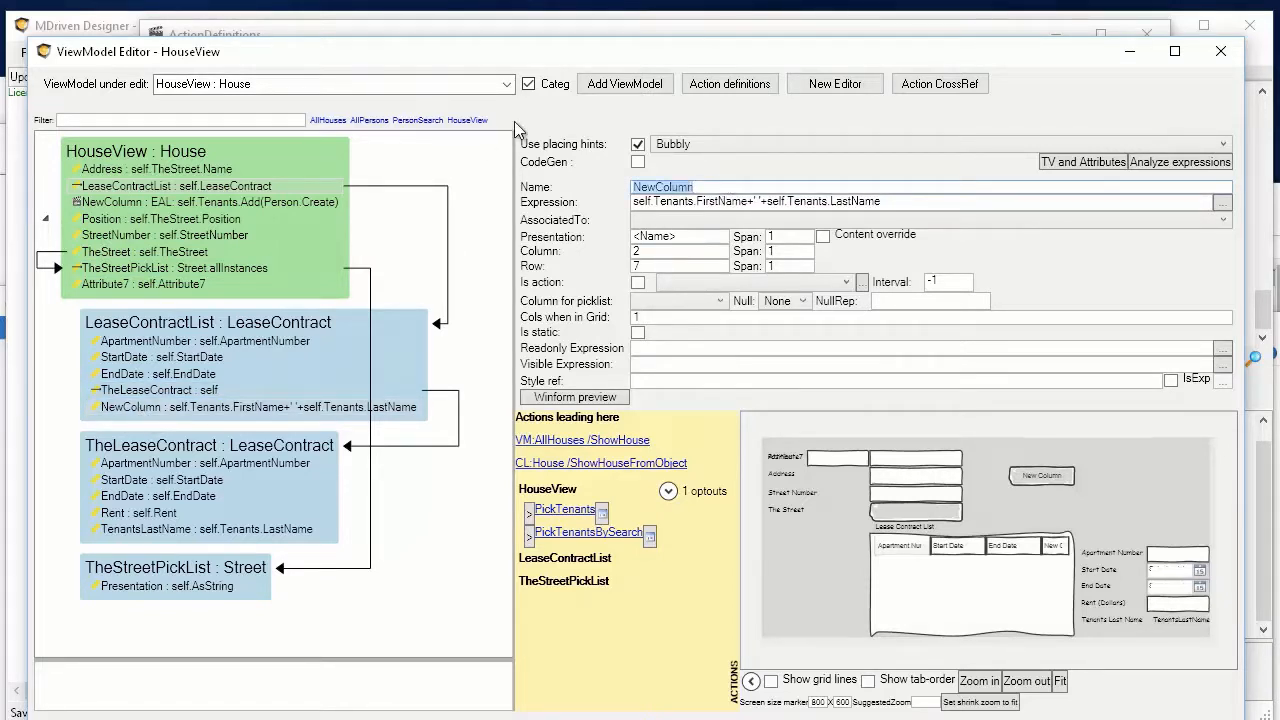
pyautogui.write('TenantName')
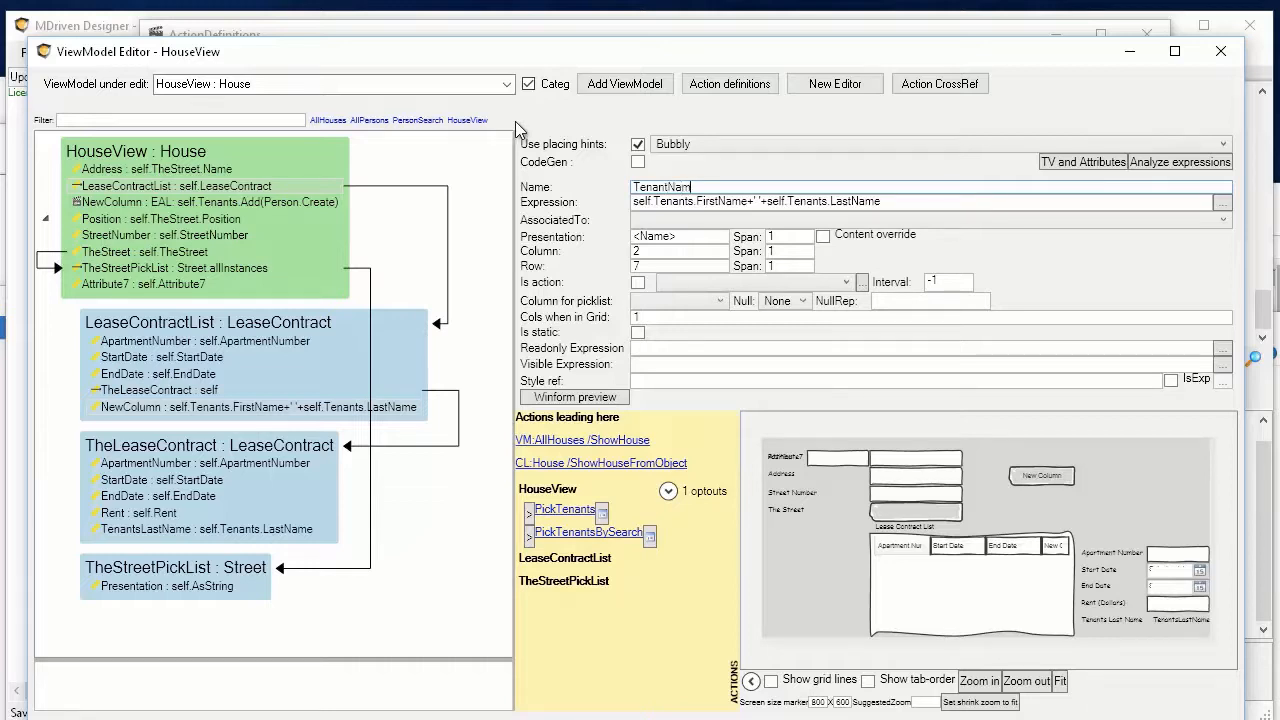
pyautogui.press('Tab')
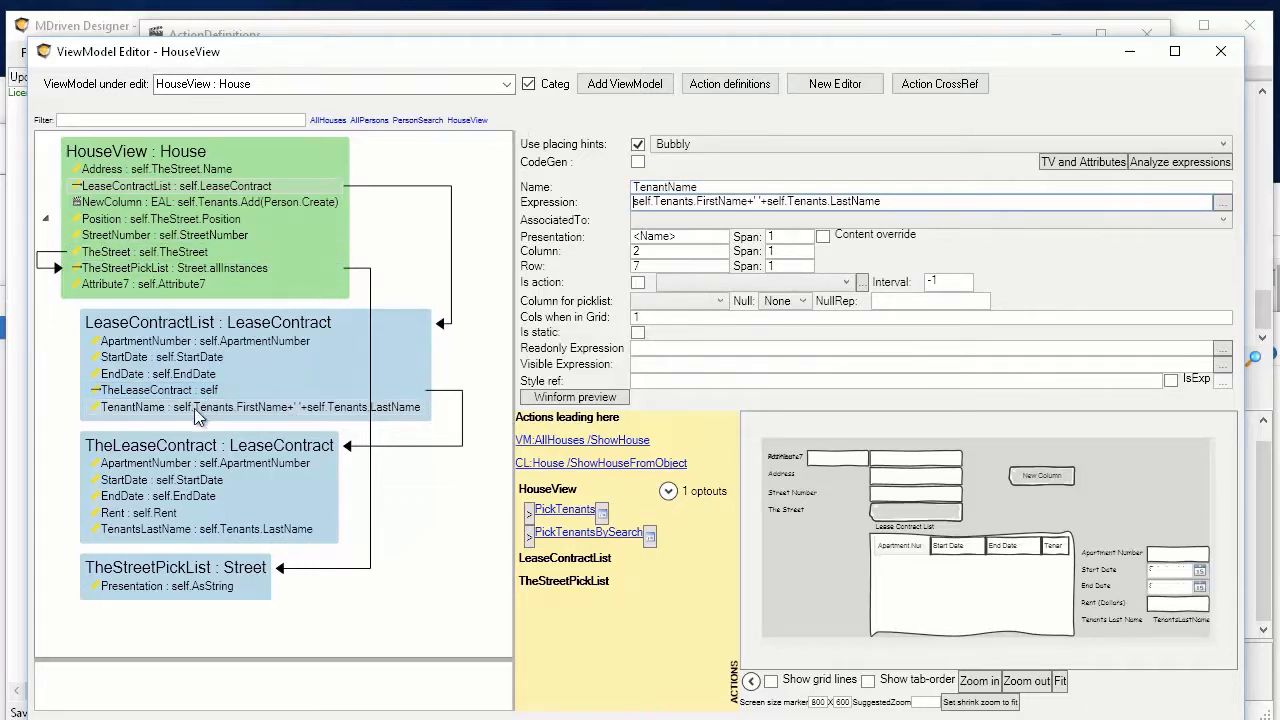
# Set the TenantName column to span 3 columns when in grid, and select the lease contract grid in the layout preview.
pyautogui.click(660, 317)
pyautogui.moveTo(658, 317); pyautogui.dragTo(605, 320)
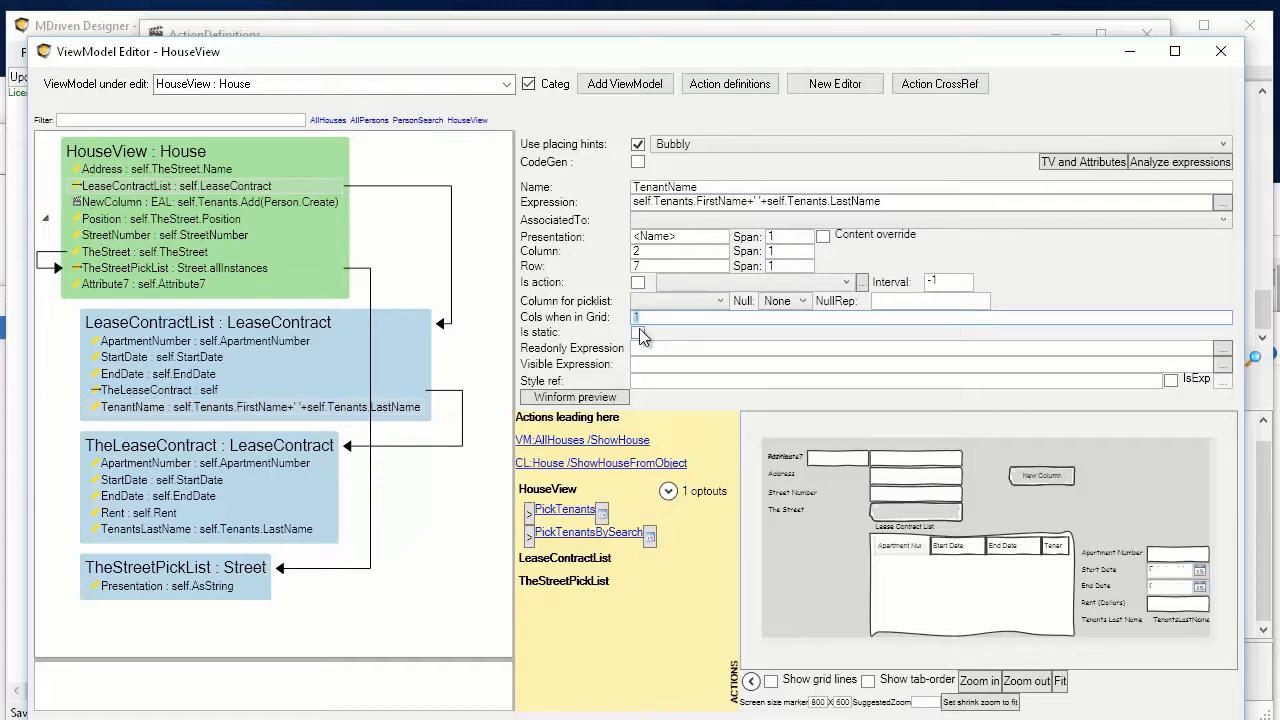
pyautogui.write('3')
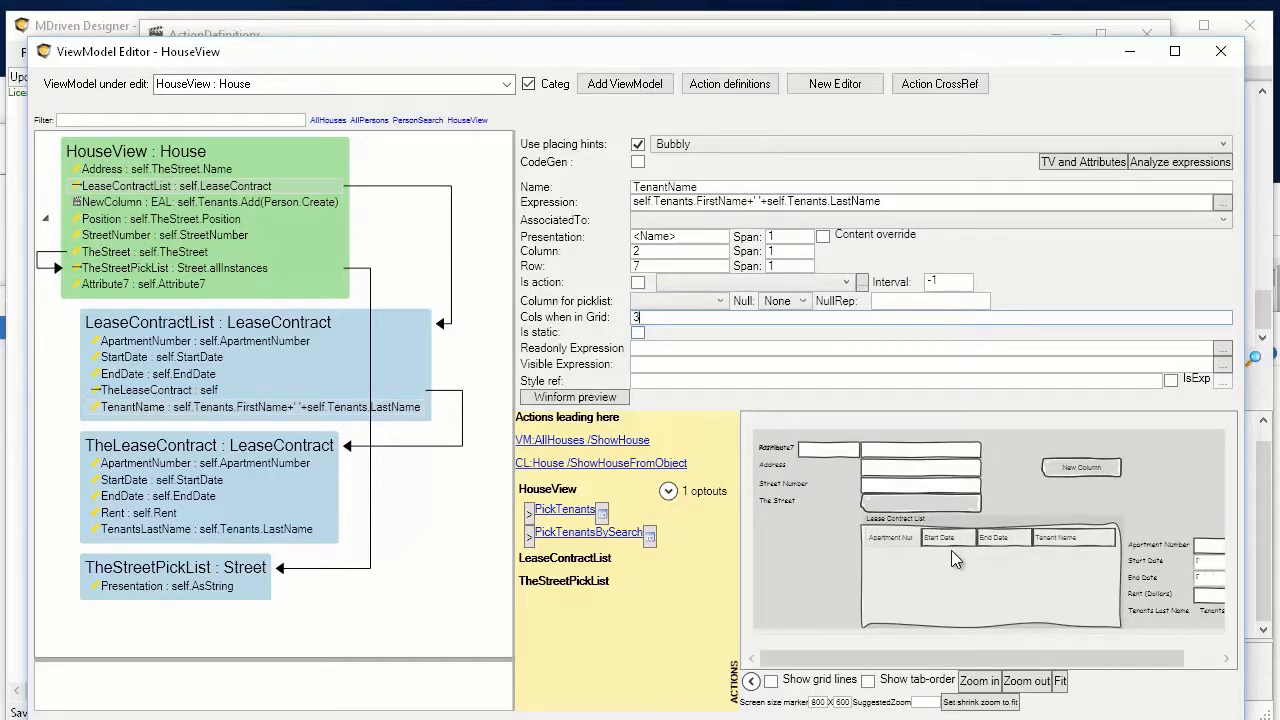
pyautogui.click(863, 624)
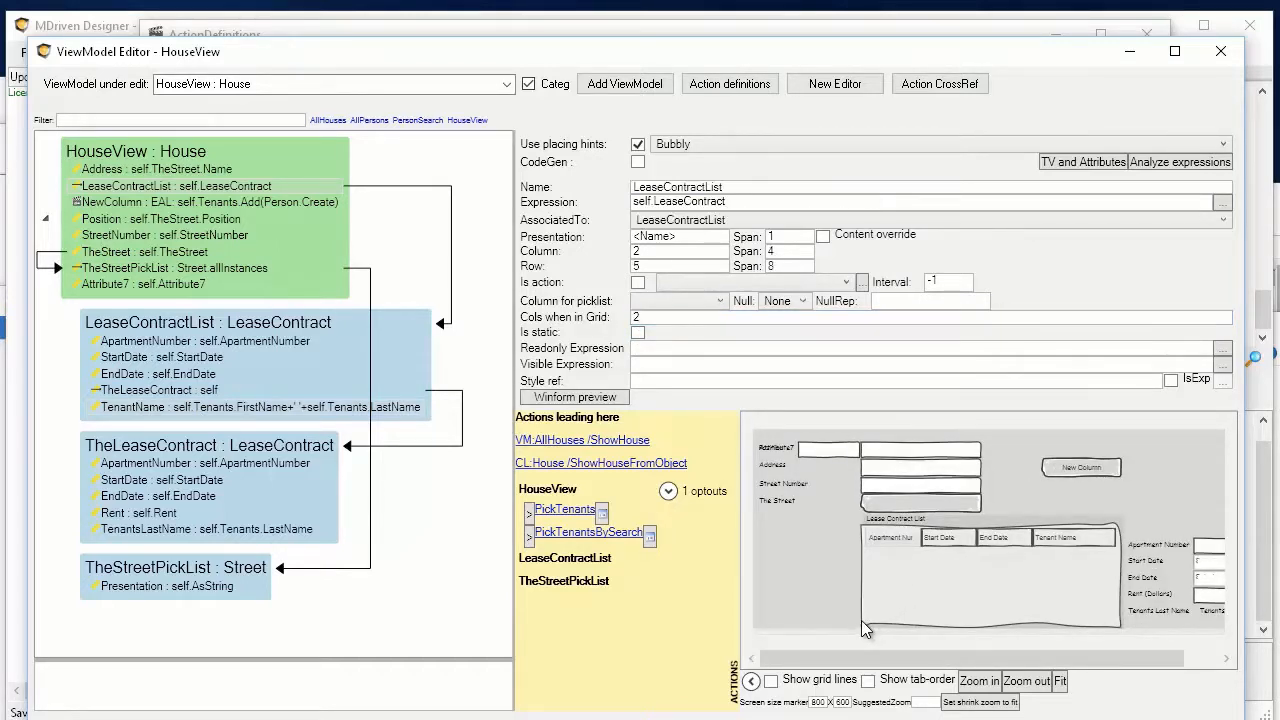
# Place the lease contract list at column 0, row 6, spanning 6 columns and 7 rows, and delete Attribute7 from HouseView.
pyautogui.moveTo(861, 621); pyautogui.dragTo(811, 604)
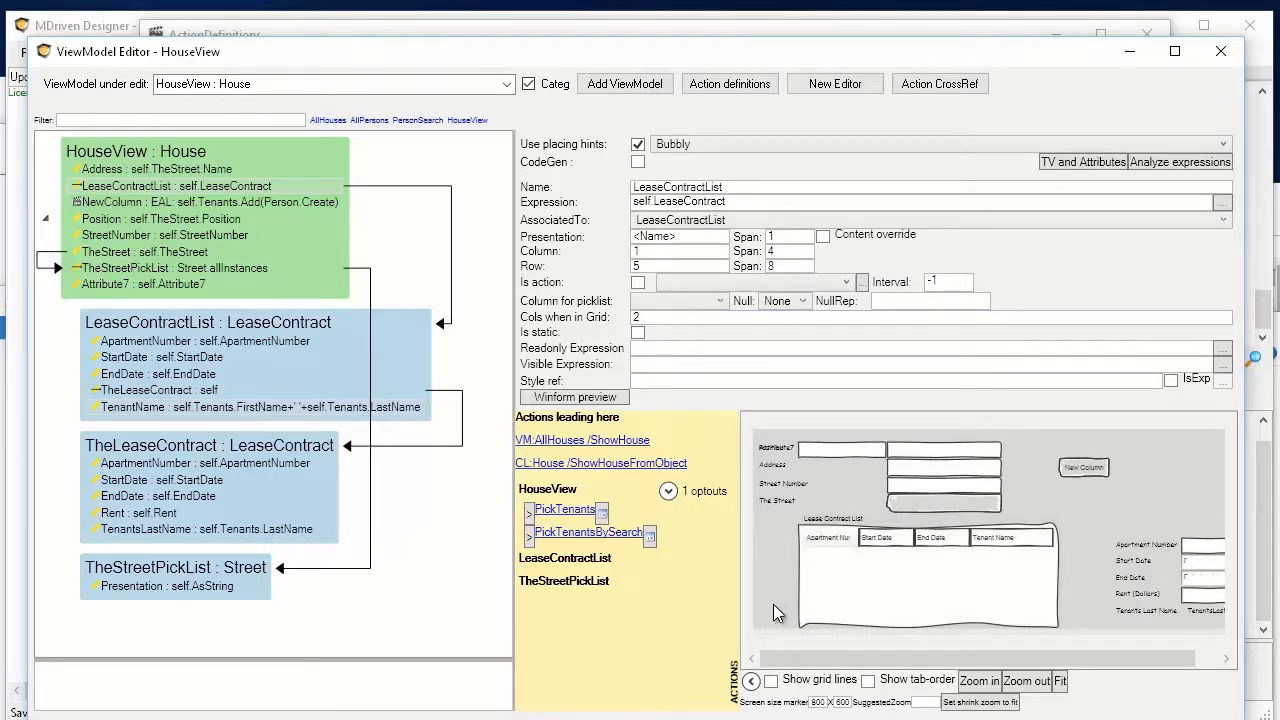
pyautogui.moveTo(1008, 629); pyautogui.dragTo(1098, 627)
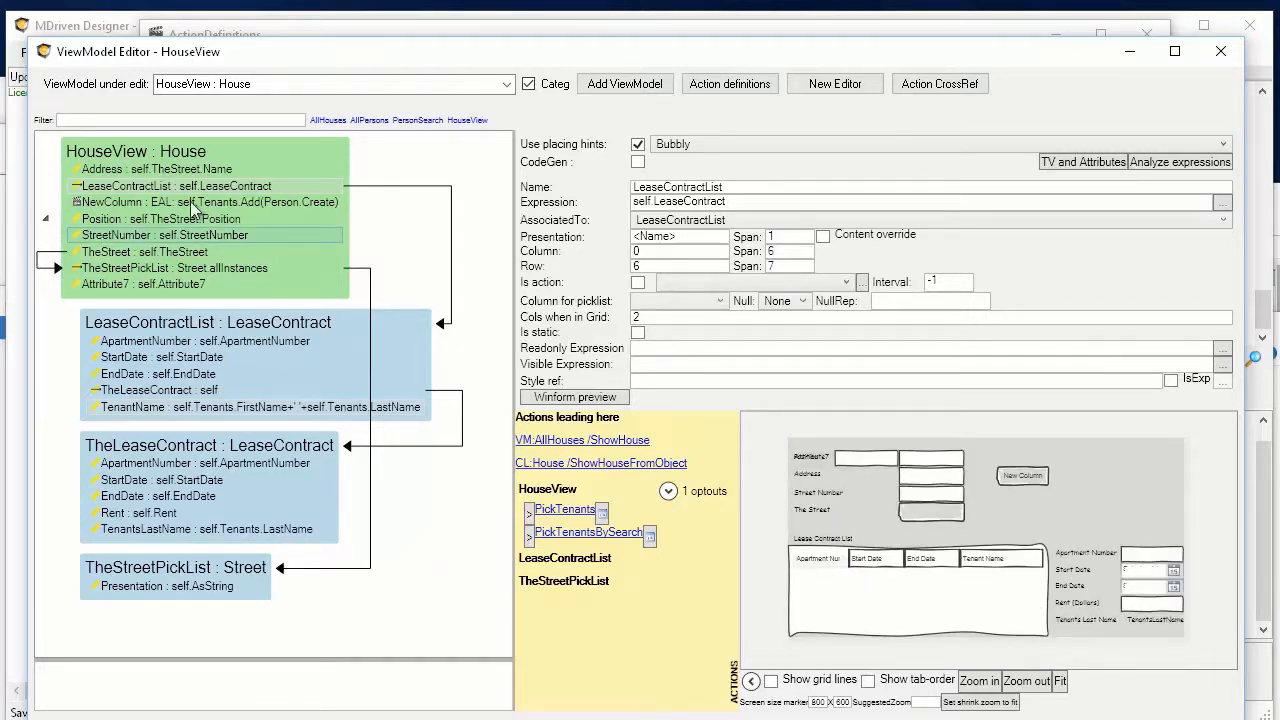
pyautogui.click(134, 284)
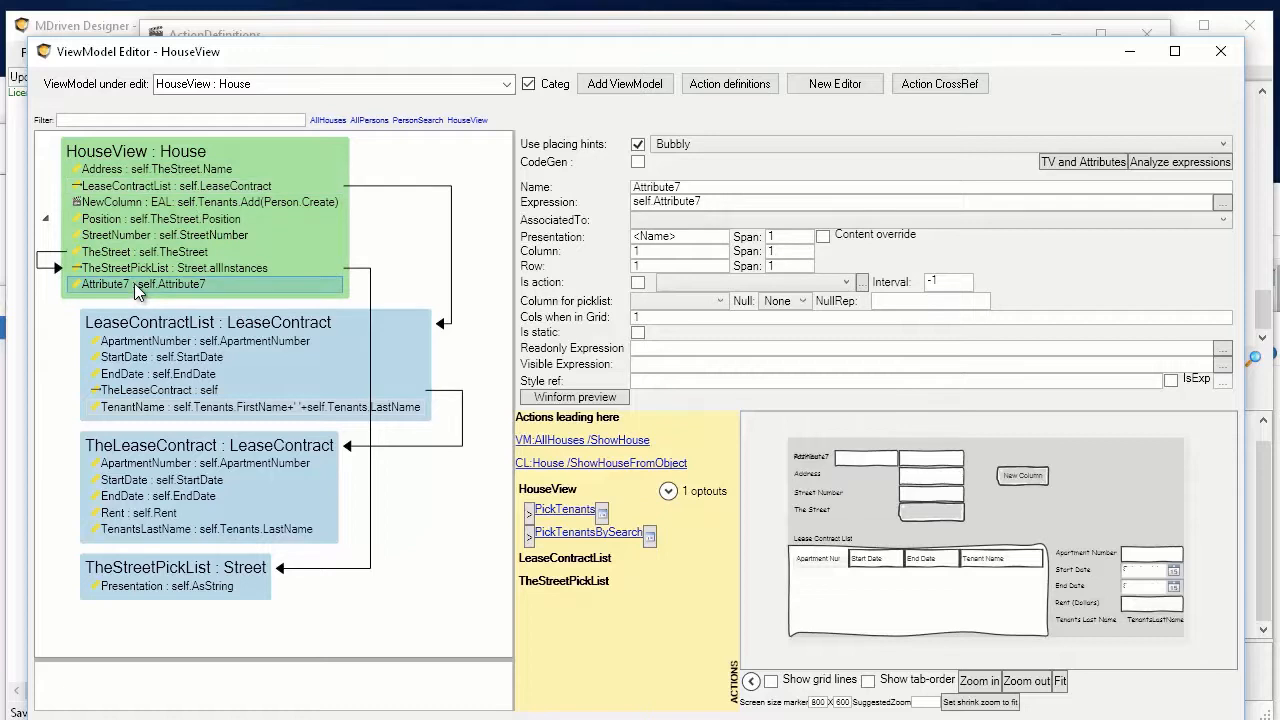
pyautogui.rightClick(134, 283)
pyautogui.click(60, 368)
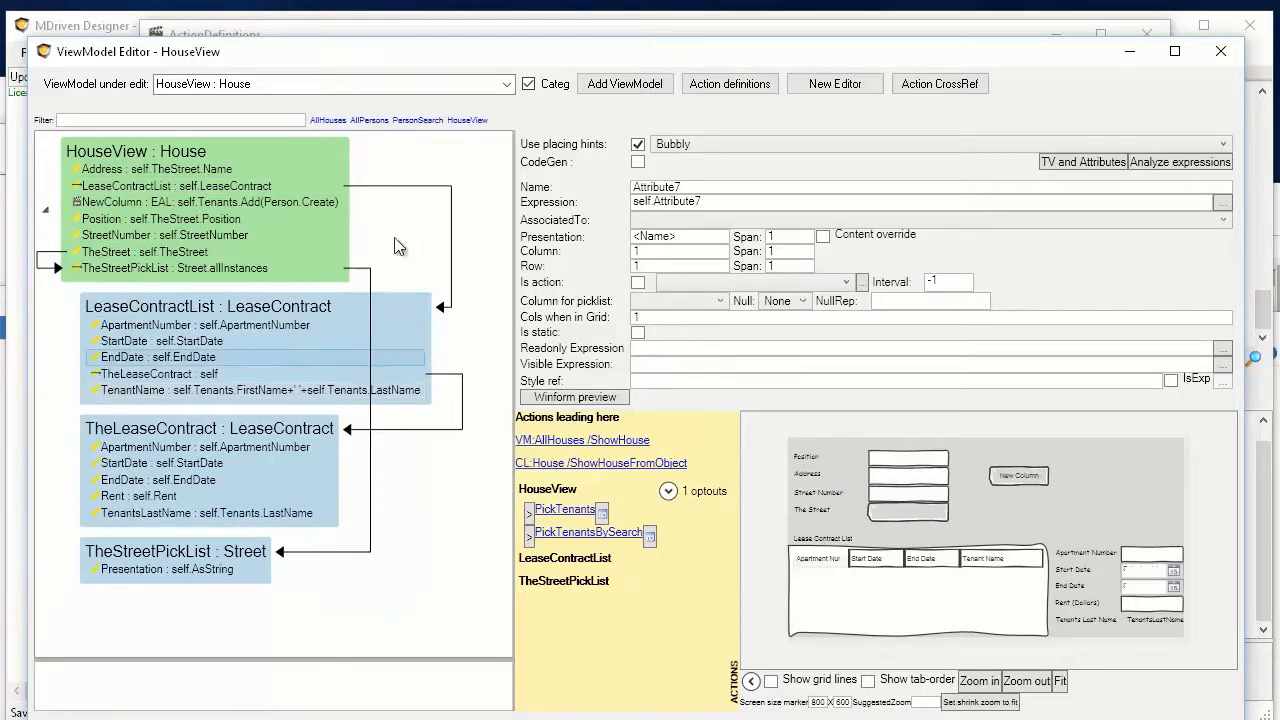
# Switch to the running WECPOF prototype, save the pending changes and refresh its model.
pyautogui.moveTo(458, 54); pyautogui.dragTo(633, 29)
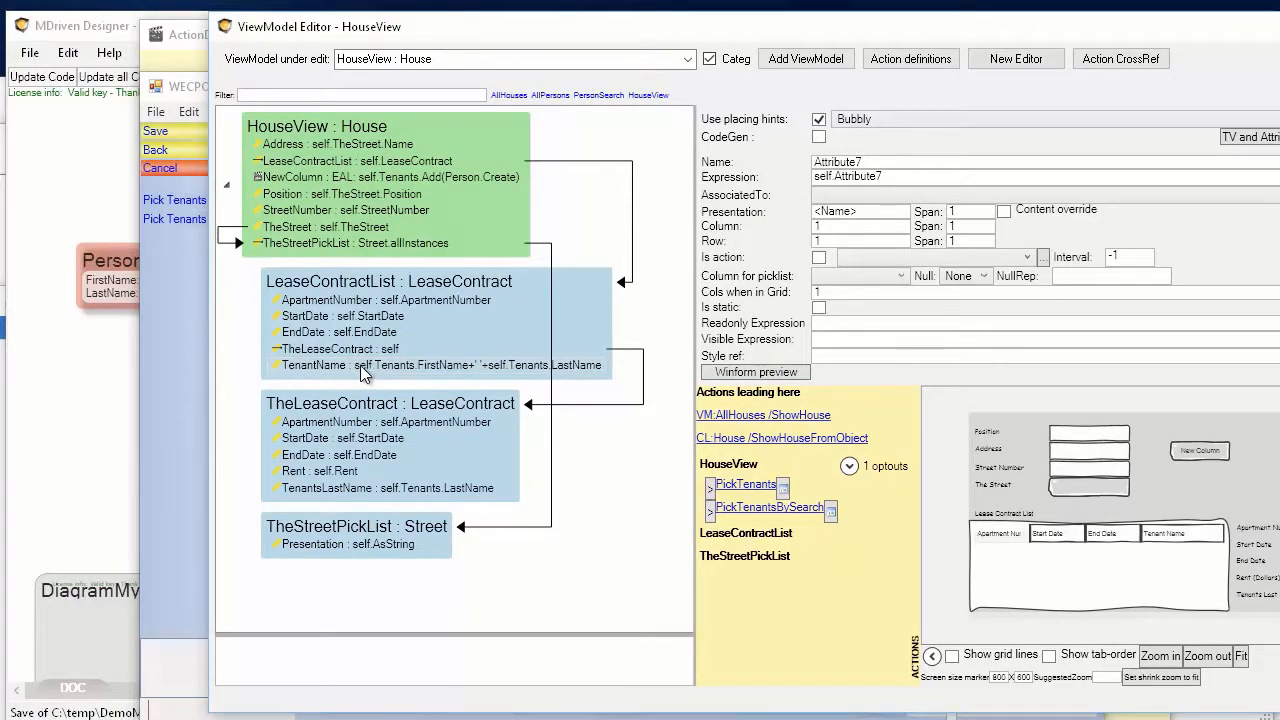
pyautogui.click(192, 359)
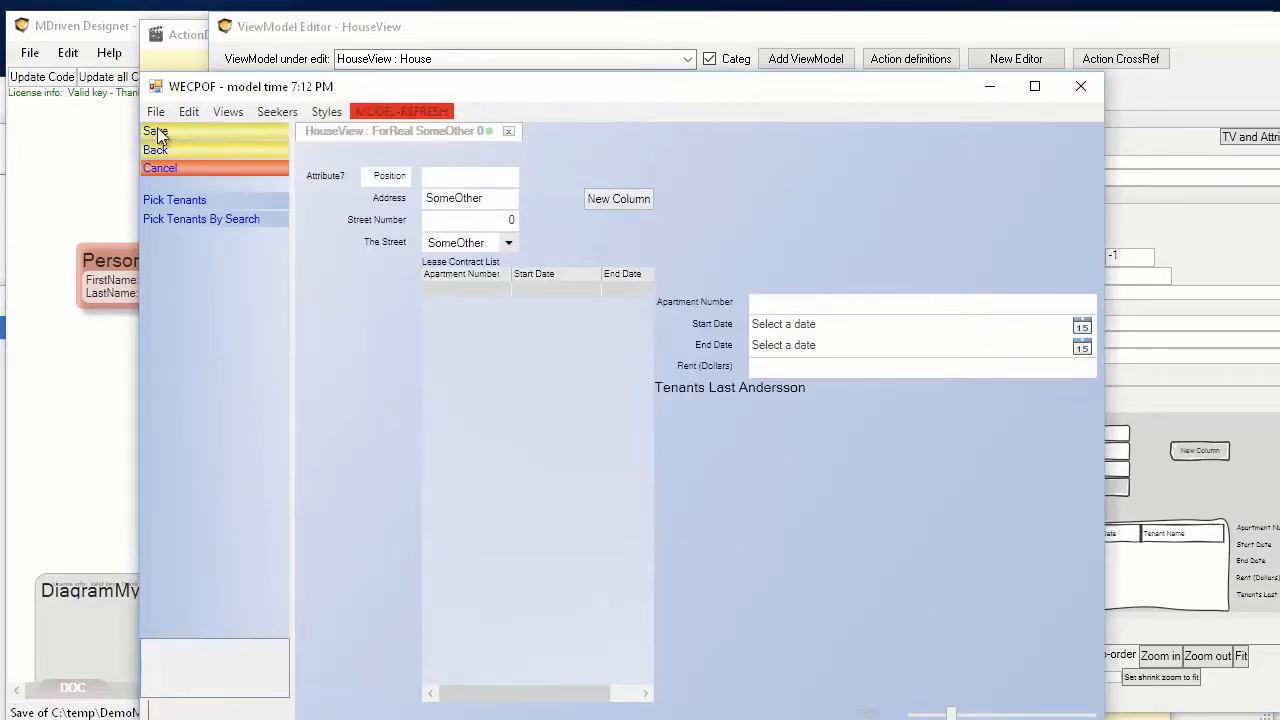
pyautogui.click(158, 133)
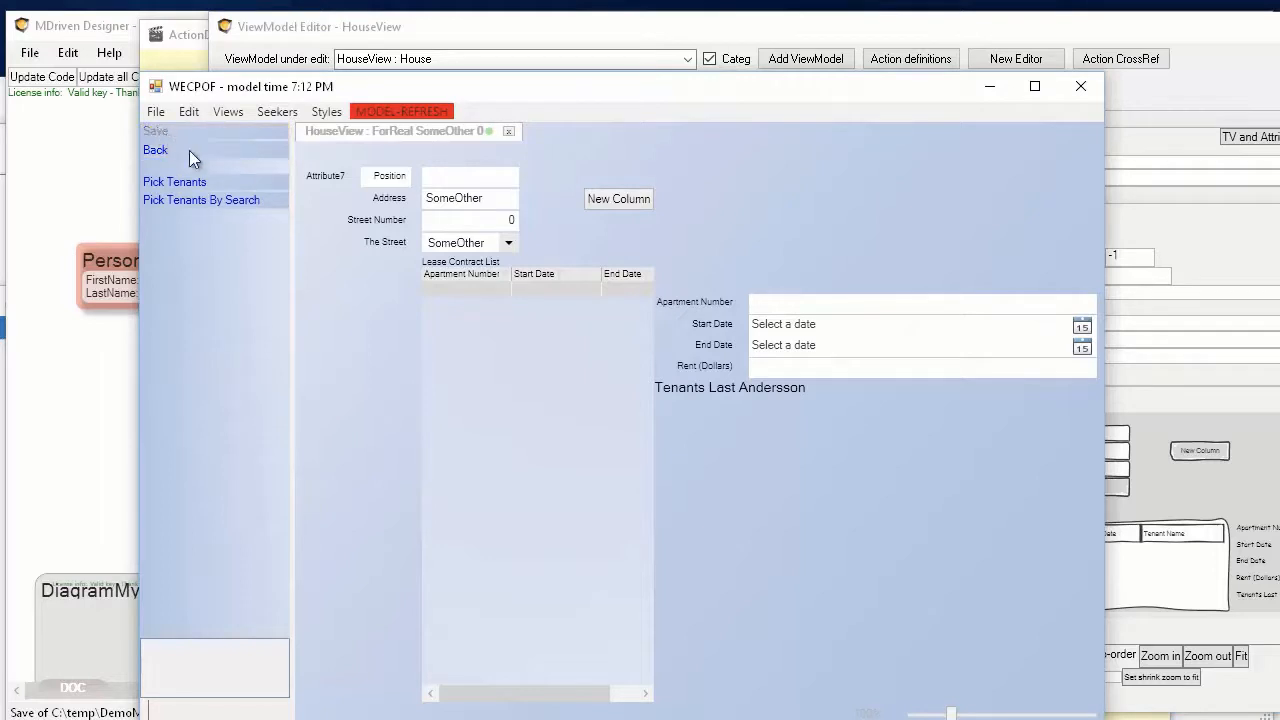
pyautogui.click(408, 110)
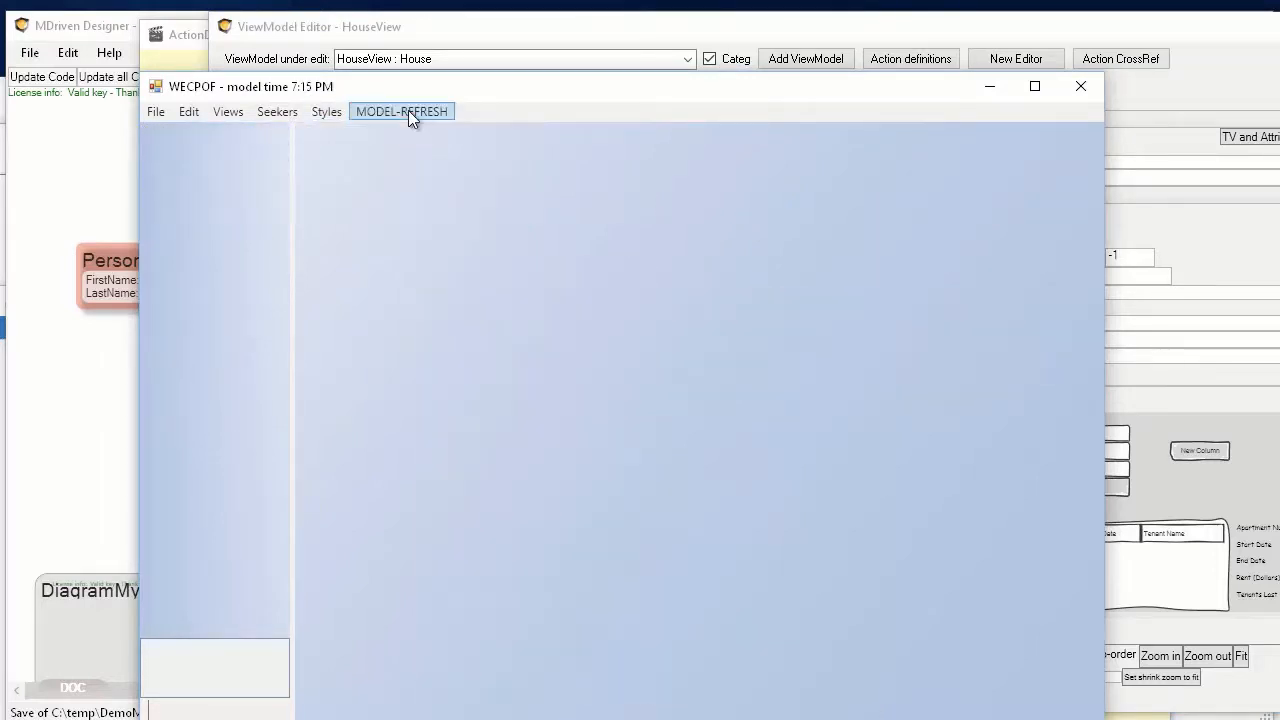
# Show all houses in the prototype and open the second house in the list.
pyautogui.click(271, 111)
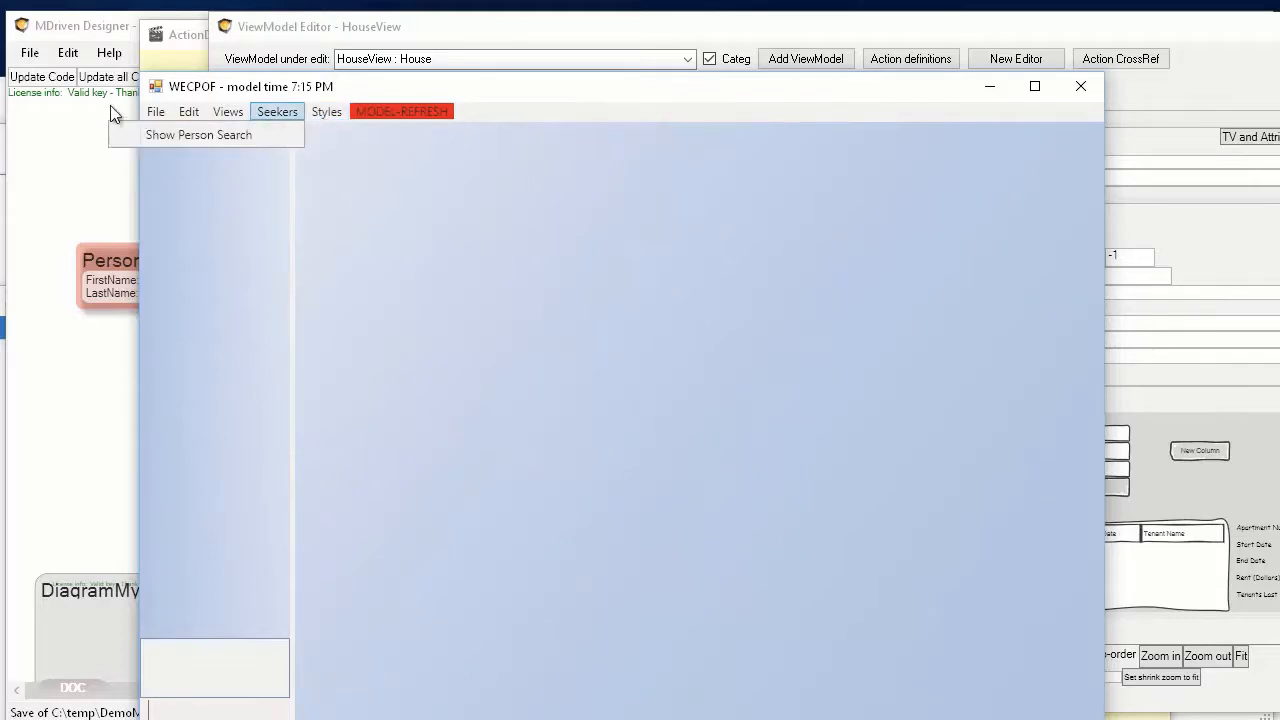
pyautogui.moveTo(224, 112)
pyautogui.click(218, 135)
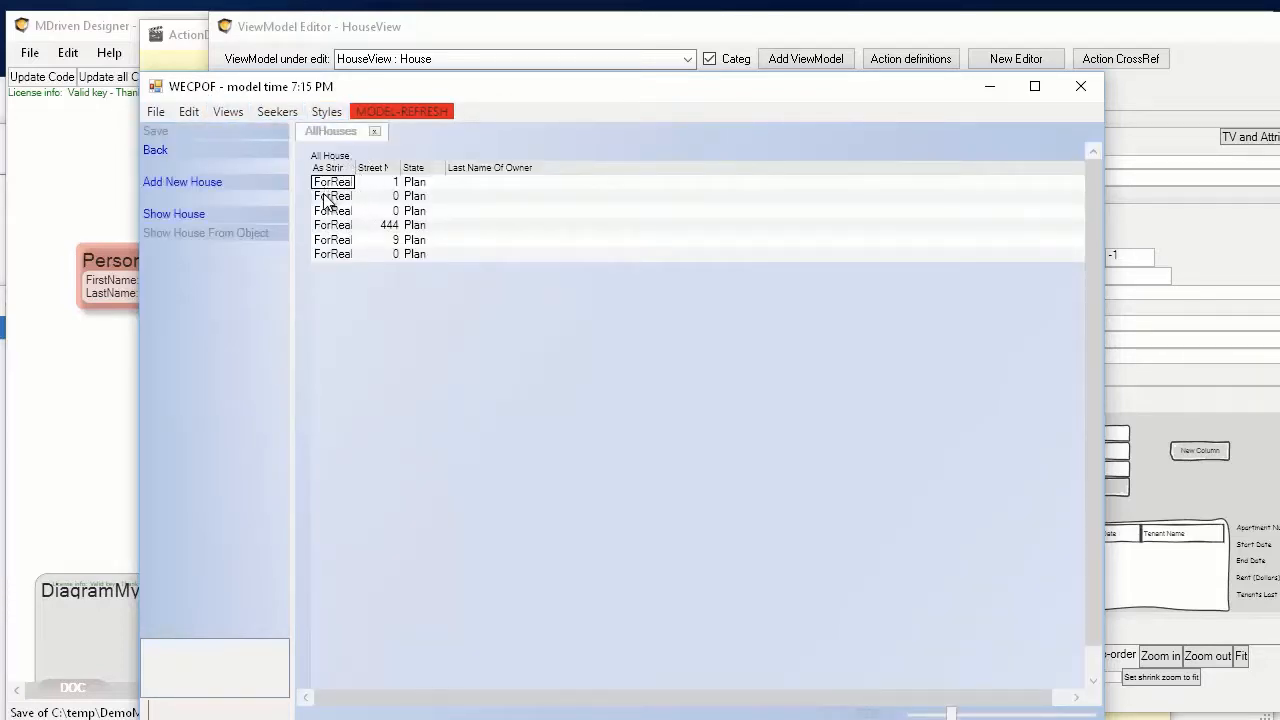
pyautogui.doubleClick(326, 197)
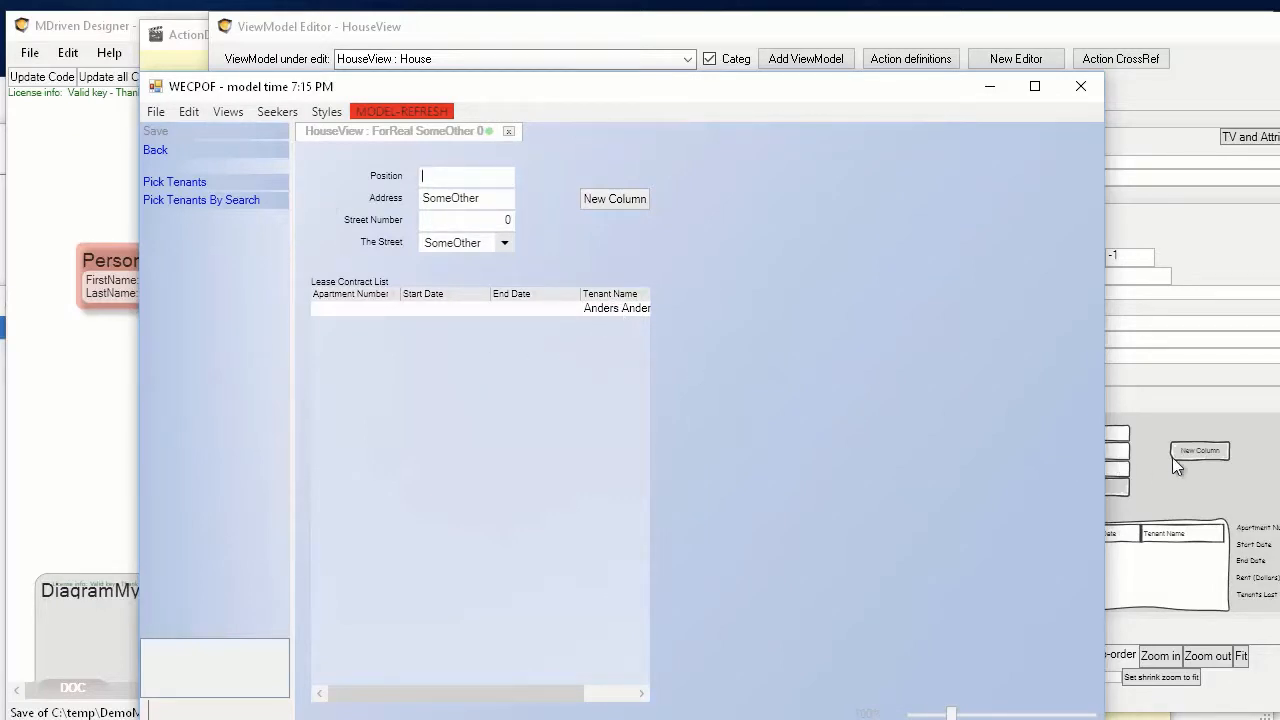
# In the ViewModel Editor, move TenantName above ApartmentNumber so it is the first column of LeaseContractList.
pyautogui.click(1164, 424)
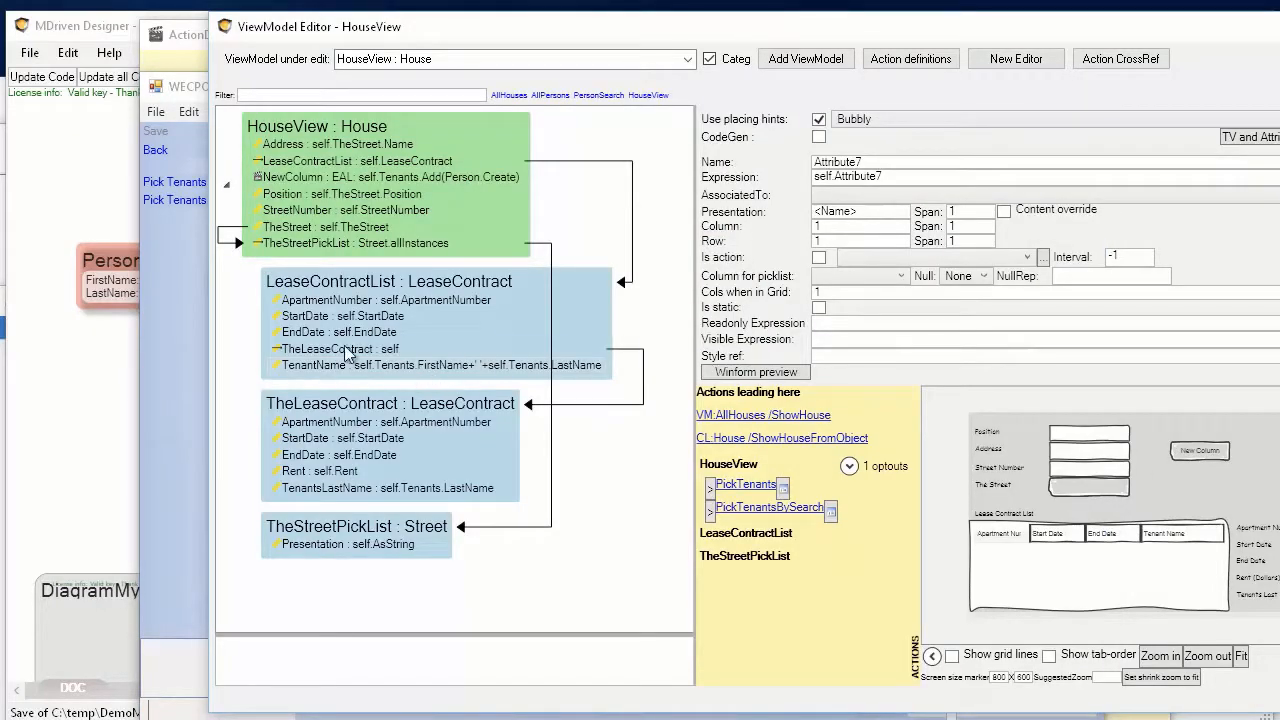
pyautogui.moveTo(298, 372); pyautogui.dragTo(300, 310)
pyautogui.click(300, 310)
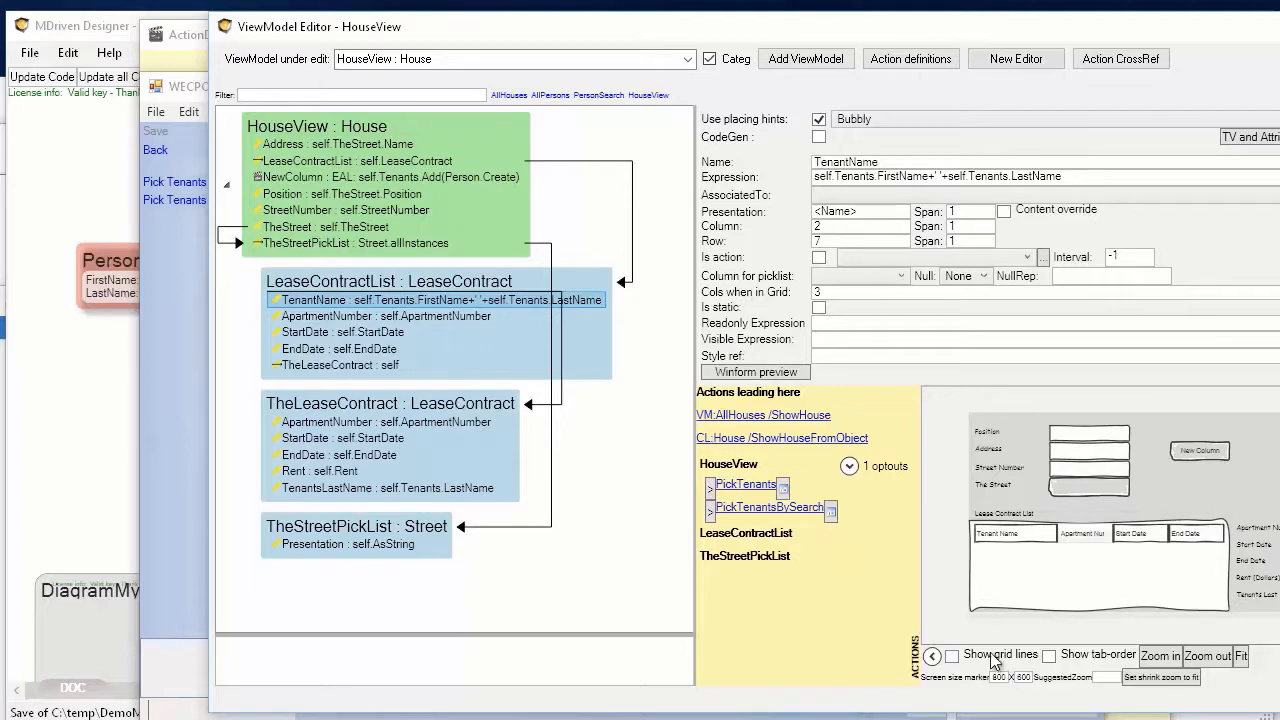
pyautogui.click(952, 656)
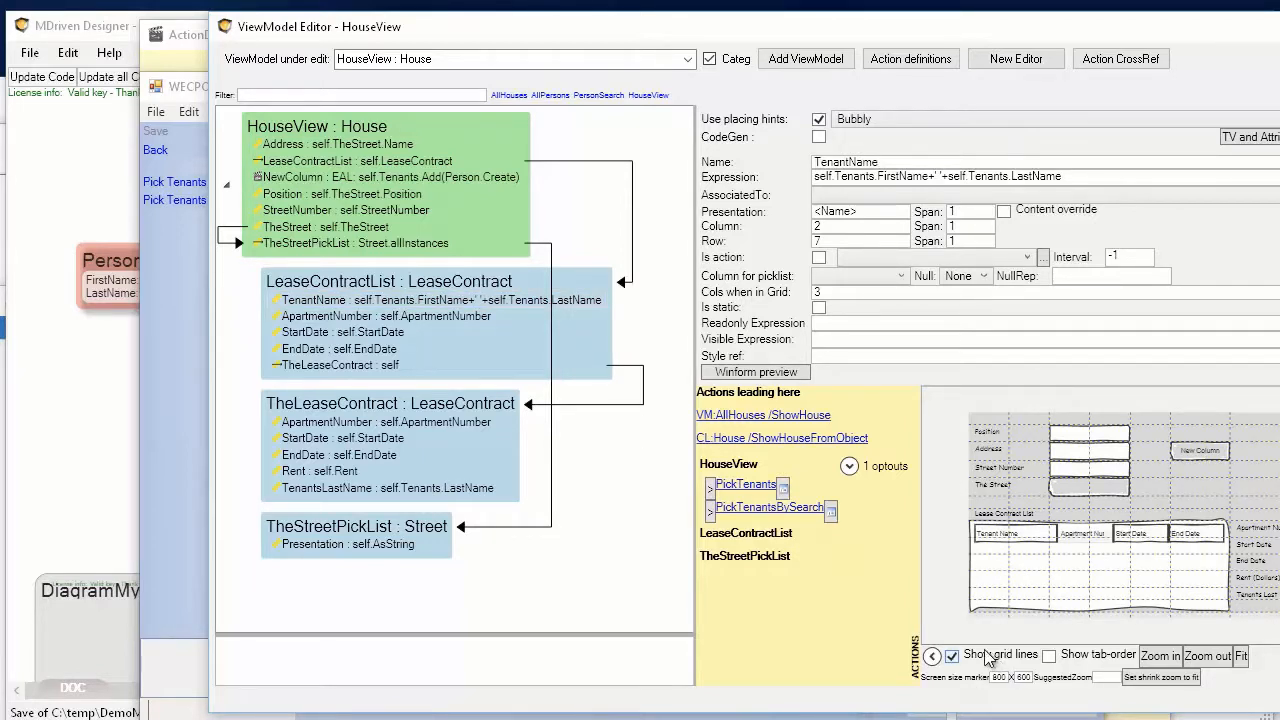
pyautogui.click(990, 656)
# Refresh the model in the prototype, reopen the second house and select its lease contract to check the column order and detail fields.
pyautogui.click(177, 324)
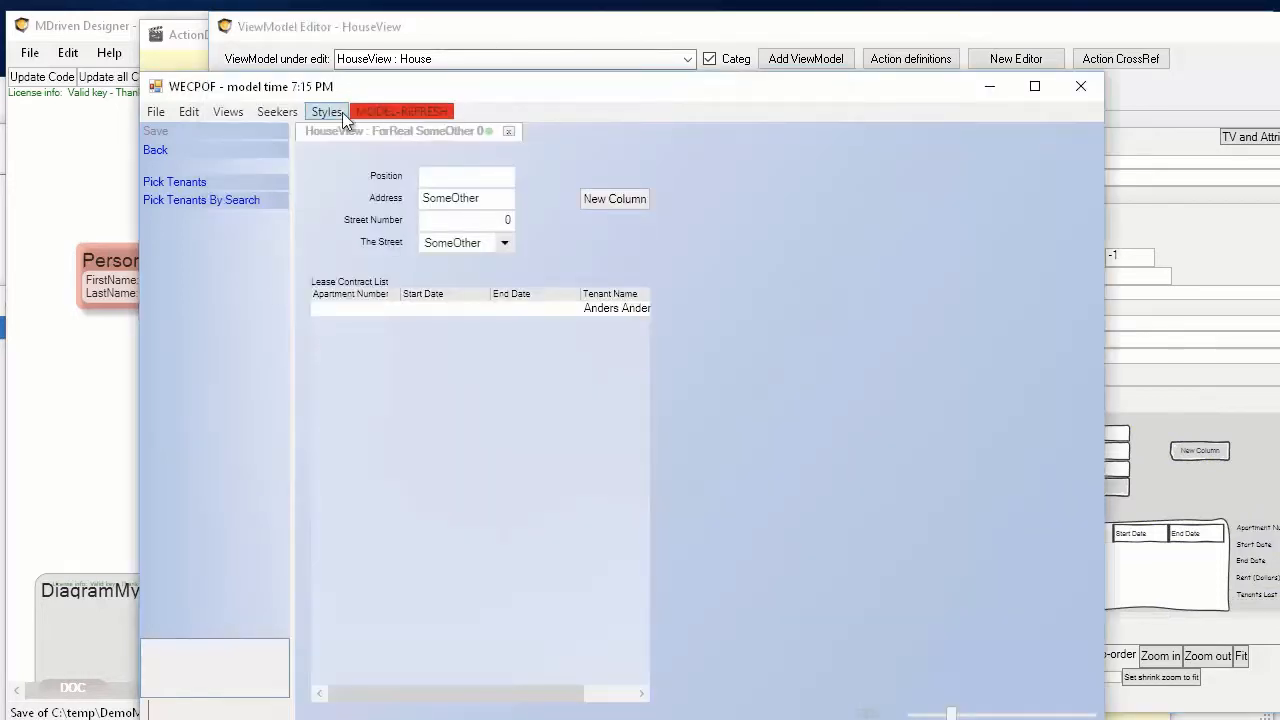
pyautogui.click(389, 112)
pyautogui.click(226, 112)
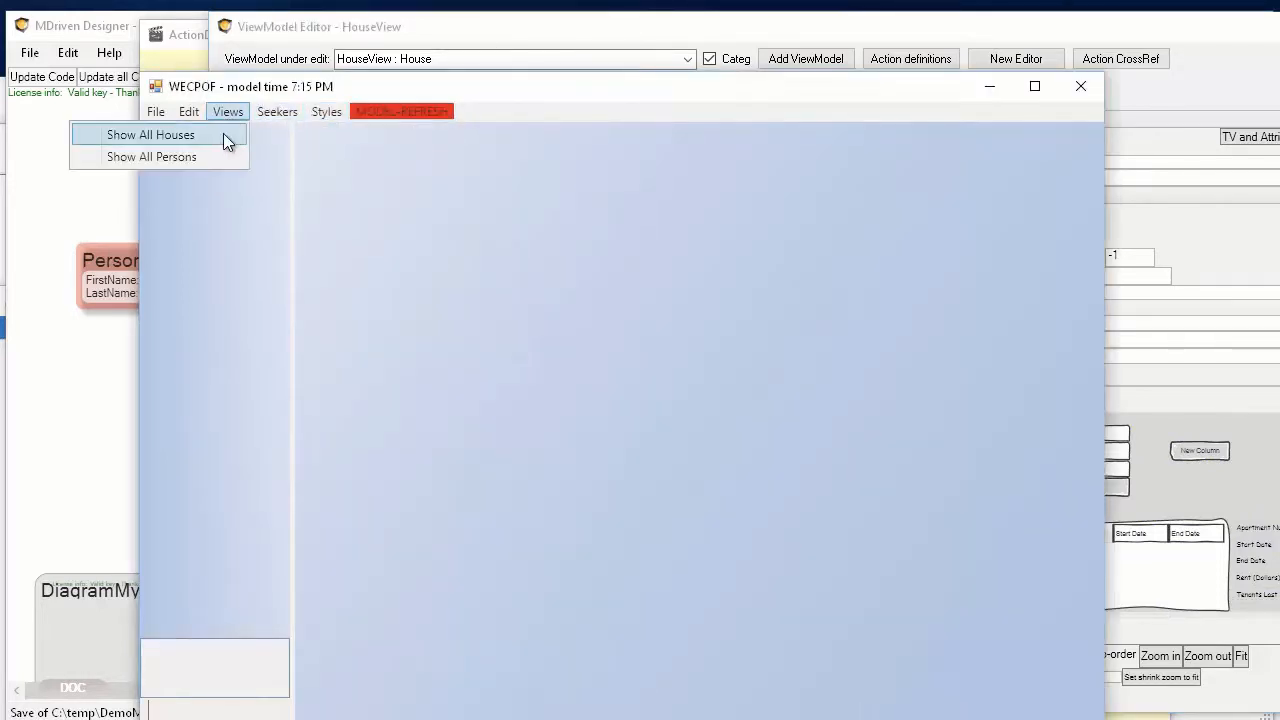
pyautogui.click(223, 134)
pyautogui.doubleClick(331, 203)
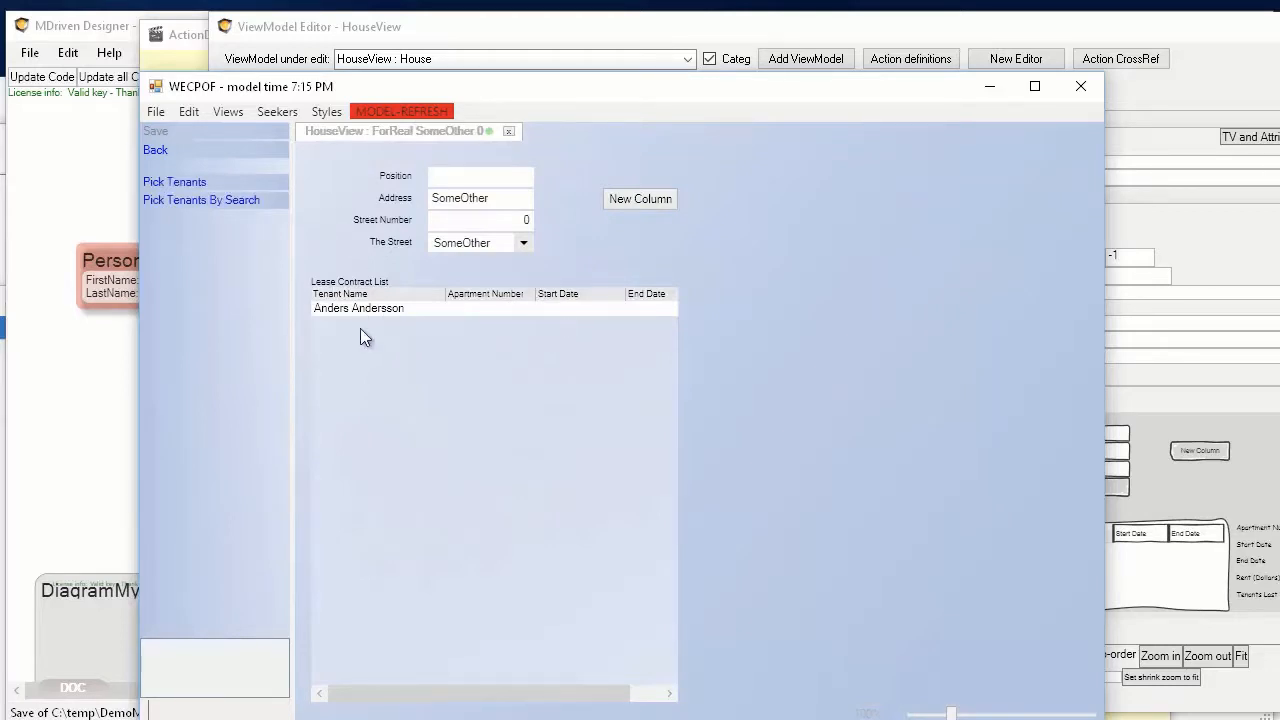
pyautogui.click(342, 308)
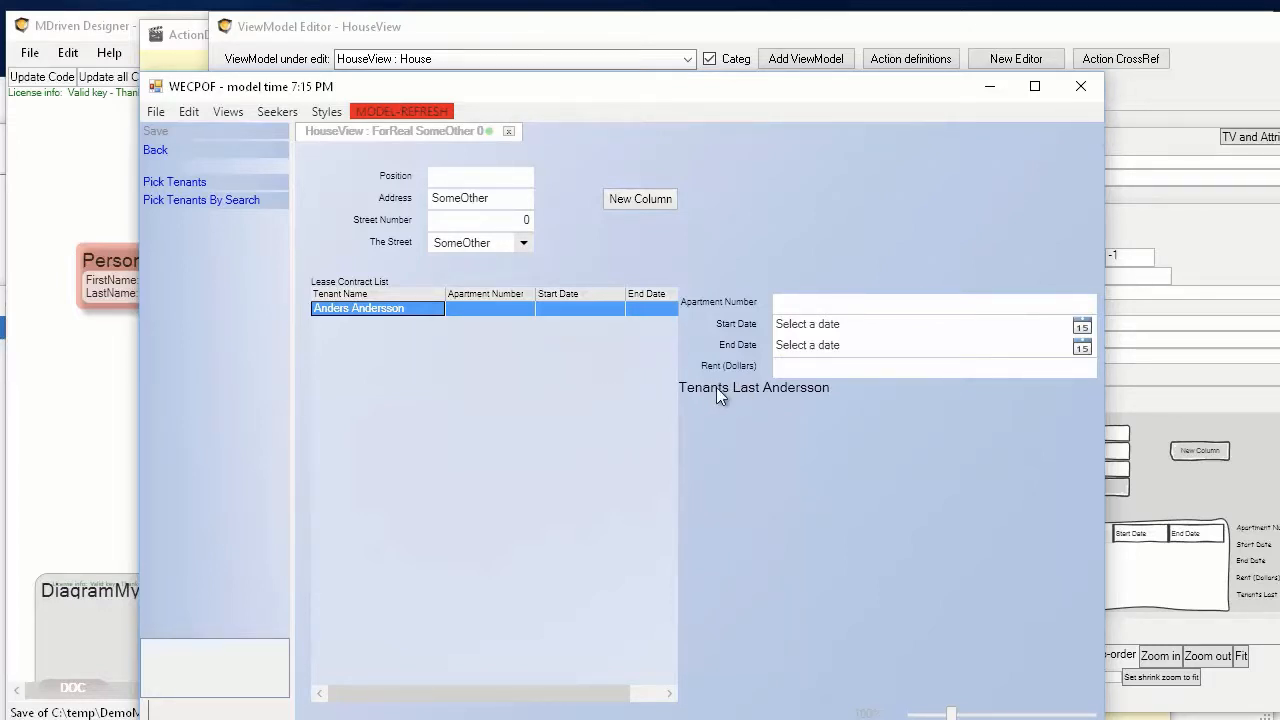
# Back in the ViewModel Editor, show the layout grid lines and insert a grid column at the lease contract detail labels.
pyautogui.click(1197, 122)
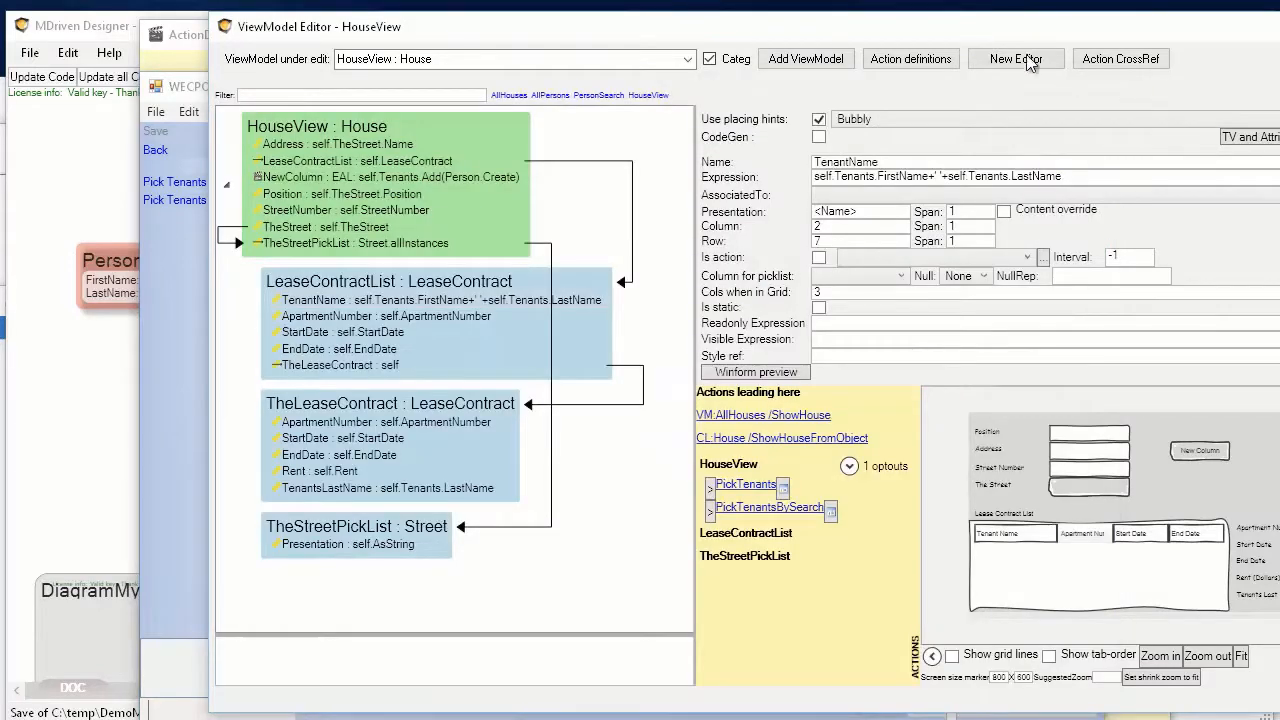
pyautogui.moveTo(967, 40); pyautogui.dragTo(814, 49)
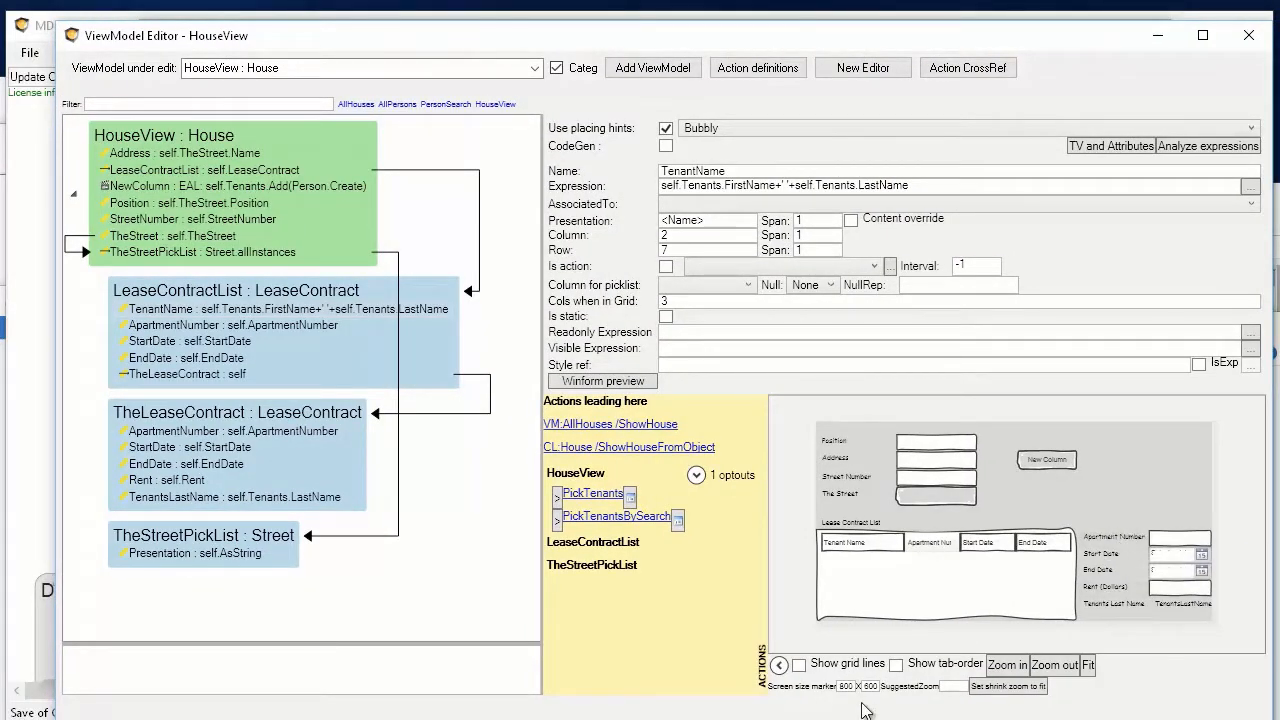
pyautogui.click(799, 665)
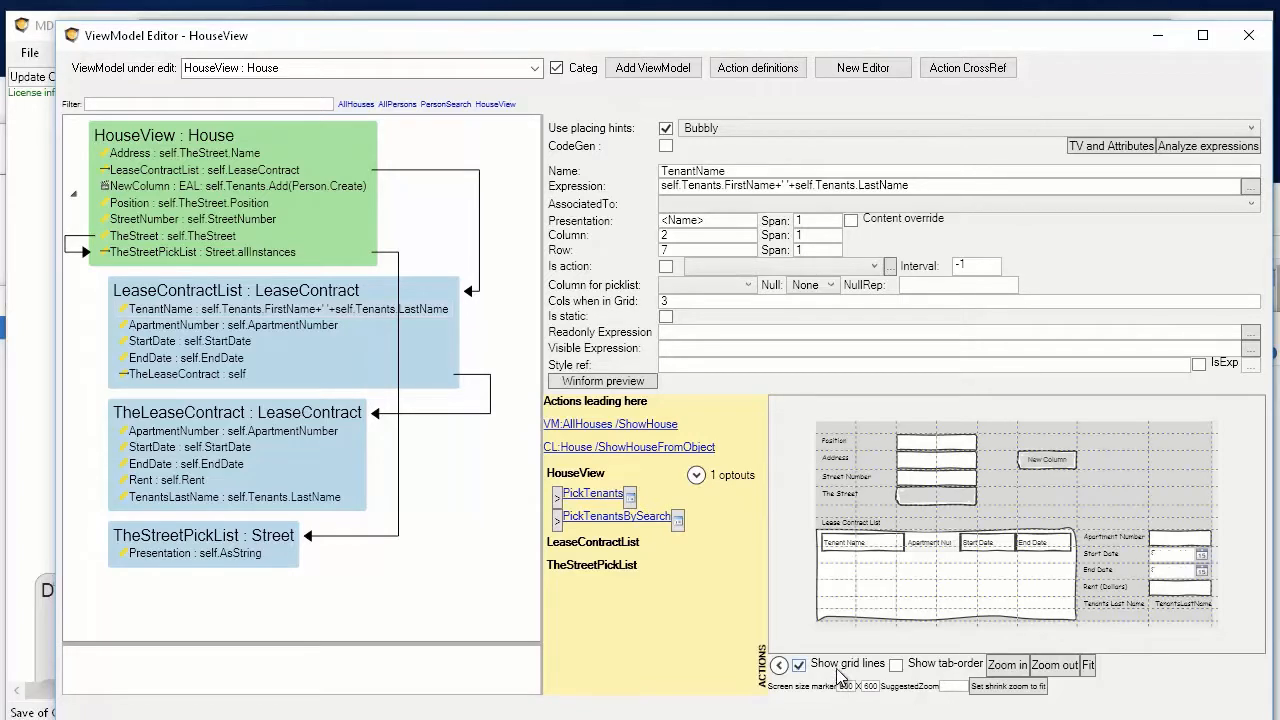
pyautogui.rightClick(1128, 530)
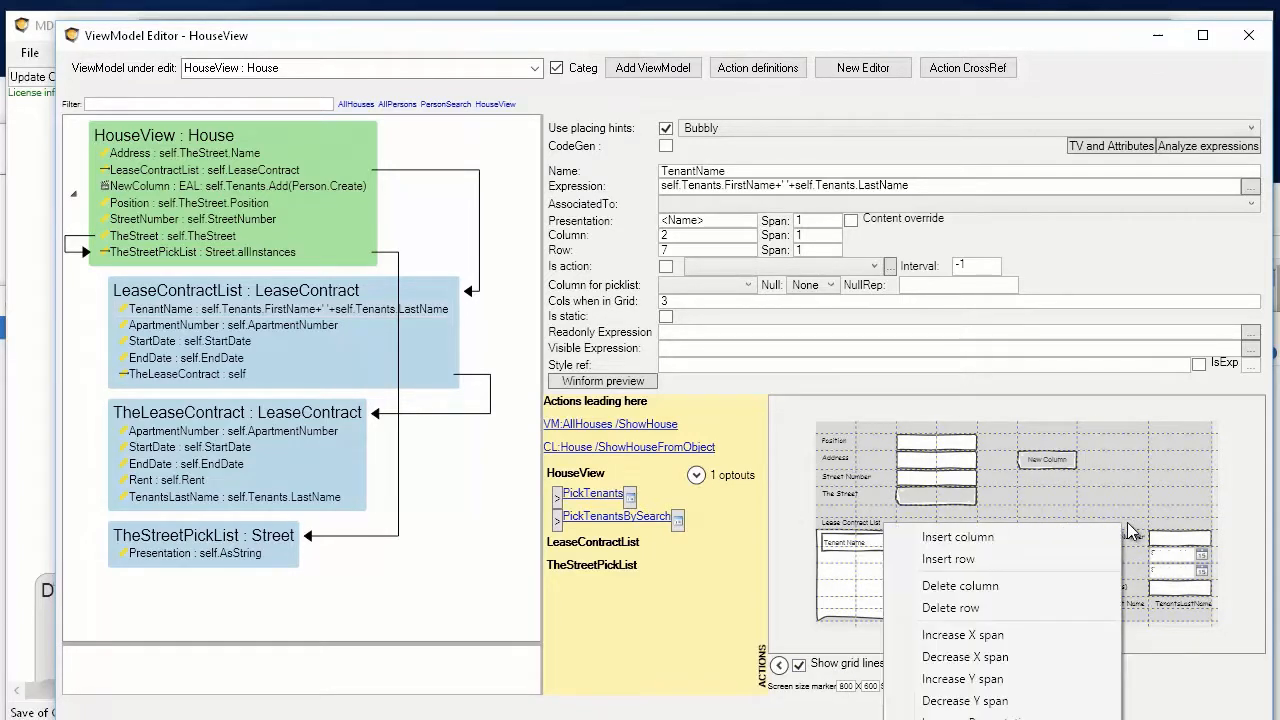
pyautogui.click(1005, 537)
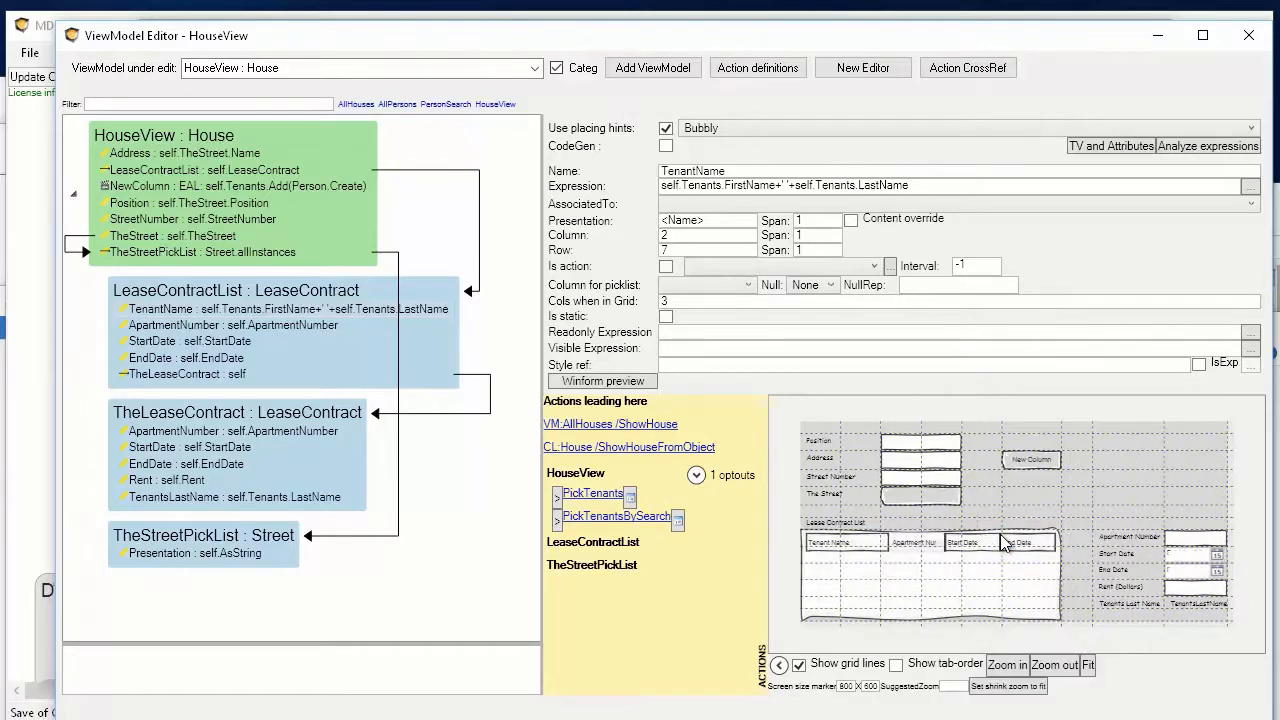
# Set the presentation span to 2 for TenantsLastName, Rent, EndDate, StartDate and ApartmentNumber in the lease contract details.
pyautogui.rightClick(1130, 536)
pyautogui.click(1145, 608)
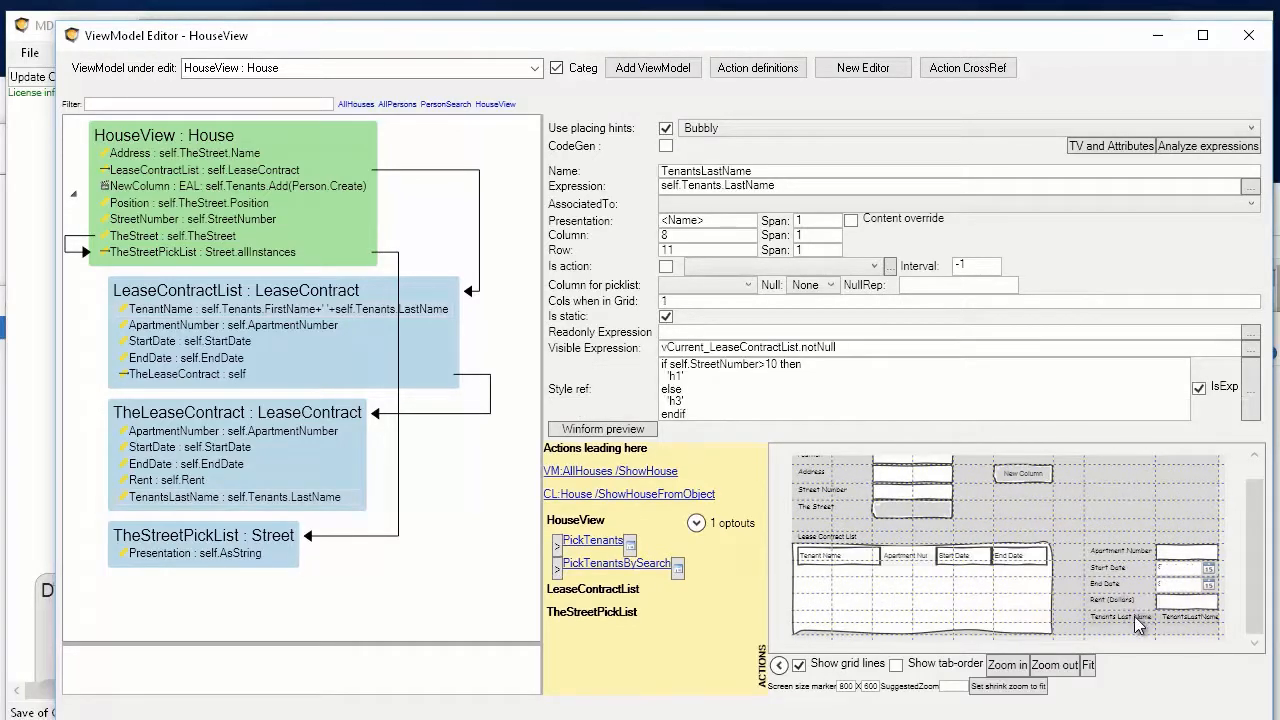
pyautogui.doubleClick(812, 220)
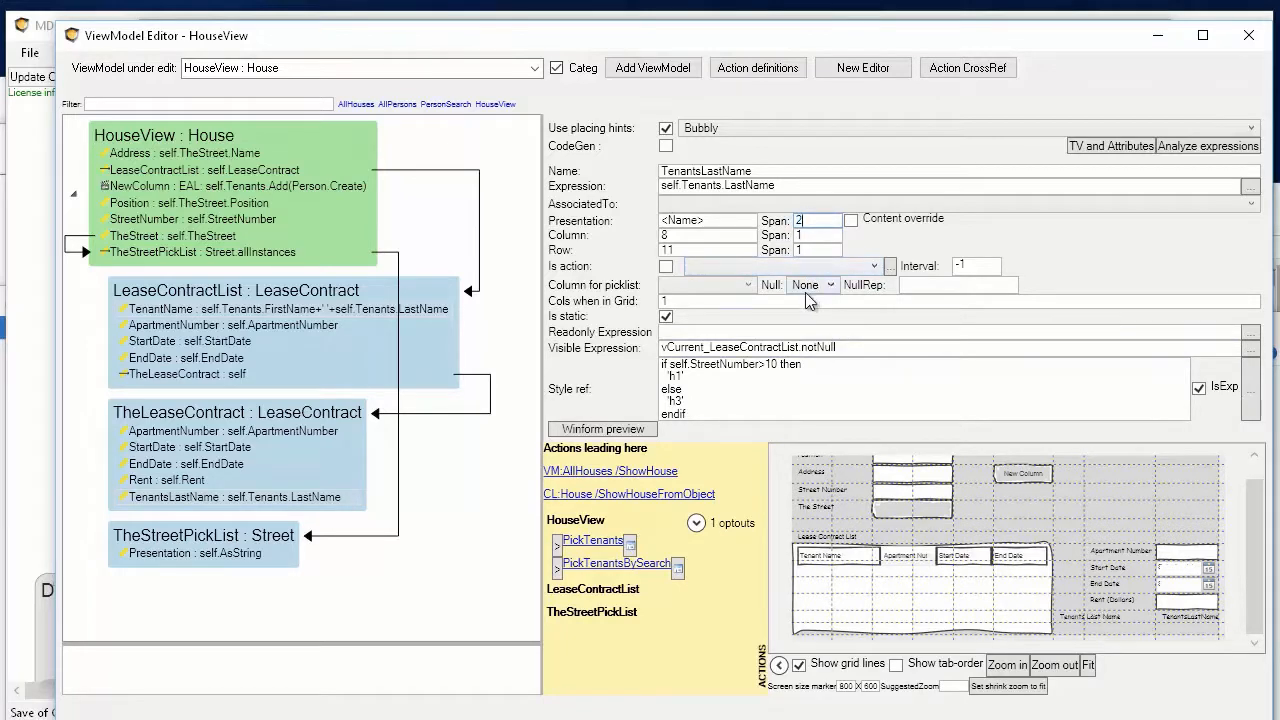
pyautogui.click(1187, 601)
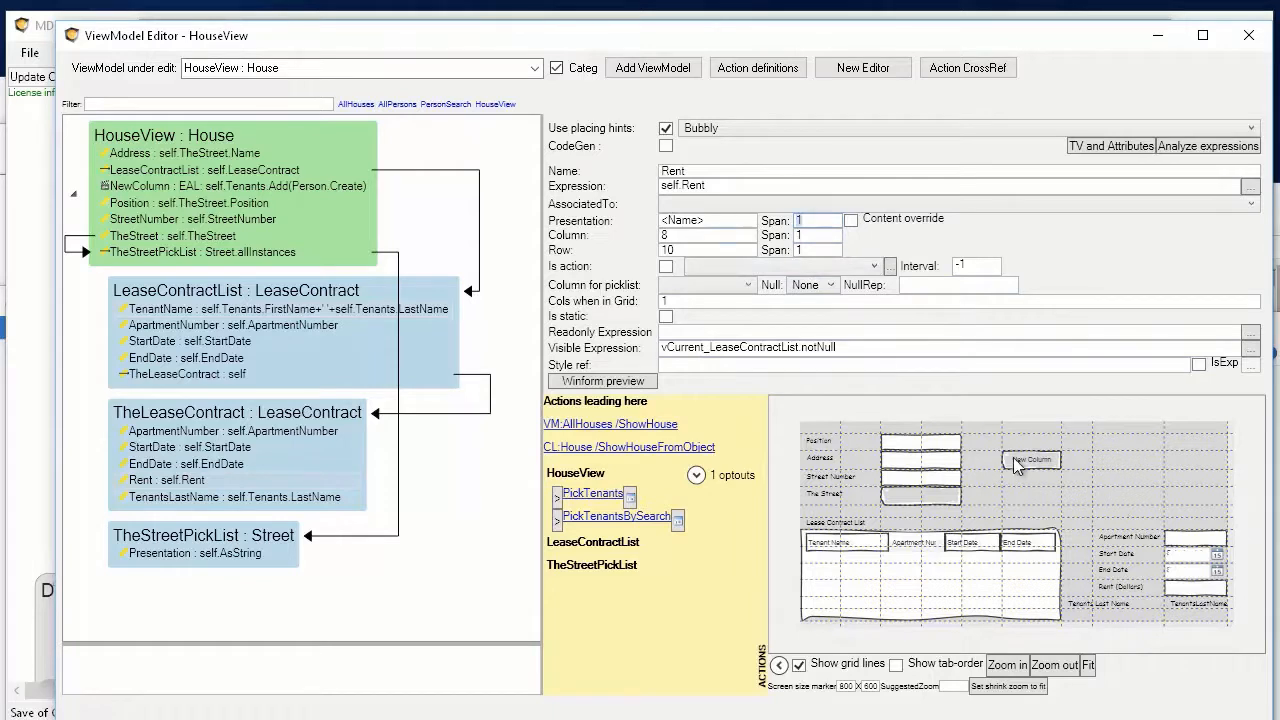
pyautogui.click(1120, 569)
pyautogui.press('BackSpace')
pyautogui.write('2')
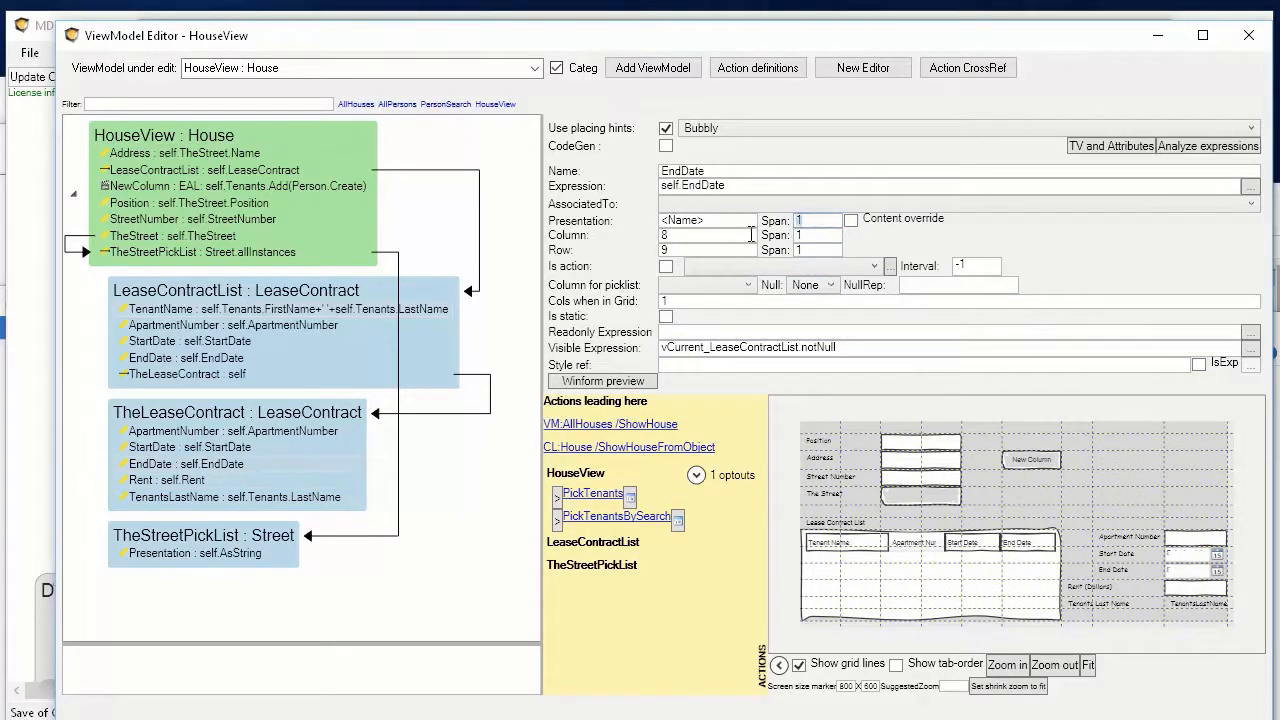
pyautogui.click(1117, 557)
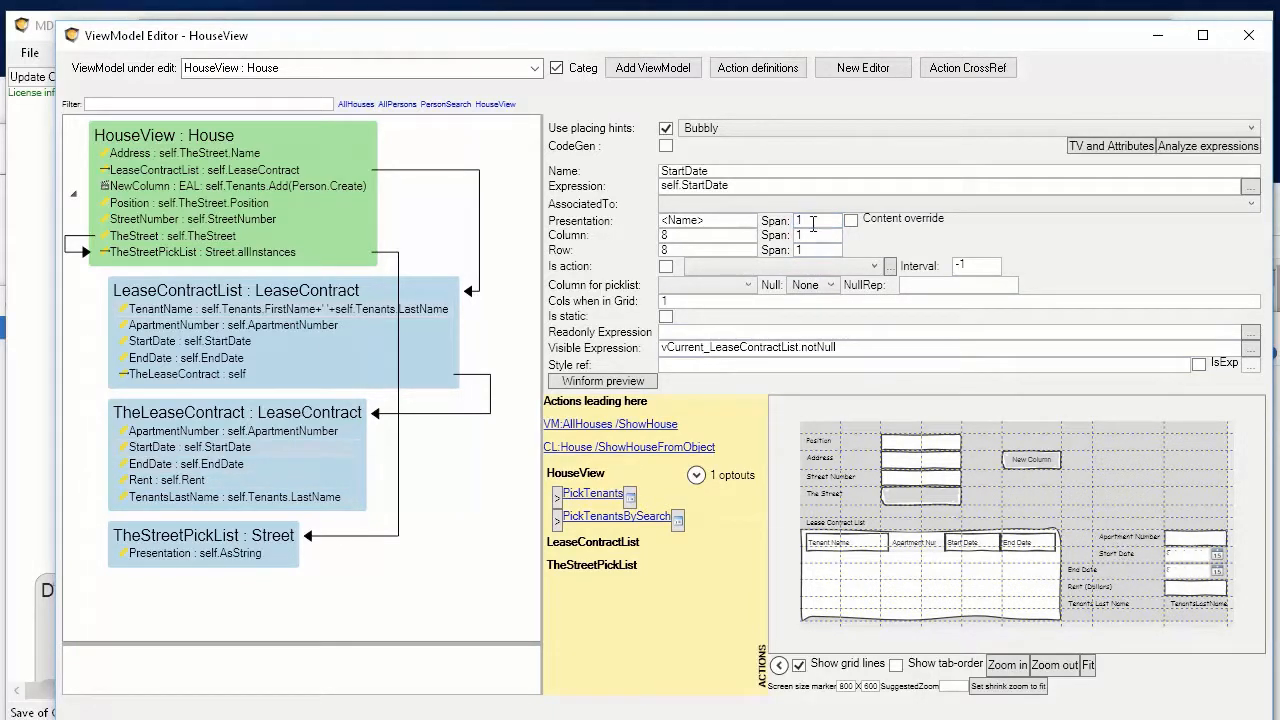
pyautogui.click(1129, 539)
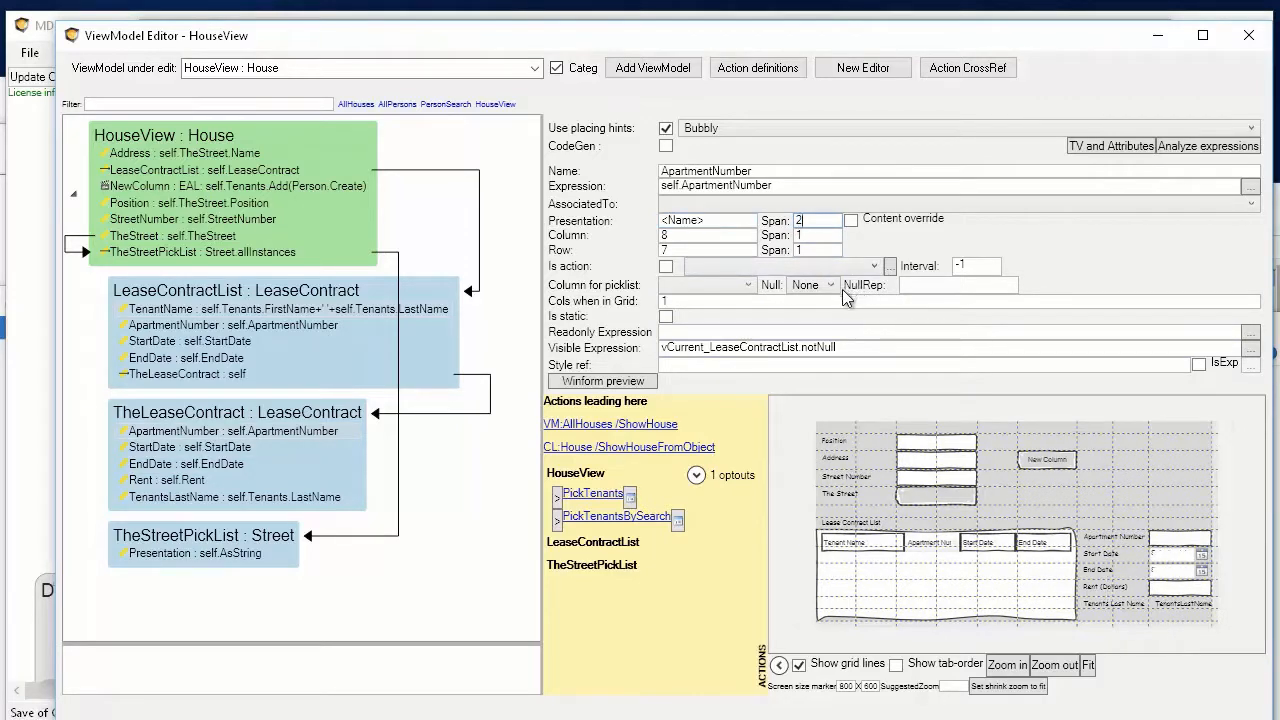
# Refresh the prototype again and select the second house's lease contract to check the label widths, then return to the ViewModel Editor.
pyautogui.hotkey('alt', 'Tab')
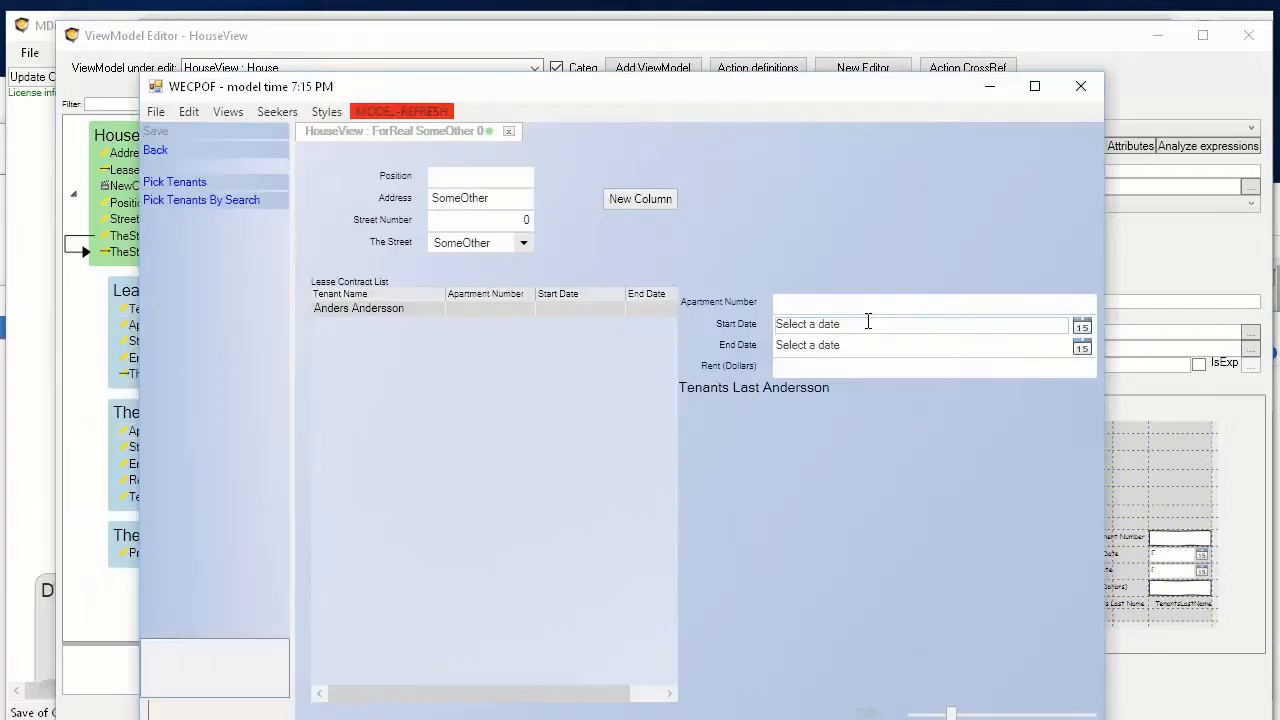
pyautogui.click(414, 114)
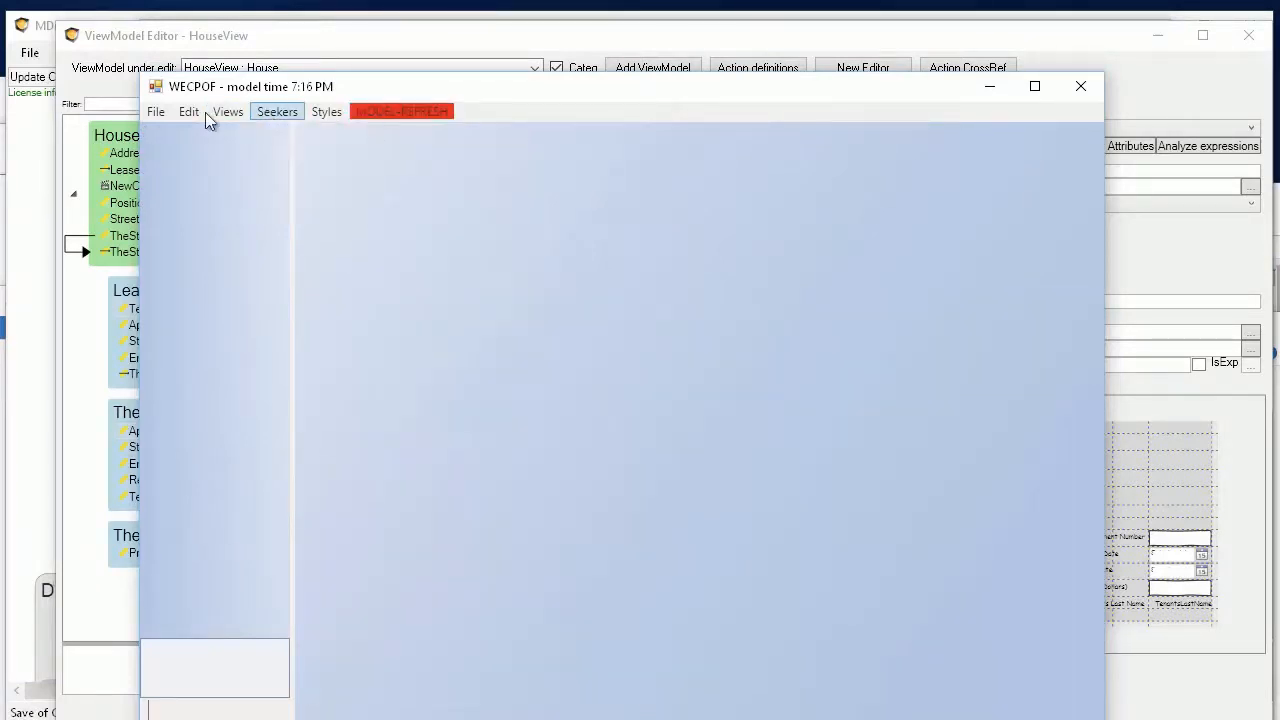
pyautogui.click(229, 114)
pyautogui.click(230, 134)
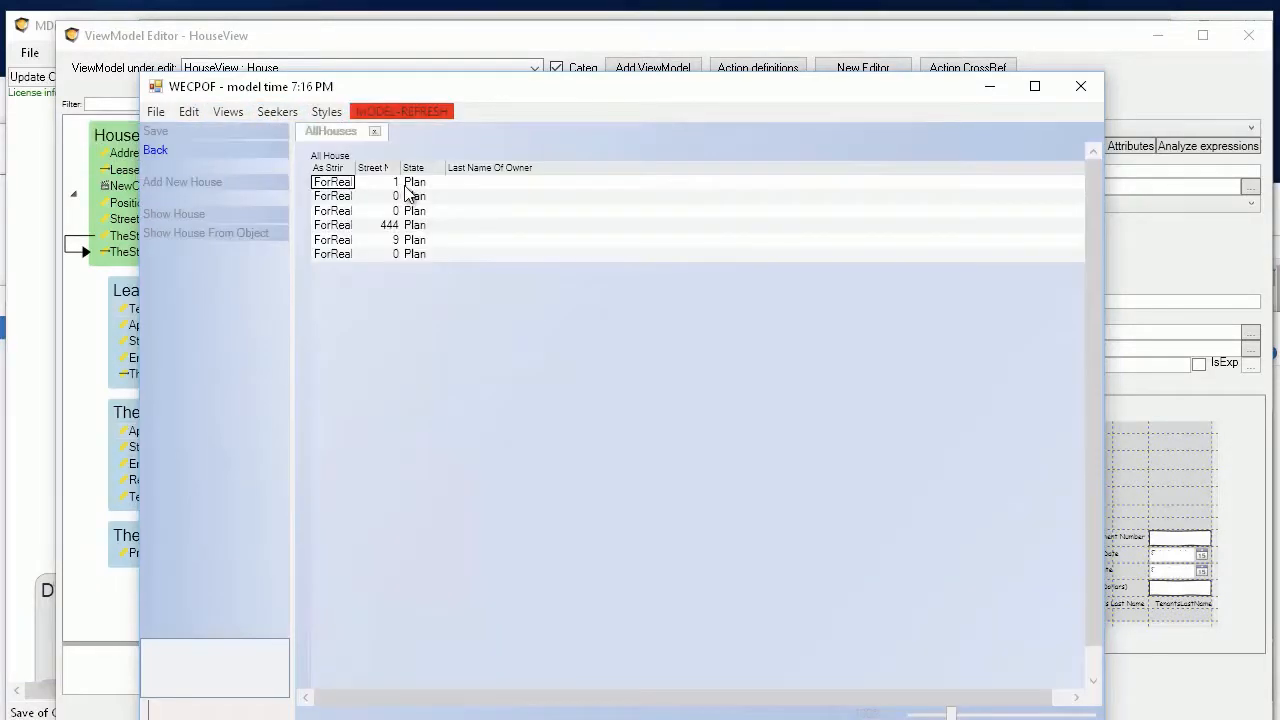
pyautogui.doubleClick(344, 191)
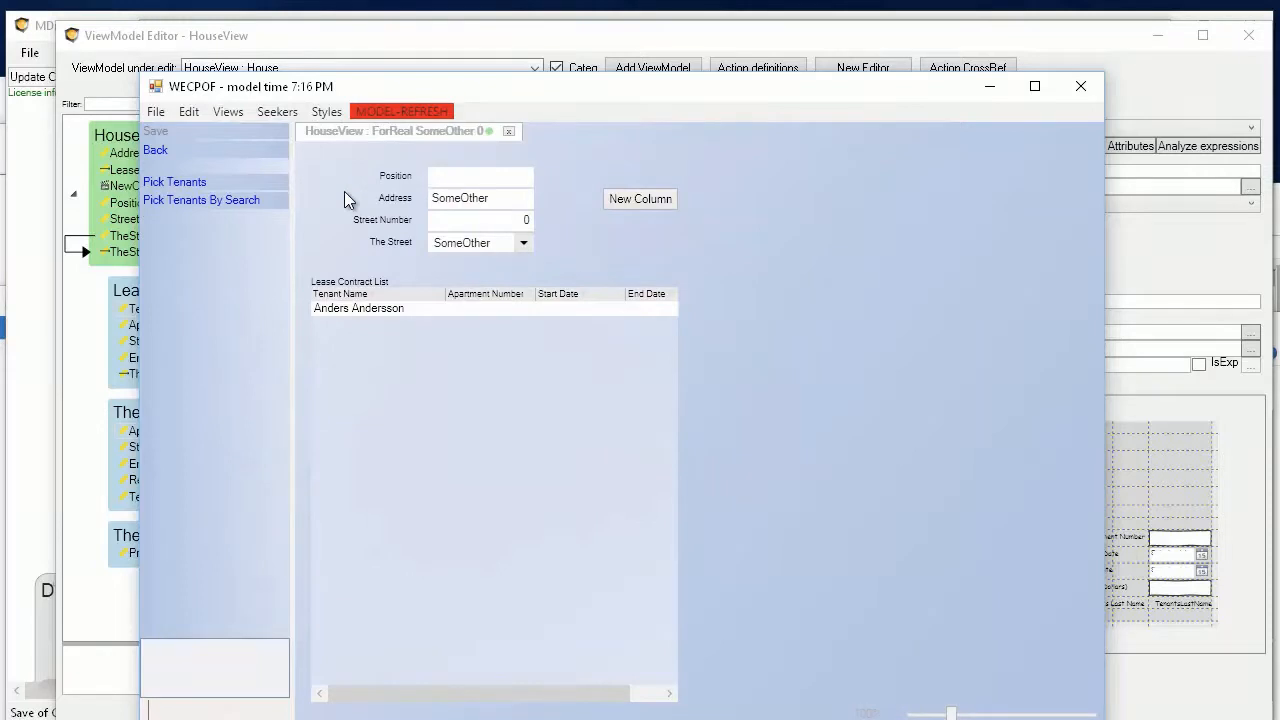
pyautogui.click(382, 311)
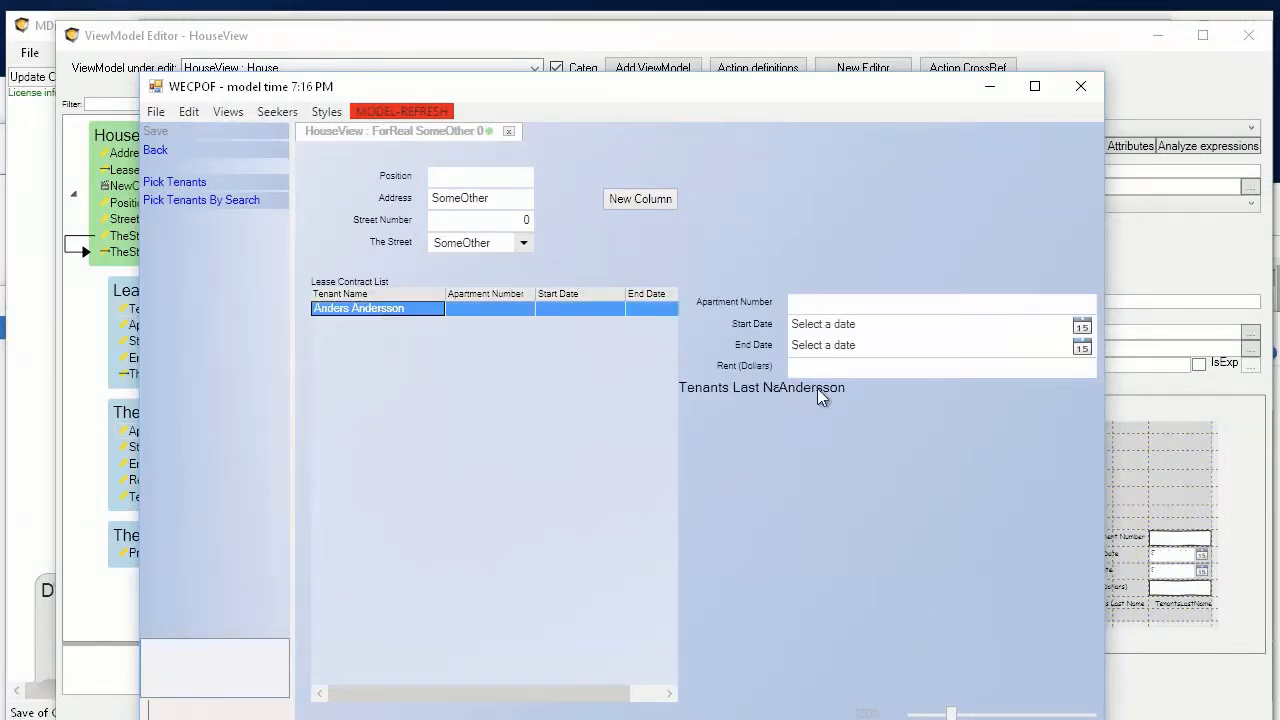
pyautogui.hotkey('alt', 'Tab')
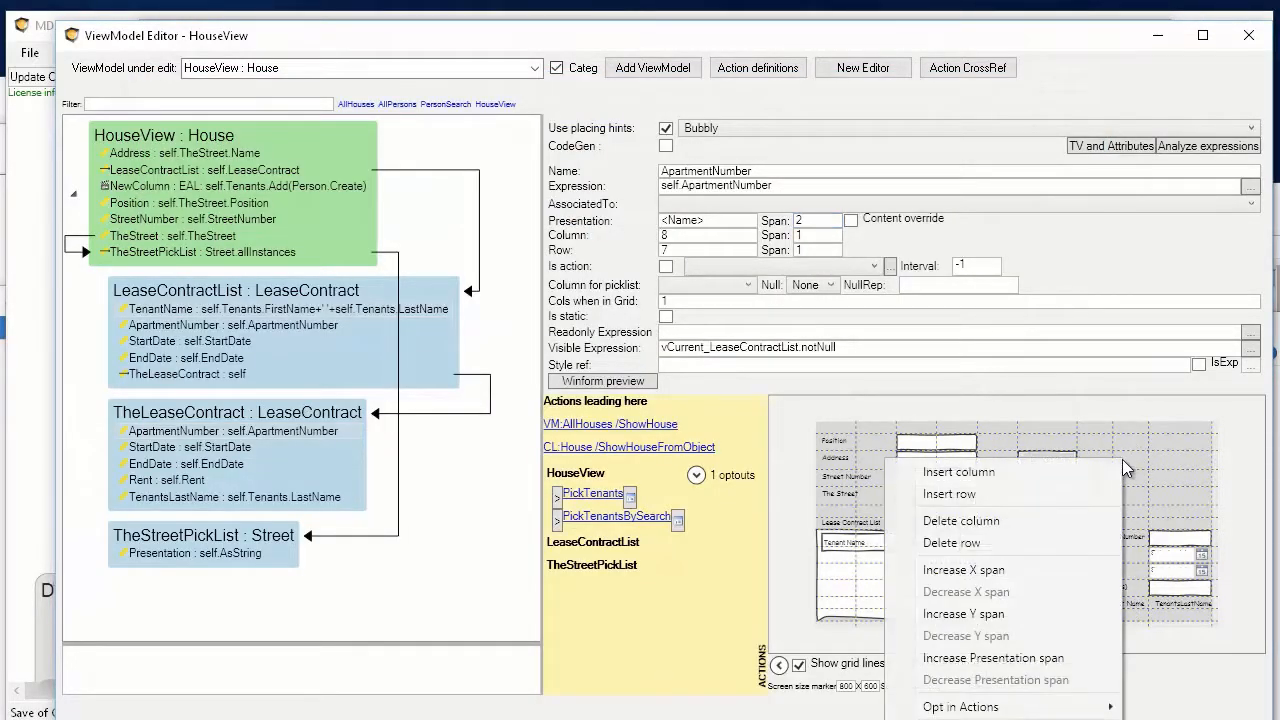
# Insert another grid column at the lease contract details and set the presentation span to 3 for ApartmentNumber and TenantsLastName.
pyautogui.rightClick(1125, 461)
pyautogui.click(1034, 478)
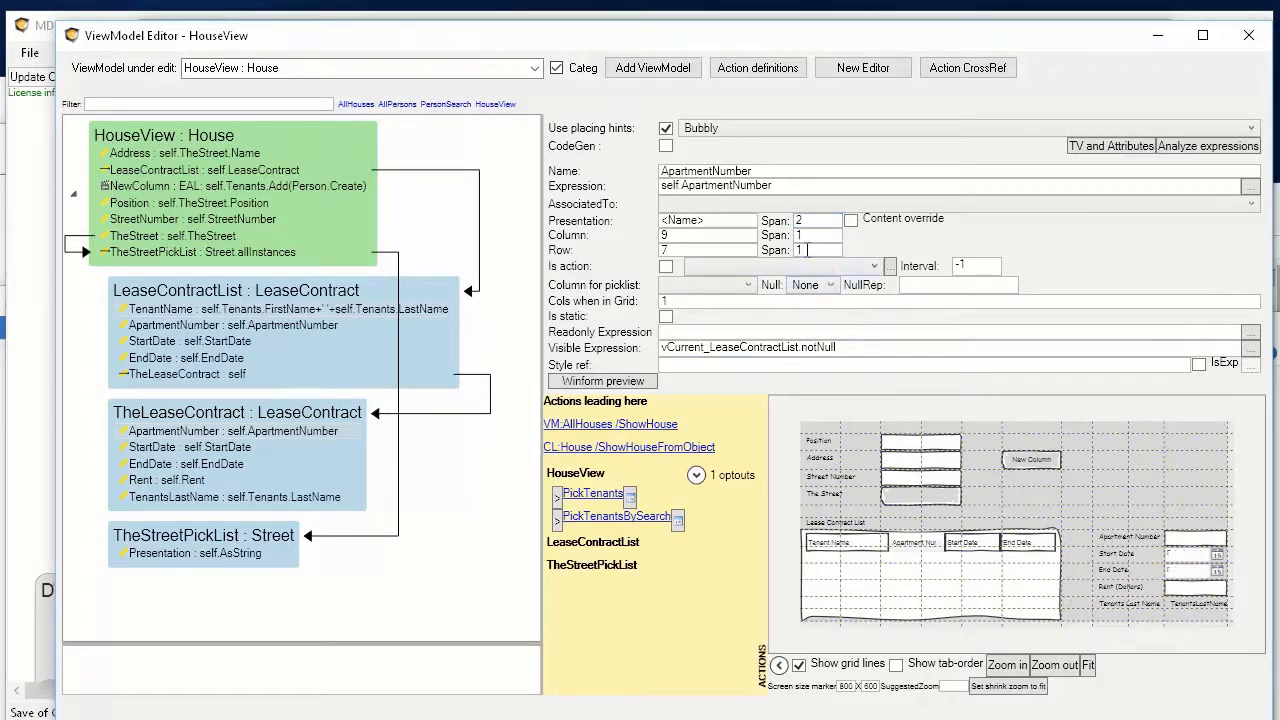
pyautogui.doubleClick(822, 228)
pyautogui.write('3')
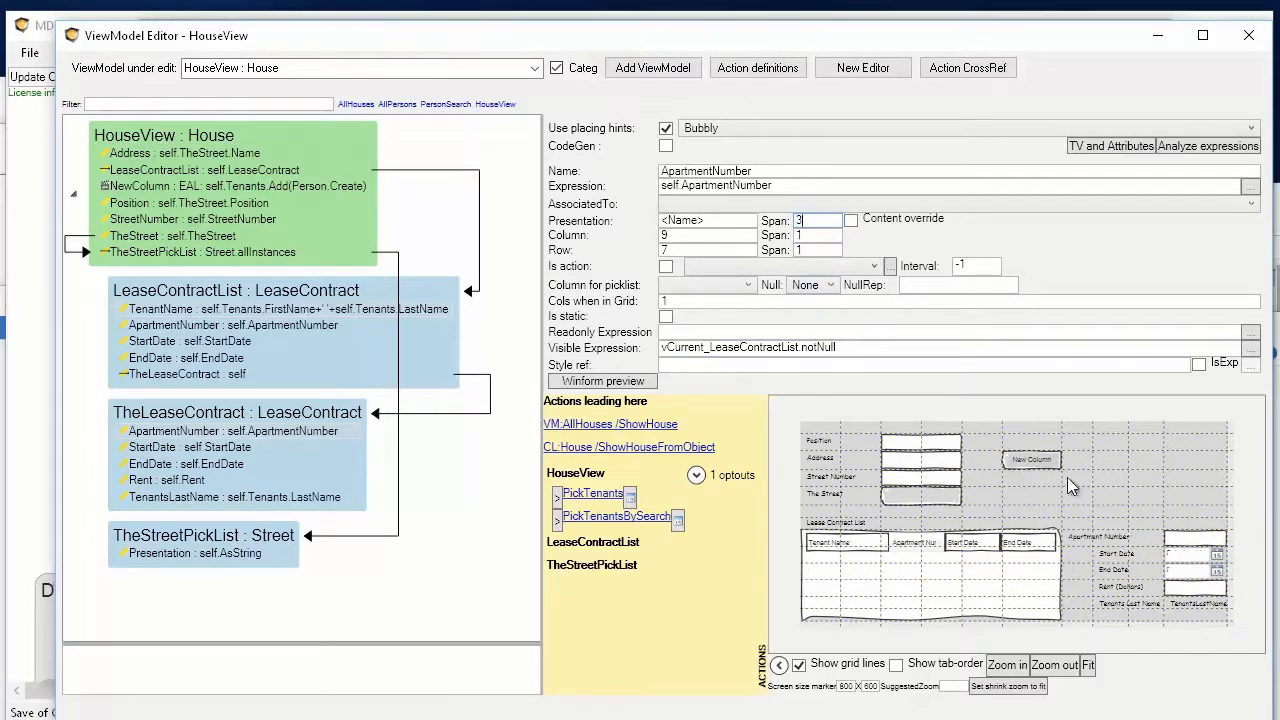
pyautogui.click(1107, 556)
pyautogui.click(1120, 603)
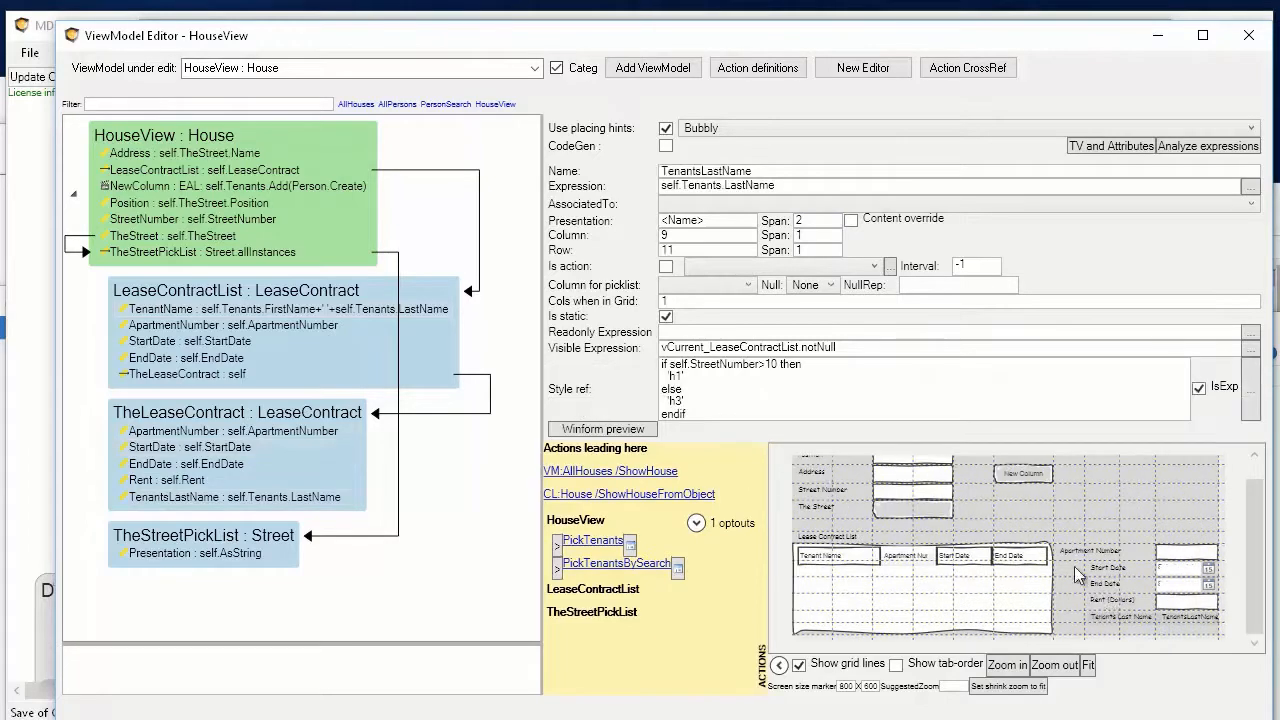
pyautogui.doubleClick(812, 220)
pyautogui.write('3')
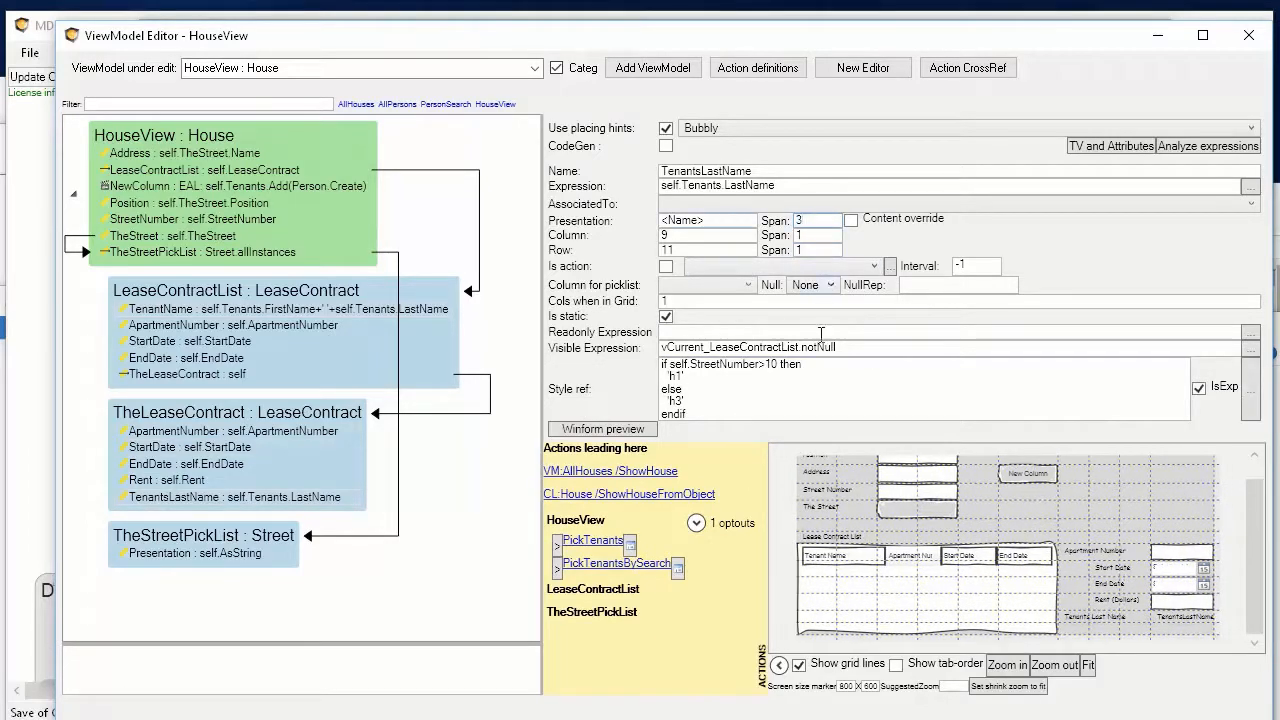
# Refresh the model in the prototype, reopen the second house and examine its lease contract's Tenants Last Name label, then return to the ViewModel Editor.
pyautogui.hotkey('alt', 'Tab')
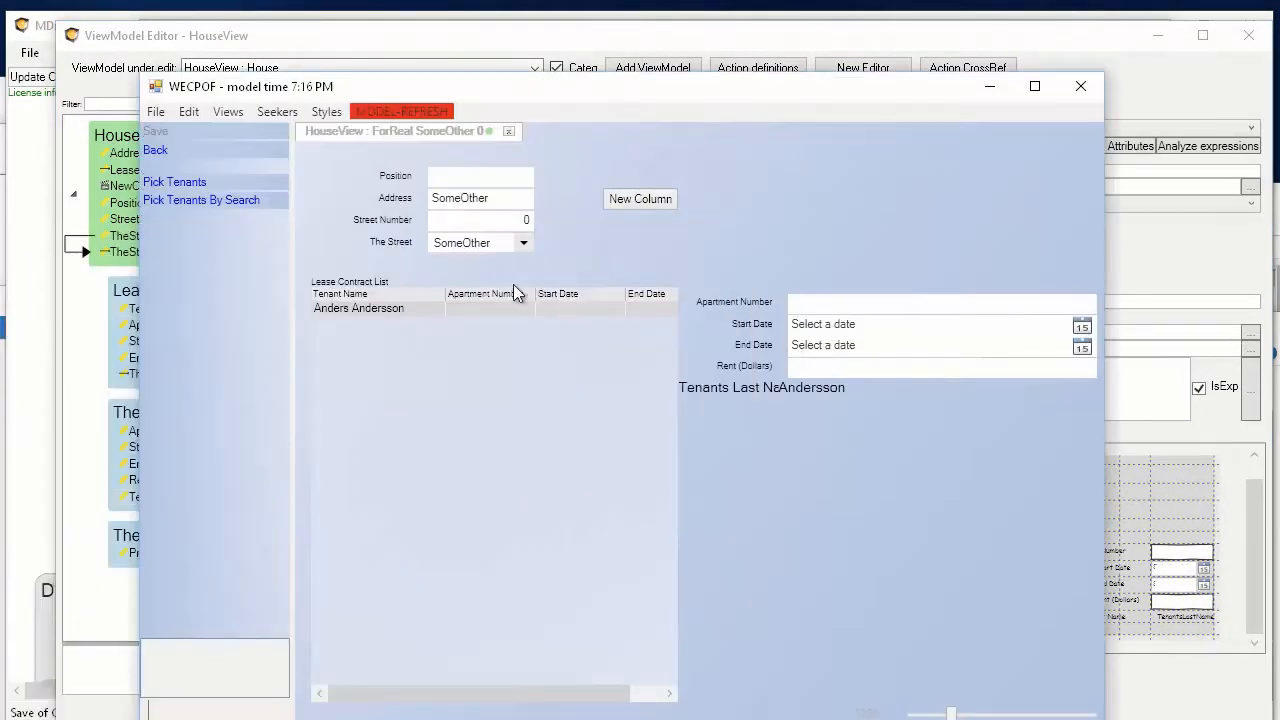
pyautogui.click(402, 111)
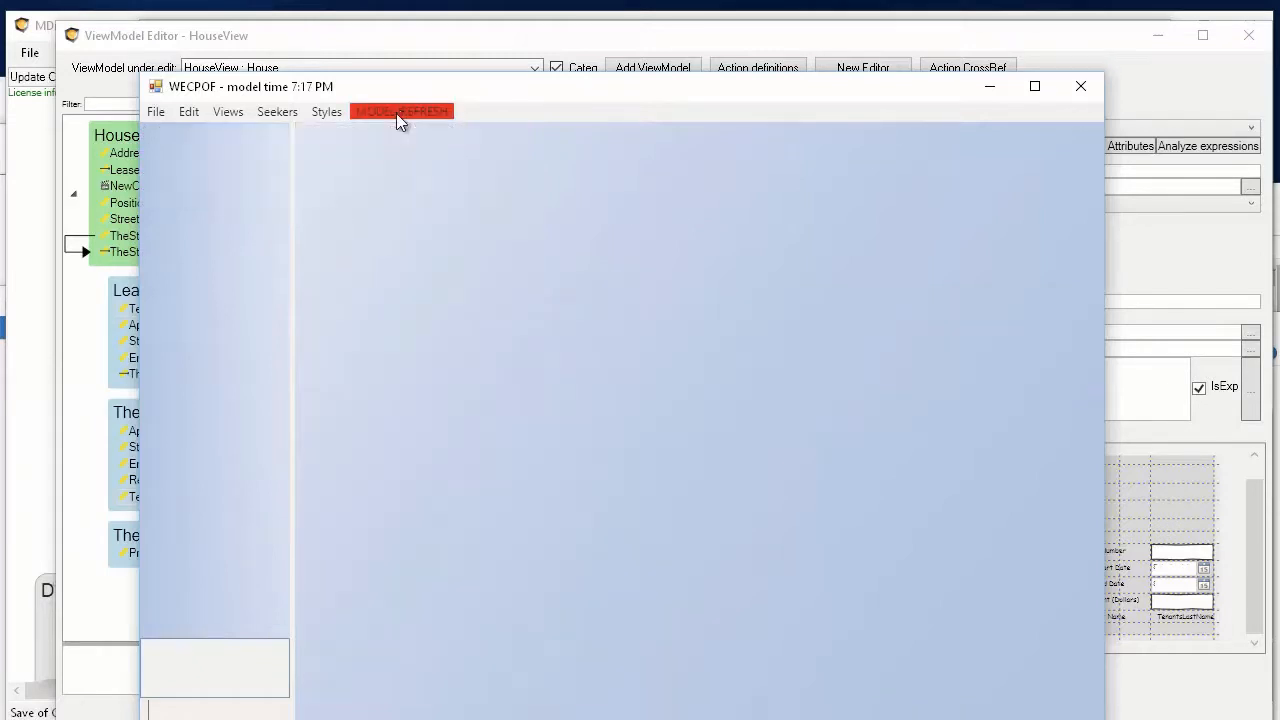
pyautogui.click(230, 112)
pyautogui.click(205, 135)
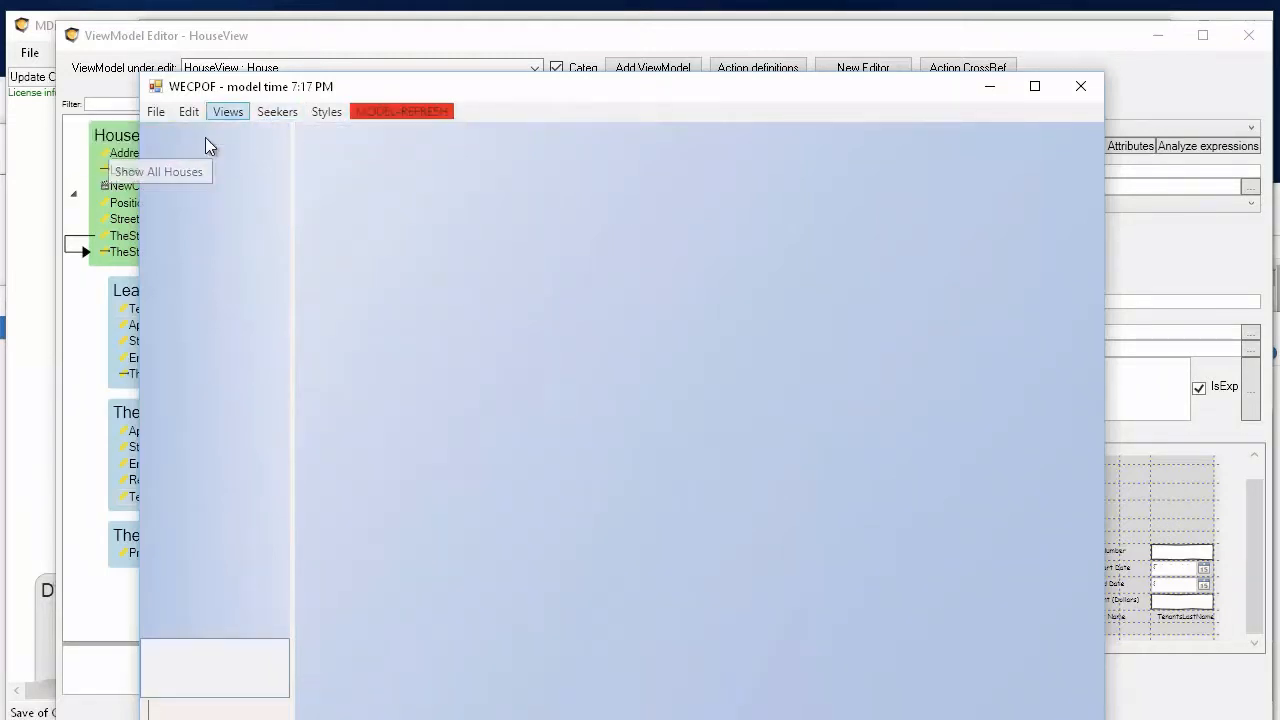
pyautogui.doubleClick(332, 198)
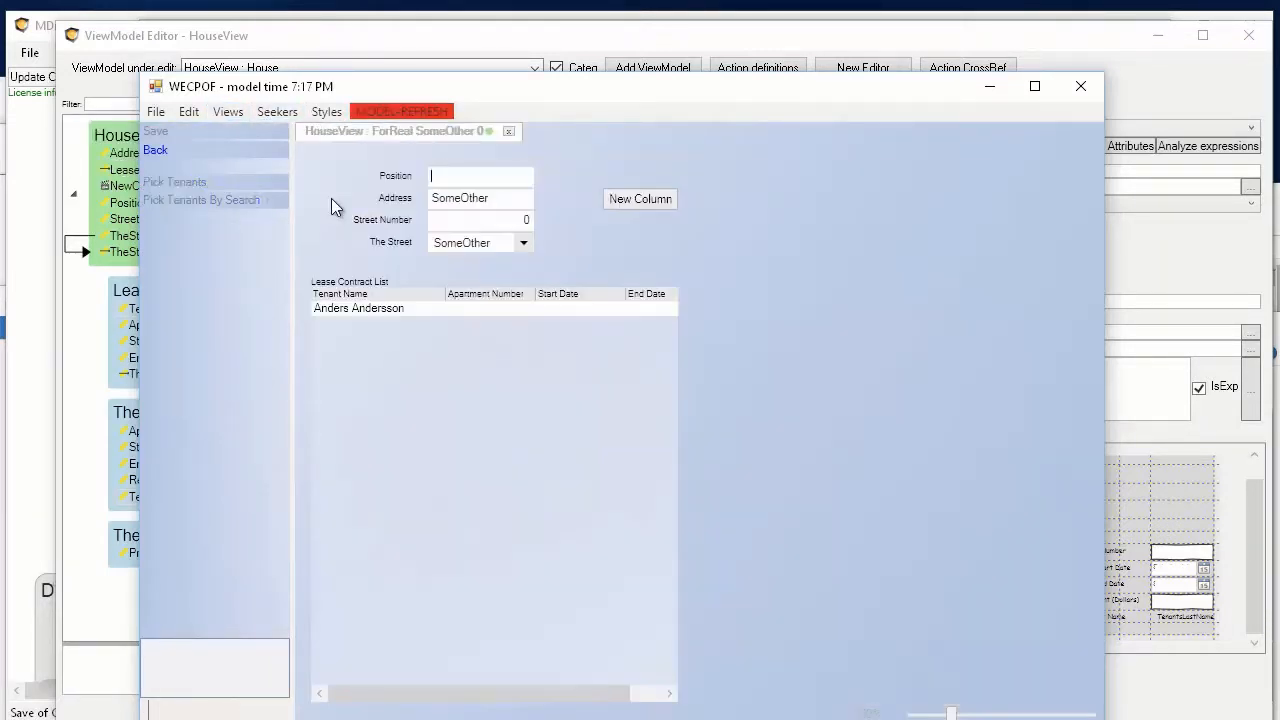
pyautogui.click(391, 309)
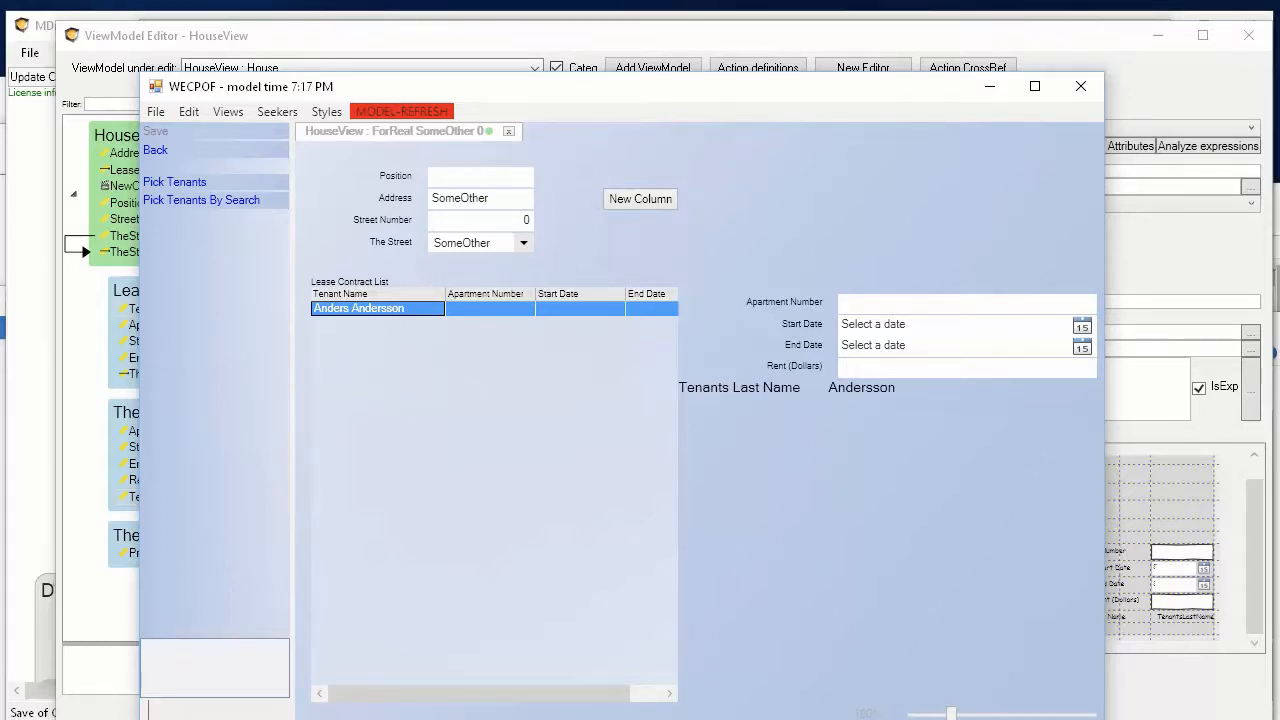
pyautogui.click(1140, 272)
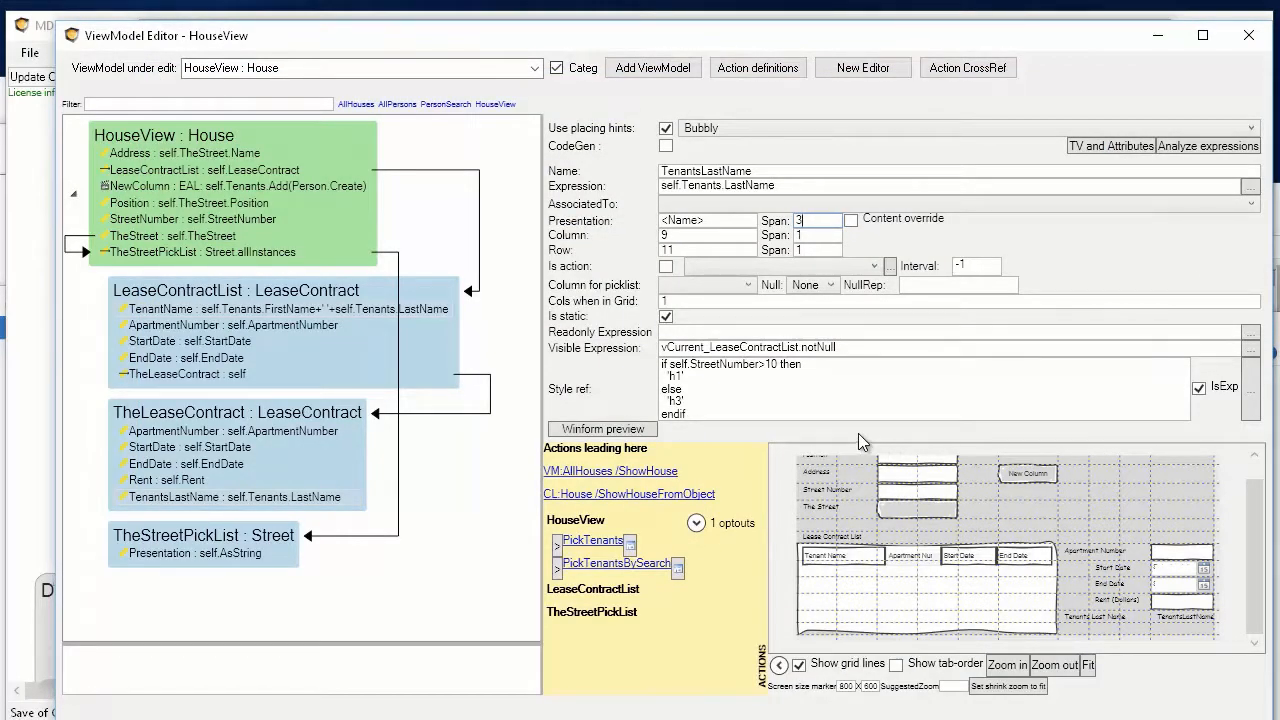
pyautogui.hotkey('alt', 'Tab')
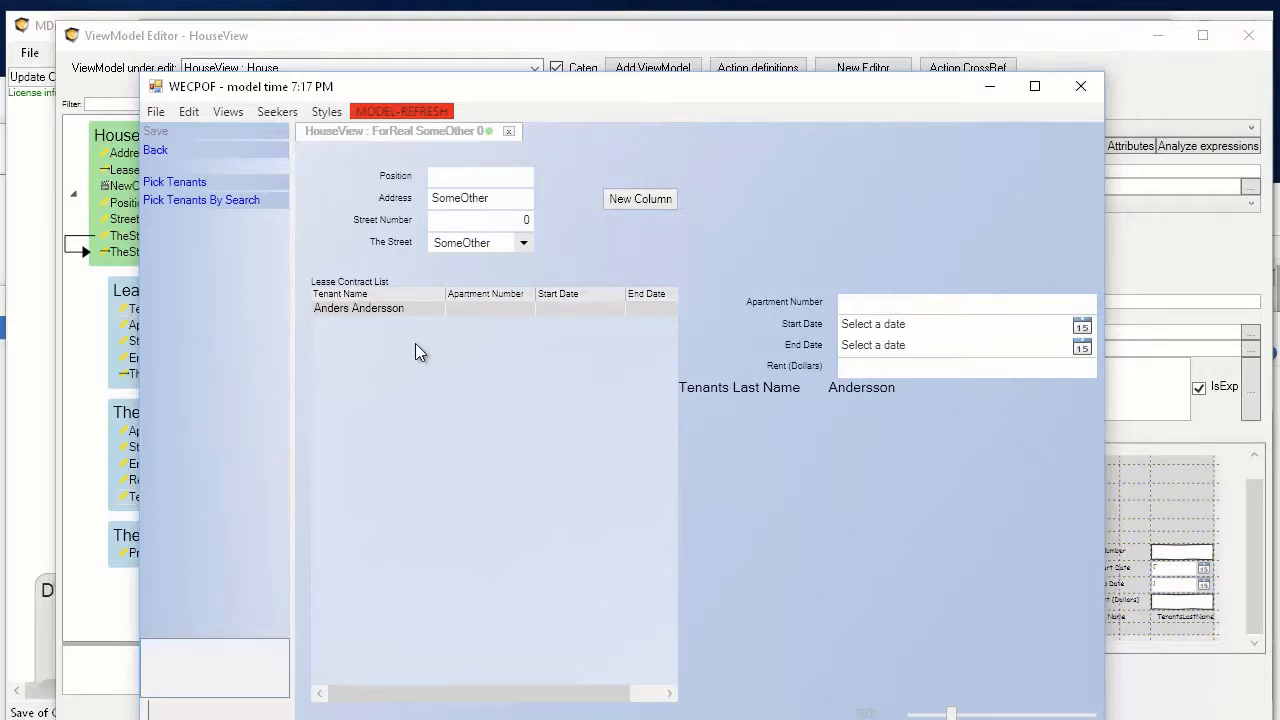
pyautogui.click(1183, 265)
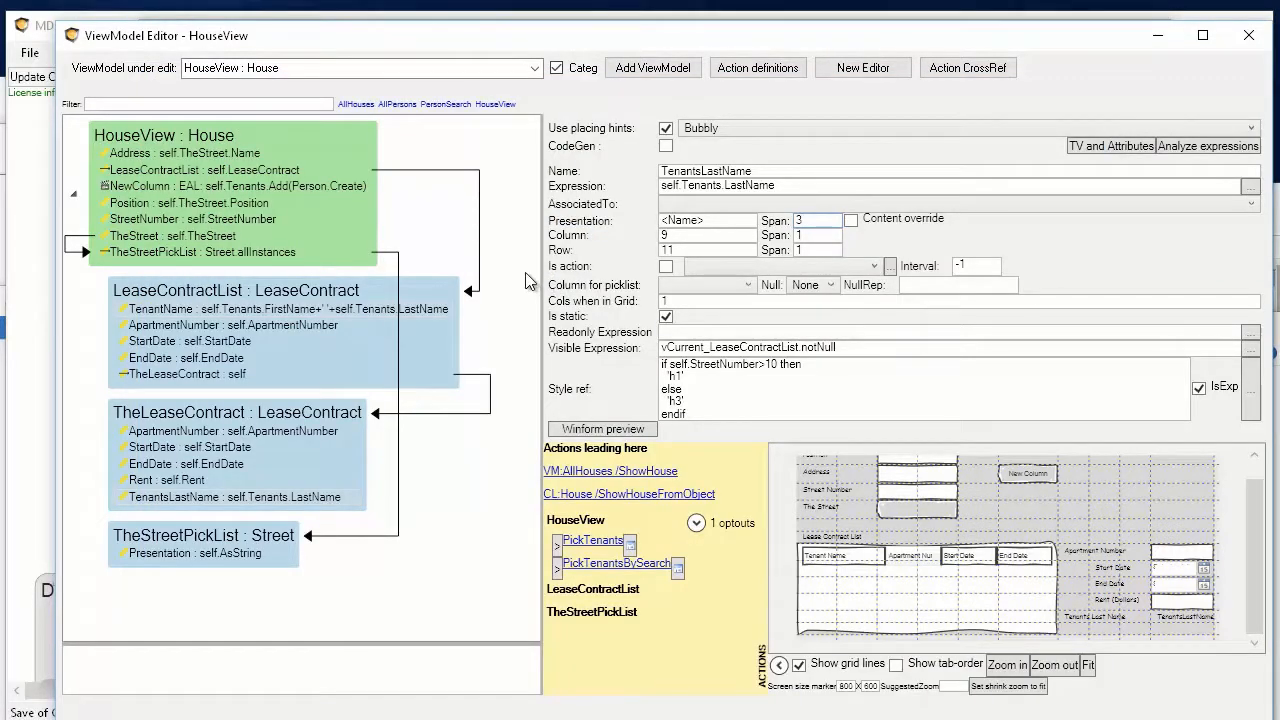
# Copy the full expression of the TenantName column in LeaseContractList.
pyautogui.click(327, 310)
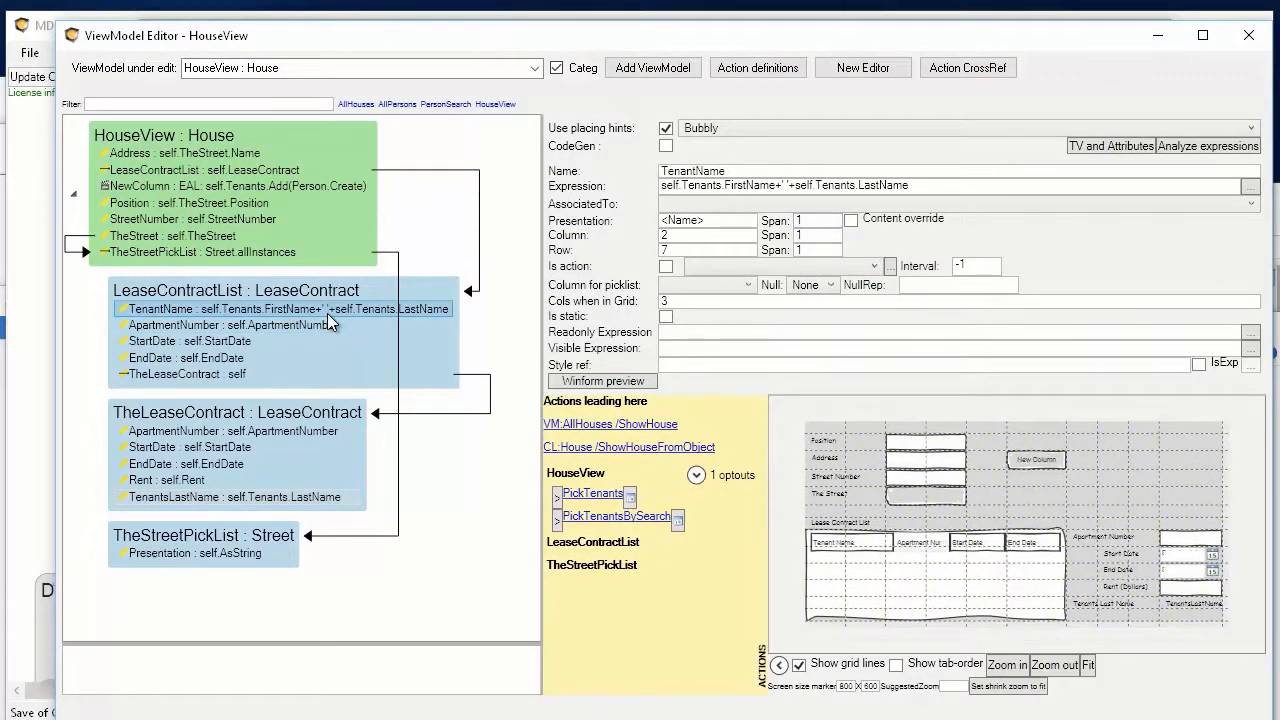
pyautogui.moveTo(940, 188); pyautogui.dragTo(562, 185)
pyautogui.hotkey('ctrl', 'c')
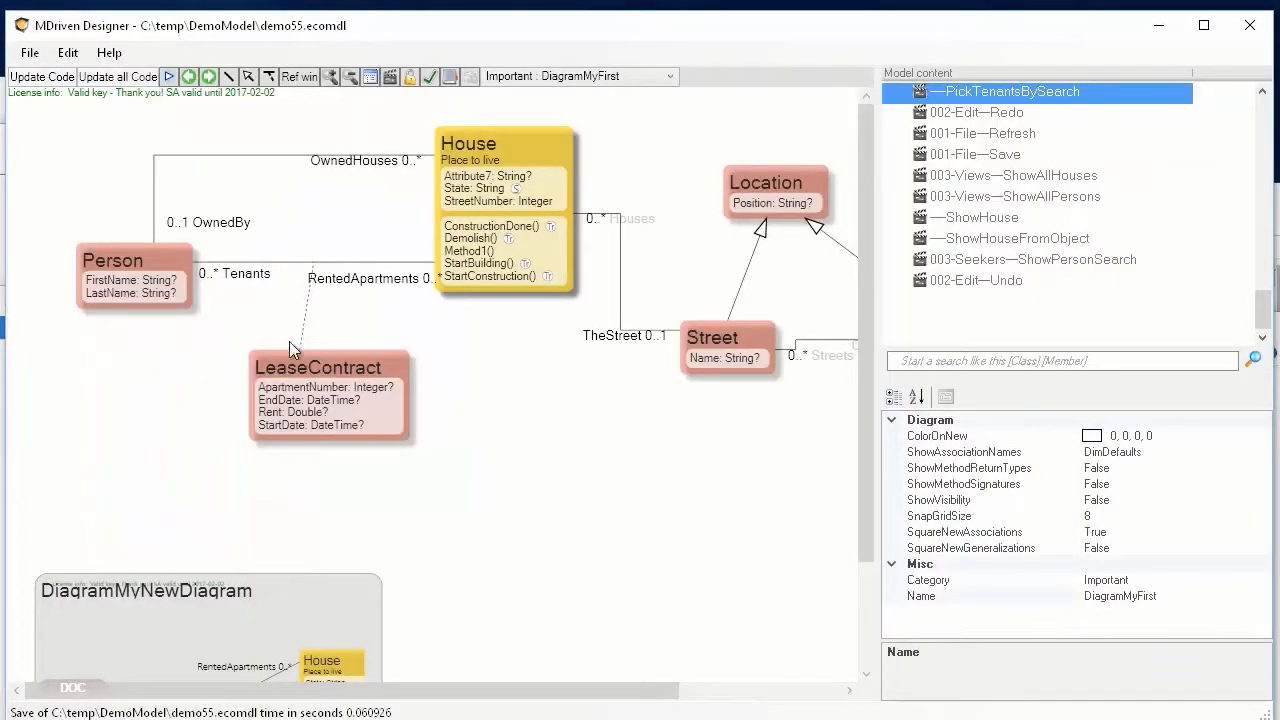
# In the class diagram of the main designer window, add an attribute "FullName: String?" to the Person class.
pyautogui.click(112, 293)
pyautogui.rightClick(115, 295)
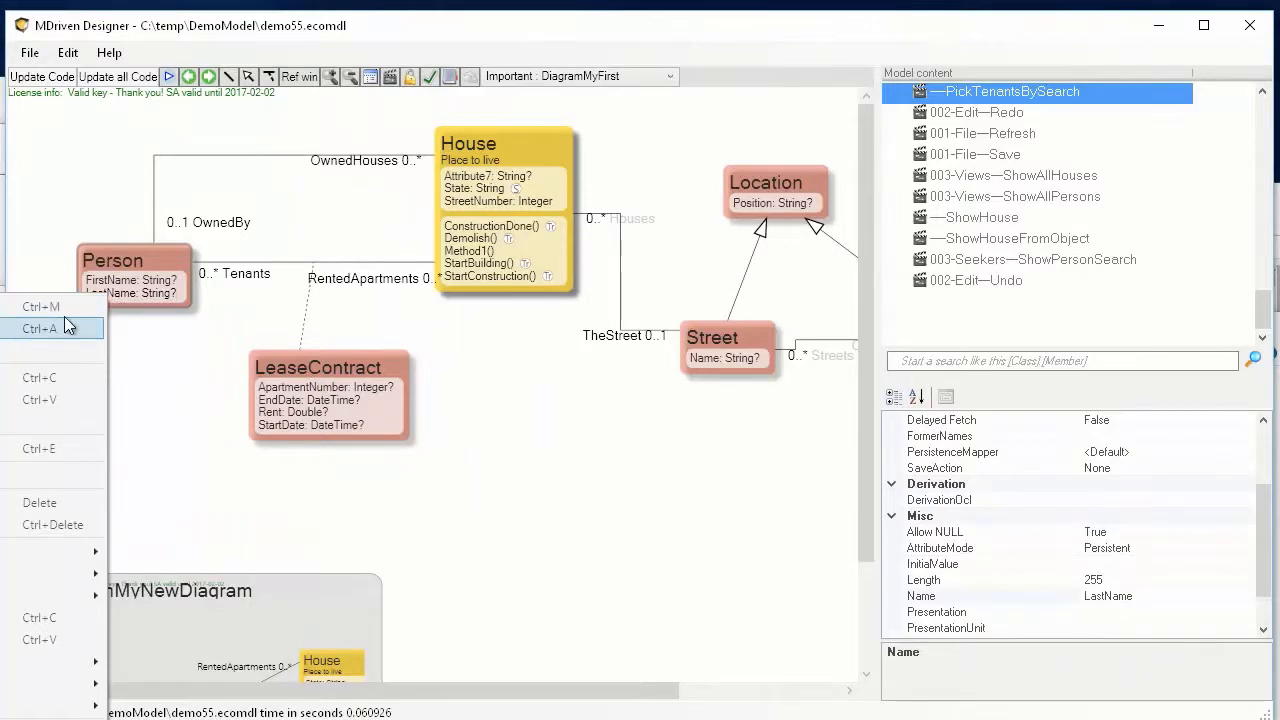
pyautogui.click(327, 50)
pyautogui.moveTo(550, 43); pyautogui.dragTo(793, 46)
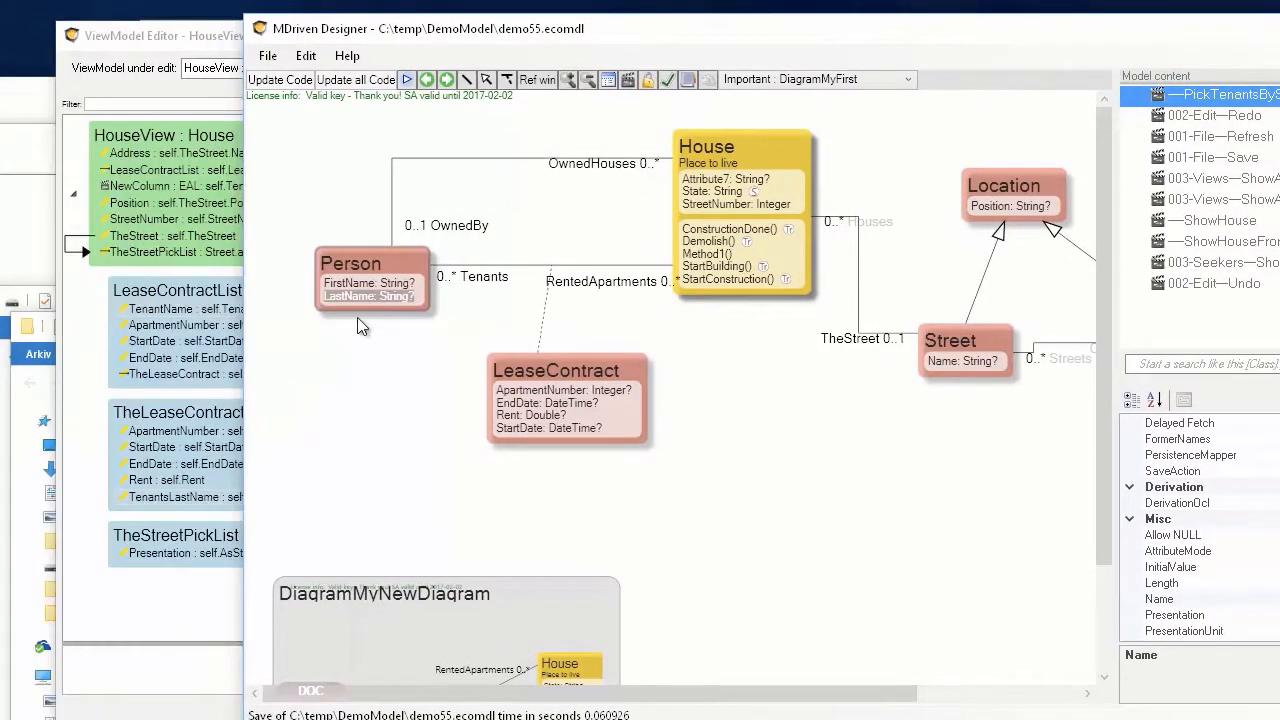
pyautogui.rightClick(362, 298)
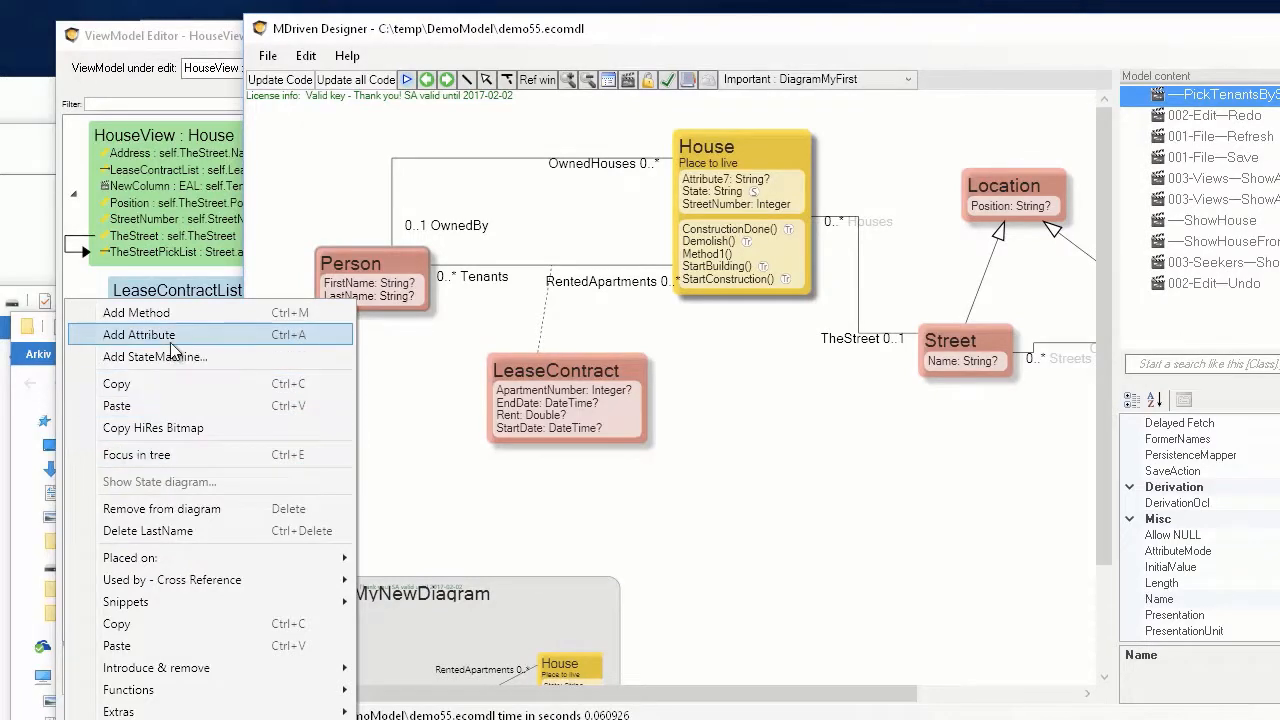
pyautogui.click(247, 345)
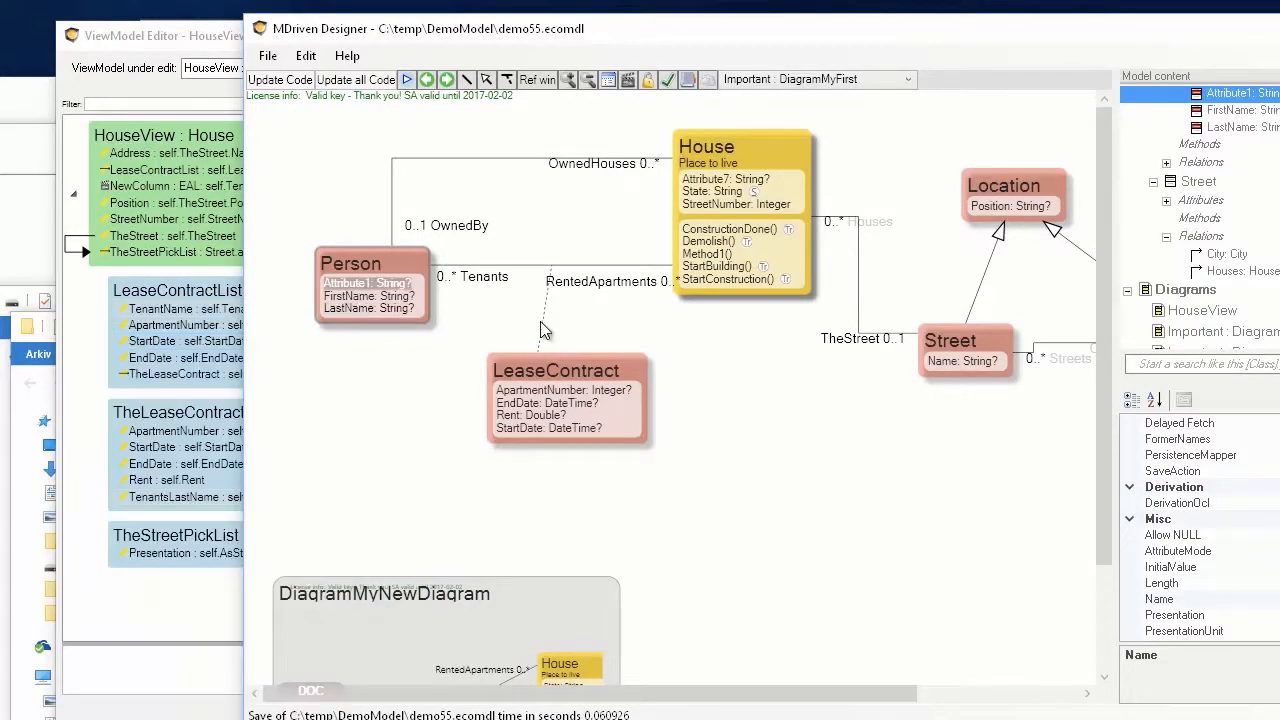
pyautogui.write('Full')
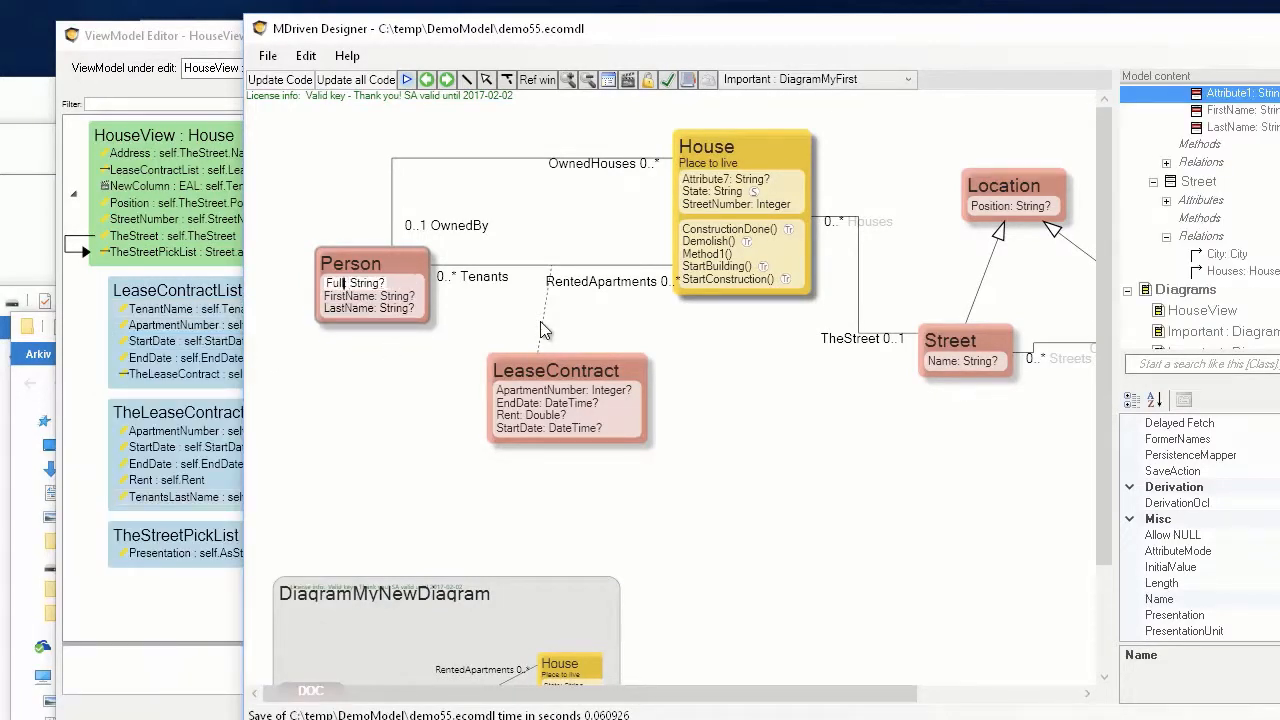
pyautogui.write('Name: String?')
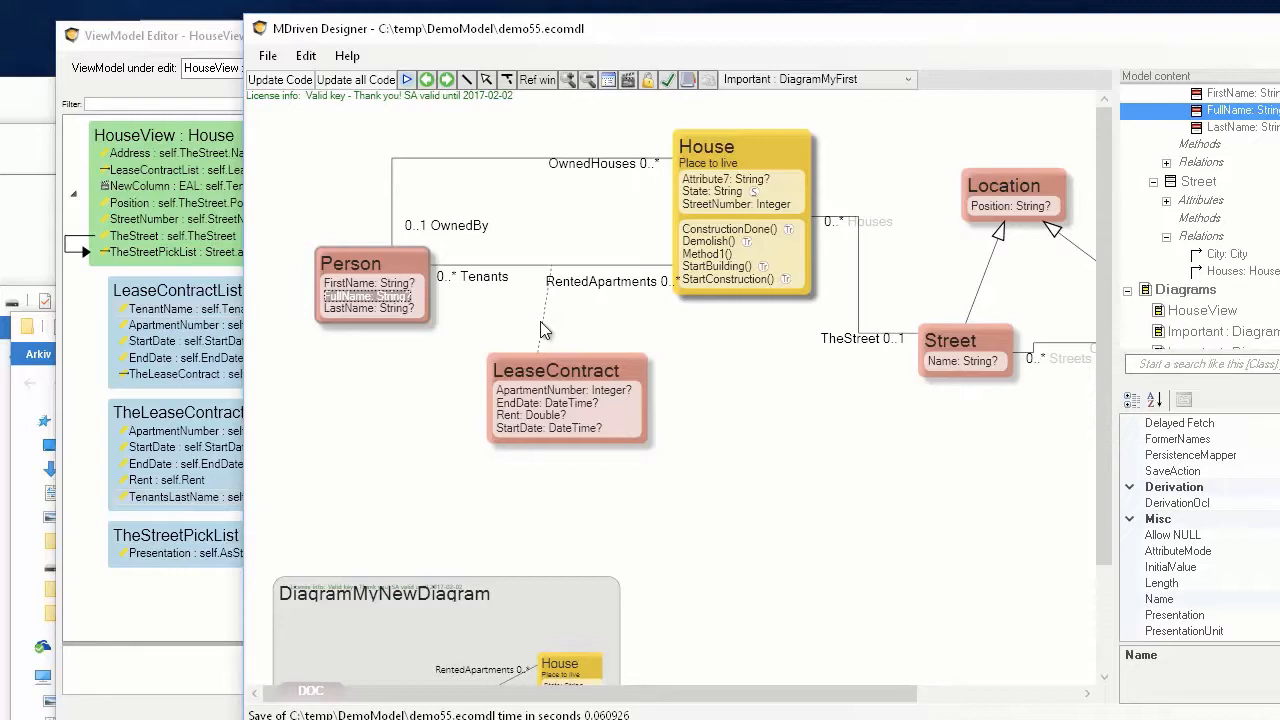
# Set the AttributeMode of Person's FullName attribute to Derived.
pyautogui.doubleClick(888, 37)
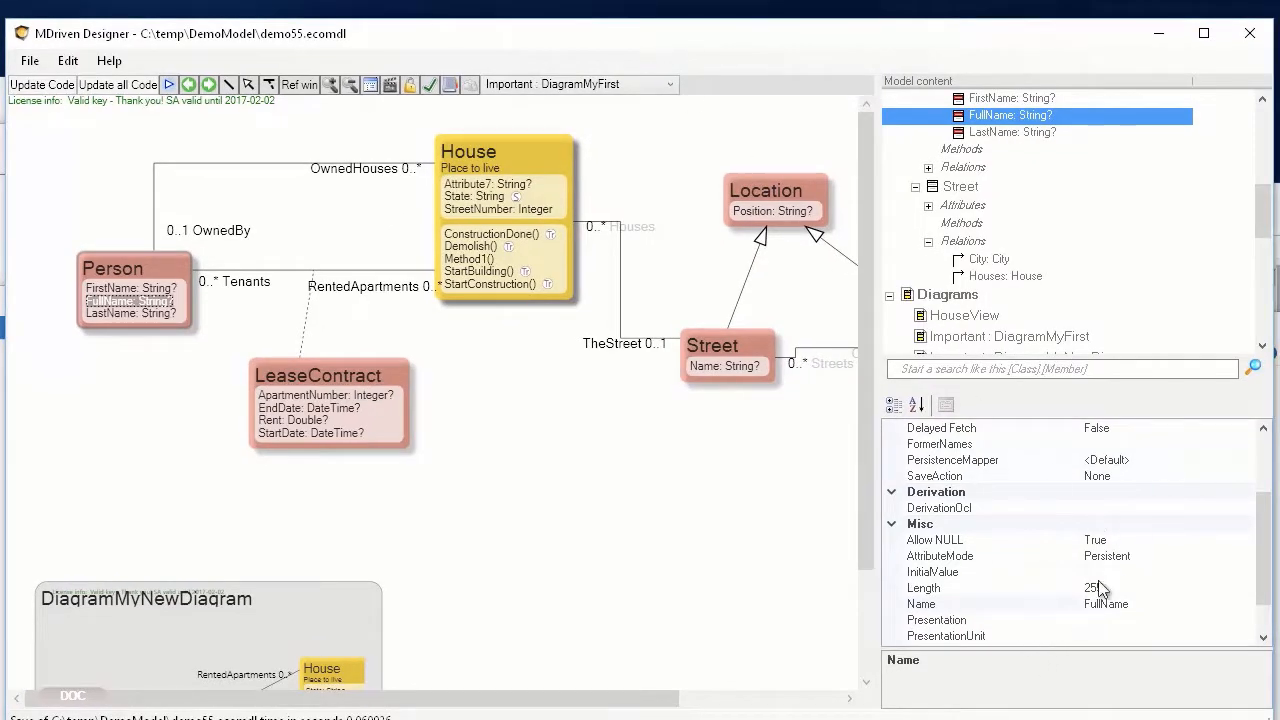
pyautogui.click(1195, 556)
pyautogui.click(1246, 557)
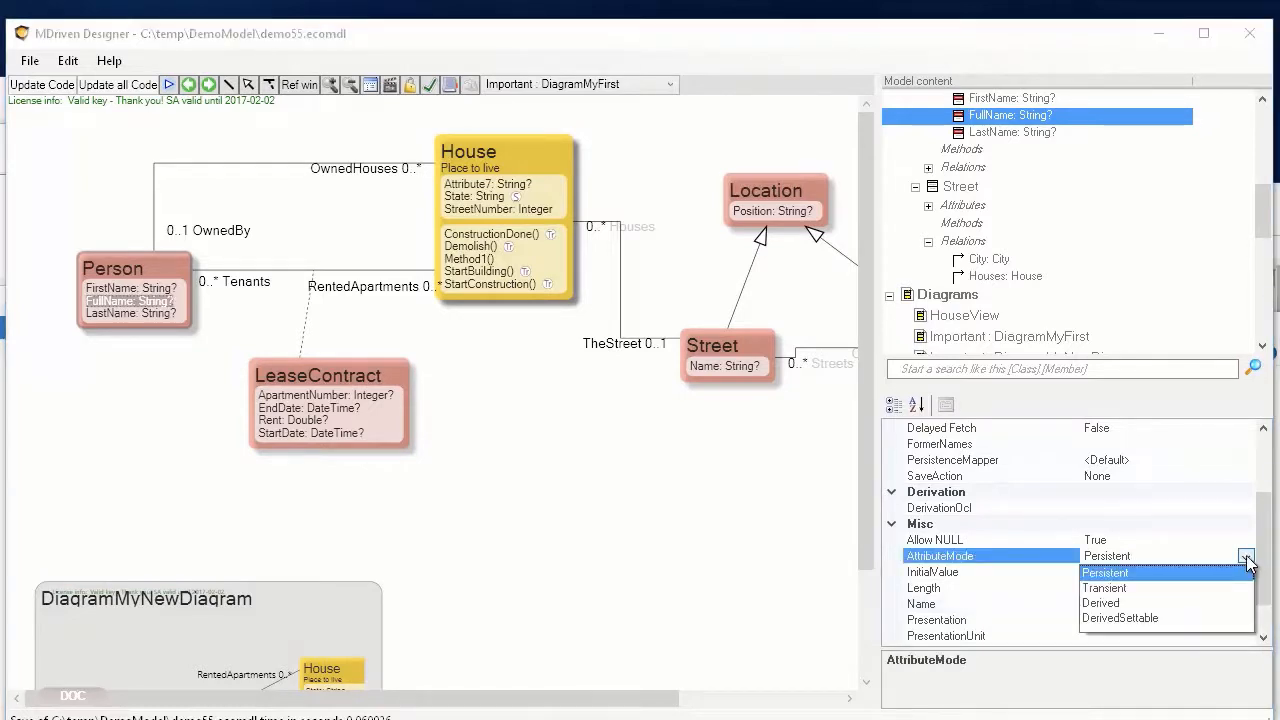
pyautogui.click(1117, 608)
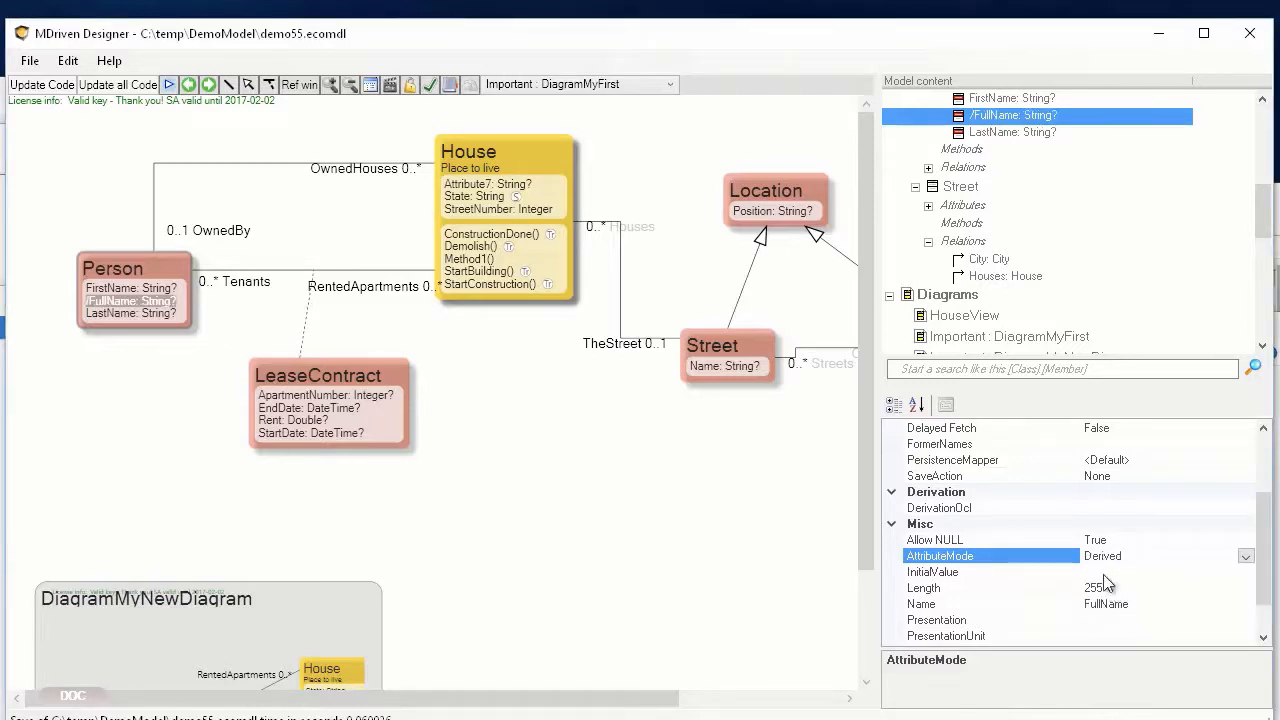
# Open the OCL editor for FullName's DerivationOcl and paste the copied tenant name expression.
pyautogui.click(1106, 505)
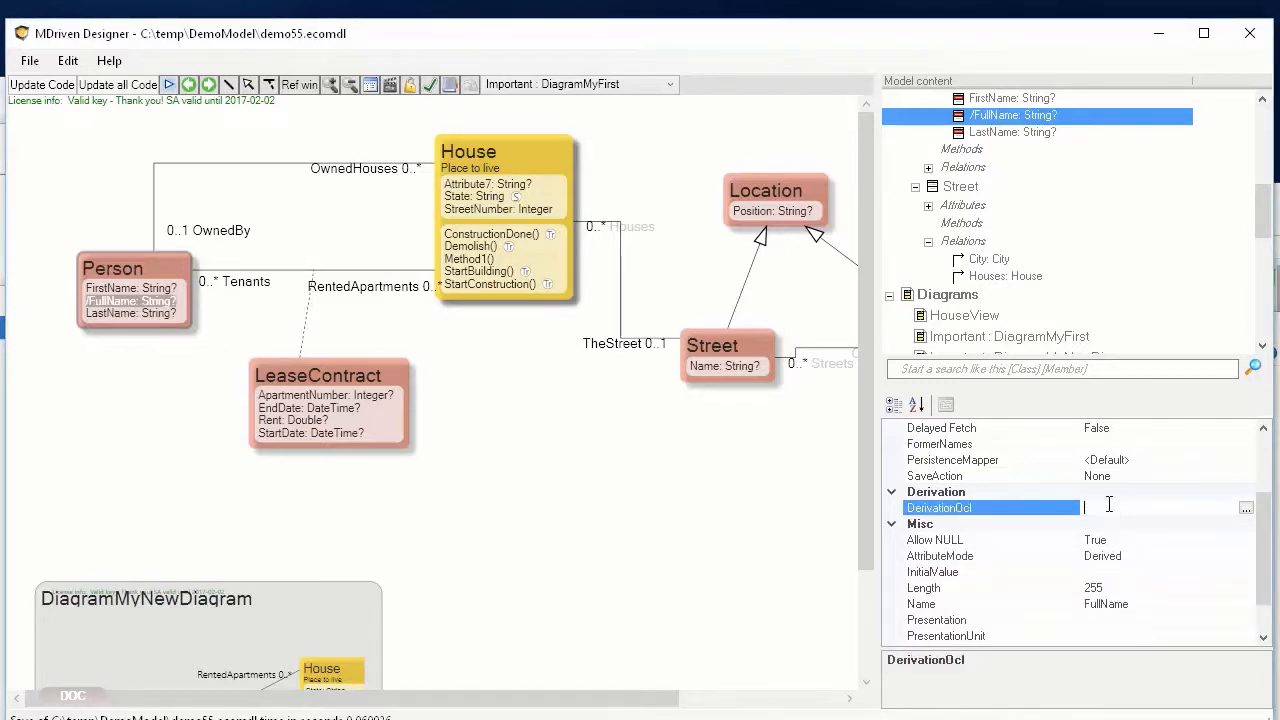
pyautogui.click(1245, 508)
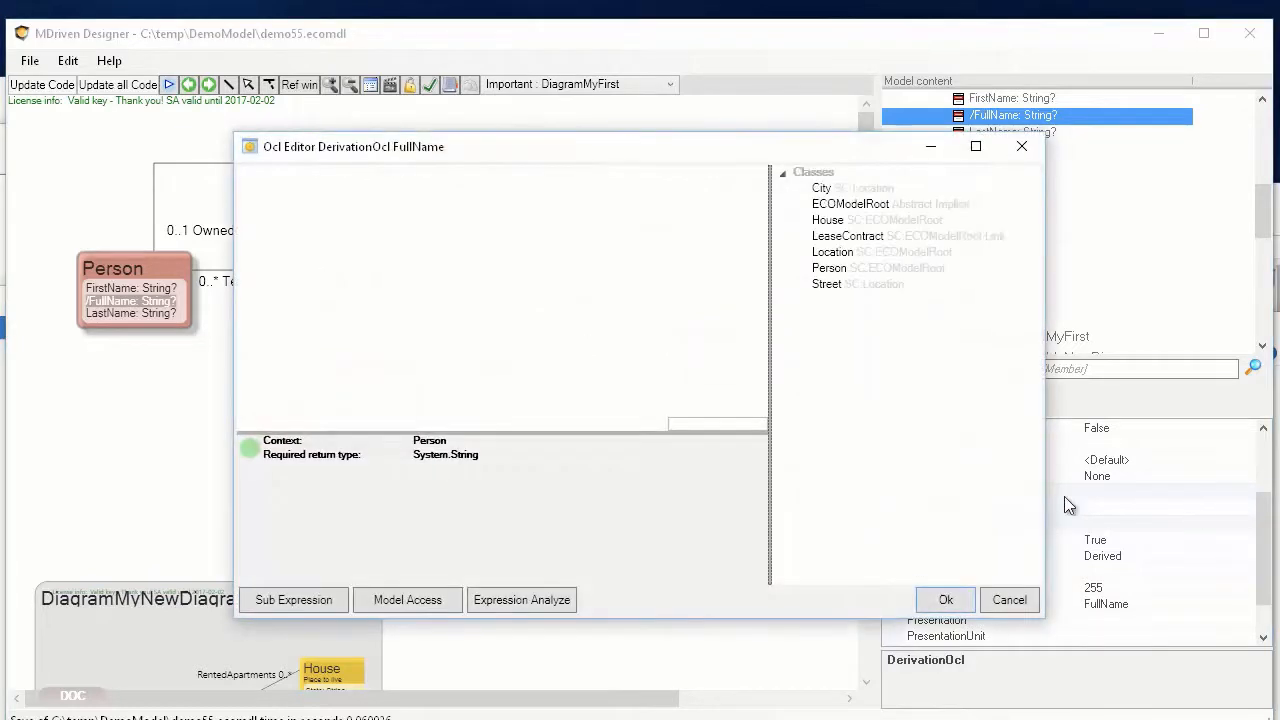
pyautogui.hotkey('ctrl', 'v')
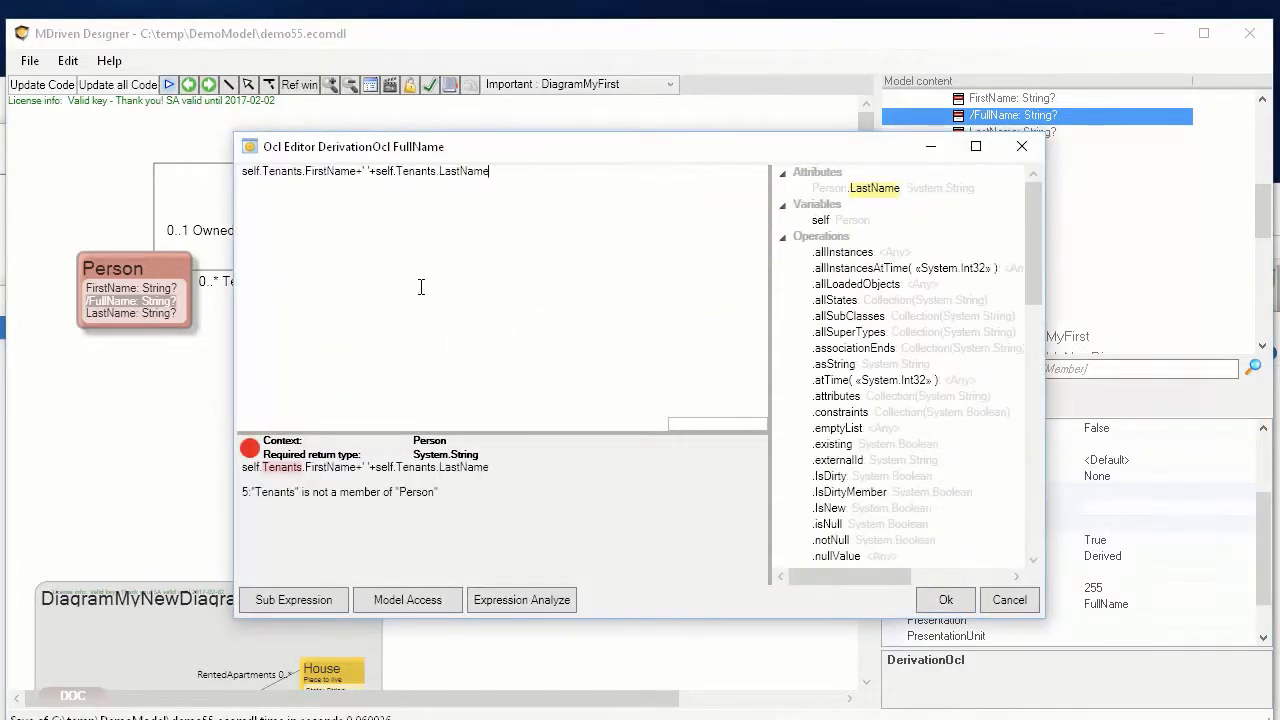
# Remove both Tenants references so the derivation reads self.FirstName+' '+self.LastName, and accept the expression.
pyautogui.click(334, 171)
pyautogui.hotkey('ctrl', 'Left')
pyautogui.hotkey('ctrl', 'Left')
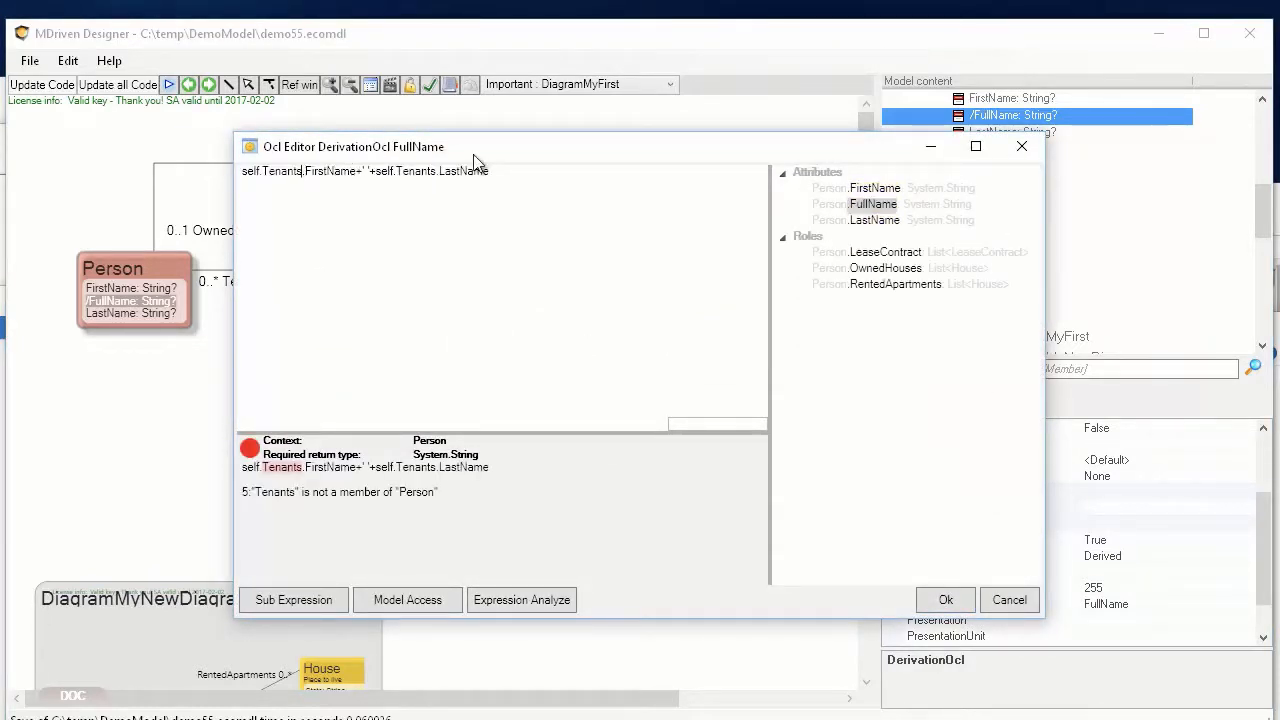
pyautogui.hotkey('ctrl', 'shift', 'Left')
pyautogui.press('BackSpace')
pyautogui.press('BackSpace')
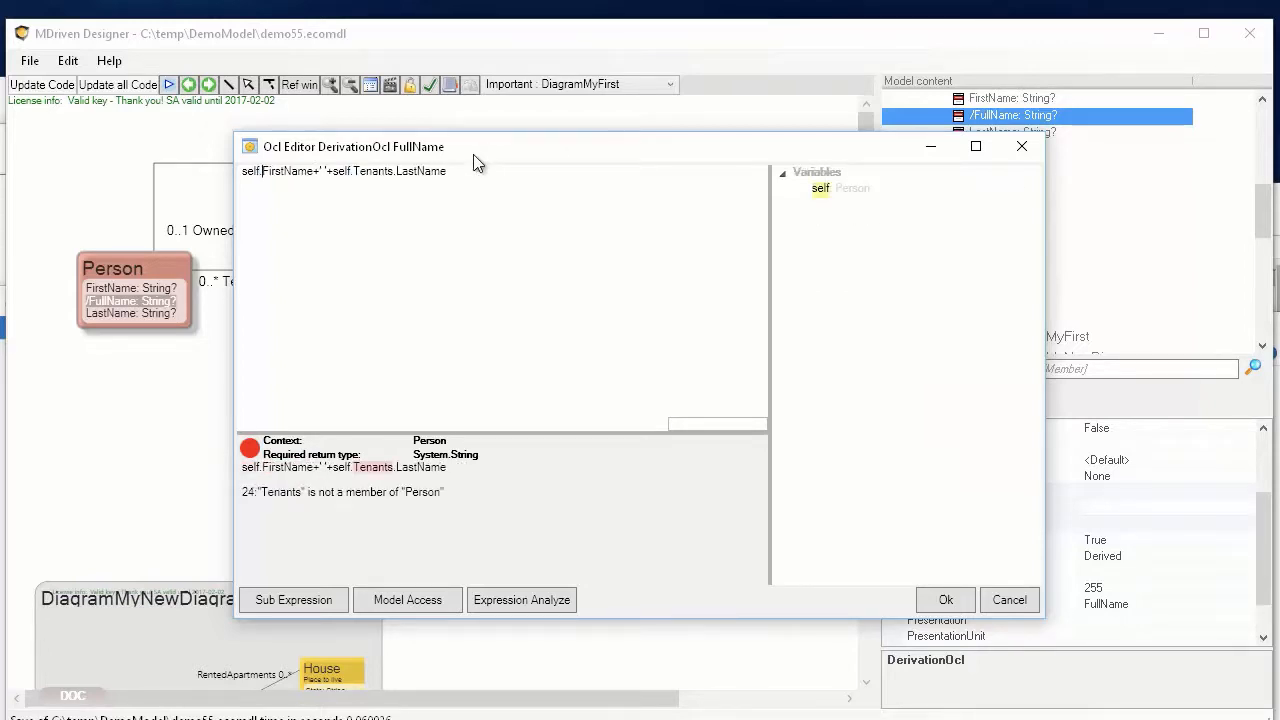
pyautogui.press('Right')
pyautogui.press('Right')
pyautogui.press('Right')
pyautogui.press('Right')
pyautogui.press('Right')
pyautogui.press('Right')
pyautogui.press('Right')
pyautogui.press('Right')
pyautogui.press('Right')
pyautogui.press('Right')
pyautogui.press('Right')
pyautogui.press('Right')
pyautogui.press('Right')
pyautogui.press('Right')
pyautogui.press('Right')
pyautogui.press('Right')
pyautogui.press('Right')
pyautogui.press('Right')
pyautogui.press('Right')
pyautogui.press('Right')
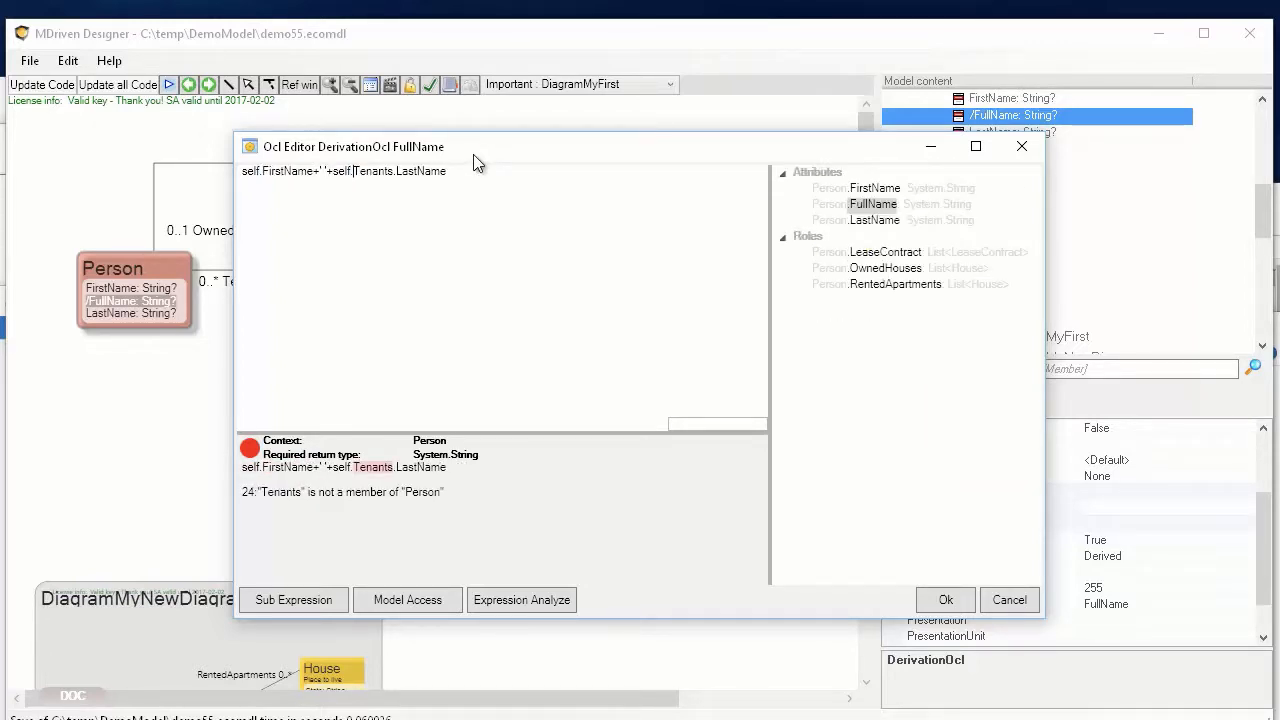
pyautogui.hotkey('ctrl', 'shift', 'Right')
pyautogui.press('BackSpace')
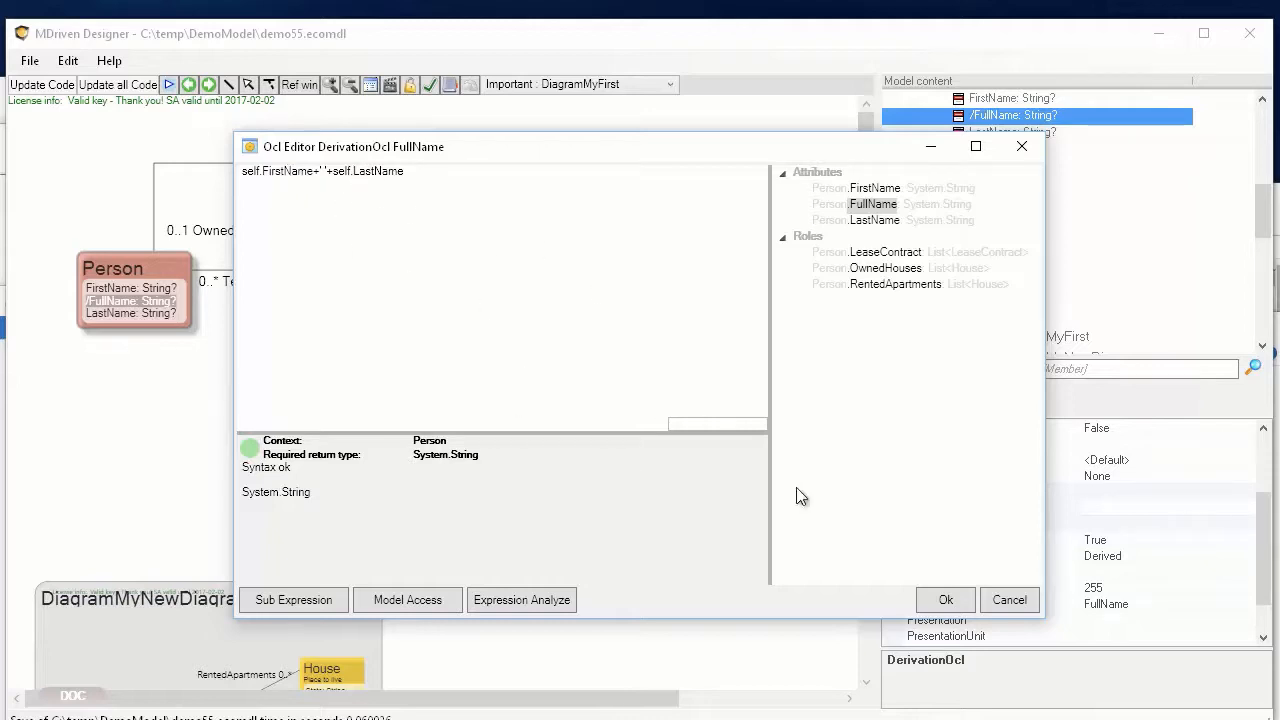
pyautogui.click(952, 604)
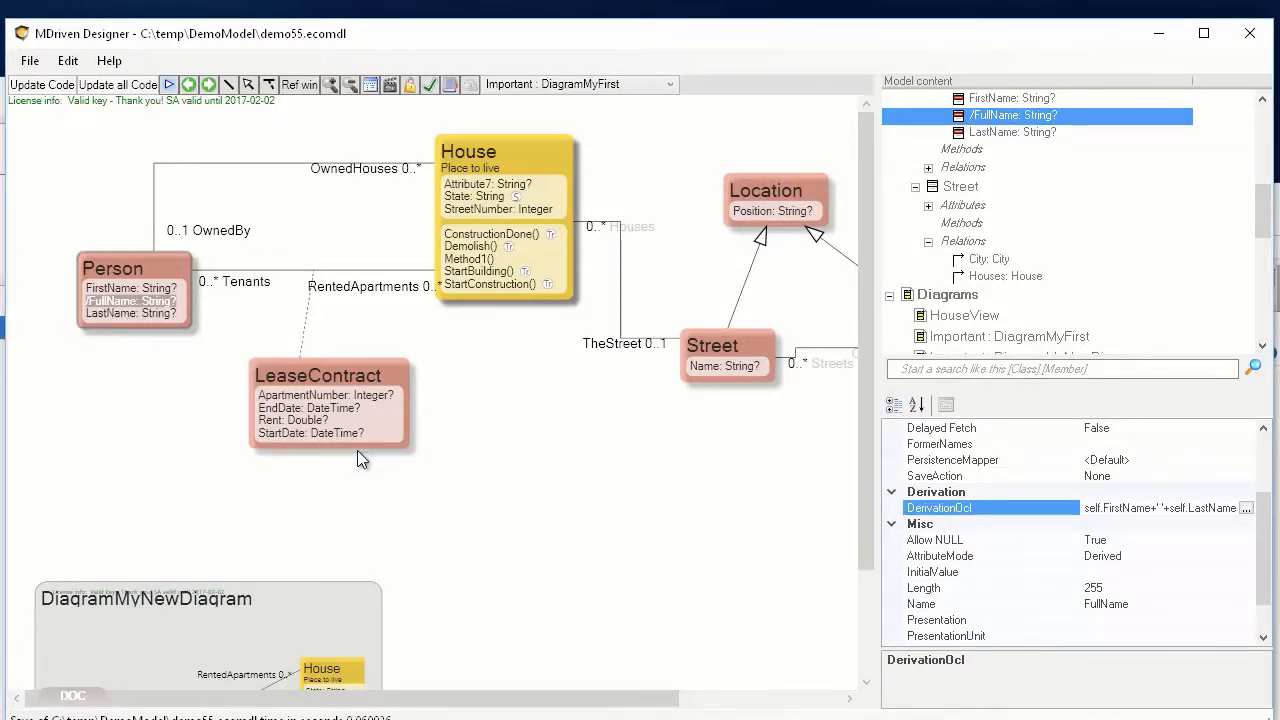
# In the ViewModel Editor for HouseView, open the OCL expression of LeaseContractList's TenantName column and trim it to "self.Tenants.".
pyautogui.hotkey('alt', 'Tab')
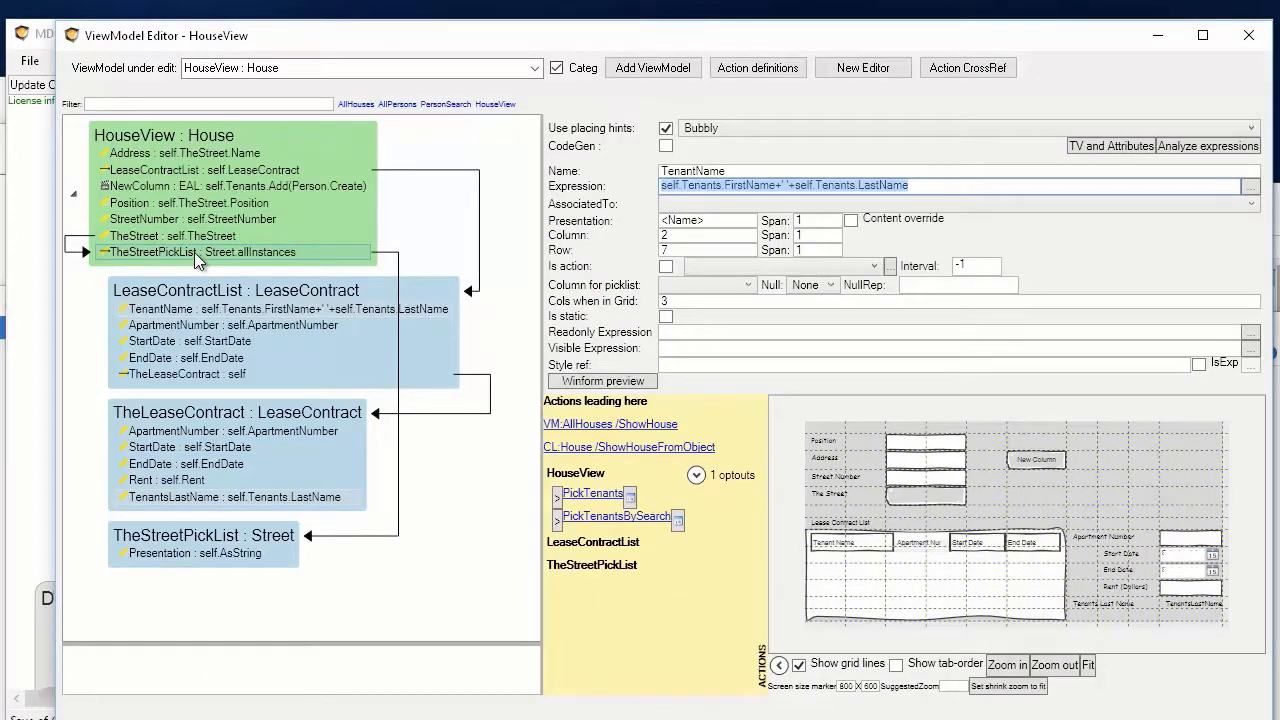
pyautogui.click(240, 316)
pyautogui.click(978, 188)
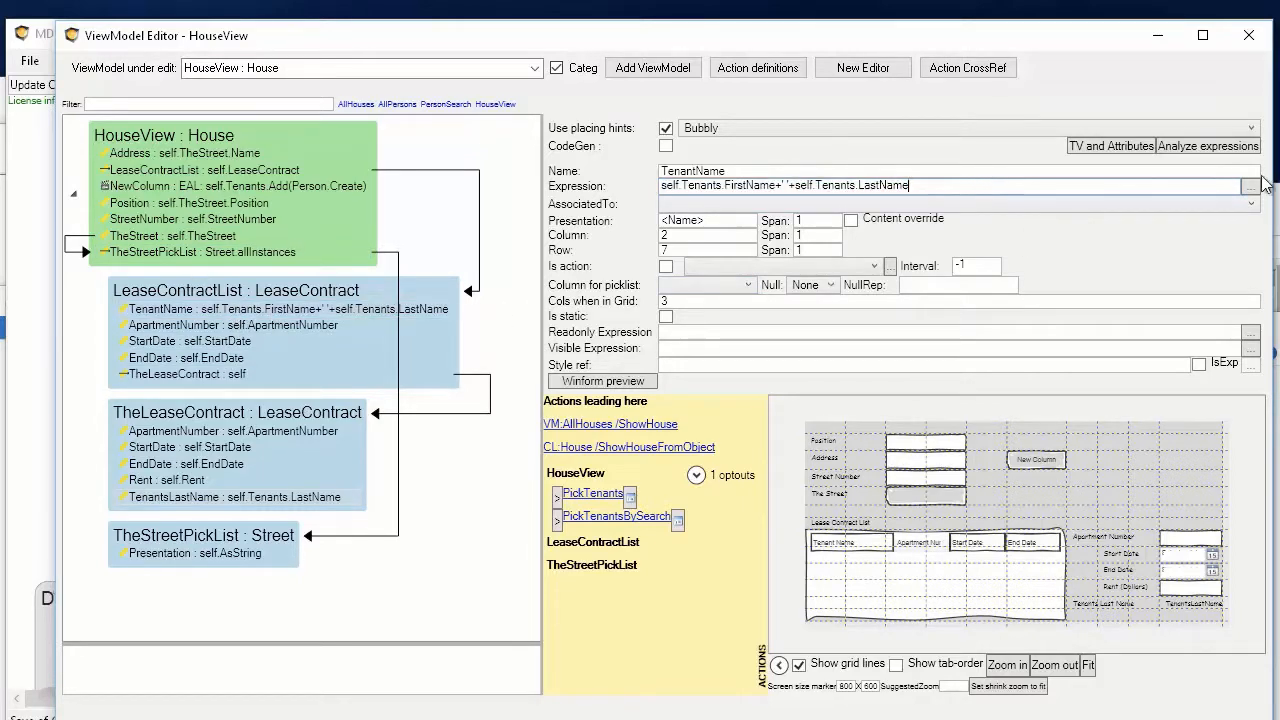
pyautogui.click(1251, 187)
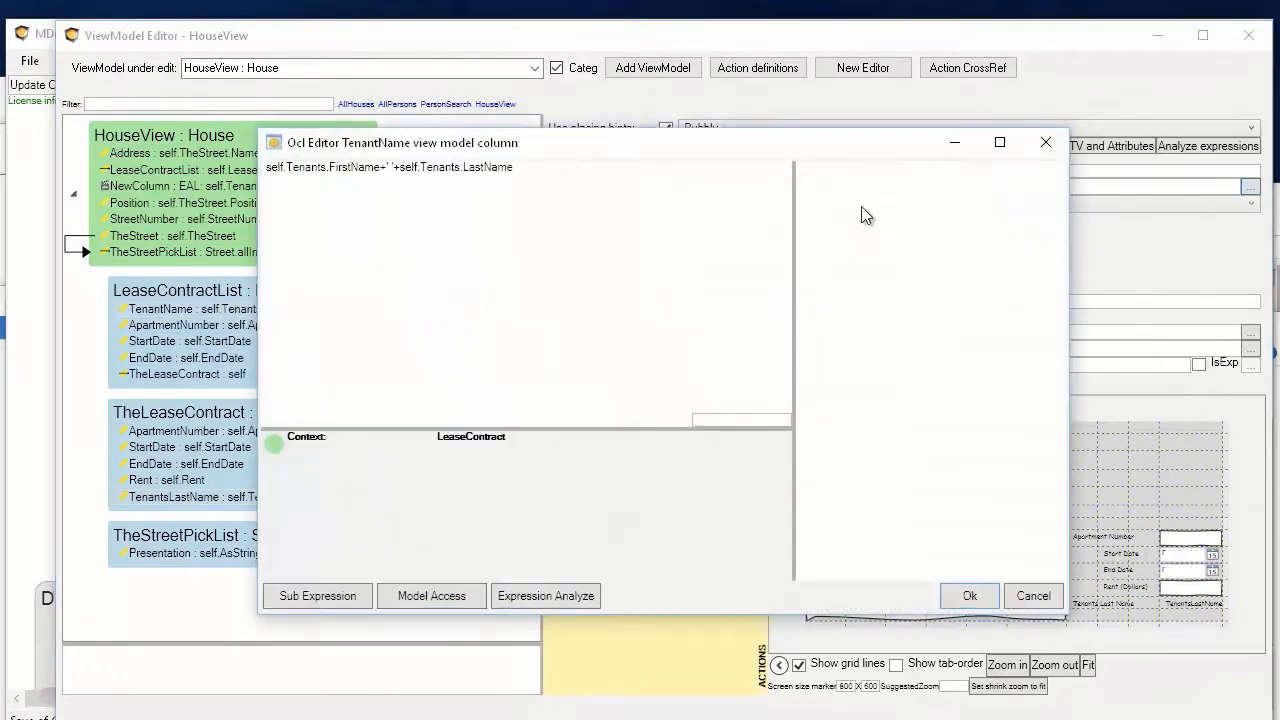
pyautogui.click(329, 167)
pyautogui.moveTo(329, 167); pyautogui.dragTo(672, 165)
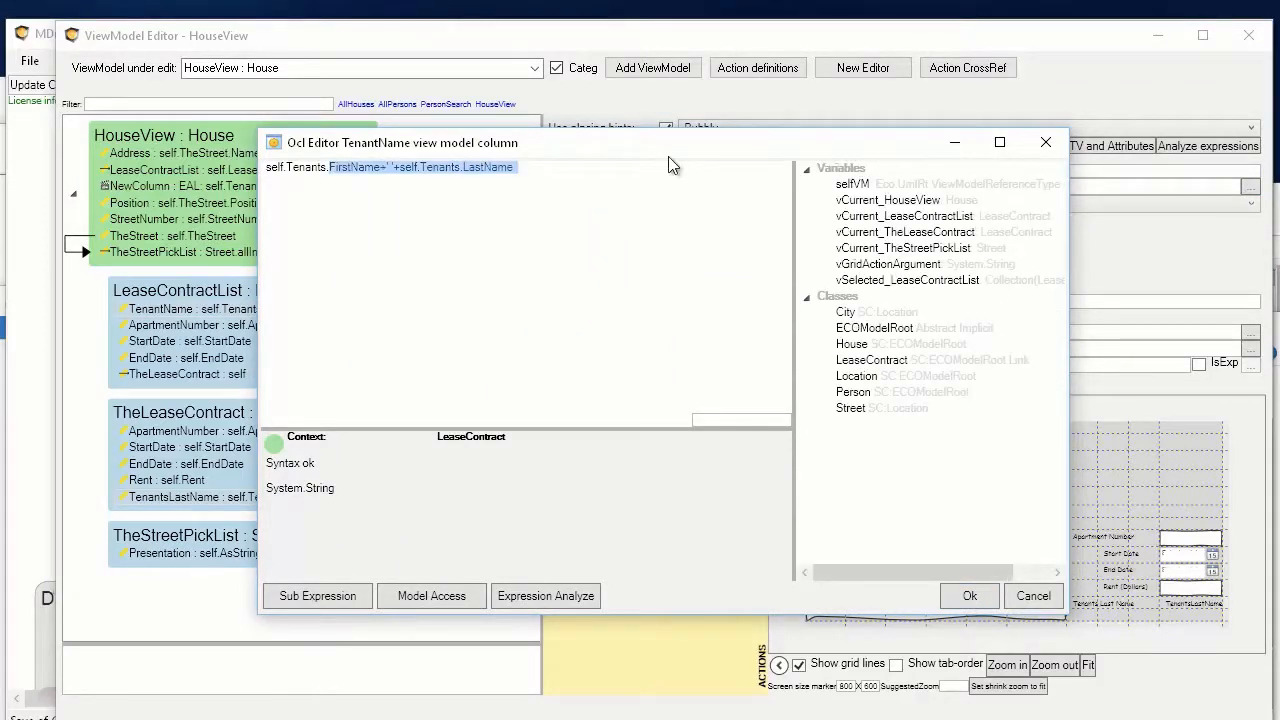
pyautogui.press('Delete')
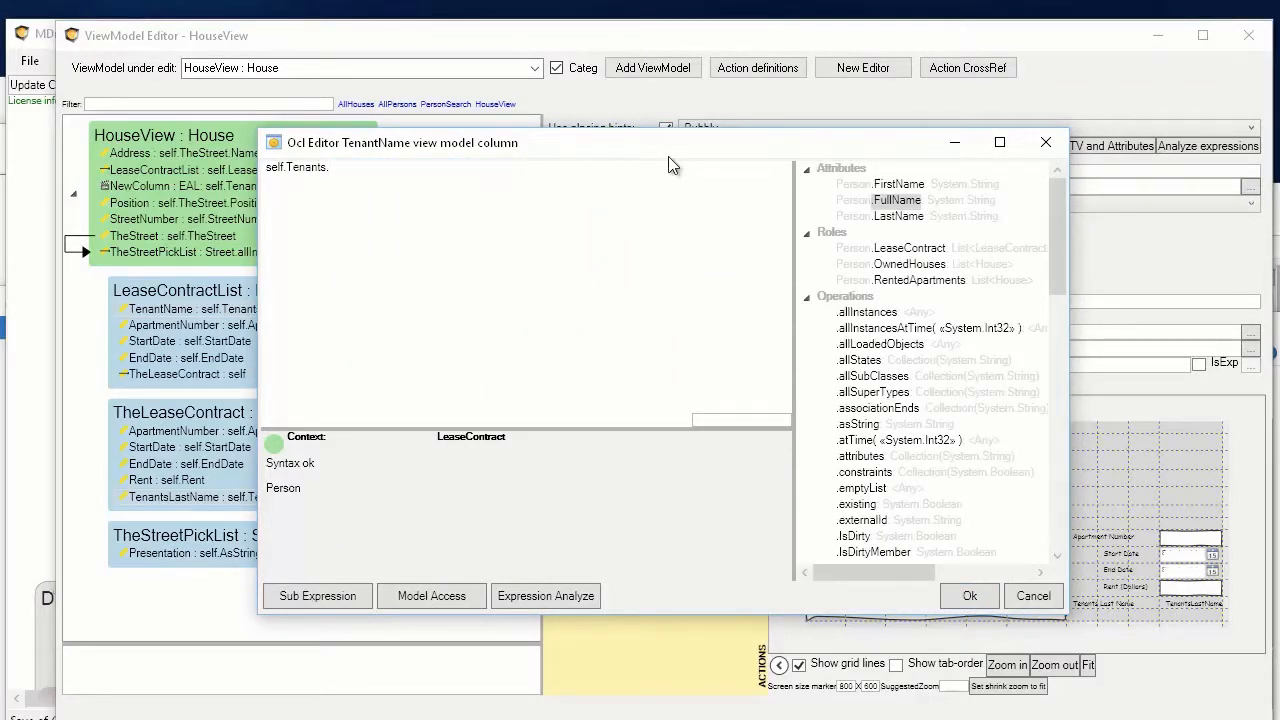
# Insert the suggested FullName attribute after "self.Tenants." in the TenantName expression and accept it.
pyautogui.write('Fu')
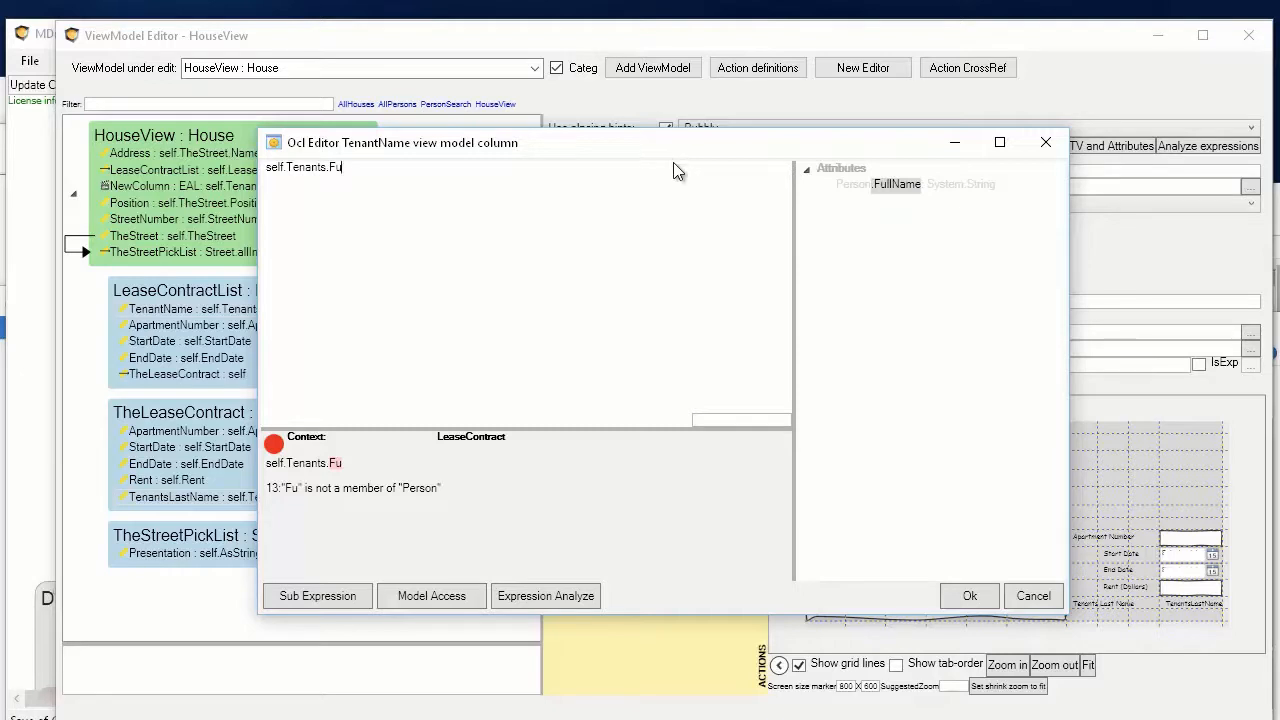
pyautogui.doubleClick(893, 184)
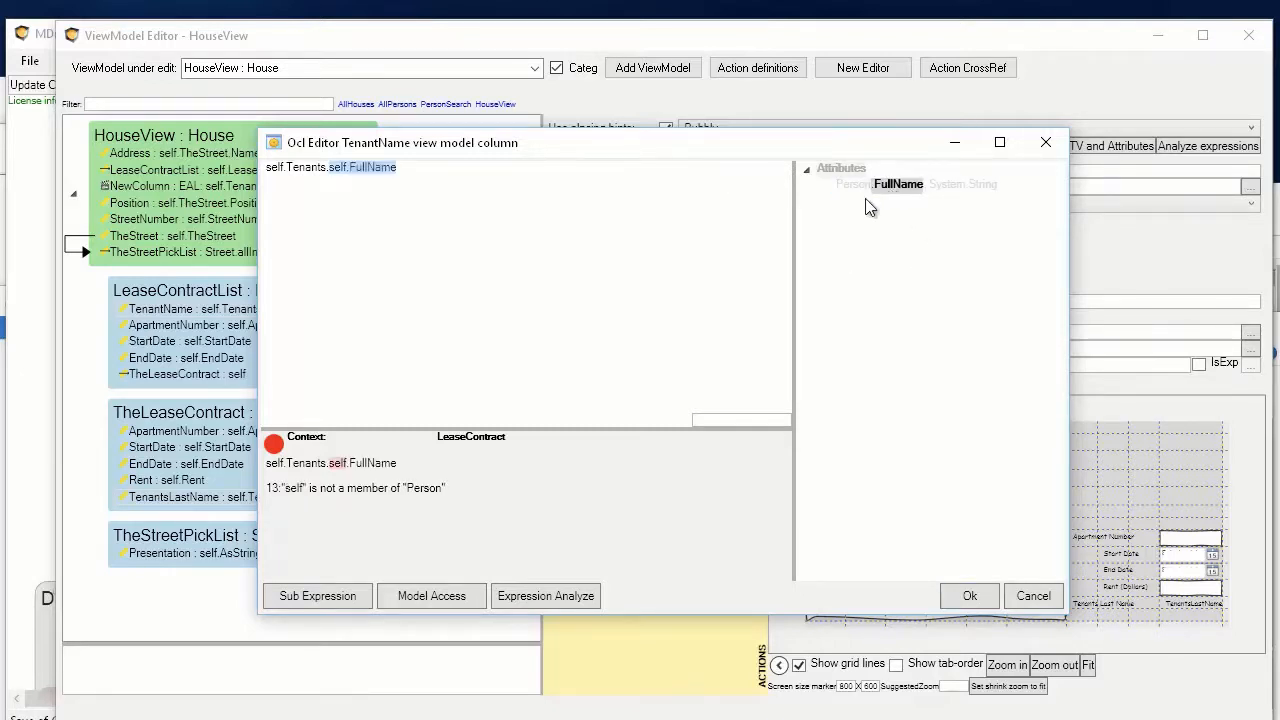
pyautogui.click(580, 228)
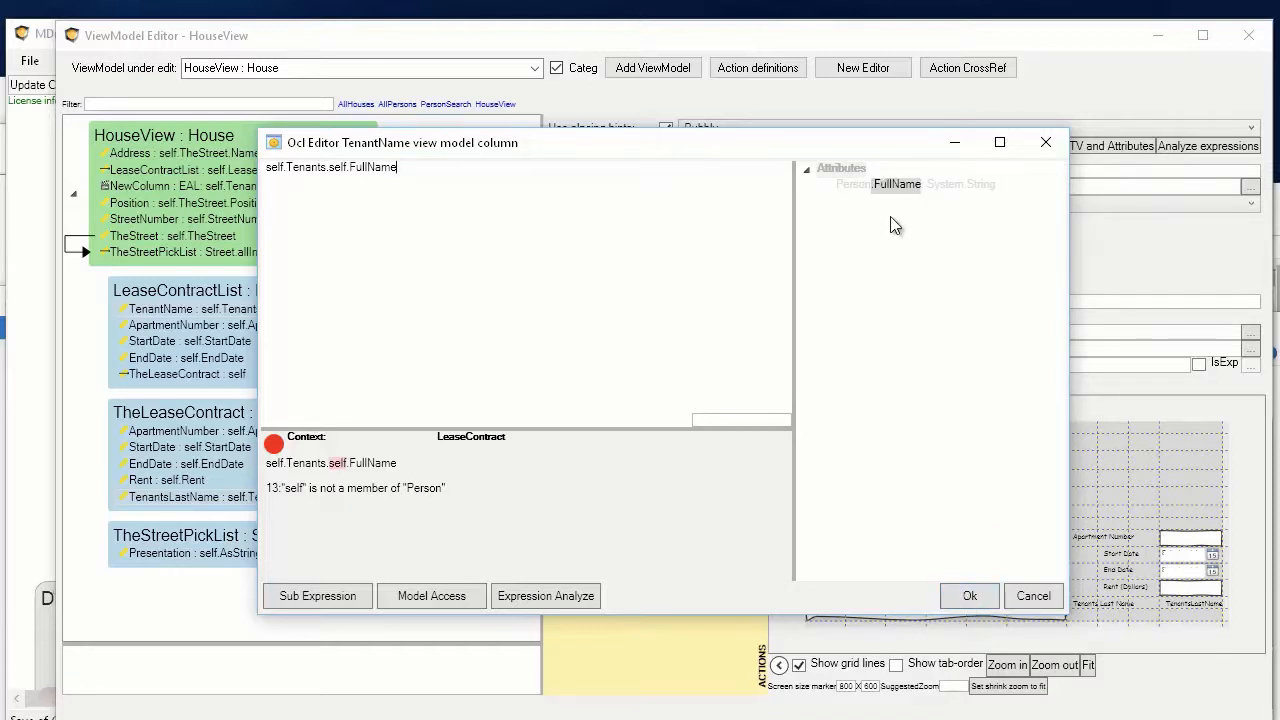
pyautogui.hotkey('alt', 'Tab')
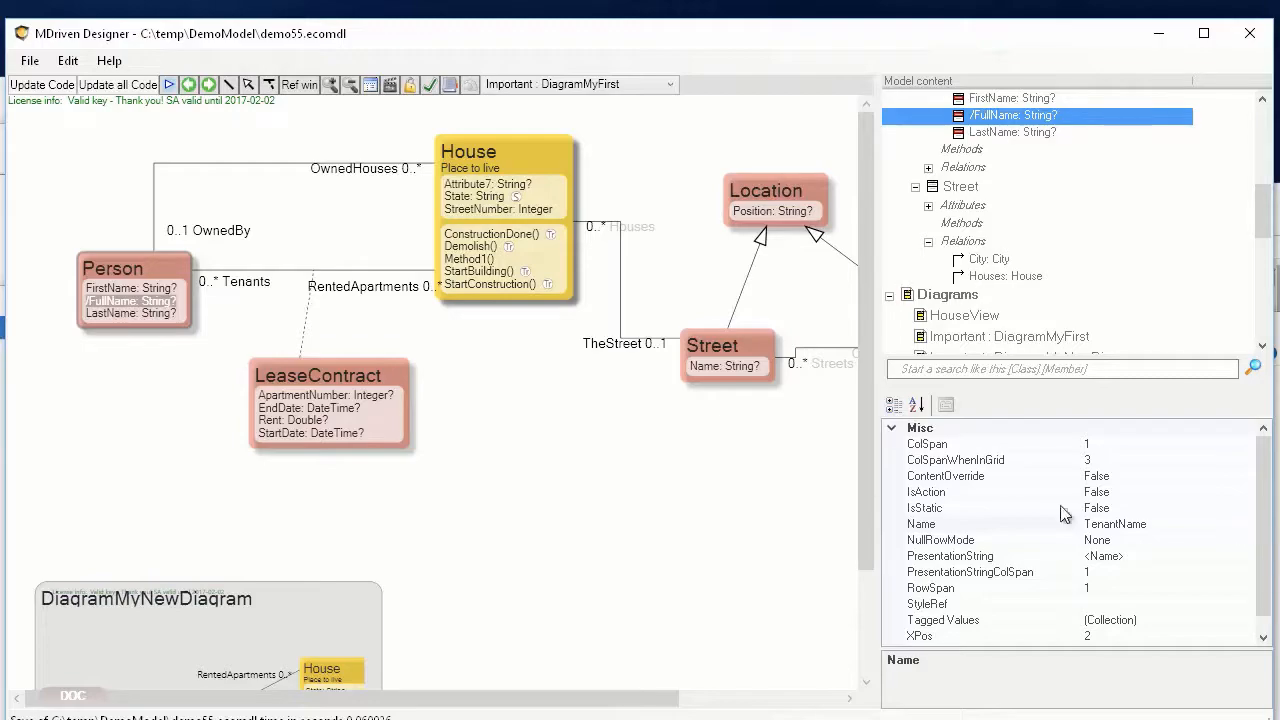
pyautogui.hotkey('alt', 'Tab')
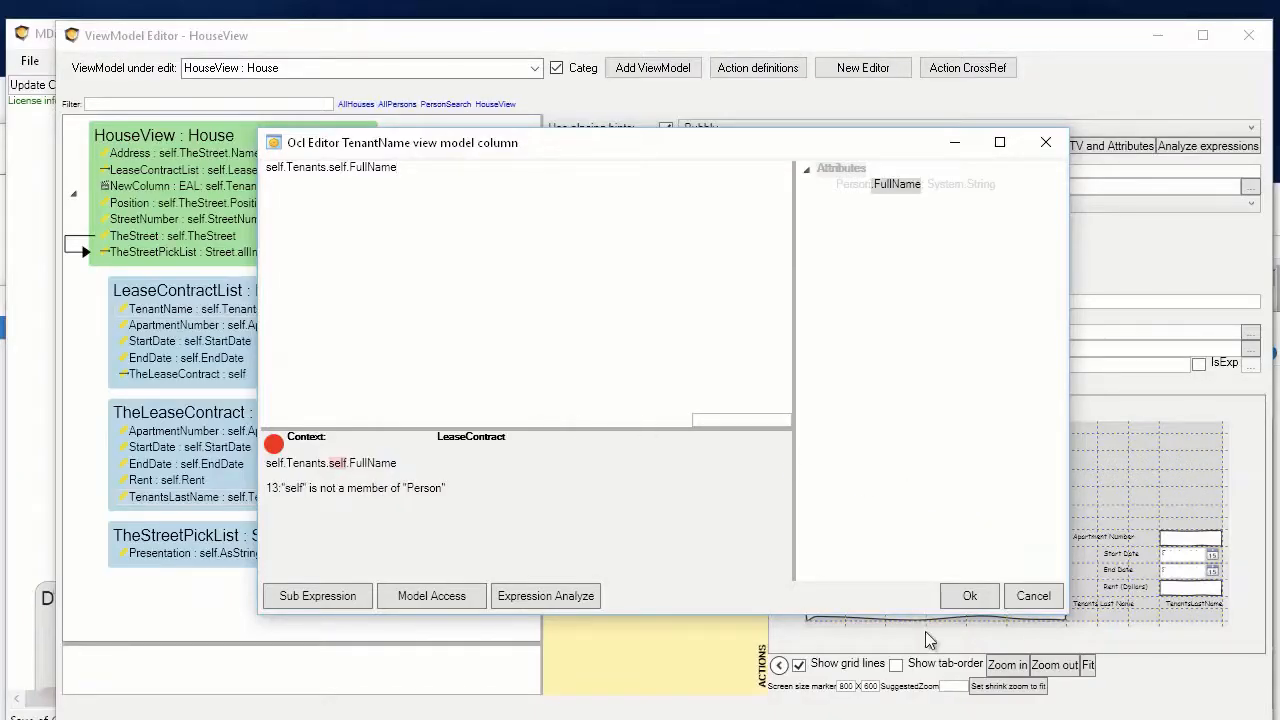
pyautogui.click(965, 598)
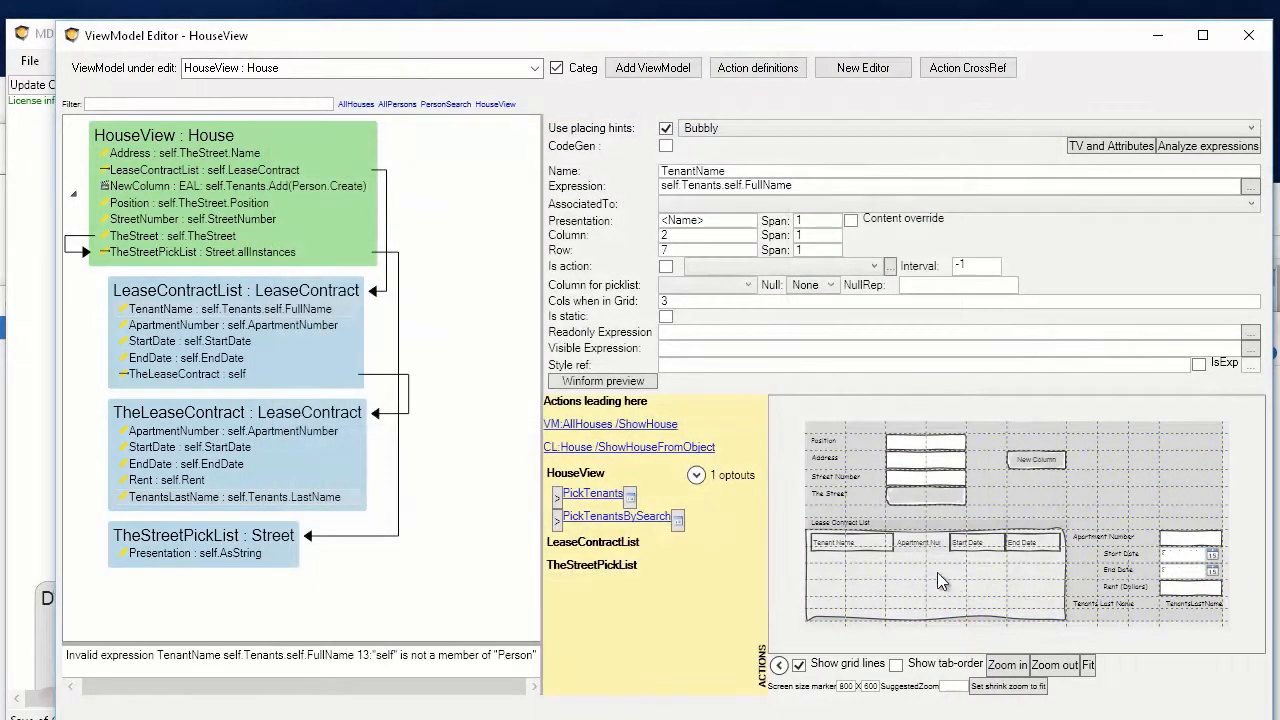
# In the main designer window, review the derivation expression and AttributeMode of Person's FullName attribute.
pyautogui.hotkey('alt', 'Tab')
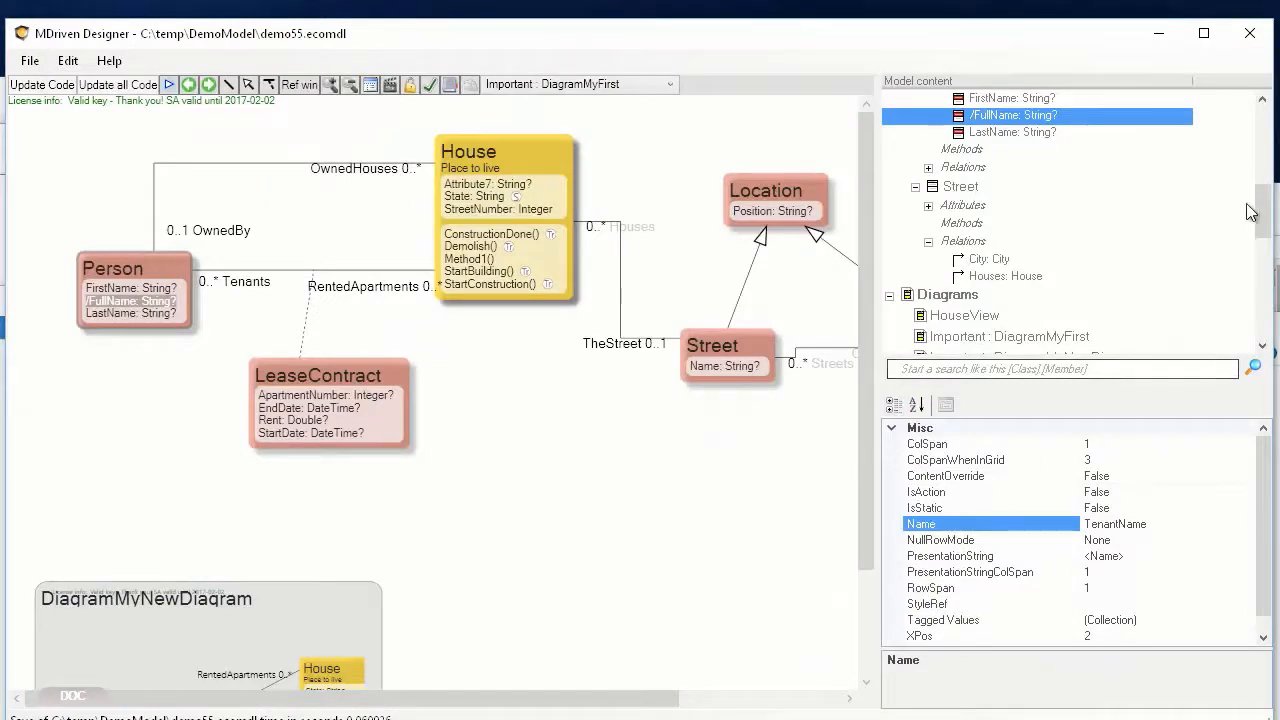
pyautogui.moveTo(1256, 220); pyautogui.dragTo(1255, 192)
pyautogui.click(995, 227)
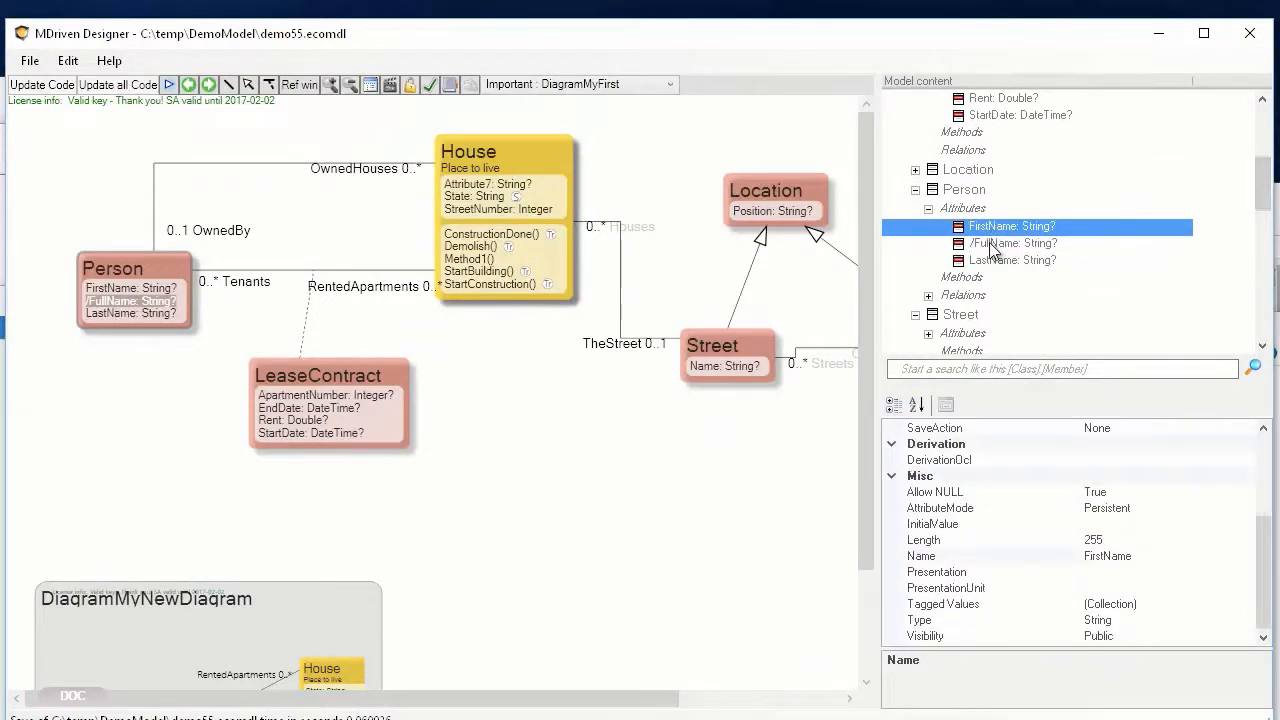
pyautogui.click(995, 244)
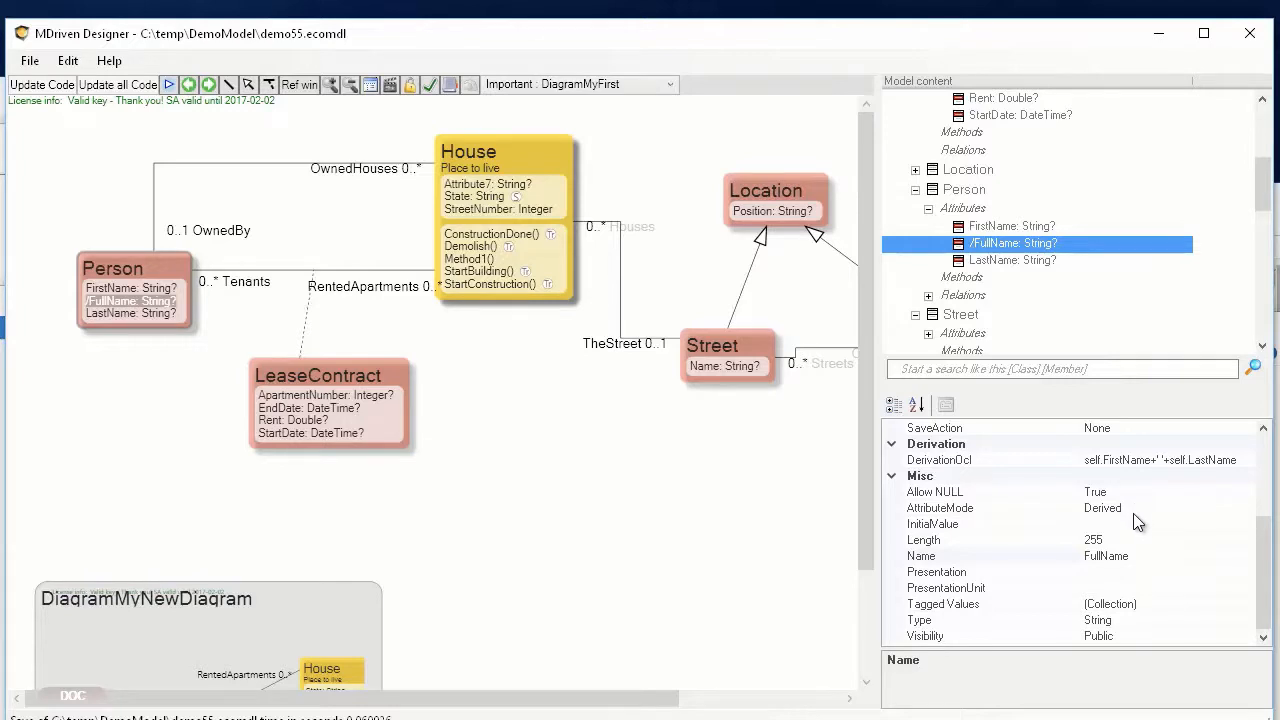
pyautogui.moveTo(1263, 545); pyautogui.dragTo(1263, 511)
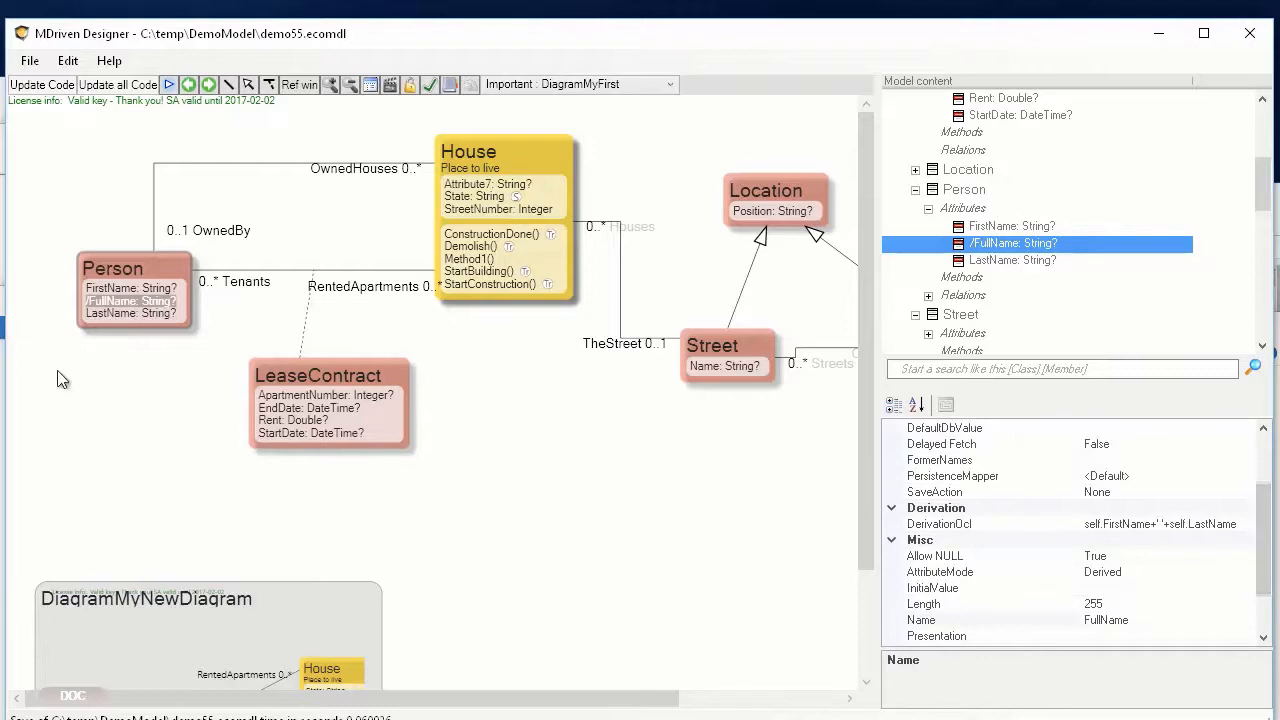
pyautogui.click(141, 358)
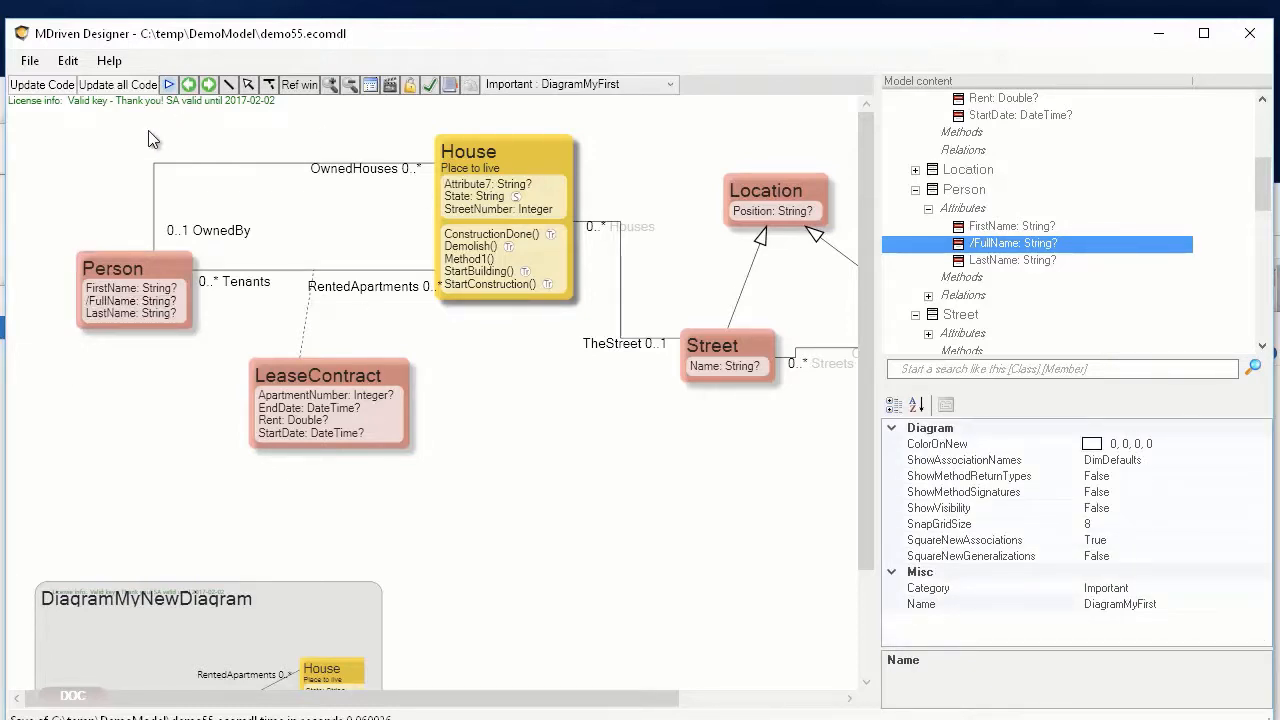
# Validate the model and go to the reported TenantName expression error in HouseView.
pyautogui.click(424, 86)
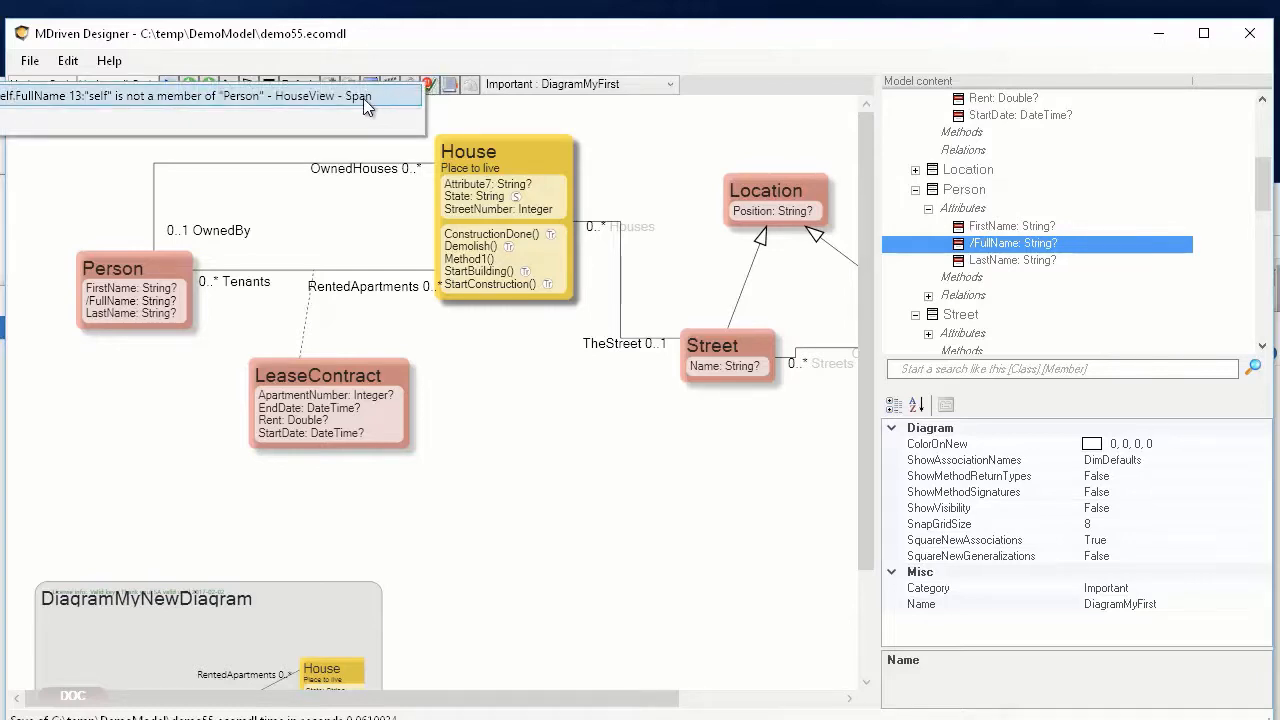
pyautogui.click(307, 99)
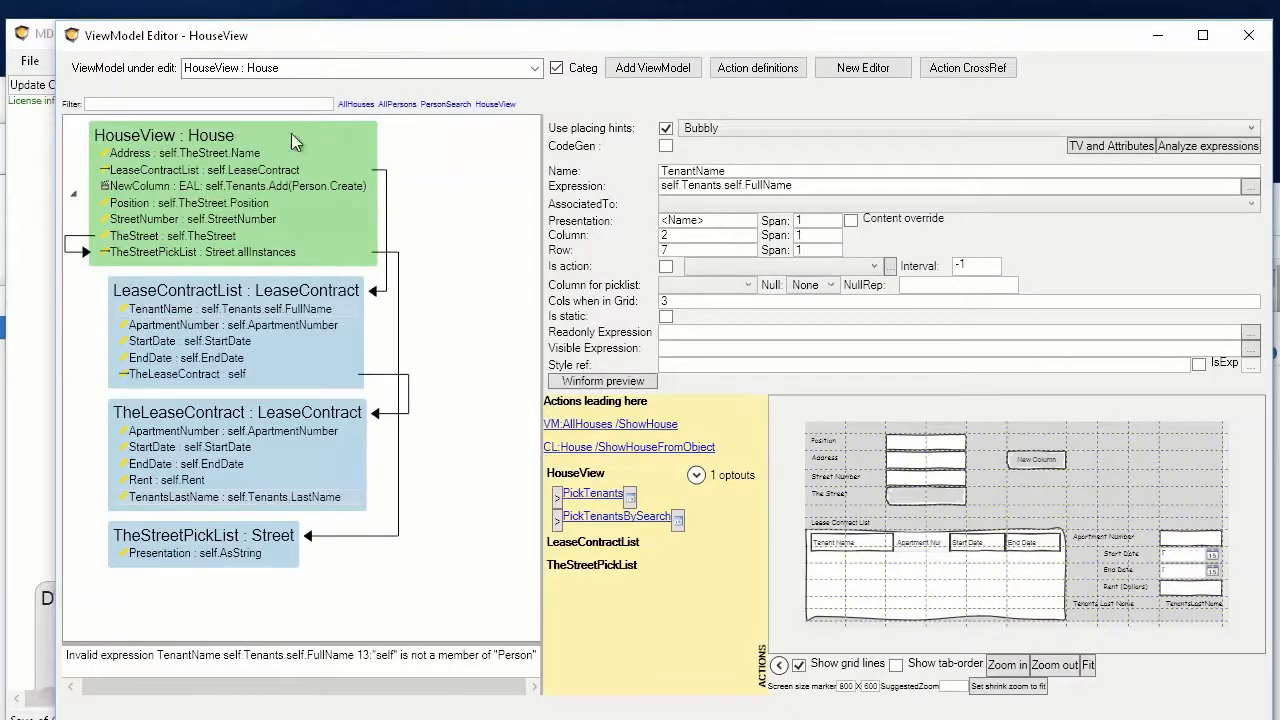
pyautogui.click(339, 662)
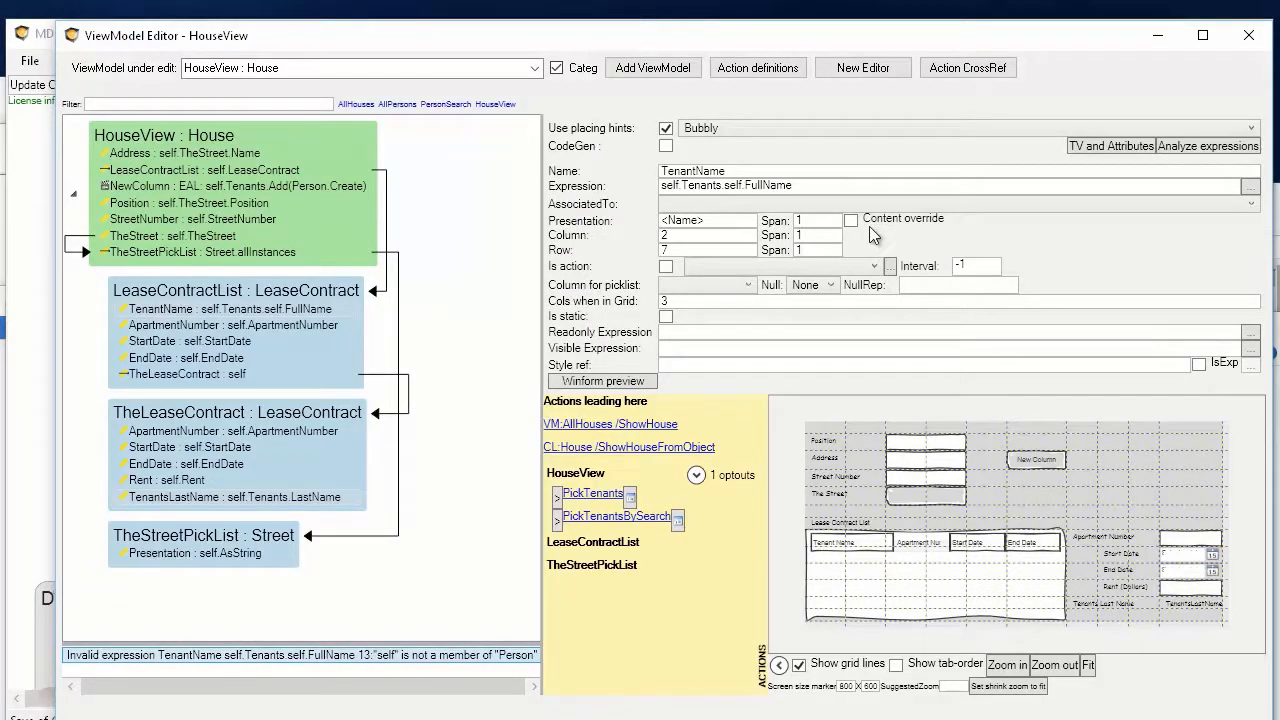
# Remove the redundant second "self." from the TenantName expression so it reads self.Tenants.FullName.
pyautogui.click(830, 188)
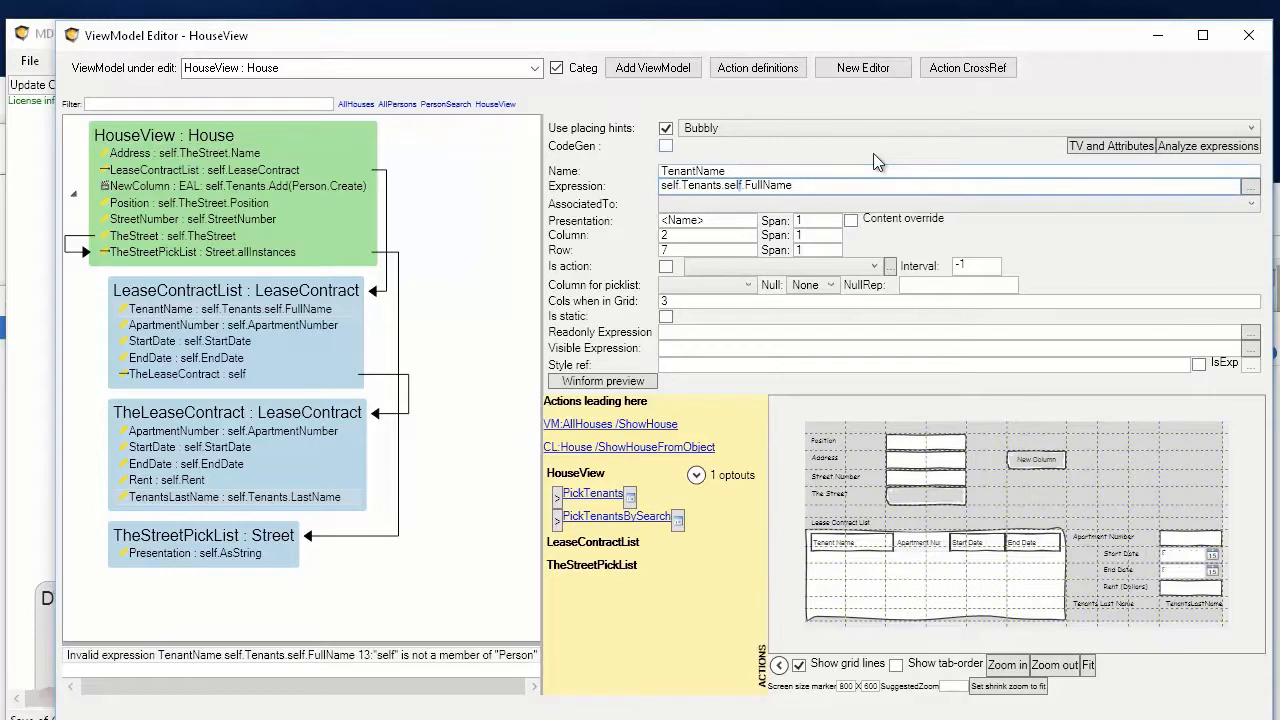
pyautogui.press('Right')
pyautogui.press('Right')
pyautogui.hotkey('shift', 'Left')
pyautogui.hotkey('shift', 'Left')
pyautogui.hotkey('shift', 'Left')
pyautogui.hotkey('shift', 'Left')
pyautogui.hotkey('shift', 'Left')
pyautogui.press('Delete')
pyautogui.press('Tab')
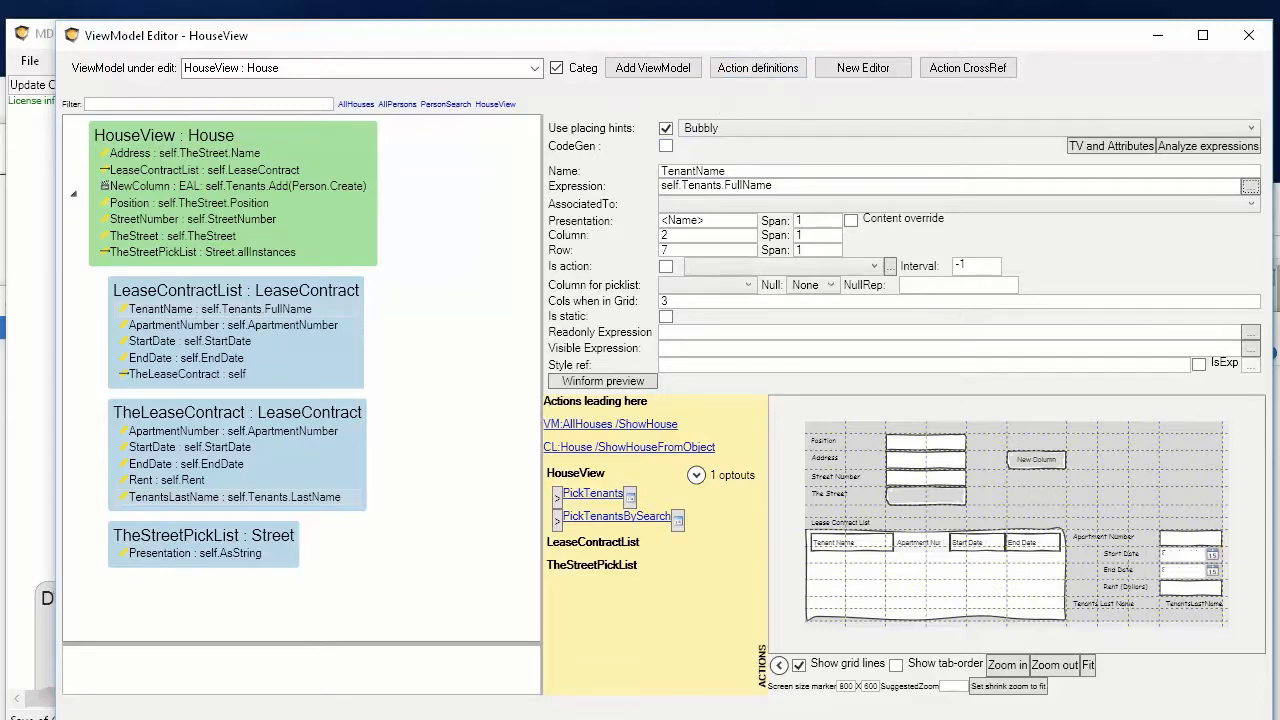
# Switch to the running WECPOF application, refresh its model, open the second house in the all-houses view, and select its lease contract.
pyautogui.click(29, 260)
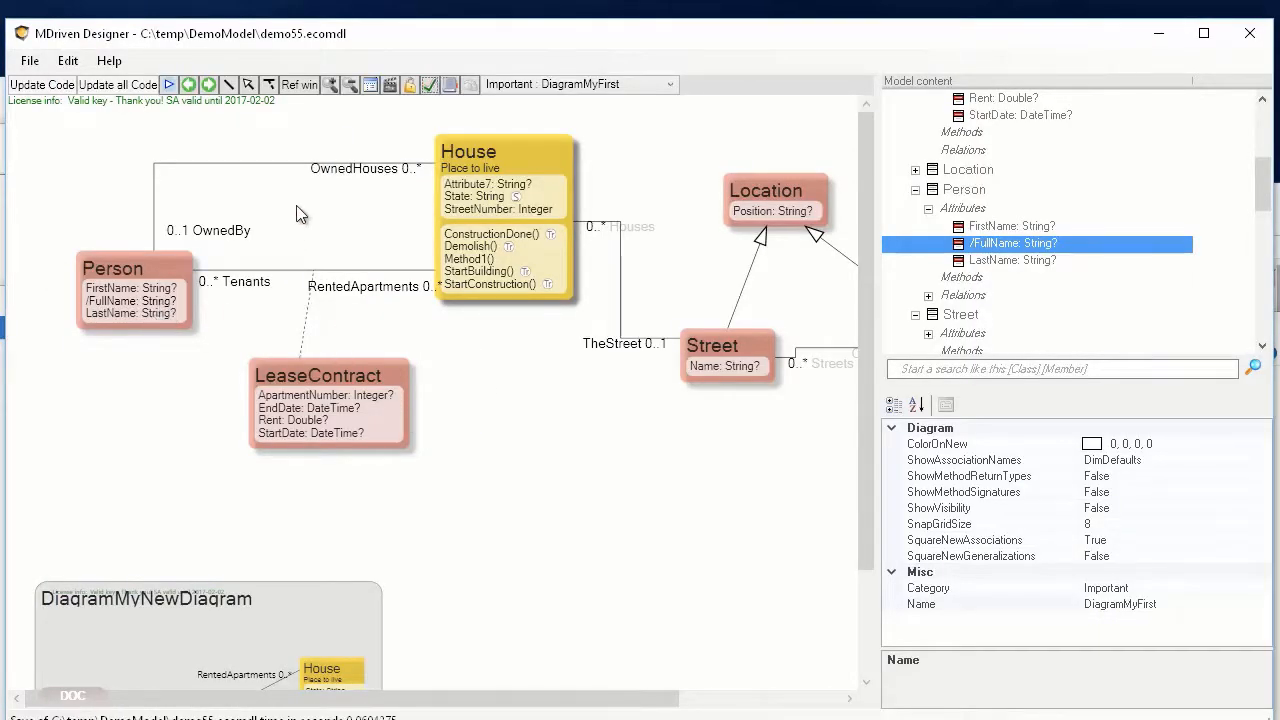
pyautogui.hotkey('alt', 'Tab')
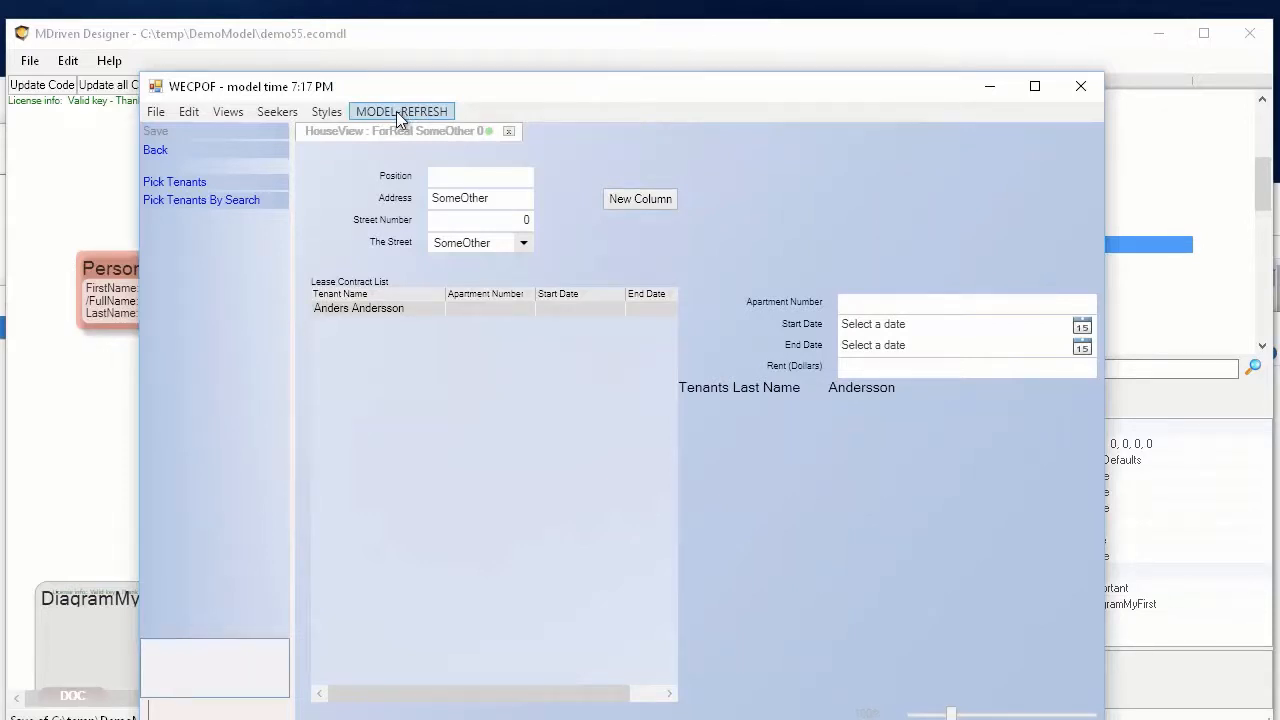
pyautogui.click(398, 114)
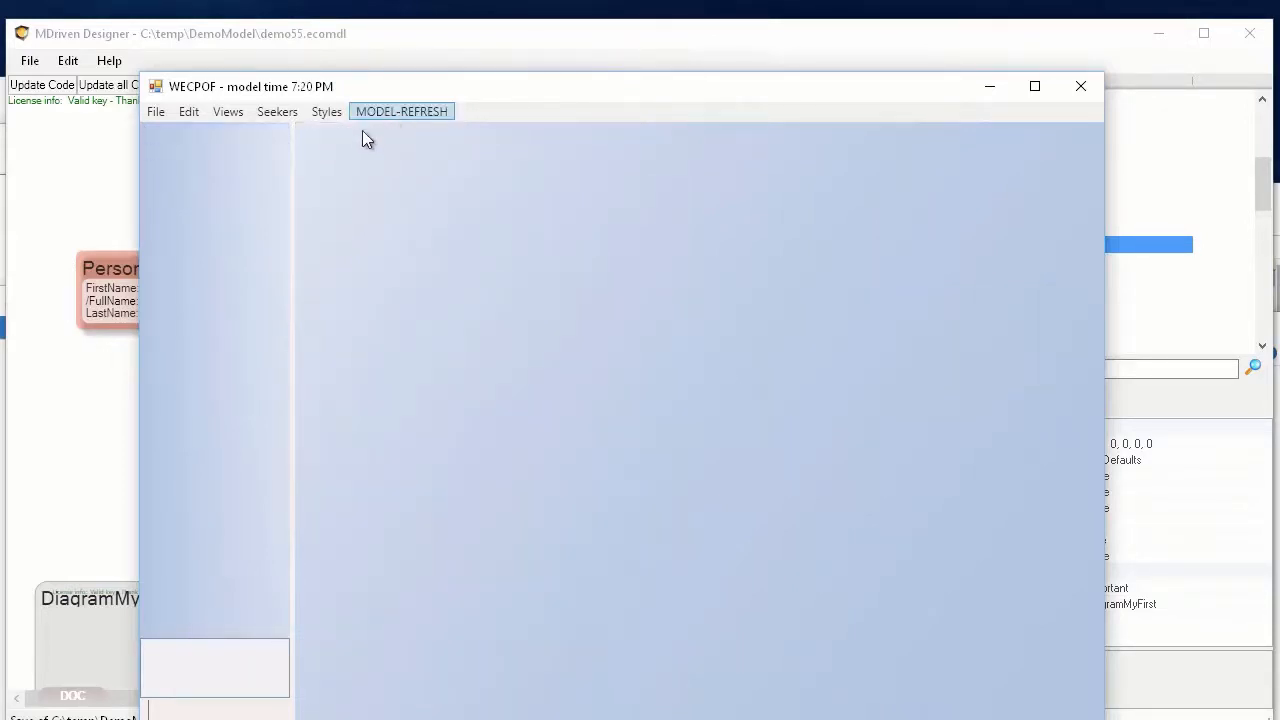
pyautogui.click(230, 113)
pyautogui.click(150, 135)
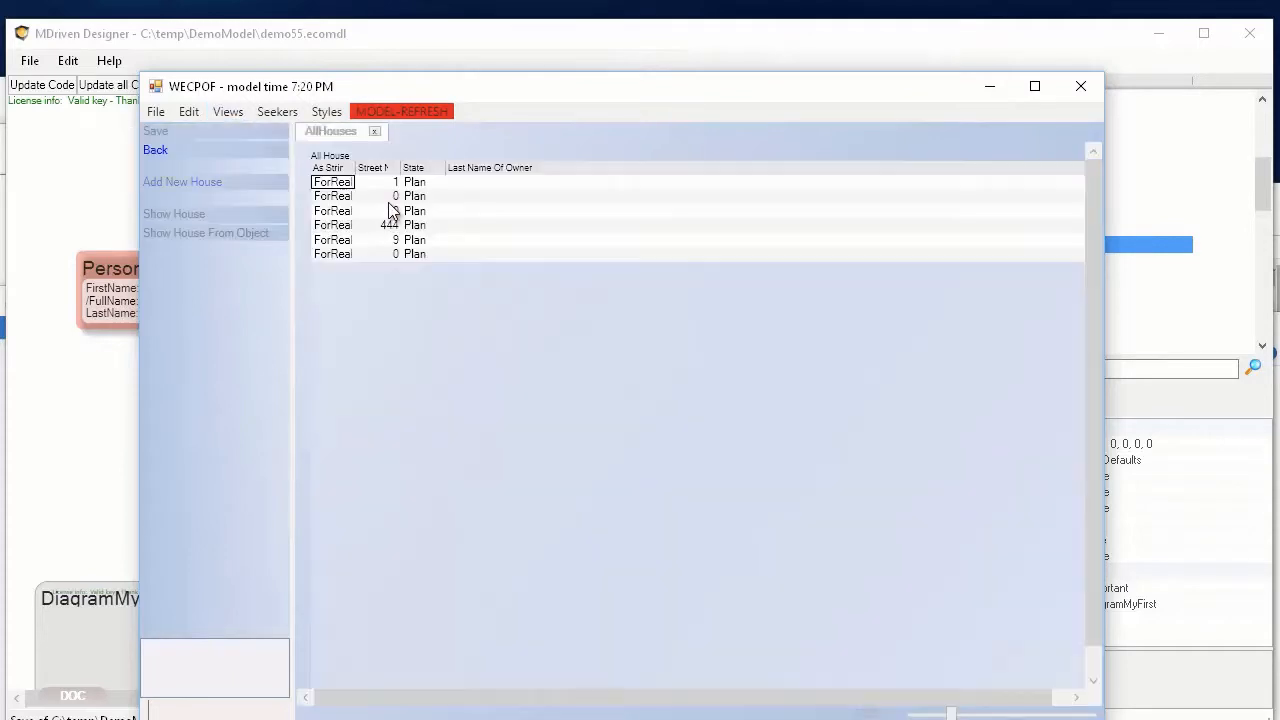
pyautogui.click(341, 197)
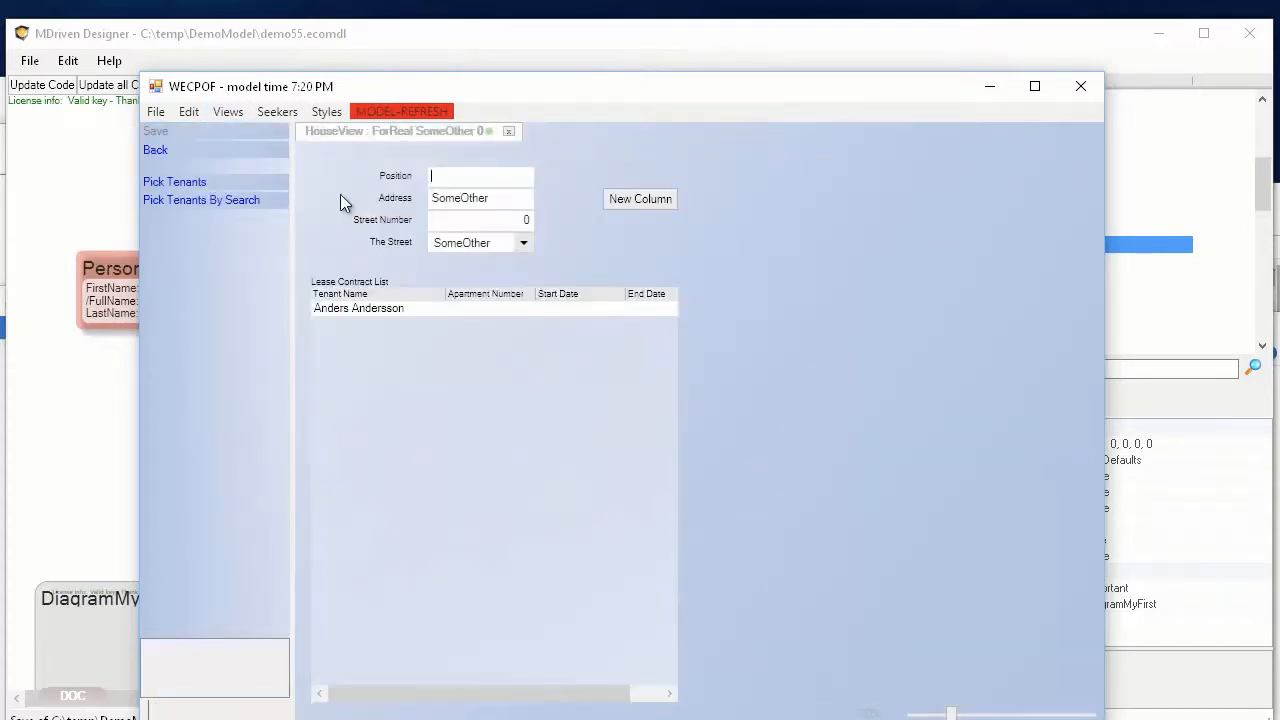
pyautogui.click(360, 310)
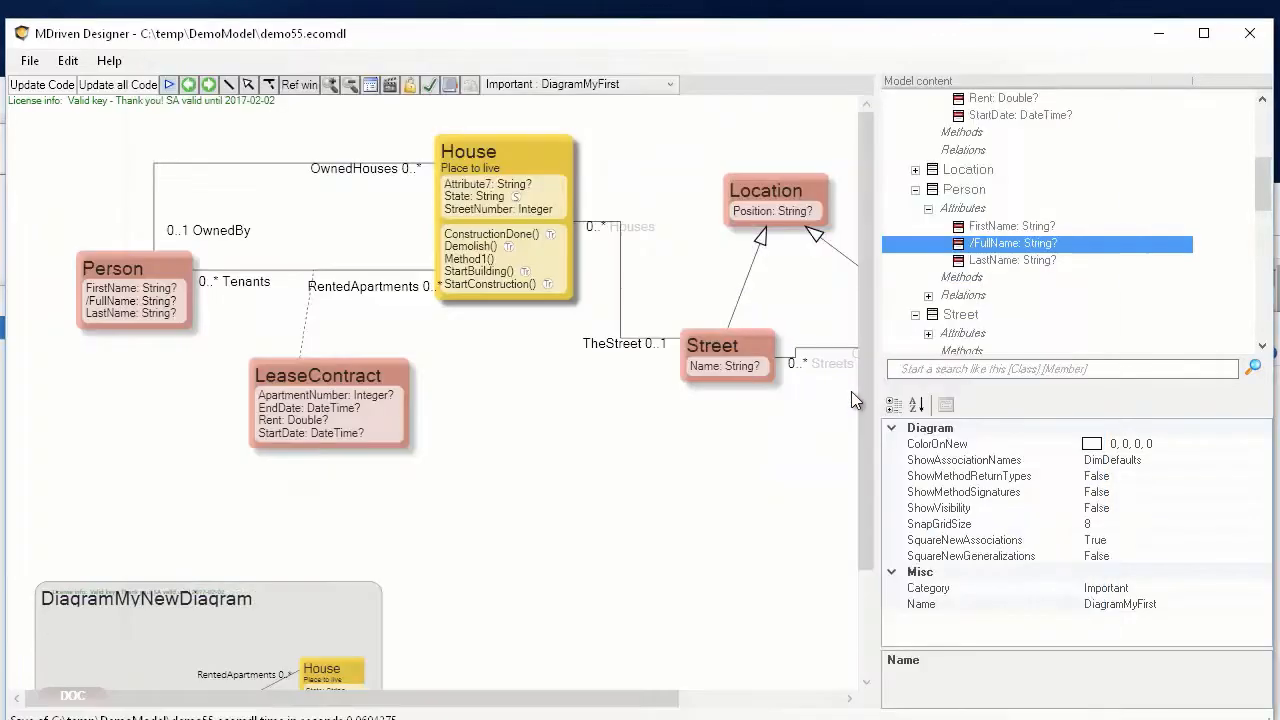
# Back in the ViewModel Editor, rename TheLeaseContract's TenantsLastName column to TenantsFullName.
pyautogui.hotkey('alt', 'F4')
pyautogui.hotkey('alt', 'Tab')
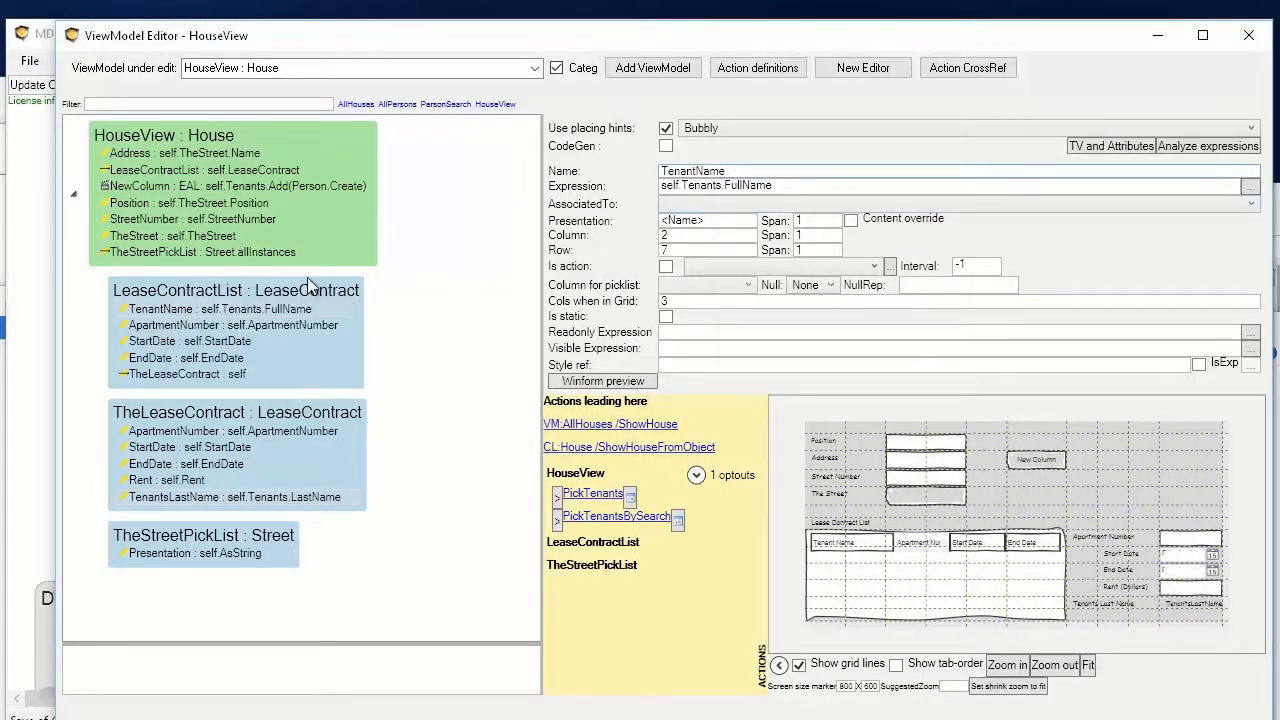
pyautogui.click(207, 495)
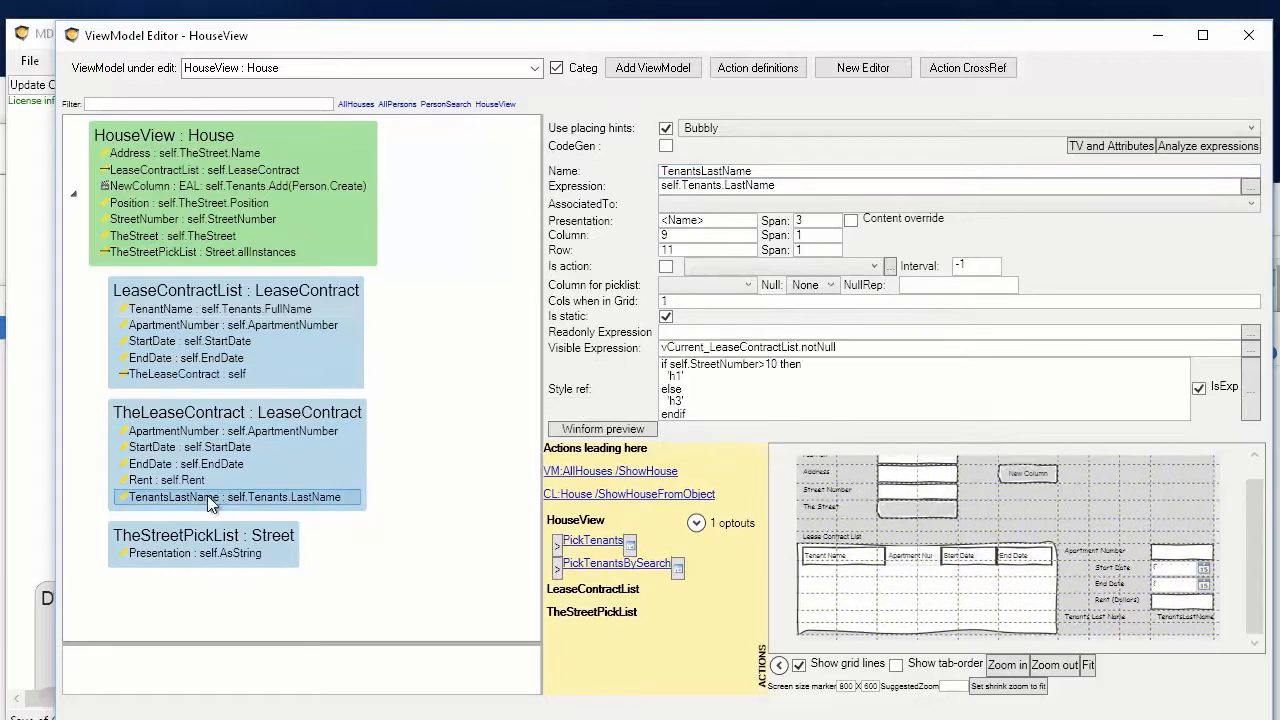
pyautogui.moveTo(703, 170); pyautogui.dragTo(820, 167)
pyautogui.write('Fu')
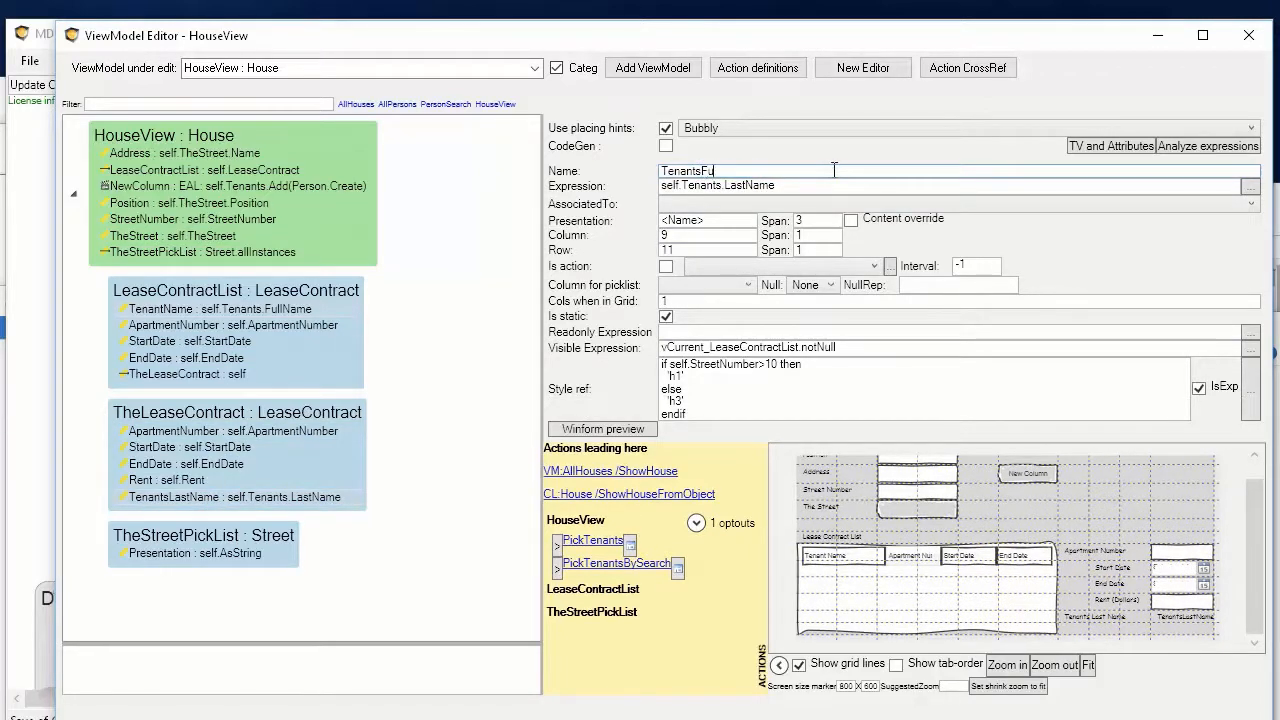
pyautogui.write('llName')
pyautogui.press('Return')
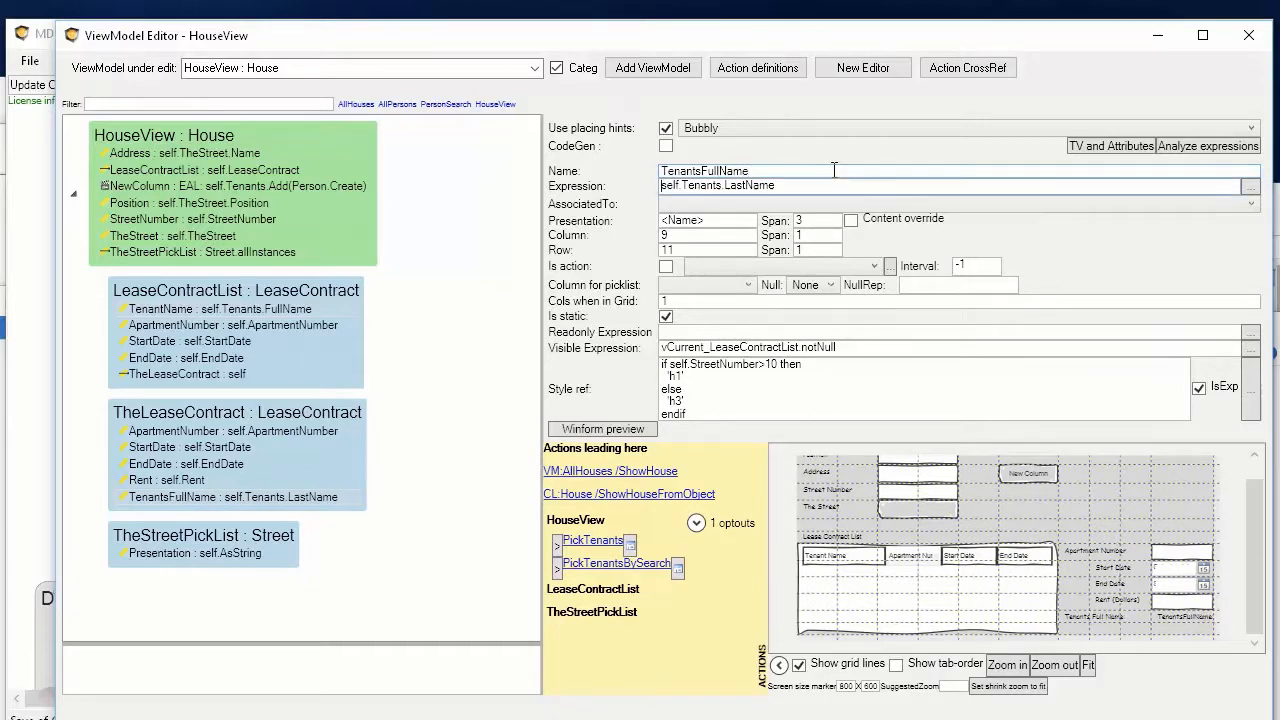
# Set the TenantsFullName column's expression to self.Tenants.FullName.
pyautogui.moveTo(737, 186); pyautogui.dragTo(827, 186)
pyautogui.write('Full')
pyautogui.press('Return')
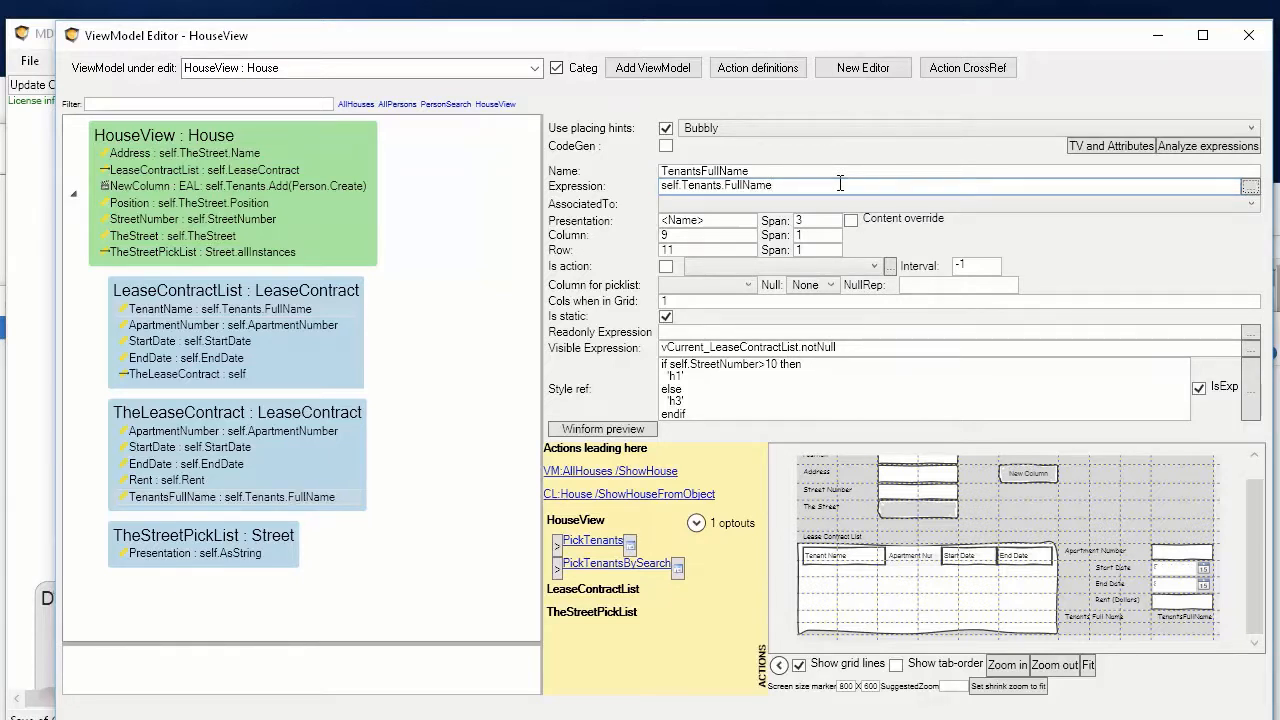
# Return to the running WECPOF application, refresh the model again, and reopen the second house from the all-houses view.
pyautogui.hotkey('alt', 'Tab')
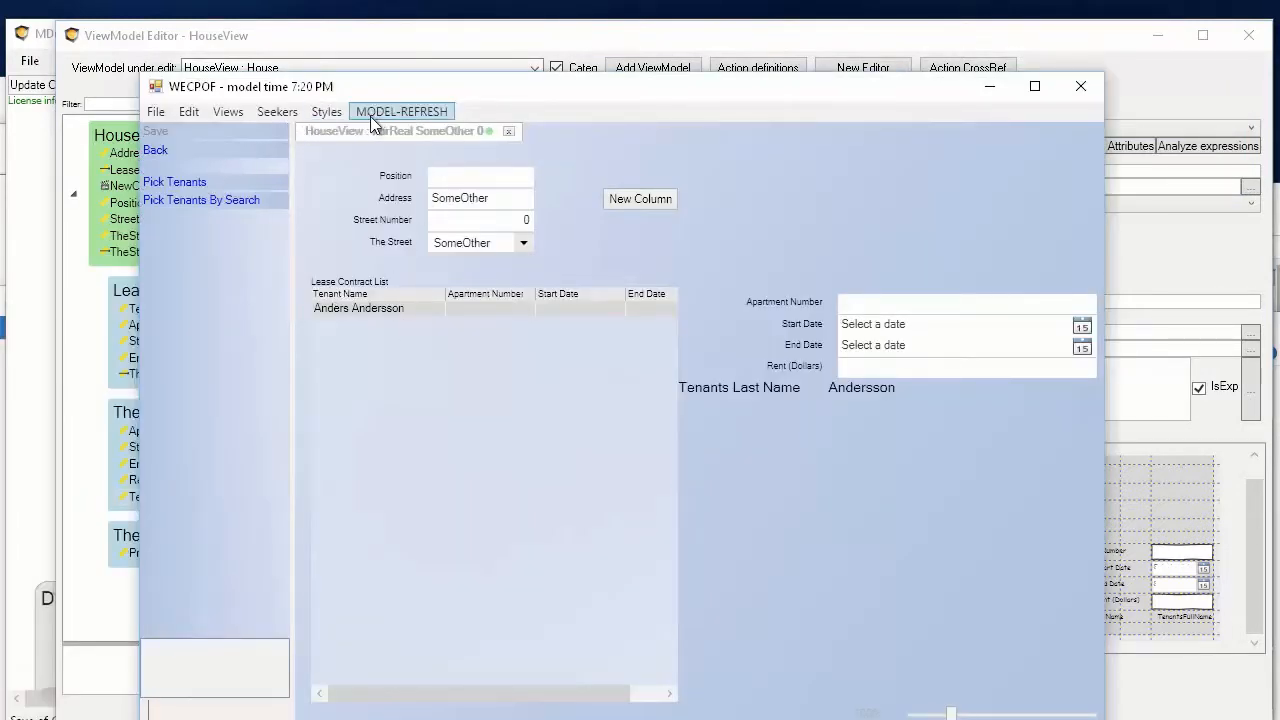
pyautogui.click(372, 113)
pyautogui.click(239, 117)
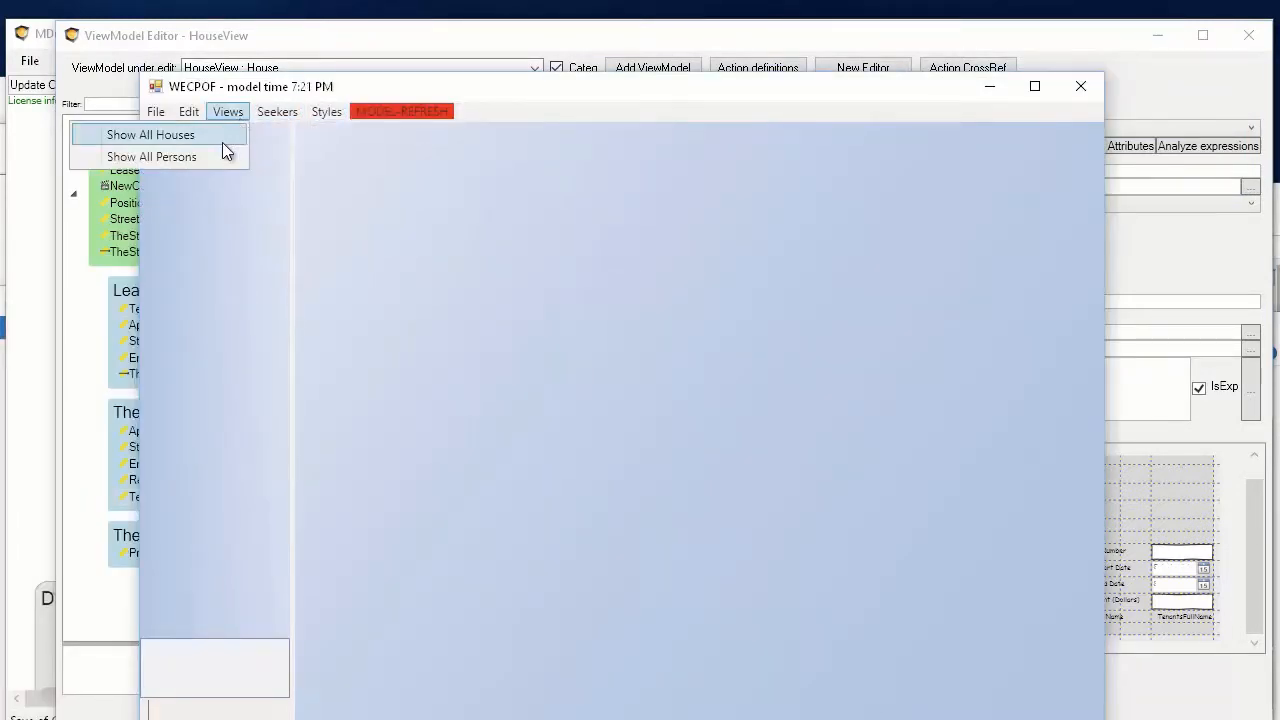
pyautogui.click(219, 138)
pyautogui.doubleClick(340, 196)
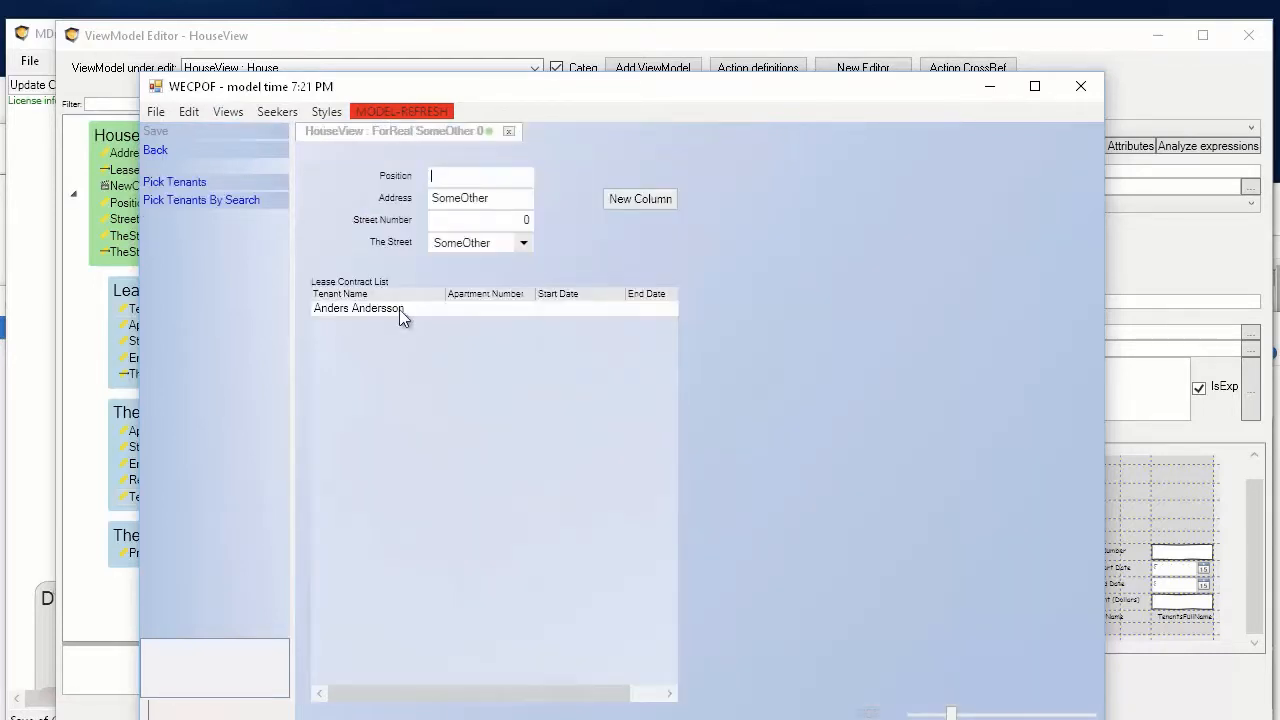
# Select the house's lease contract to check the tenant's full name, and compare the form with the HouseView layout in the ViewModel Editor.
pyautogui.click(398, 310)
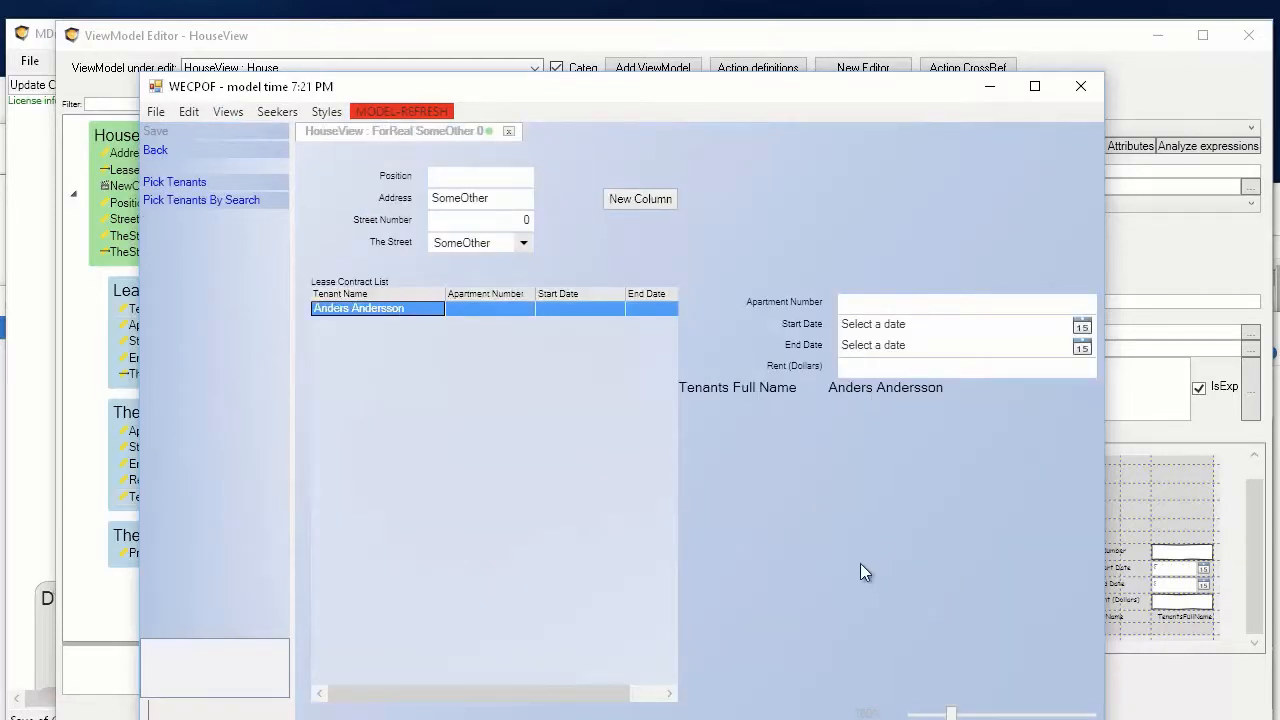
pyautogui.hotkey('alt', 'Tab')
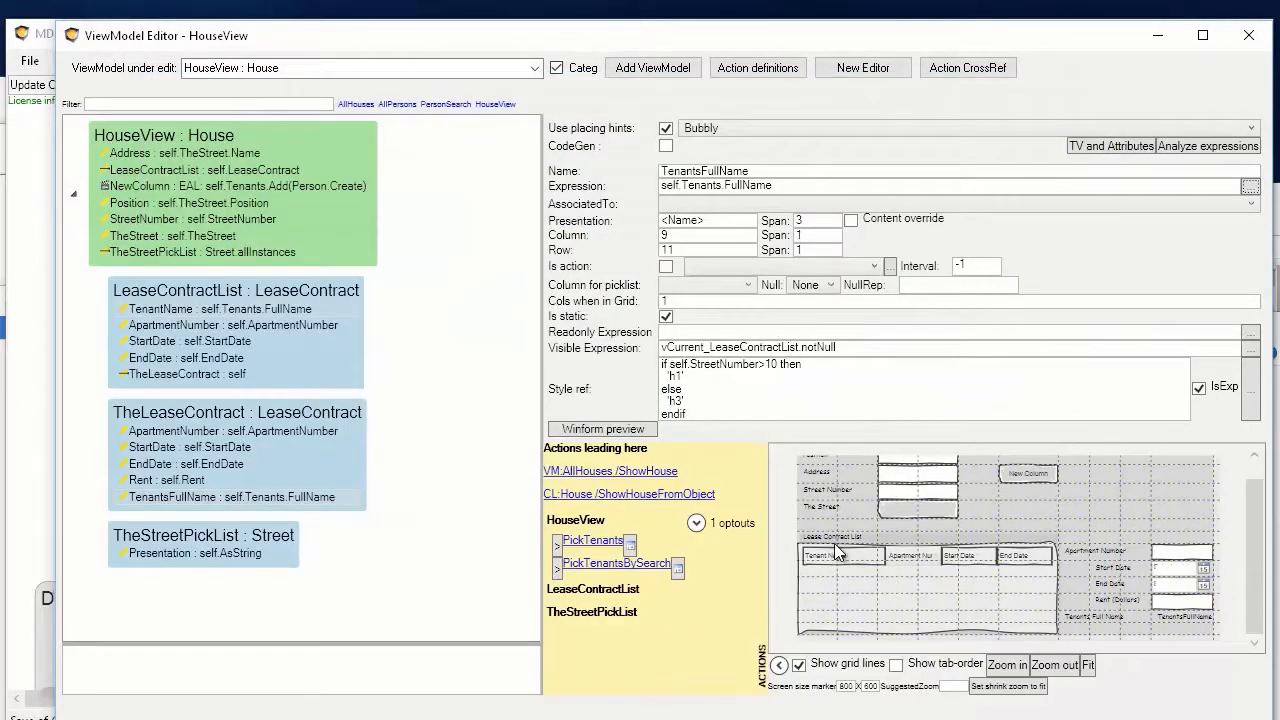
pyautogui.hotkey('alt', 'Tab')
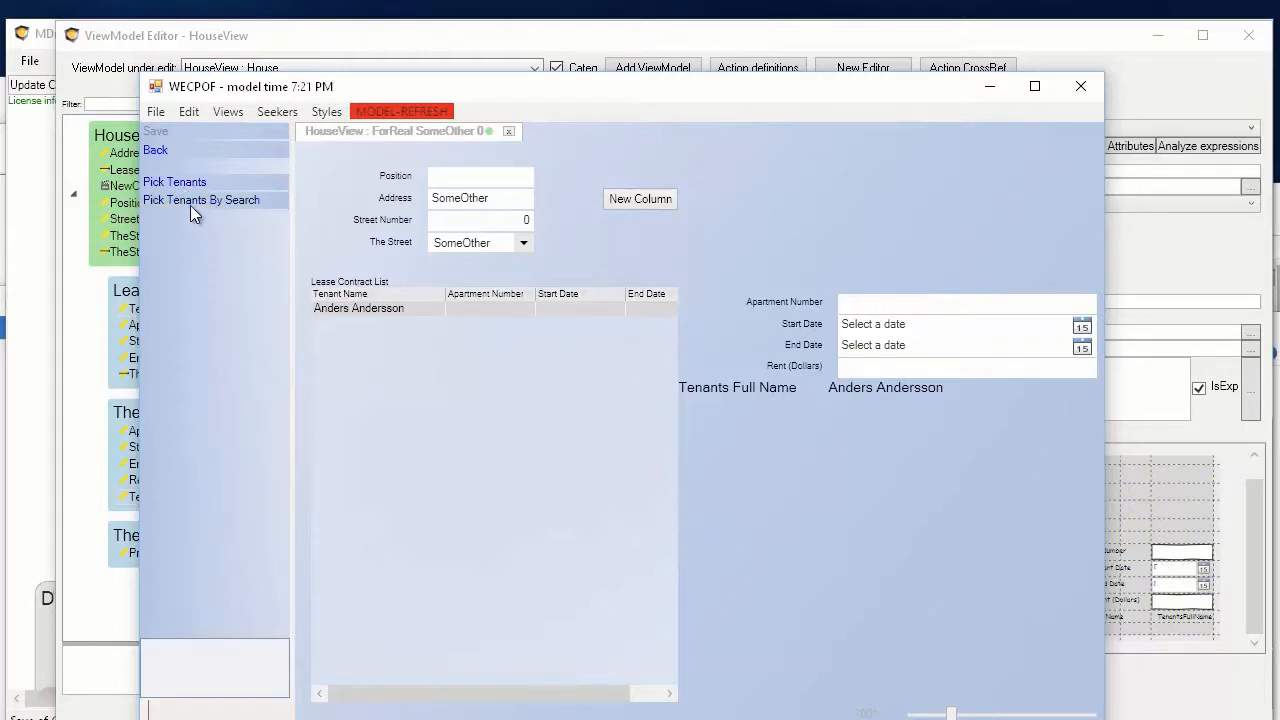
# Open the view of all persons in the WECPOF application.
pyautogui.click(228, 112)
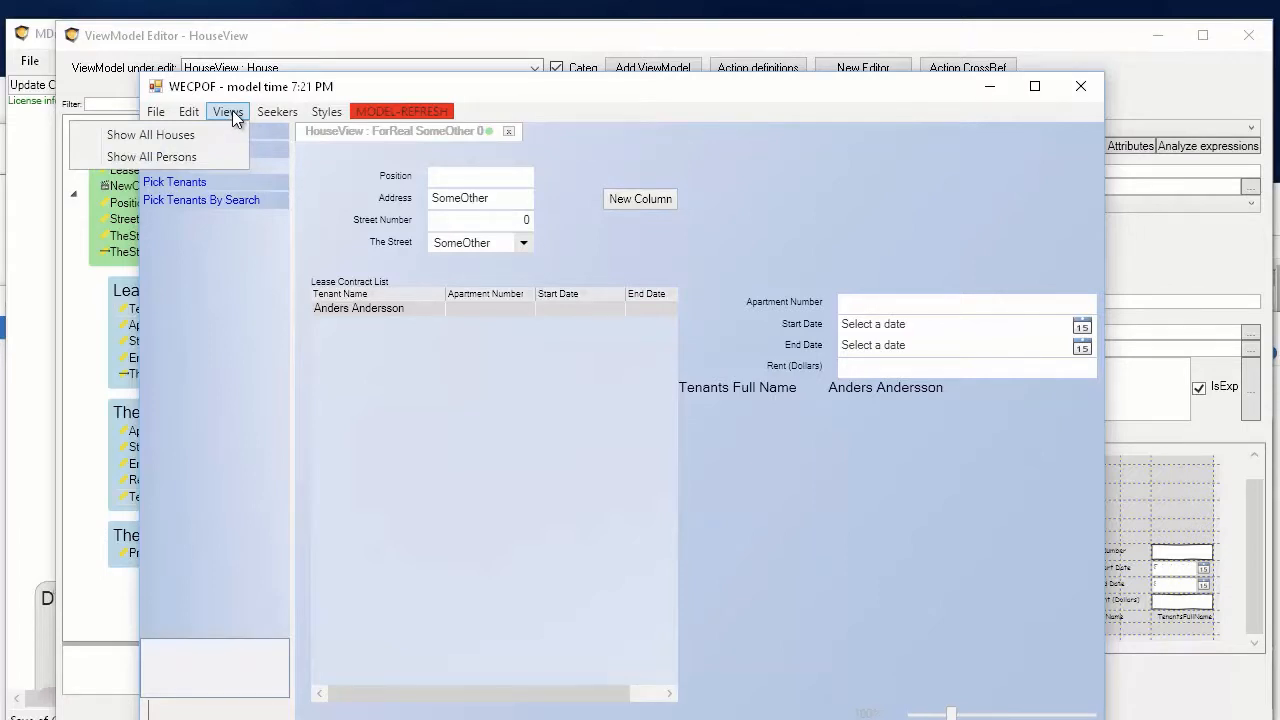
pyautogui.moveTo(275, 113)
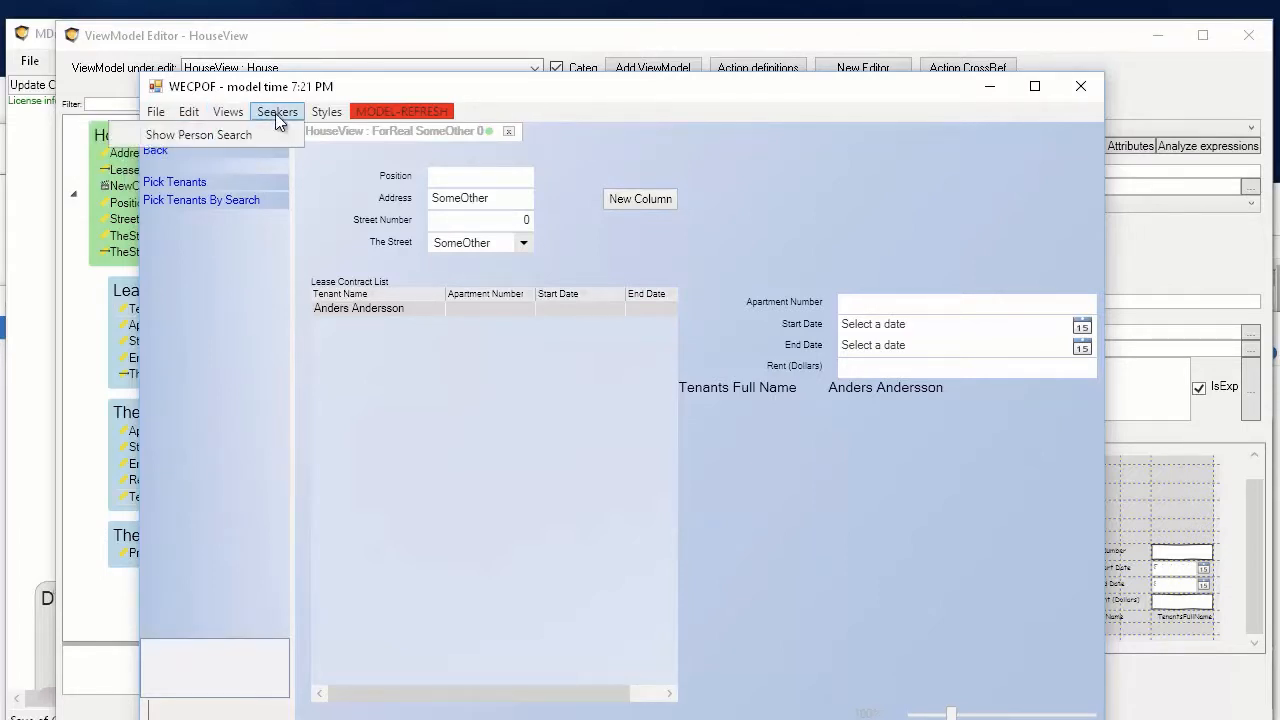
pyautogui.moveTo(232, 115)
pyautogui.click(201, 160)
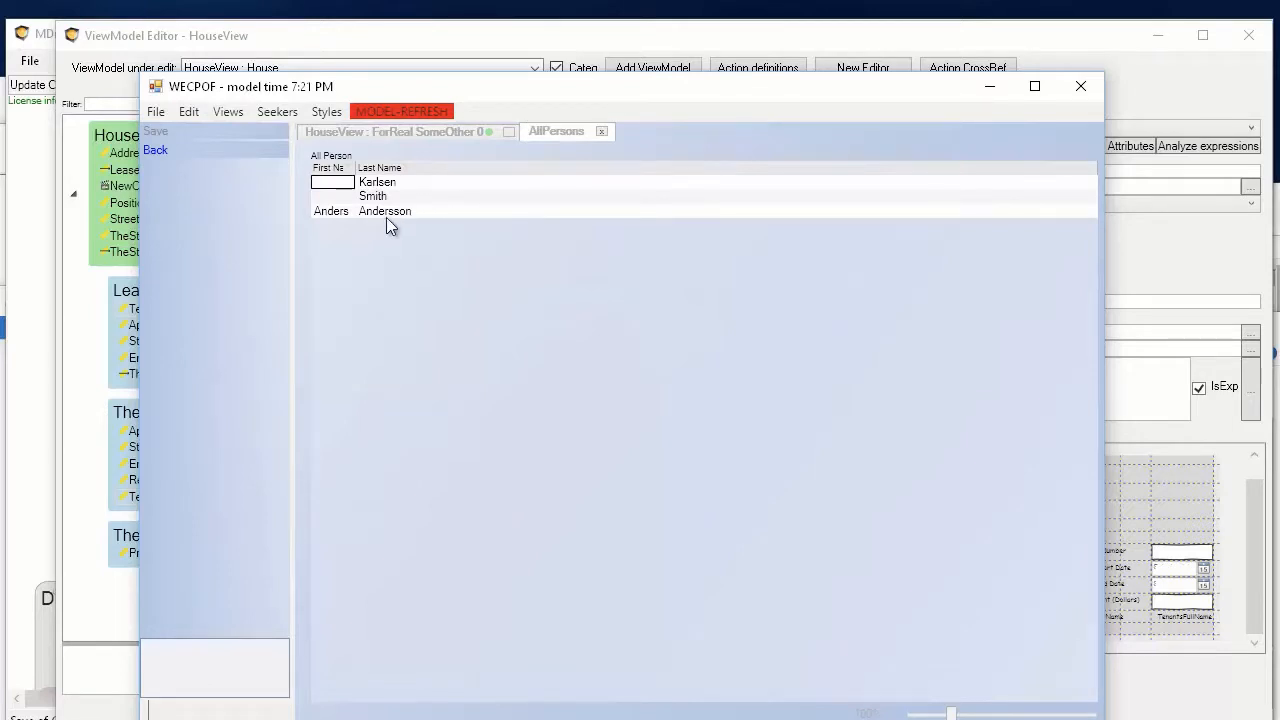
# Switch back to the ViewModel Editor and open the AllPersons : Person viewmodel for editing.
pyautogui.hotkey('alt', 'Tab')
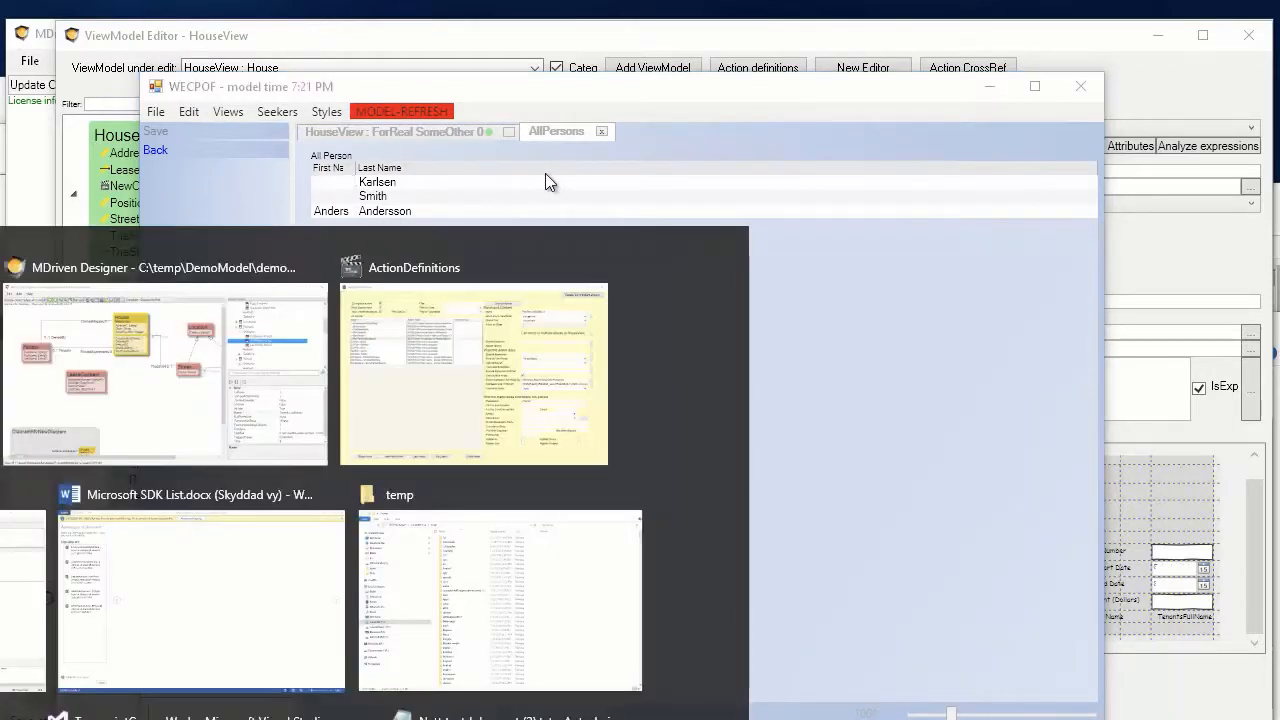
pyautogui.hotkey('alt', 'Tab')
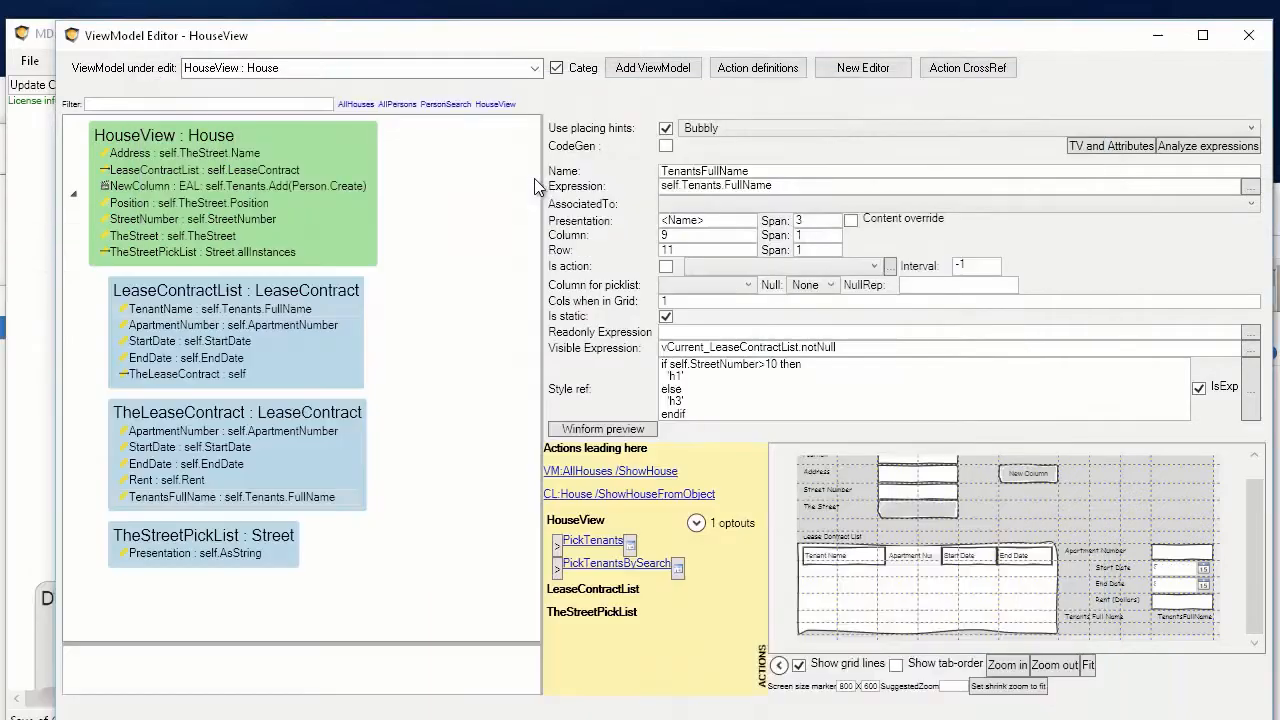
pyautogui.click(534, 67)
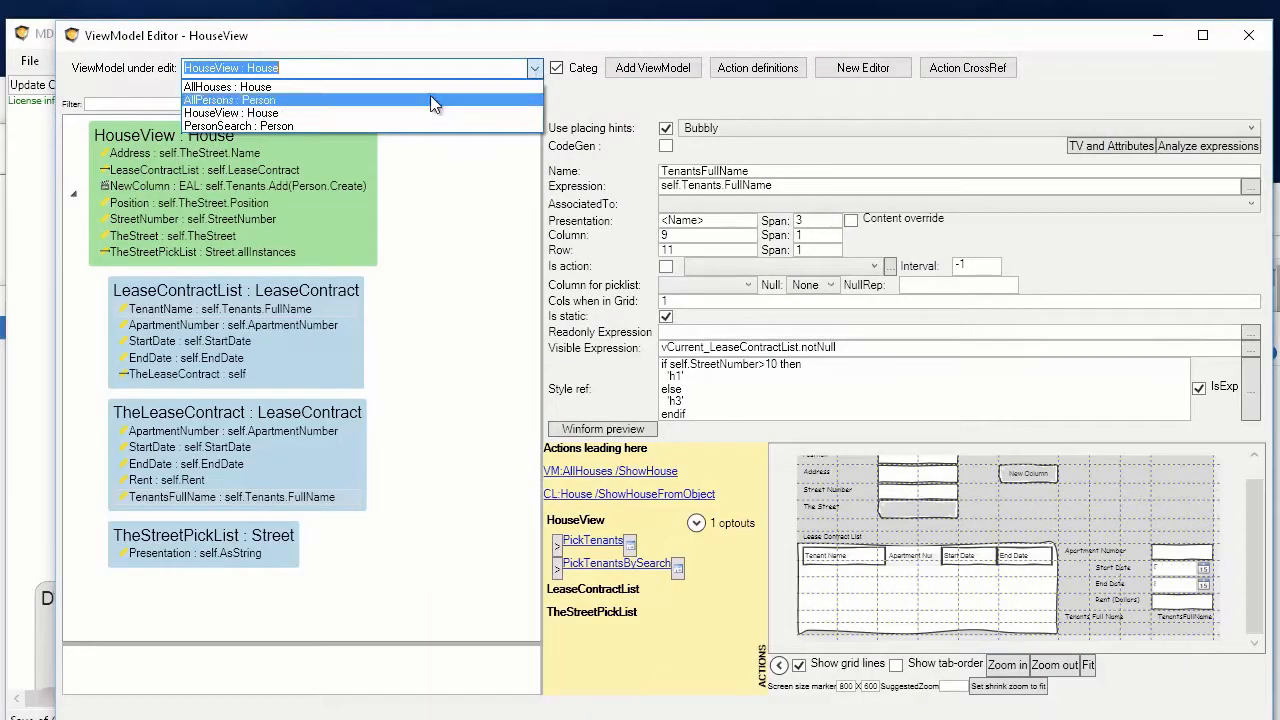
pyautogui.click(413, 100)
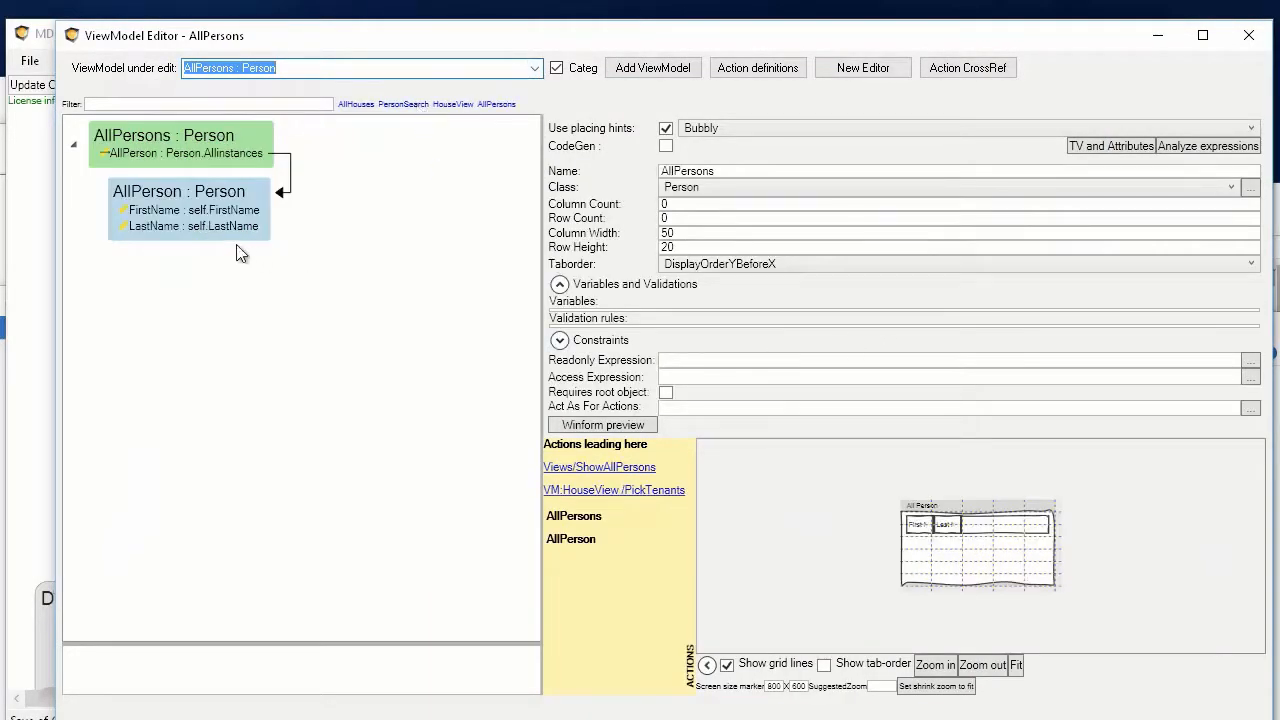
# Move the ViewModel Editor window aside to make room and bring up the choices for adding a column to the nested AllPerson class.
pyautogui.rightClick(158, 209)
pyautogui.rightClick(165, 227)
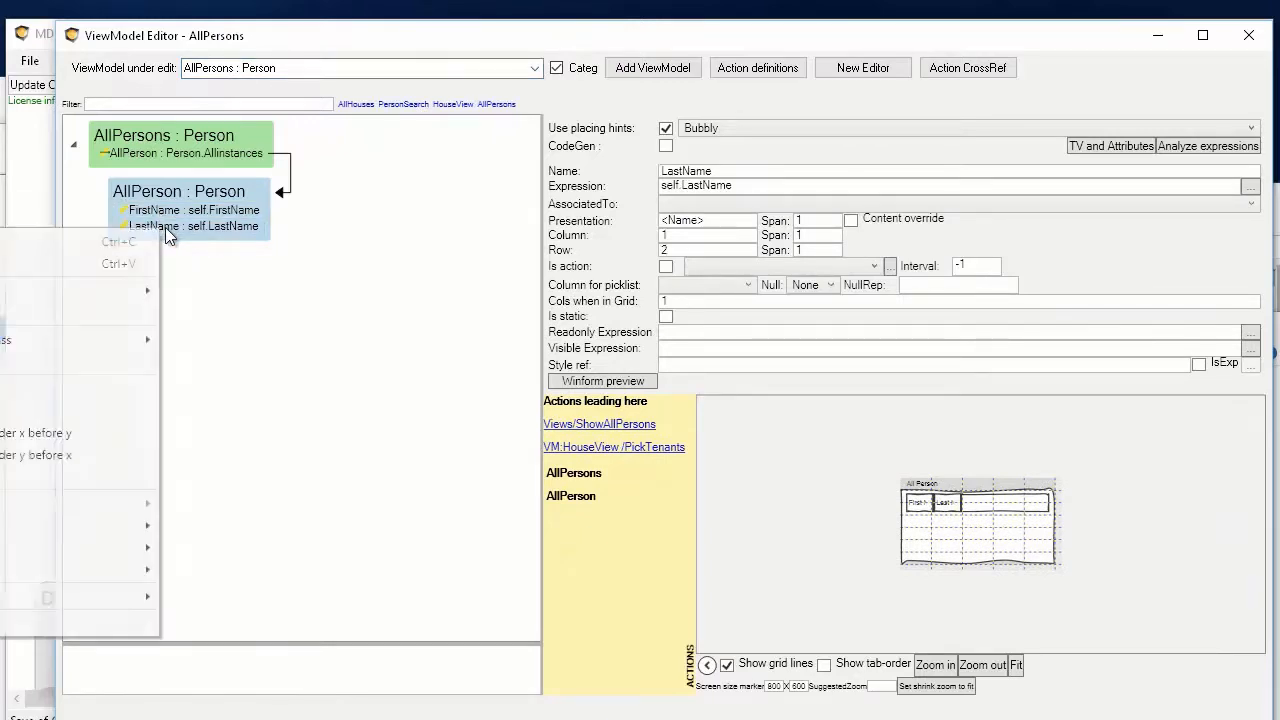
pyautogui.click(650, 37)
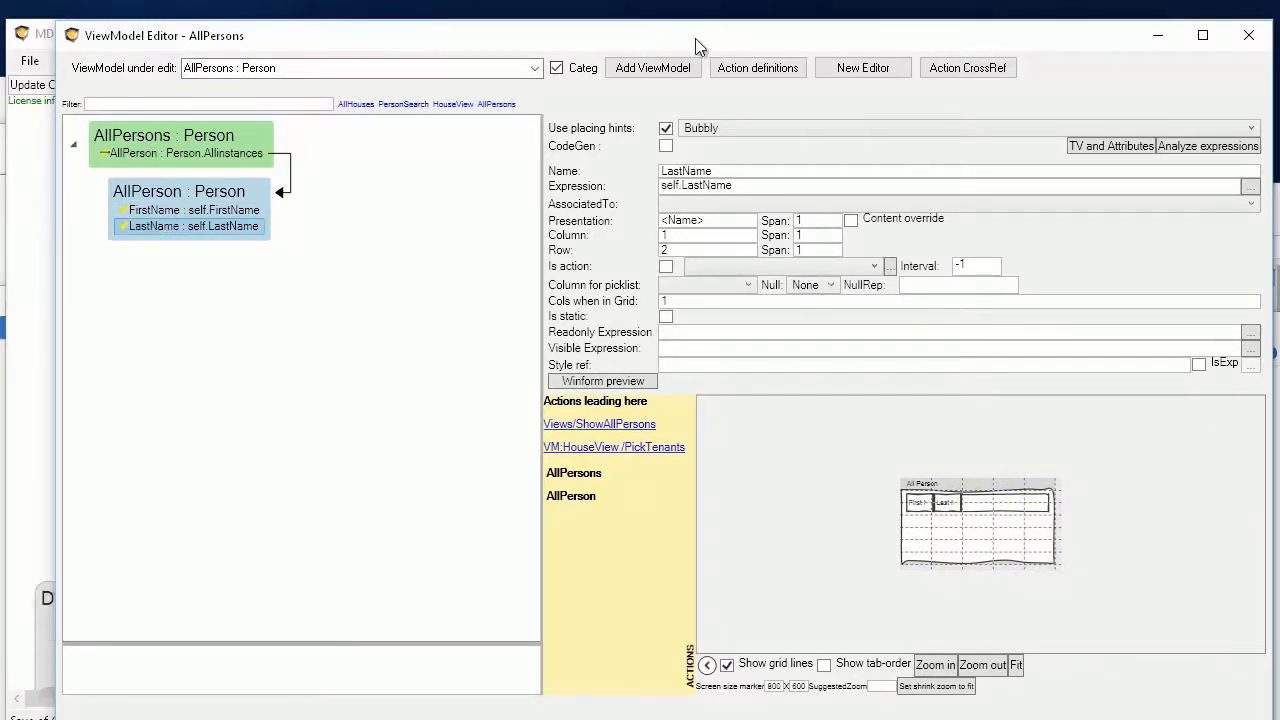
pyautogui.moveTo(695, 38); pyautogui.dragTo(1044, 89)
pyautogui.rightClick(558, 279)
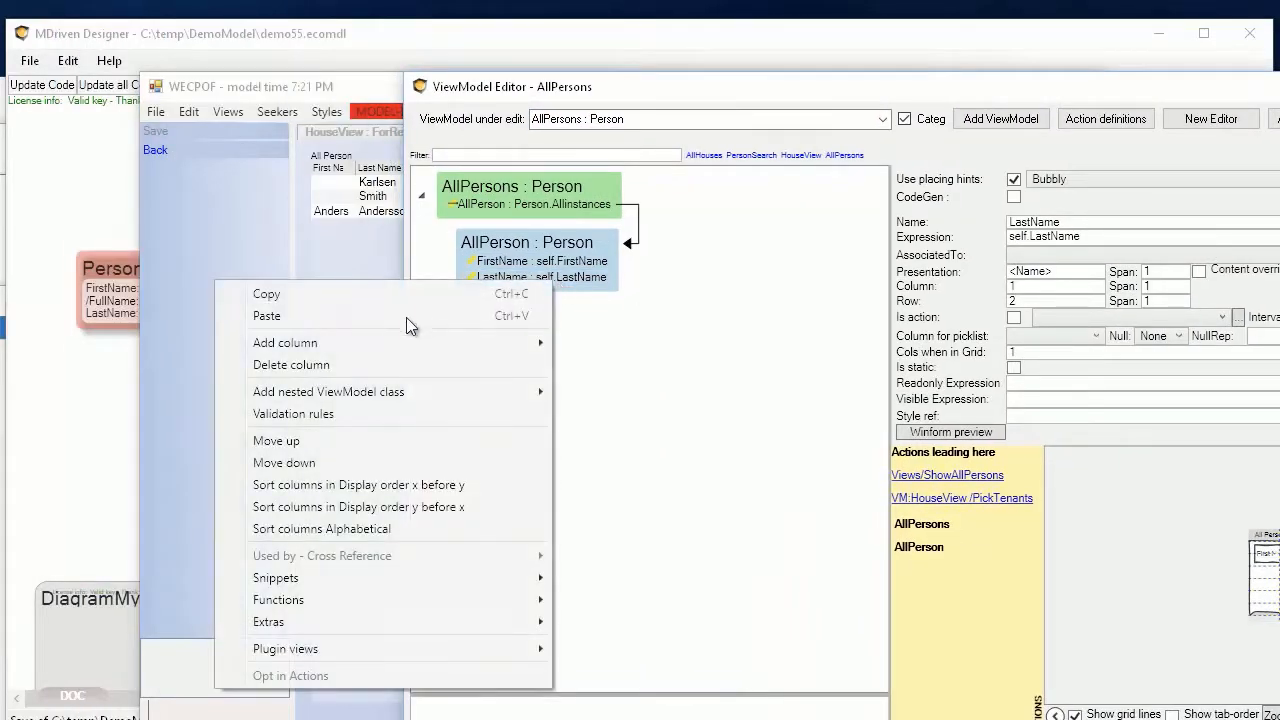
pyautogui.moveTo(380, 347)
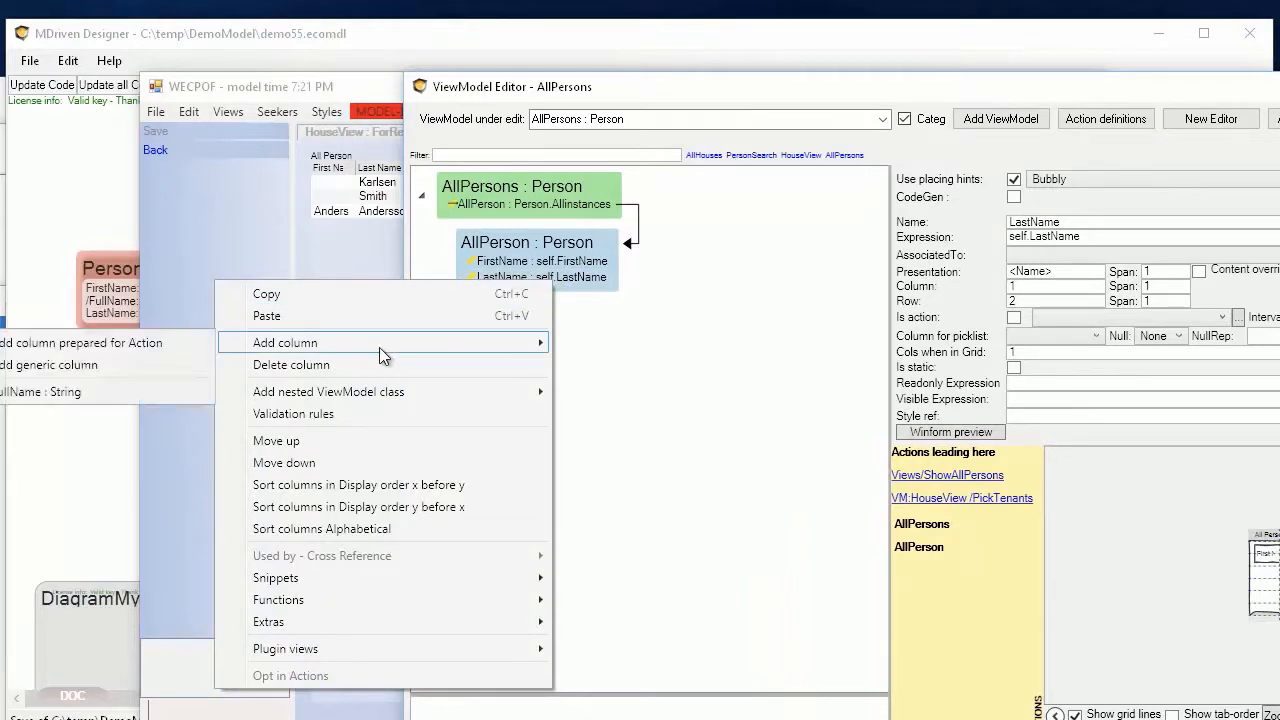
# Add the FullName column to the AllPerson class of the AllPersons ViewModel and make it 3 columns wide in the grid.
pyautogui.click(84, 388)
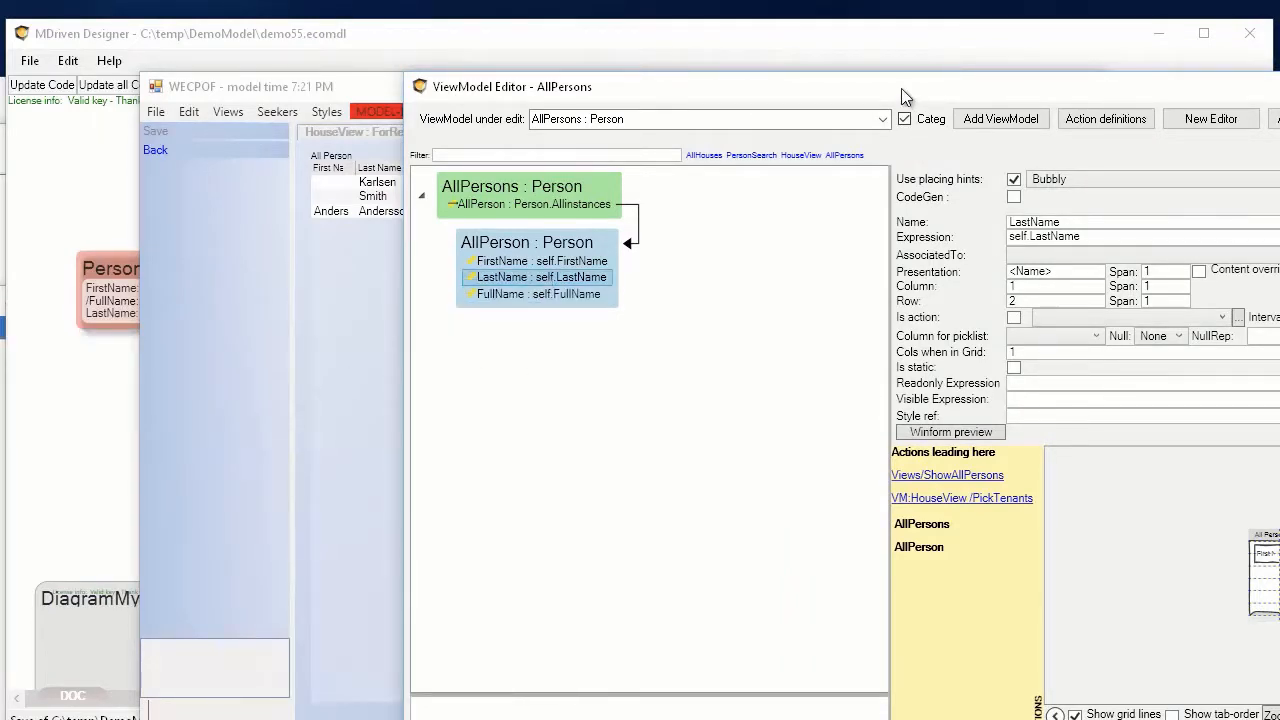
pyautogui.moveTo(901, 88); pyautogui.dragTo(700, 84)
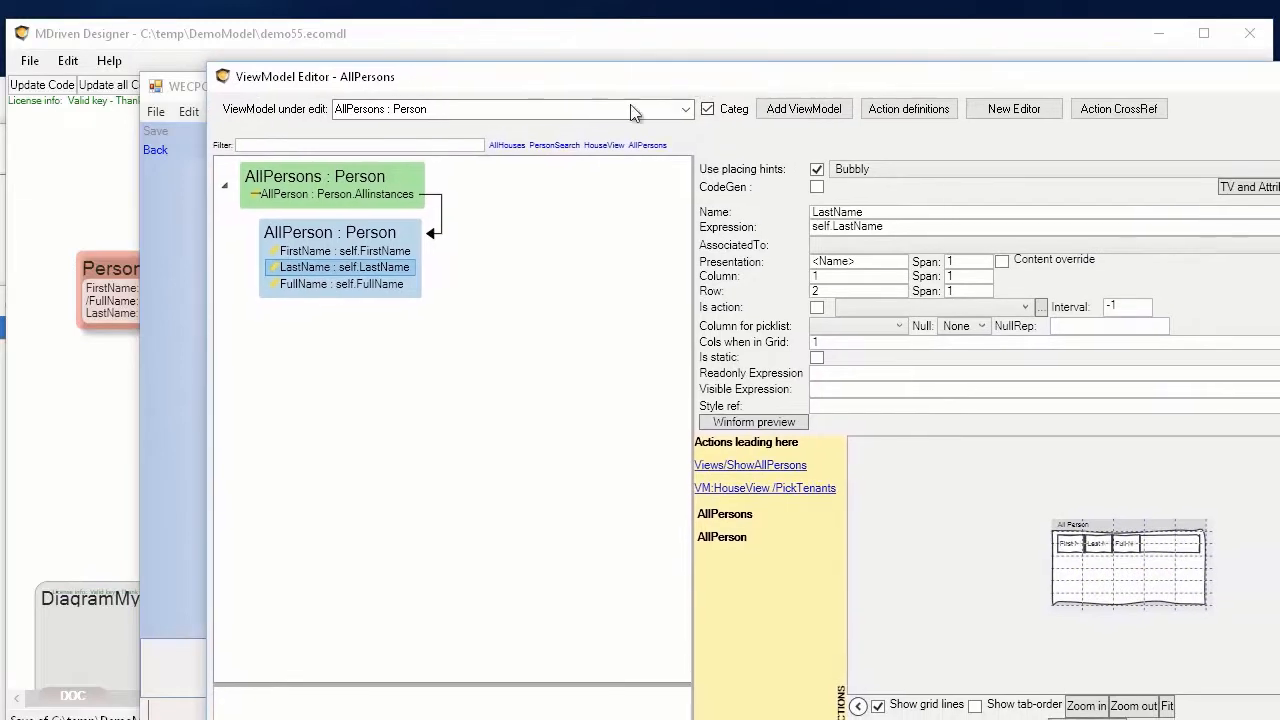
pyautogui.click(320, 285)
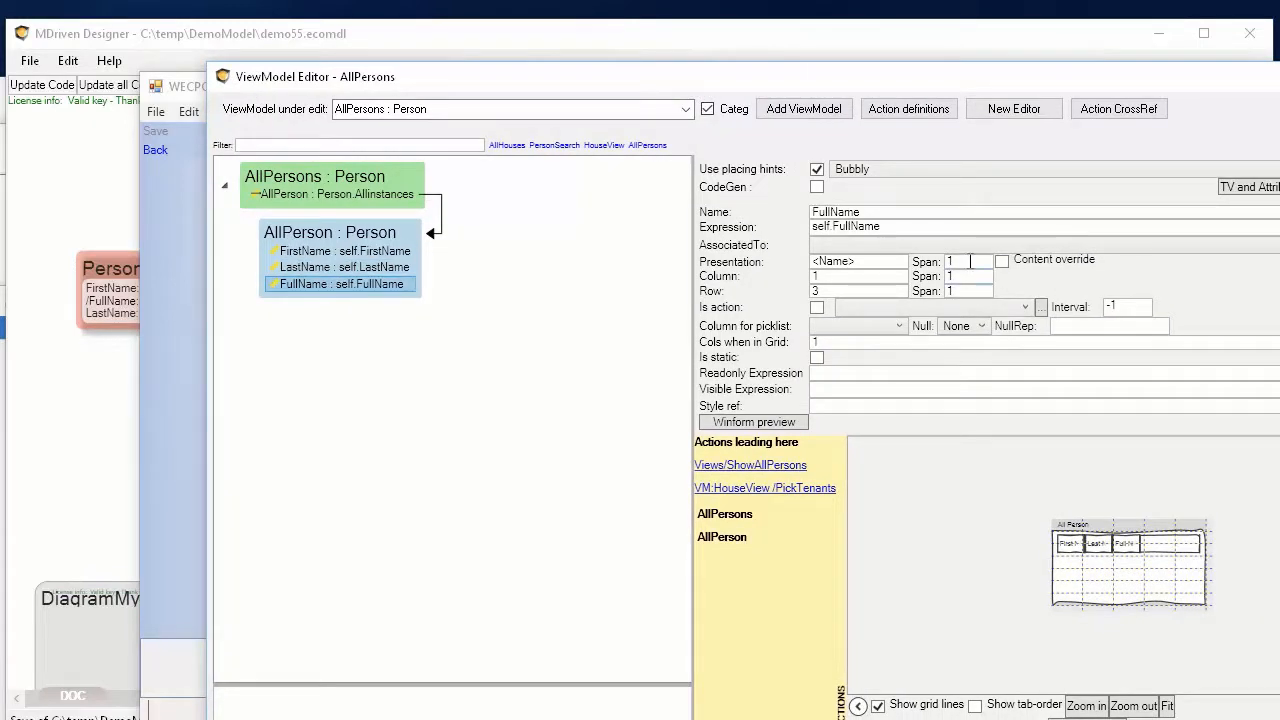
pyautogui.click(970, 261)
pyautogui.click(842, 341)
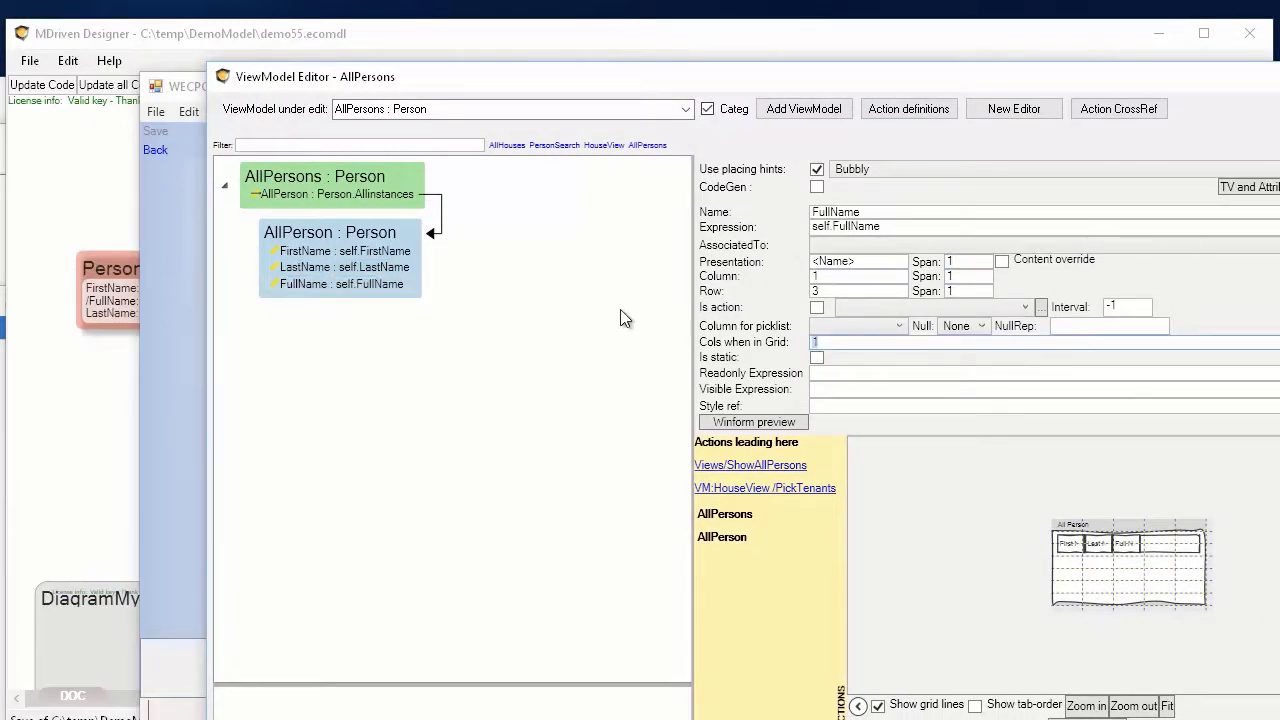
pyautogui.write('2')
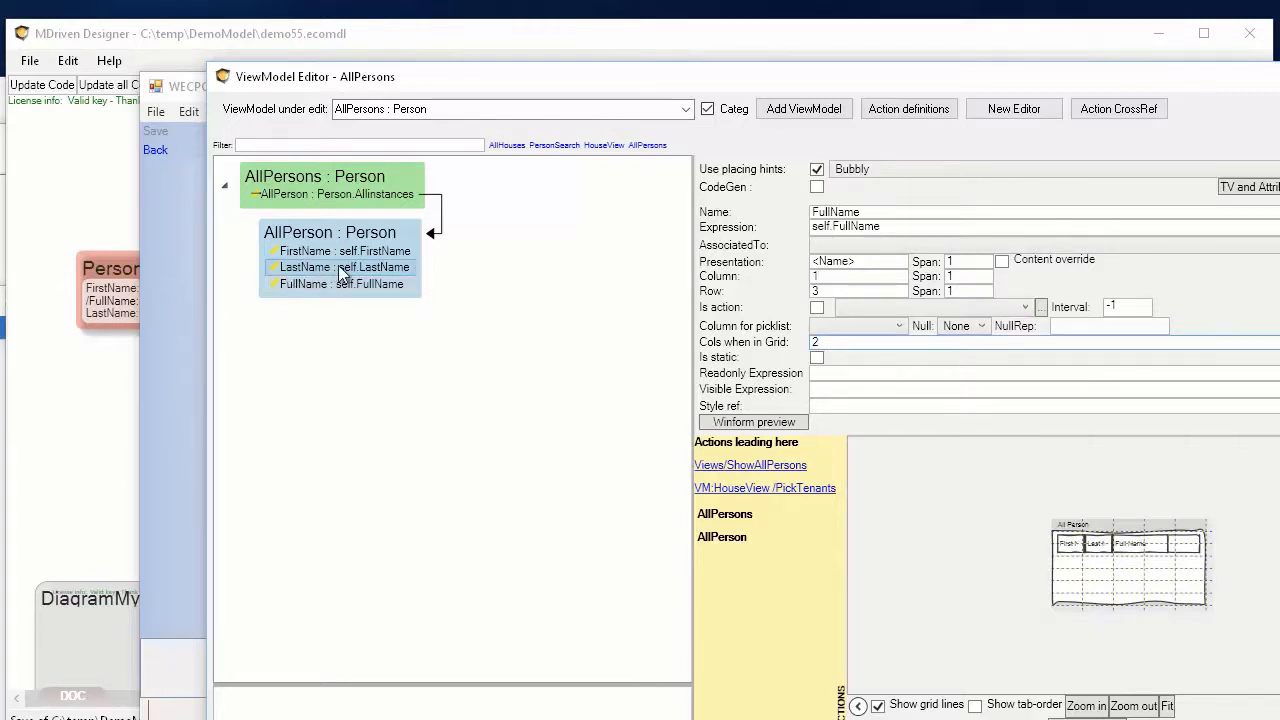
pyautogui.press('BackSpace')
pyautogui.write('3')
# Refresh the model in the running WECPOF prototype and show the All Persons view.
pyautogui.click(182, 335)
pyautogui.click(409, 111)
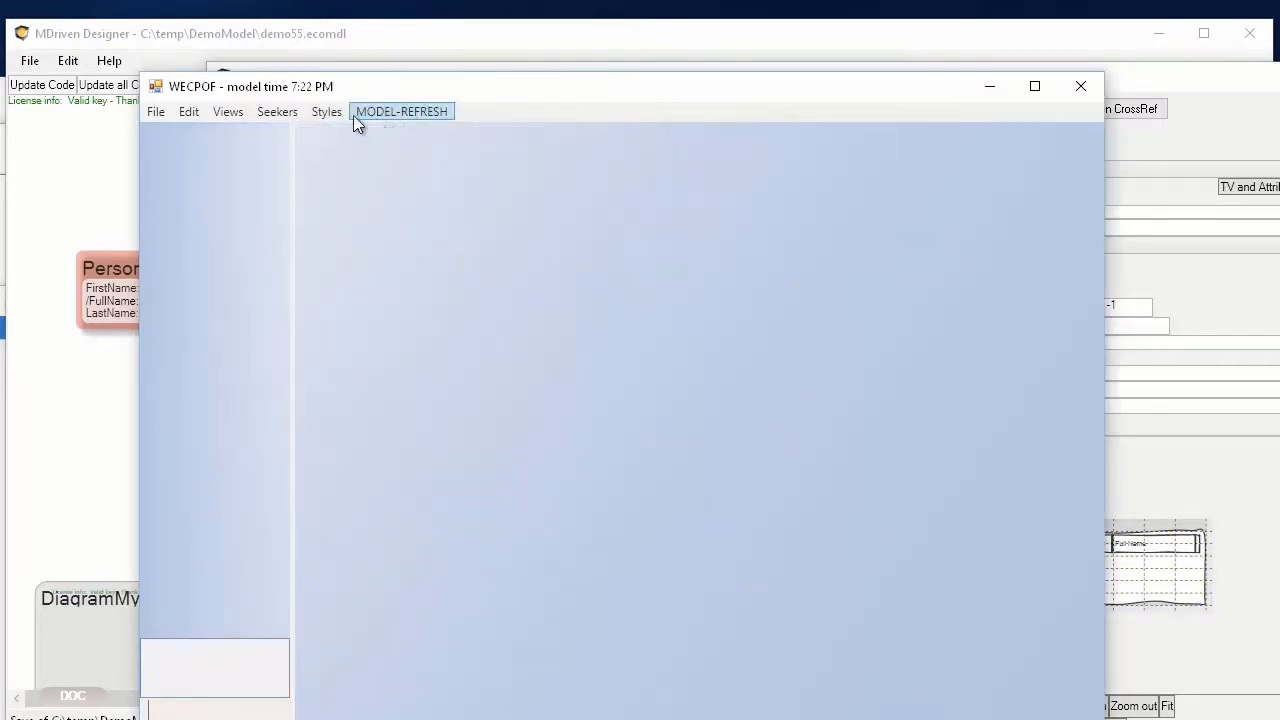
pyautogui.click(230, 113)
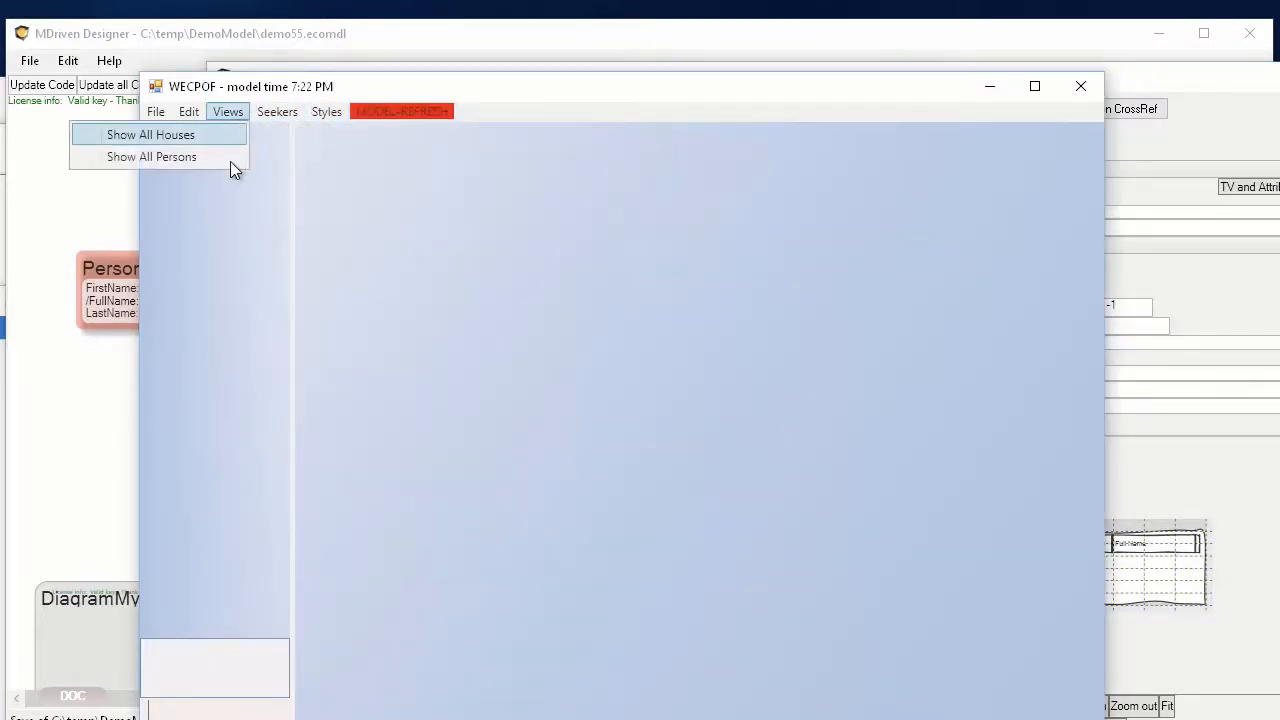
pyautogui.click(212, 158)
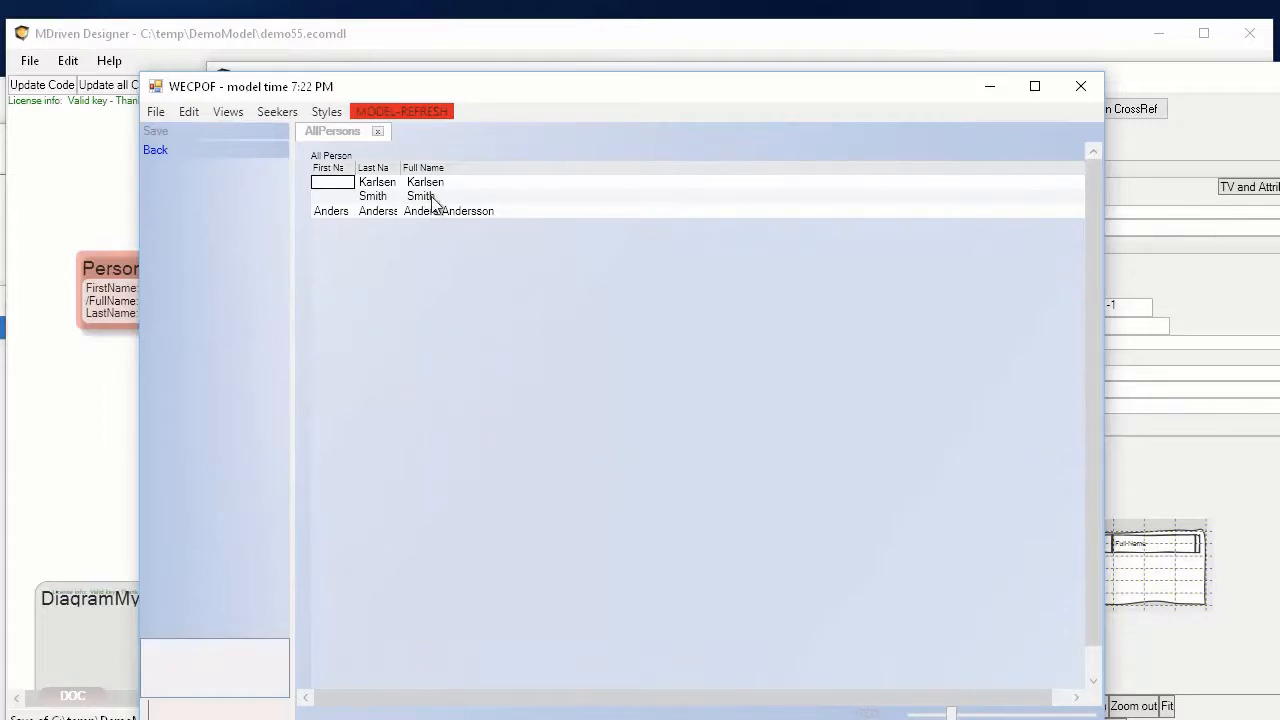
# Enter the missing first name for the person in the first row.
pyautogui.click(332, 184)
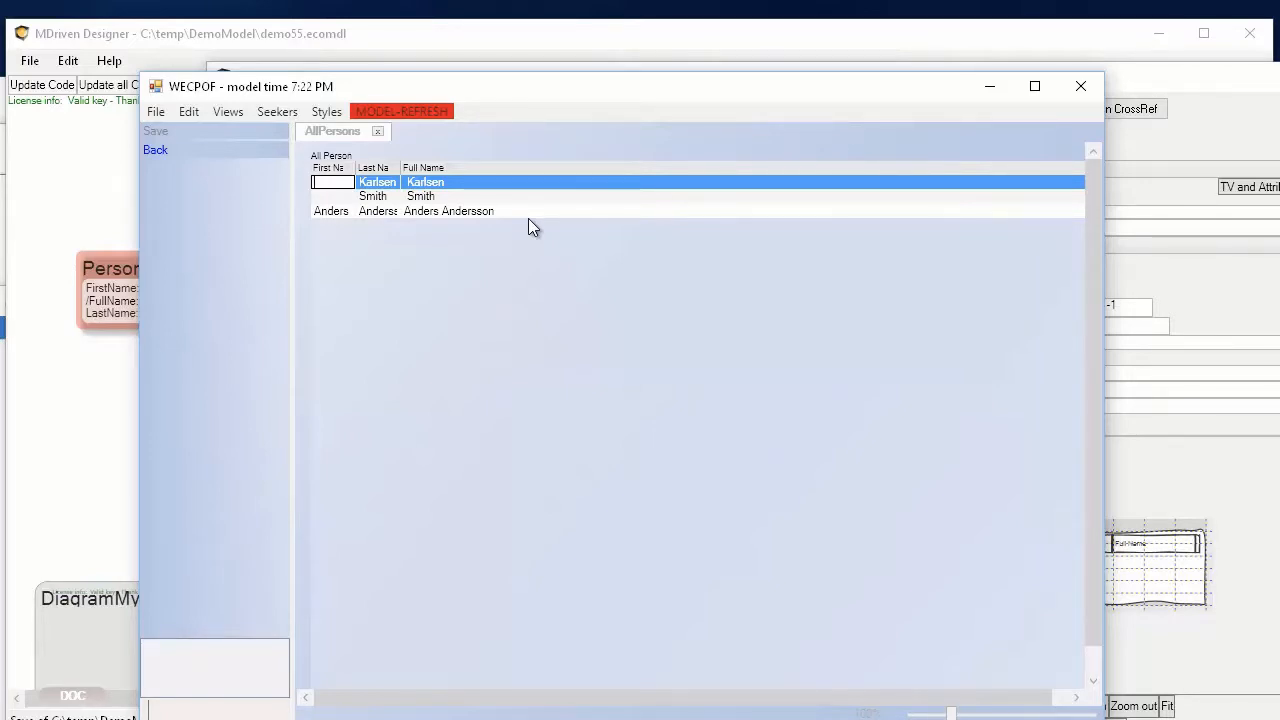
pyautogui.write('Hans')
pyautogui.press('Tab')
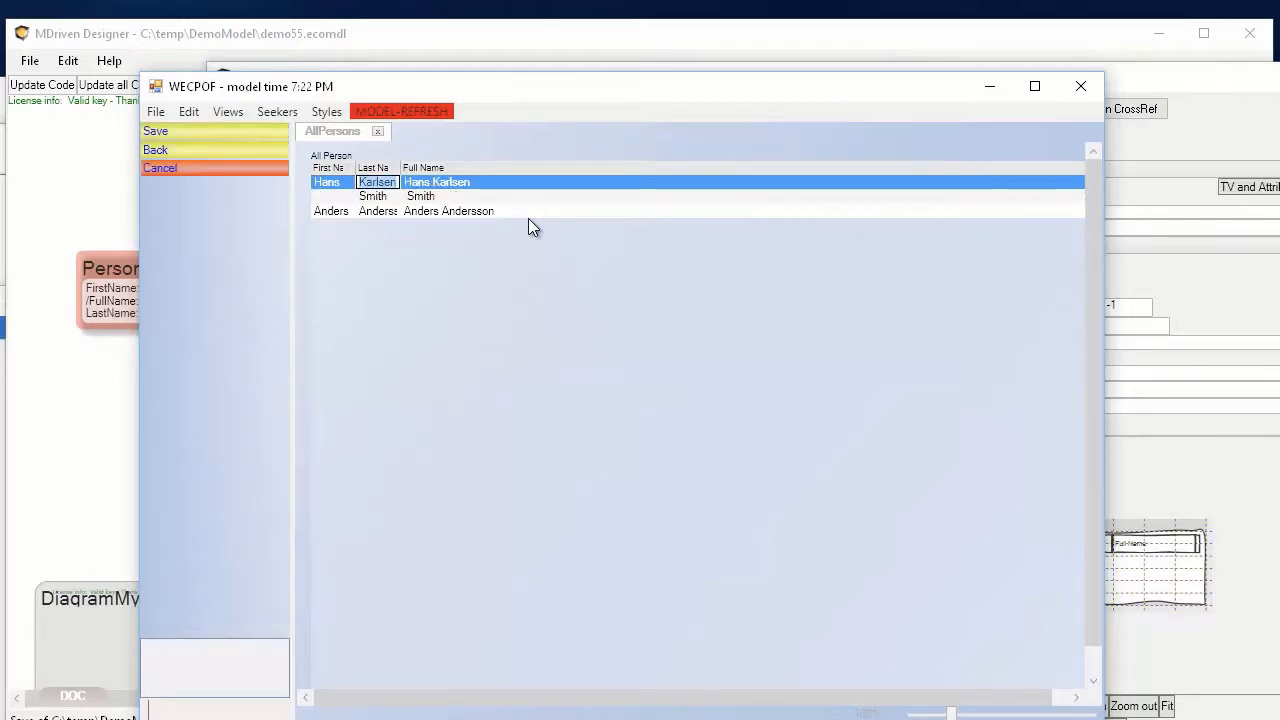
# Append an "x" to the last name in the first row to test the derived full name.
pyautogui.click(402, 188)
pyautogui.click(402, 188)
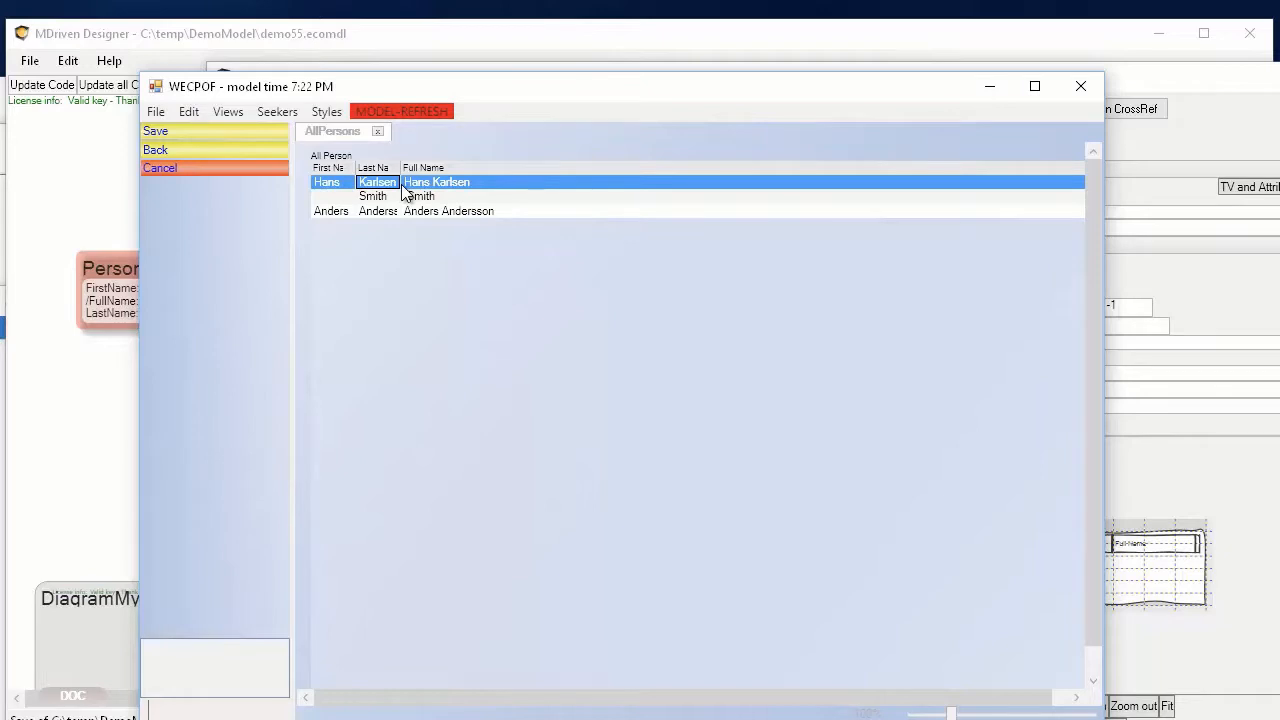
pyautogui.click(402, 187)
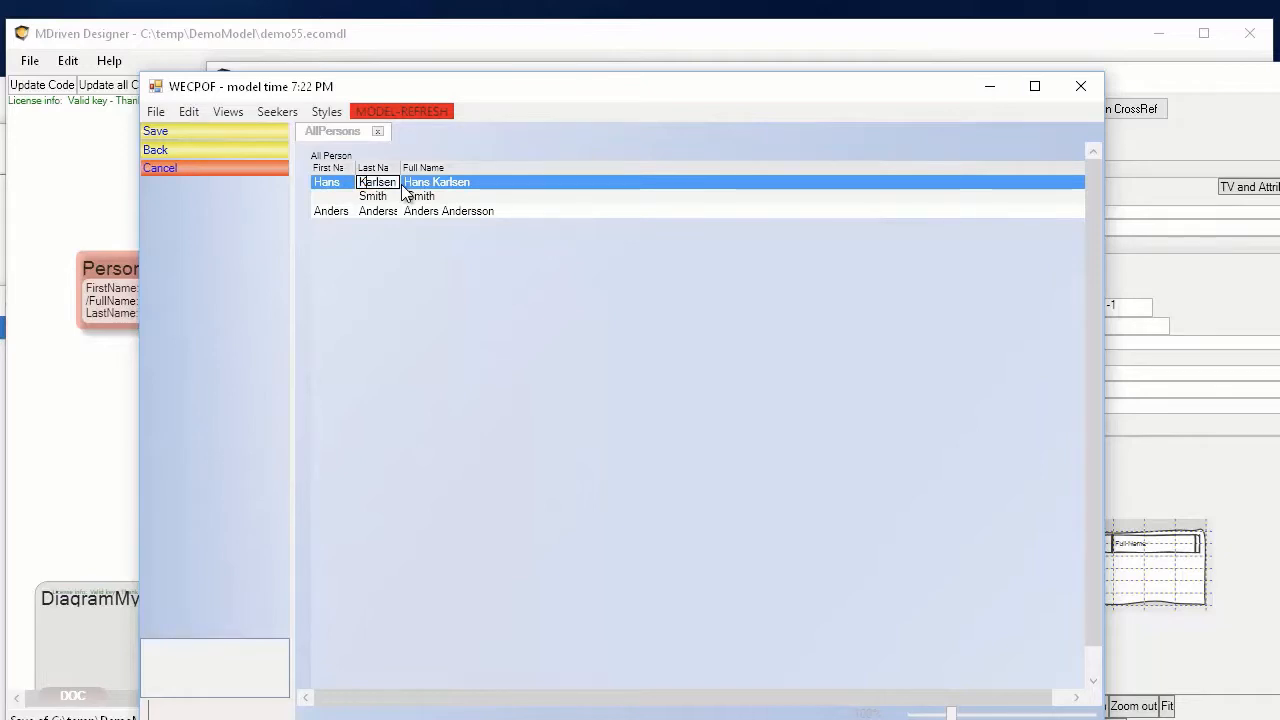
pyautogui.write('x')
pyautogui.press('Return')
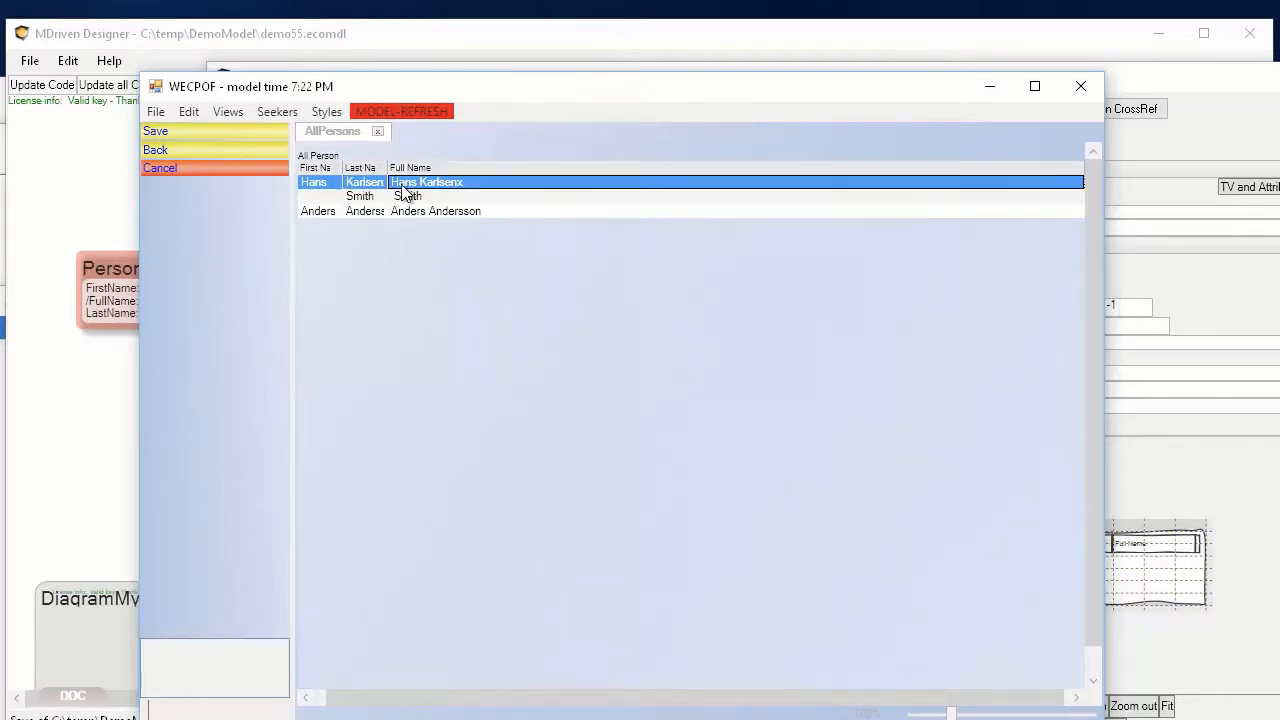
# Remove the trailing "x" from the last name in the first row.
pyautogui.click(381, 185)
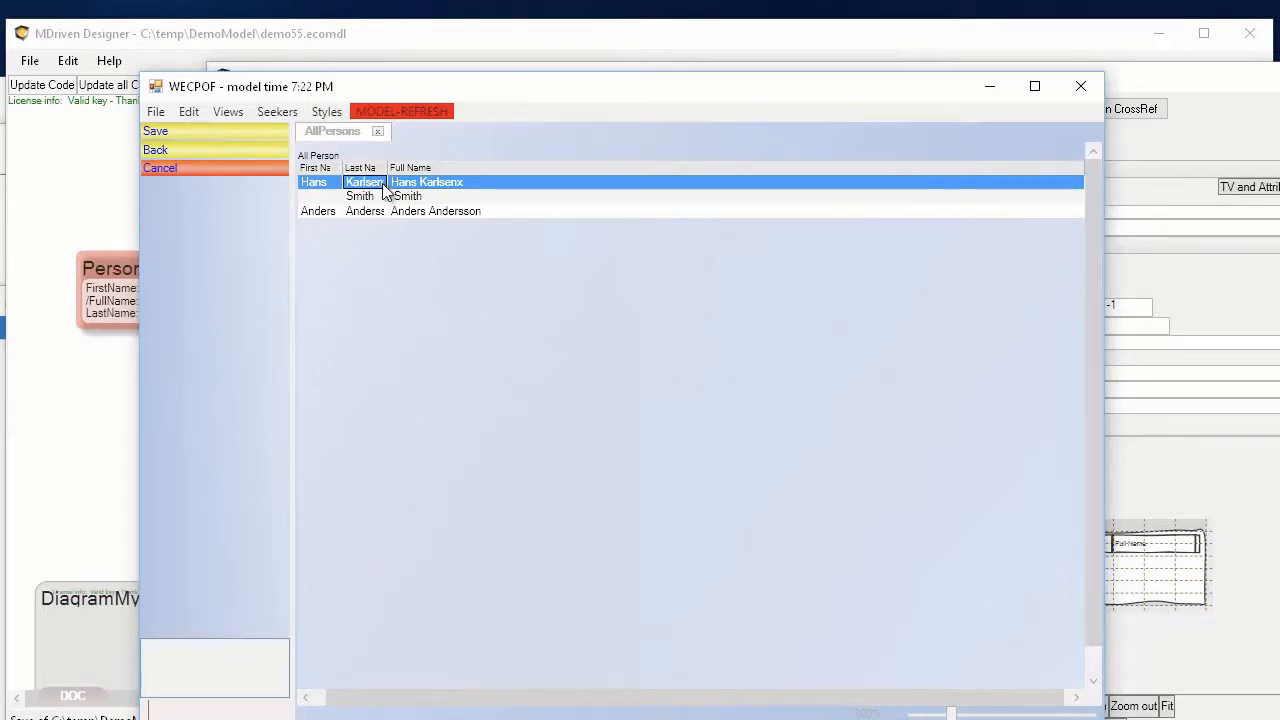
pyautogui.click(383, 185)
pyautogui.click(383, 187)
pyautogui.press('BackSpace')
pyautogui.press('Tab')
# Enter the missing first name for the person in the second row and save the changes.
pyautogui.click(322, 199)
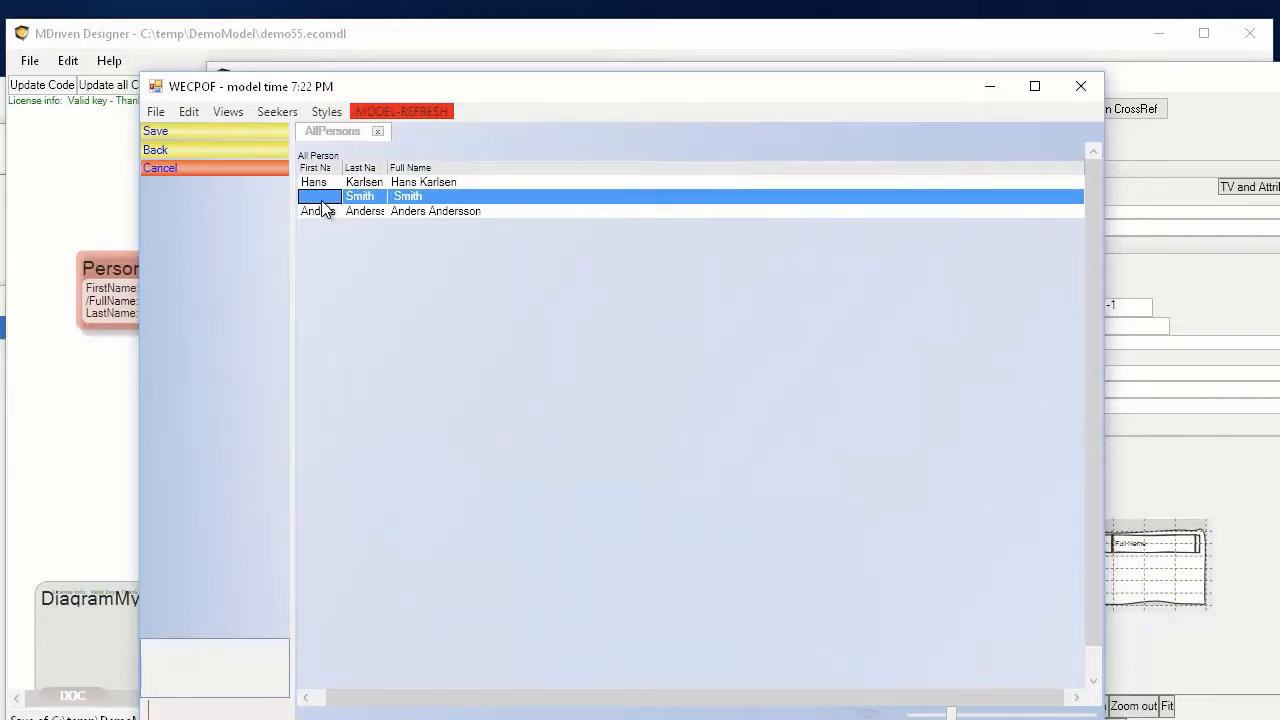
pyautogui.click(322, 199)
pyautogui.write('Dick')
pyautogui.press('Tab')
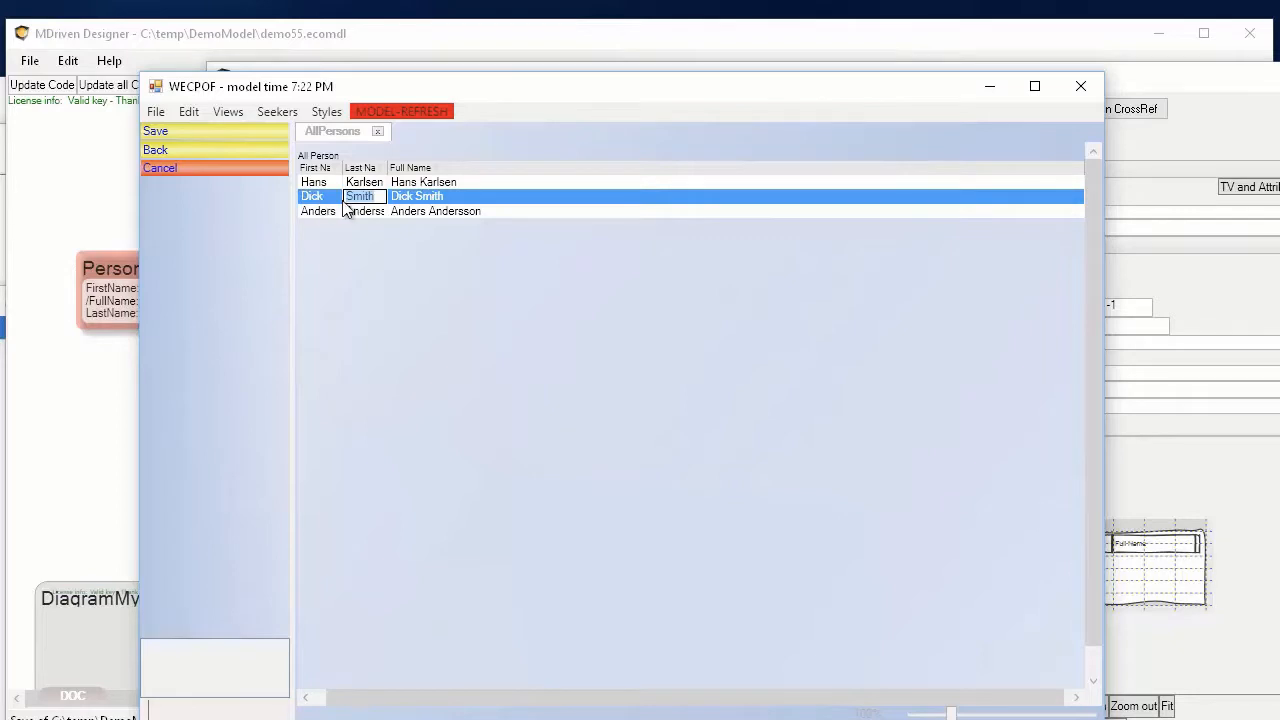
pyautogui.click(466, 197)
pyautogui.click(151, 133)
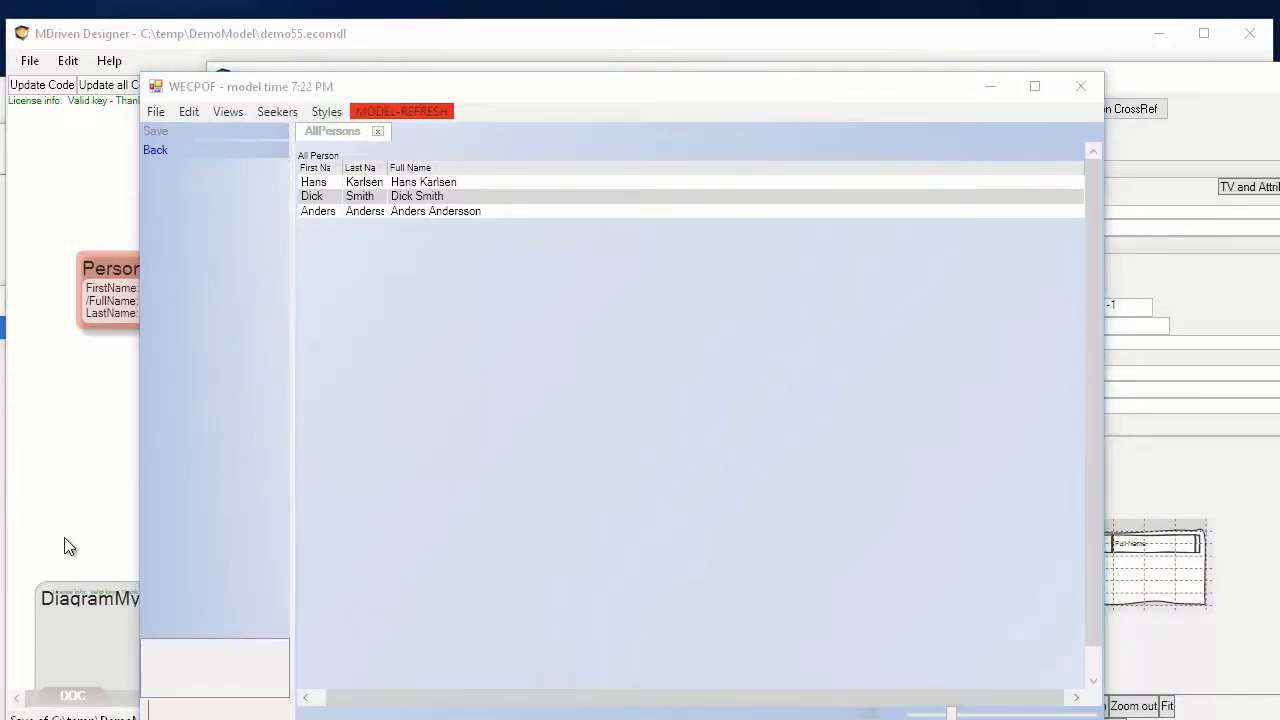
# Switch to MDriven Designer and draw an association from the Person class to the Street class.
pyautogui.click(91, 401)
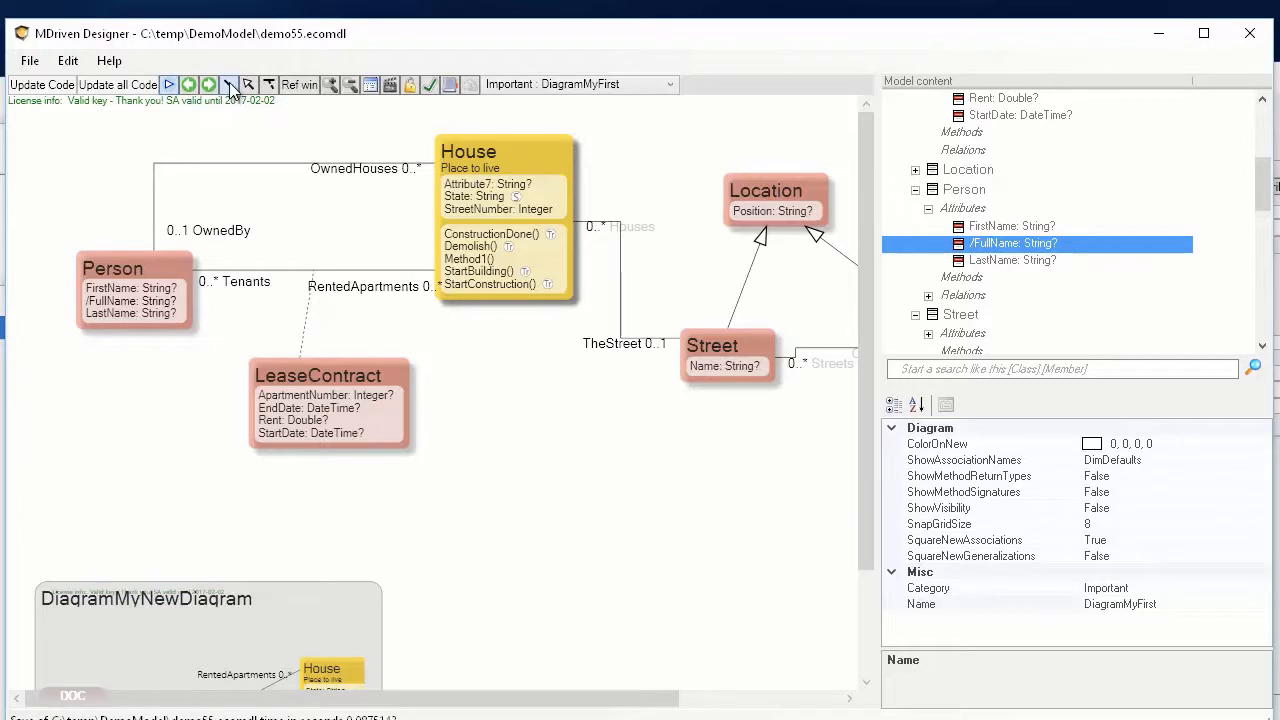
pyautogui.click(134, 316)
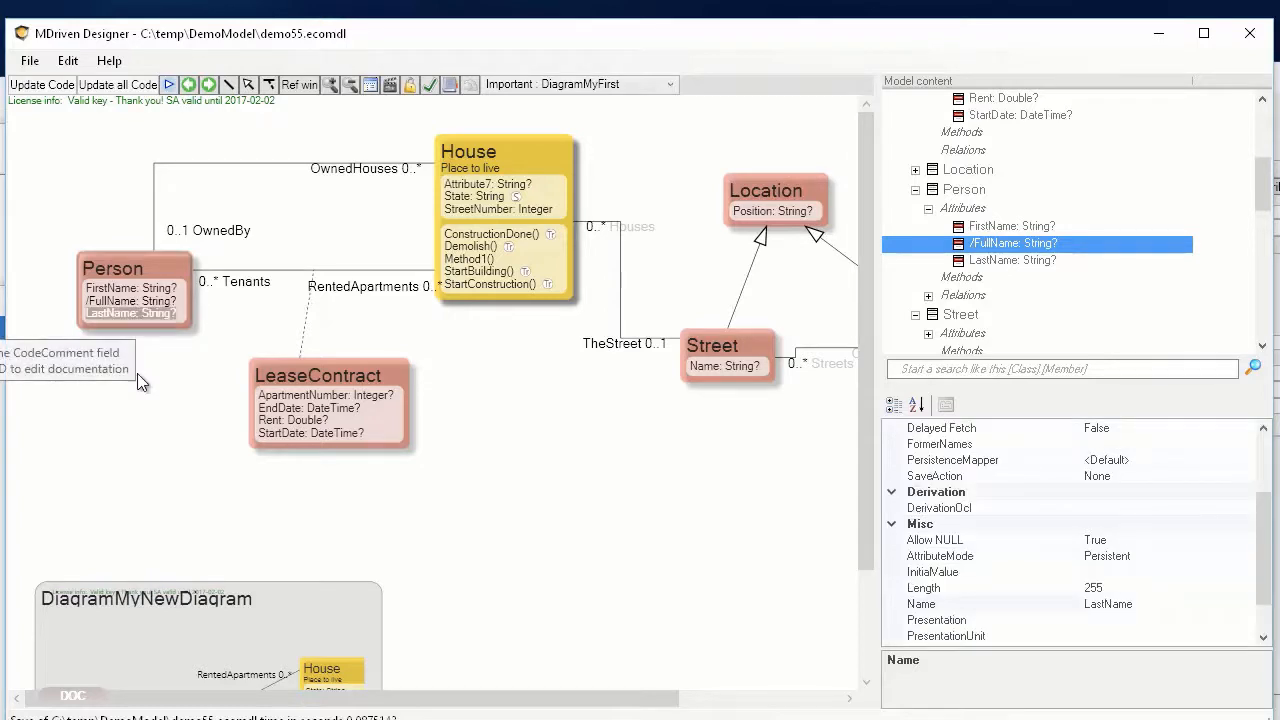
pyautogui.moveTo(137, 373); pyautogui.dragTo(724, 372)
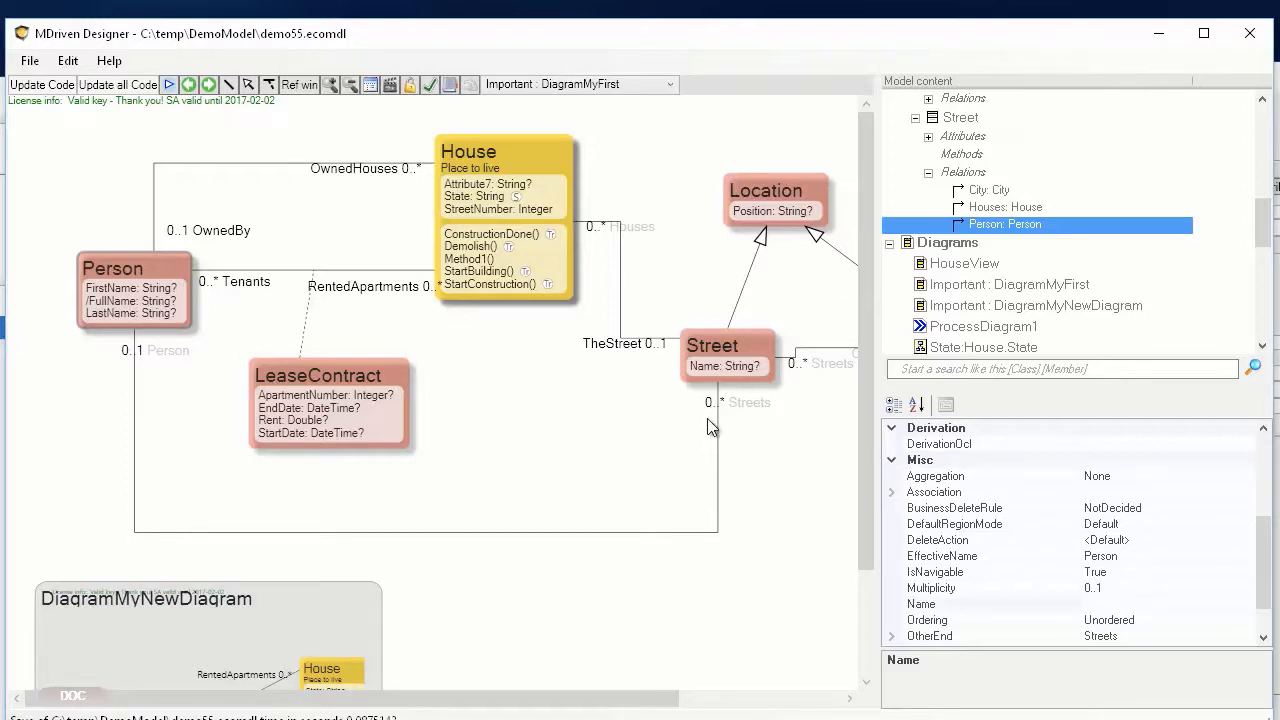
# Set the association between Person and Street to Derived True.
pyautogui.click(740, 402)
pyautogui.moveTo(1266, 545); pyautogui.dragTo(1268, 572)
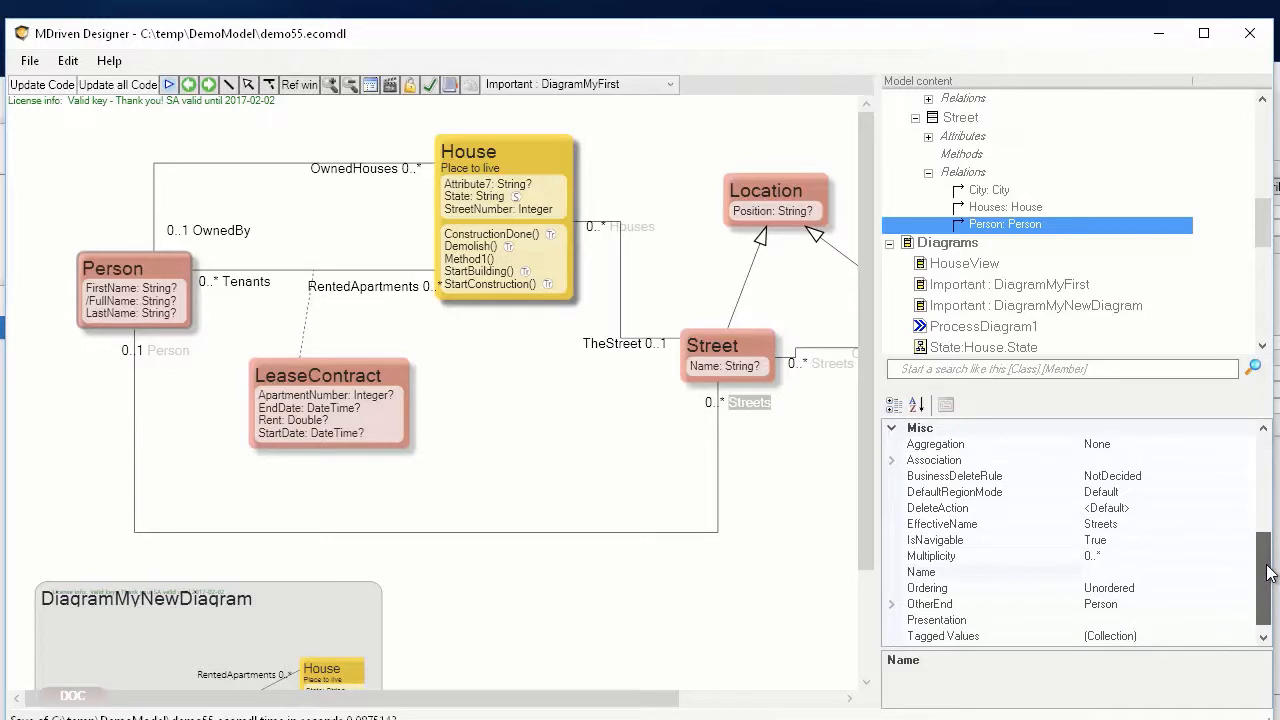
pyautogui.click(546, 532)
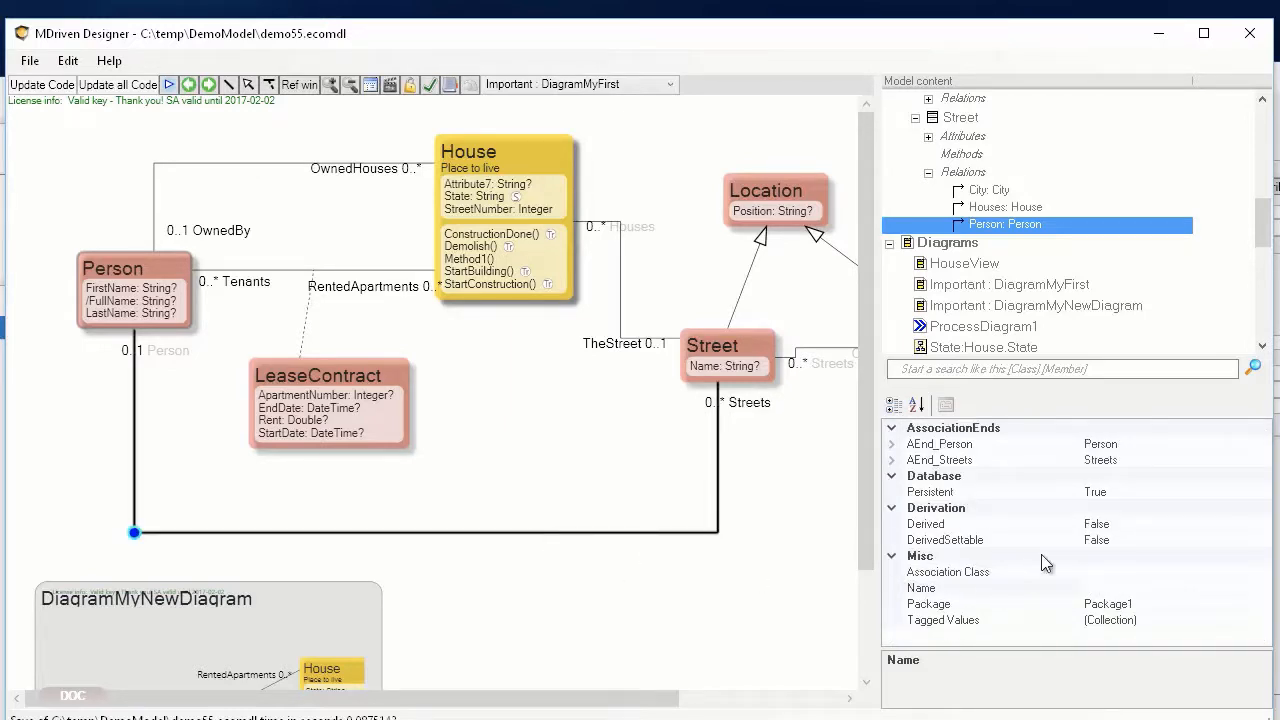
pyautogui.click(1125, 523)
pyautogui.doubleClick(1180, 525)
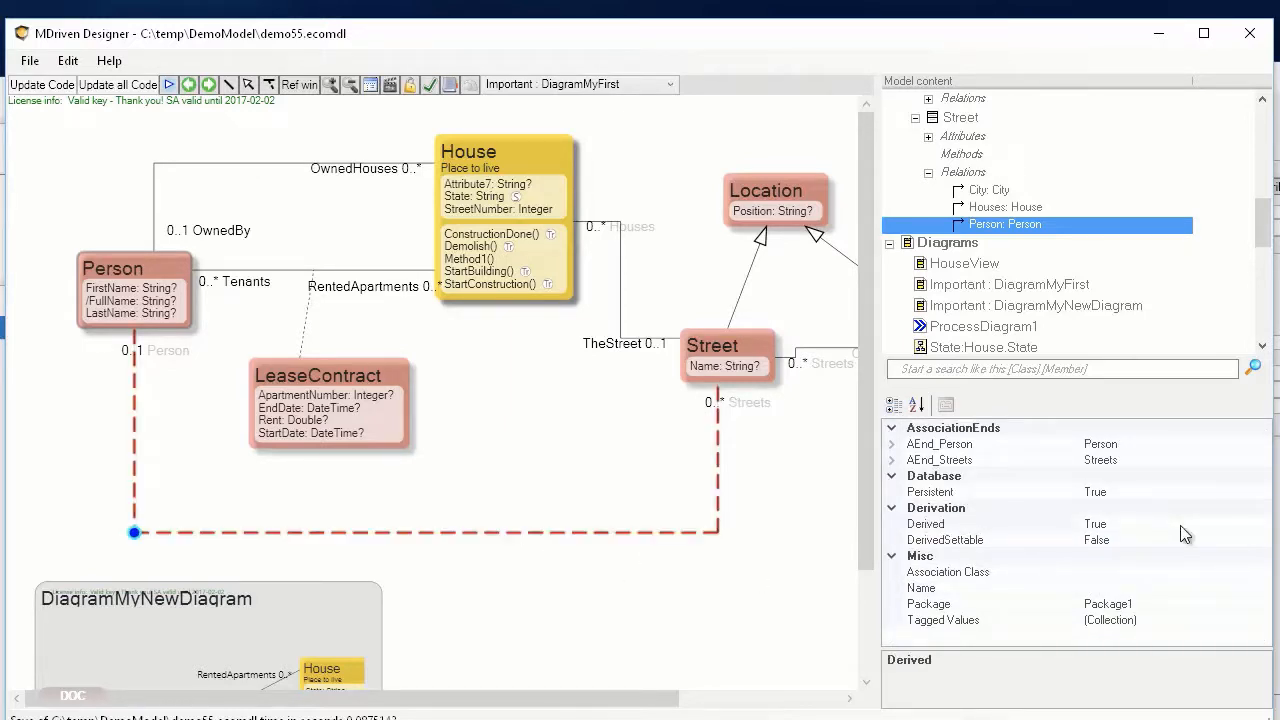
# Make the Person end of the derived association non-navigable.
pyautogui.click(752, 404)
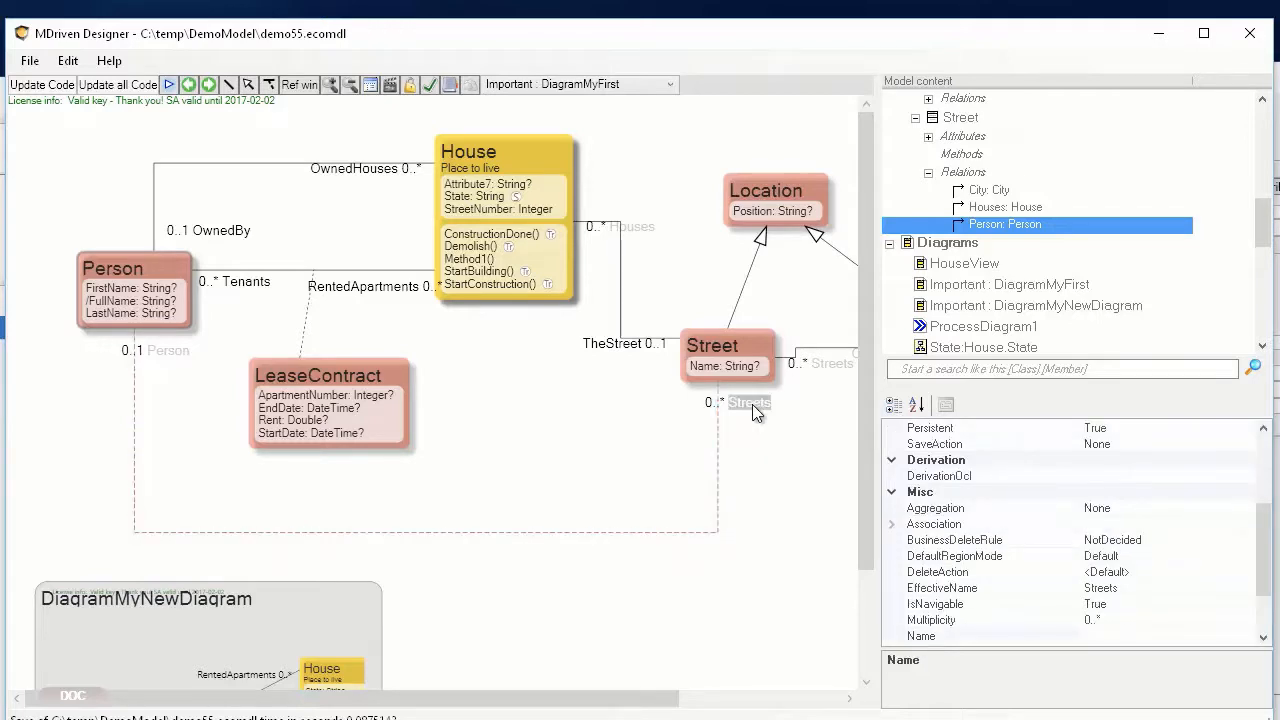
pyautogui.click(163, 350)
pyautogui.moveTo(1264, 530)
pyautogui.mouseDown()
pyautogui.moveTo(1265, 542)
pyautogui.moveTo(1260, 490)
pyautogui.moveTo(1248, 533)
pyautogui.mouseUp()
pyautogui.click(1127, 619)
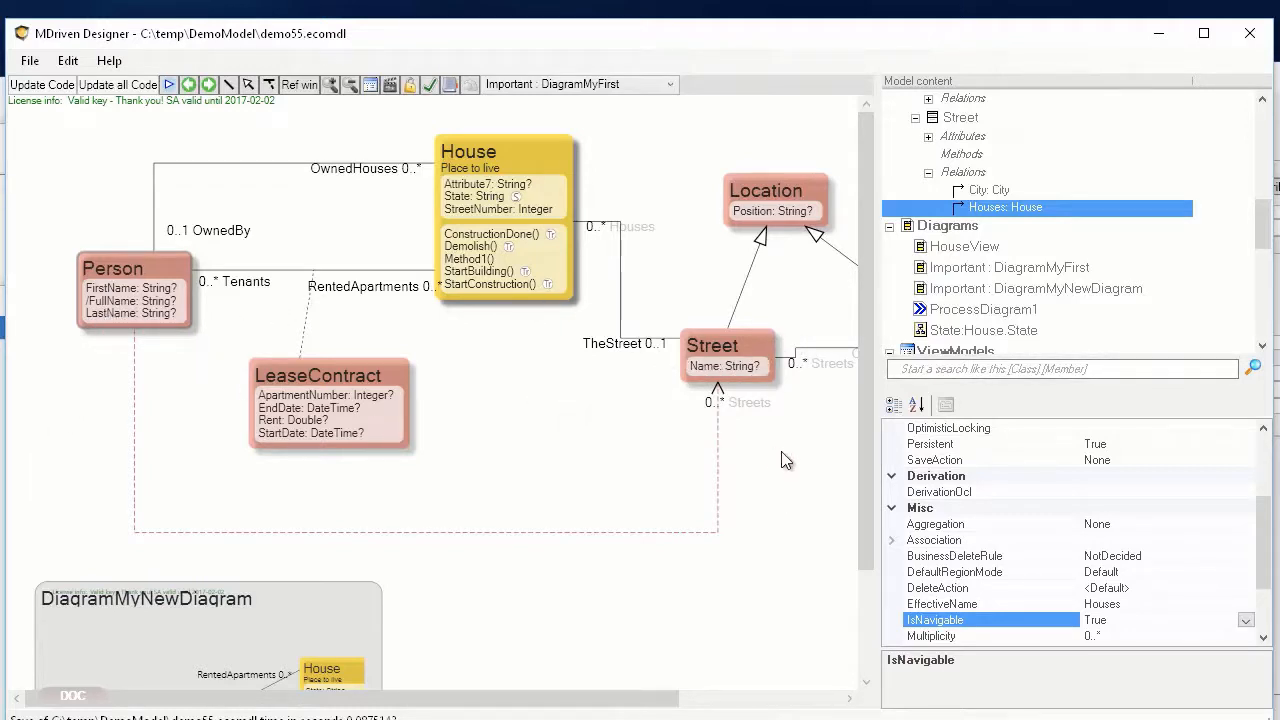
# Begin the Streets role's DerivationOcl expression with self.LeaseContract.RentedApartments in the OCL editor.
pyautogui.click(751, 404)
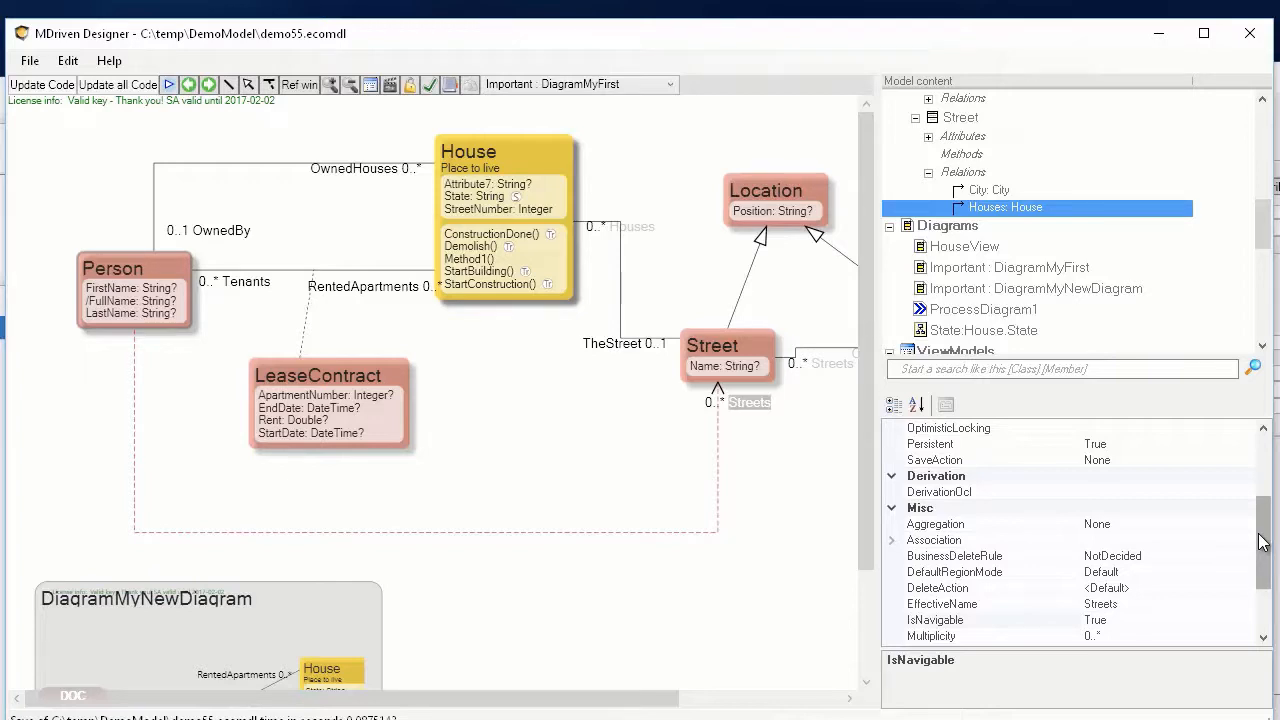
pyautogui.click(1146, 492)
pyautogui.click(1248, 492)
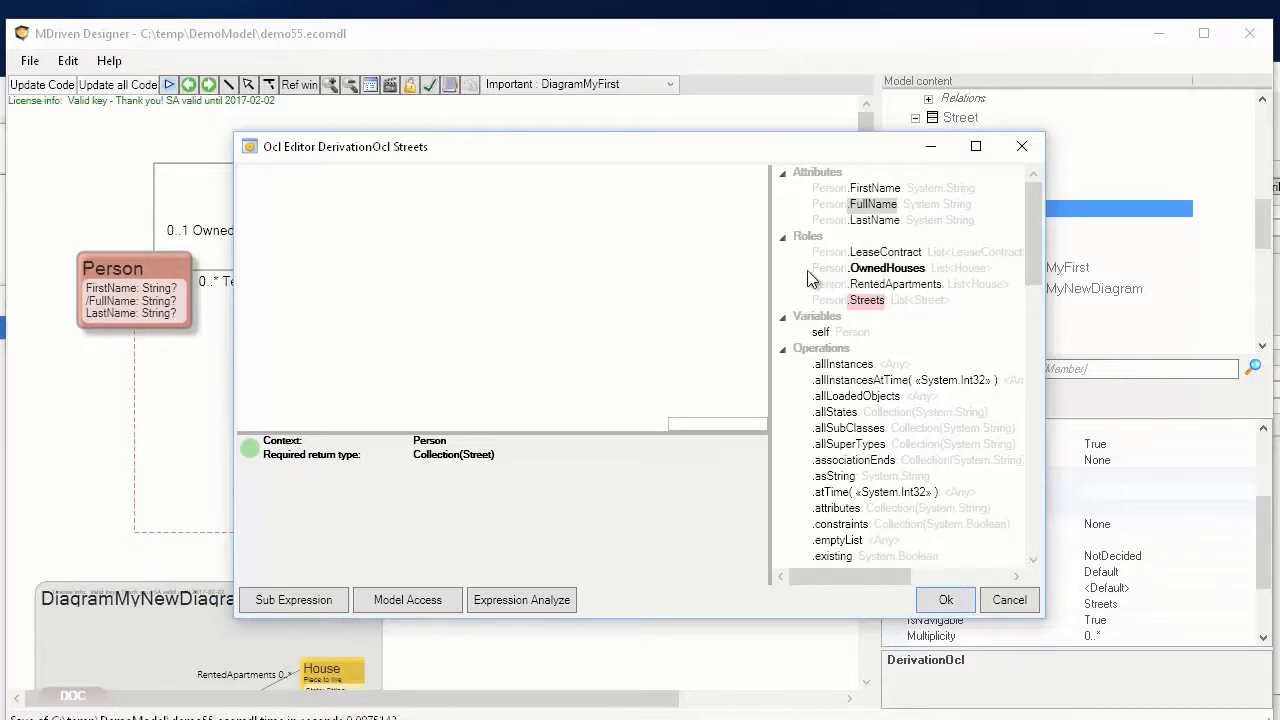
pyautogui.moveTo(770, 268); pyautogui.dragTo(666, 268)
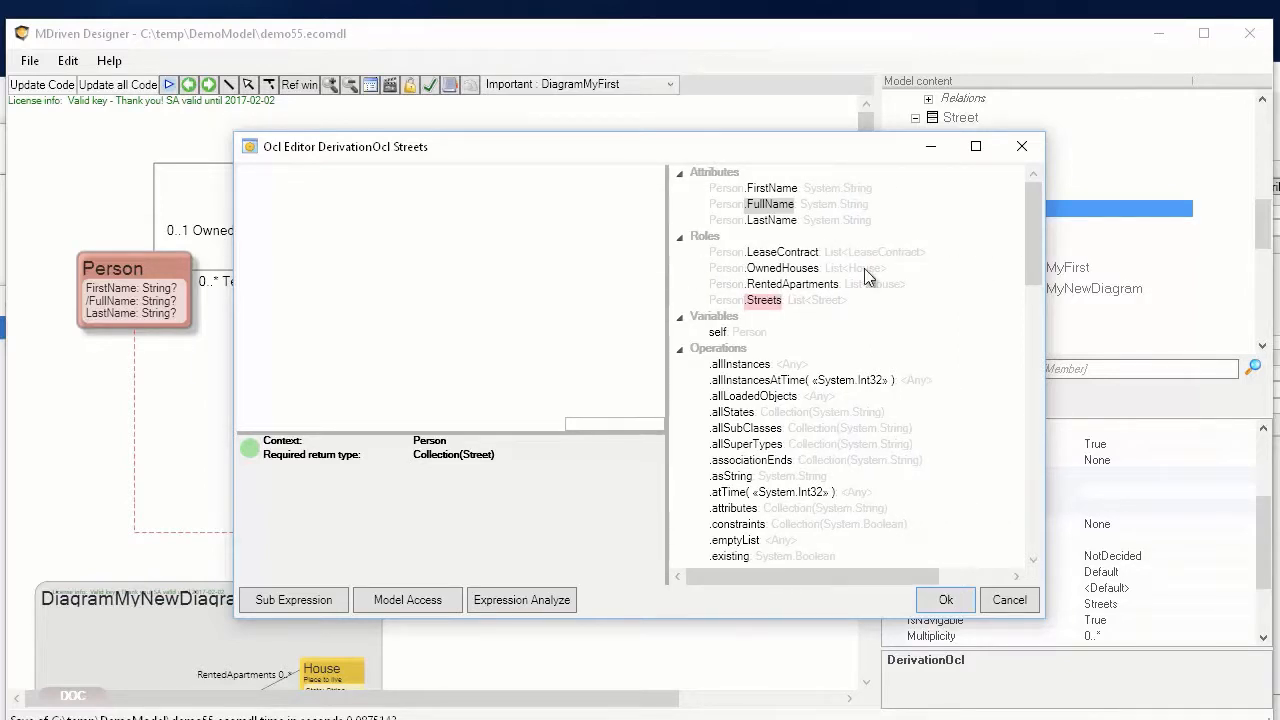
pyautogui.doubleClick(799, 254)
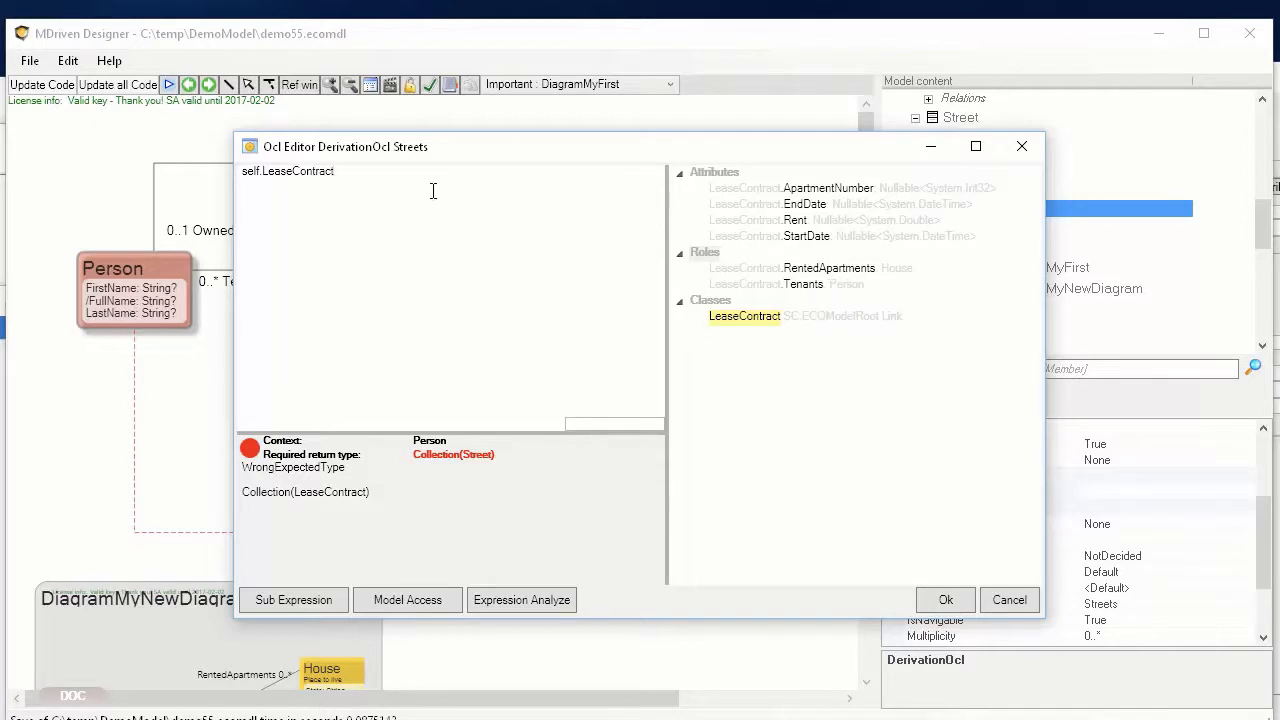
pyautogui.write('.re')
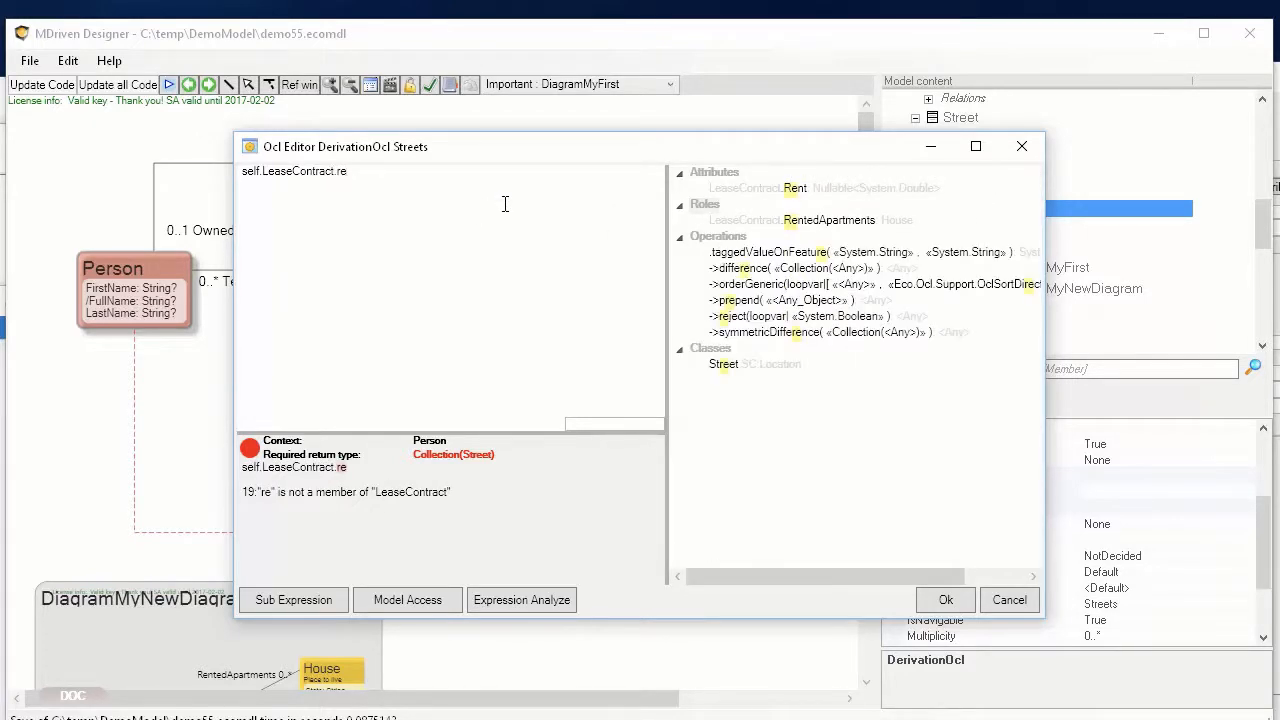
pyautogui.click(845, 222)
pyautogui.doubleClick(845, 222)
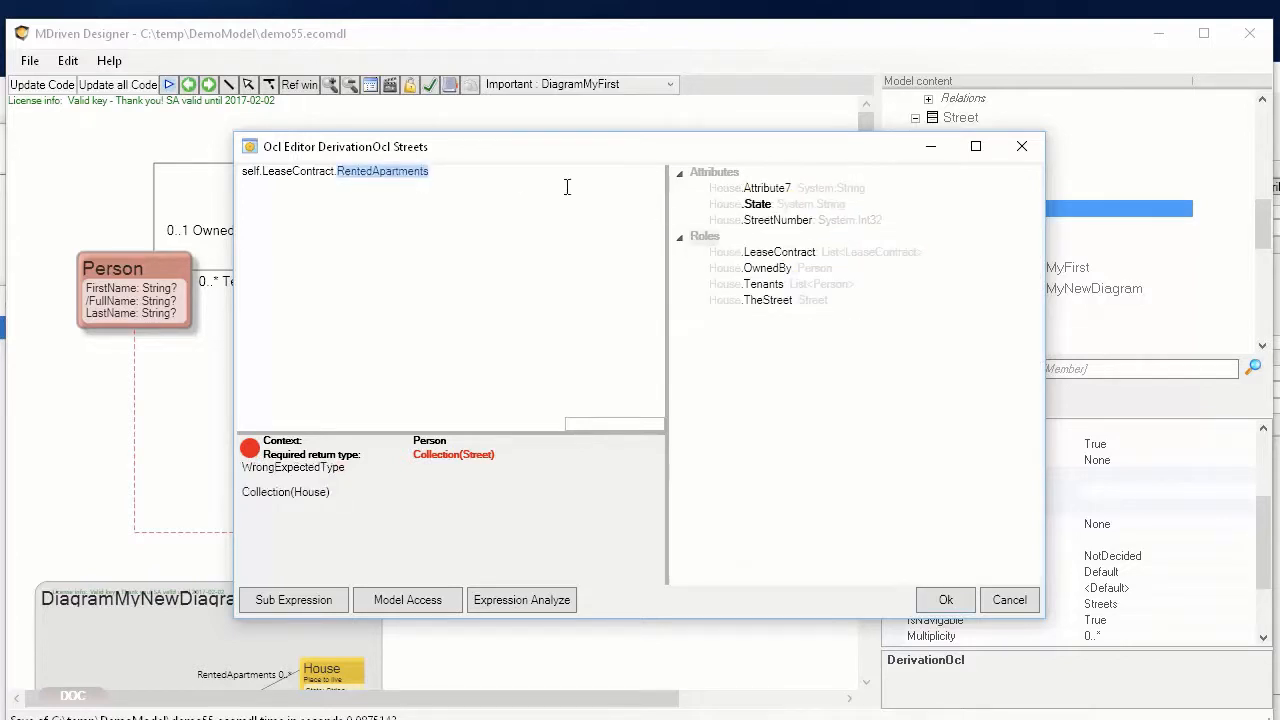
# Complete the Streets role's DerivationOcl as self.LeaseContract.RentedApartments.TheStreet and accept the expression.
pyautogui.click(517, 180)
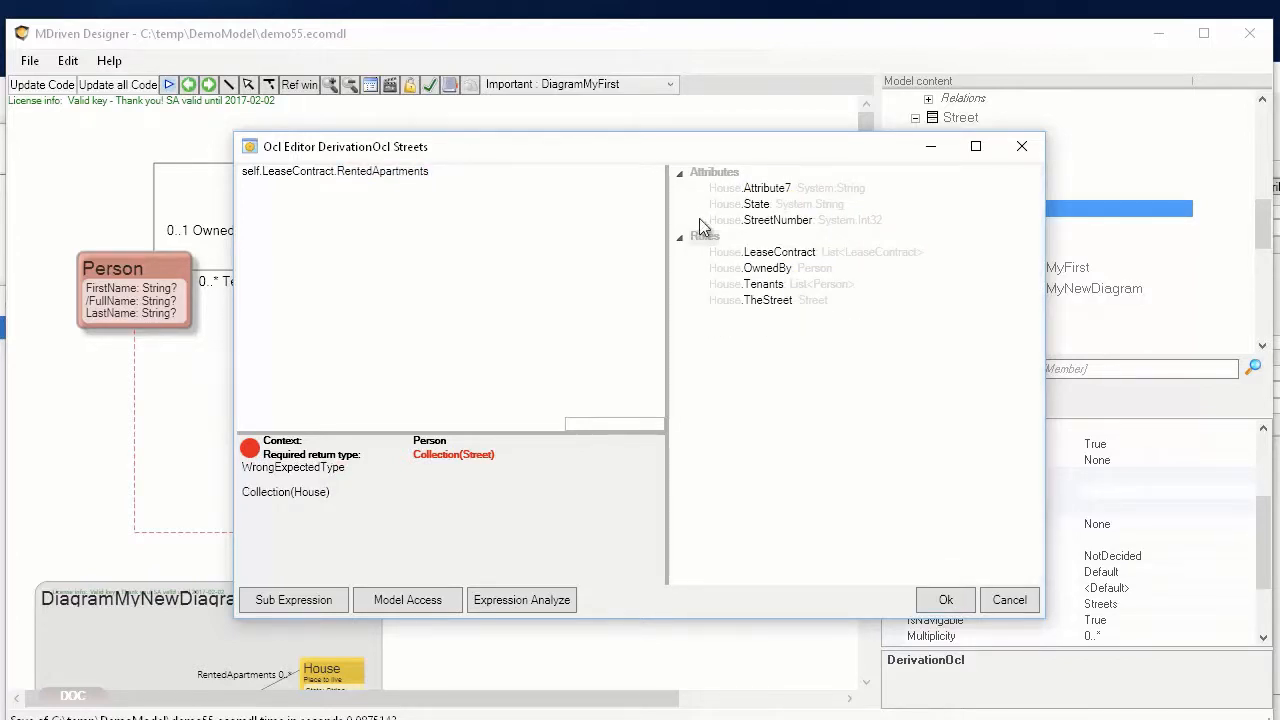
pyautogui.doubleClick(777, 302)
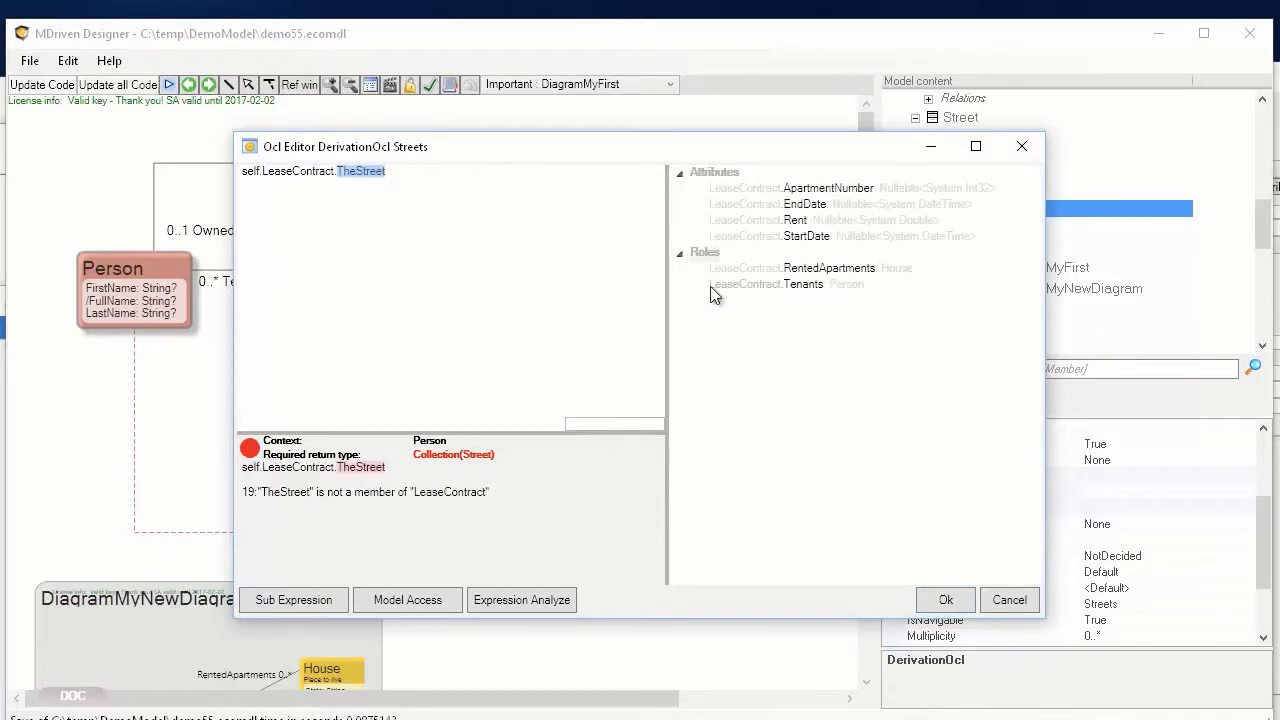
pyautogui.click(505, 178)
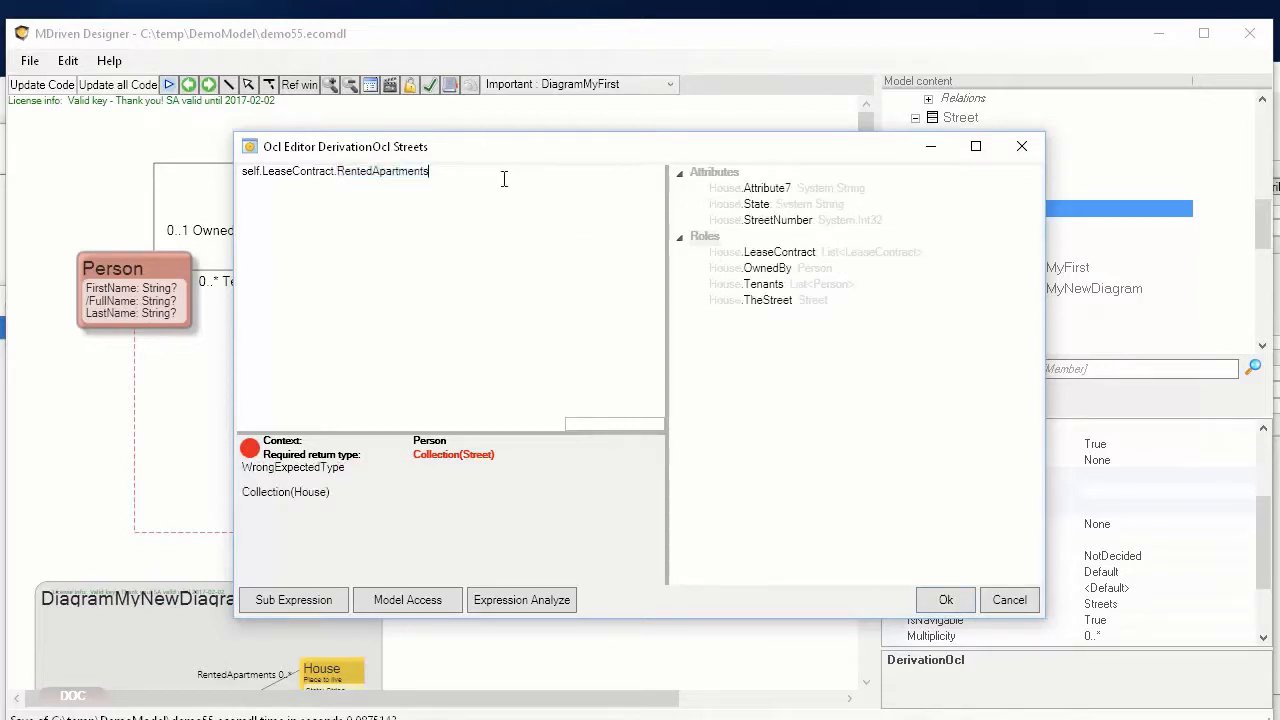
pyautogui.write('.the')
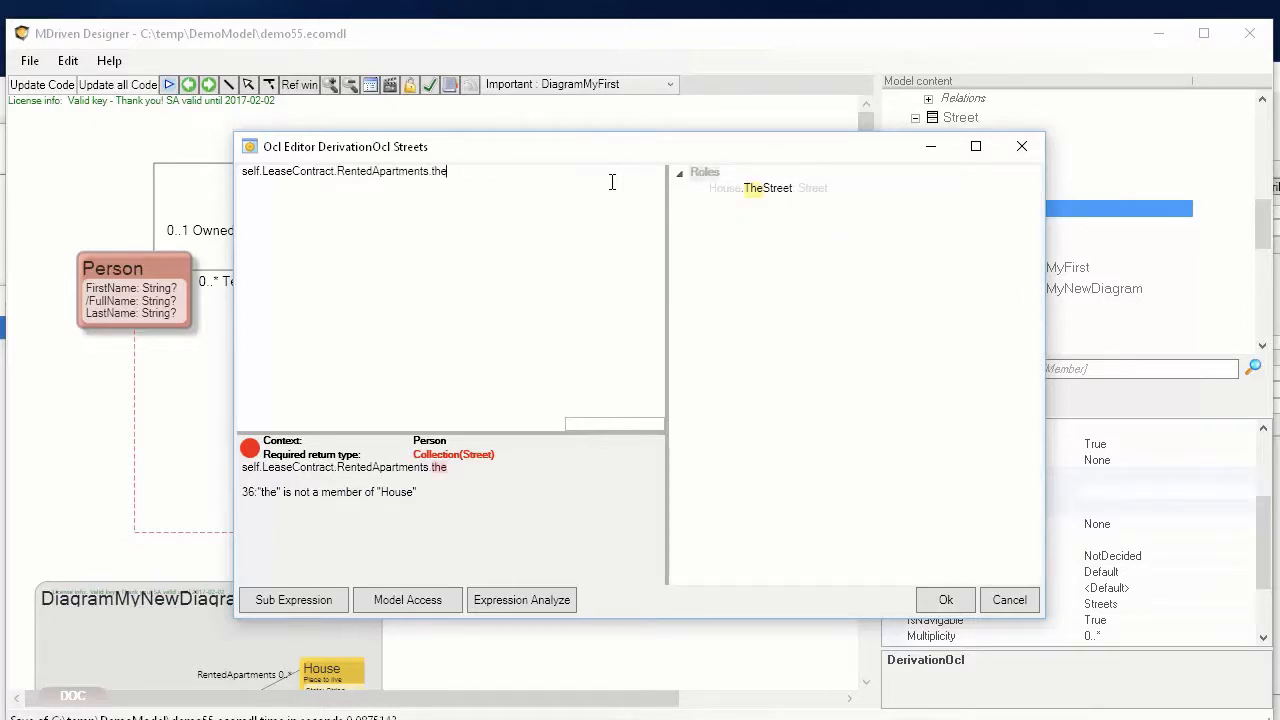
pyautogui.hotkey('ctrl', 'space')
pyautogui.press('Return')
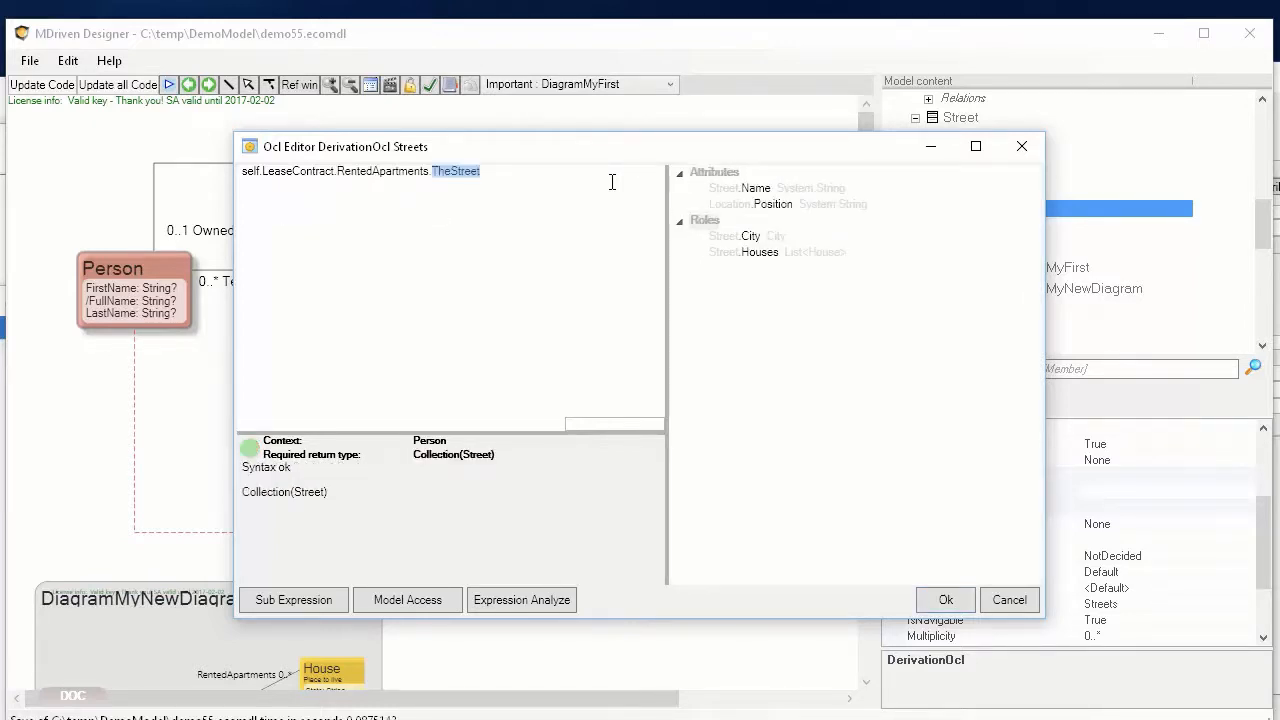
pyautogui.click(383, 207)
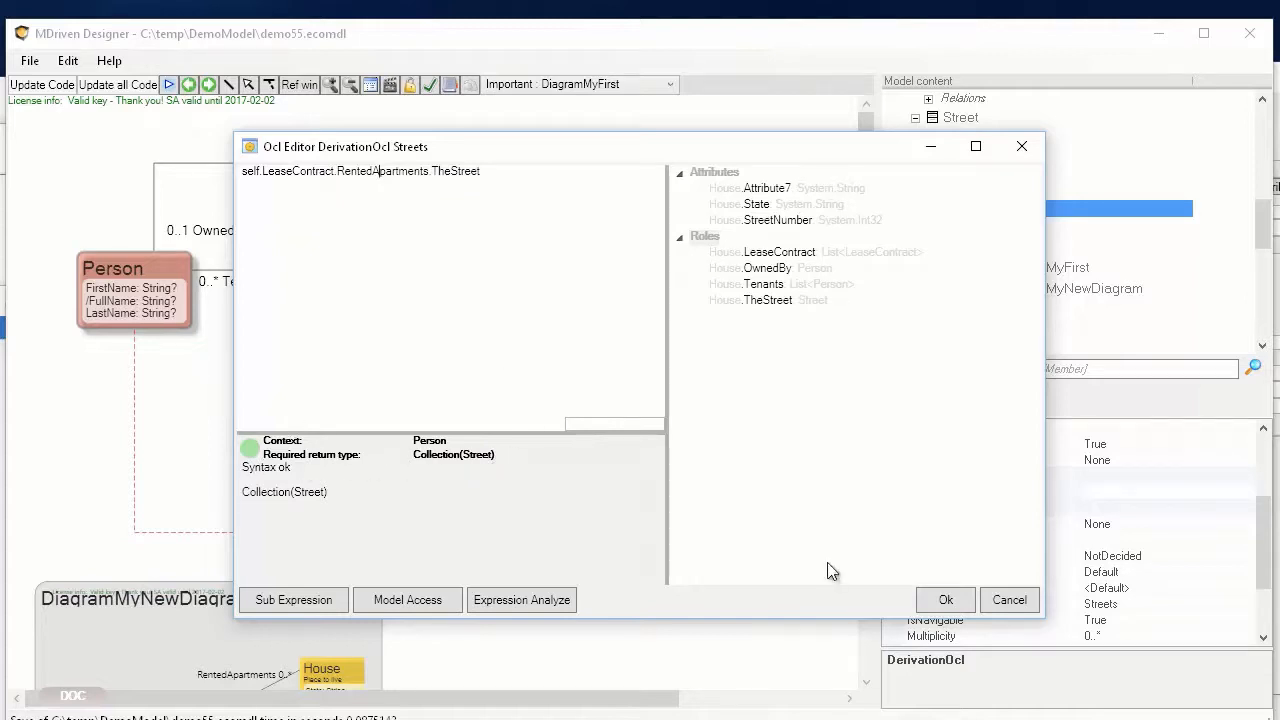
pyautogui.click(948, 600)
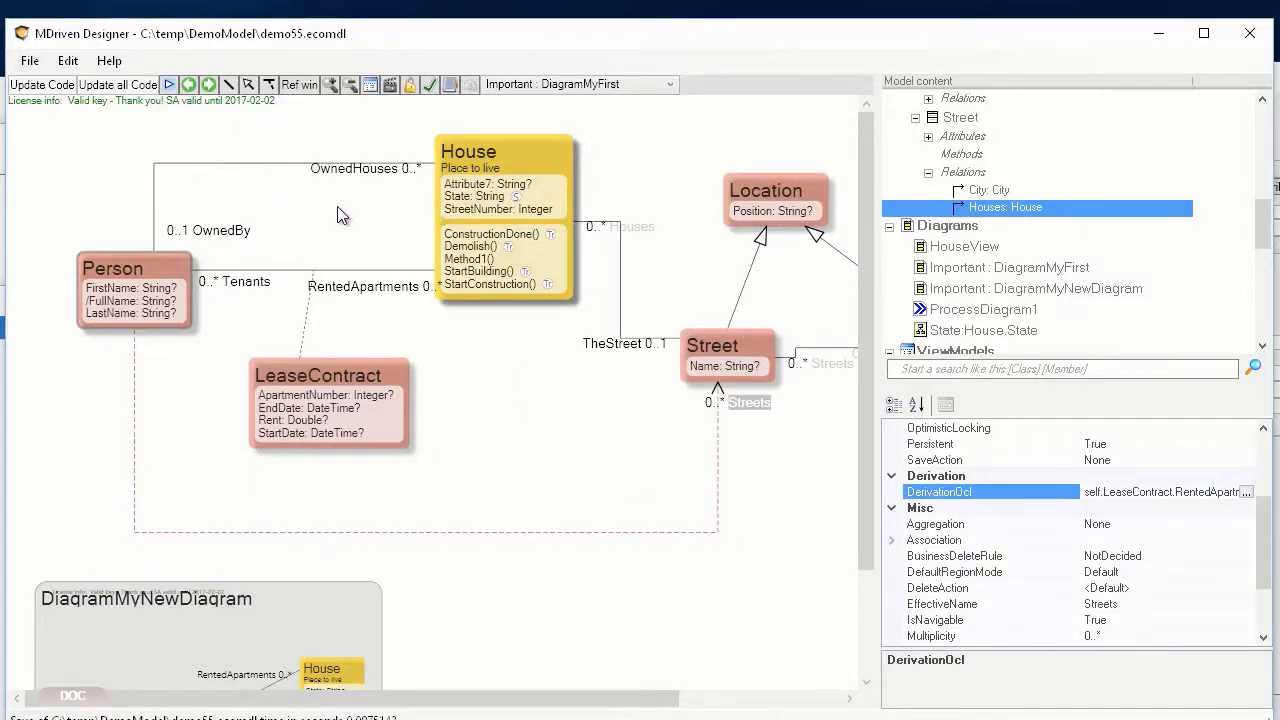
# Switch to the ViewModel Editor and add a new column after FullName in the AllPerson class of the AllPersons view model.
pyautogui.hotkey('alt', 'Tab')
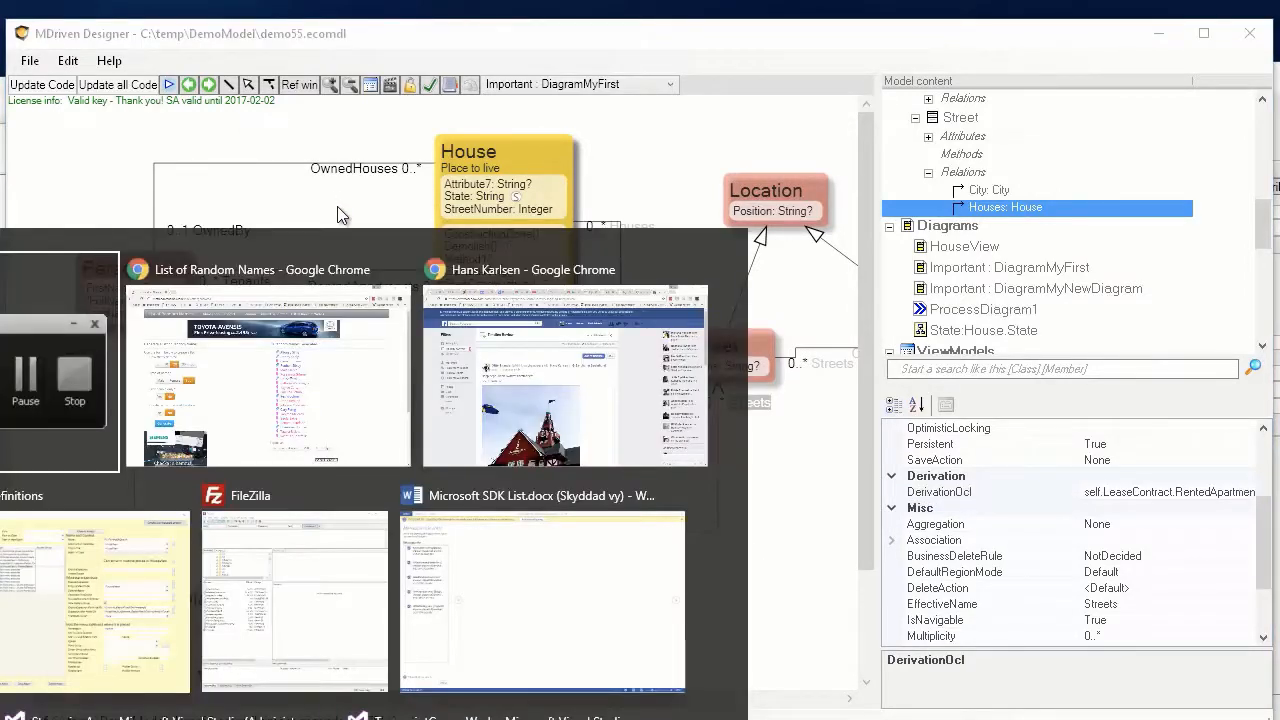
pyautogui.hotkey('alt', 'Tab')
pyautogui.hotkey('alt', 'Tab')
pyautogui.hotkey('alt', 'Tab')
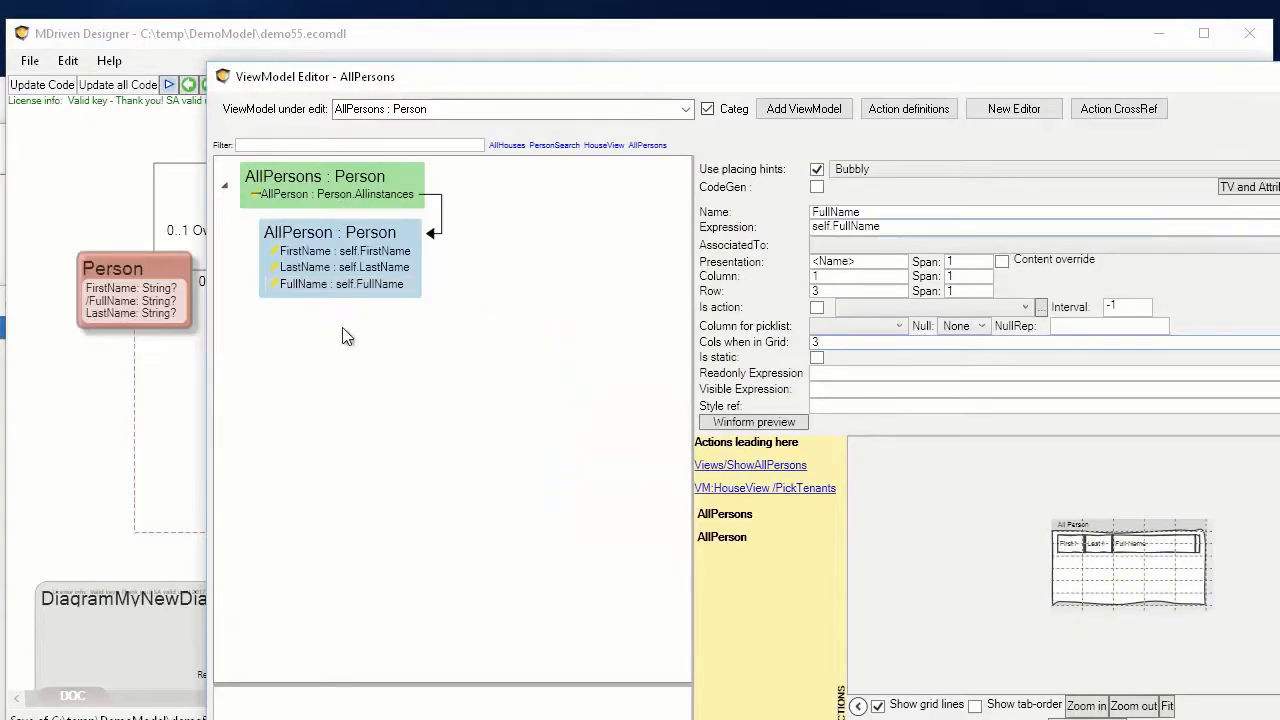
pyautogui.click(338, 289)
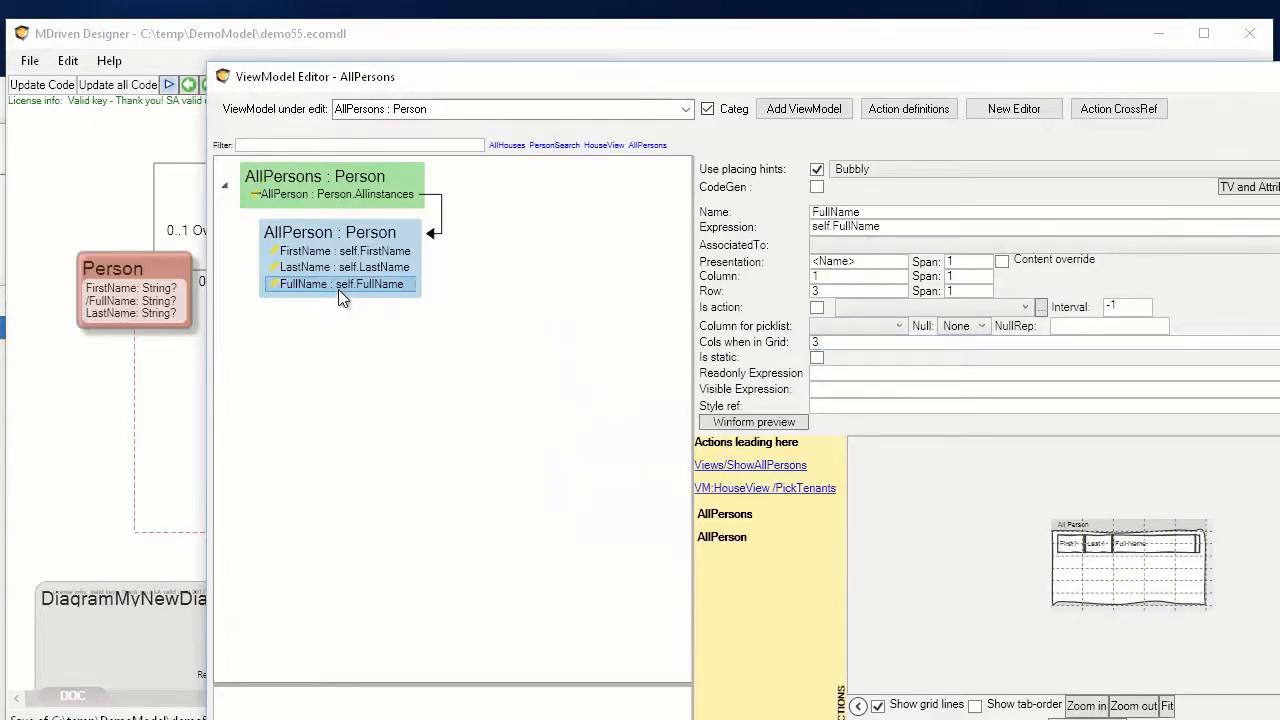
pyautogui.rightClick(308, 283)
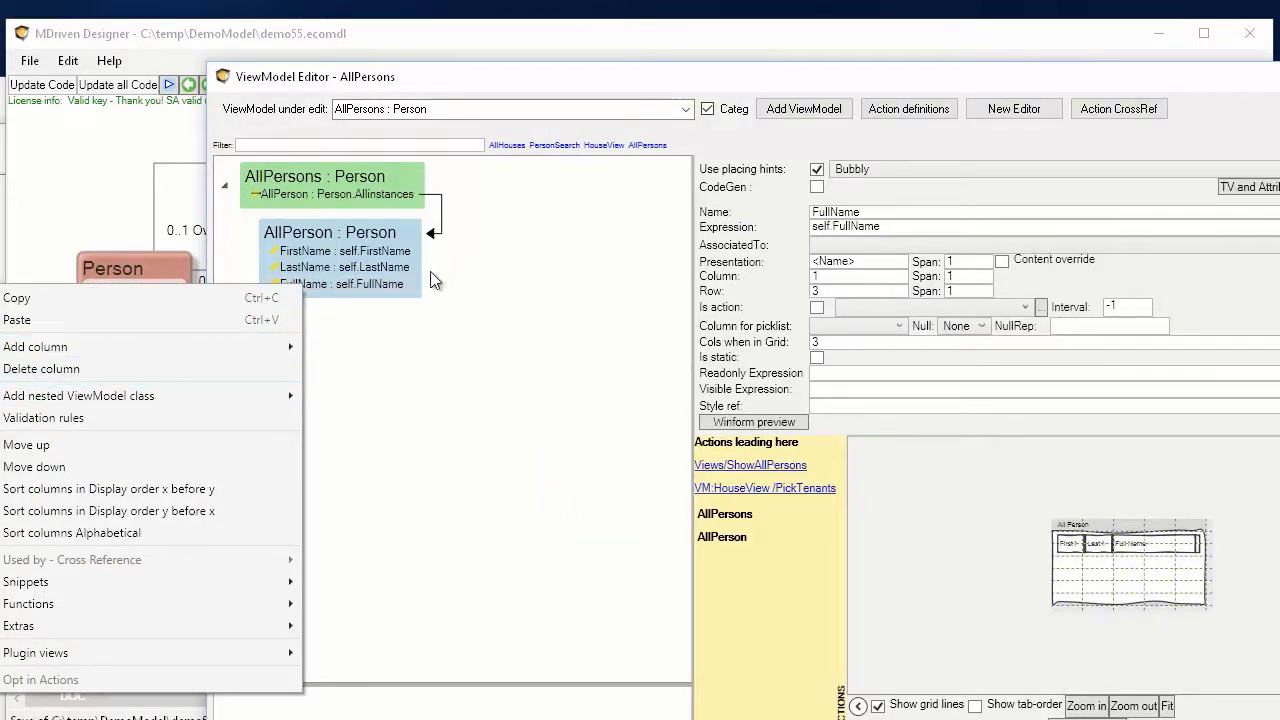
pyautogui.click(884, 71)
pyautogui.moveTo(884, 76); pyautogui.dragTo(1138, 76)
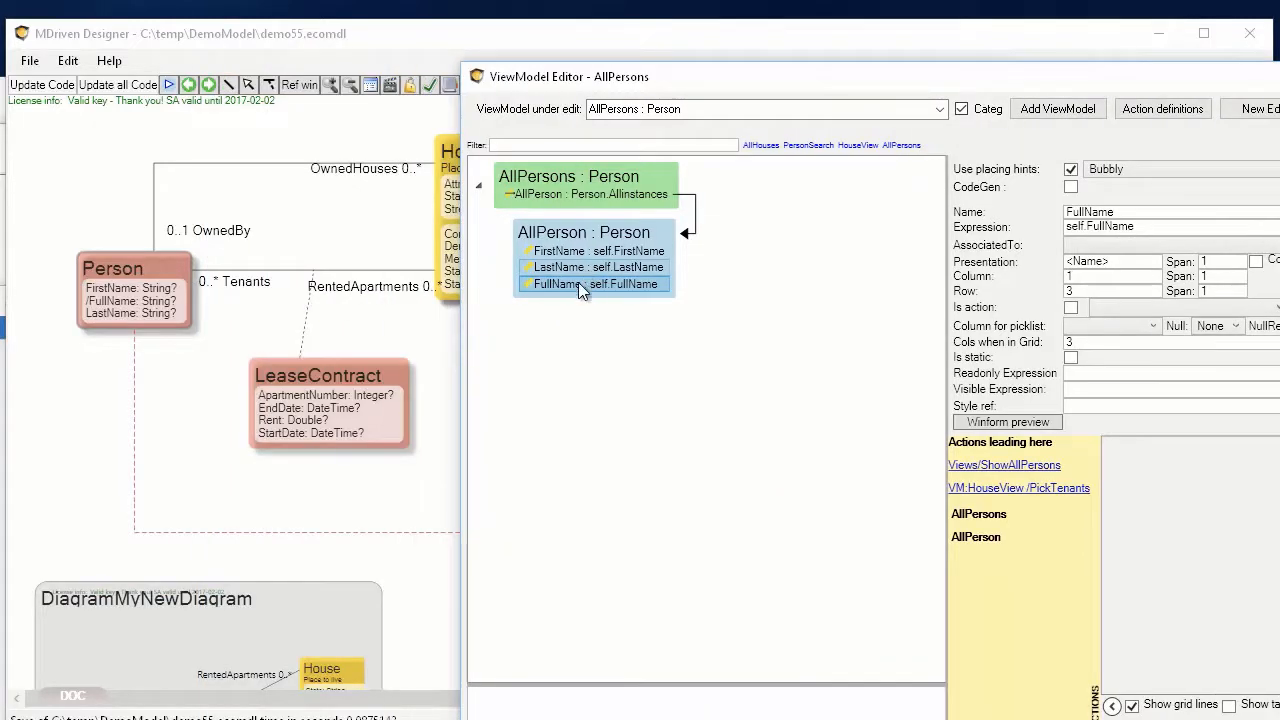
pyautogui.rightClick(575, 284)
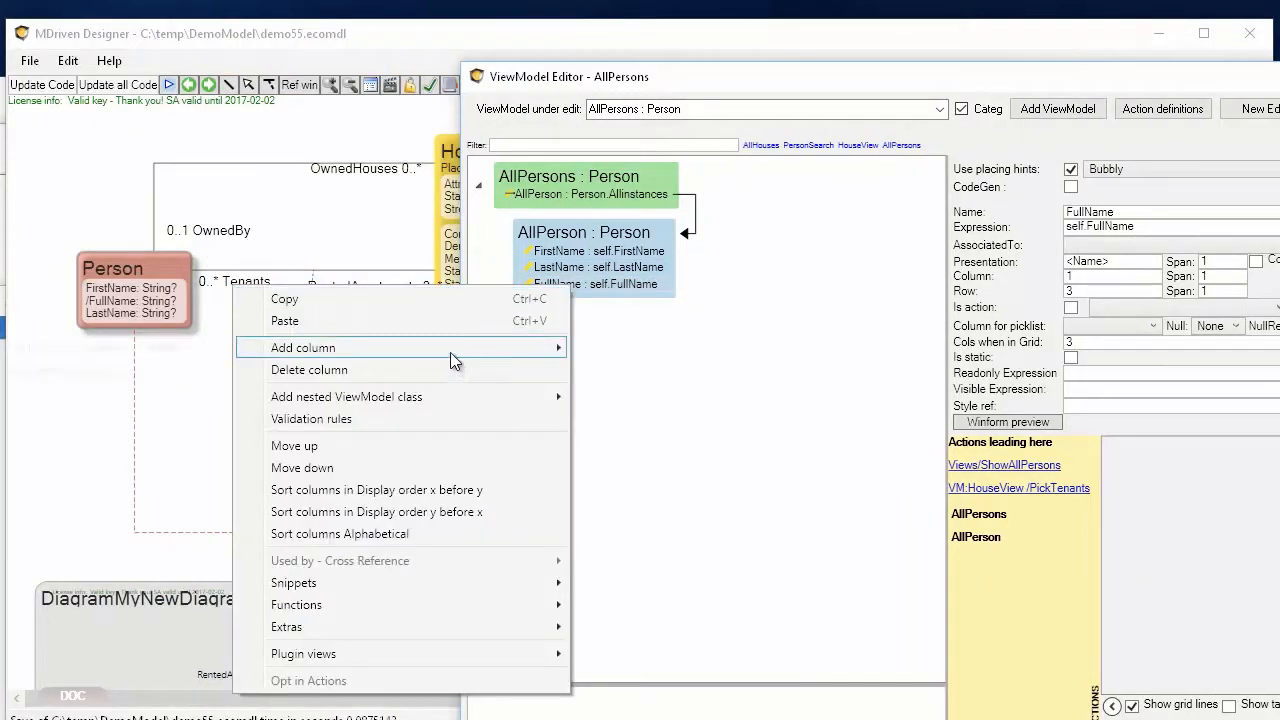
pyautogui.moveTo(450, 352)
pyautogui.click(148, 372)
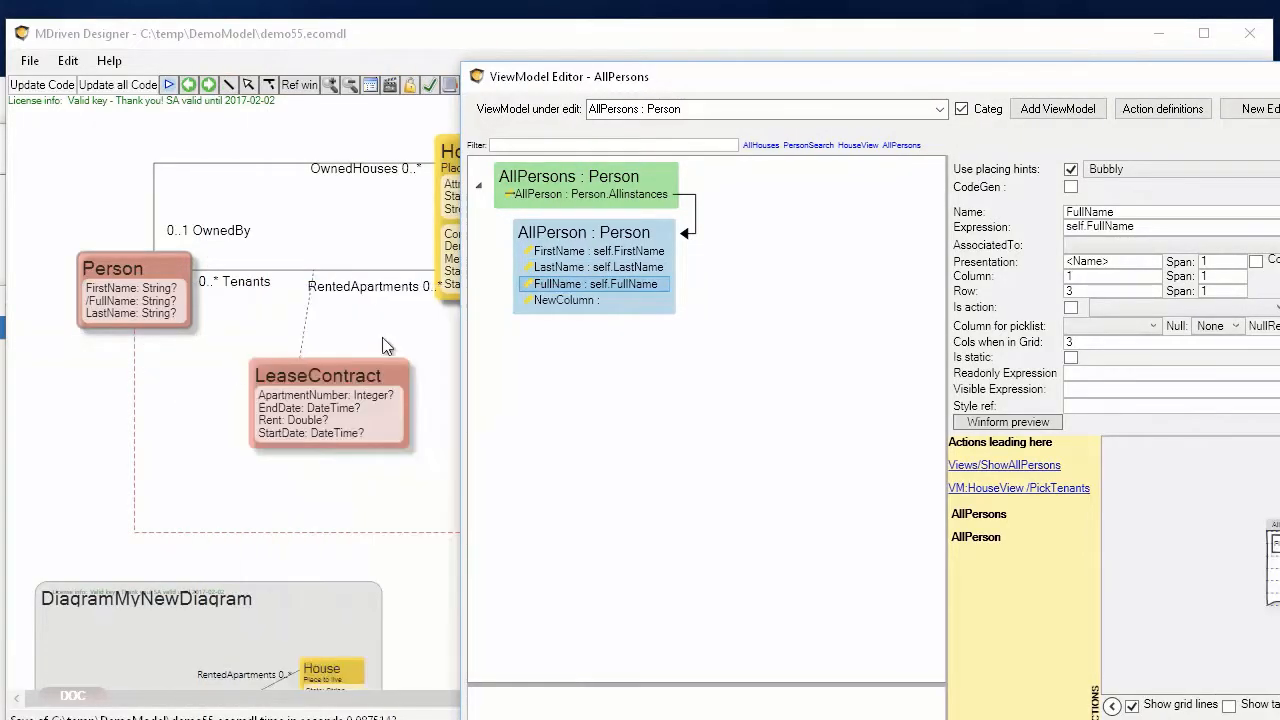
# Begin the new AllPerson column's expression with self.Streets.Name in the OCL editor.
pyautogui.click(555, 300)
pyautogui.moveTo(932, 74); pyautogui.dragTo(538, 89)
pyautogui.click(760, 242)
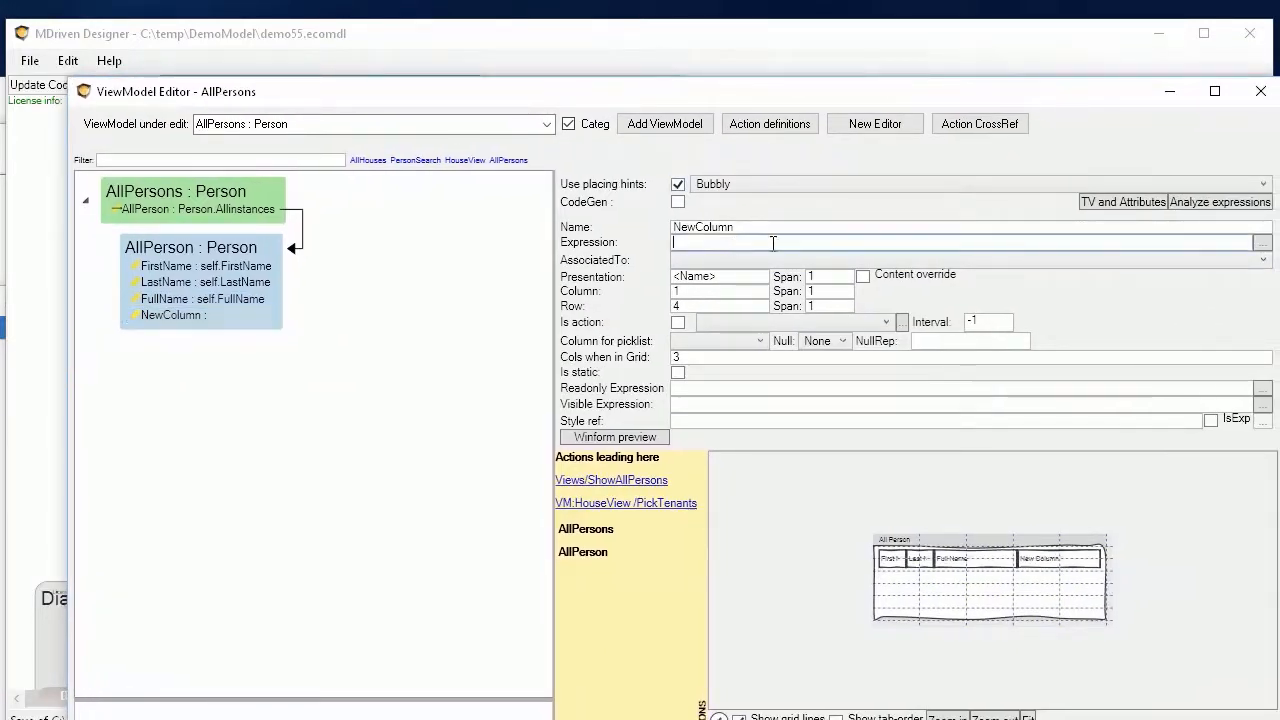
pyautogui.click(1261, 243)
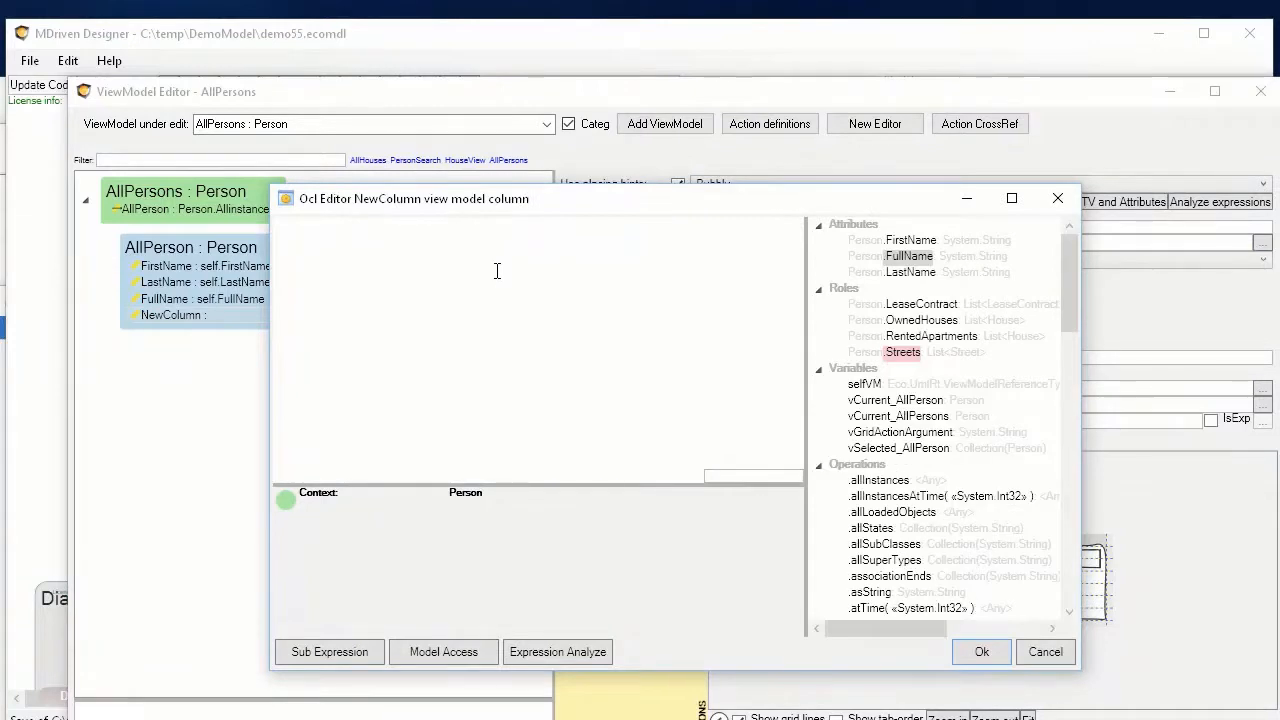
pyautogui.doubleClick(903, 353)
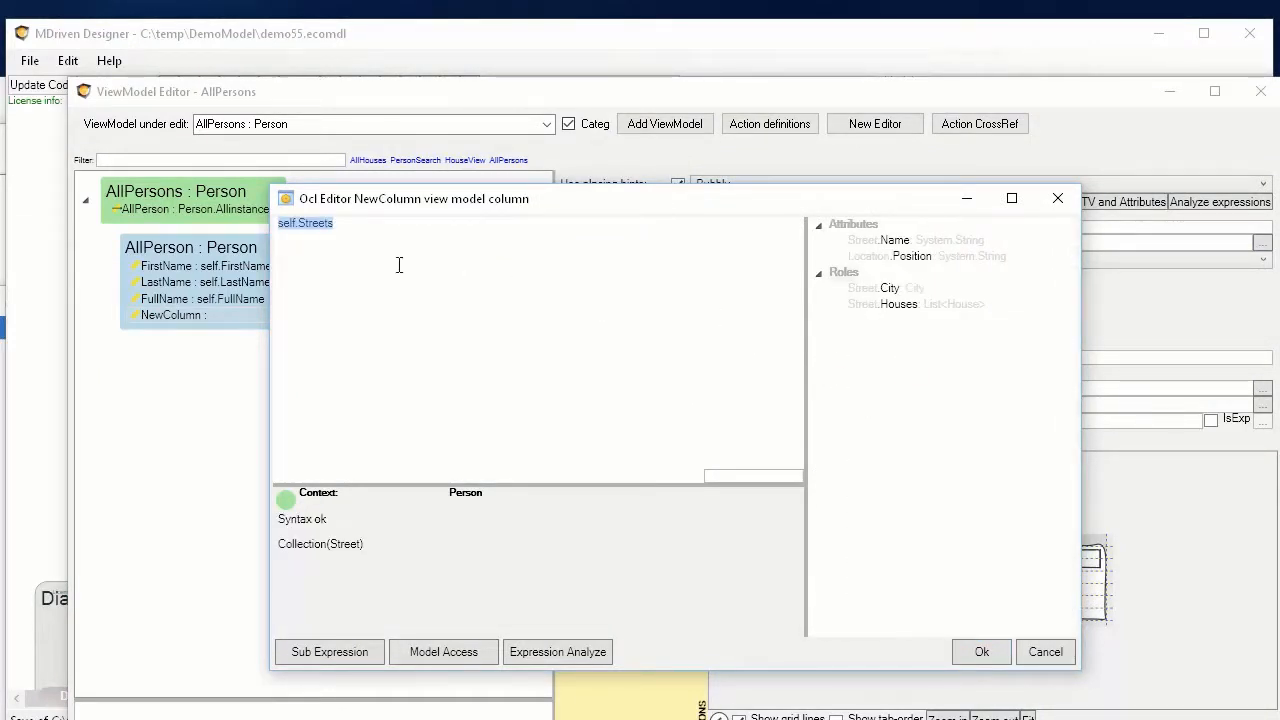
pyautogui.click(402, 226)
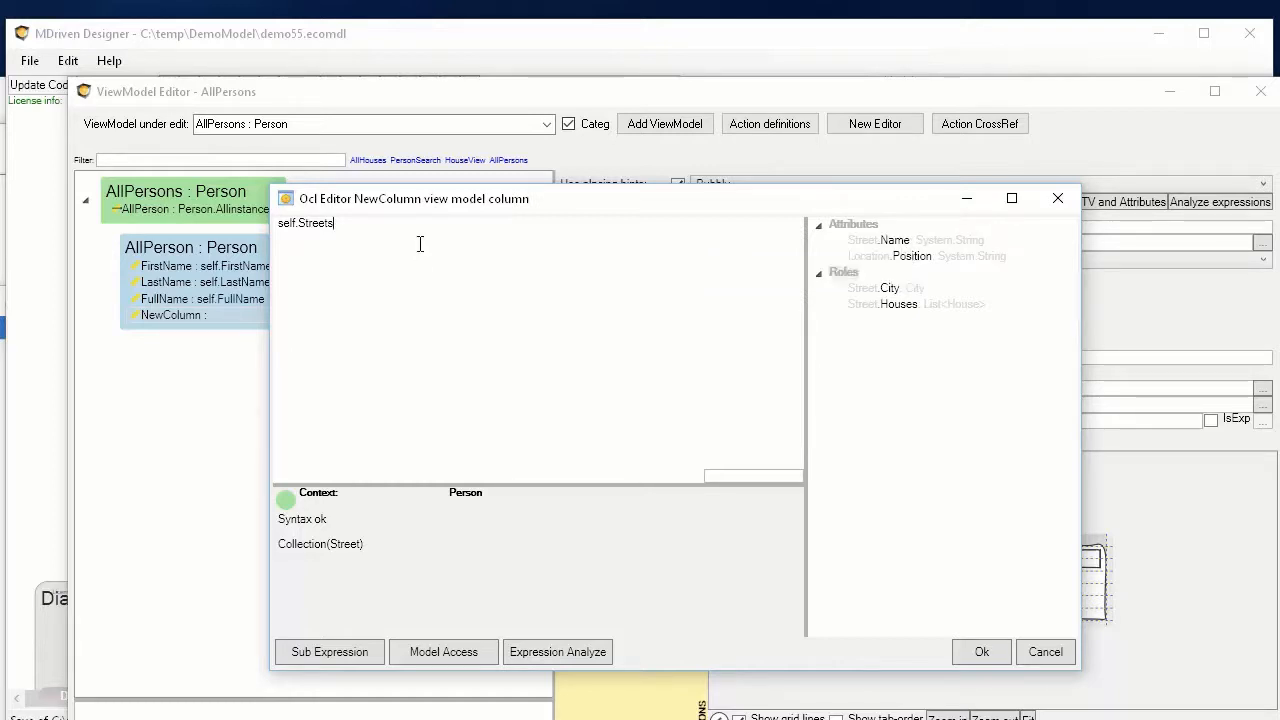
pyautogui.write('Name')
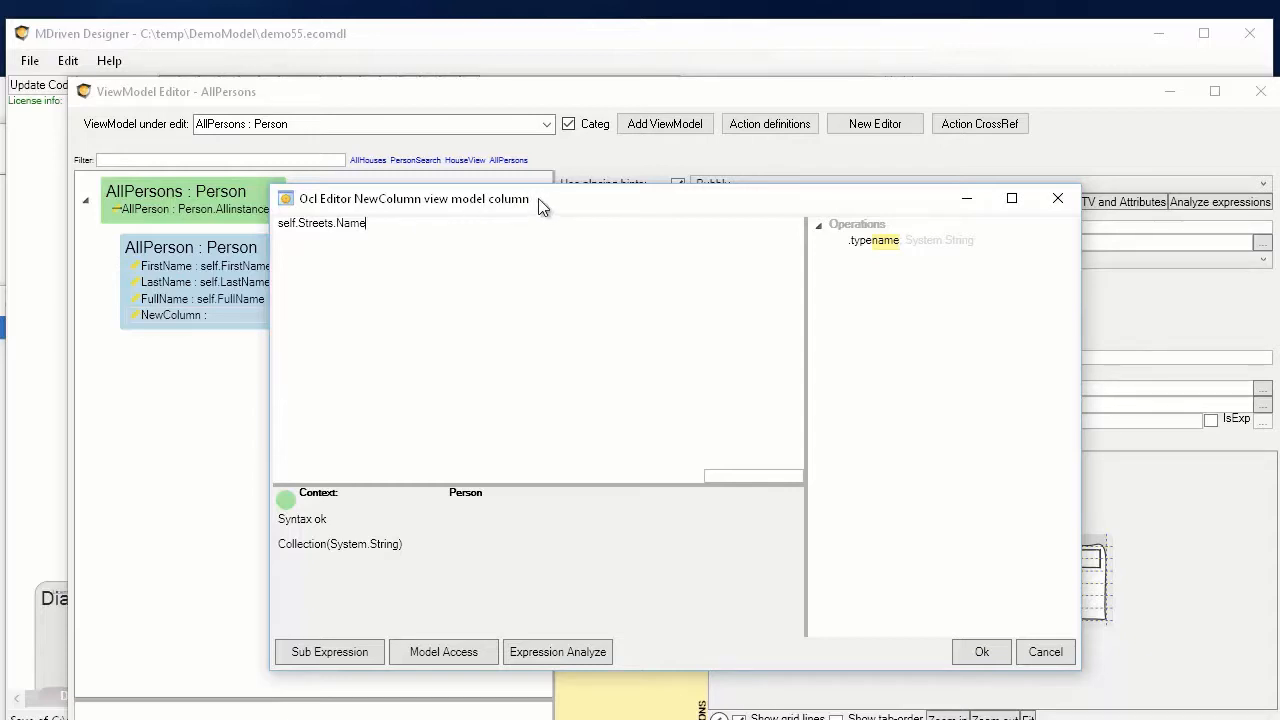
# Append the ->asCommaList operation to the self.Streets.Name expression and accept it.
pyautogui.moveTo(531, 206); pyautogui.dragTo(283, 328)
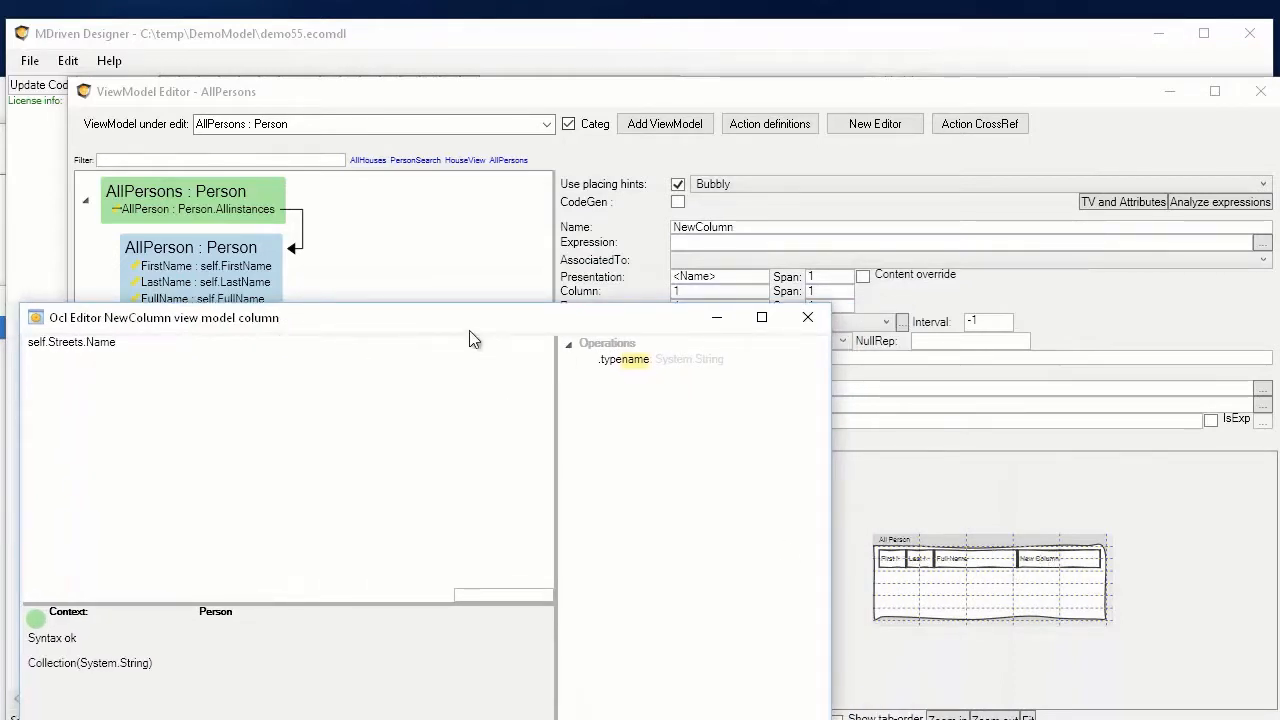
pyautogui.moveTo(467, 327); pyautogui.dragTo(667, 271)
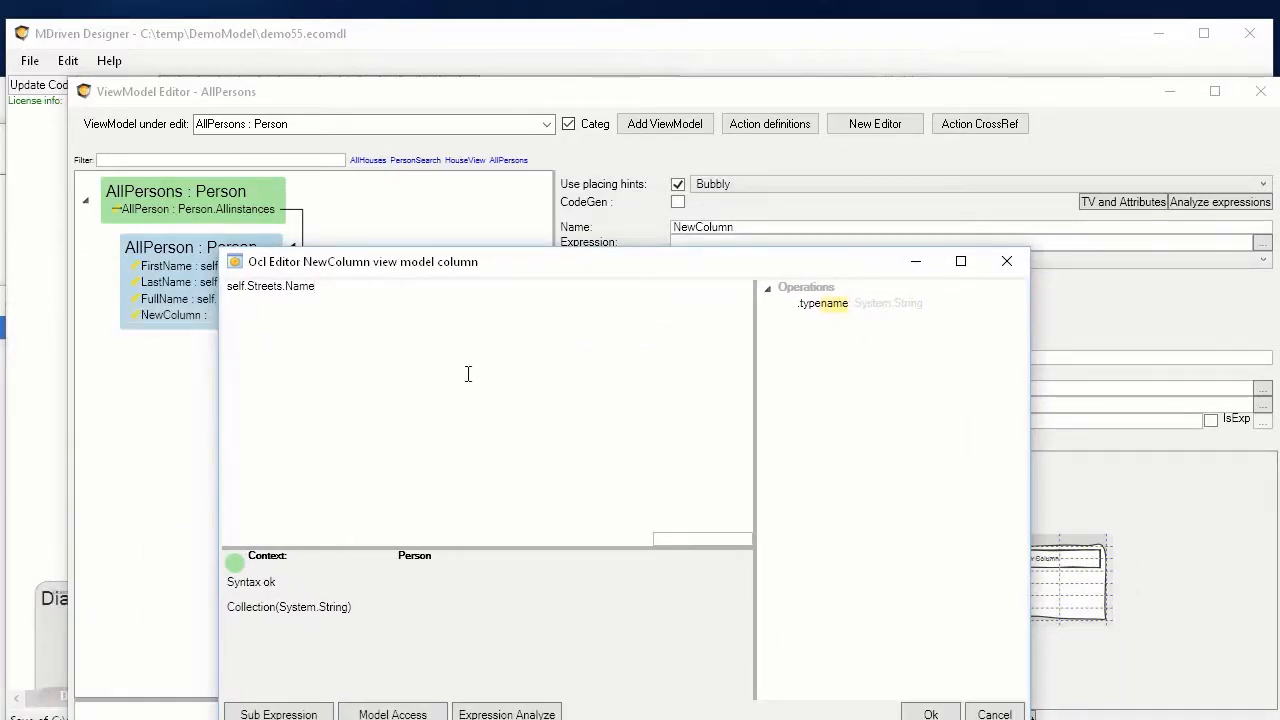
pyautogui.write('->a')
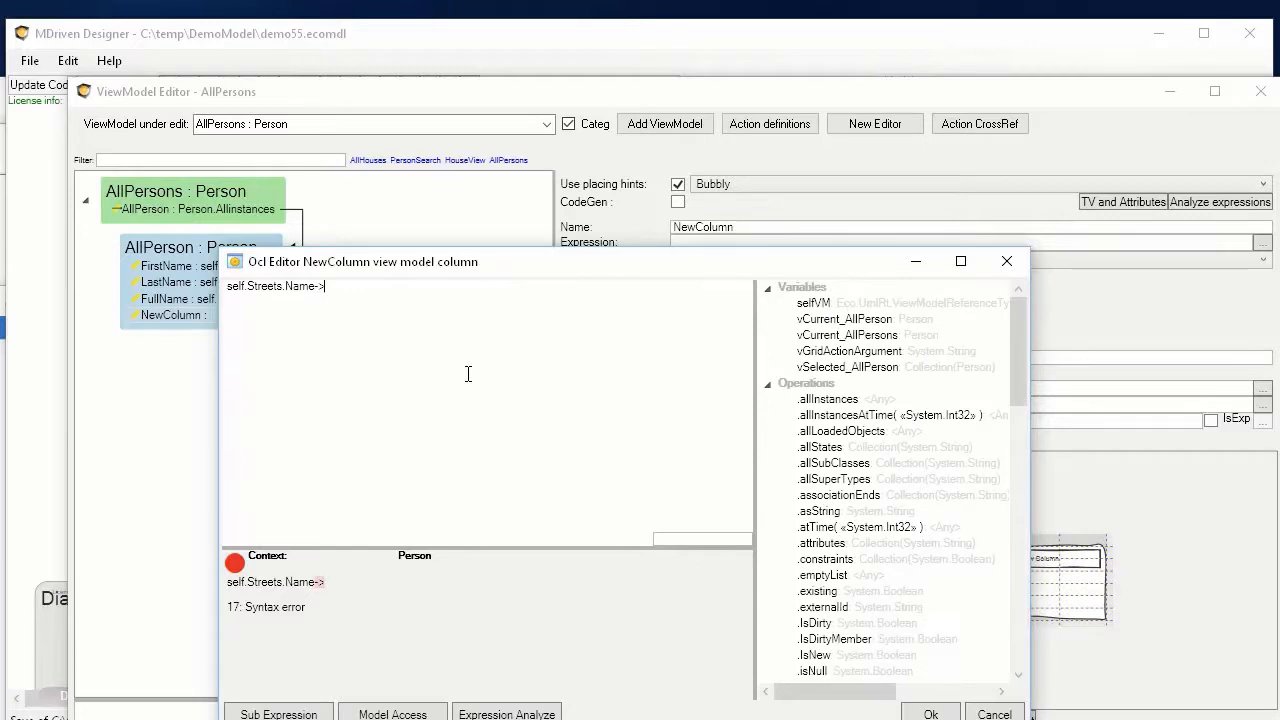
pyautogui.write('s')
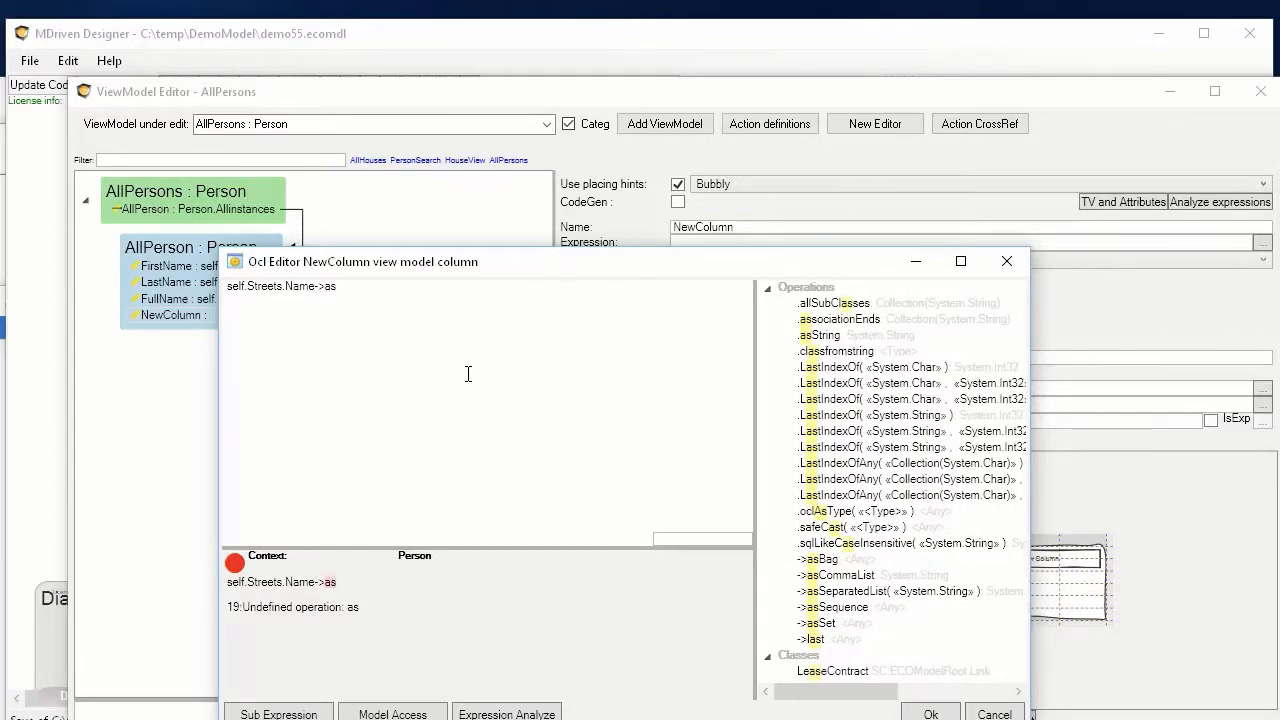
pyautogui.write('co')
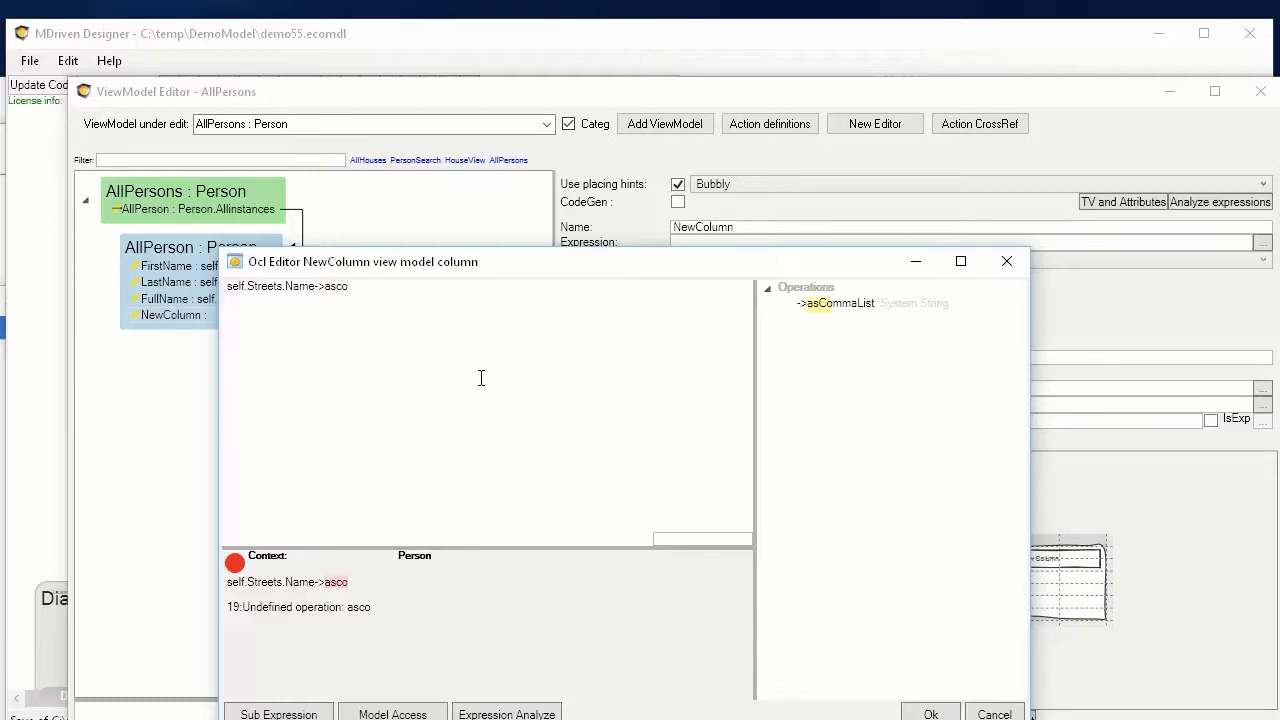
pyautogui.doubleClick(852, 310)
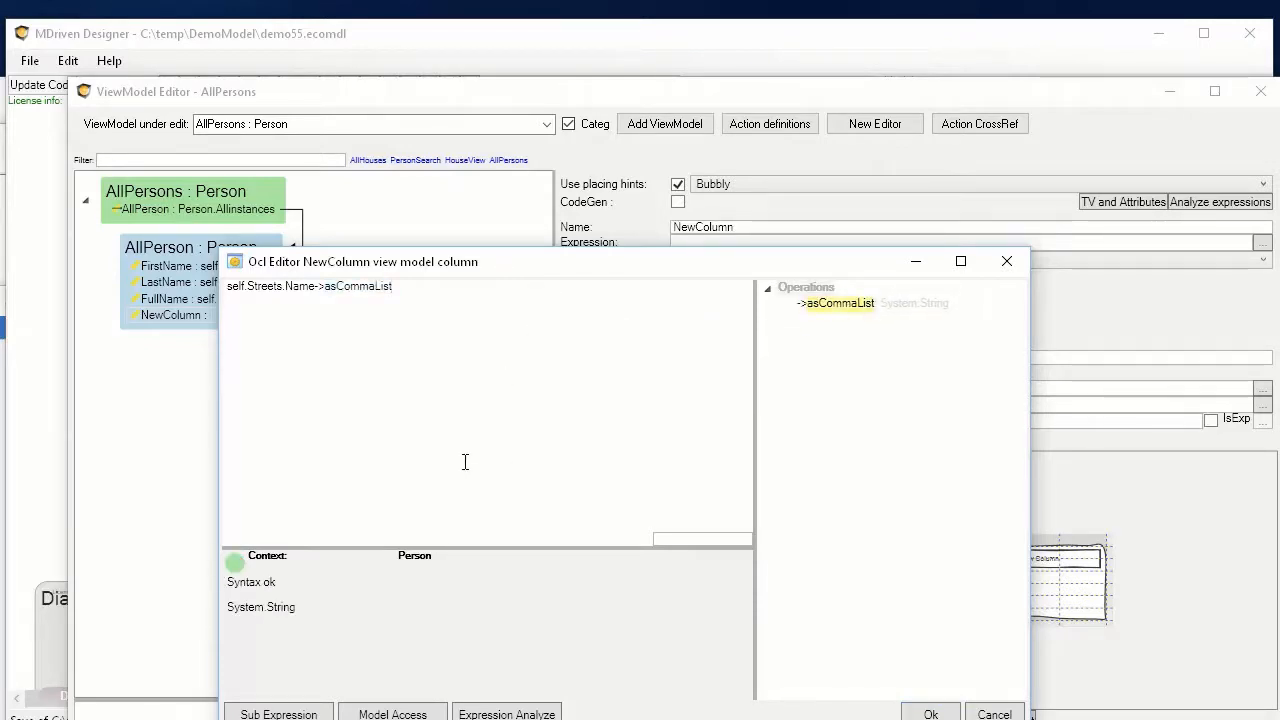
pyautogui.click(931, 714)
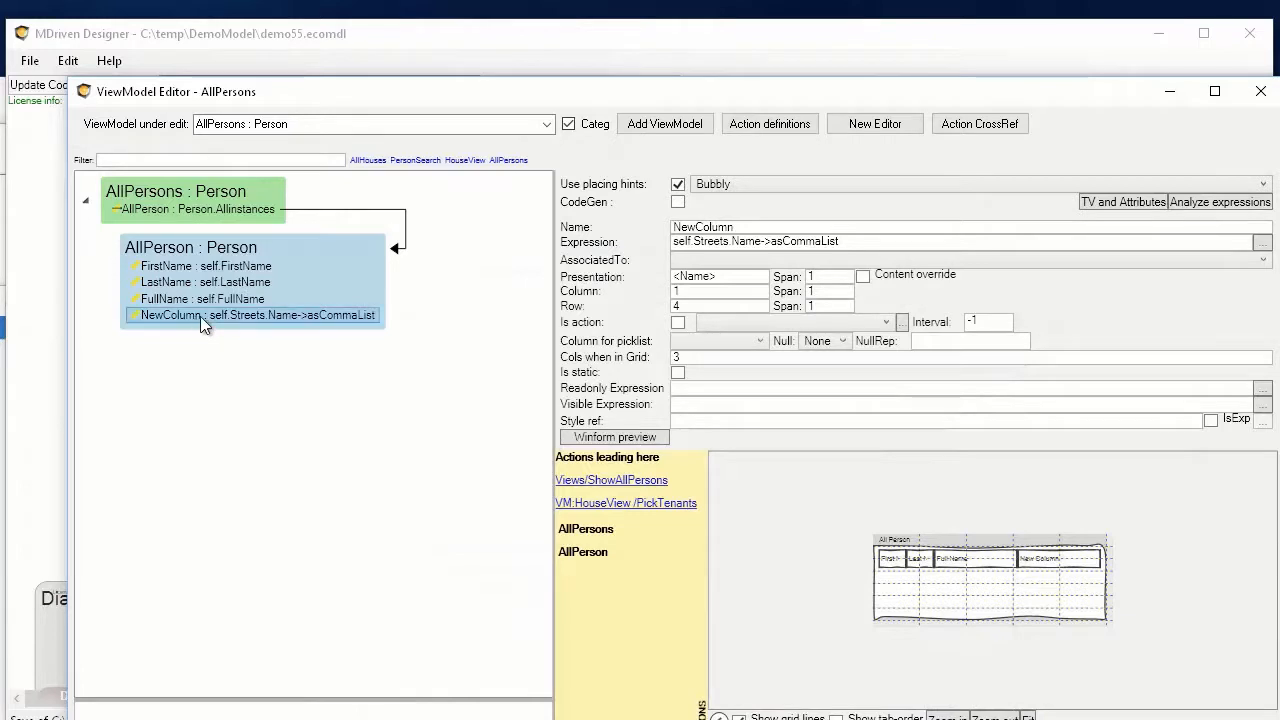
# Rename the new street-names column in AllPerson as LivesAt.
pyautogui.doubleClick(726, 226)
pyautogui.write('L')
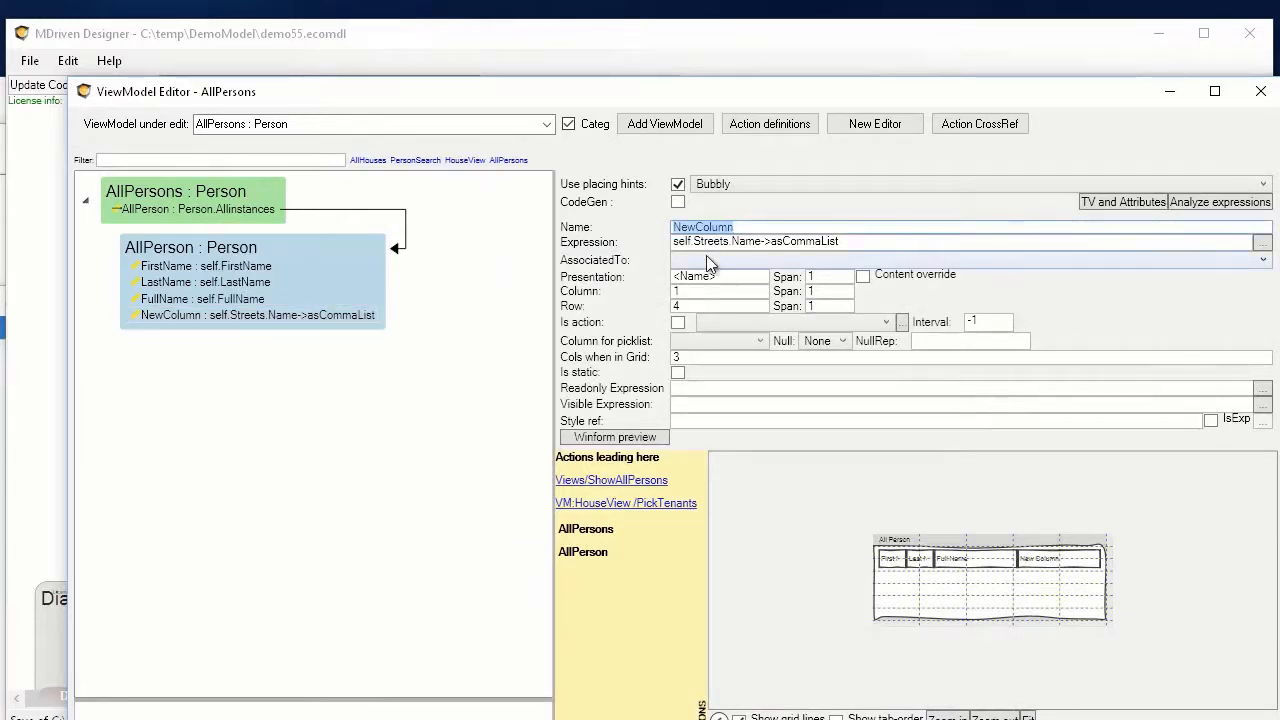
pyautogui.write('ivesAt')
pyautogui.press('Tab')
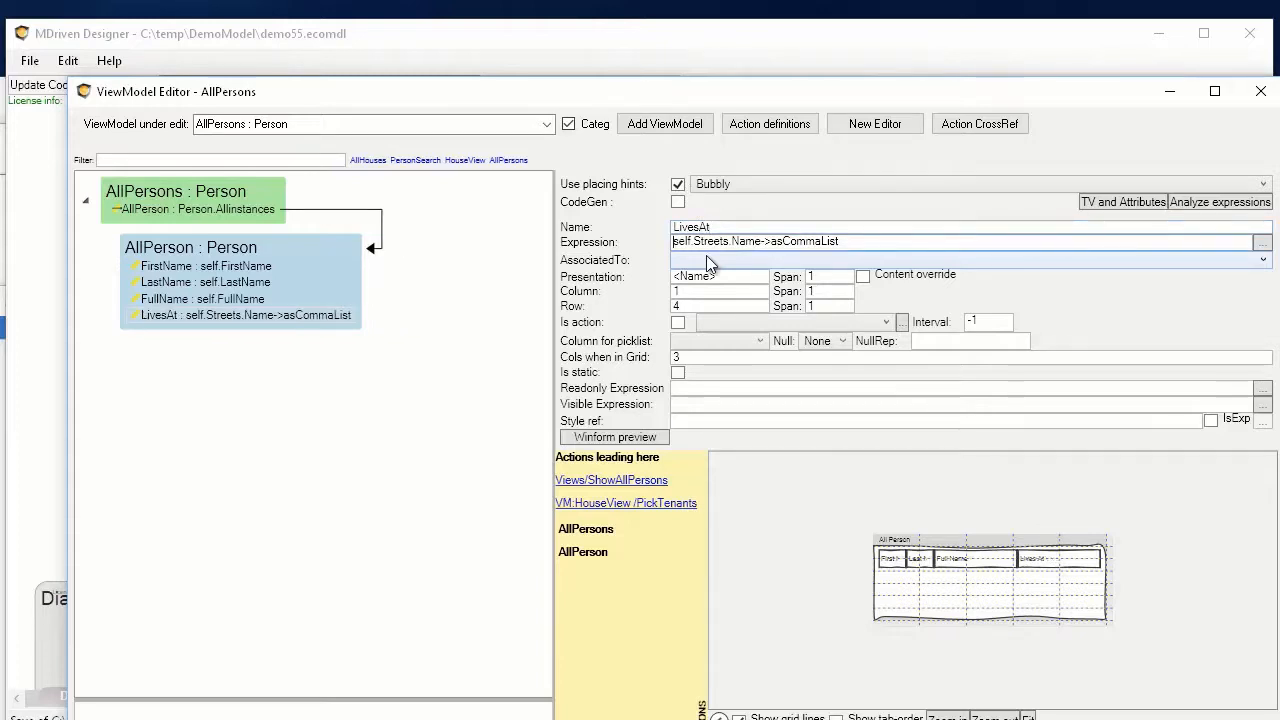
# Load the saved model into the running WECPOF application with a model refresh and show all persons.
pyautogui.click(527, 60)
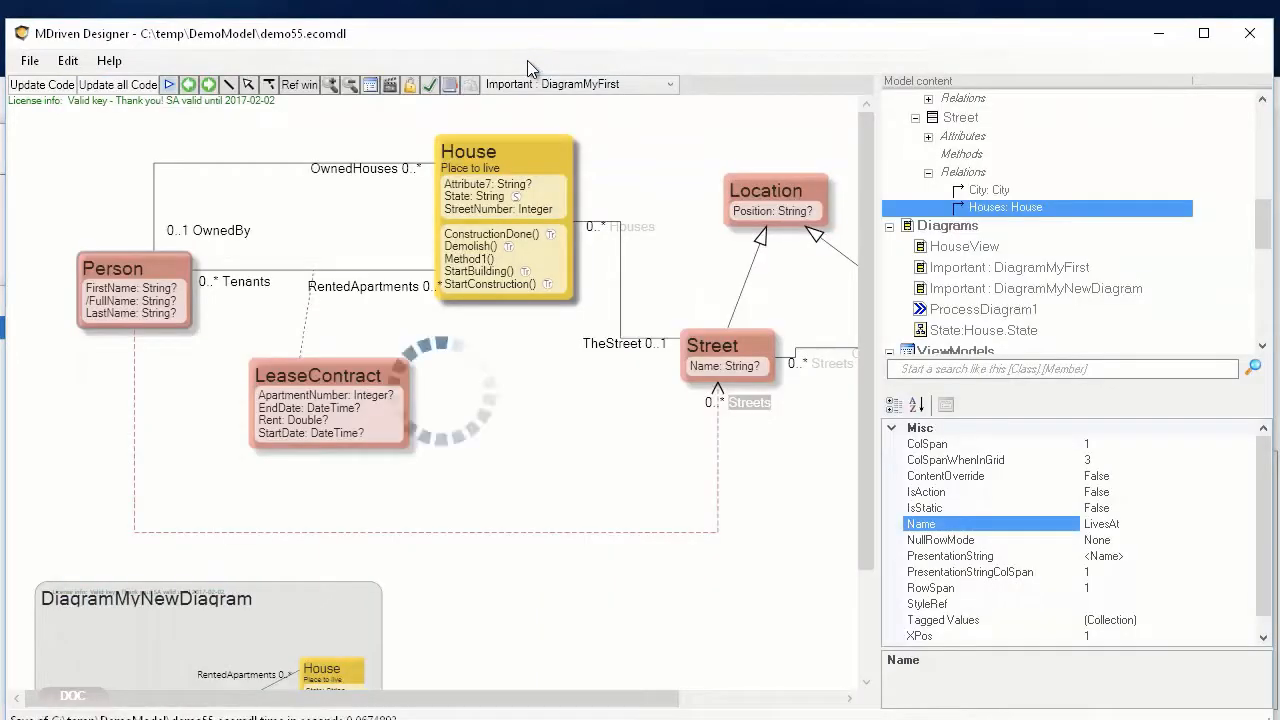
pyautogui.hotkey('alt', 'Tab')
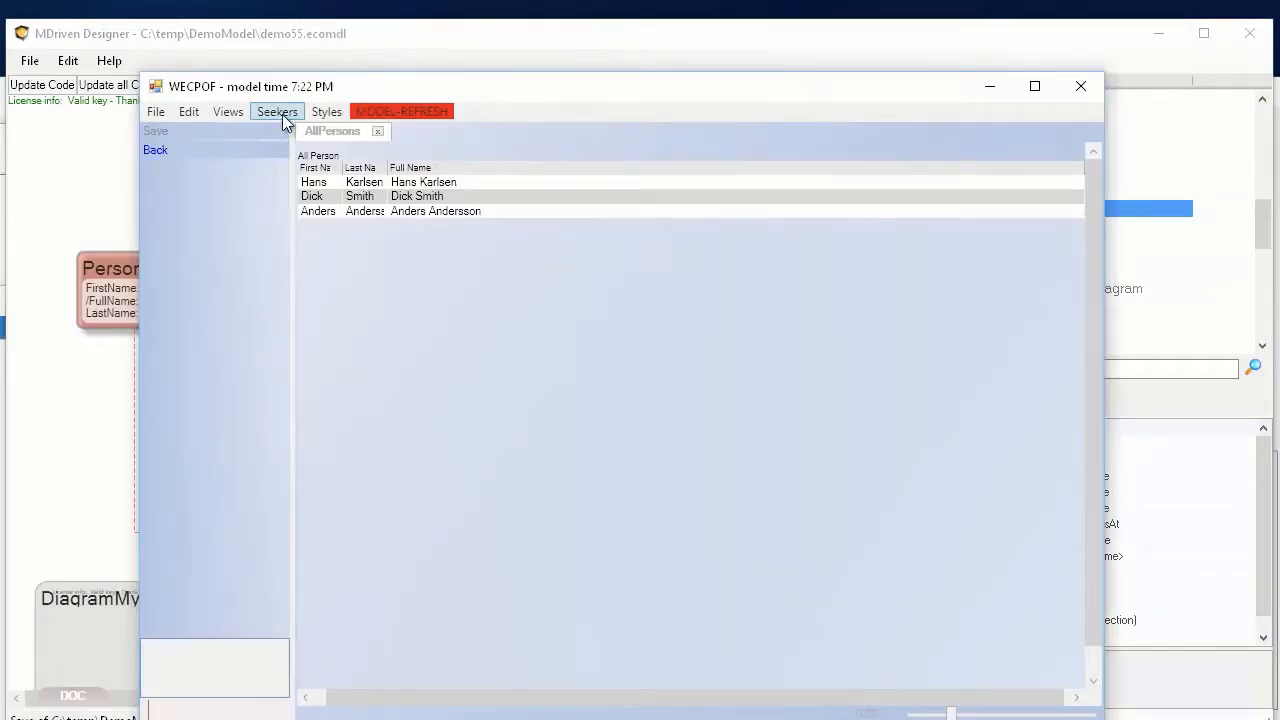
pyautogui.click(407, 112)
pyautogui.click(230, 112)
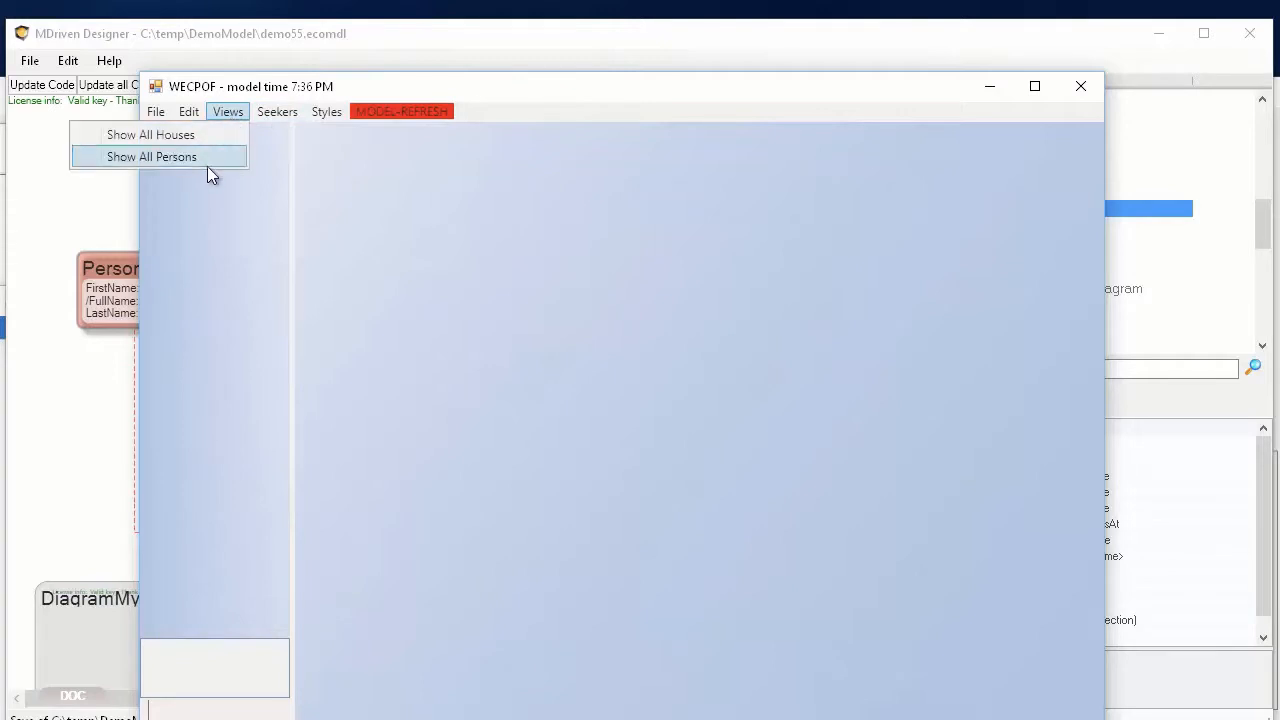
pyautogui.click(207, 156)
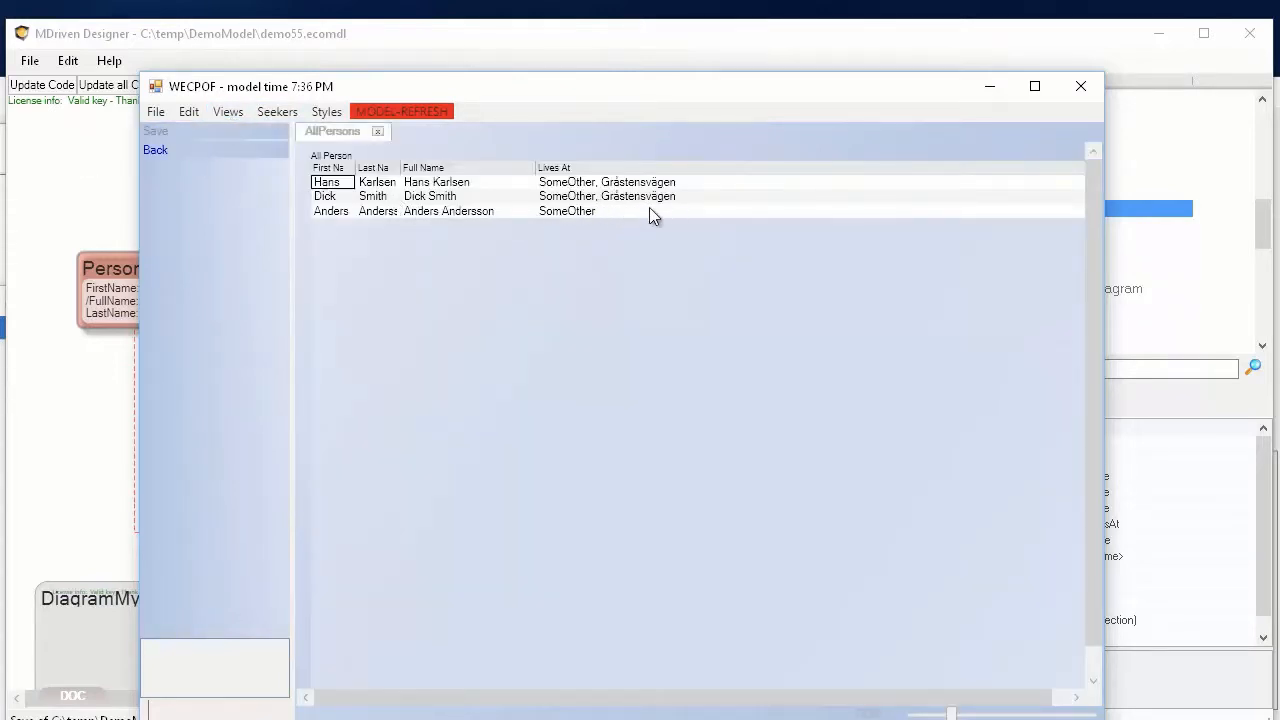
# Switch back to the class diagram in MDriven Designer to view the derived association between Person and Street.
pyautogui.moveTo(588, 101); pyautogui.dragTo(575, 110)
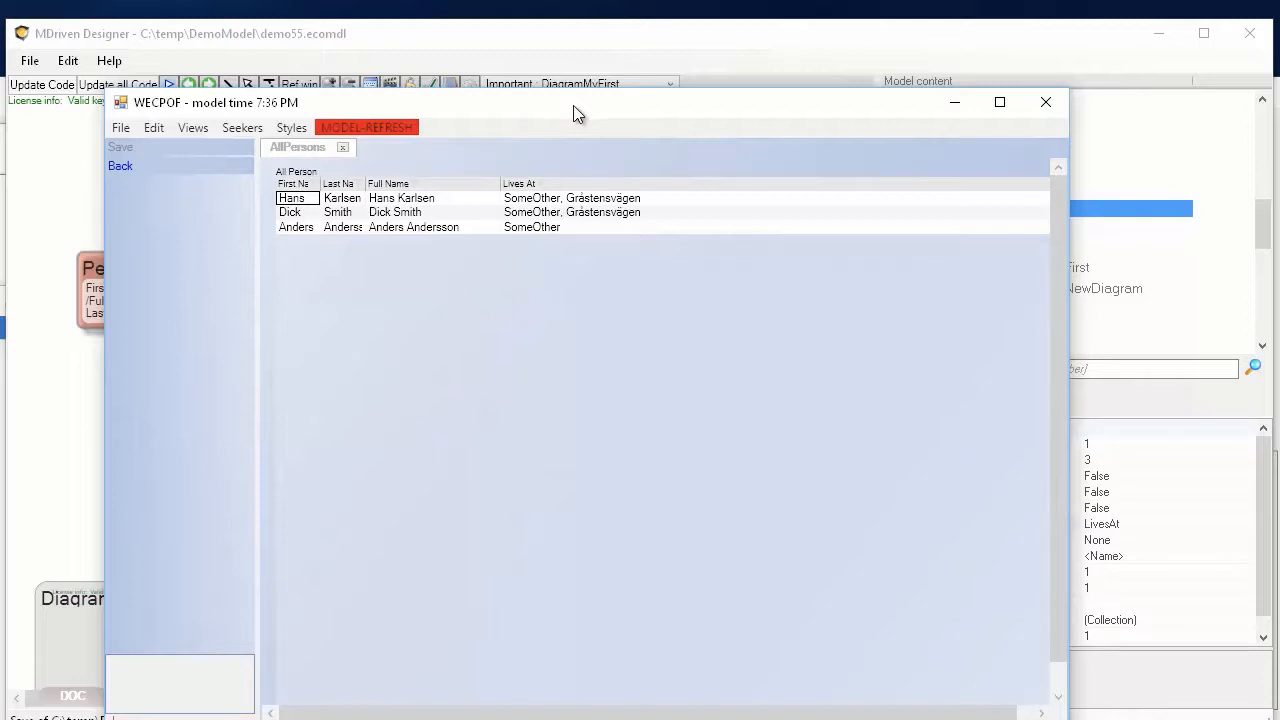
pyautogui.click(94, 378)
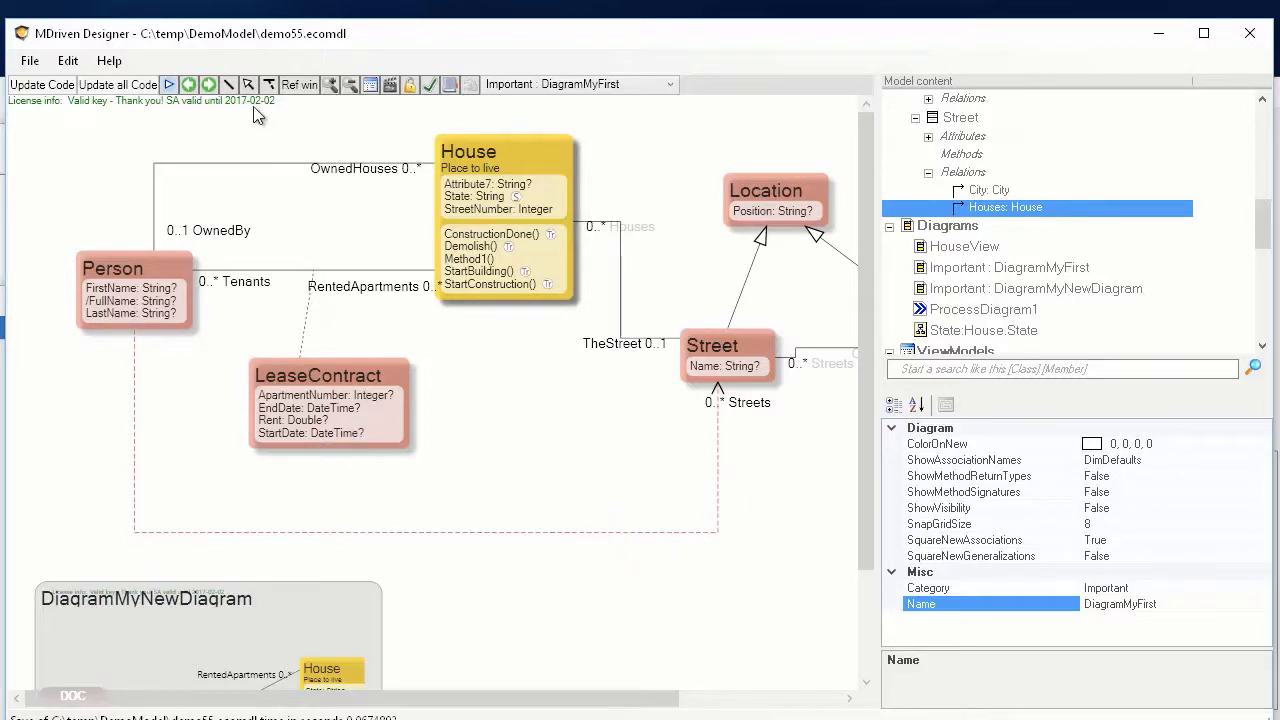
pyautogui.hotkey('alt', 'Tab')
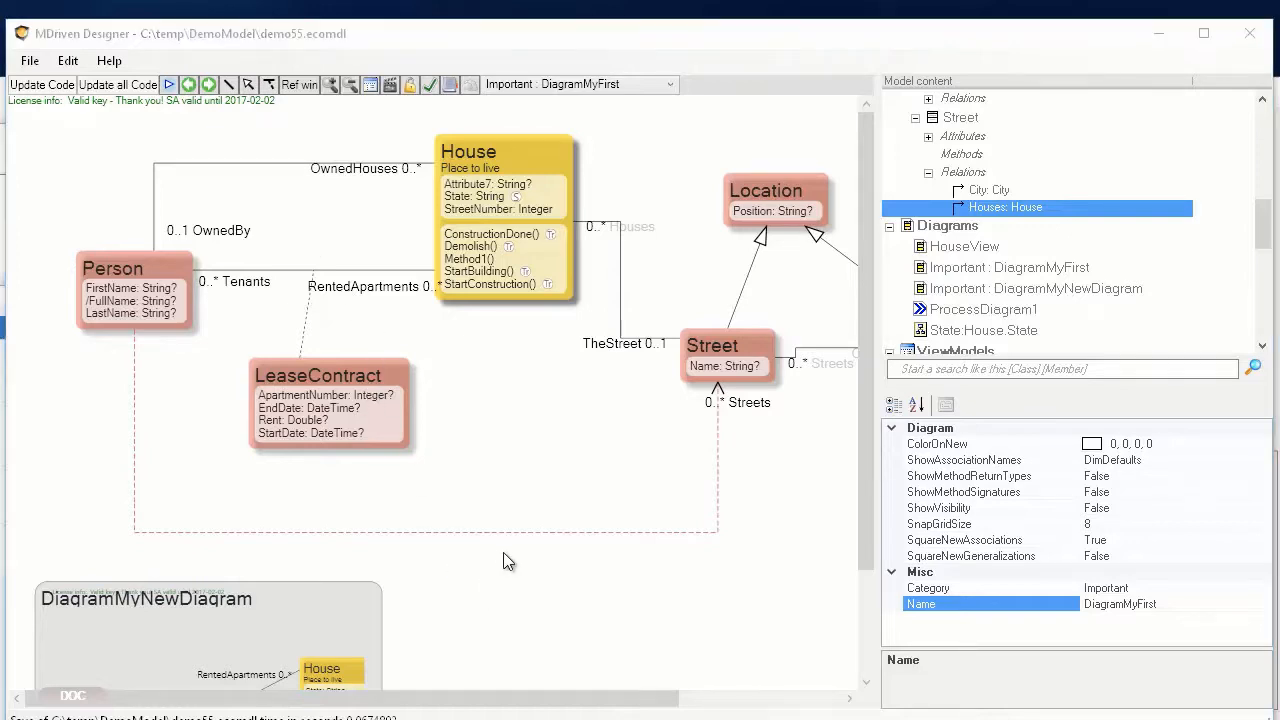
# Open the PersonSearch view model in the ViewModel Editor to examine its search setup, and return to the class diagram.
pyautogui.hotkey('alt', 'Tab')
pyautogui.hotkey('alt', 'Tab')
pyautogui.hotkey('alt', 'shift', 'Tab')
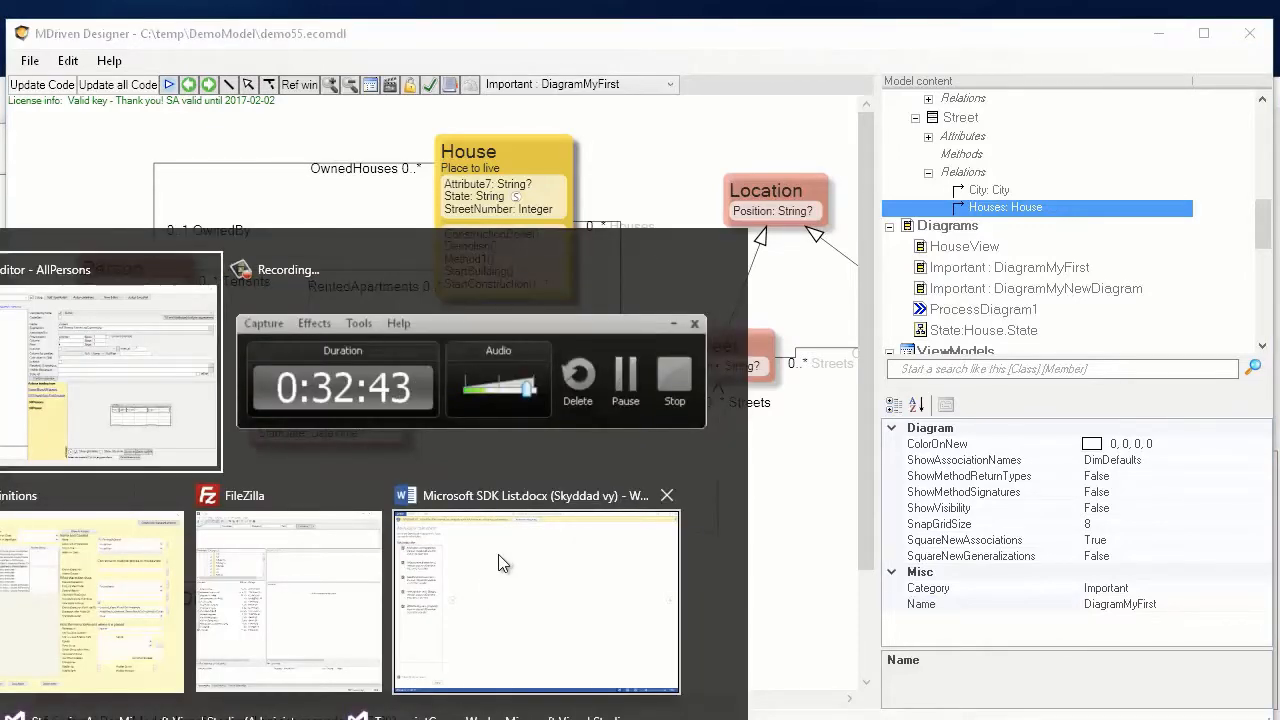
pyautogui.click(546, 124)
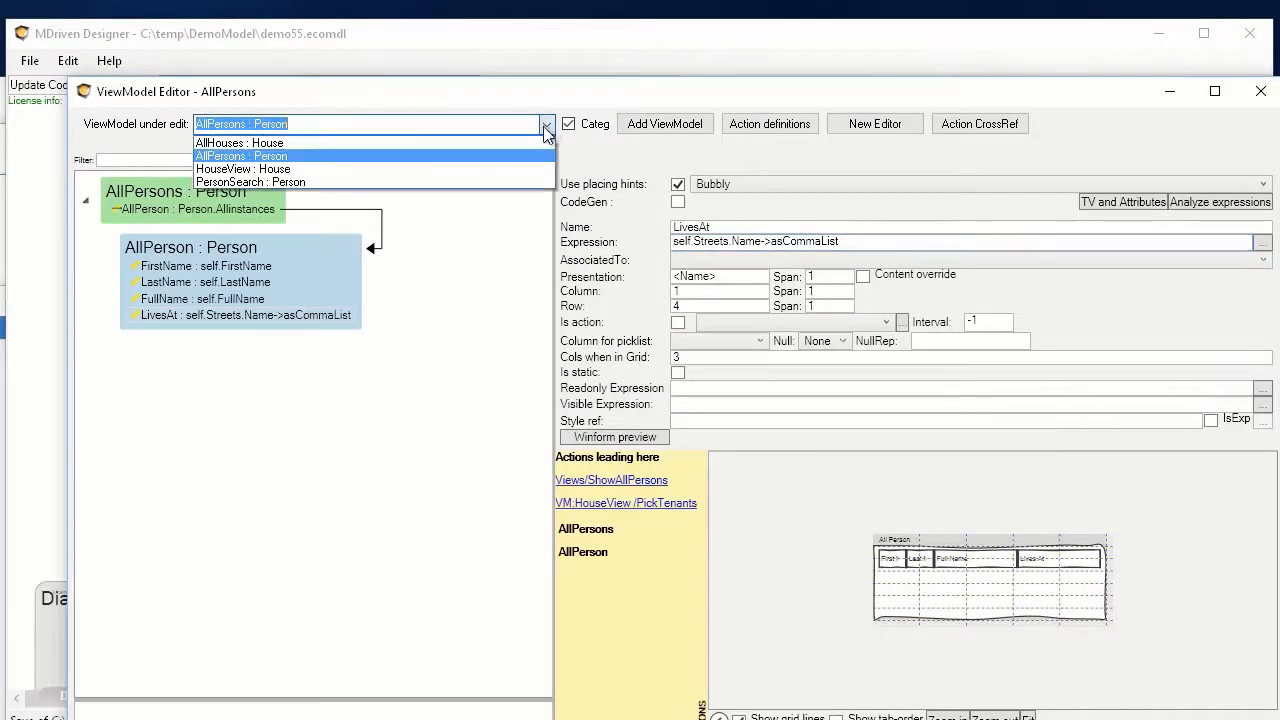
pyautogui.click(386, 182)
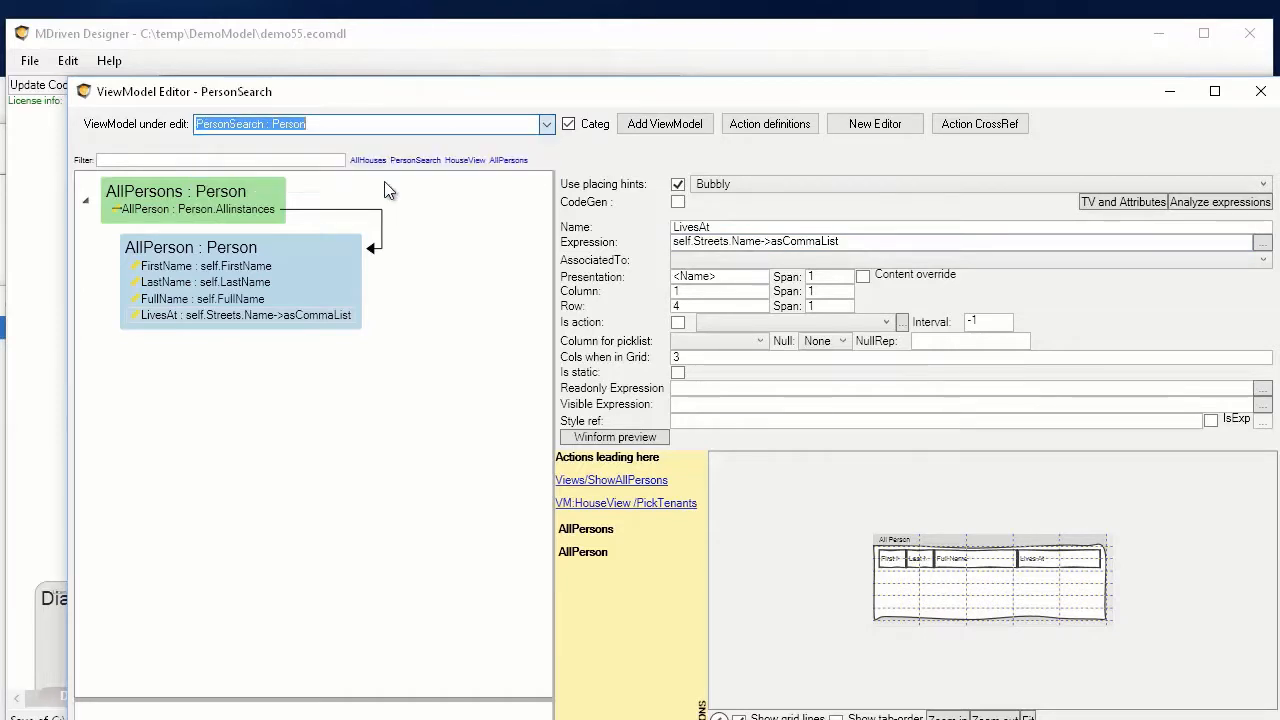
pyautogui.click(267, 391)
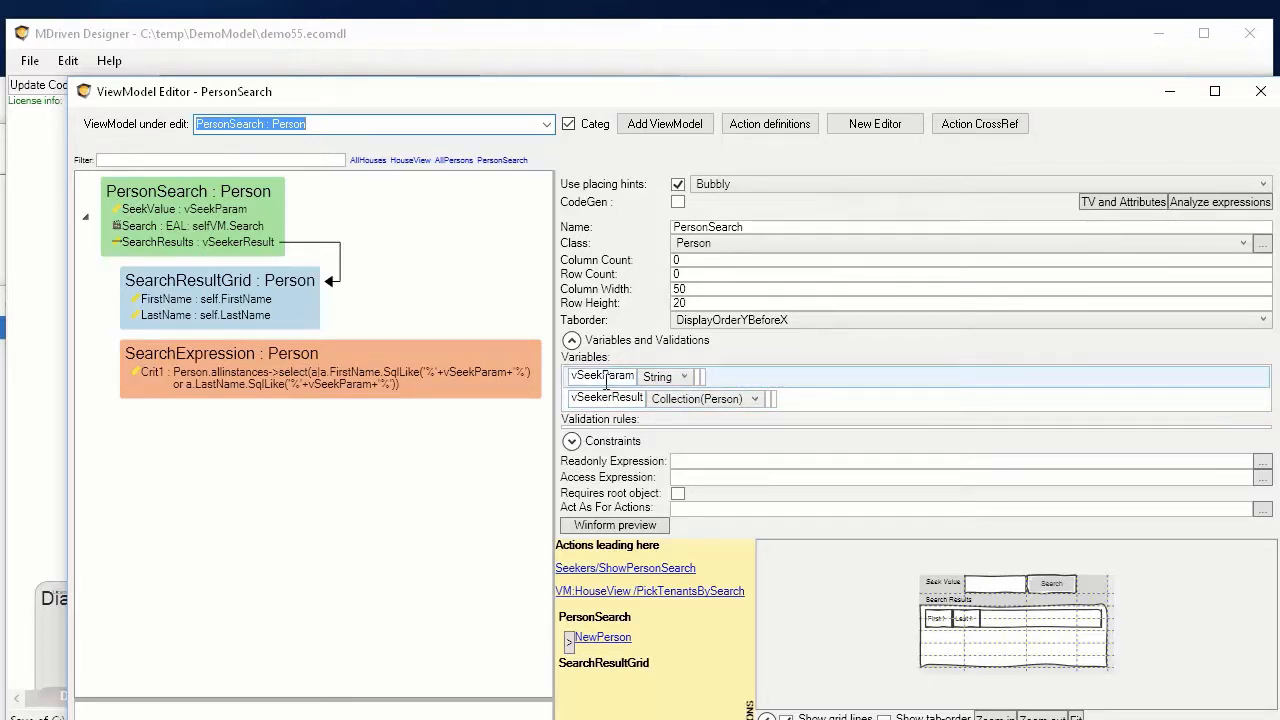
pyautogui.click(600, 718)
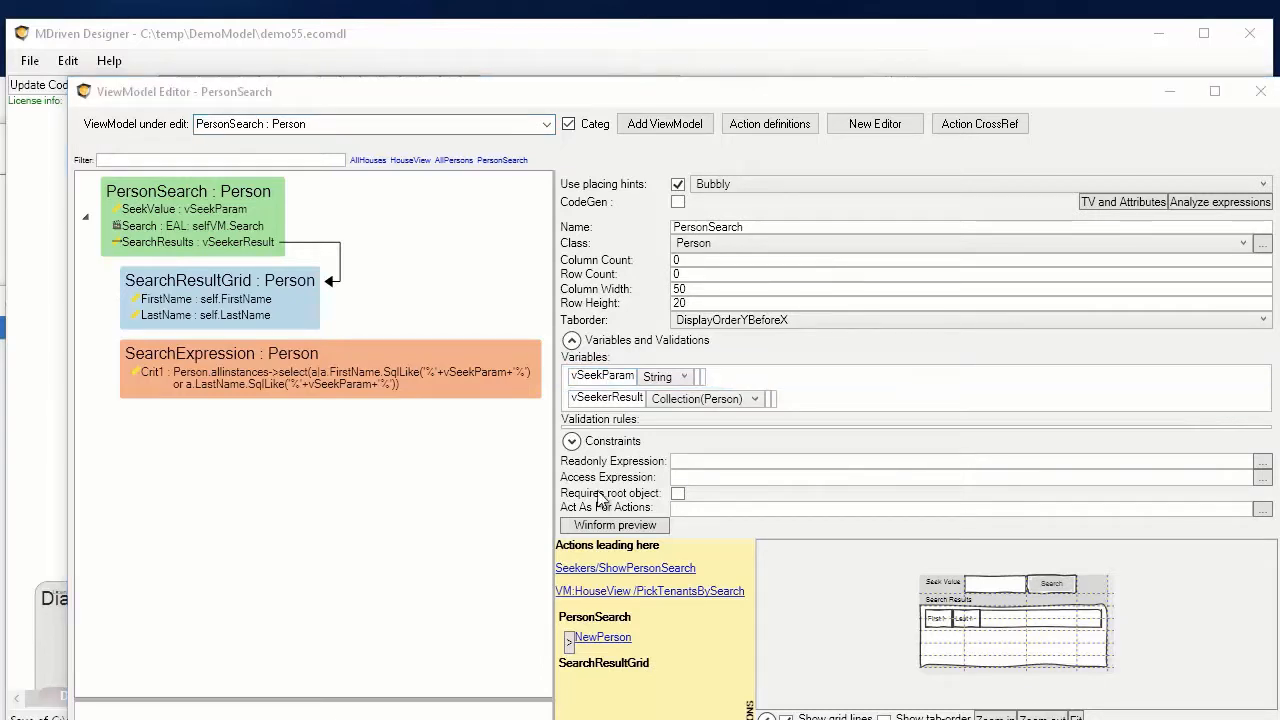
pyautogui.click(468, 34)
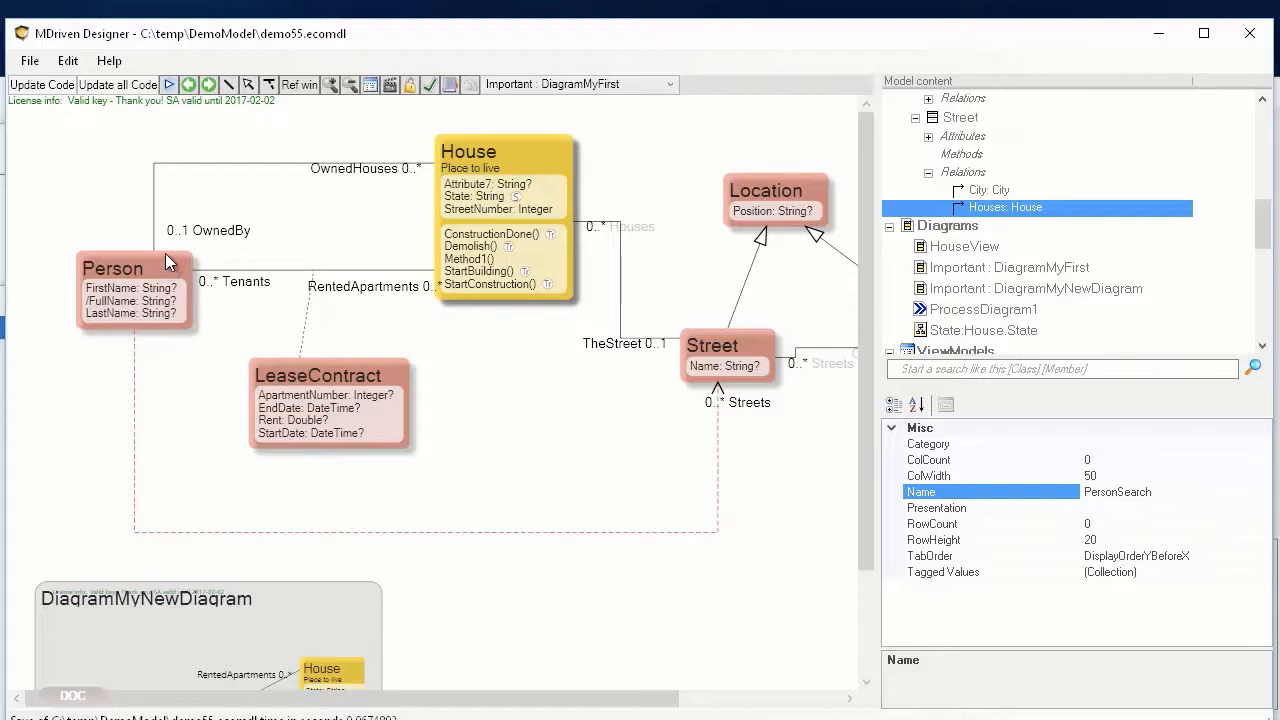
# Switch to the running WECPOF application and open the person search view.
pyautogui.hotkey('alt', 'Tab')
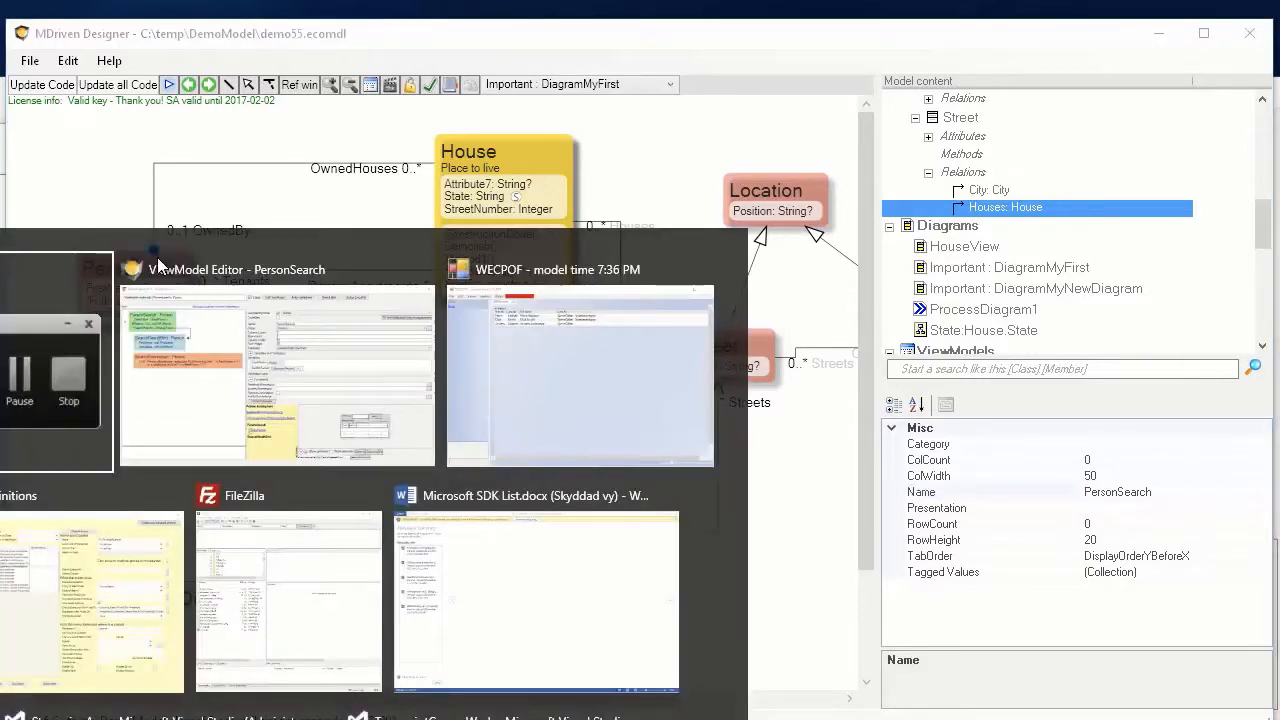
pyautogui.hotkey('alt', 'Tab')
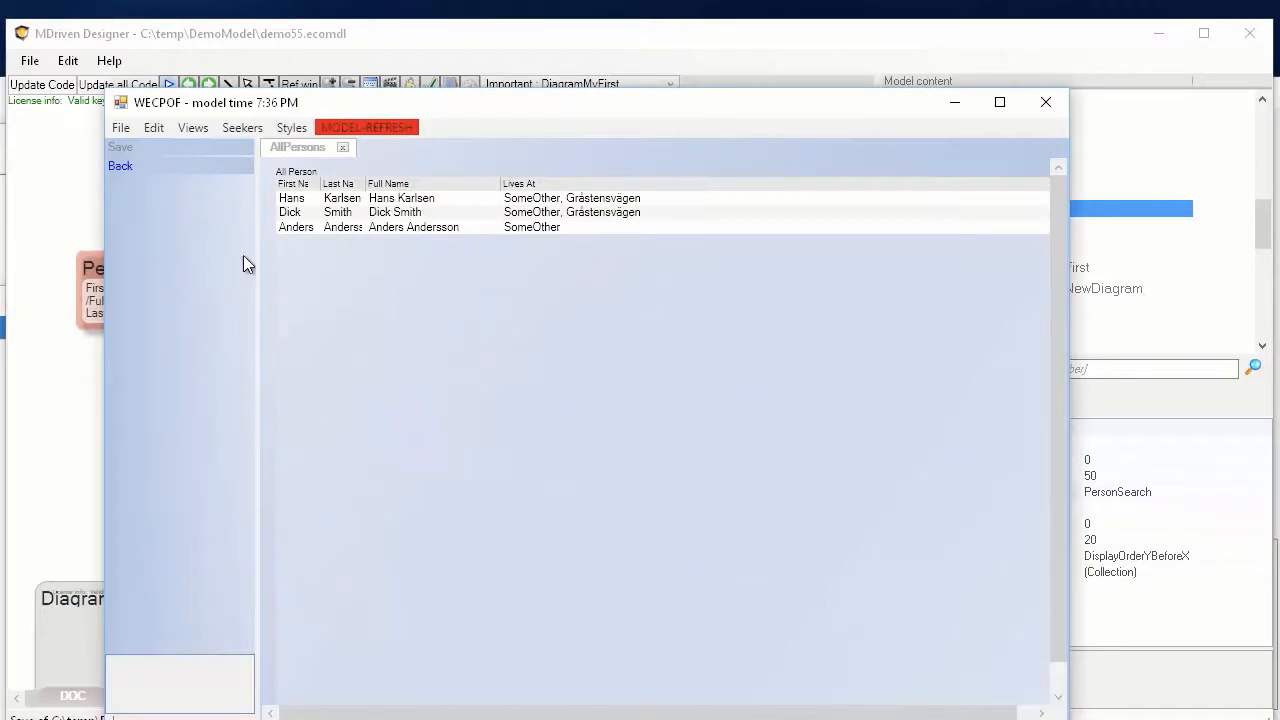
pyautogui.click(245, 125)
pyautogui.click(221, 146)
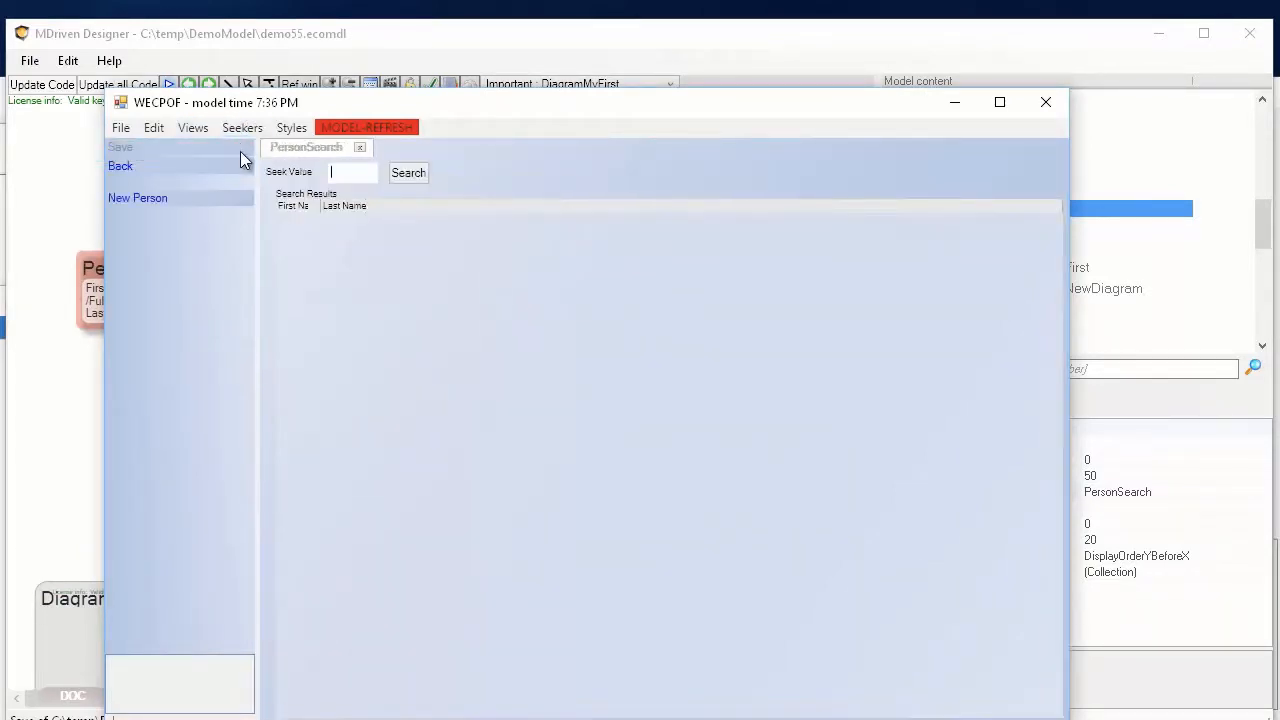
# Create several blank persons from the person search view and discard the unsaved changes.
pyautogui.click(155, 199)
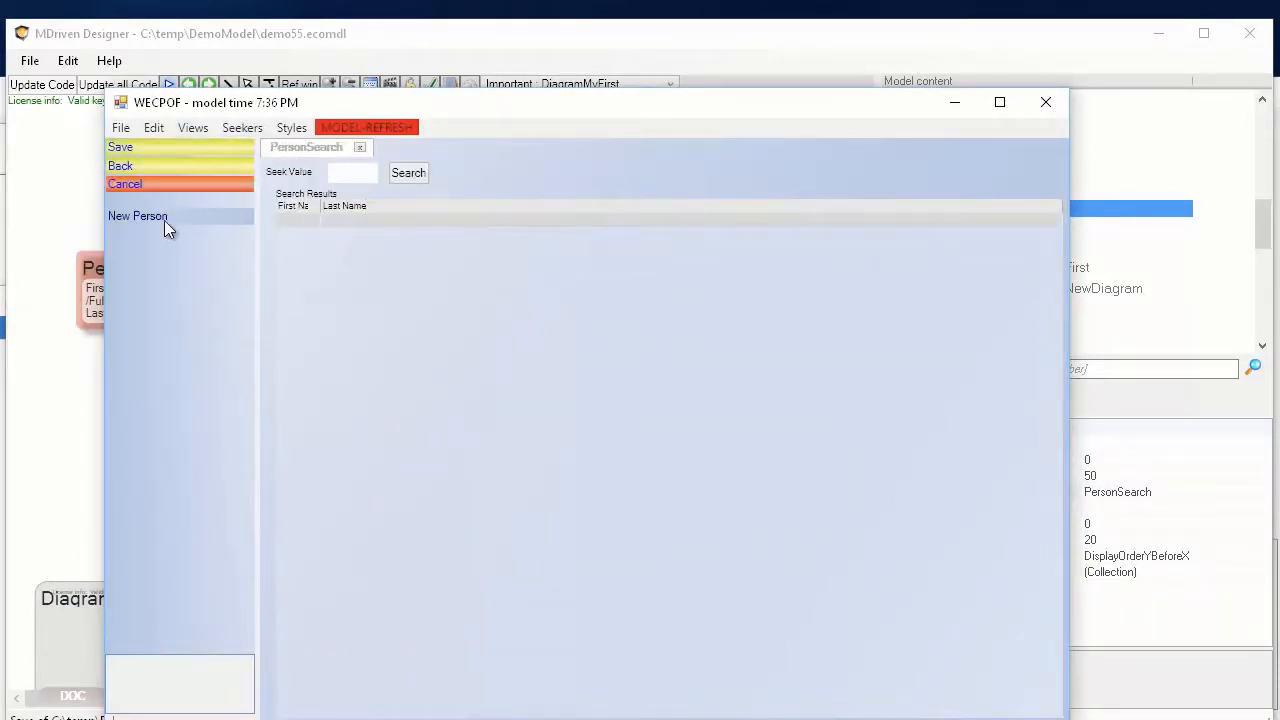
pyautogui.click(159, 218)
pyautogui.click(157, 217)
pyautogui.click(158, 216)
pyautogui.click(159, 216)
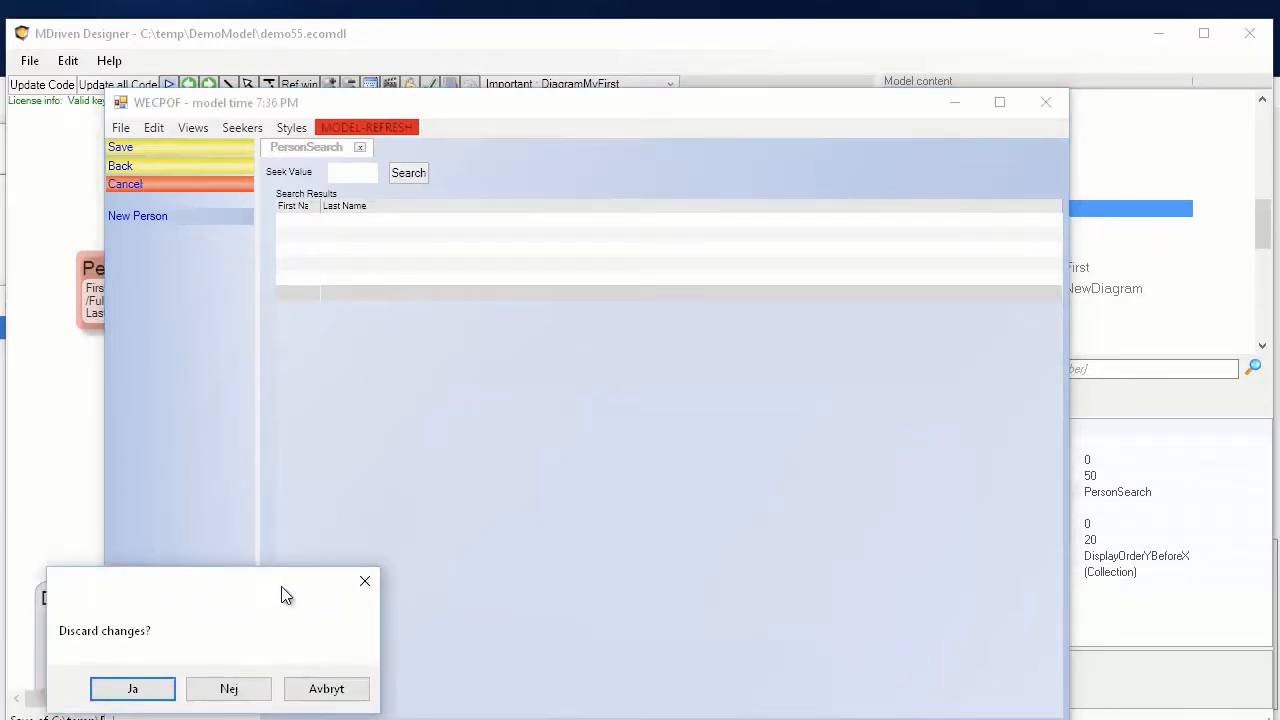
pyautogui.click(248, 637)
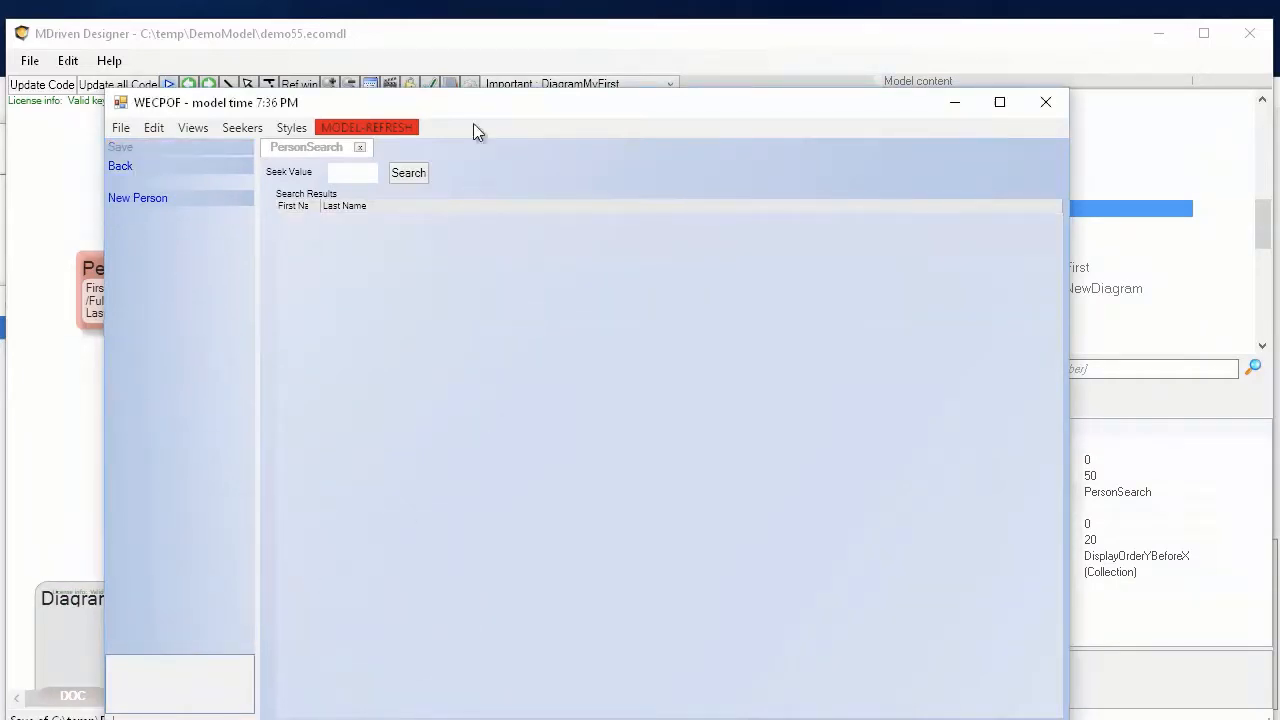
# Start a prototype system from MDriven Designer with XML persistence in C:\temp\mydata2.xml and open its debugger.
pyautogui.moveTo(402, 96)
pyautogui.mouseDown()
pyautogui.moveTo(437, 94)
pyautogui.moveTo(415, 114)
pyautogui.mouseUp()
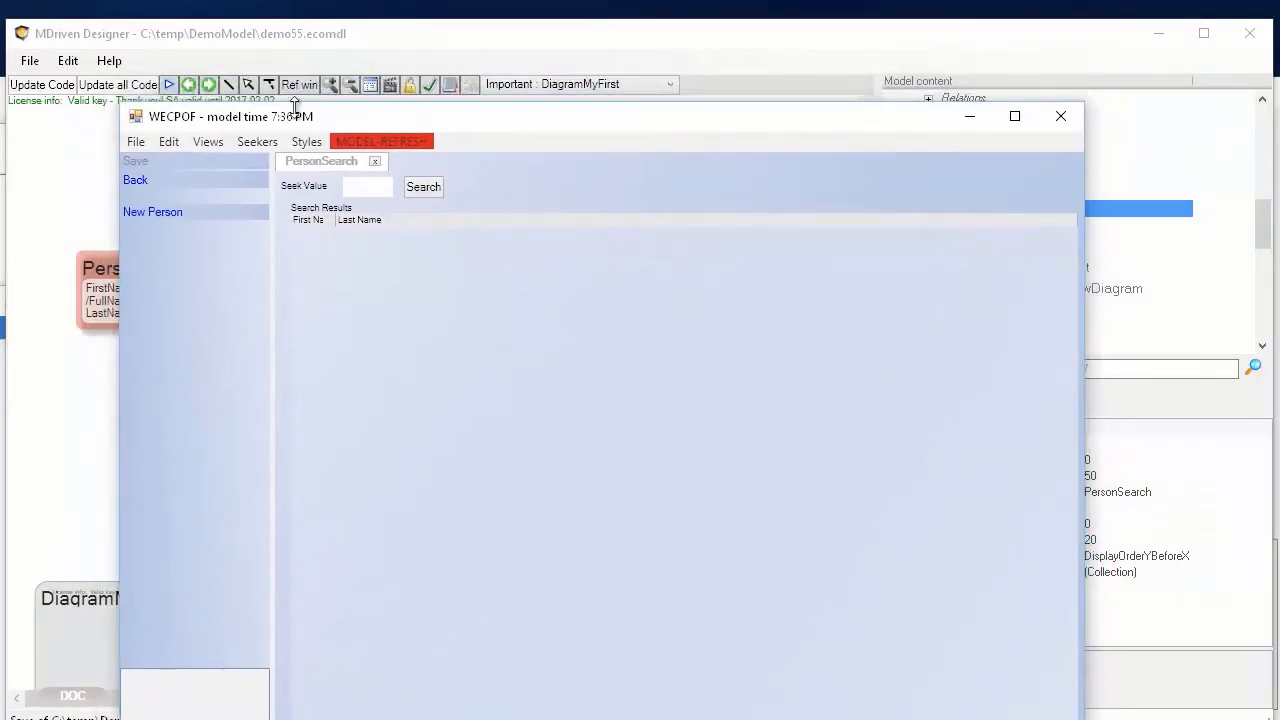
pyautogui.click(166, 85)
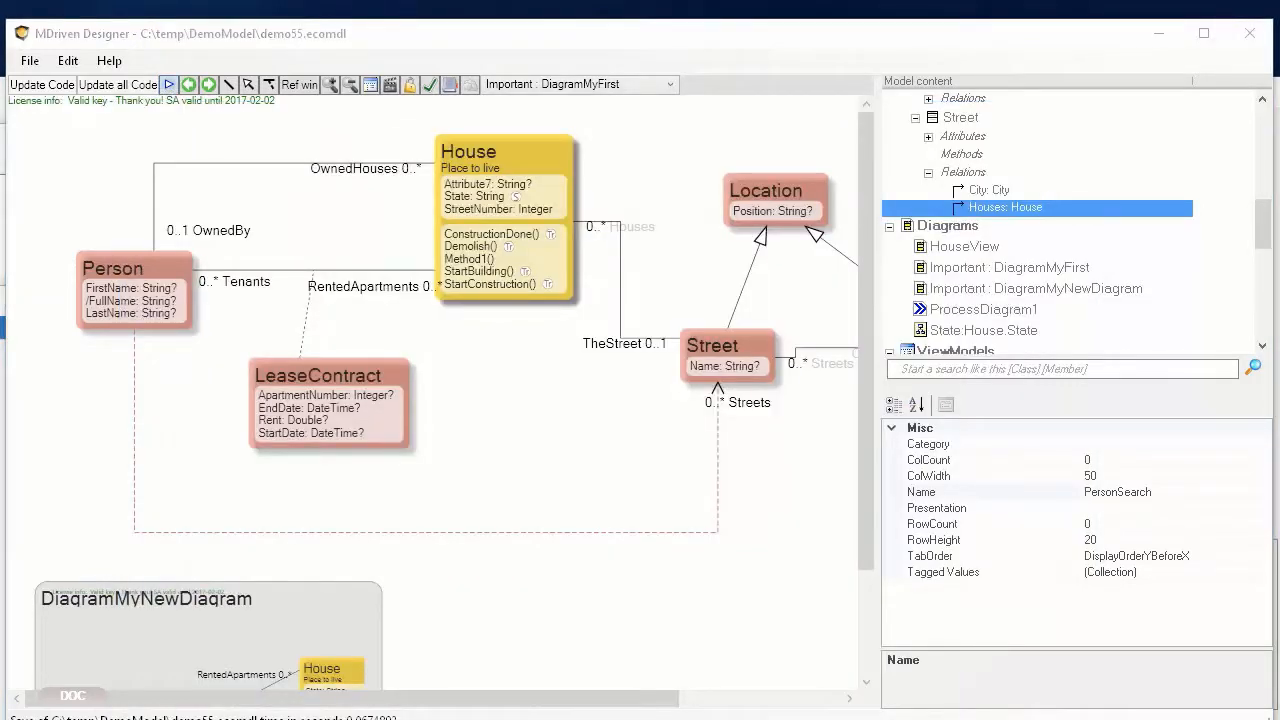
pyautogui.moveTo(501, 43); pyautogui.dragTo(410, 150)
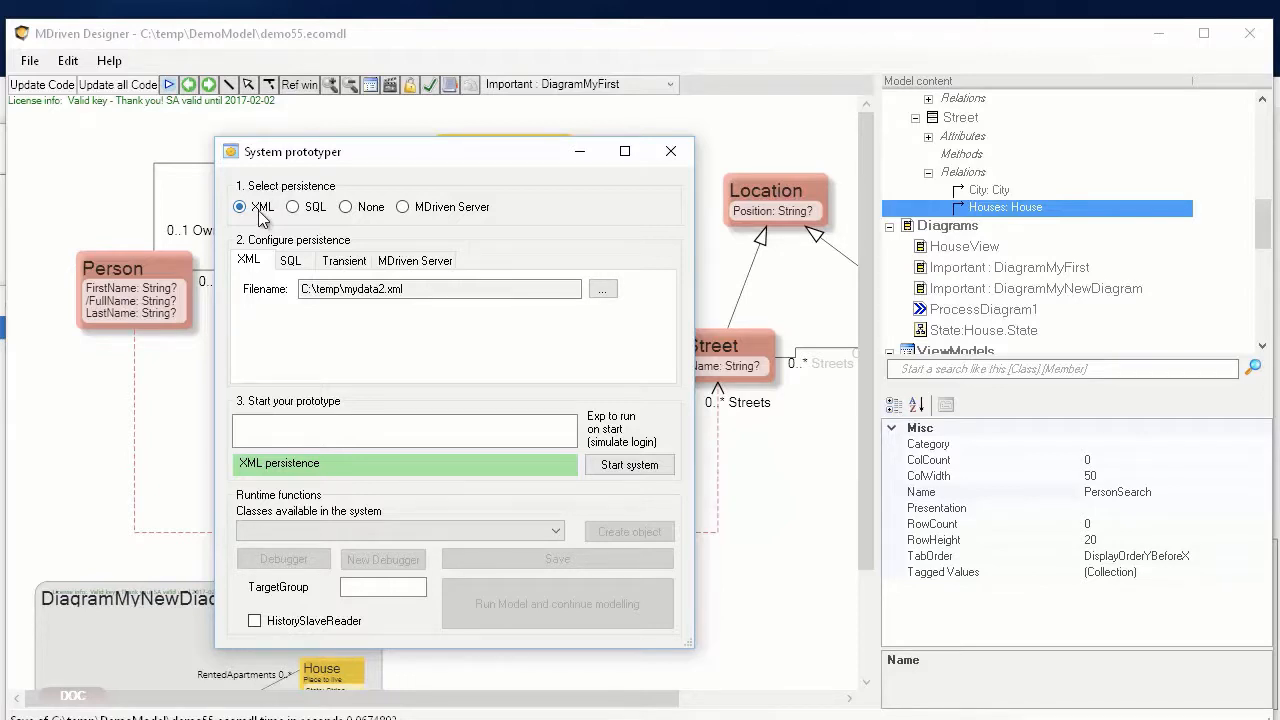
pyautogui.click(623, 466)
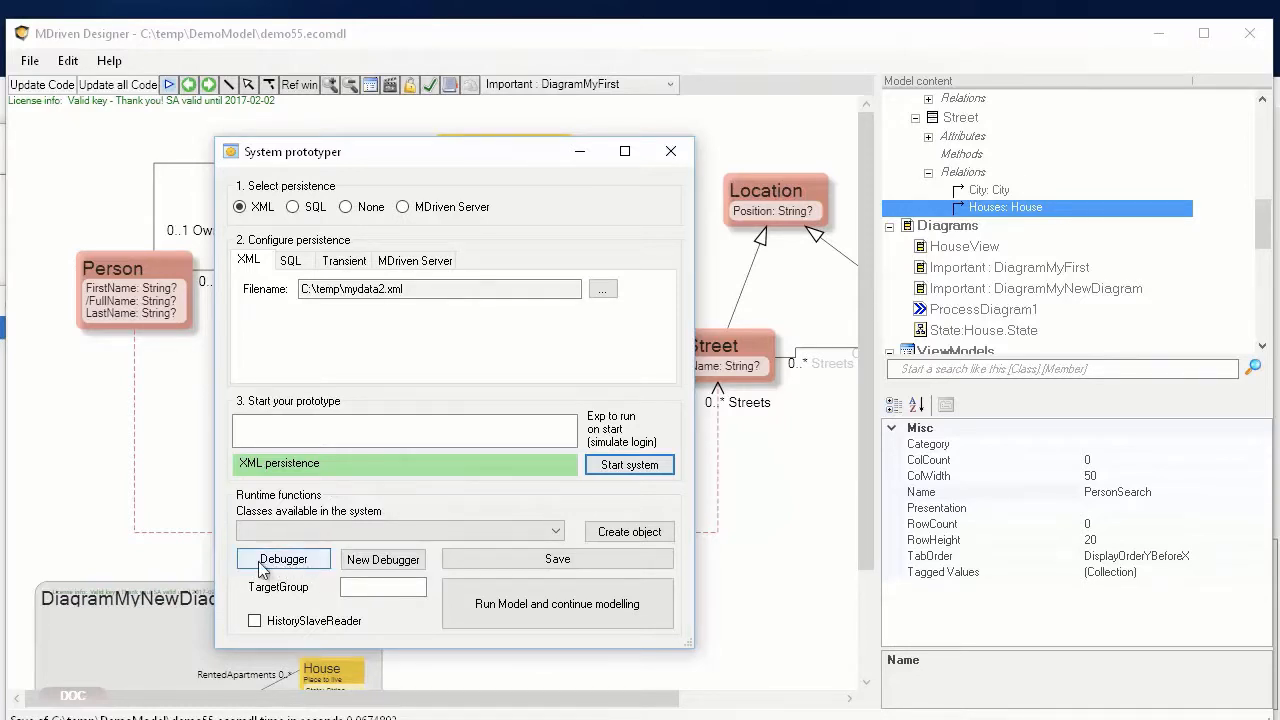
pyautogui.click(262, 566)
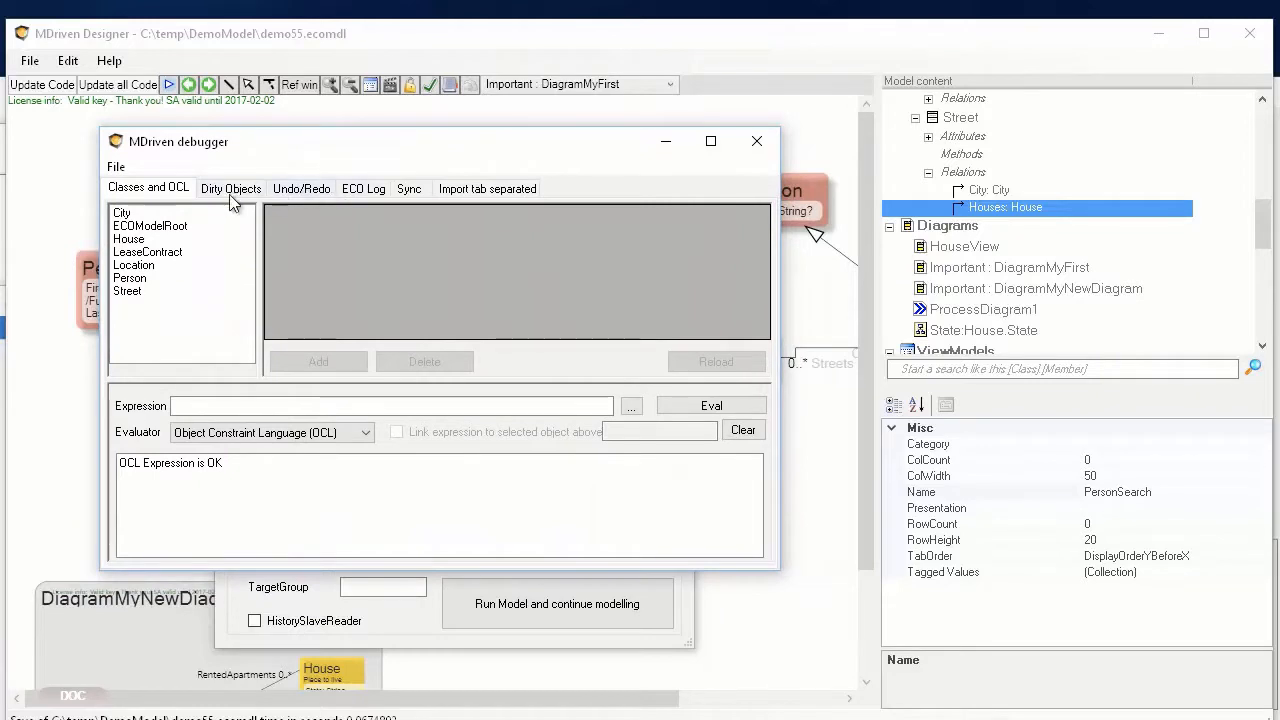
# Show the debugger's tab-separated data import and move the debugger aside to return to the class diagram.
pyautogui.click(490, 192)
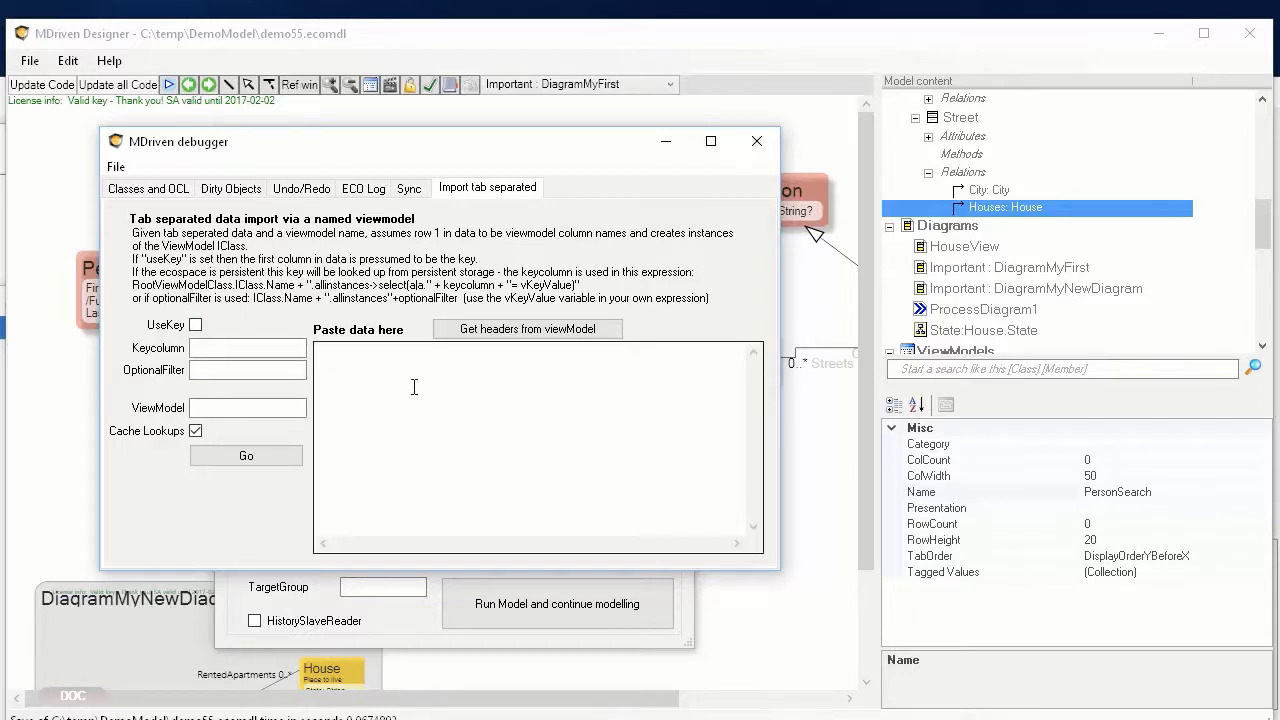
pyautogui.click(370, 374)
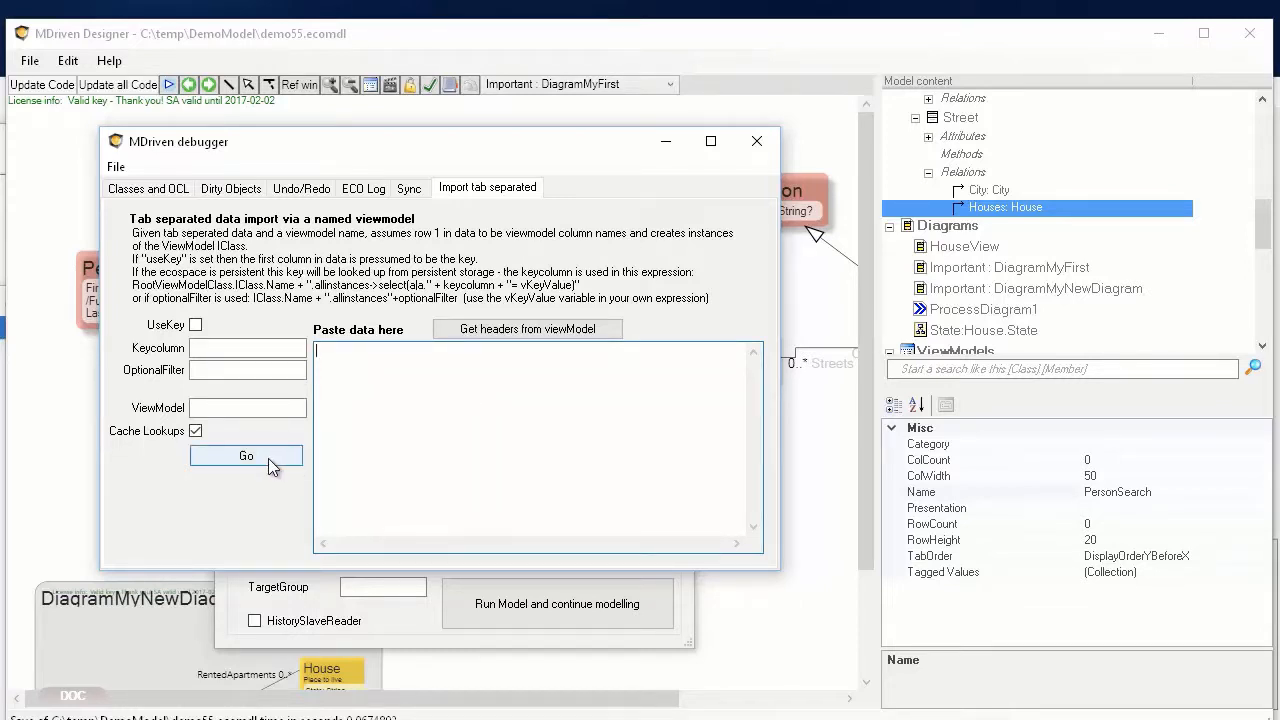
pyautogui.moveTo(390, 156); pyautogui.dragTo(432, 197)
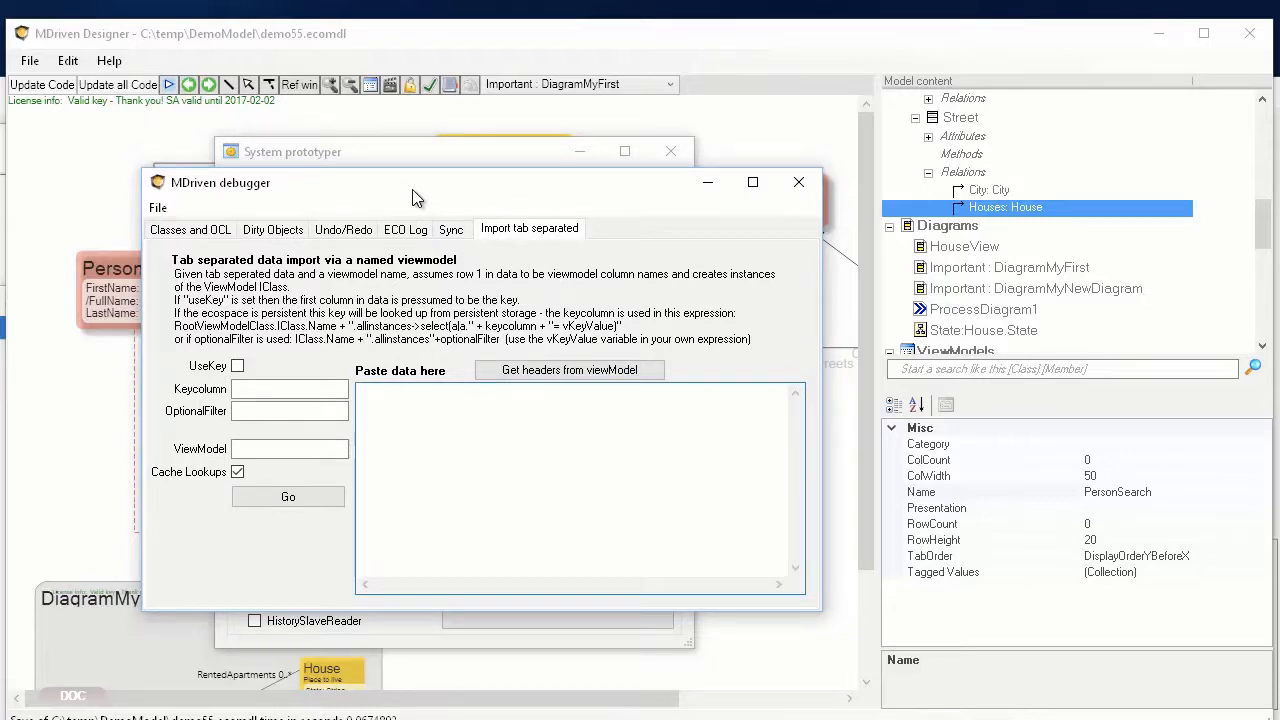
pyautogui.moveTo(412, 189); pyautogui.dragTo(276, 336)
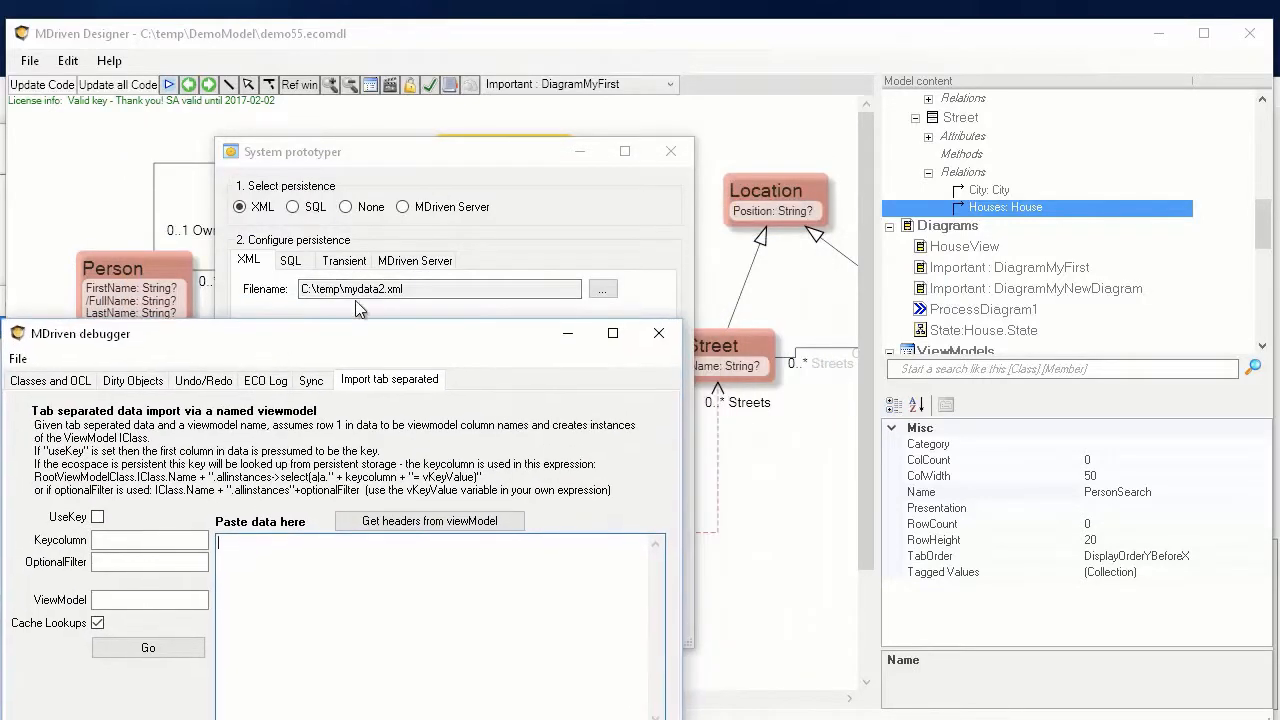
pyautogui.click(668, 152)
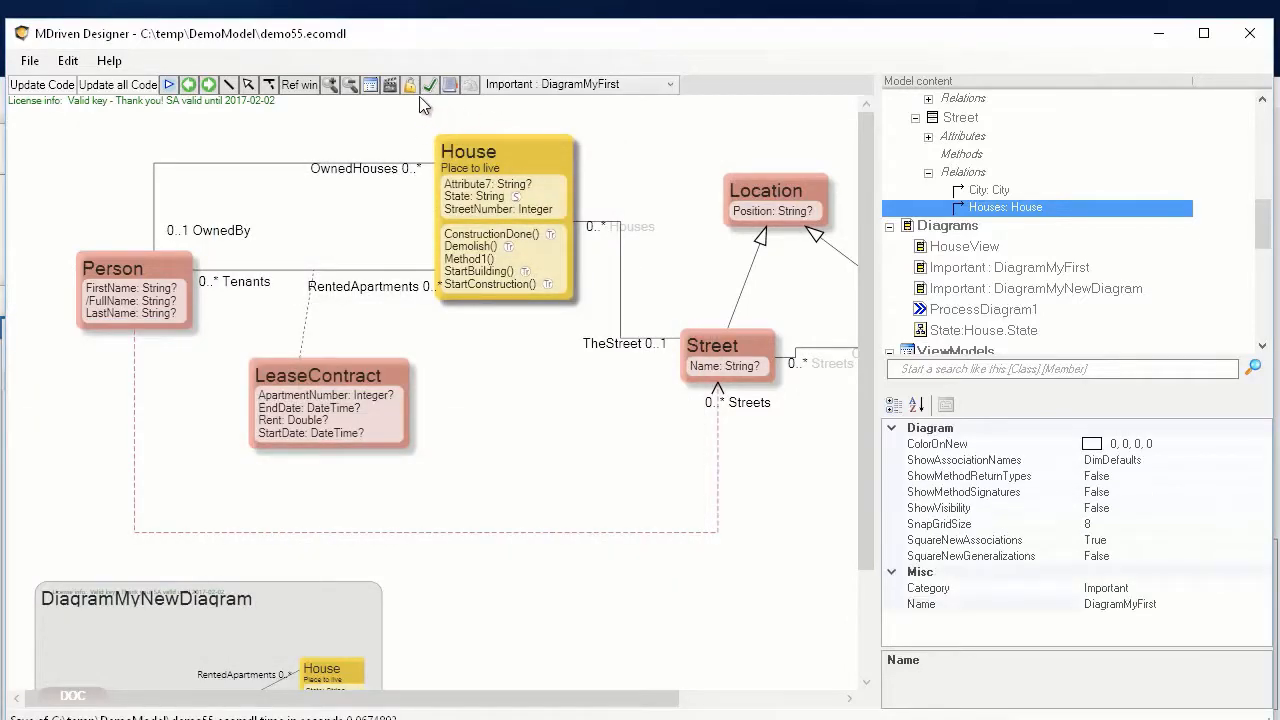
# Add a new view model, name it ImportPersons and copy that name.
pyautogui.click(369, 85)
pyautogui.click(655, 128)
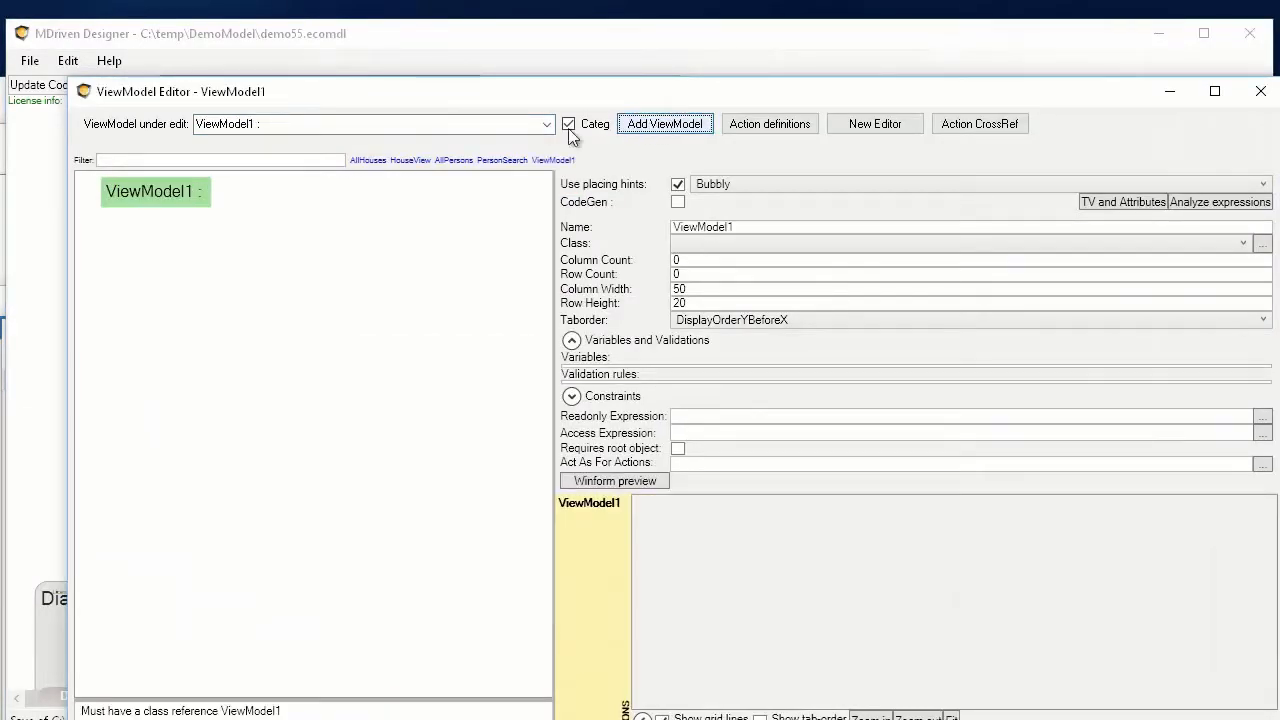
pyautogui.doubleClick(750, 228)
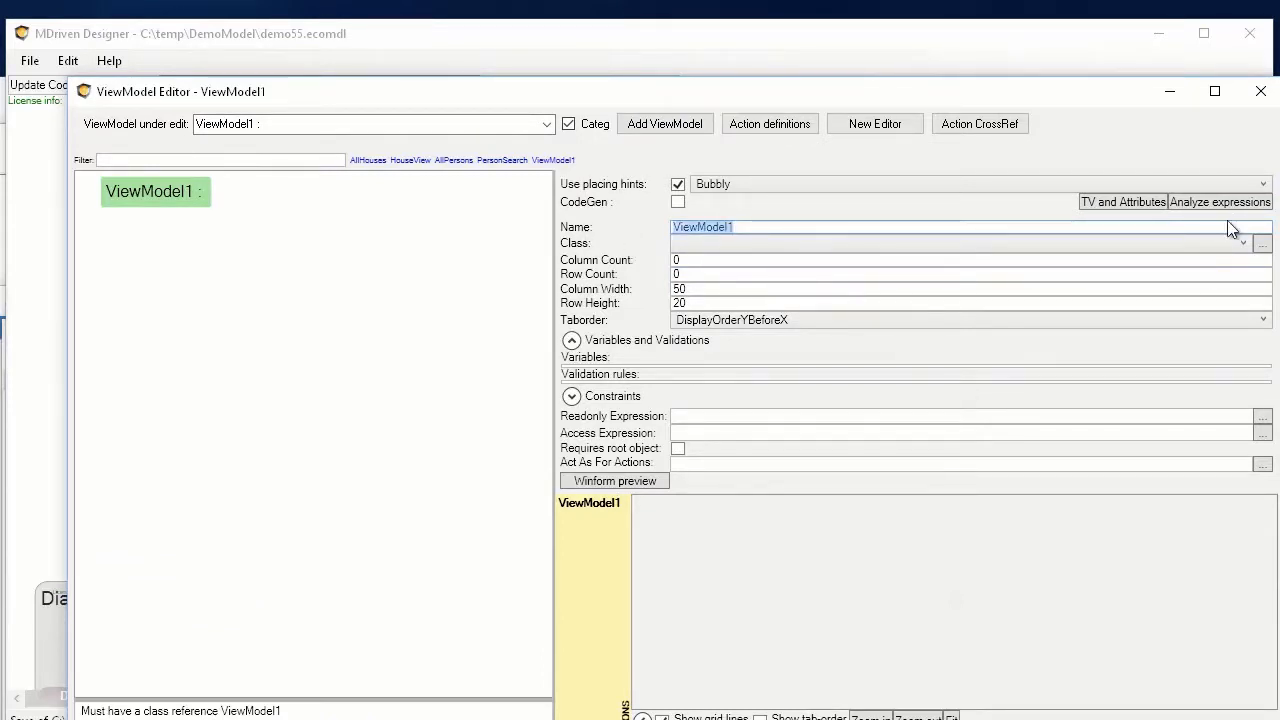
pyautogui.write('ImportP')
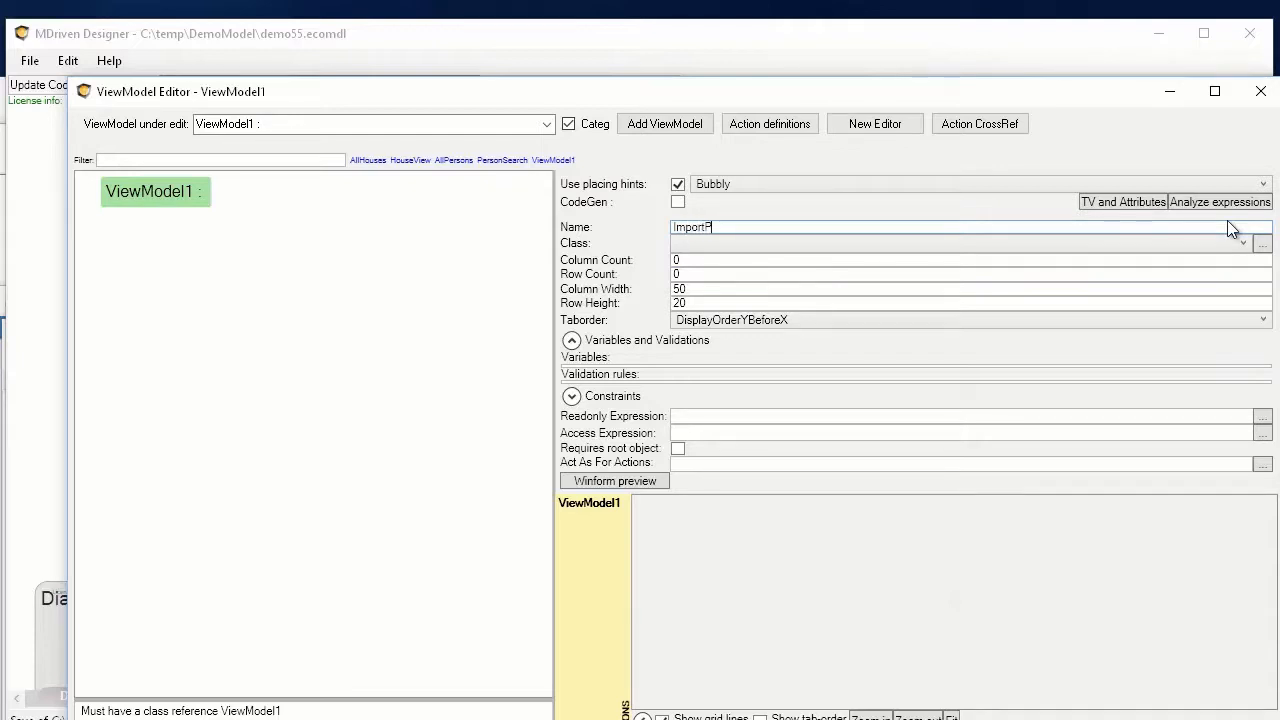
pyautogui.write('ersons')
pyautogui.hotkey('ctrl', 'a')
pyautogui.hotkey('ctrl', 'c')
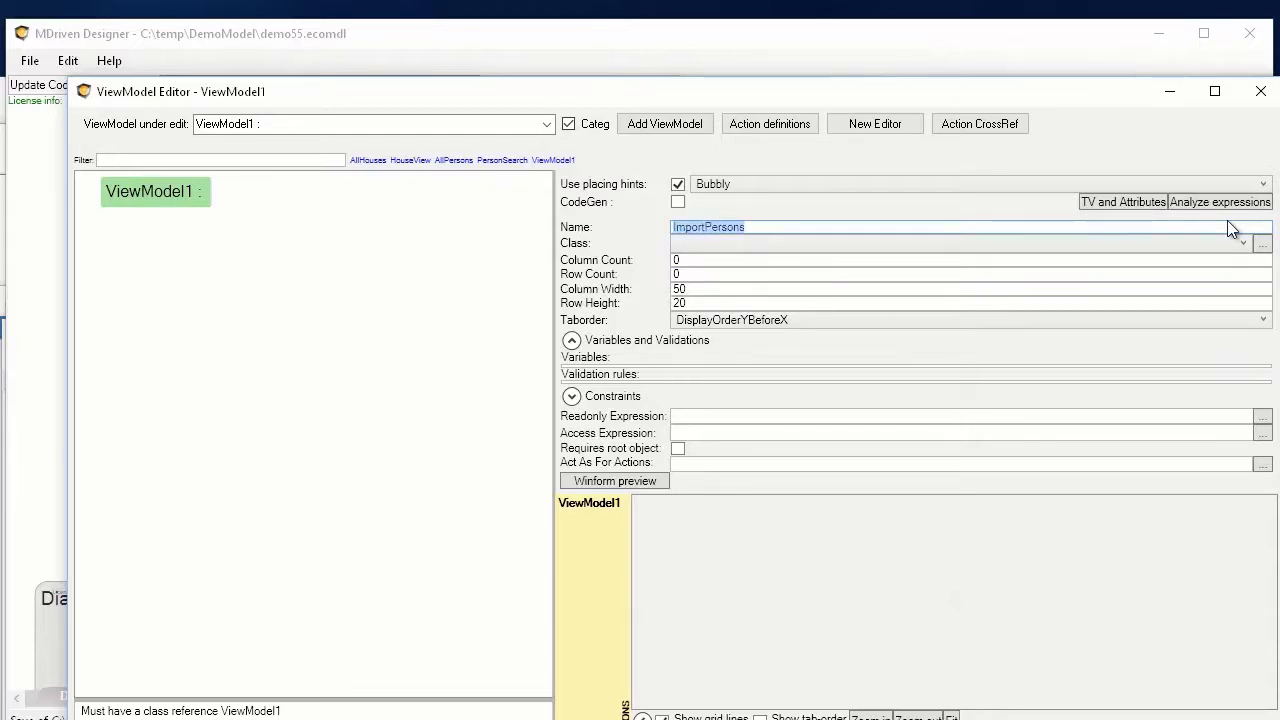
# Set the class of the ImportPersons view model to Person.
pyautogui.click(759, 246)
pyautogui.click(759, 245)
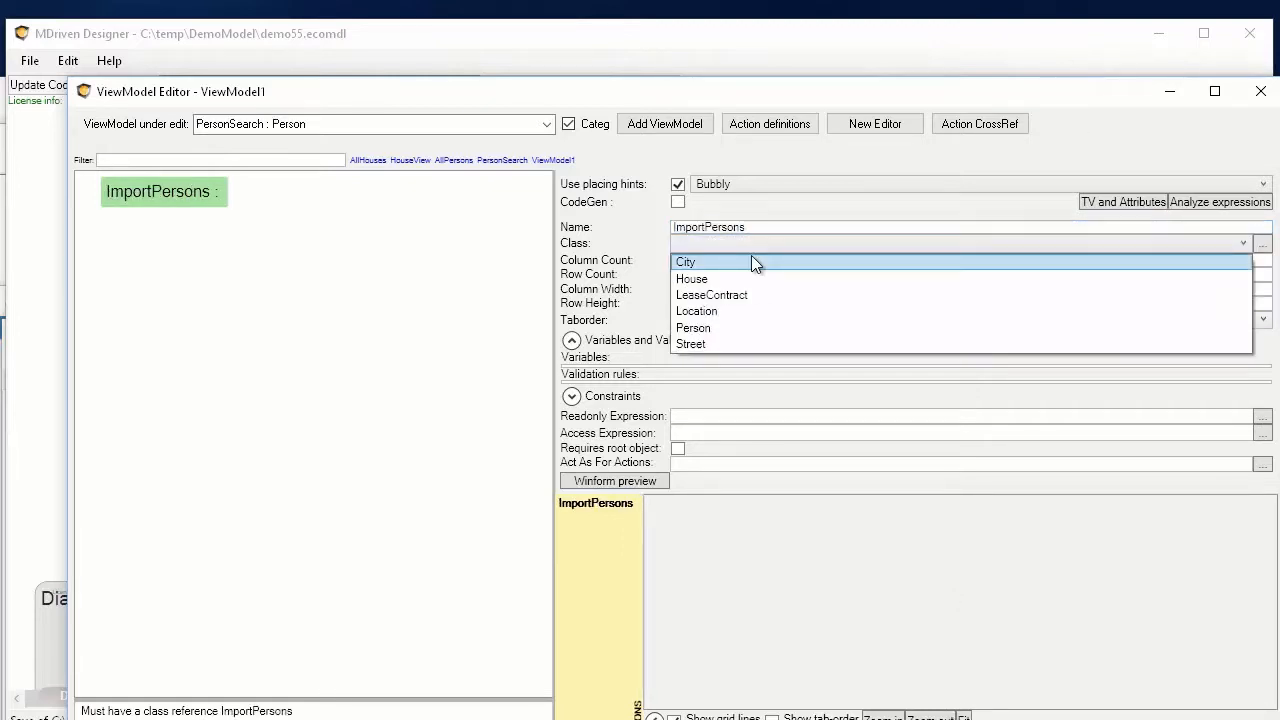
pyautogui.press('Down')
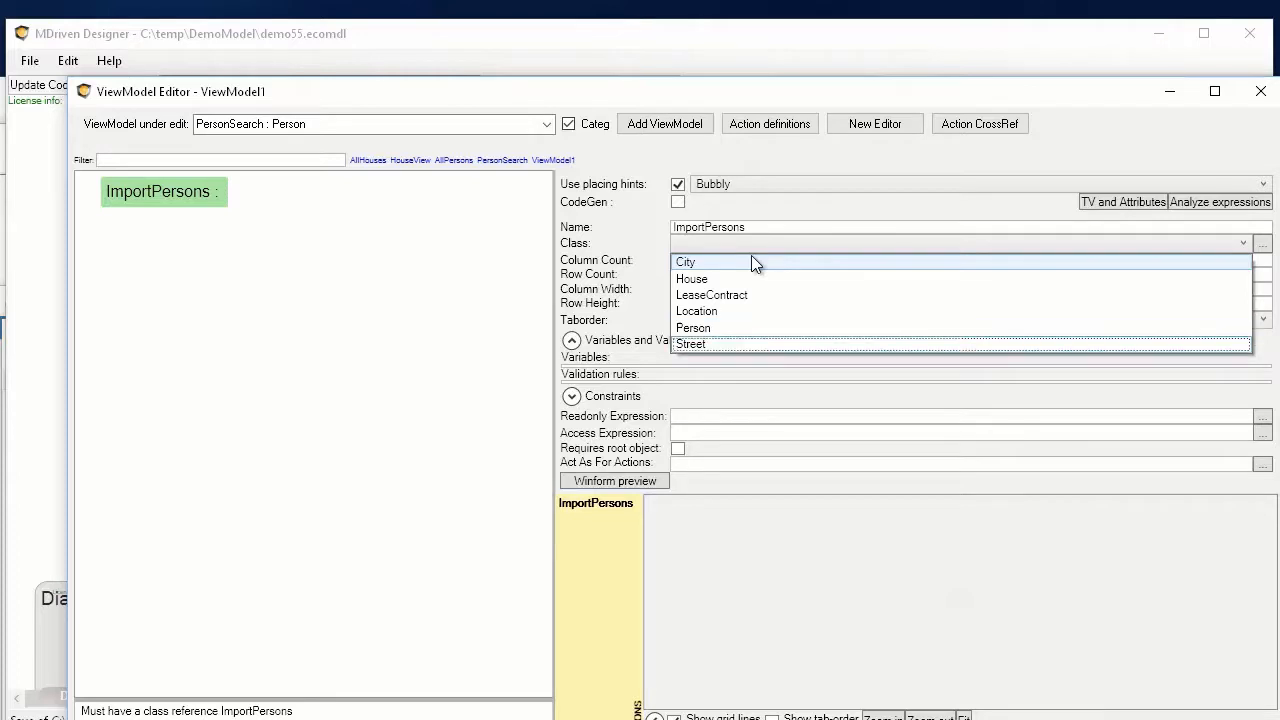
pyautogui.press('Up')
pyautogui.press('Return')
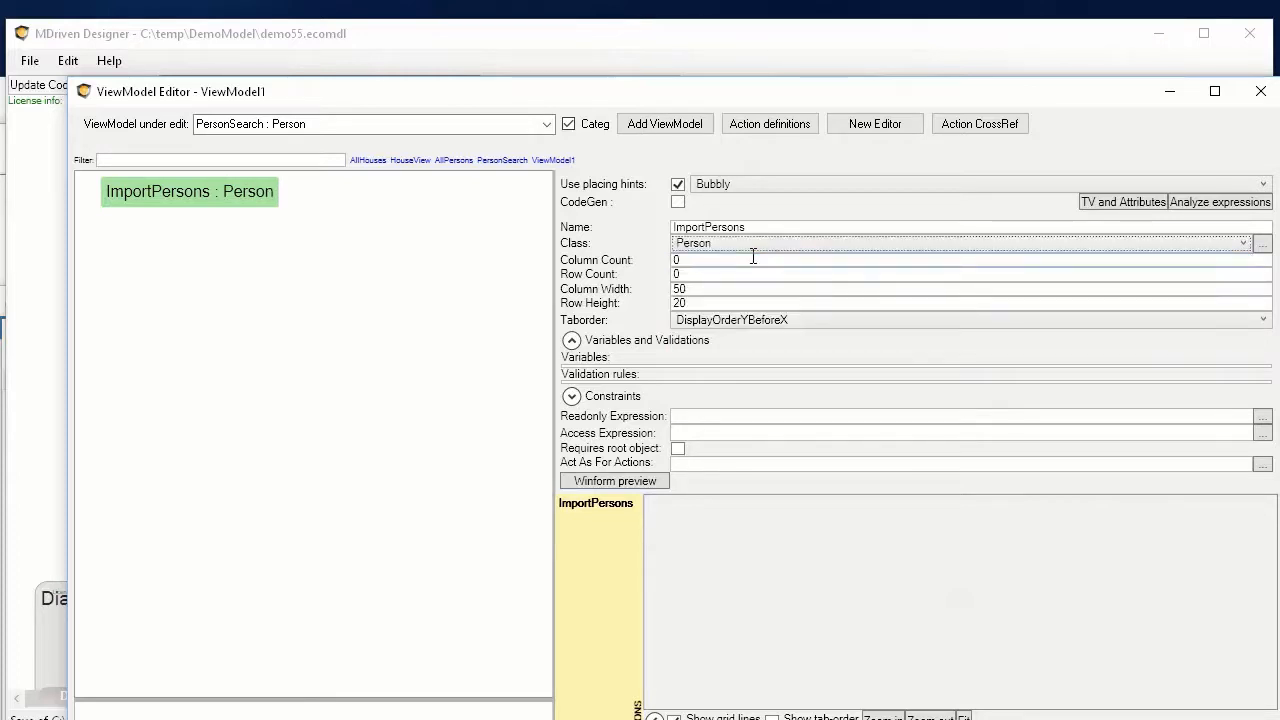
# Add FirstName and LastName attribute columns to the ImportPersons view model.
pyautogui.rightClick(143, 198)
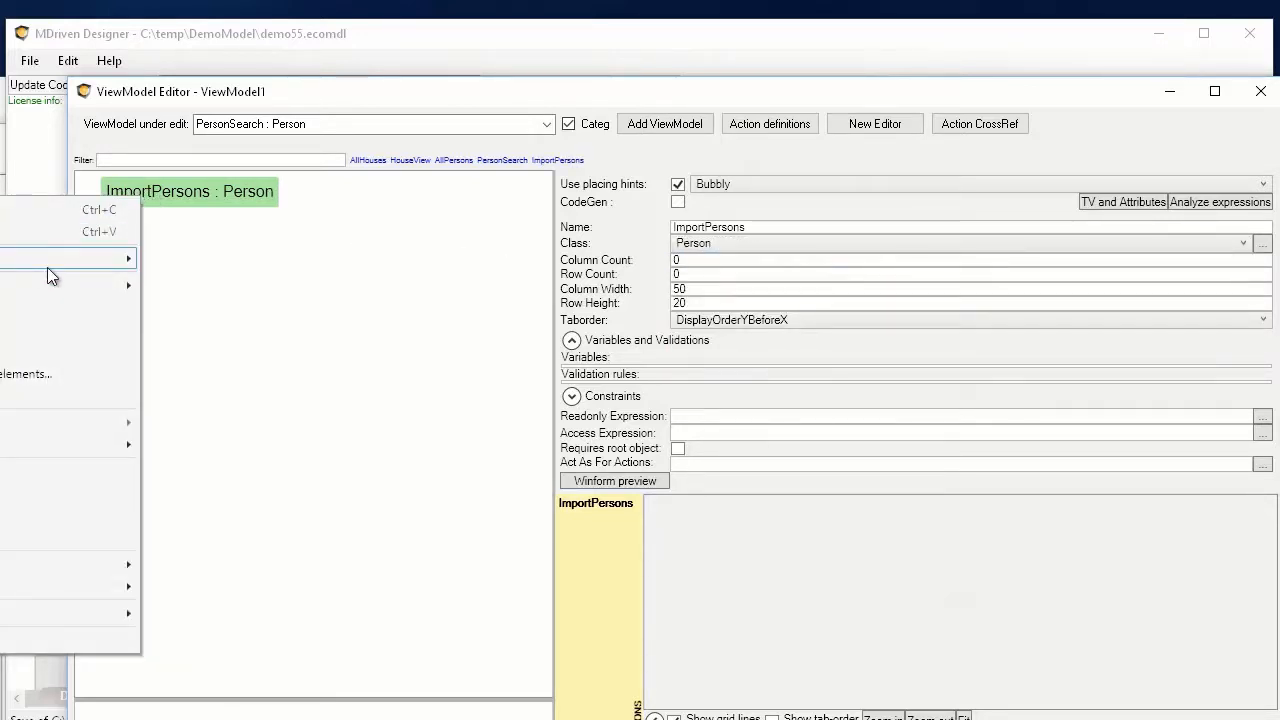
pyautogui.click(2, 258)
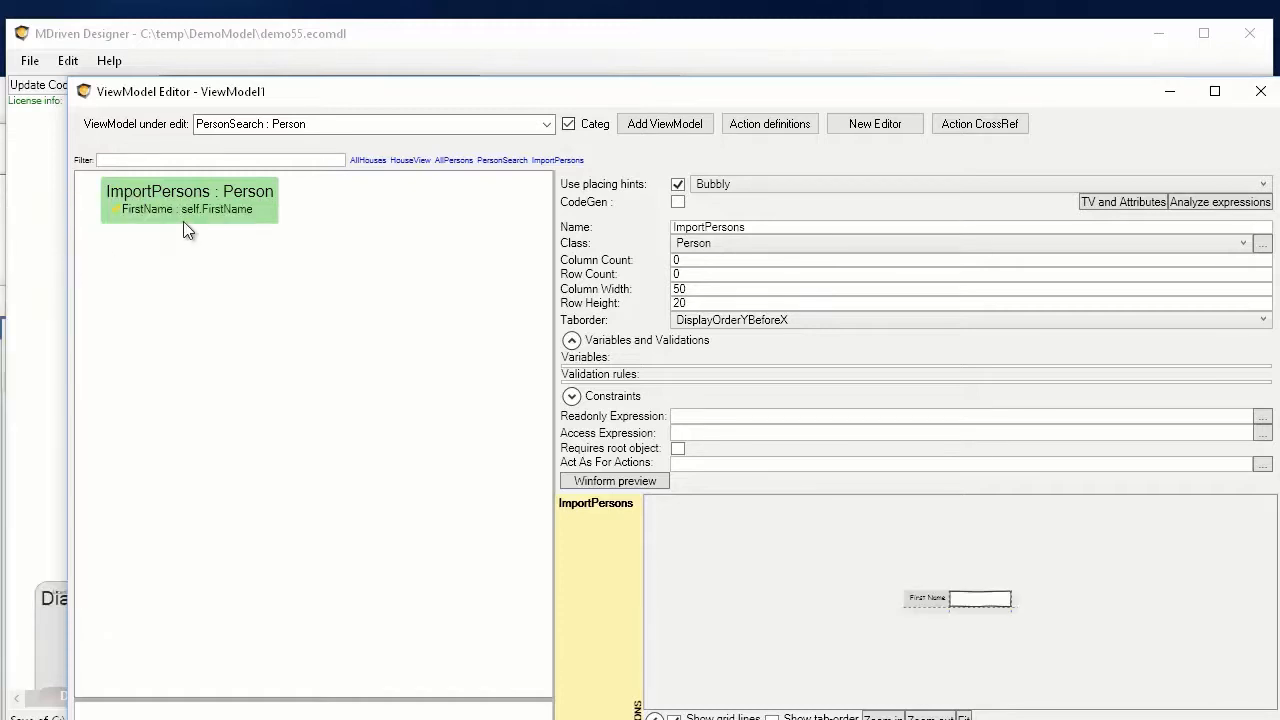
pyautogui.rightClick(160, 212)
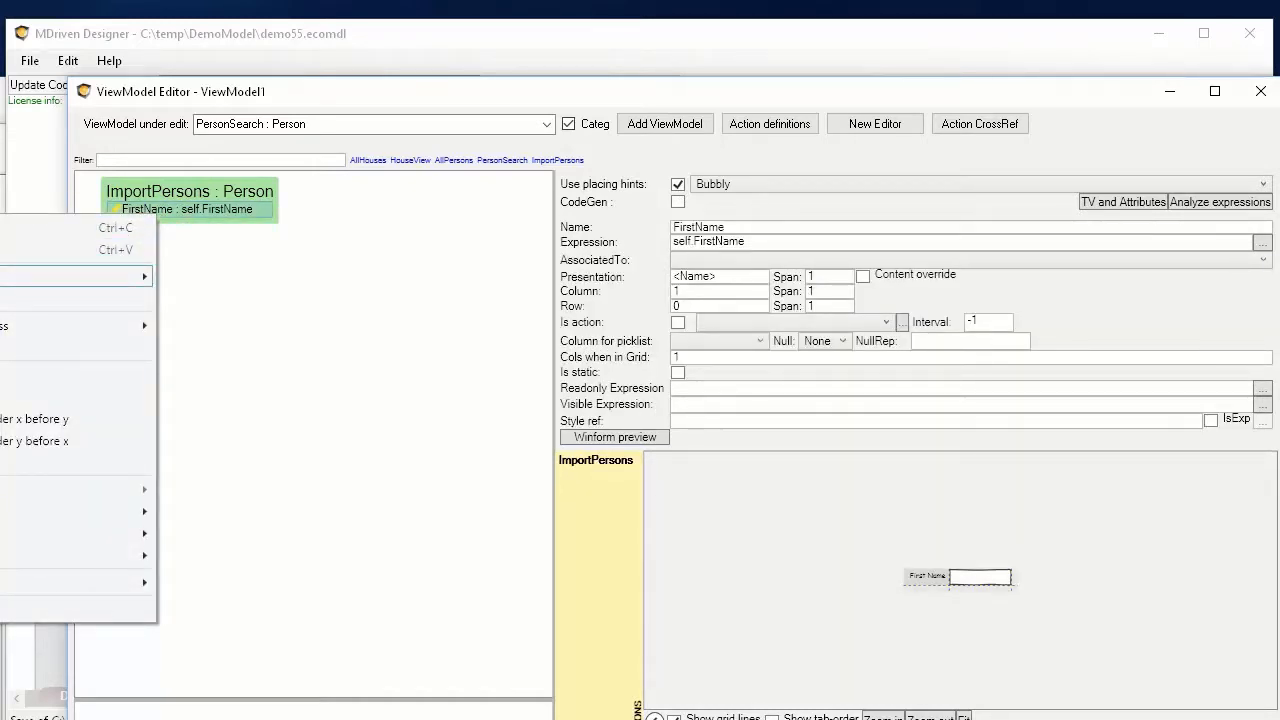
pyautogui.click(2, 276)
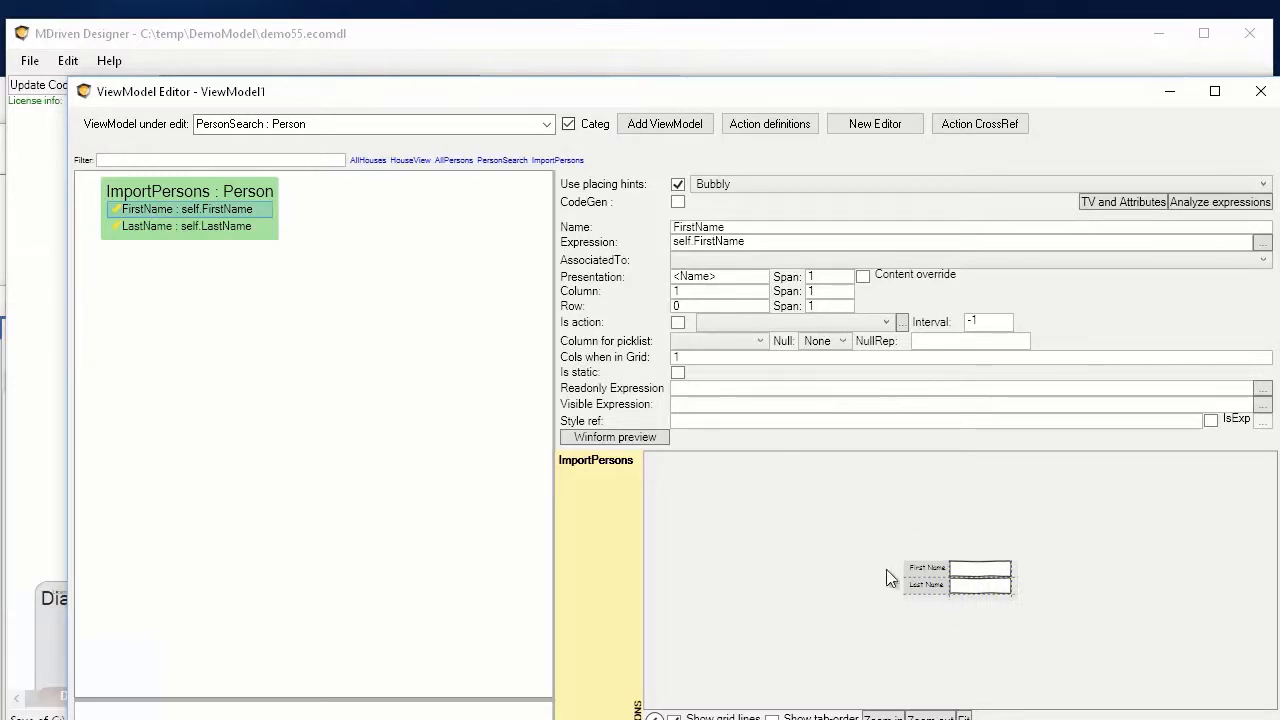
# Move the ViewModel Editor aside and switch back to the MDriven debugger's tab-separated import.
pyautogui.moveTo(500, 99); pyautogui.dragTo(709, 112)
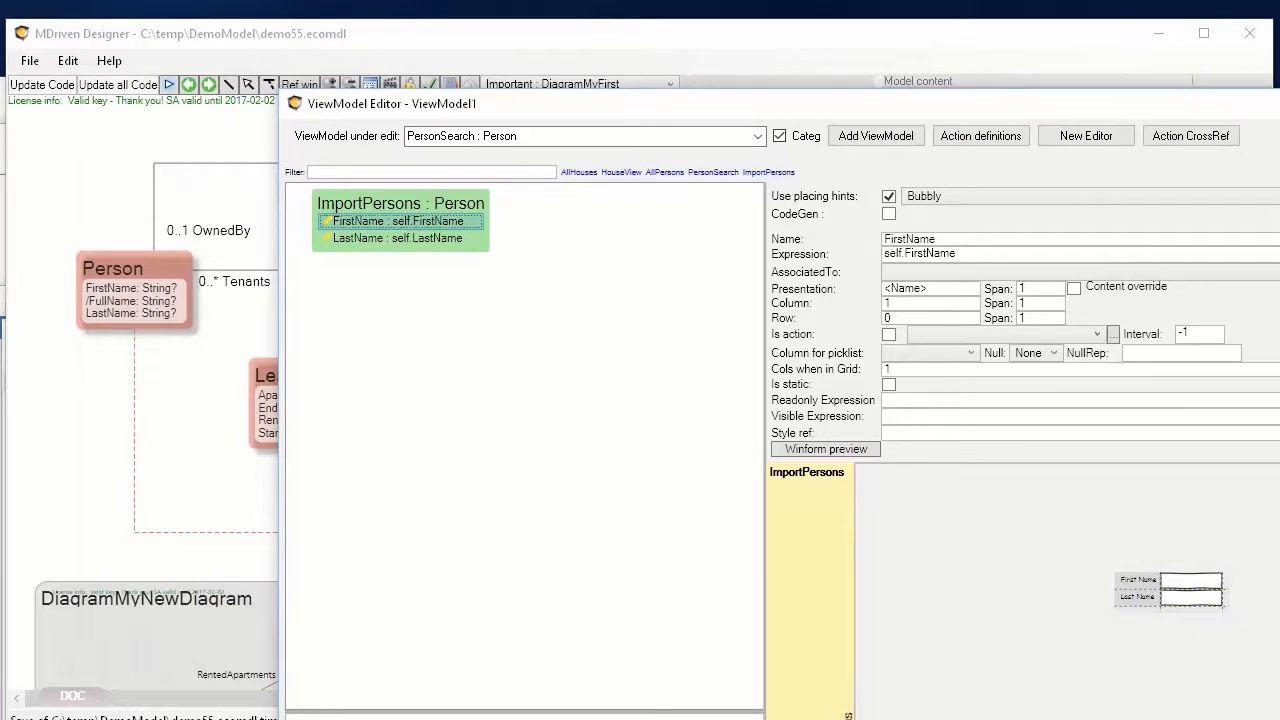
pyautogui.hotkey('alt', 'Tab')
pyautogui.hotkey('alt', 'Tab')
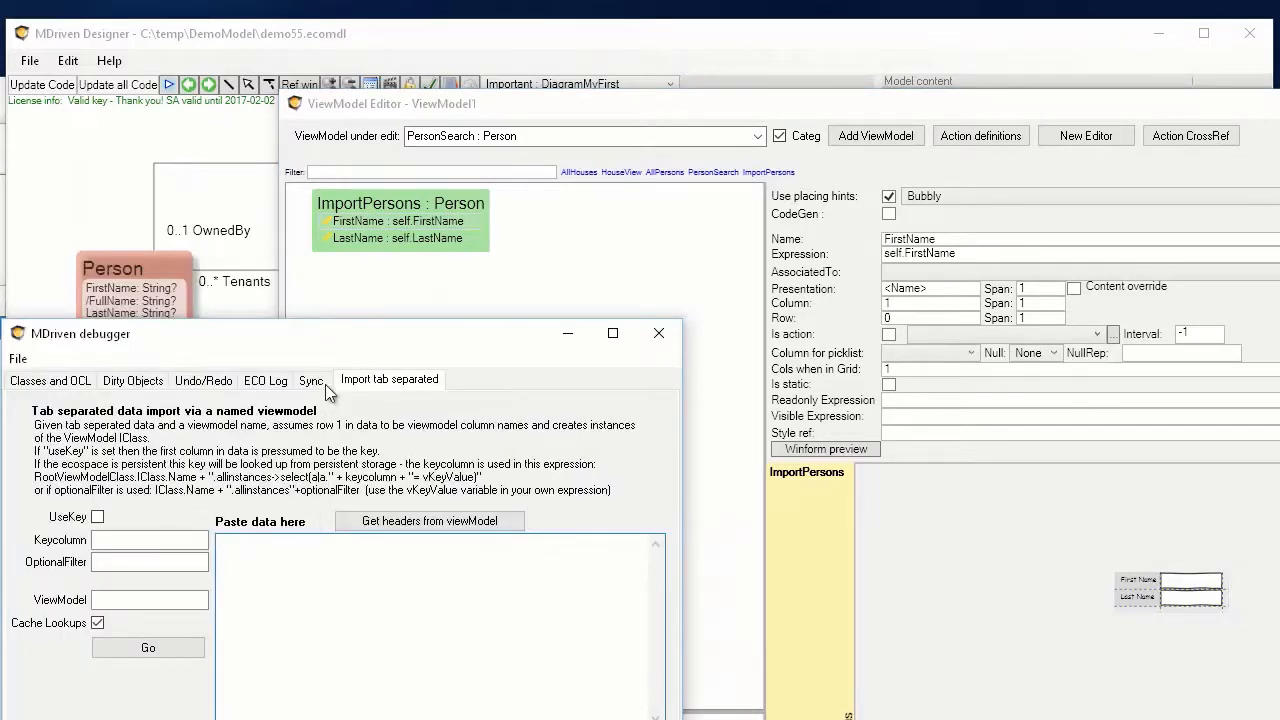
pyautogui.moveTo(332, 334); pyautogui.dragTo(494, 193)
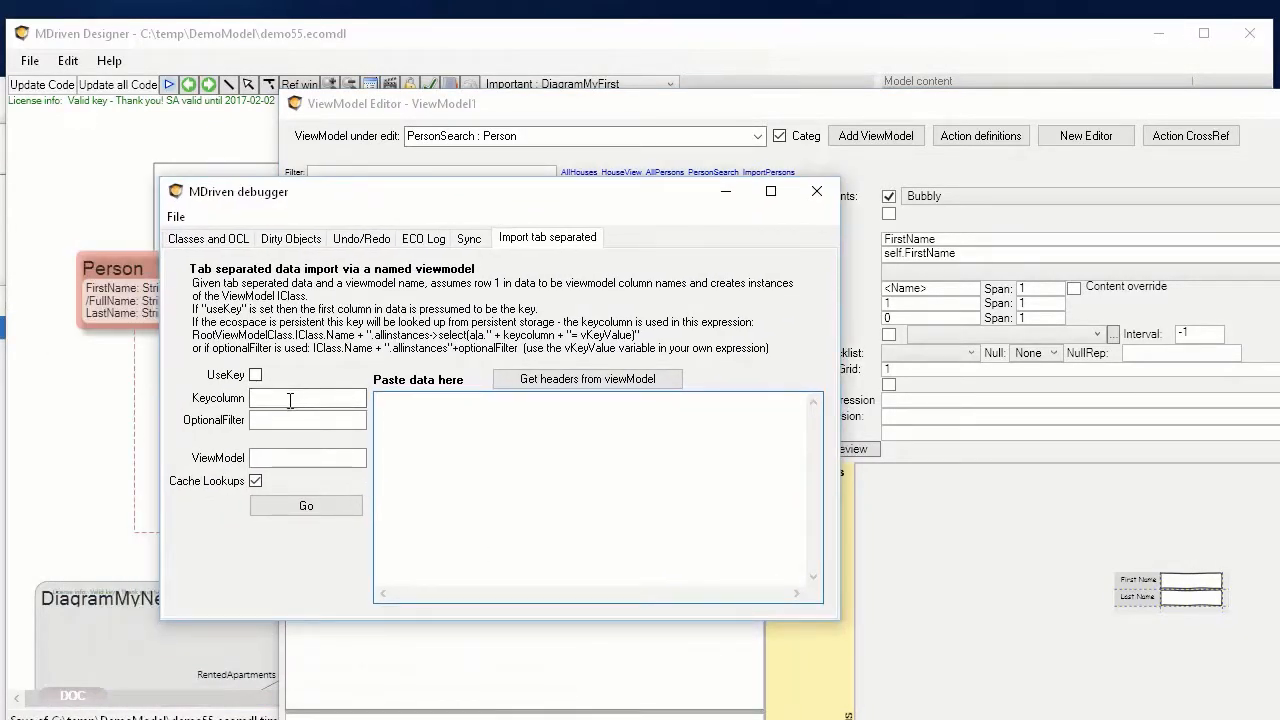
pyautogui.click(287, 457)
pyautogui.write('ImportPersons')
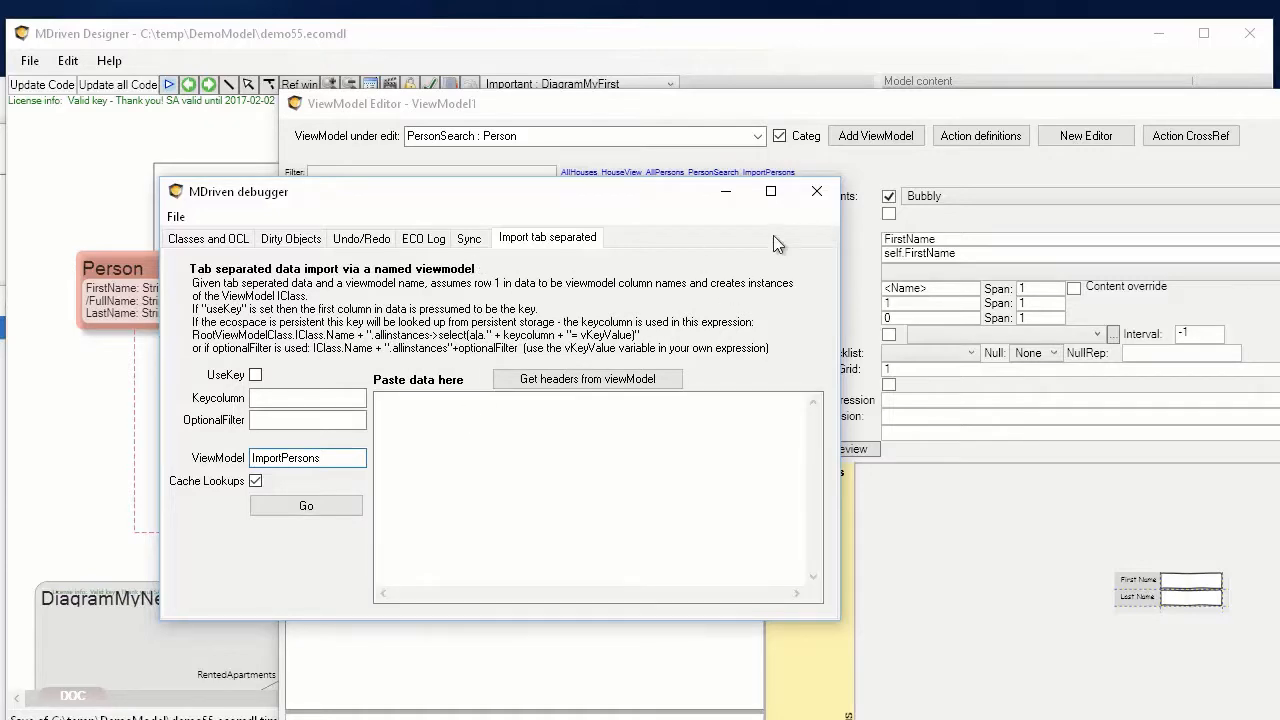
# Close the debugger, save the model, and reopen the tab-separated import in a new debugger from the system prototyper.
pyautogui.click(832, 194)
pyautogui.click(257, 208)
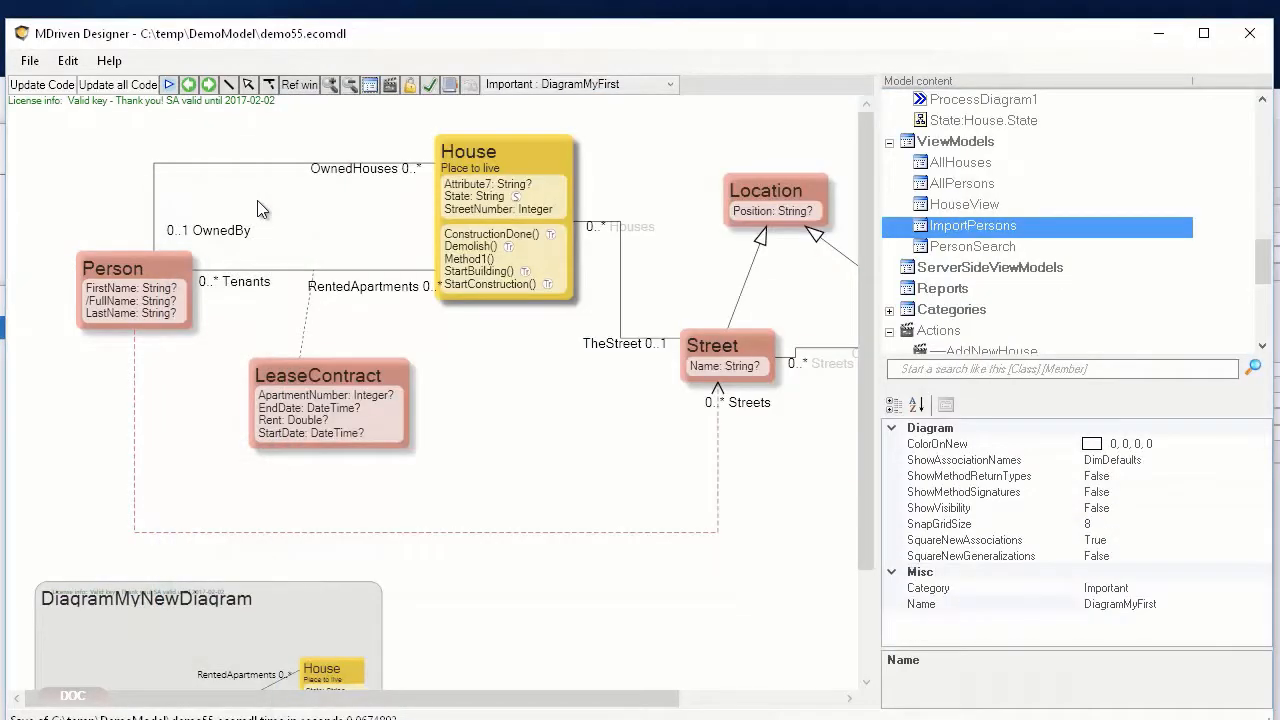
pyautogui.hotkey('ctrl', 's')
pyautogui.click(168, 86)
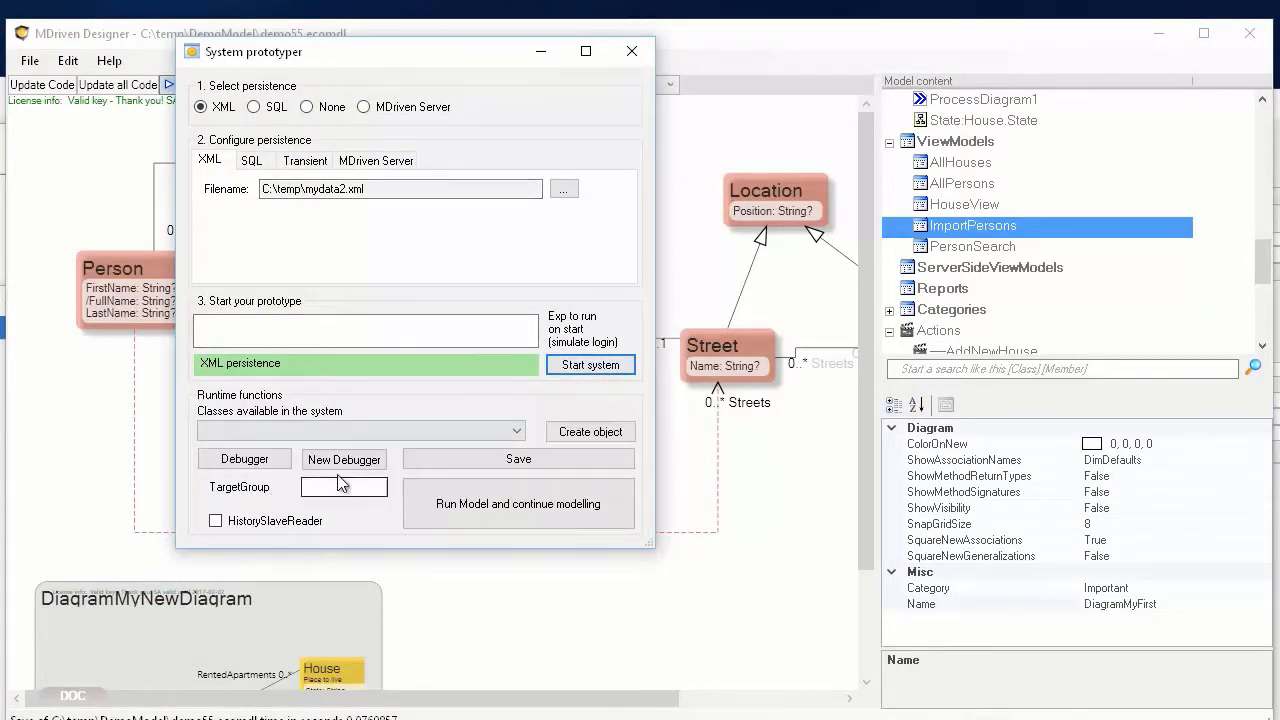
pyautogui.click(252, 463)
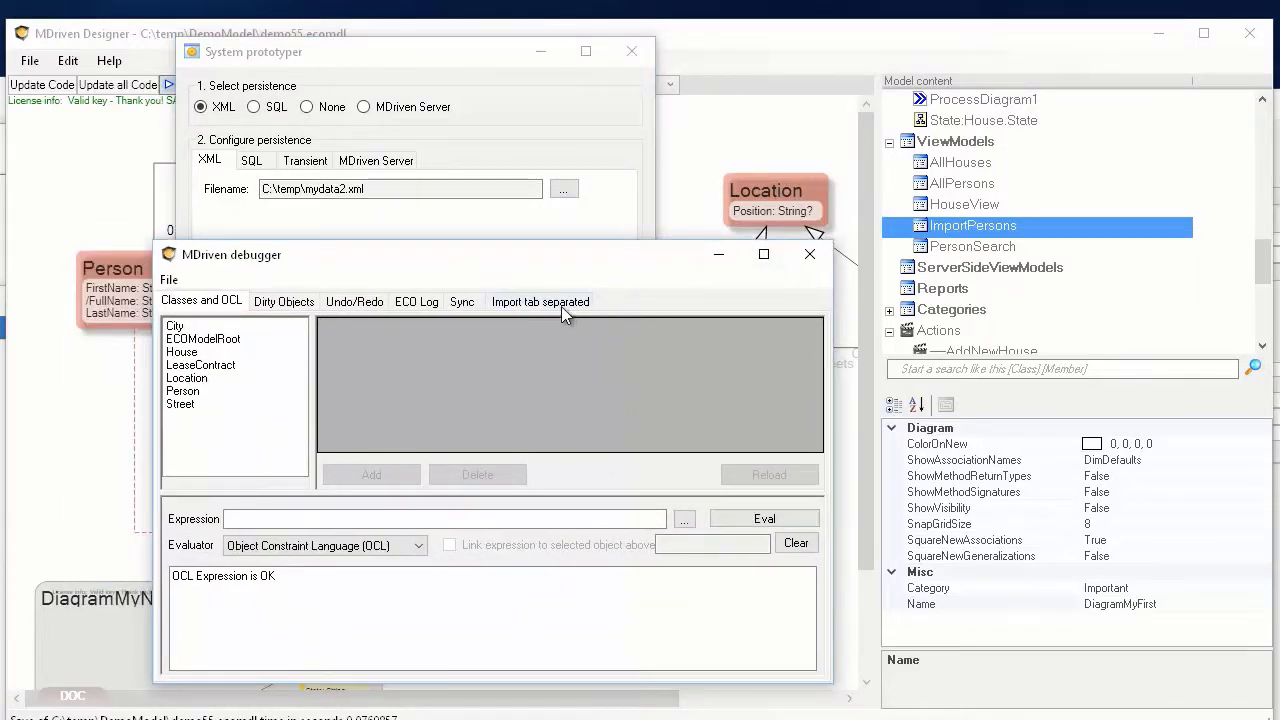
pyautogui.click(561, 303)
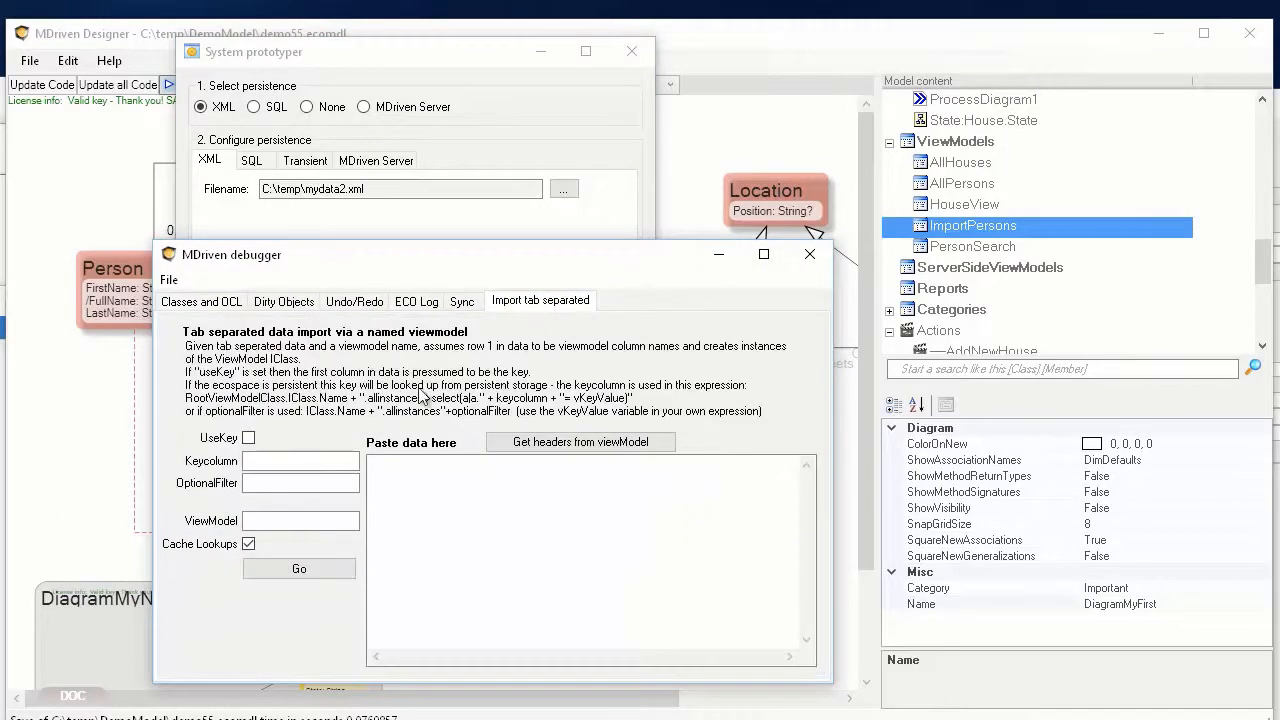
# Set the import's view model to ImportPersons and fetch the column headers from it.
pyautogui.click(288, 529)
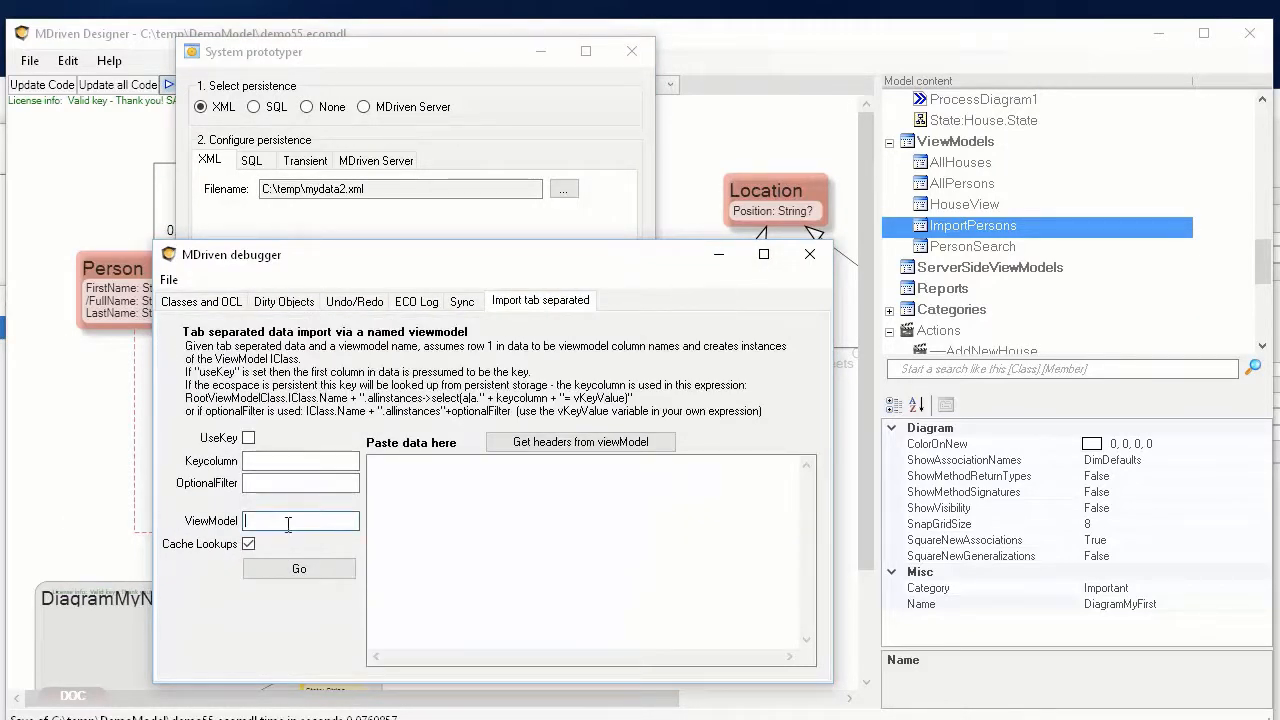
pyautogui.hotkey('ctrl', 'v')
pyautogui.click(560, 442)
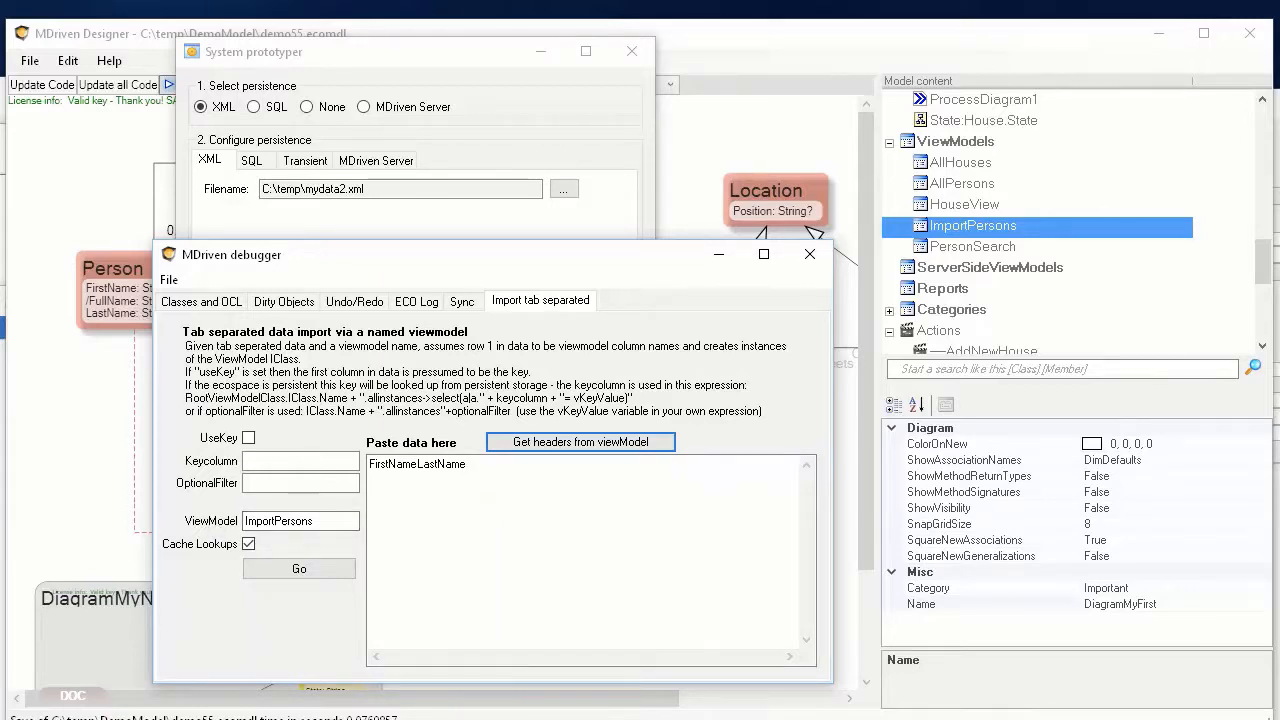
# Switch to the List of Random Names site in the browser and generate 50 full names of both genders.
pyautogui.moveTo(0, 240); pyautogui.dragTo(828, 65)
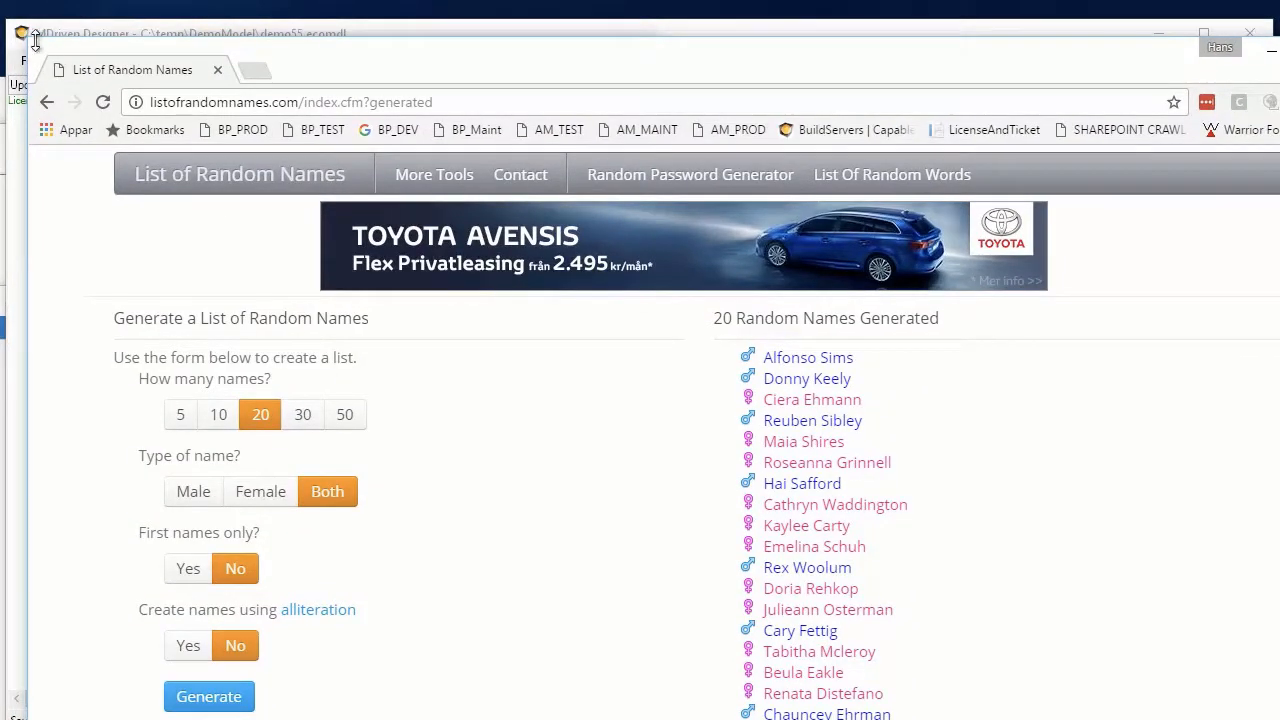
pyautogui.moveTo(24, 34); pyautogui.dragTo(386, 242)
pyautogui.moveTo(661, 262); pyautogui.dragTo(381, 119)
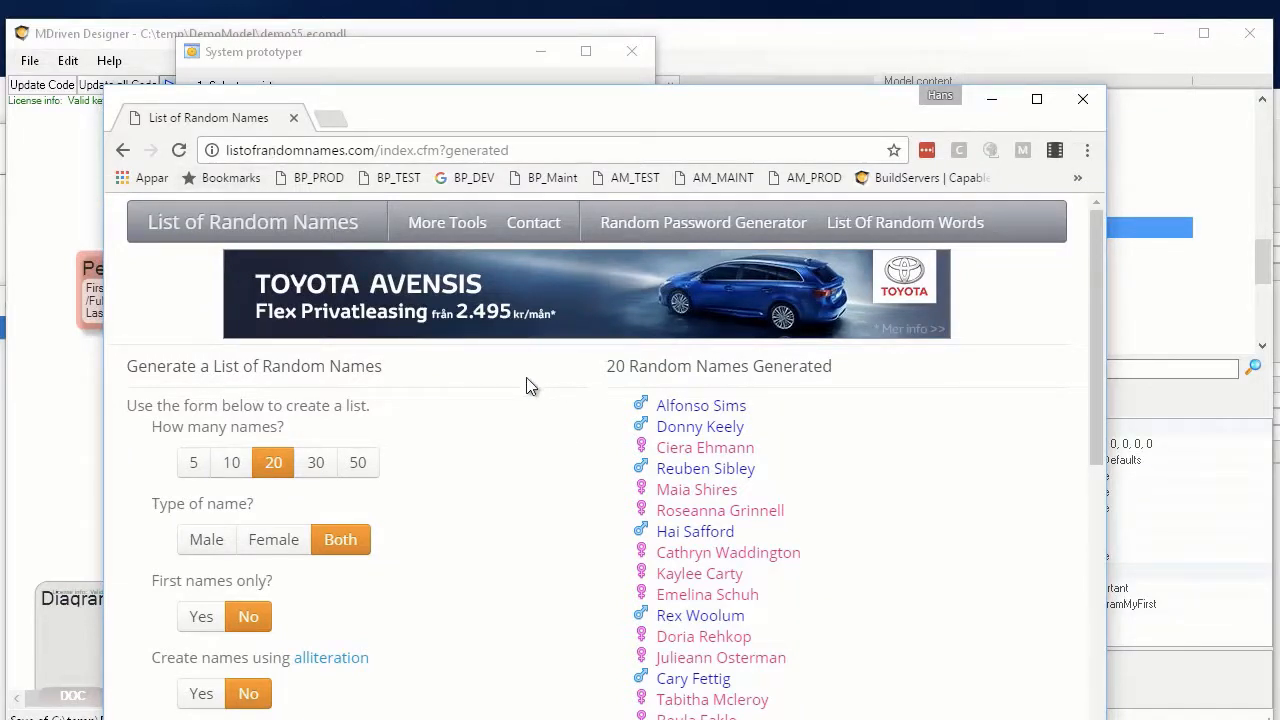
pyautogui.click(359, 468)
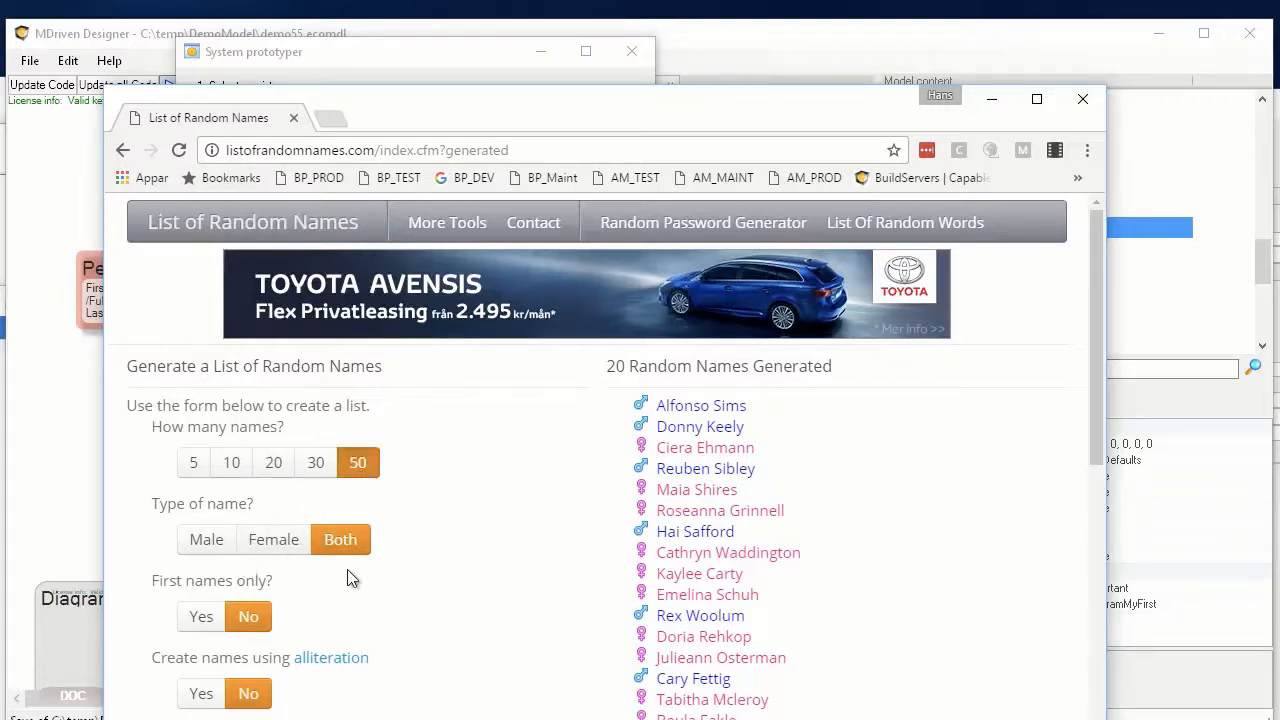
pyautogui.scroll(-1, 347, 578)
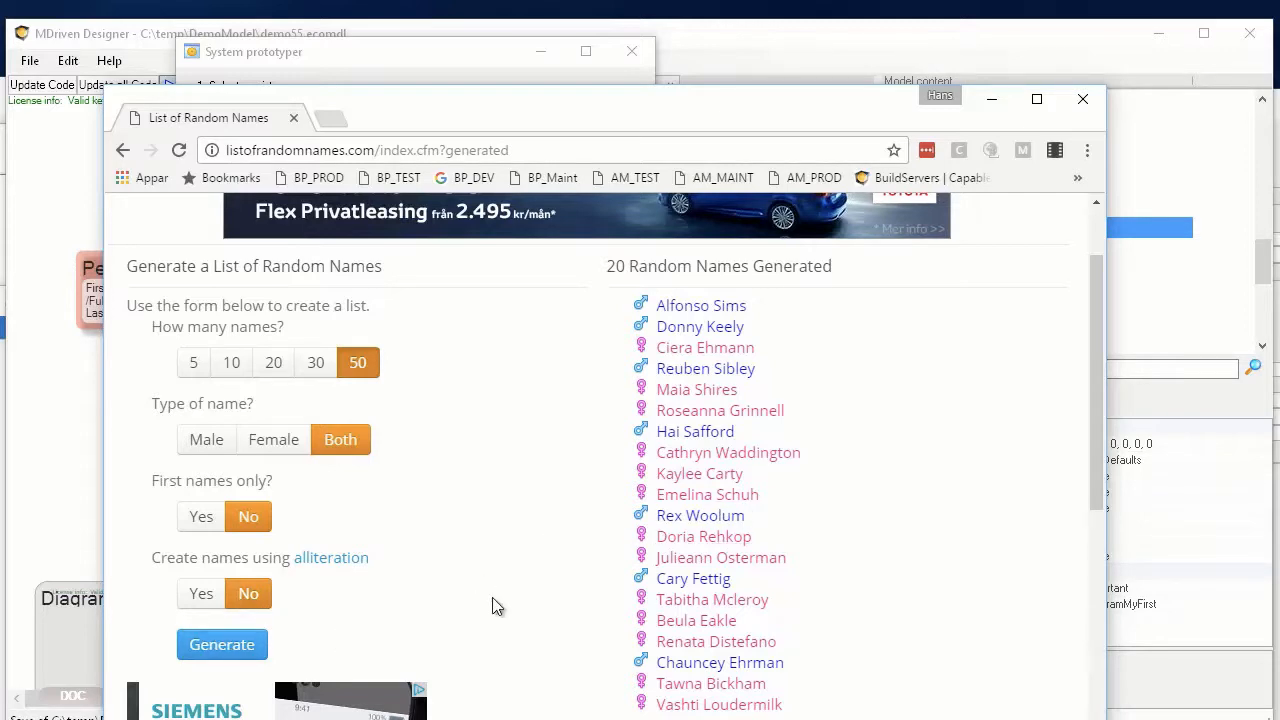
pyautogui.click(243, 655)
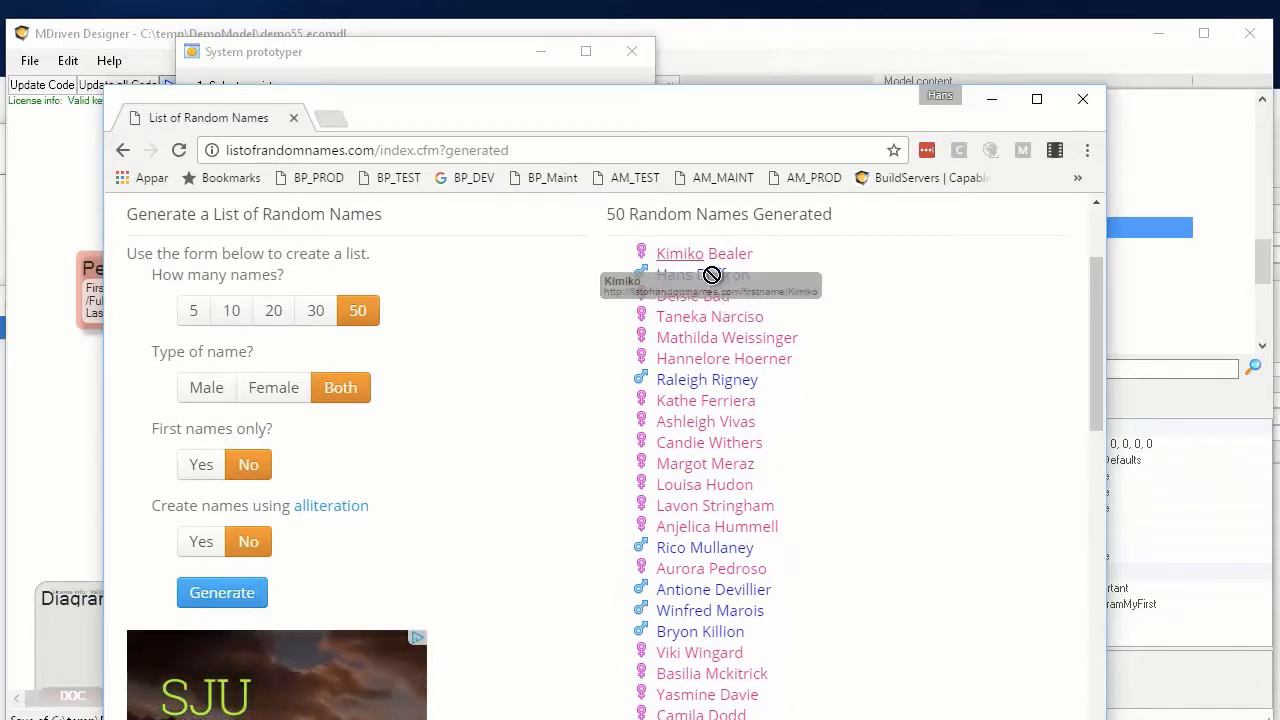
# Export the generated names as a list in a text area and copy the whole list.
pyautogui.moveTo(823, 257); pyautogui.dragTo(760, 280)
pyautogui.click(660, 275)
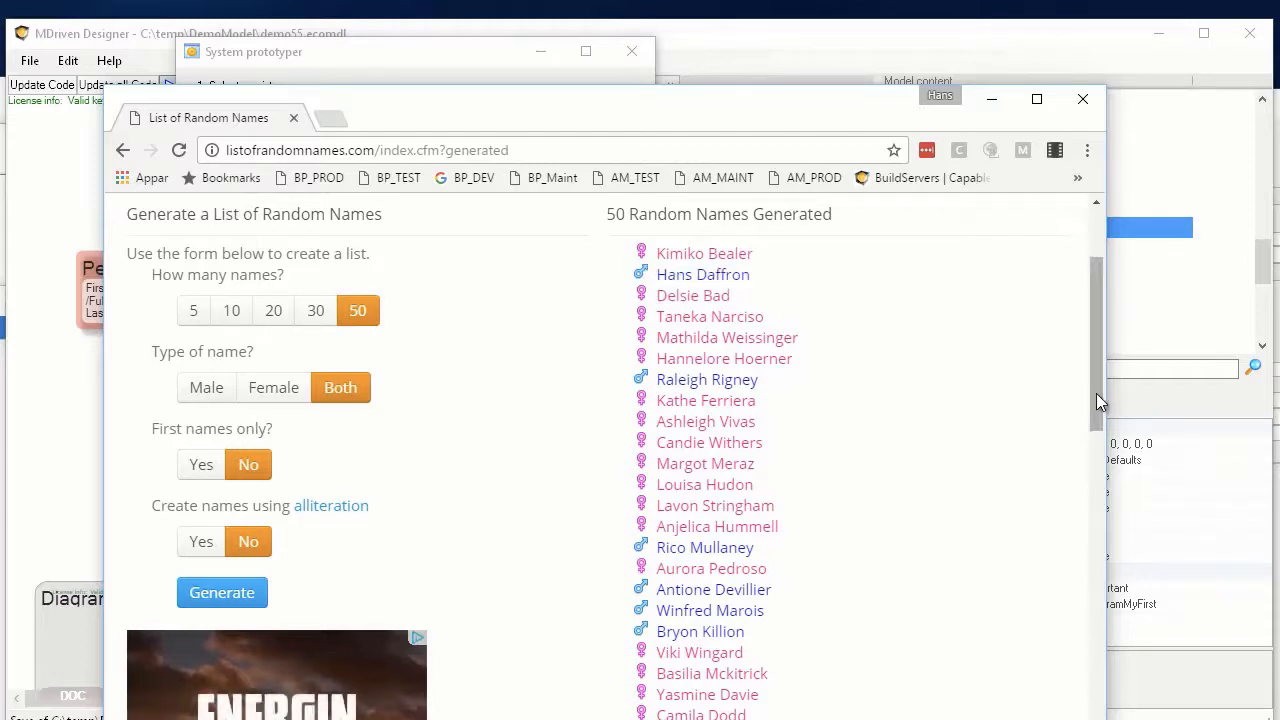
pyautogui.moveTo(1096, 393); pyautogui.dragTo(1037, 628)
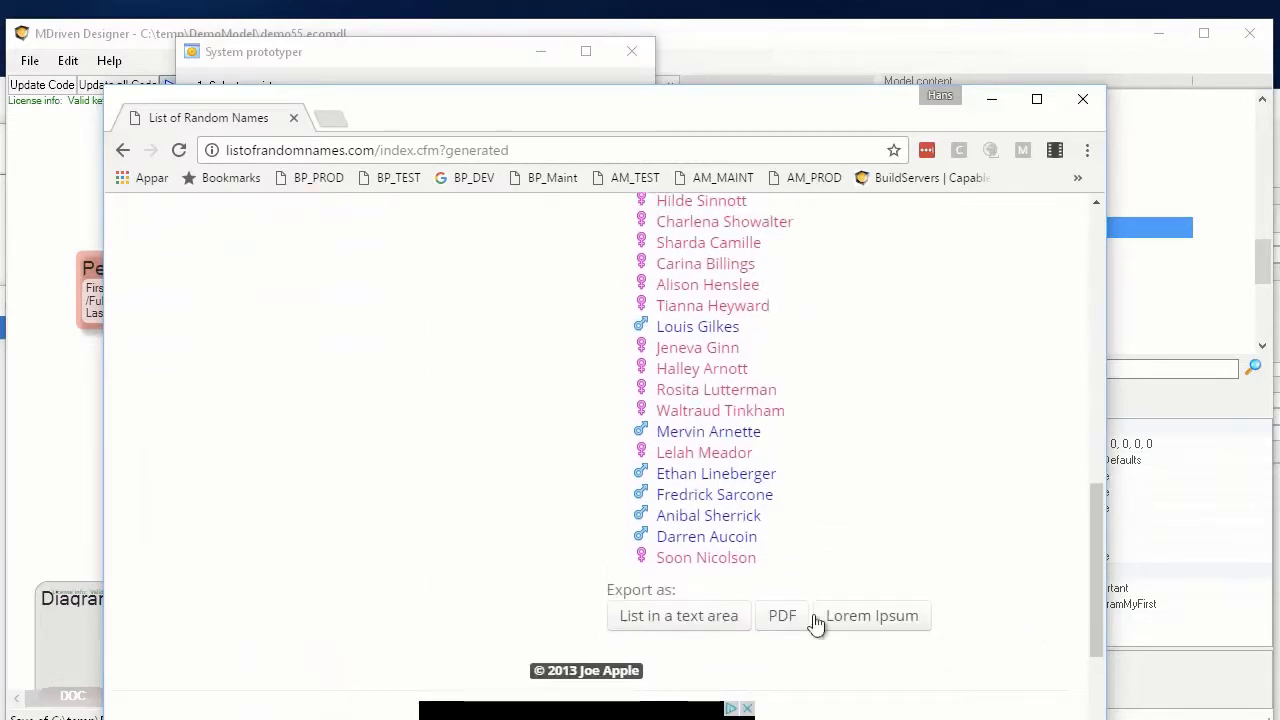
pyautogui.click(704, 624)
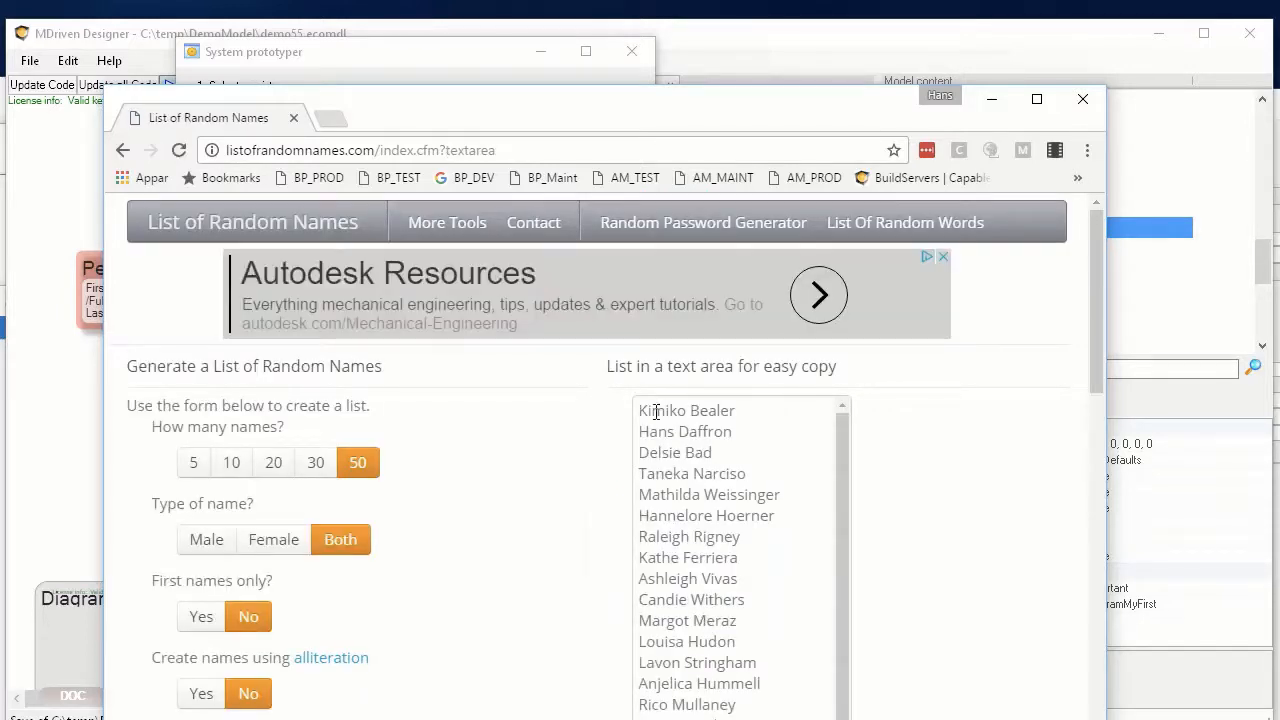
pyautogui.moveTo(640, 410); pyautogui.dragTo(745, 385)
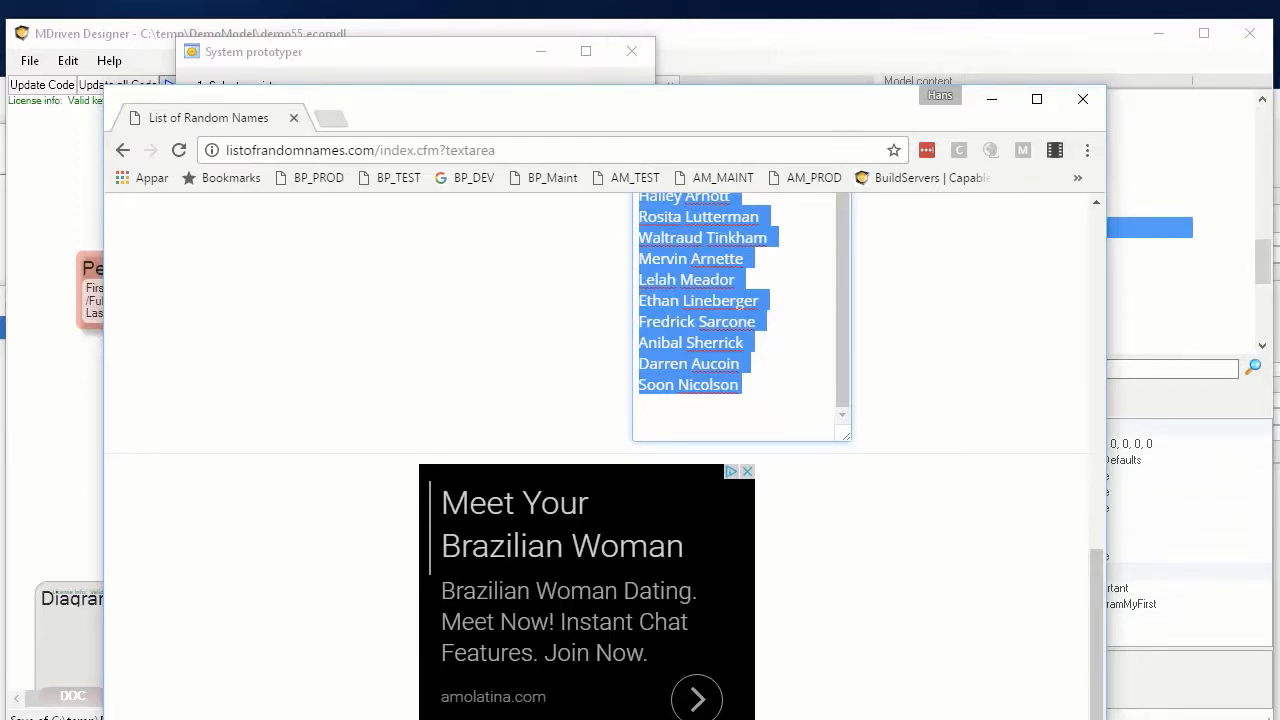
# Switch to an empty Notepad document and paste the copied name list into it.
pyautogui.hotkey('alt', 'Tab')
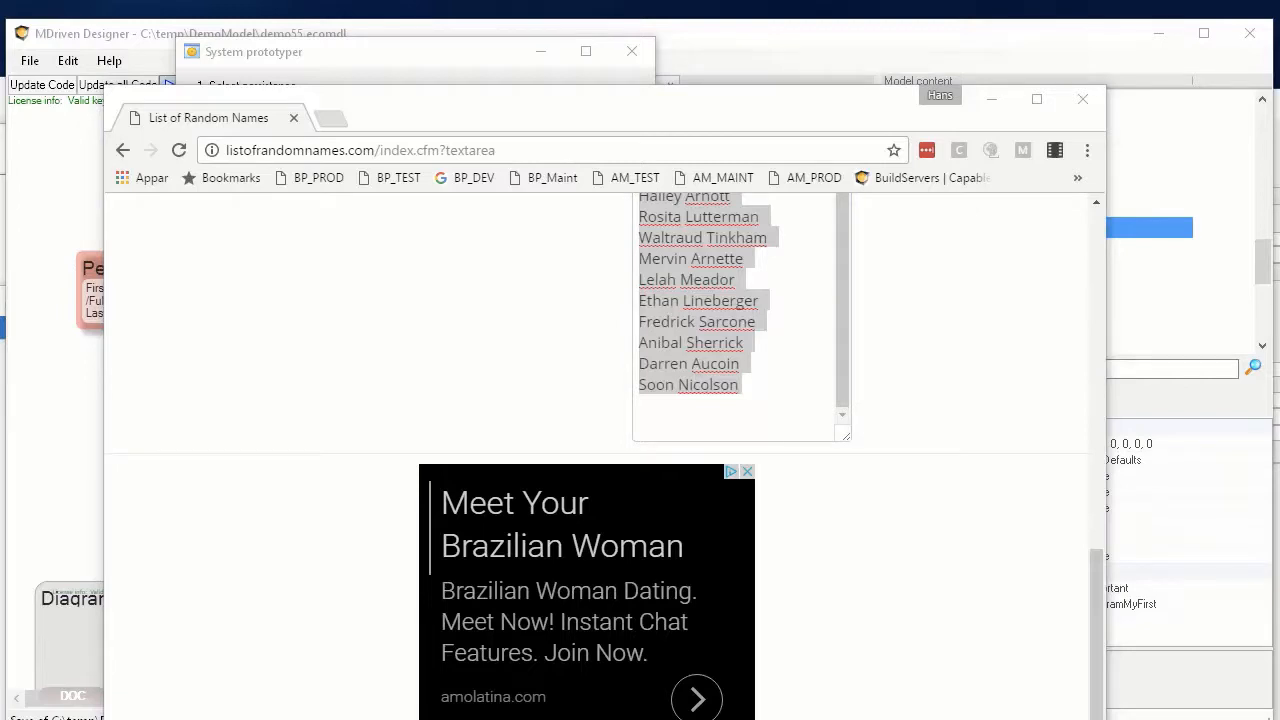
pyautogui.press('Return')
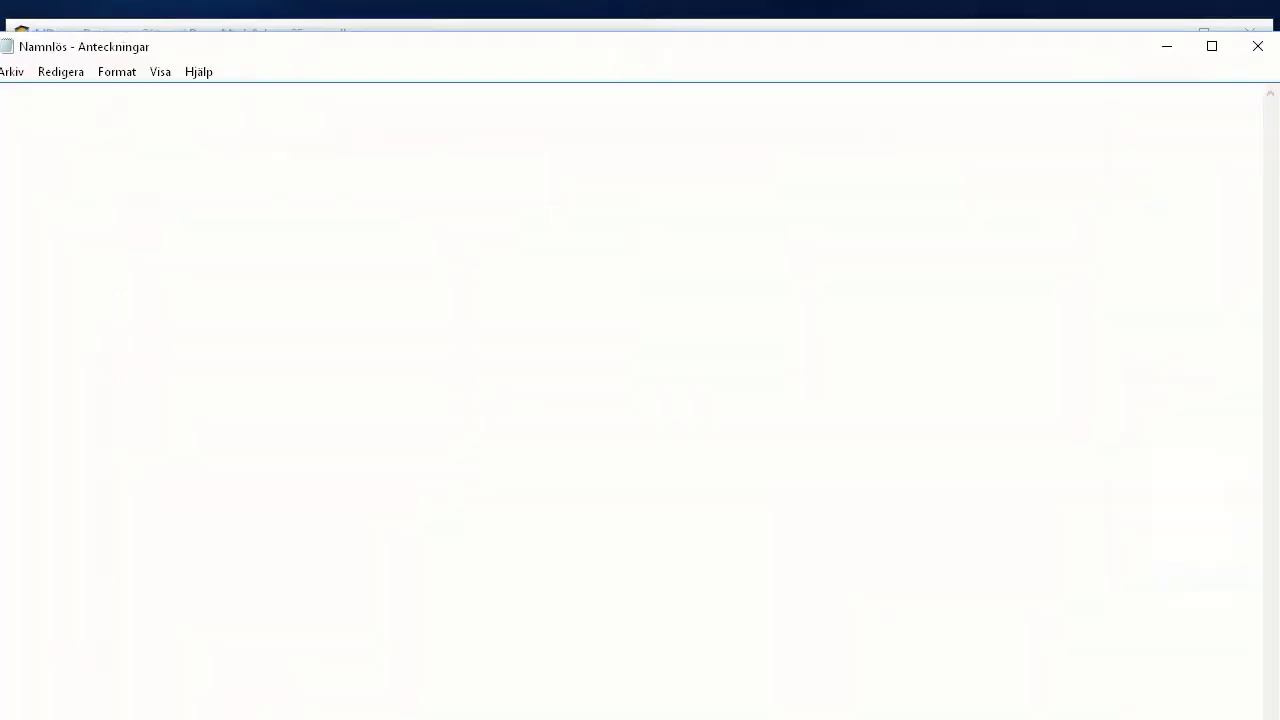
pyautogui.hotkey('ctrl', 'v')
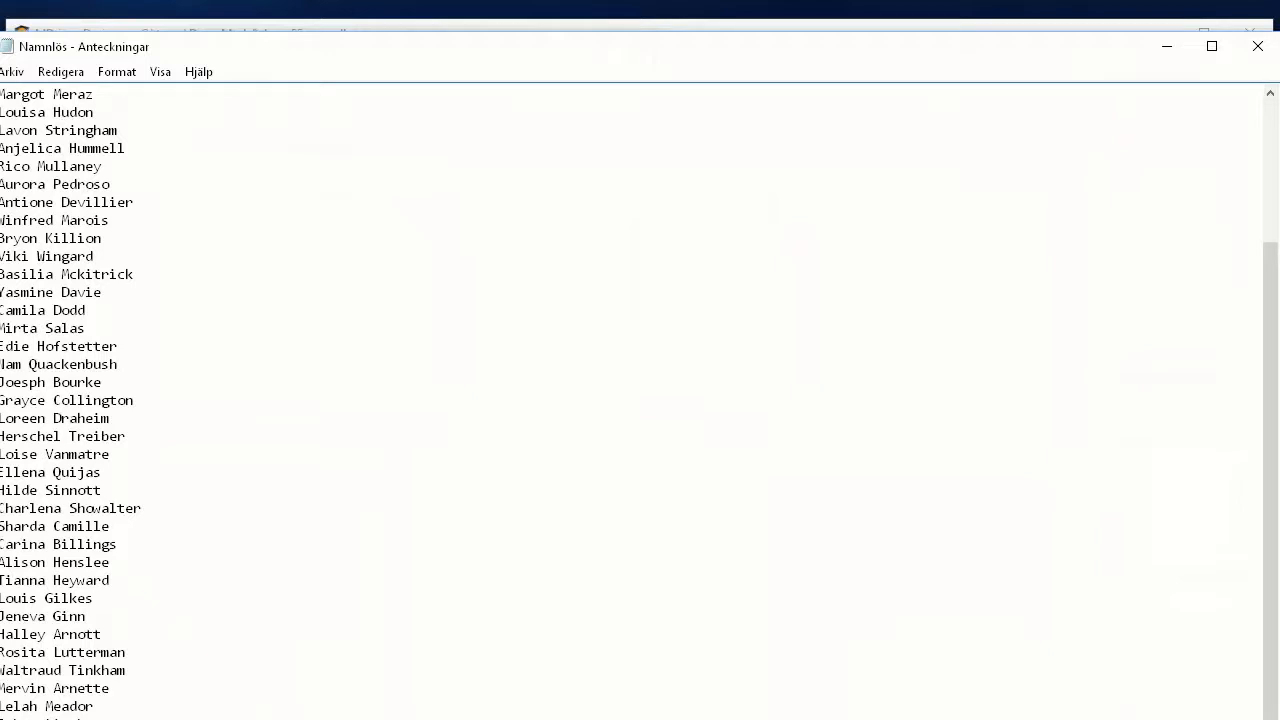
# Replace the space between first and last name in one row with a tab, and copy that tab character.
pyautogui.click(38, 113)
pyautogui.hotkey('shift', 'Left')
pyautogui.press('Tab')
pyautogui.hotkey('shift', 'Left')
# Replace every space in the name list with a tab character using Notepad's replace-all function, and close the replace dialog.
pyautogui.click(60, 72)
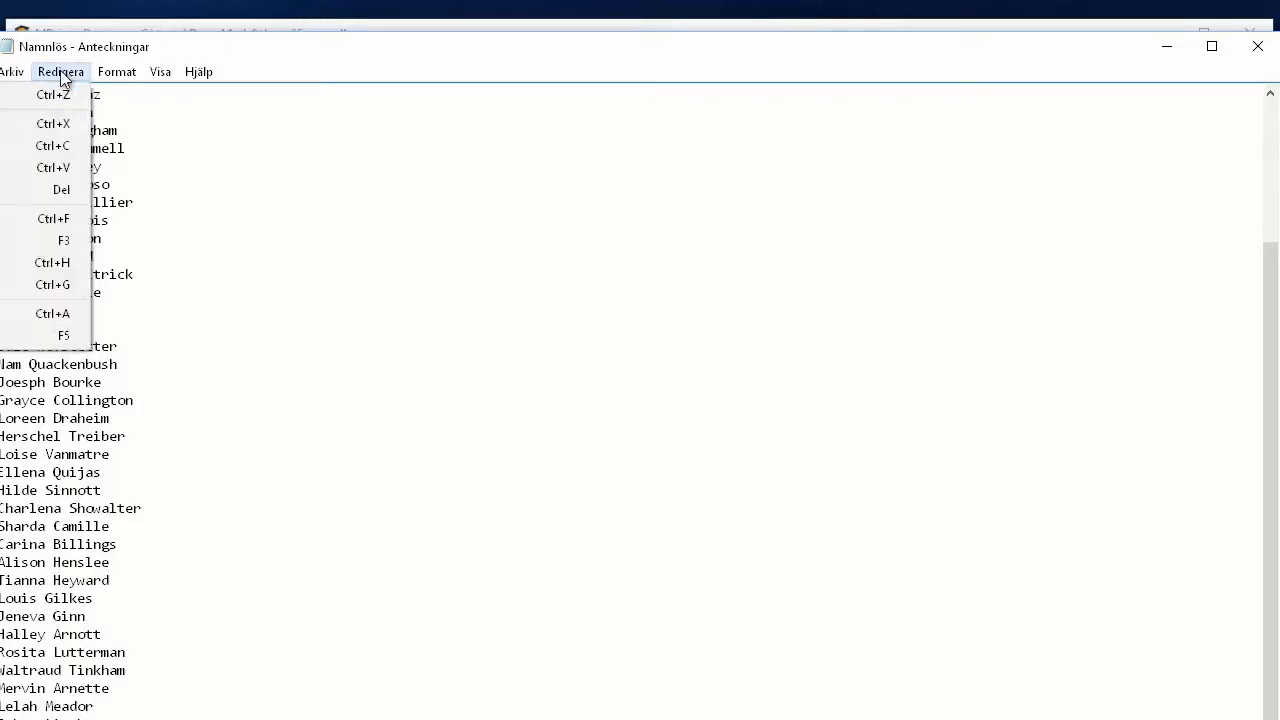
pyautogui.moveTo(122, 76)
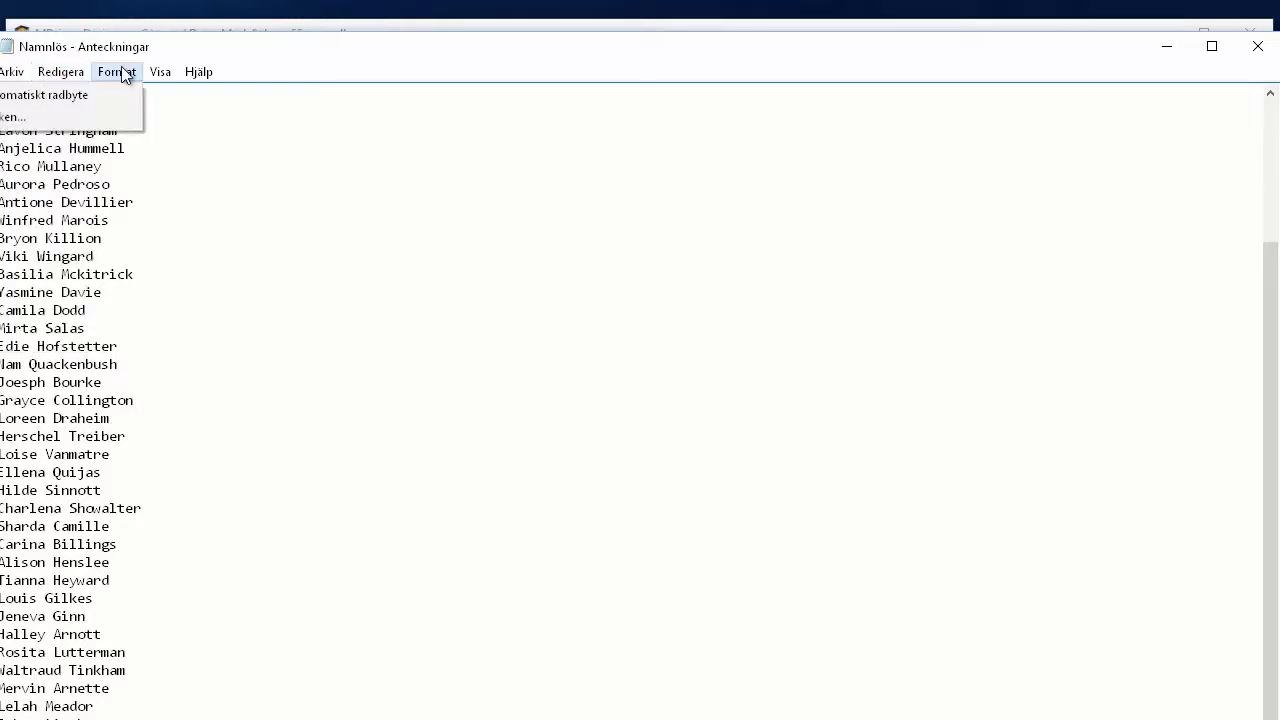
pyautogui.moveTo(236, 52); pyautogui.dragTo(373, 57)
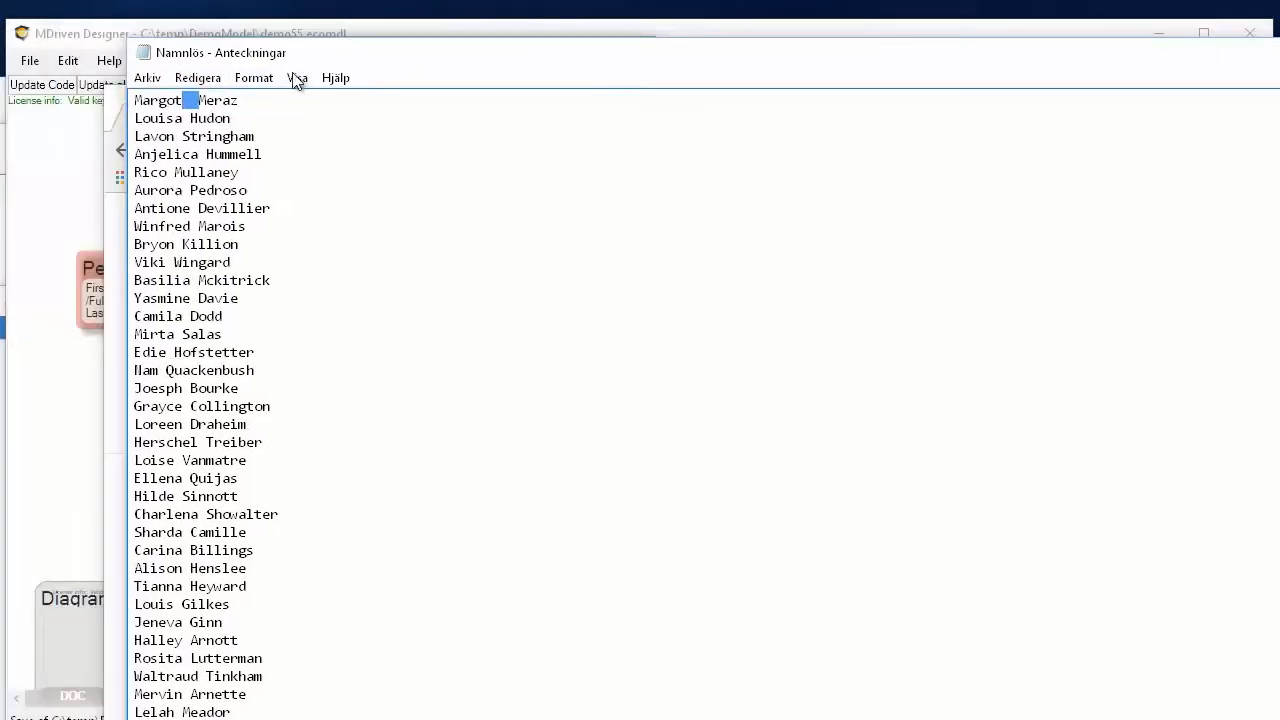
pyautogui.click(155, 78)
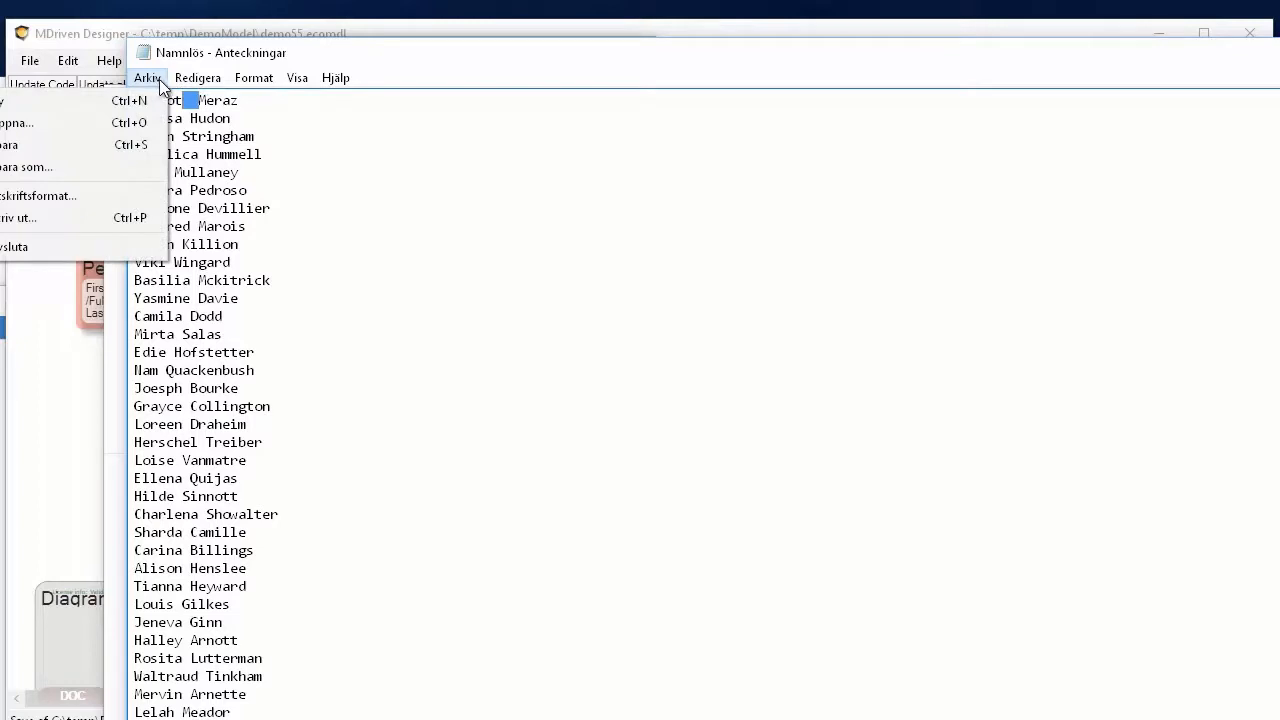
pyautogui.moveTo(188, 88)
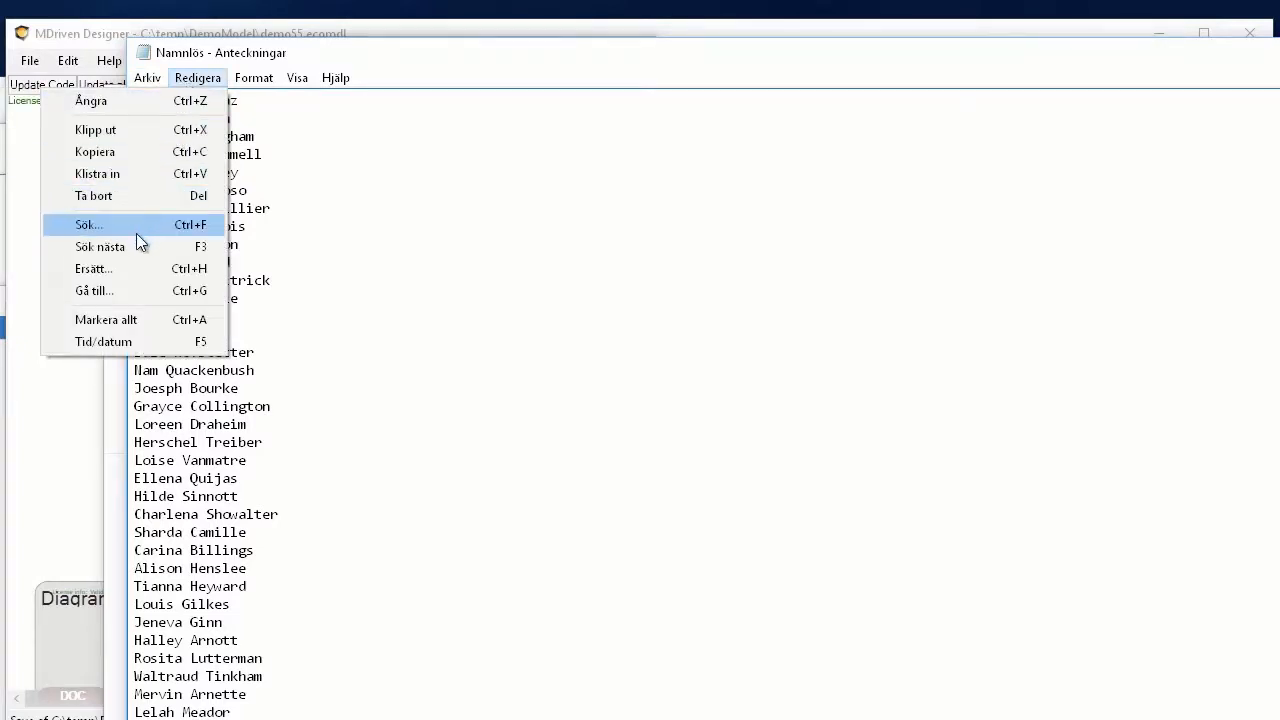
pyautogui.click(119, 269)
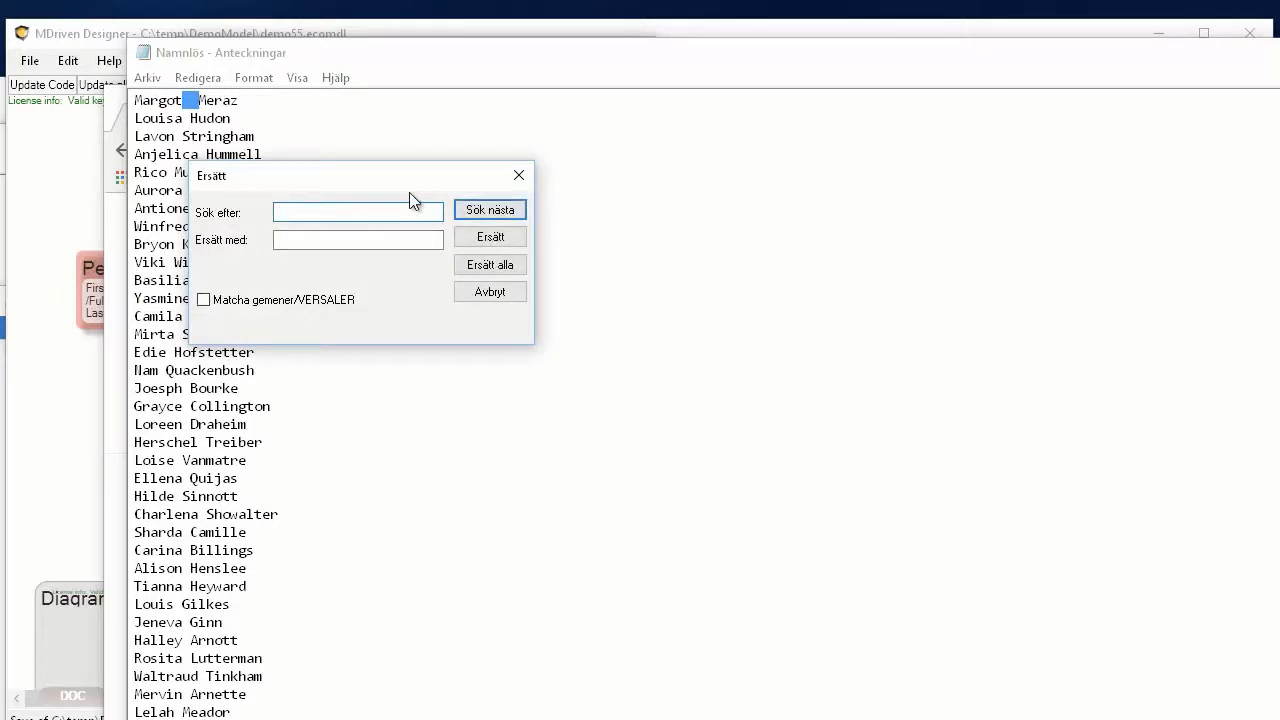
pyautogui.press('Tab')
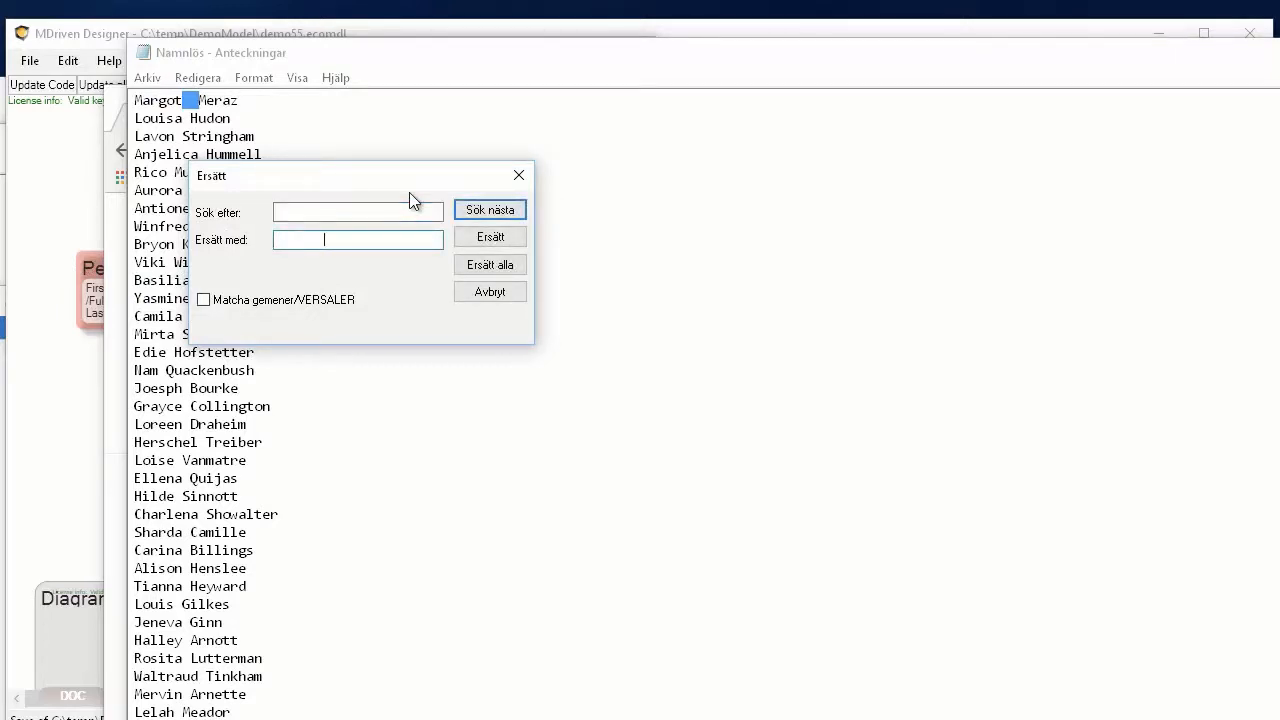
pyautogui.click(512, 265)
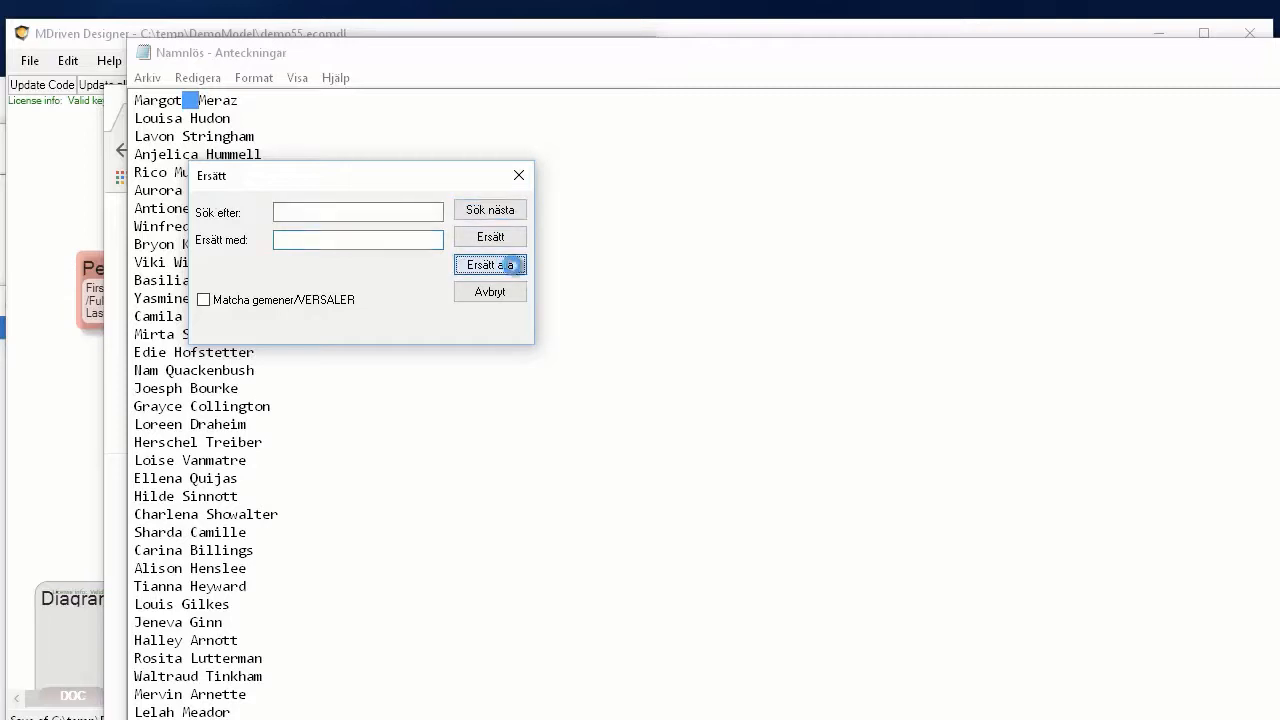
pyautogui.click(519, 175)
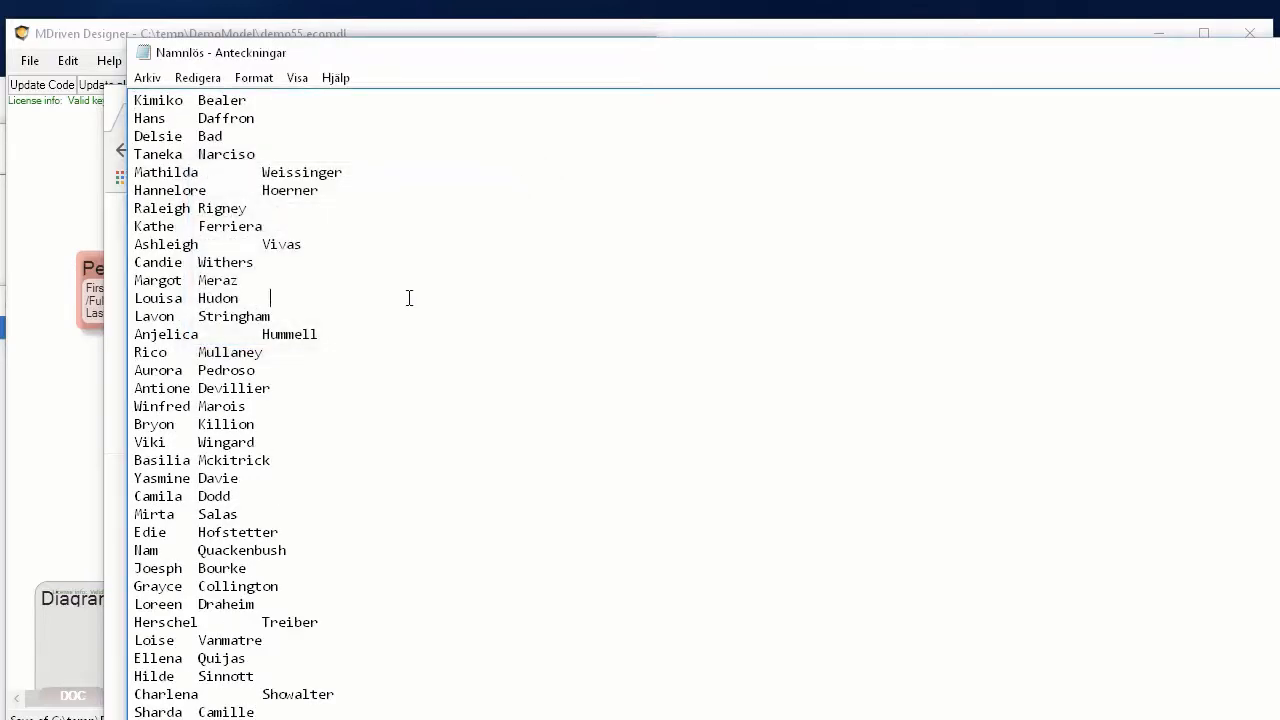
# Copy all the tab-separated names into the MDriven debugger's import data below the FirstName and LastName headers, and run the import.
pyautogui.hotkey('ctrl', 'a')
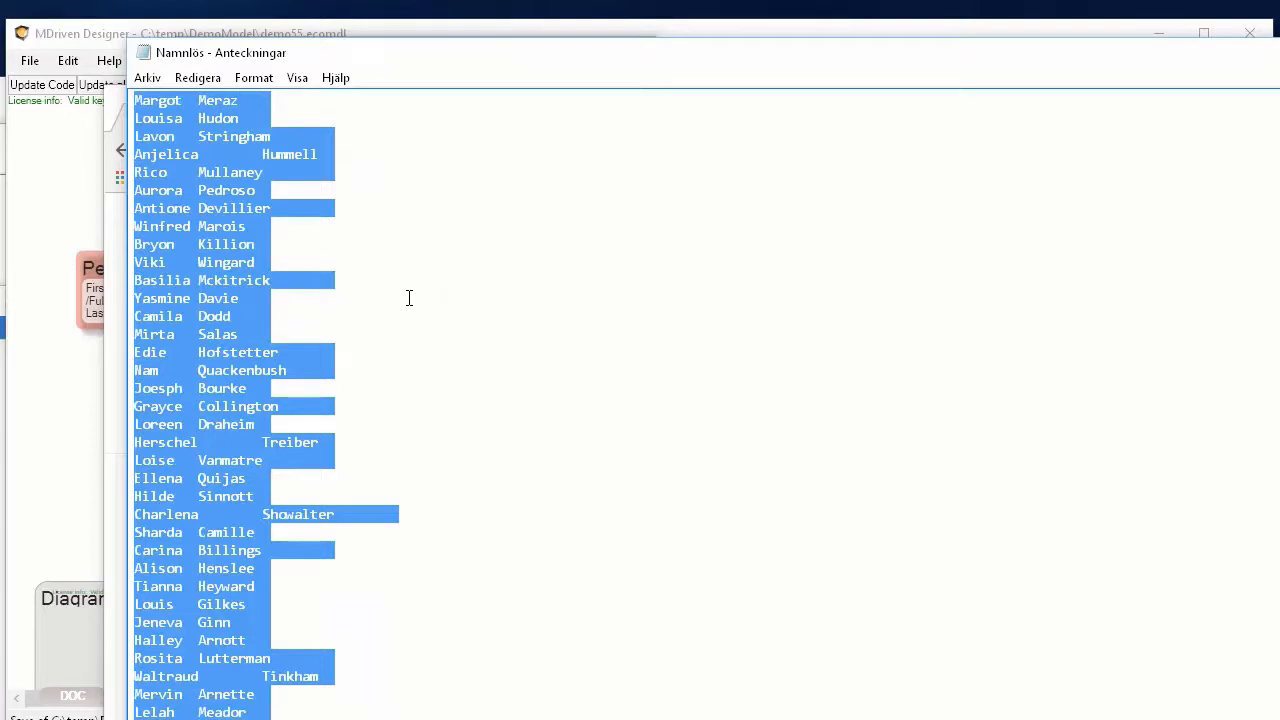
pyautogui.hotkey('alt', 'Tab')
pyautogui.hotkey('alt', 'Tab')
pyautogui.hotkey('alt', 'shift', 'Tab')
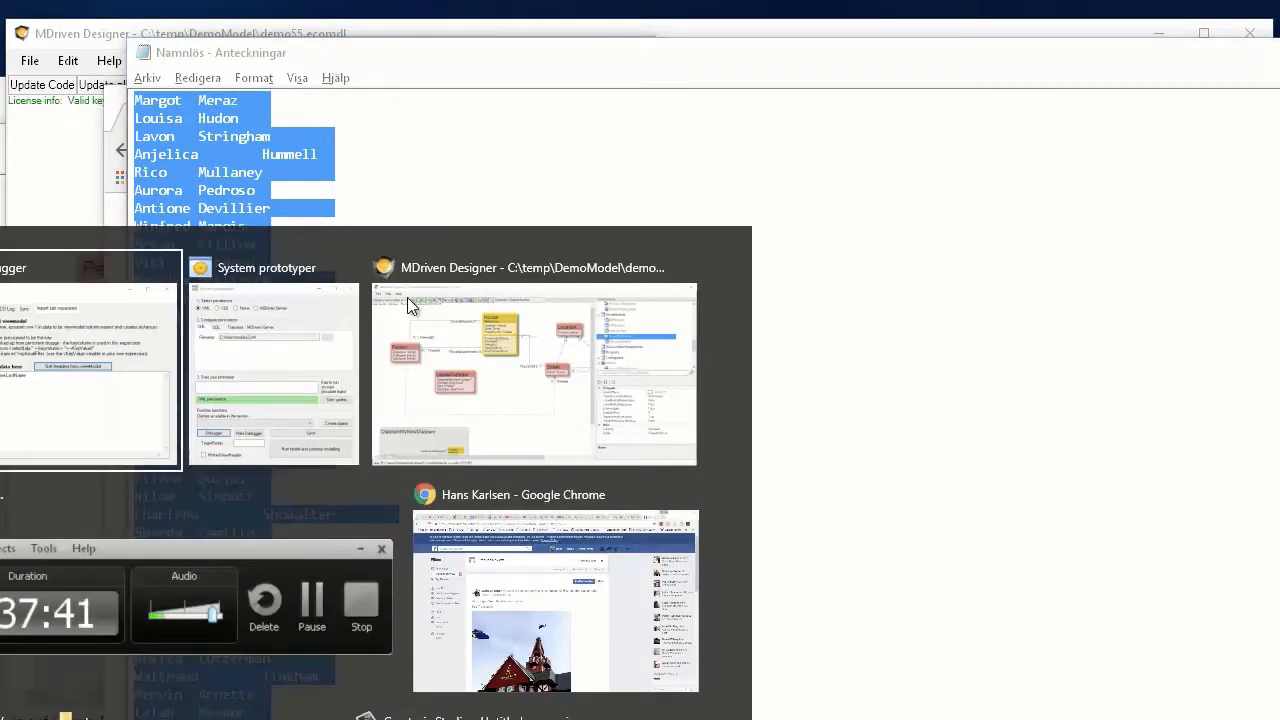
pyautogui.click(528, 500)
pyautogui.hotkey('ctrl', 'v')
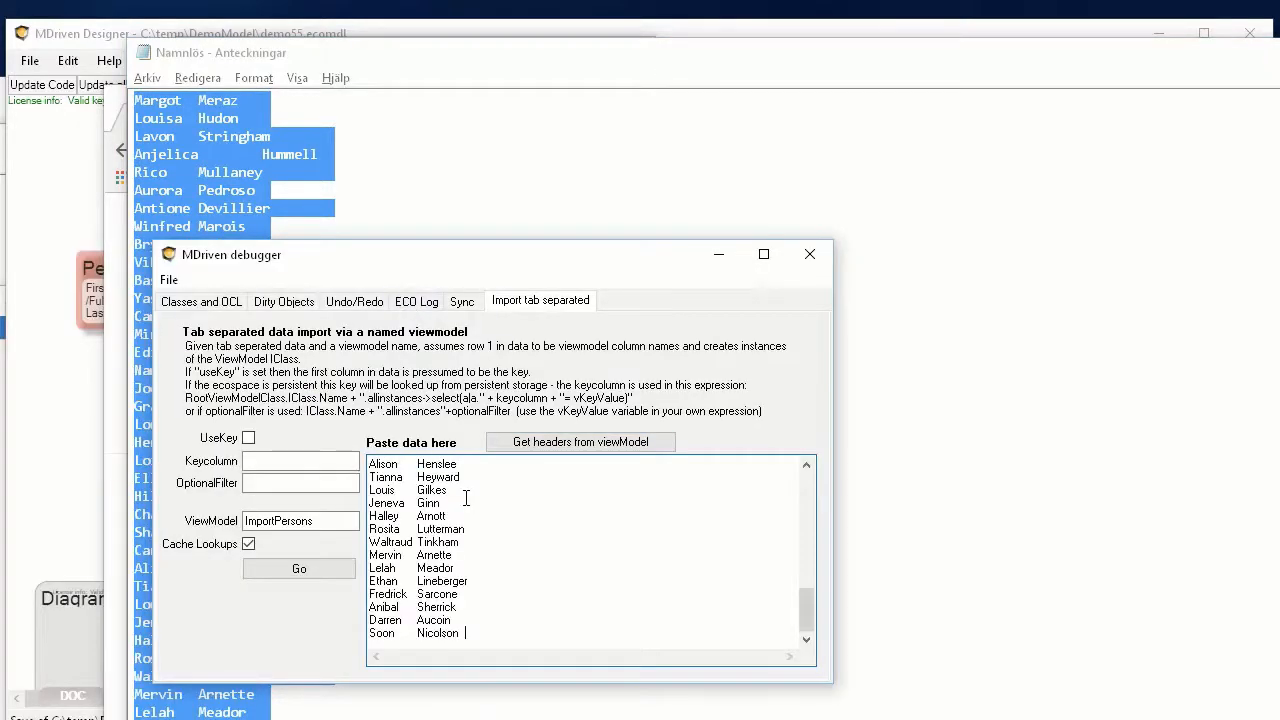
pyautogui.moveTo(808, 610); pyautogui.dragTo(806, 480)
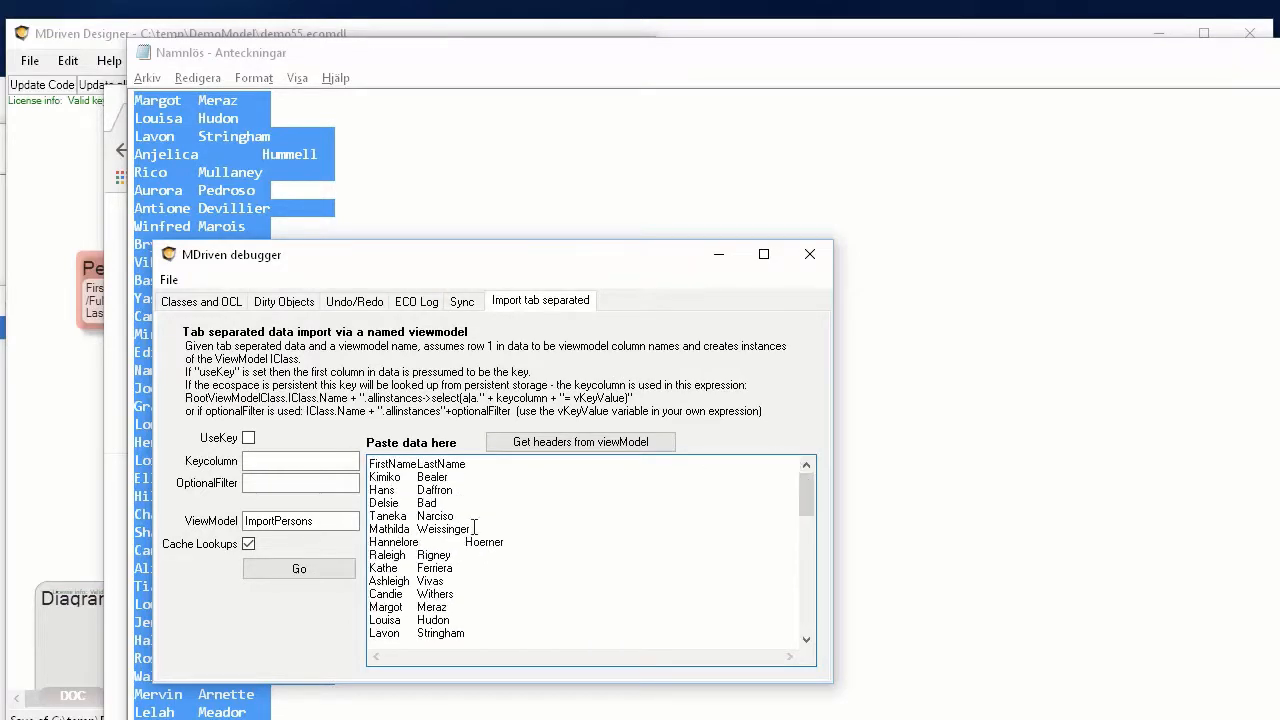
pyautogui.click(282, 569)
# Show the debugger's dirty objects and add all the new Person objects to the selected objects.
pyautogui.click(285, 301)
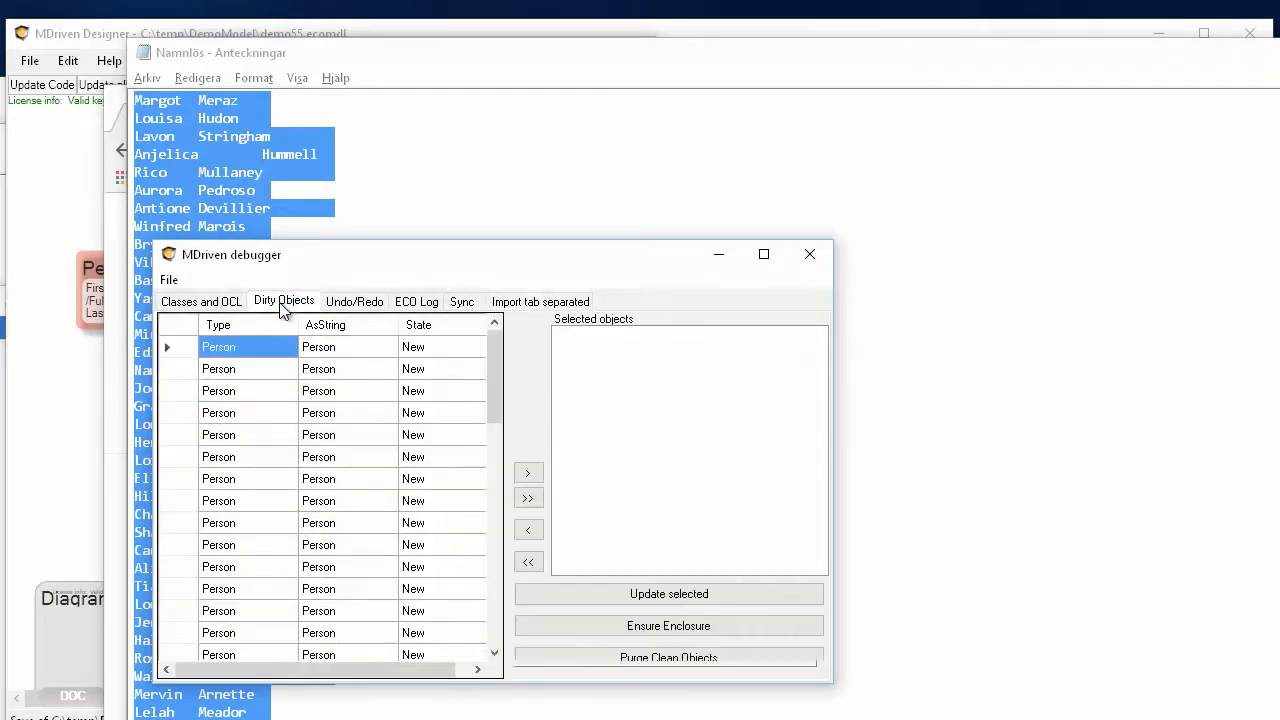
pyautogui.moveTo(497, 400); pyautogui.dragTo(522, 467)
pyautogui.click(535, 498)
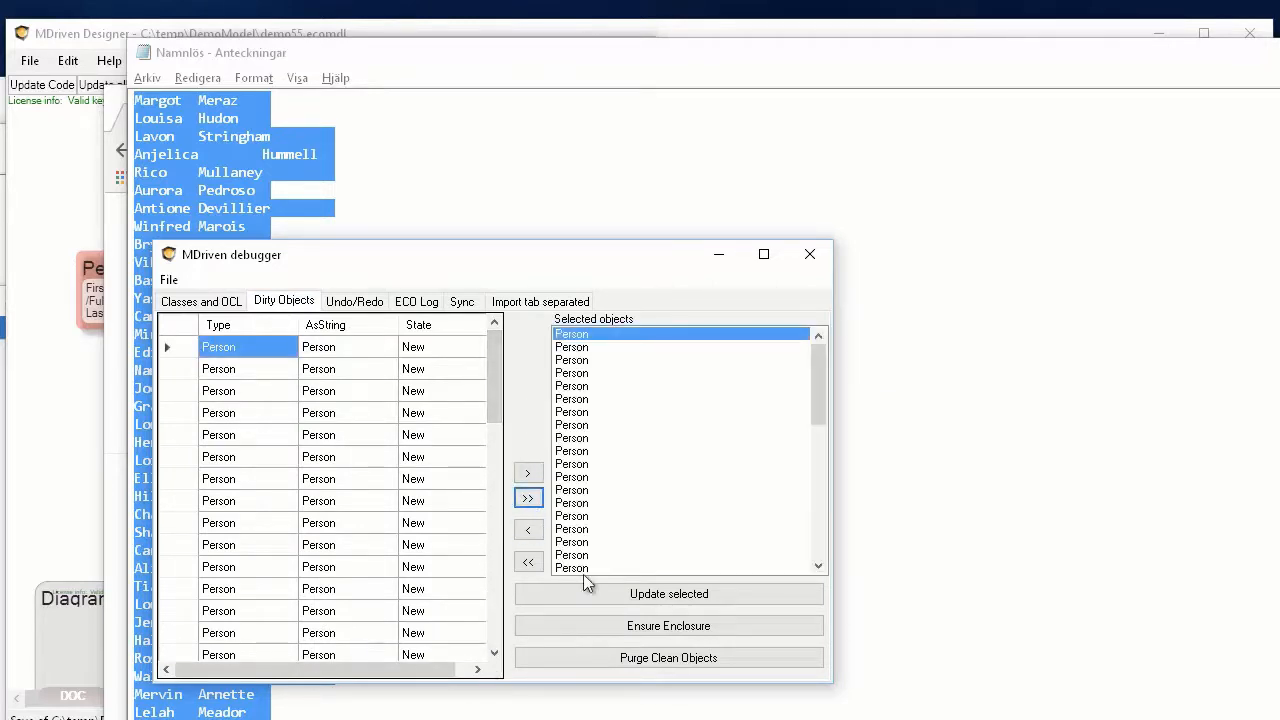
# Update the database with all the selected Person objects, and close the debugger and the system prototyper.
pyautogui.click(631, 598)
pyautogui.click(814, 258)
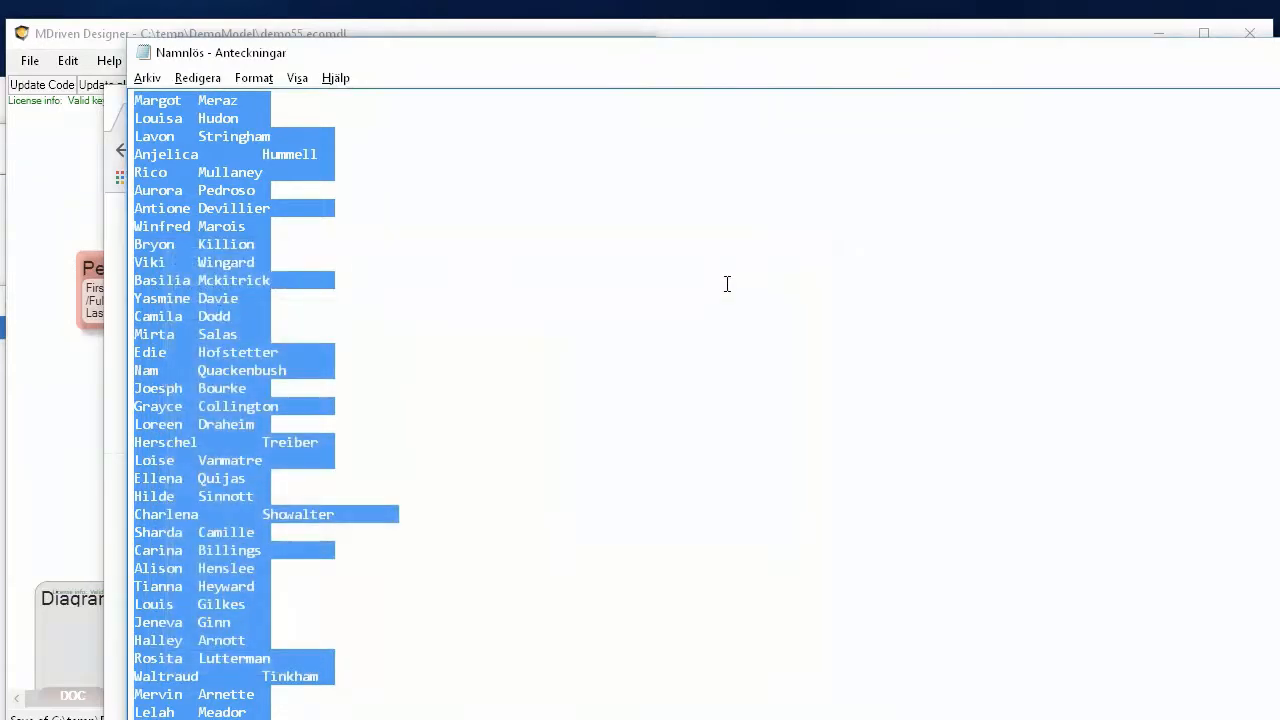
pyautogui.hotkey('alt', 'Tab')
pyautogui.hotkey('alt', 'Tab')
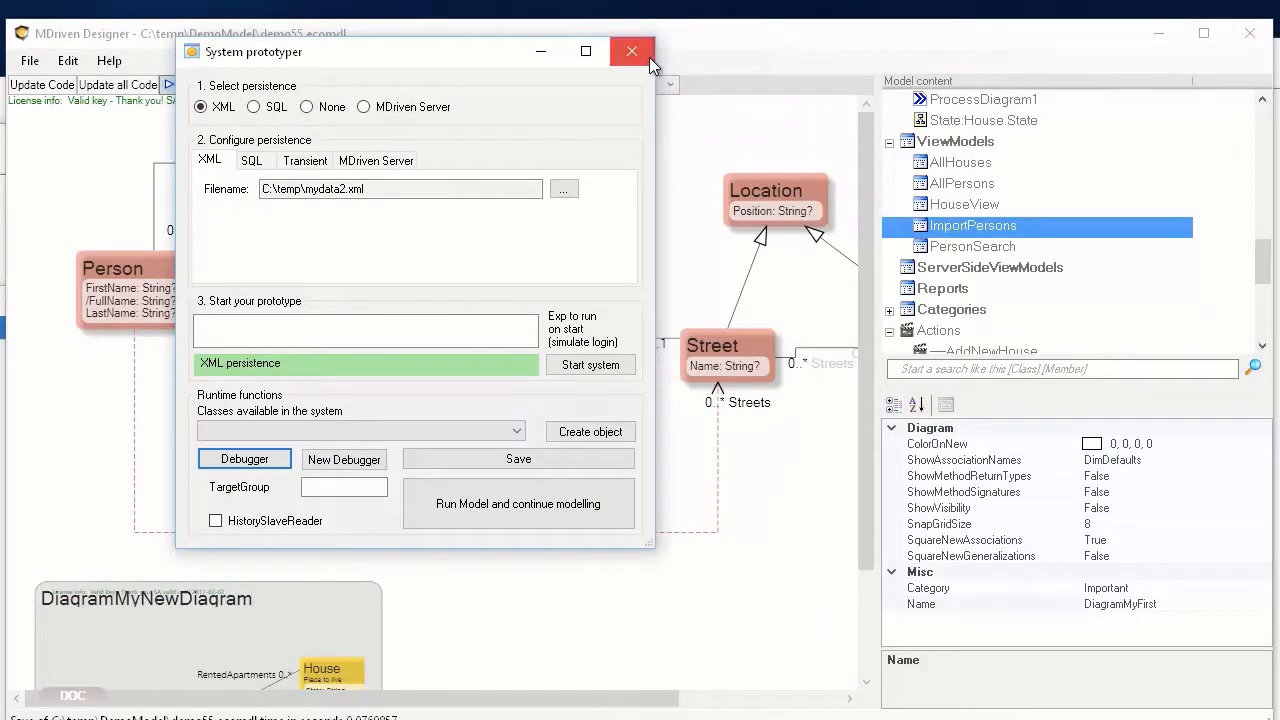
pyautogui.click(645, 54)
# Switch to the running WECPOF prototype, refresh its model, and list all persons in the person search with a wider First Name column.
pyautogui.hotkey('alt', 'Tab')
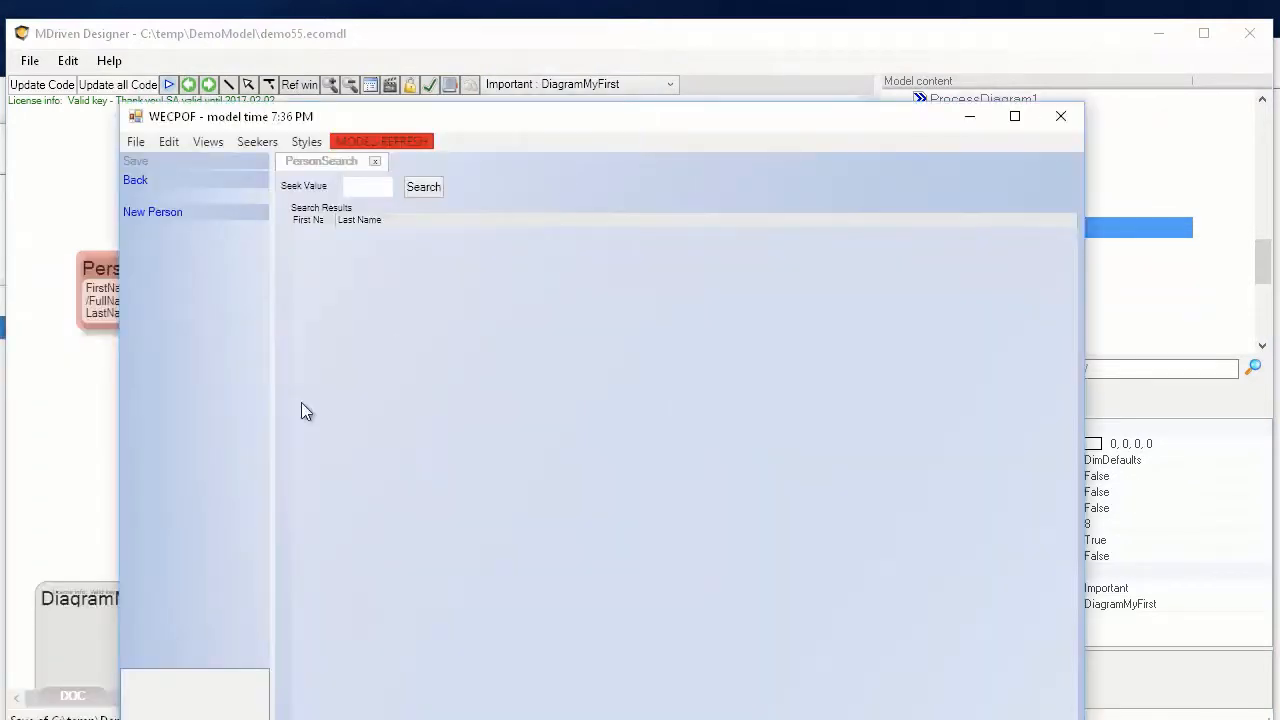
pyautogui.click(391, 142)
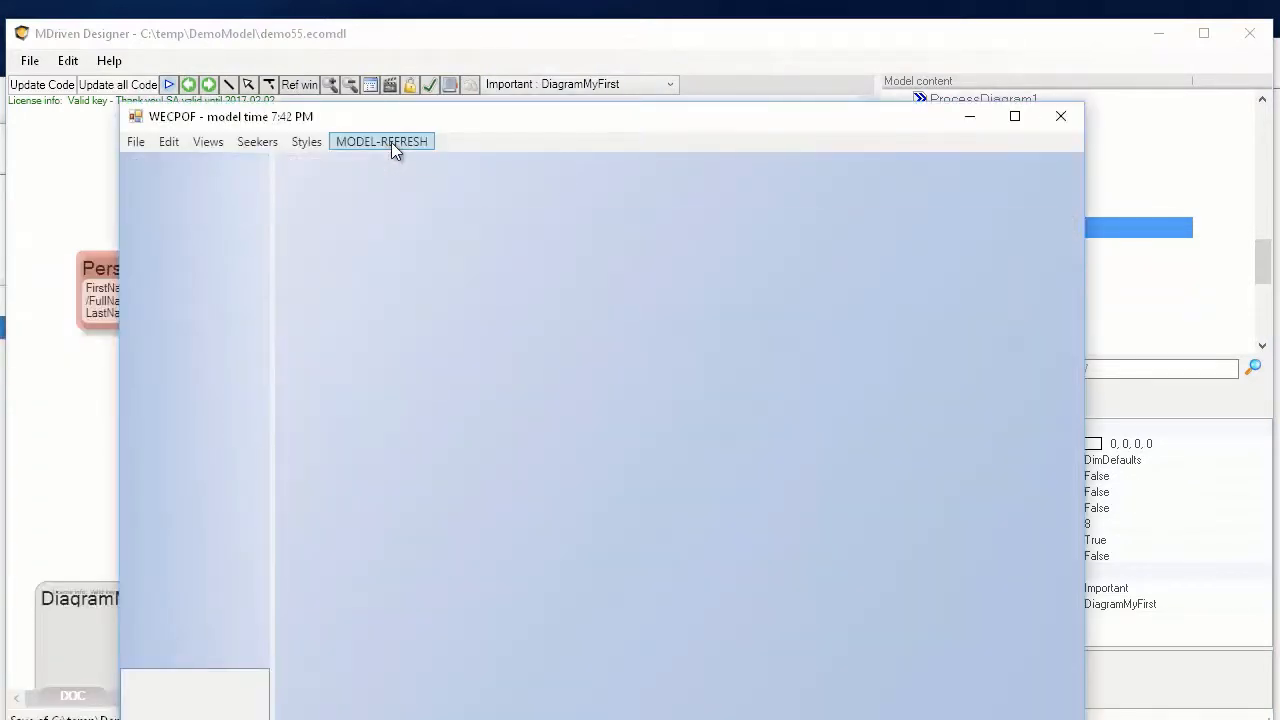
pyautogui.click(250, 143)
pyautogui.click(236, 170)
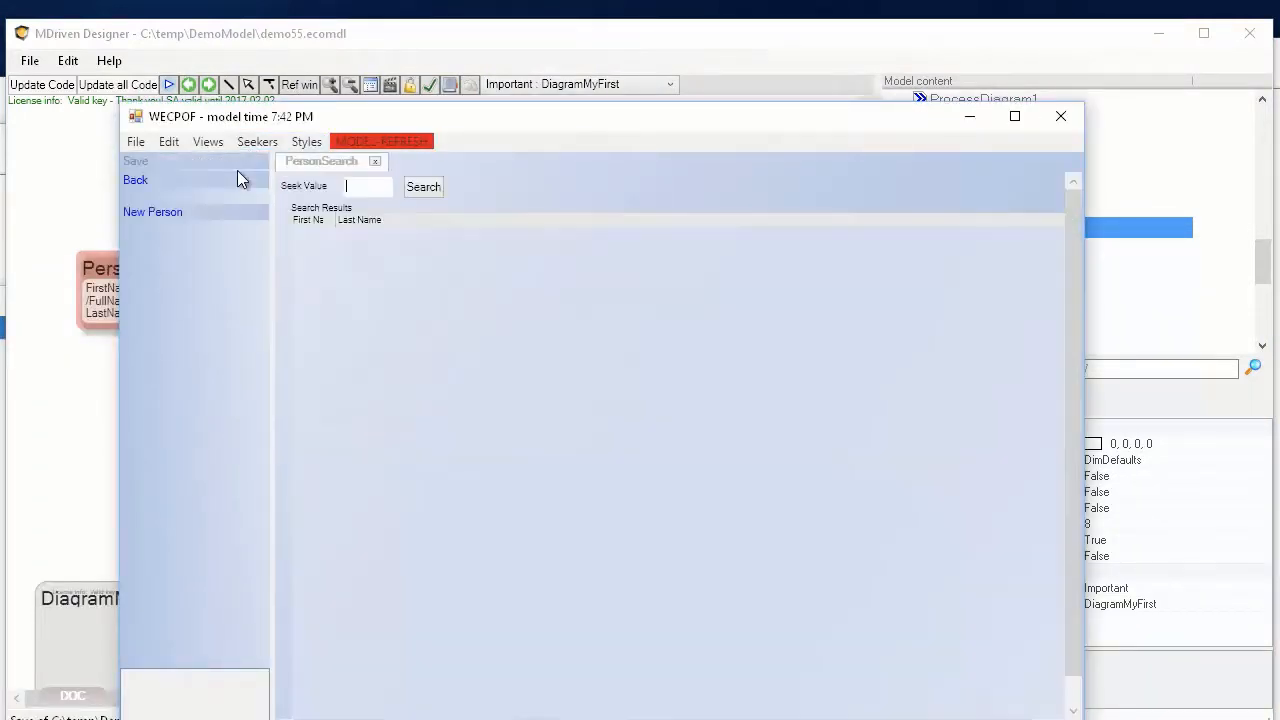
pyautogui.click(429, 190)
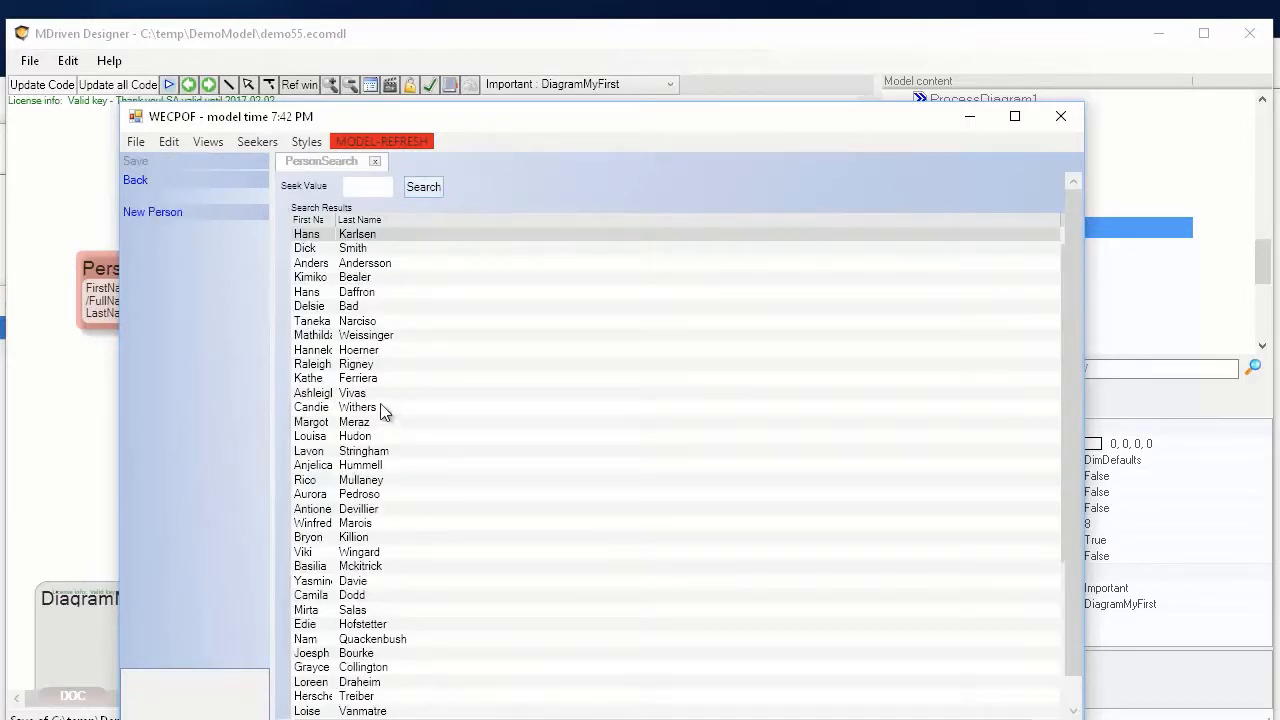
pyautogui.moveTo(336, 219); pyautogui.dragTo(384, 219)
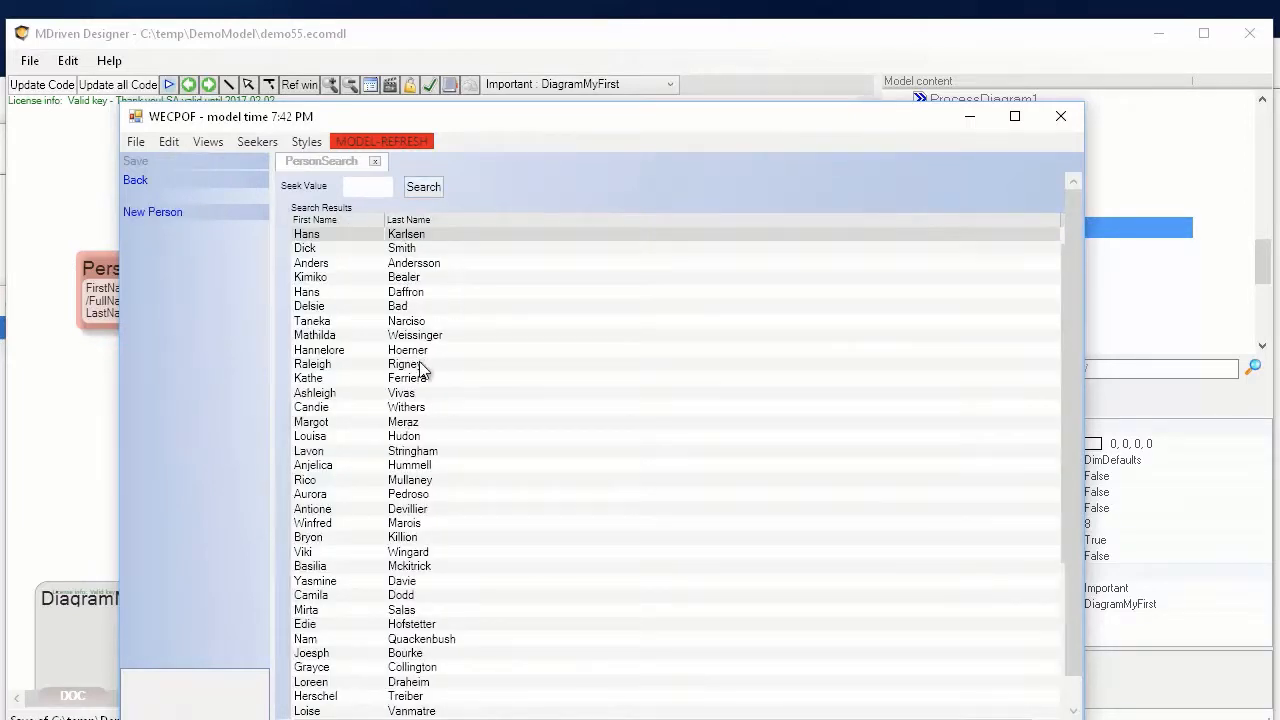
pyautogui.scroll(-6, 421, 370)
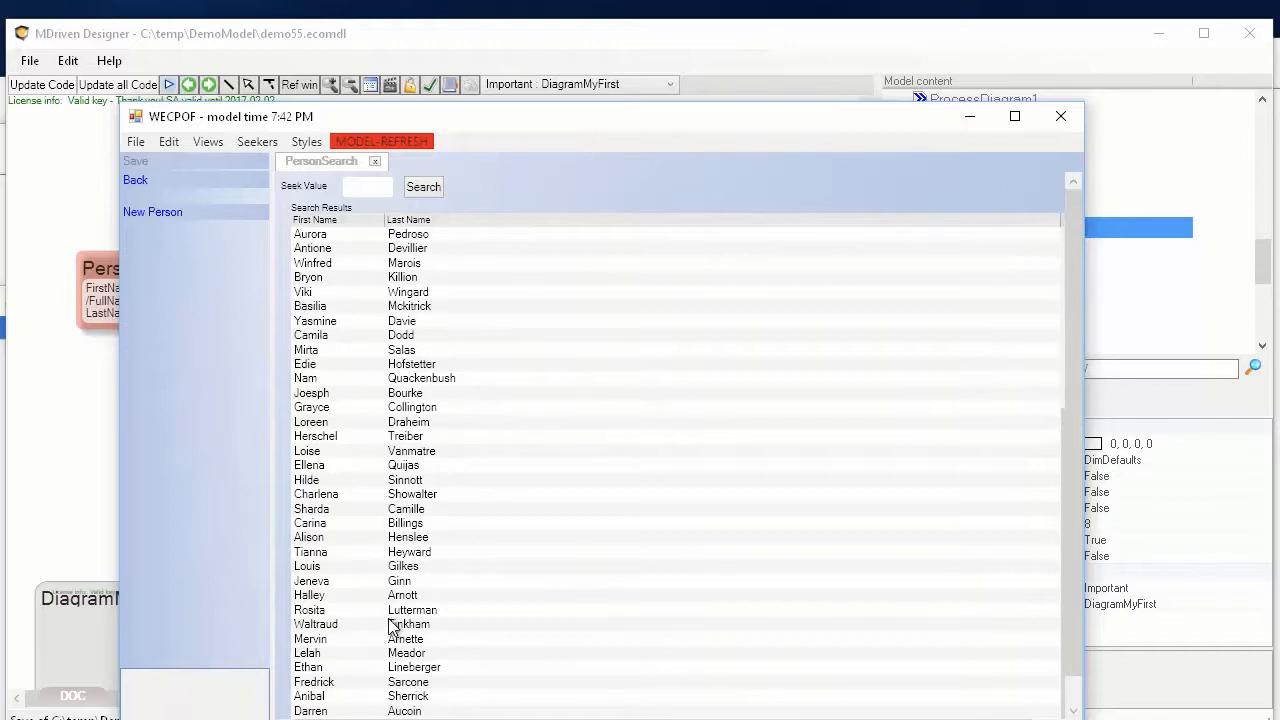
pyautogui.scroll(4, 428, 494)
# Search the persons for the seek value T.
pyautogui.click(366, 188)
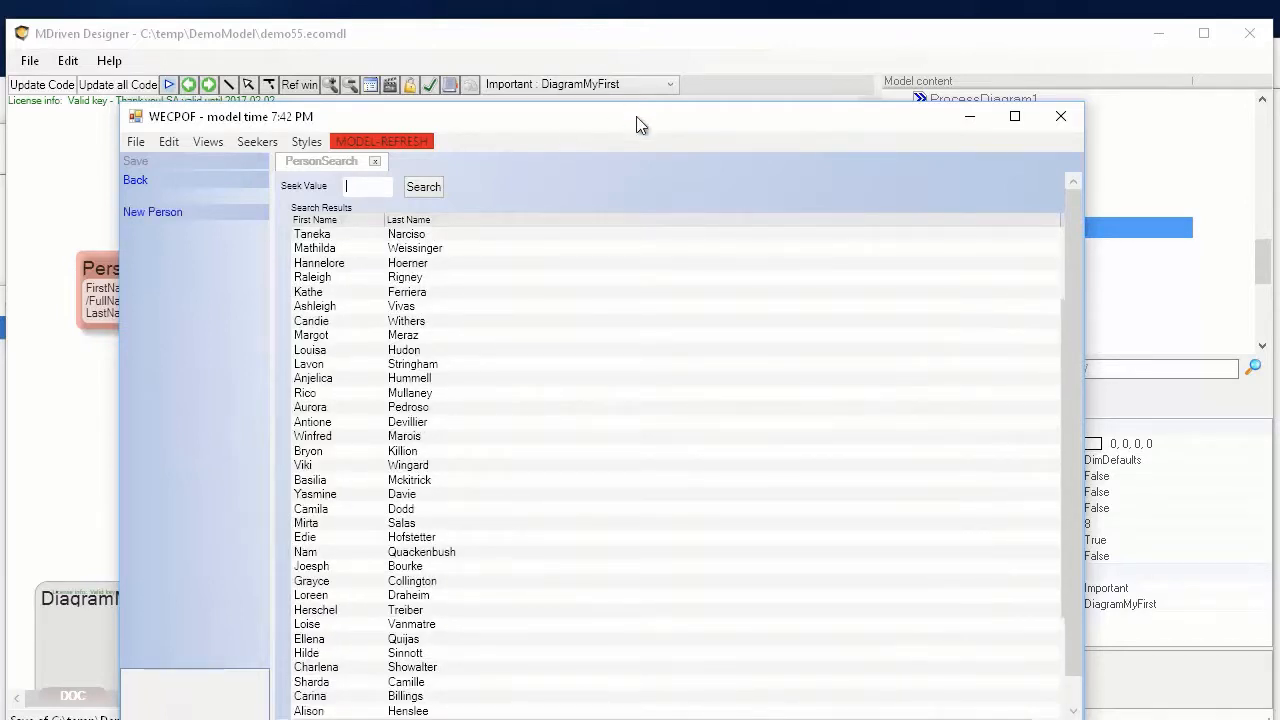
pyautogui.write('T')
pyautogui.press('Tab')
pyautogui.click(440, 189)
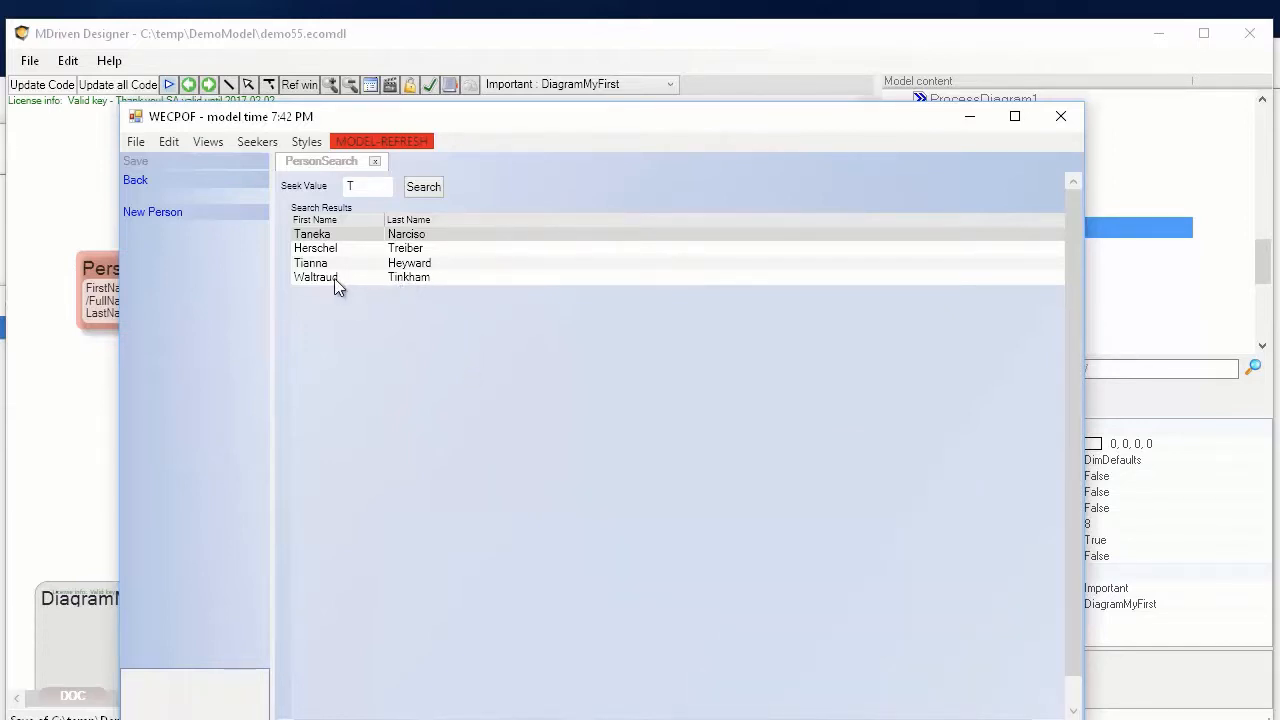
# Show the AllHouses view and open the third house in the list.
pyautogui.click(250, 143)
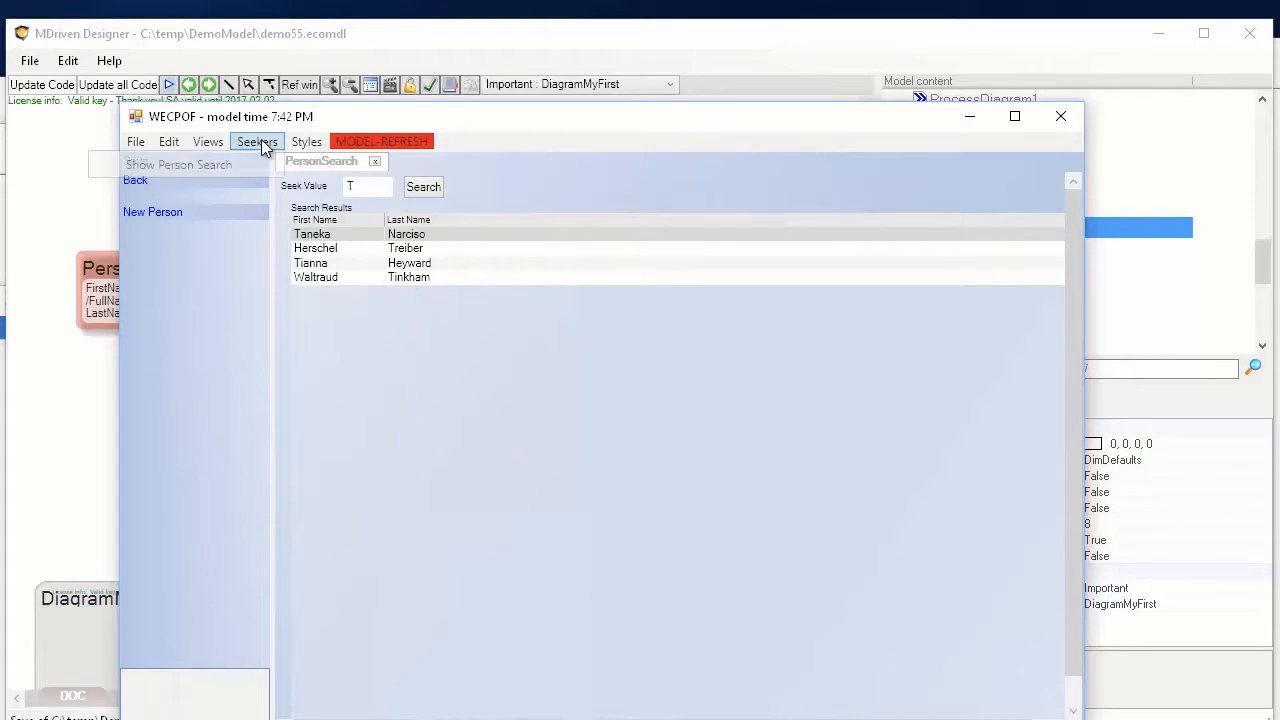
pyautogui.moveTo(206, 143)
pyautogui.click(199, 168)
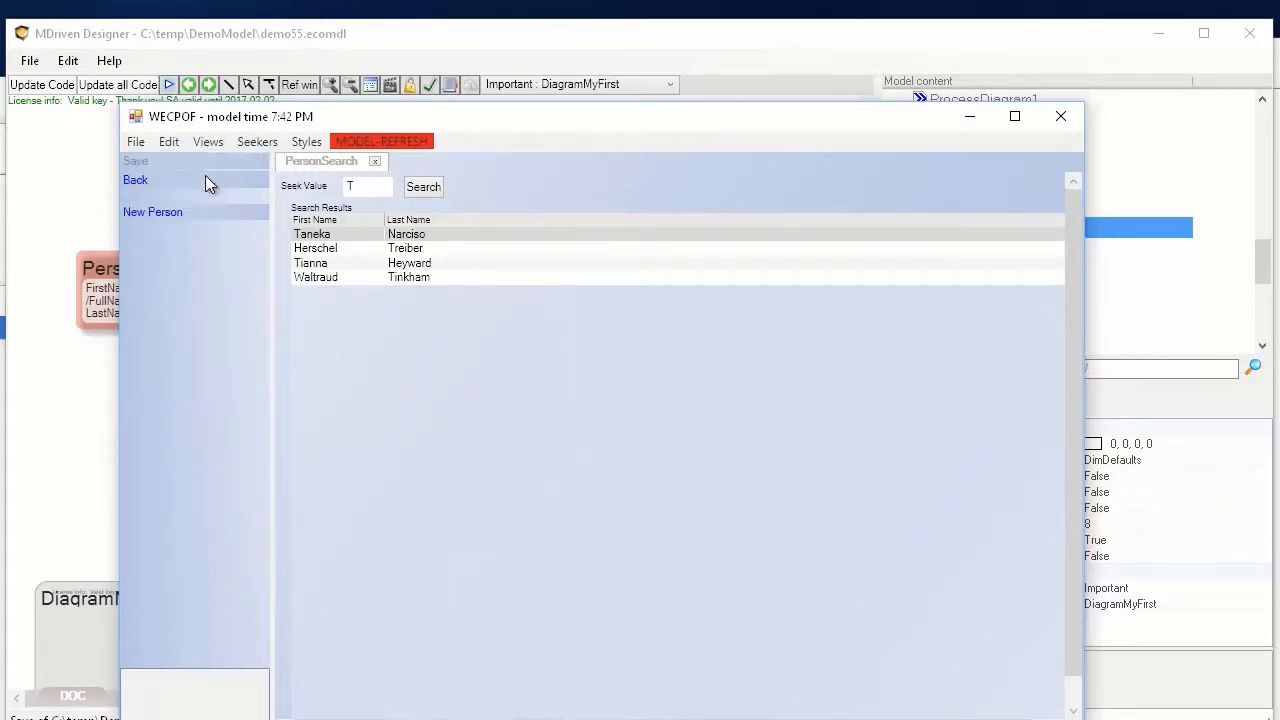
pyautogui.click(320, 244)
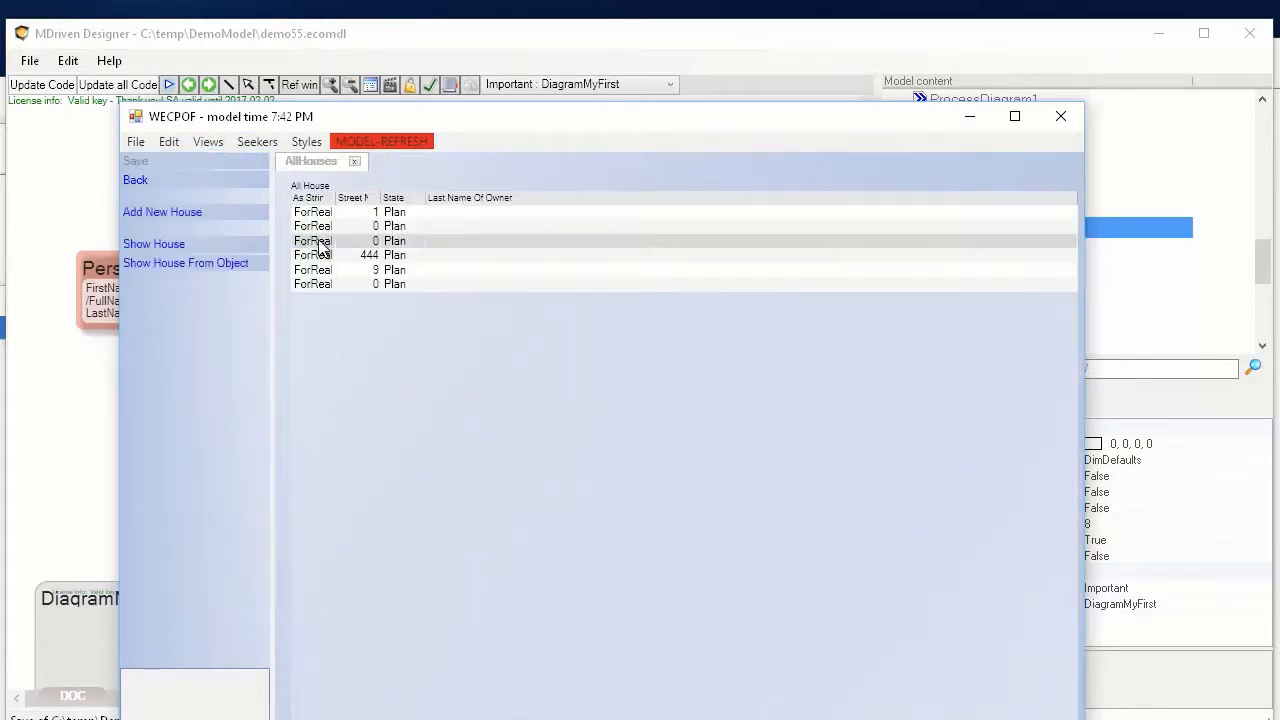
pyautogui.doubleClick(319, 242)
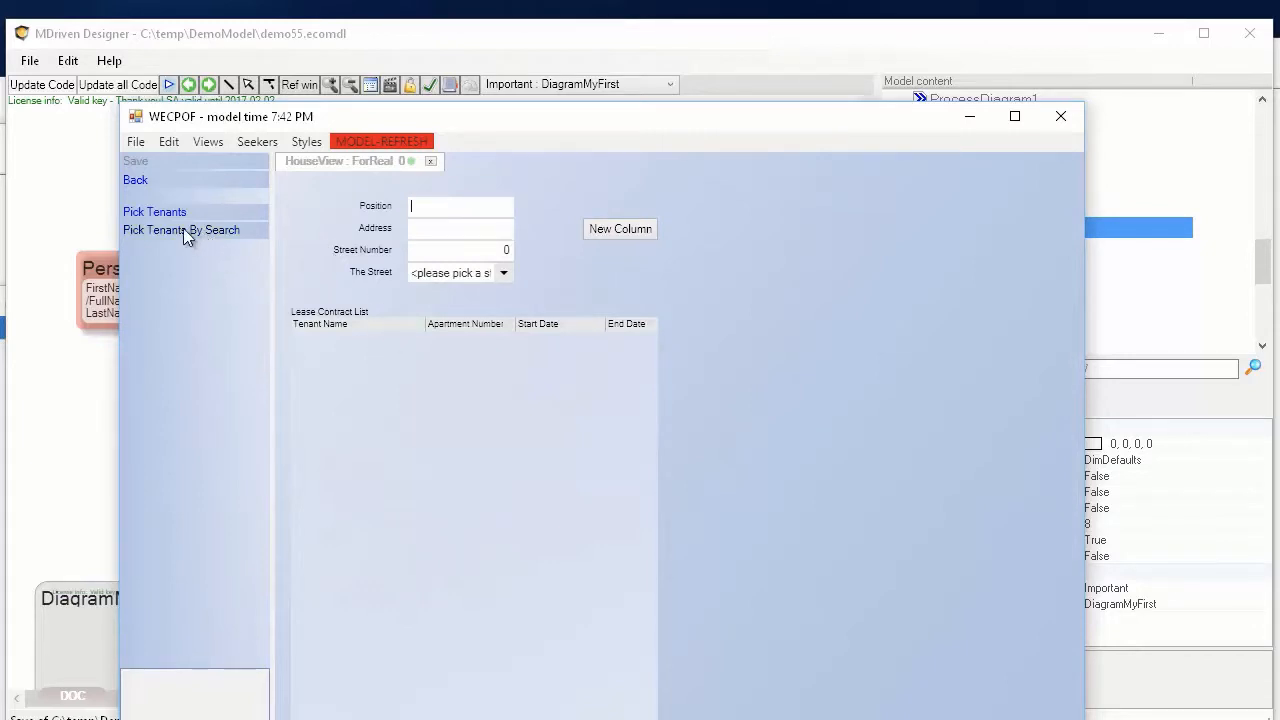
# Pick the house's tenants by searching for T, adding all the persons found with the results sorted by last name in descending order.
pyautogui.click(183, 230)
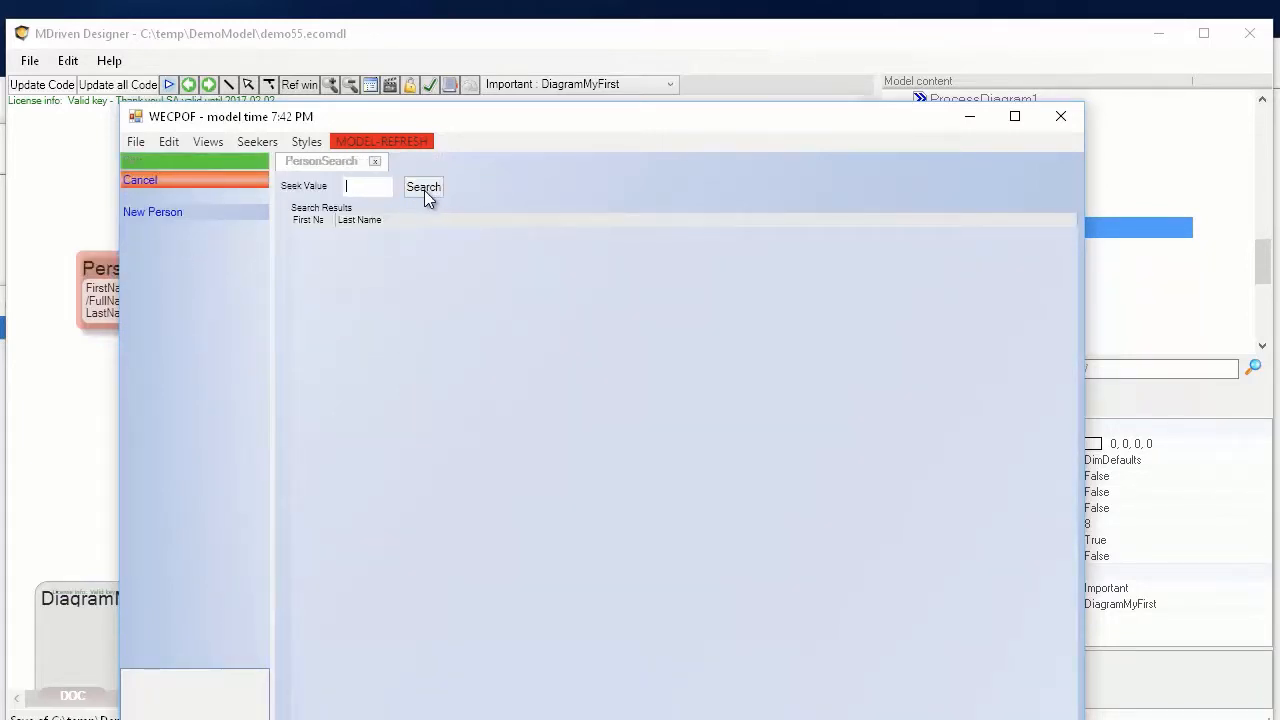
pyautogui.write('t')
pyautogui.press('BackSpace')
pyautogui.write('T')
pyautogui.click(424, 188)
pyautogui.click(369, 221)
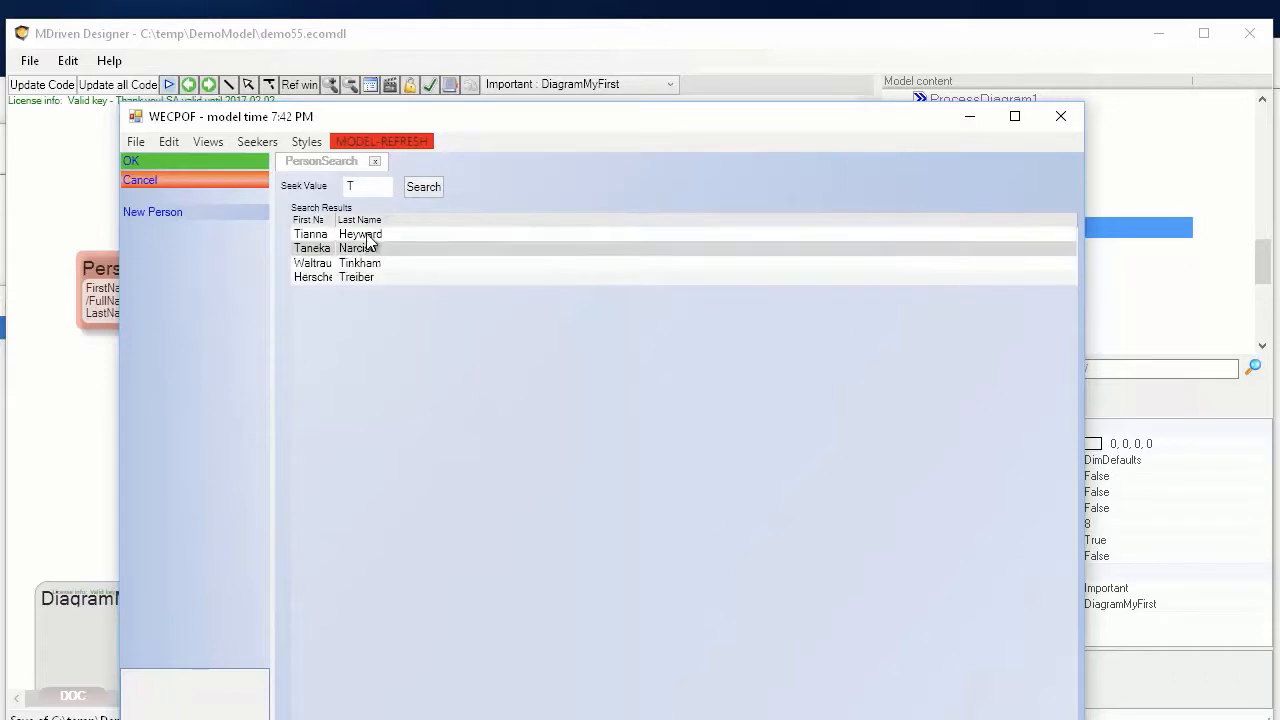
pyautogui.click(369, 222)
pyautogui.click(368, 235)
pyautogui.keyDown('shift'); pyautogui.click(357, 277); pyautogui.keyUp('shift')
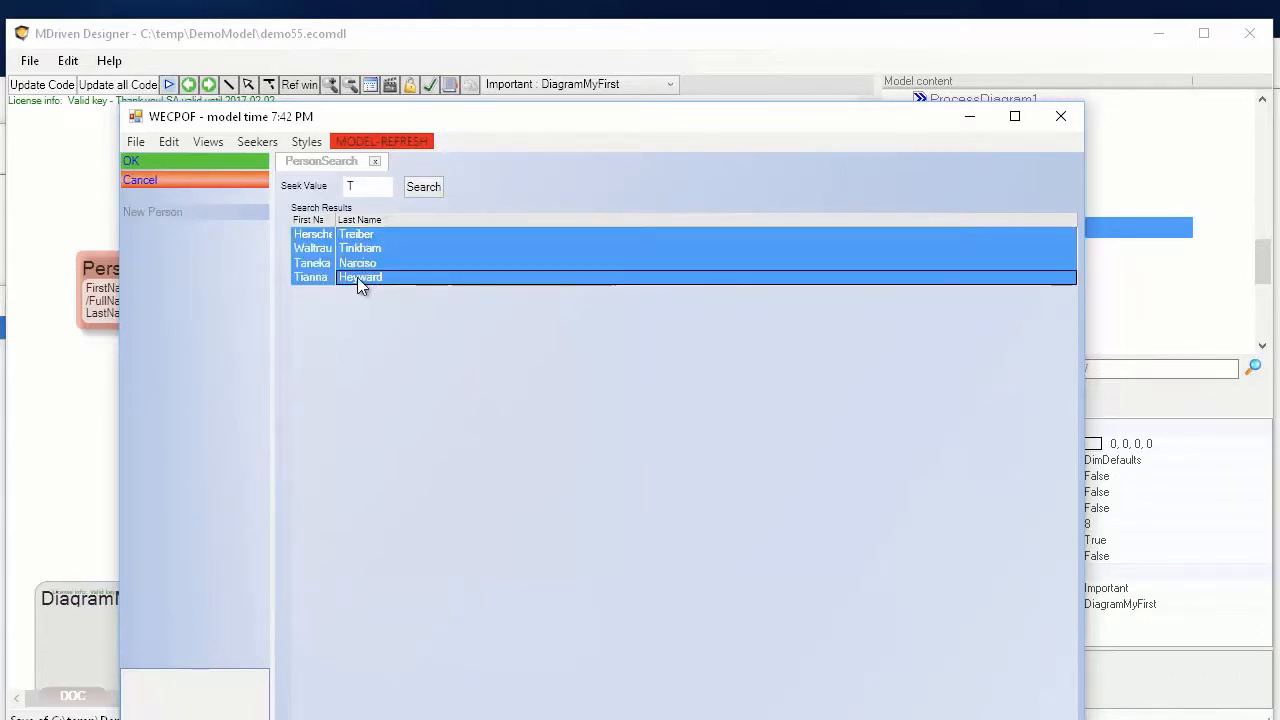
pyautogui.click(134, 160)
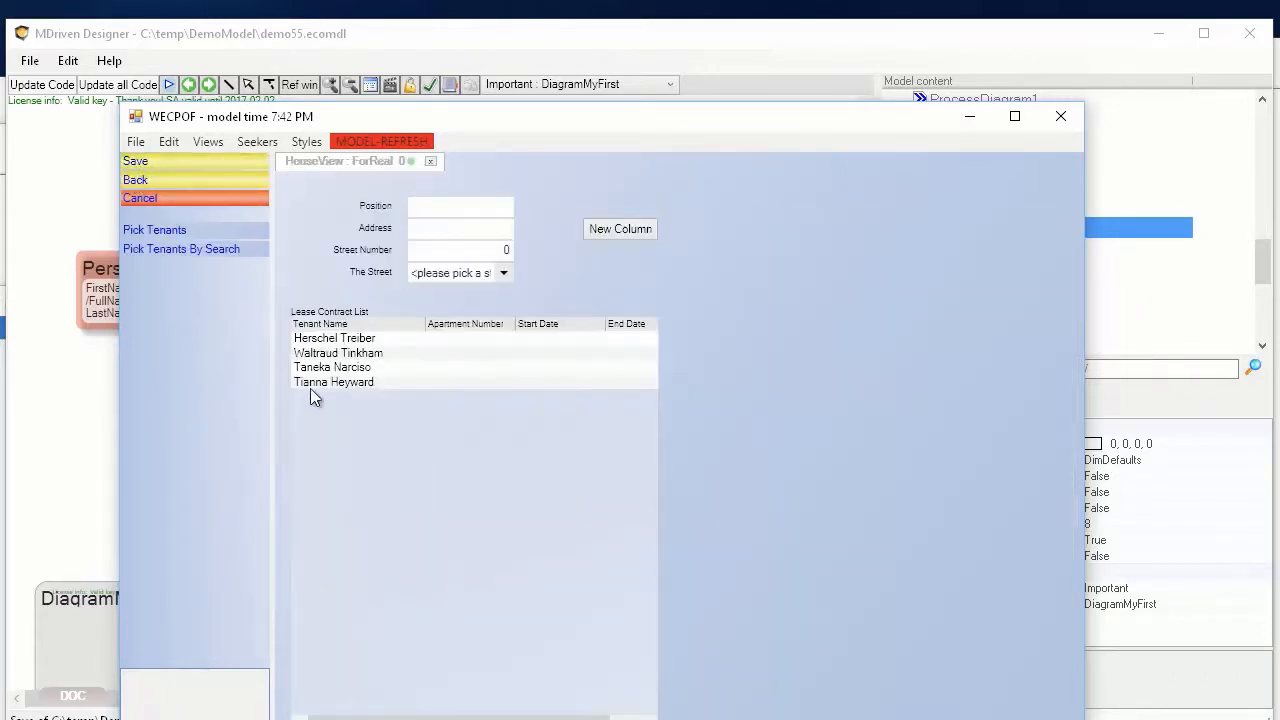
# Look through the lease contract details of the added tenants and save the house.
pyautogui.click(329, 353)
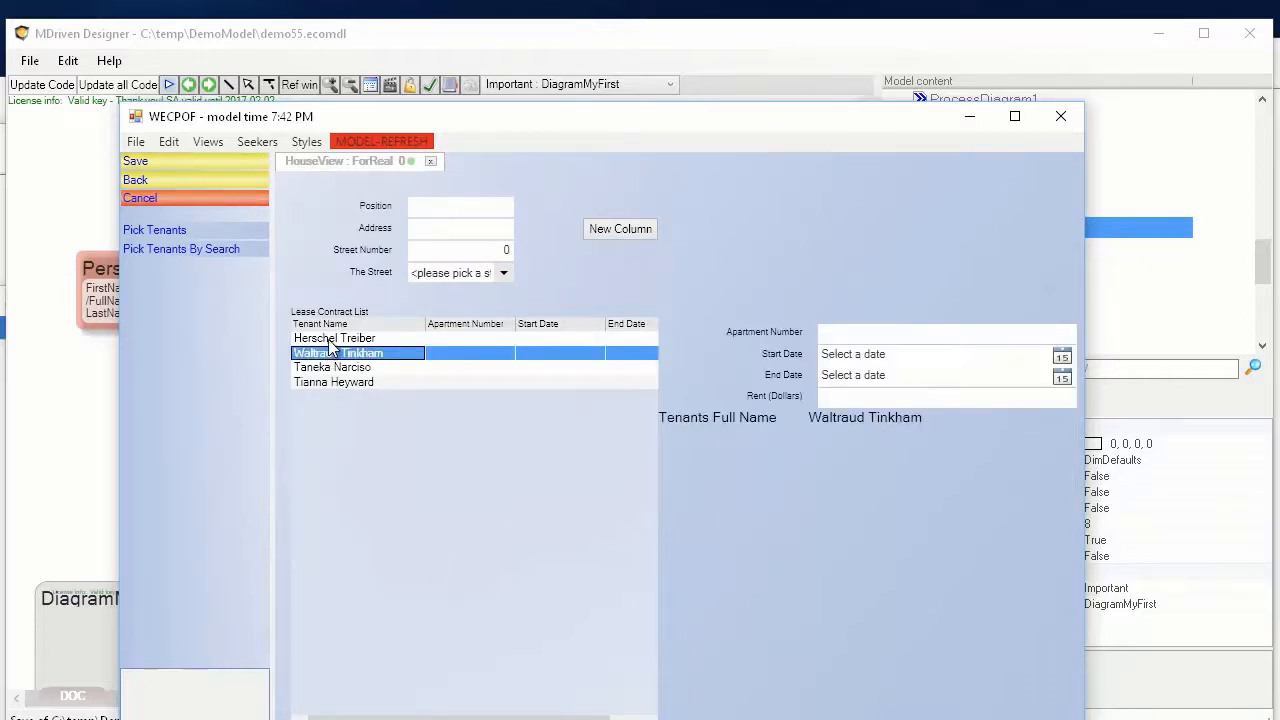
pyautogui.click(330, 342)
pyautogui.click(330, 354)
pyautogui.click(322, 381)
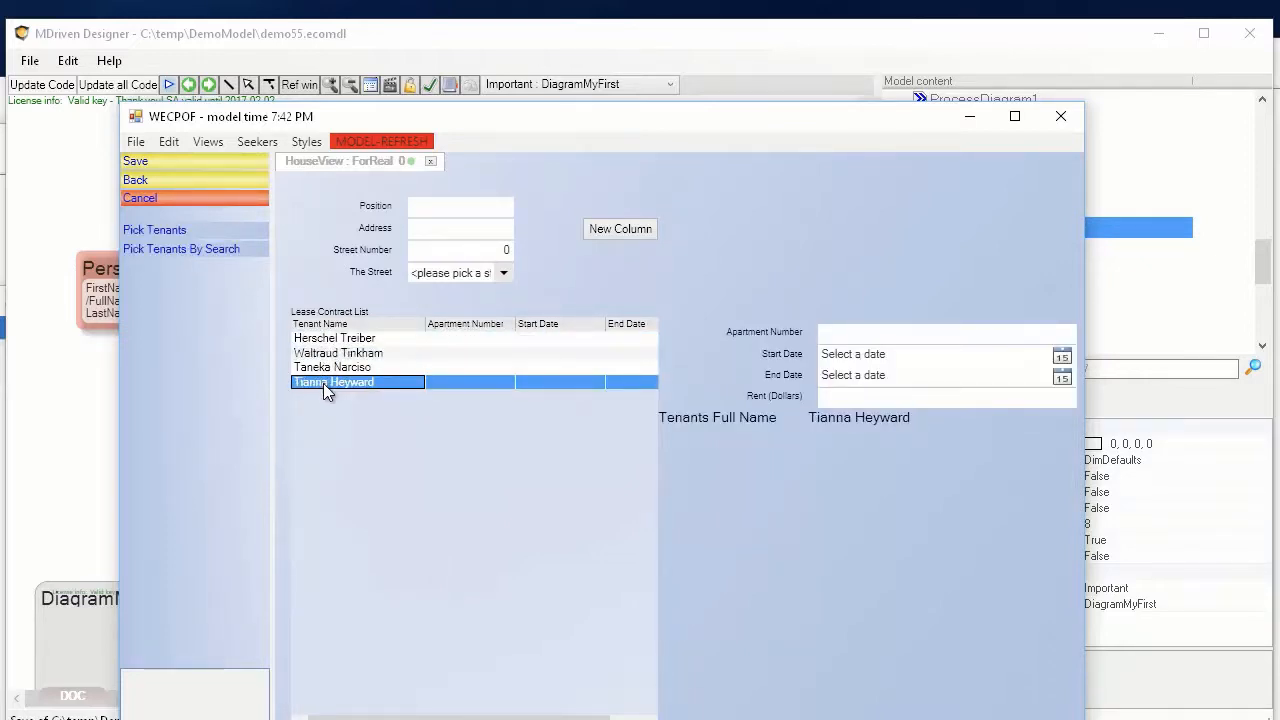
pyautogui.press('Up')
pyautogui.press('Up')
pyautogui.press('Up')
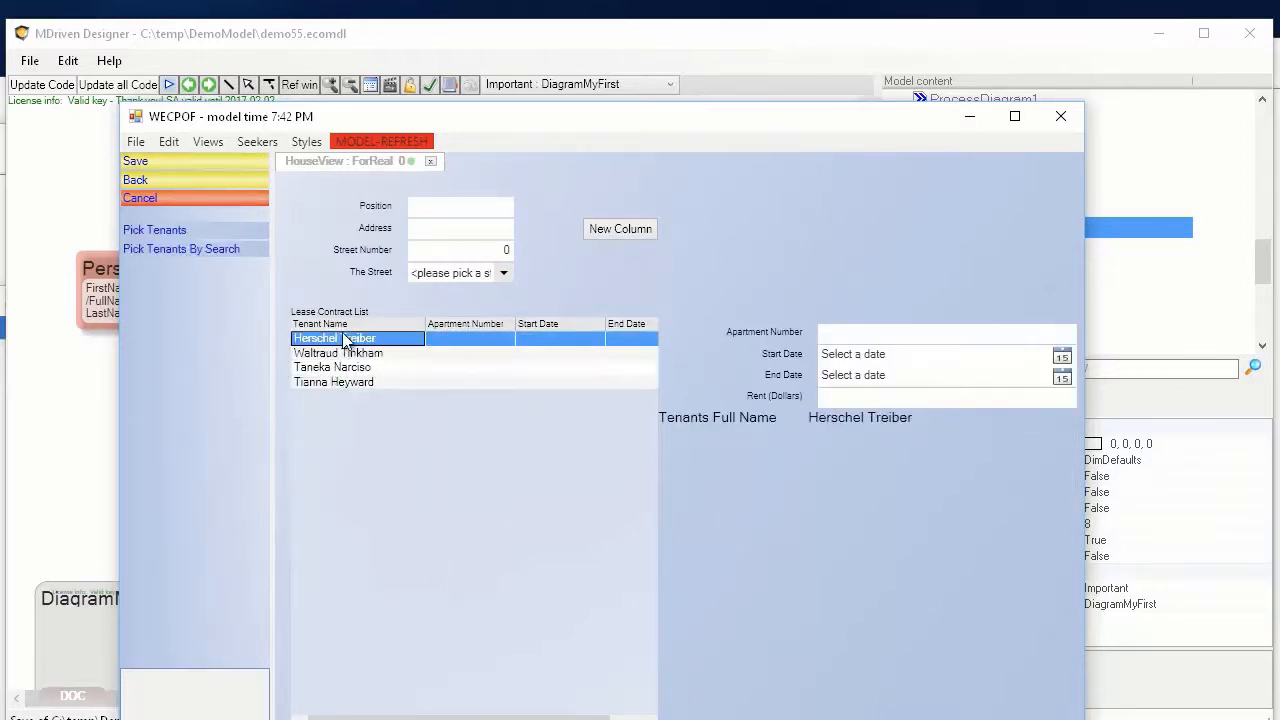
pyautogui.click(166, 163)
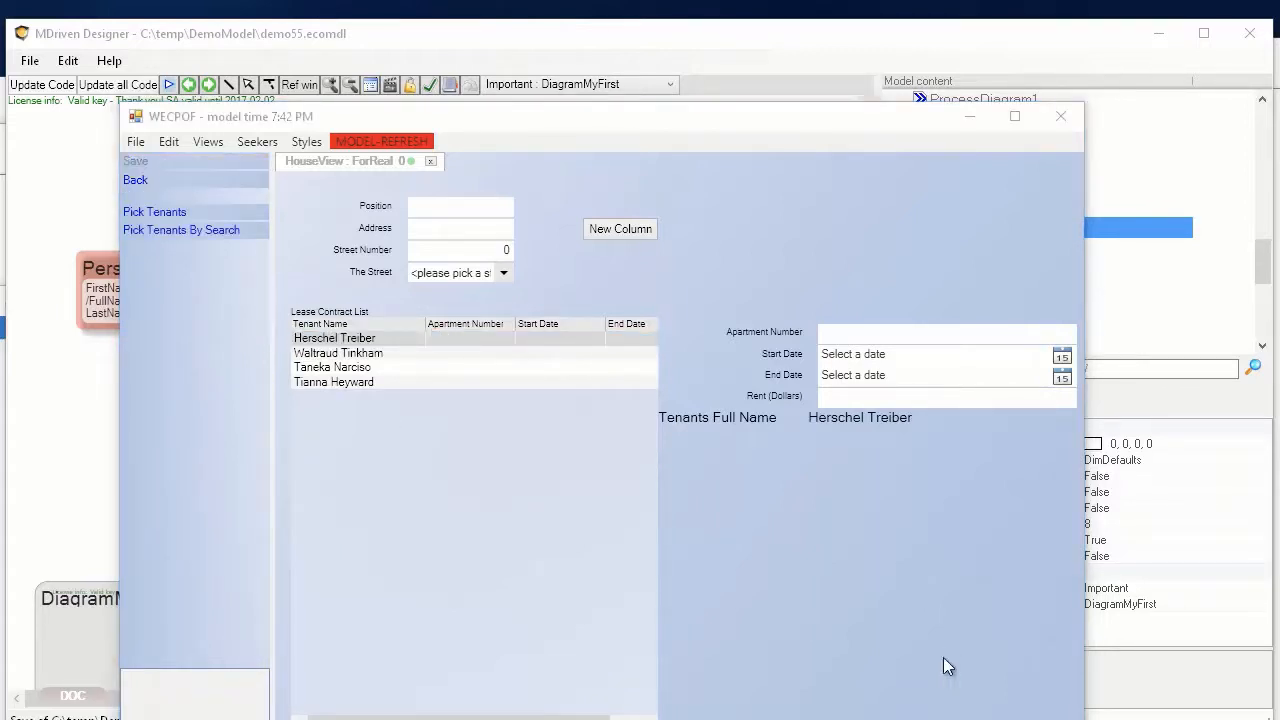
# Move the prototype window higher and examine the Apartment Number and Rent fields of the tenants' lease contracts.
pyautogui.moveTo(737, 120); pyautogui.dragTo(748, 54)
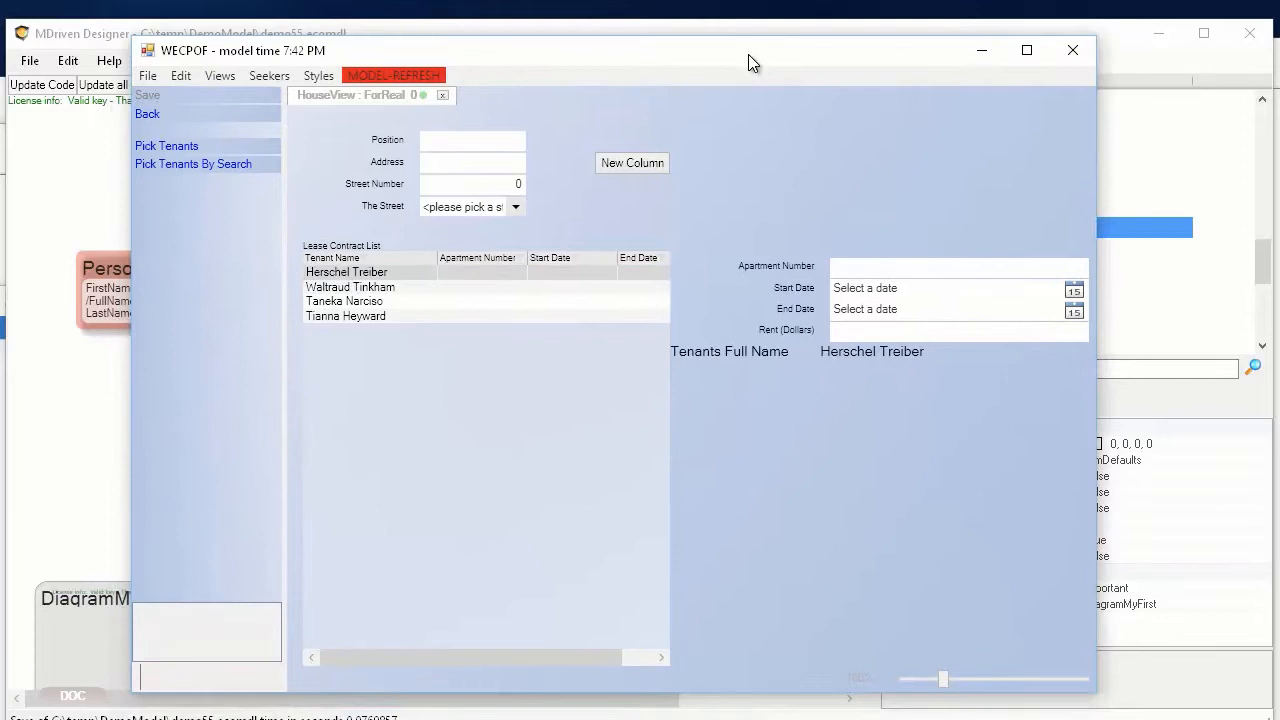
pyautogui.click(340, 272)
pyautogui.click(340, 287)
pyautogui.click(340, 301)
pyautogui.click(338, 317)
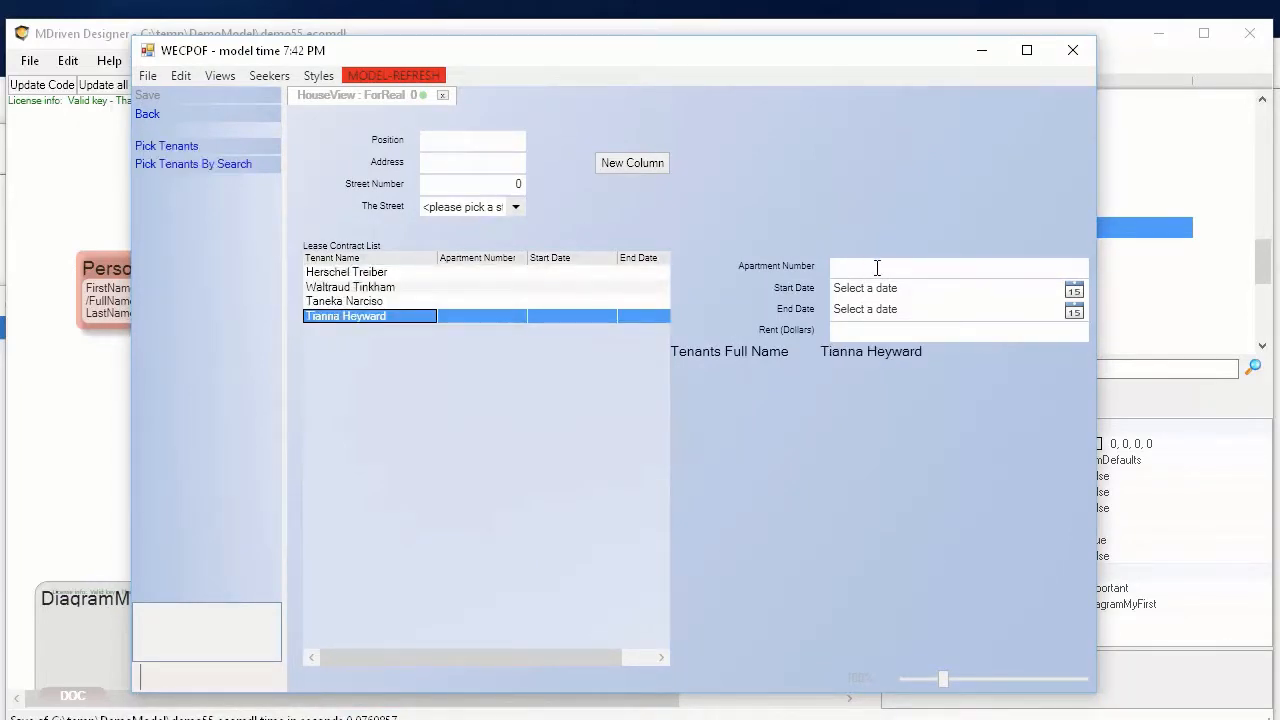
pyautogui.click(857, 265)
pyautogui.click(857, 331)
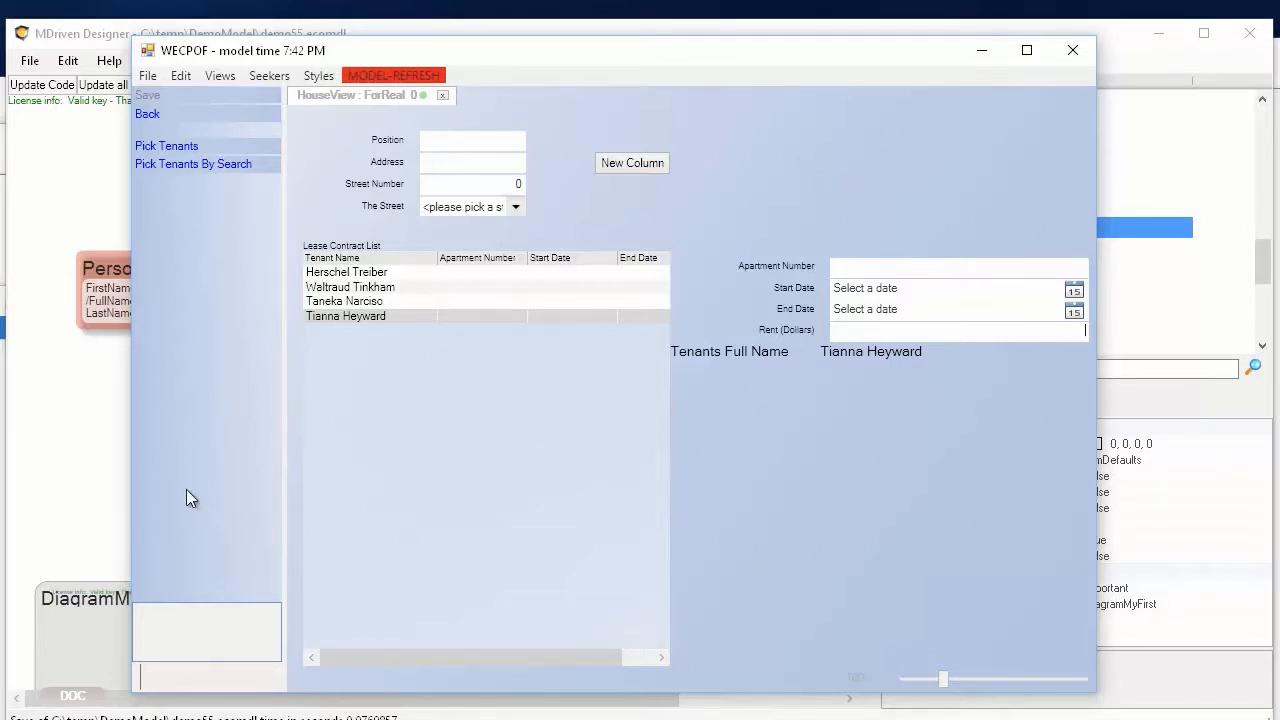
# Return to MDriven Designer and open the Constraints collection of the LeaseContract class for editing.
pyautogui.click(104, 440)
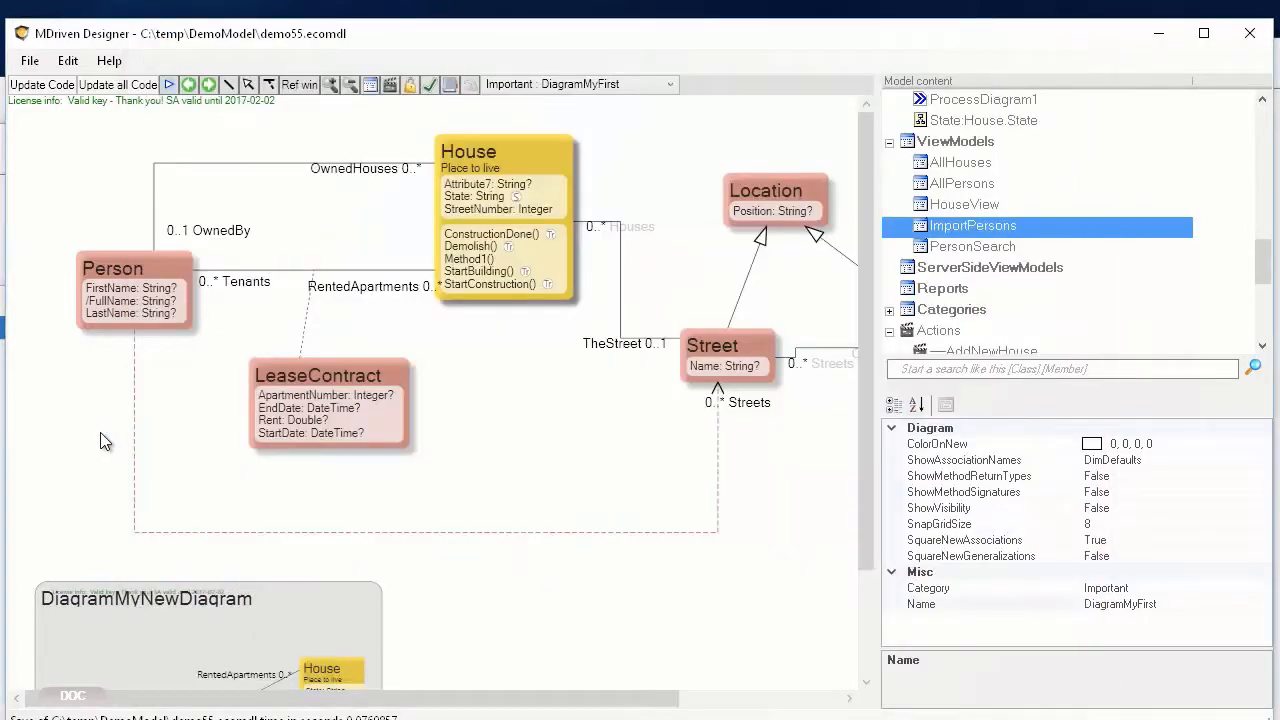
pyautogui.click(375, 385)
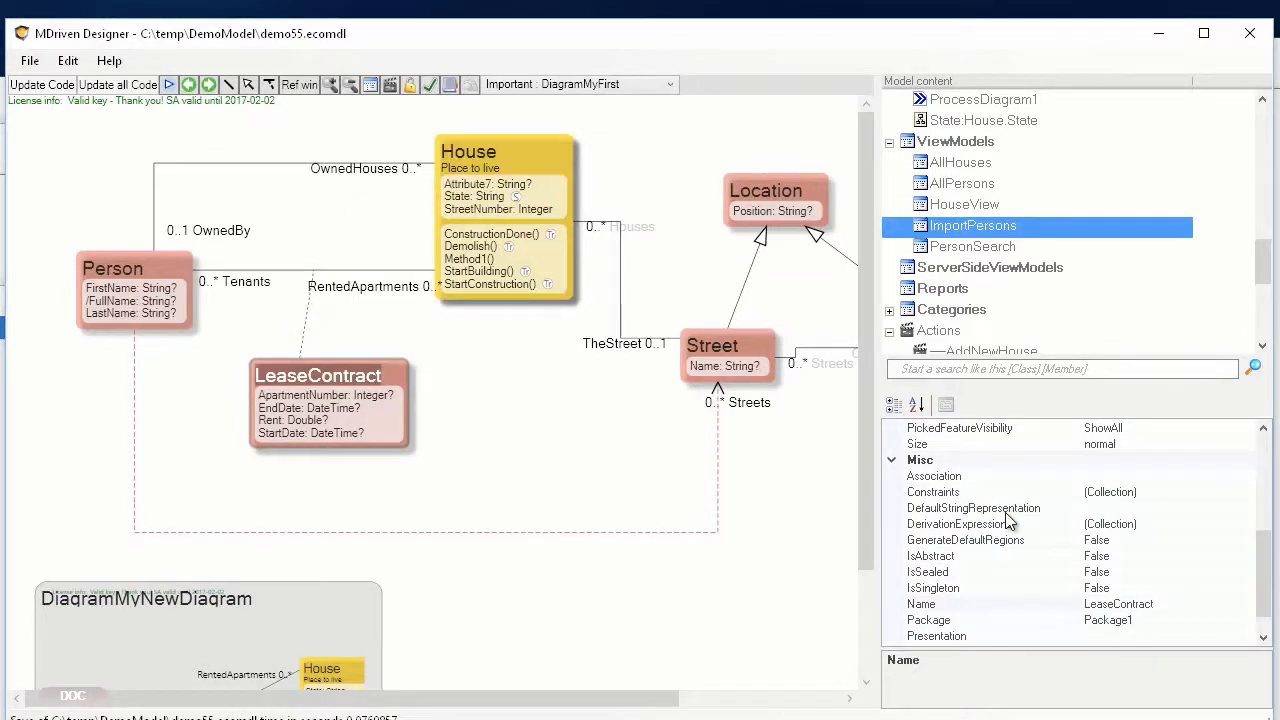
pyautogui.moveTo(1265, 561); pyautogui.dragTo(1240, 454)
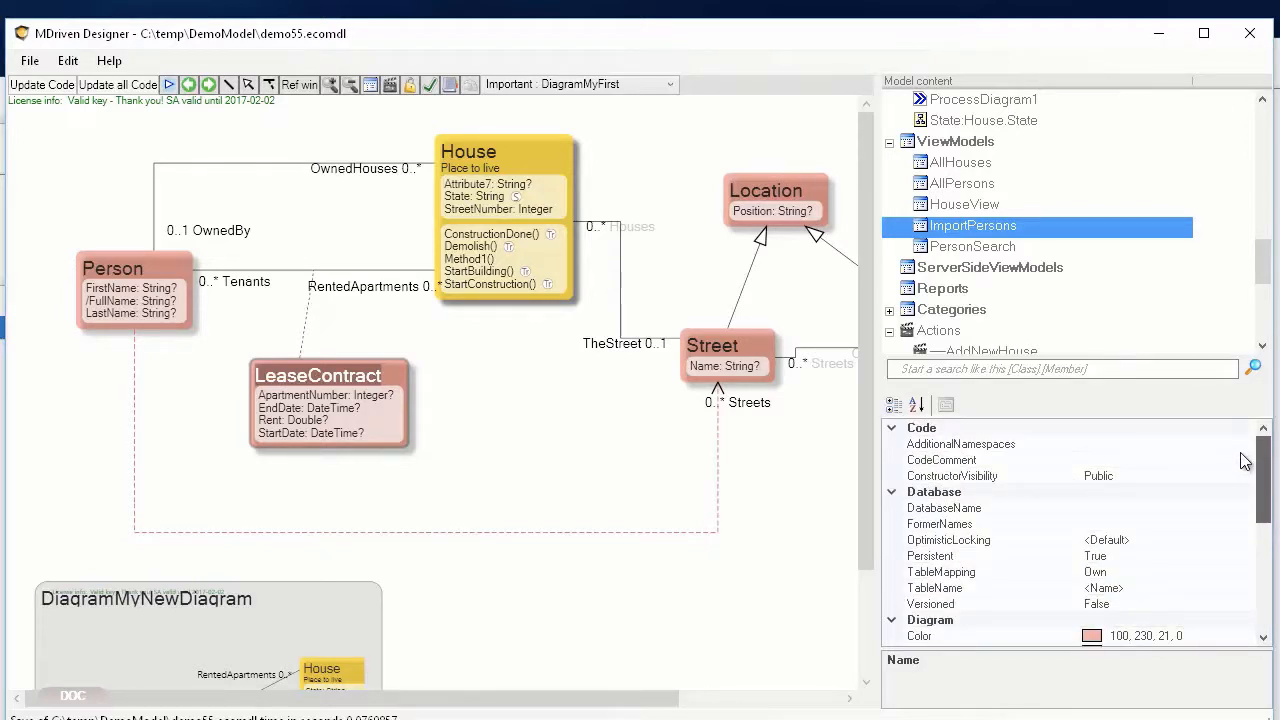
pyautogui.scroll(-4, 1243, 460)
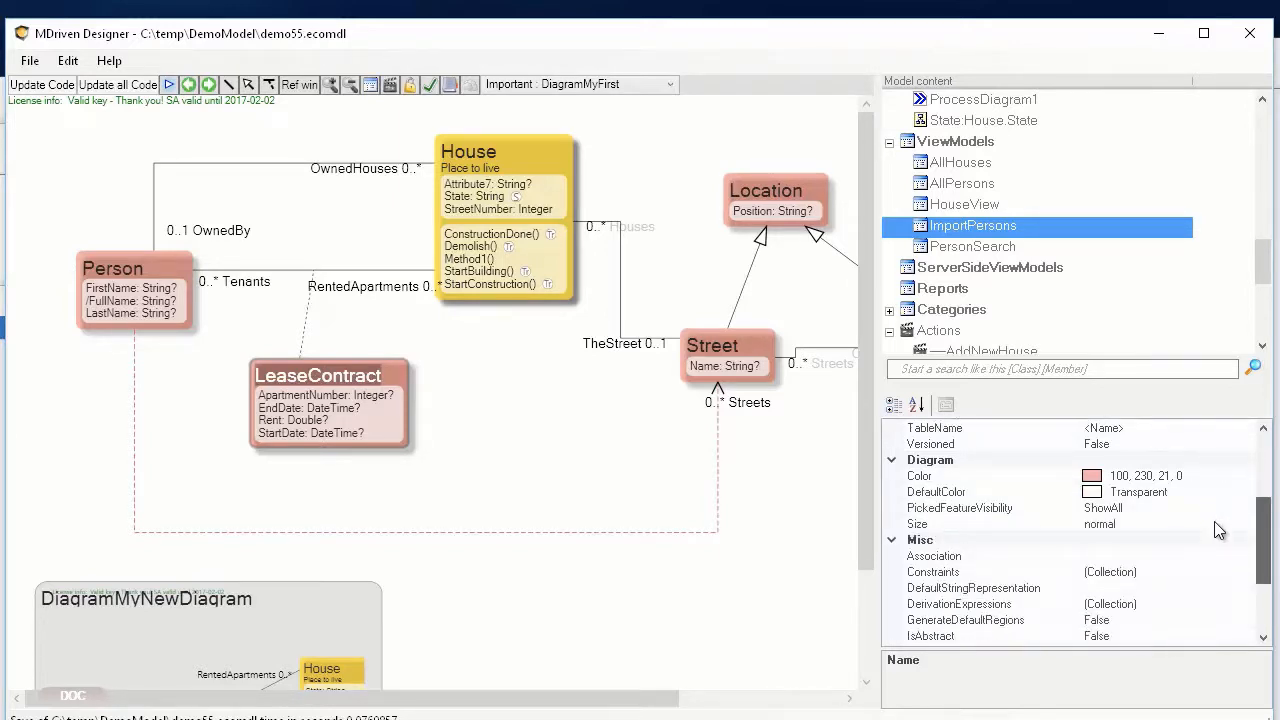
pyautogui.click(1162, 586)
pyautogui.click(1172, 572)
pyautogui.click(1245, 576)
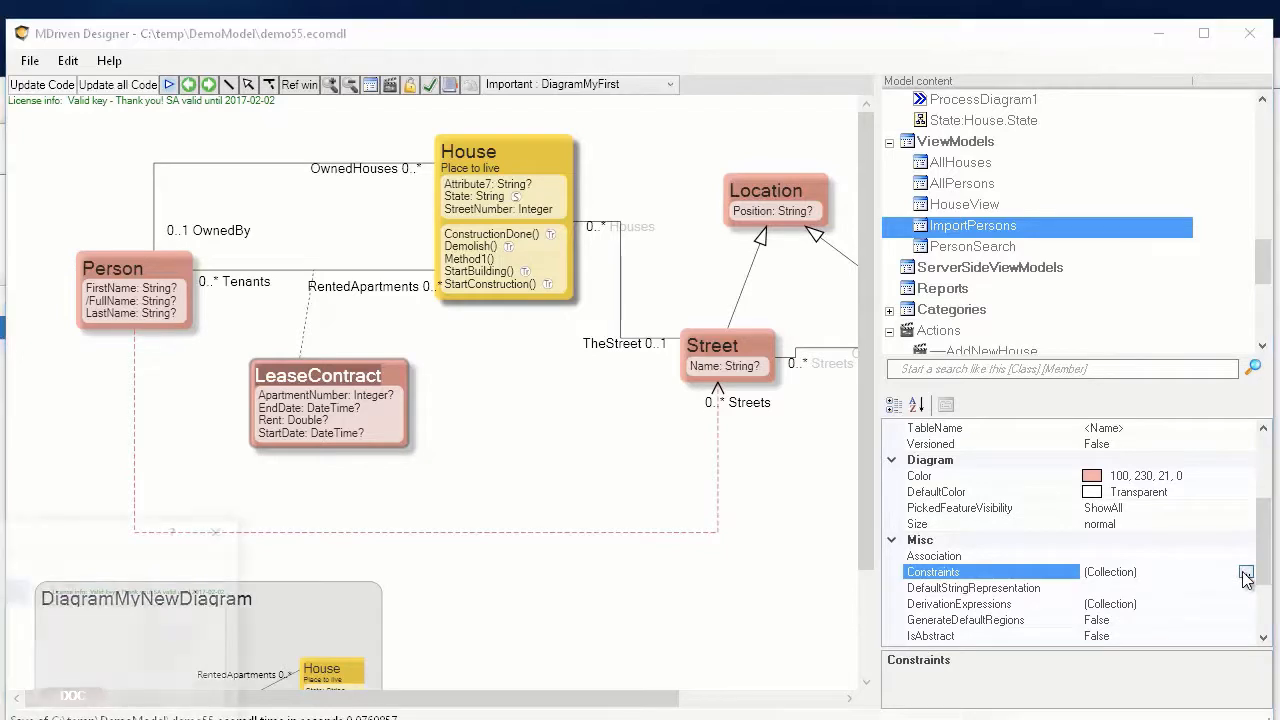
pyautogui.moveTo(114, 538); pyautogui.dragTo(656, 303)
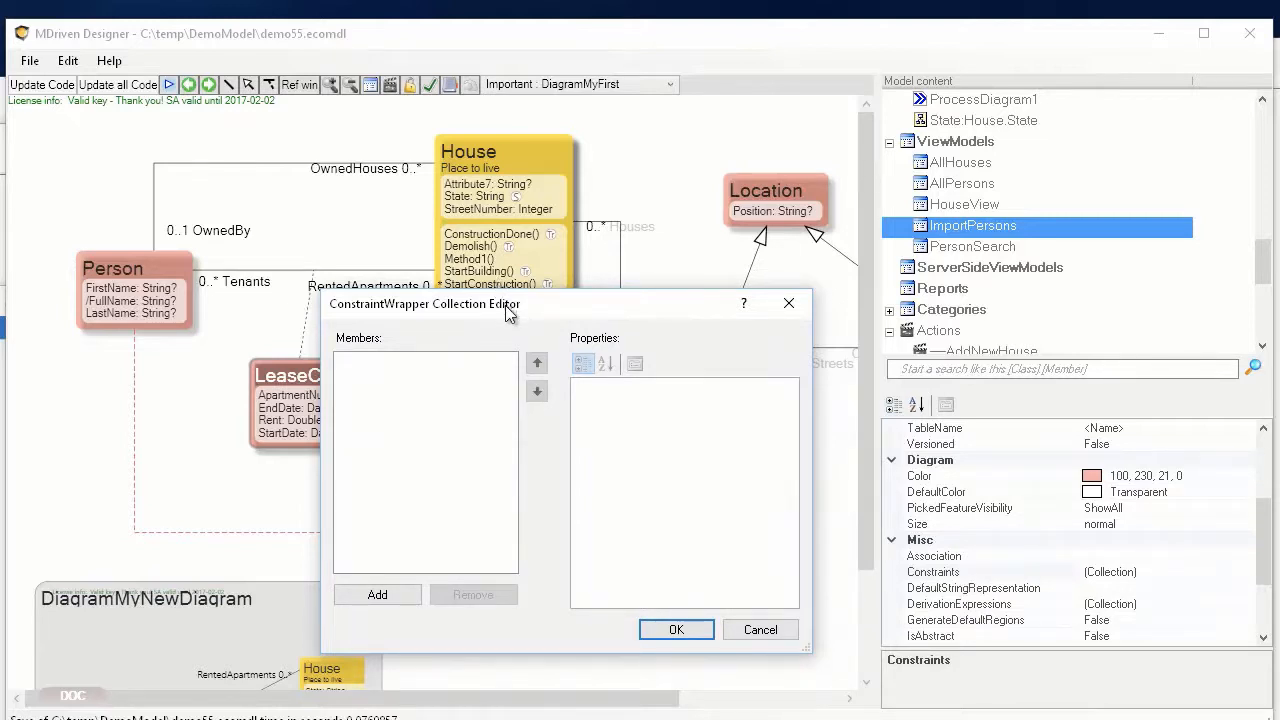
pyautogui.moveTo(507, 313); pyautogui.dragTo(516, 284)
# Add a constraint to the LeaseContract class and name it MustHaveApartmentNumber.
pyautogui.click(405, 570)
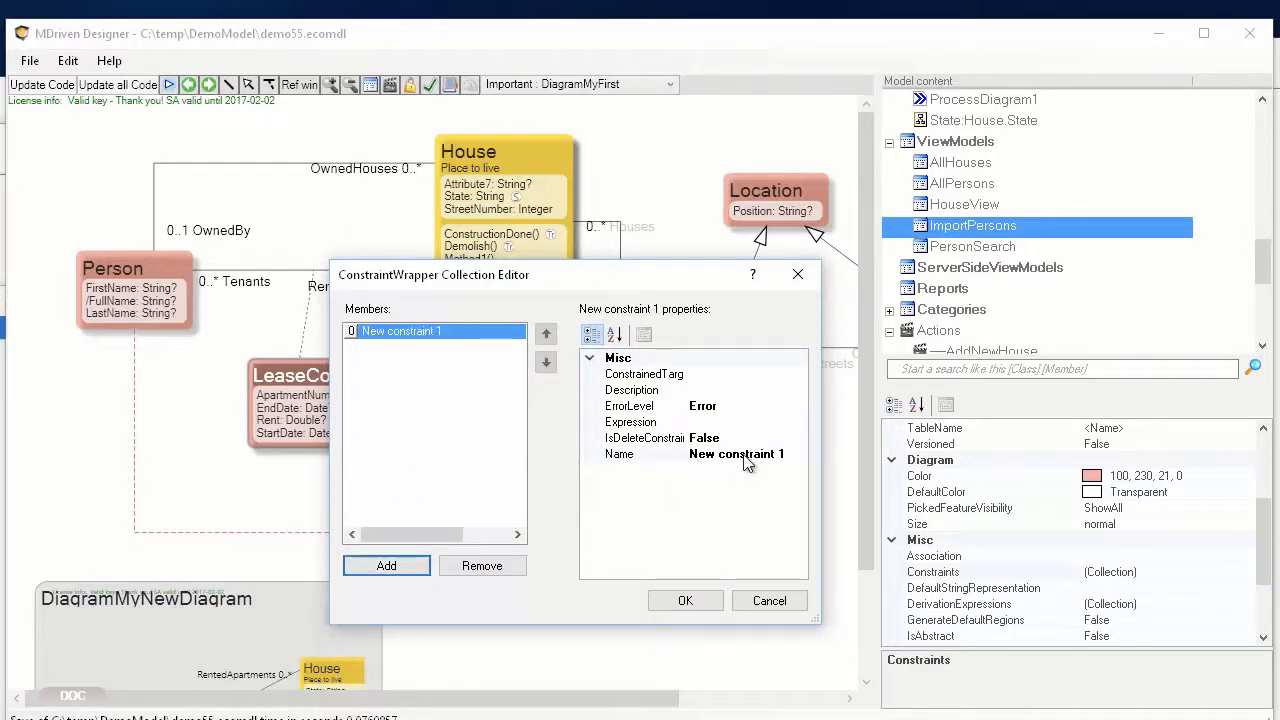
pyautogui.click(788, 454)
pyautogui.moveTo(788, 454); pyautogui.dragTo(737, 454)
pyautogui.moveTo(648, 439); pyautogui.dragTo(599, 446)
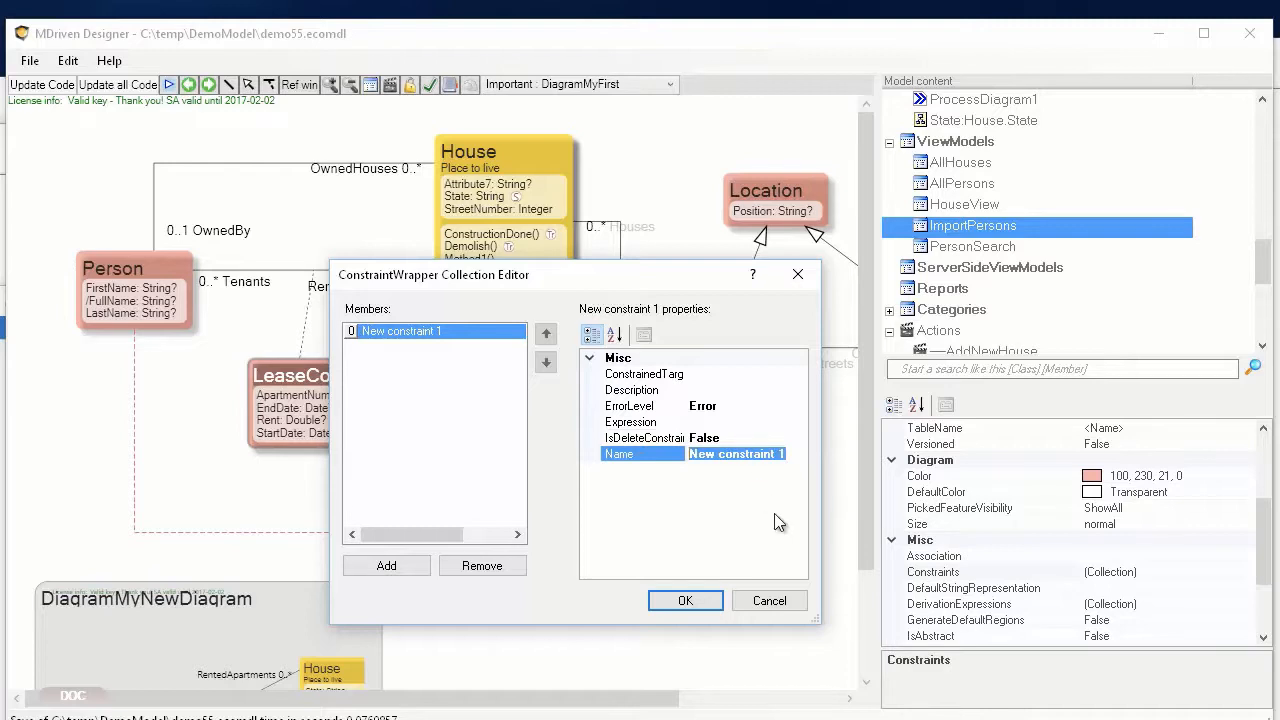
pyautogui.write('Must')
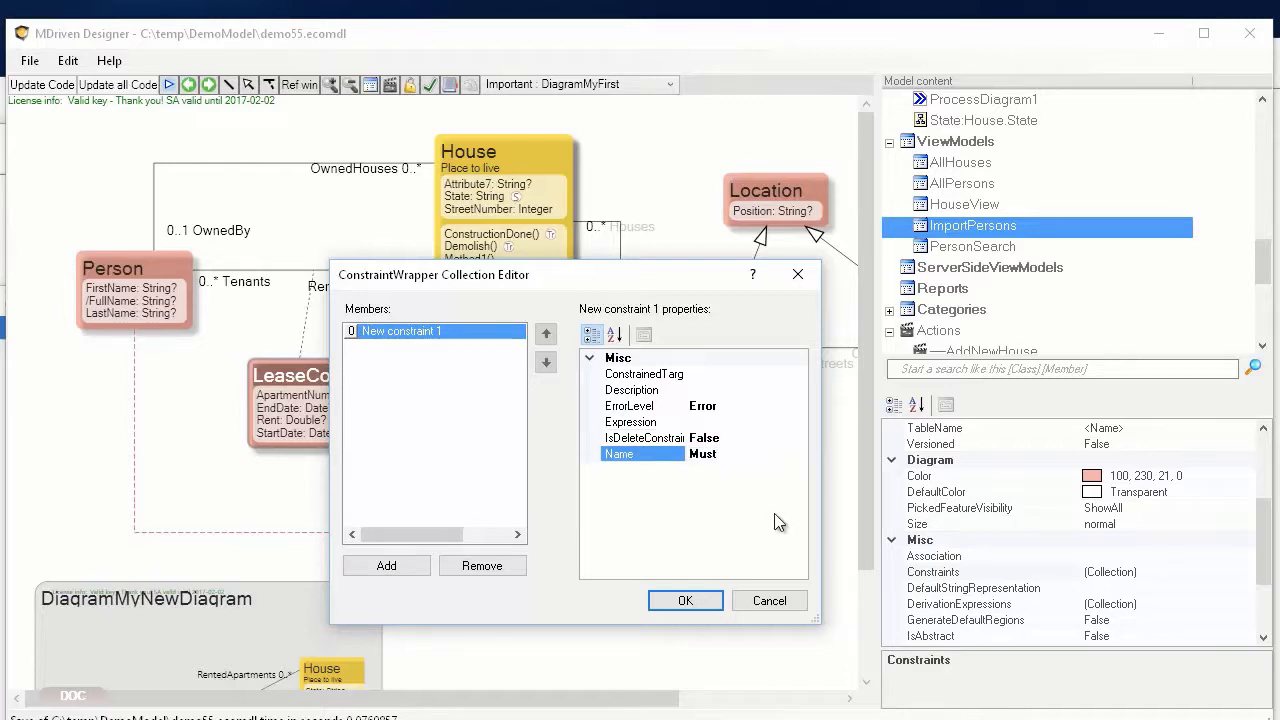
pyautogui.write('HaveApartmentNumber')
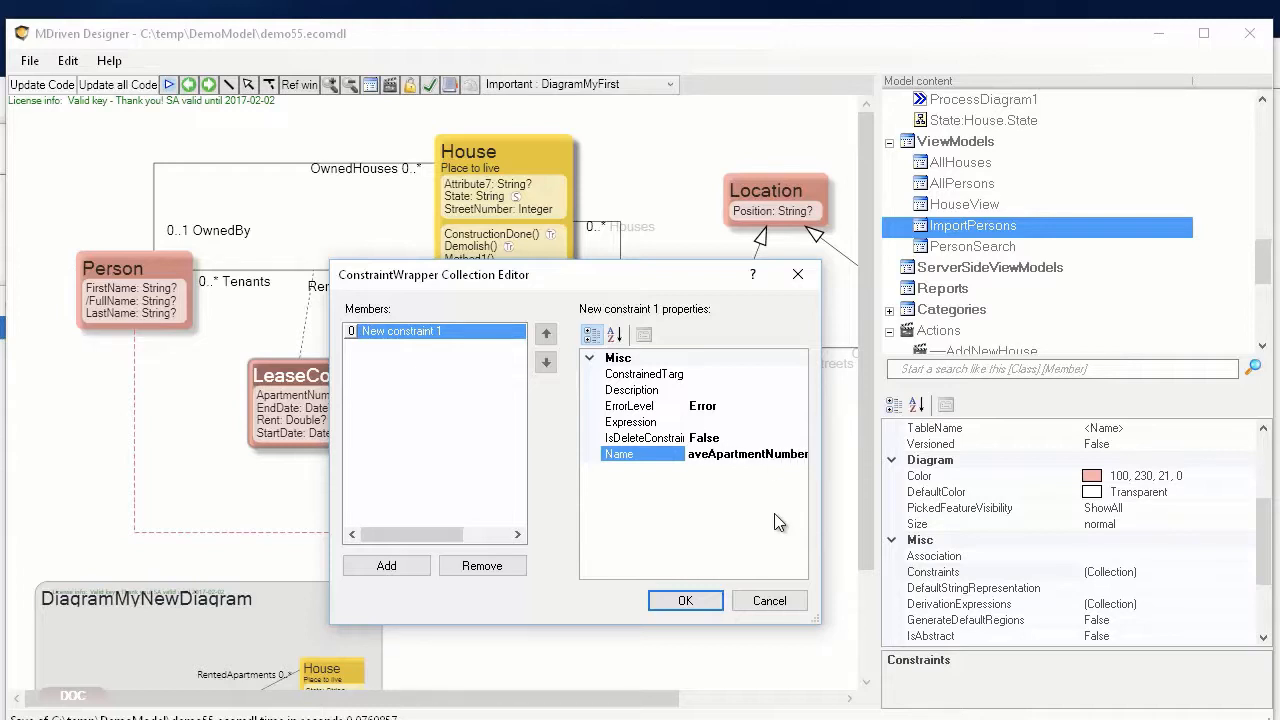
# Give the MustHaveApartmentNumber constraint the description "Must Have Apartment Number", reusing its name with spaces between the words.
pyautogui.press('Return')
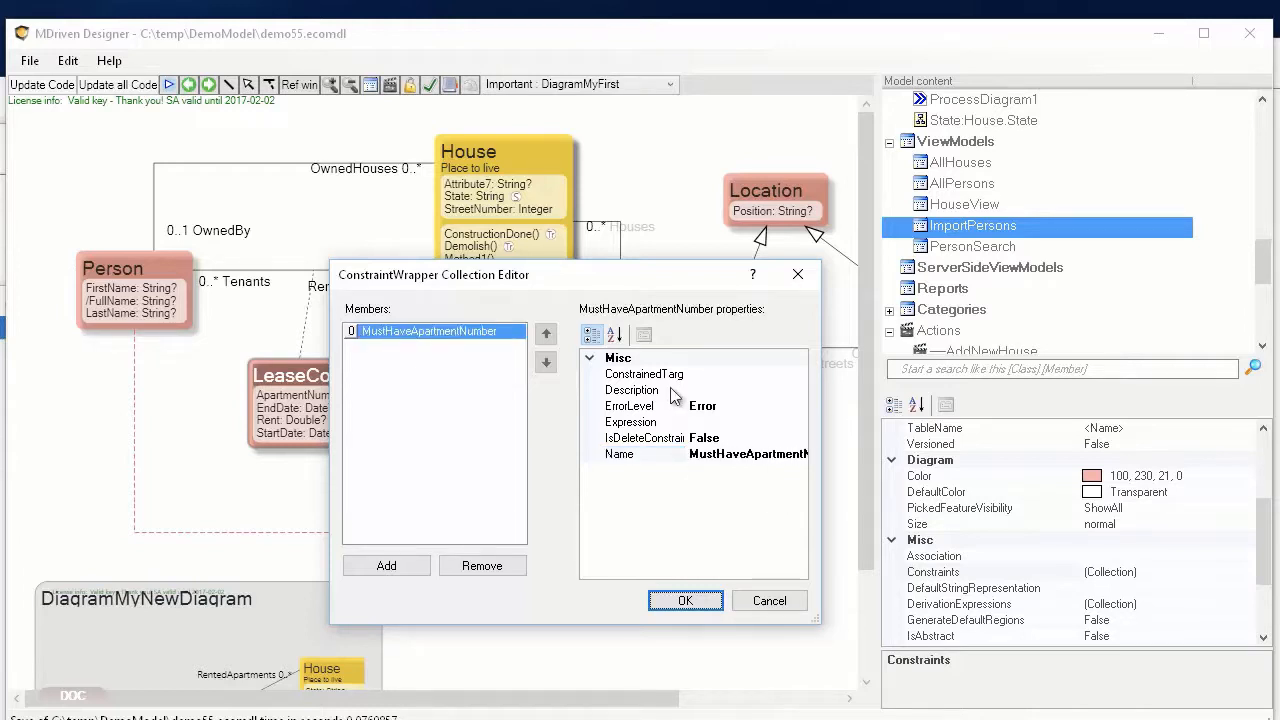
pyautogui.click(755, 455)
pyautogui.click(755, 455)
pyautogui.hotkey('ctrl', 'c')
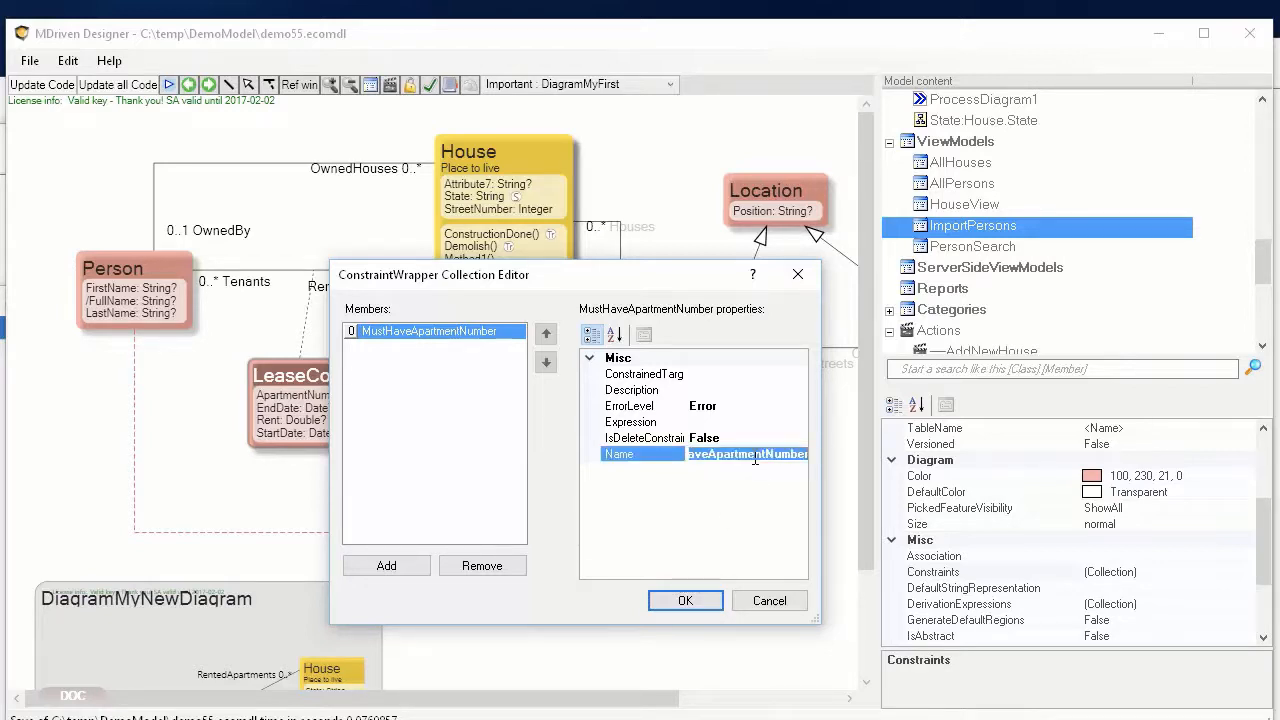
pyautogui.click(720, 390)
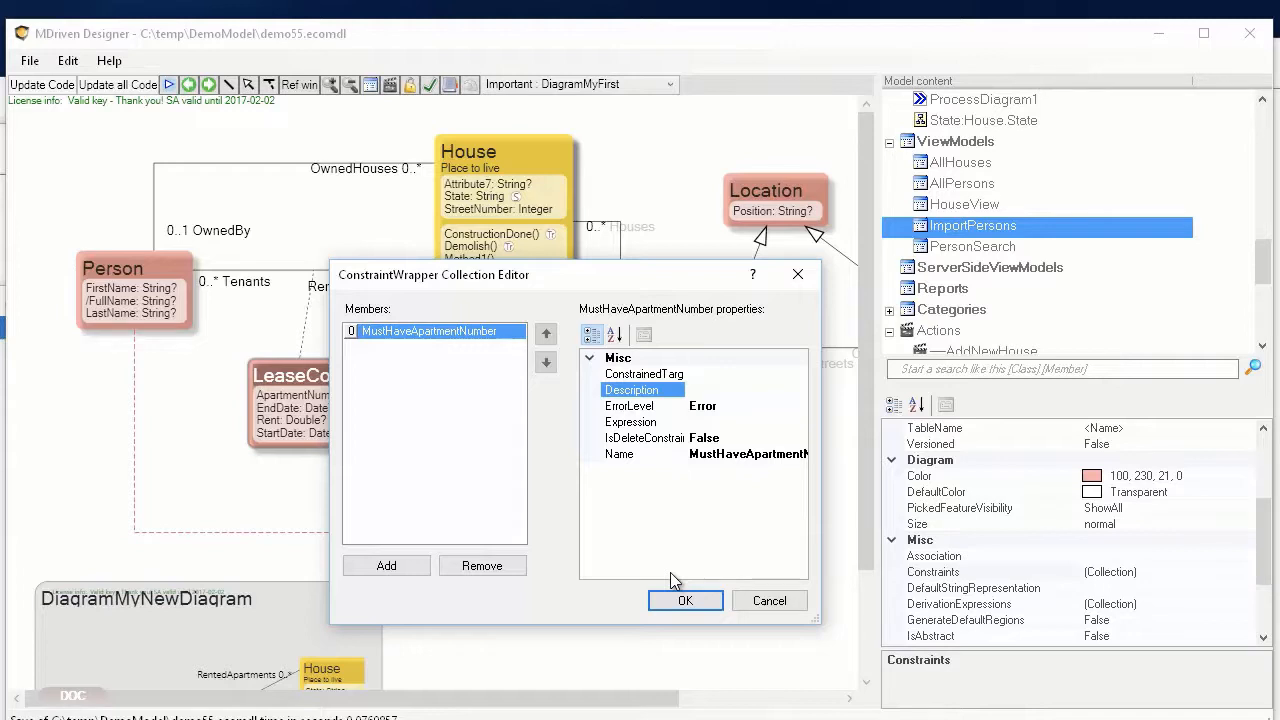
pyautogui.hotkey('ctrl', 'v')
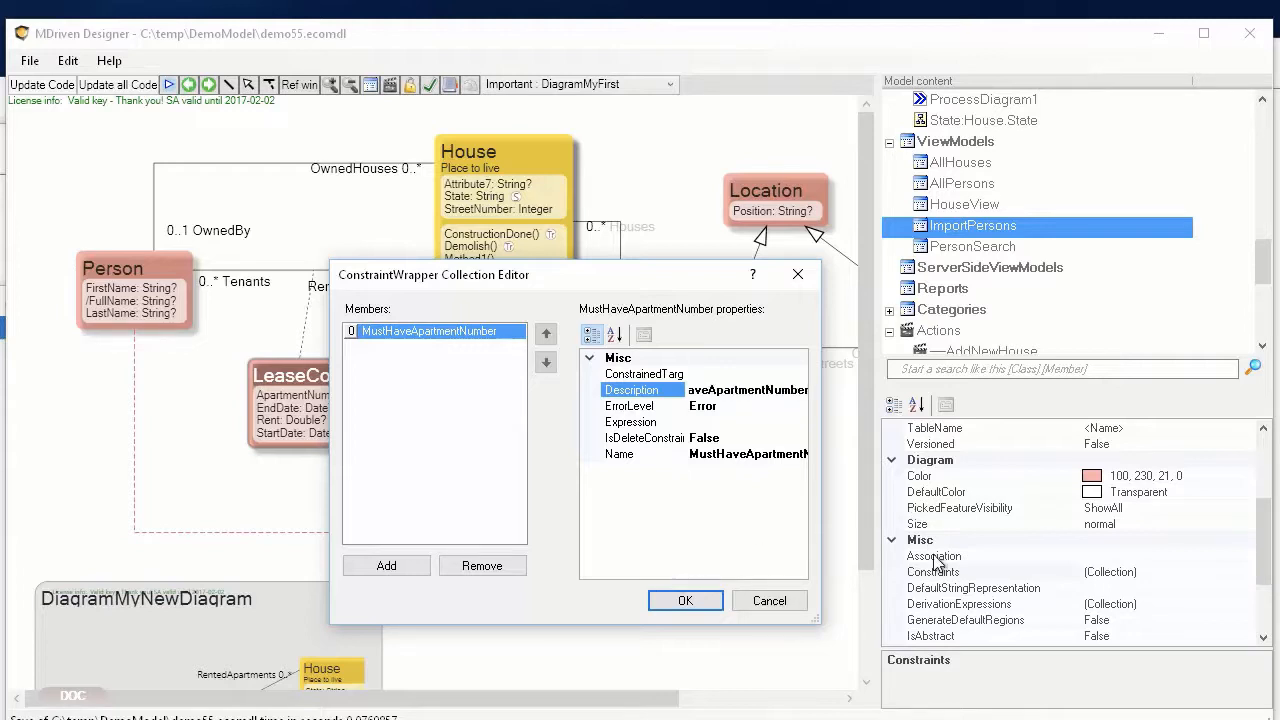
pyautogui.press('Return')
pyautogui.press('Right')
pyautogui.press('Right')
pyautogui.press('Right')
pyautogui.press('Right')
pyautogui.press('Right')
pyautogui.press('Right')
pyautogui.press('Right')
pyautogui.press('Right')
pyautogui.press('Right')
pyautogui.press('Right')
pyautogui.press('Right')
pyautogui.press('Right')
pyautogui.press('Right')
pyautogui.write('Must')
pyautogui.press('Tab')
pyautogui.press('Tab')
pyautogui.press('Tab')
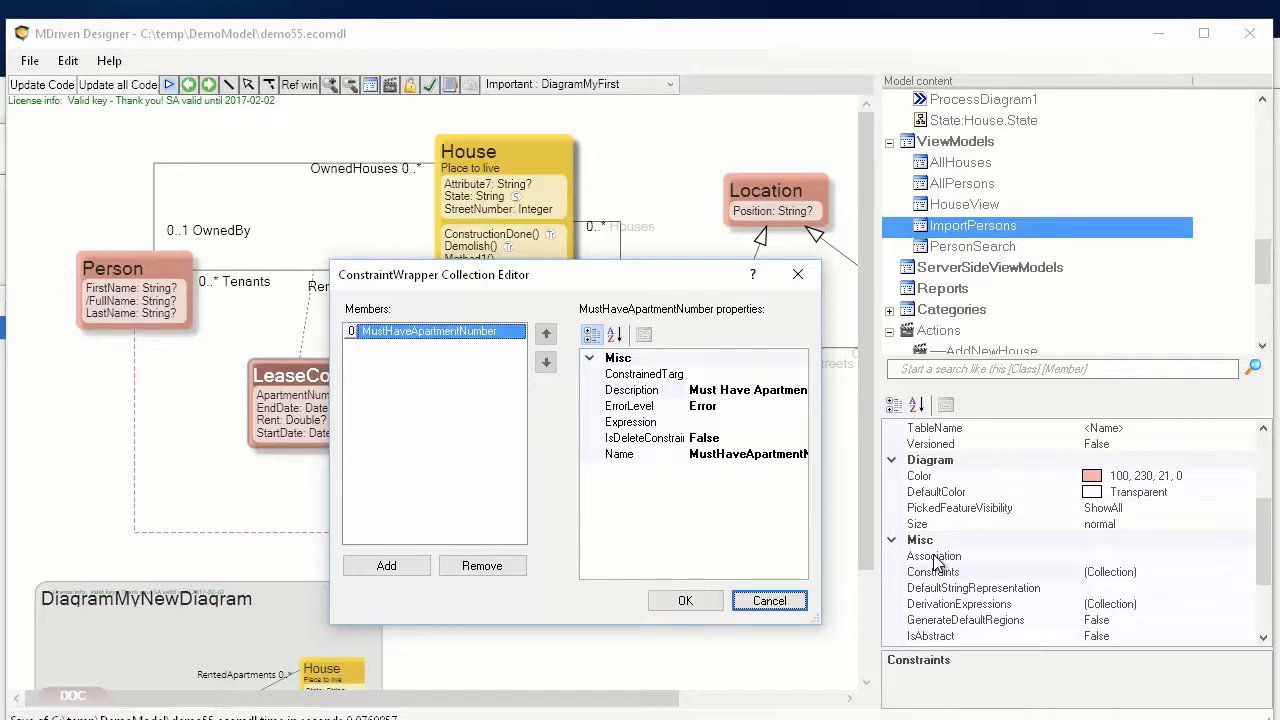
# Try to open the expression editor for the constraint's Expression.
pyautogui.click(716, 408)
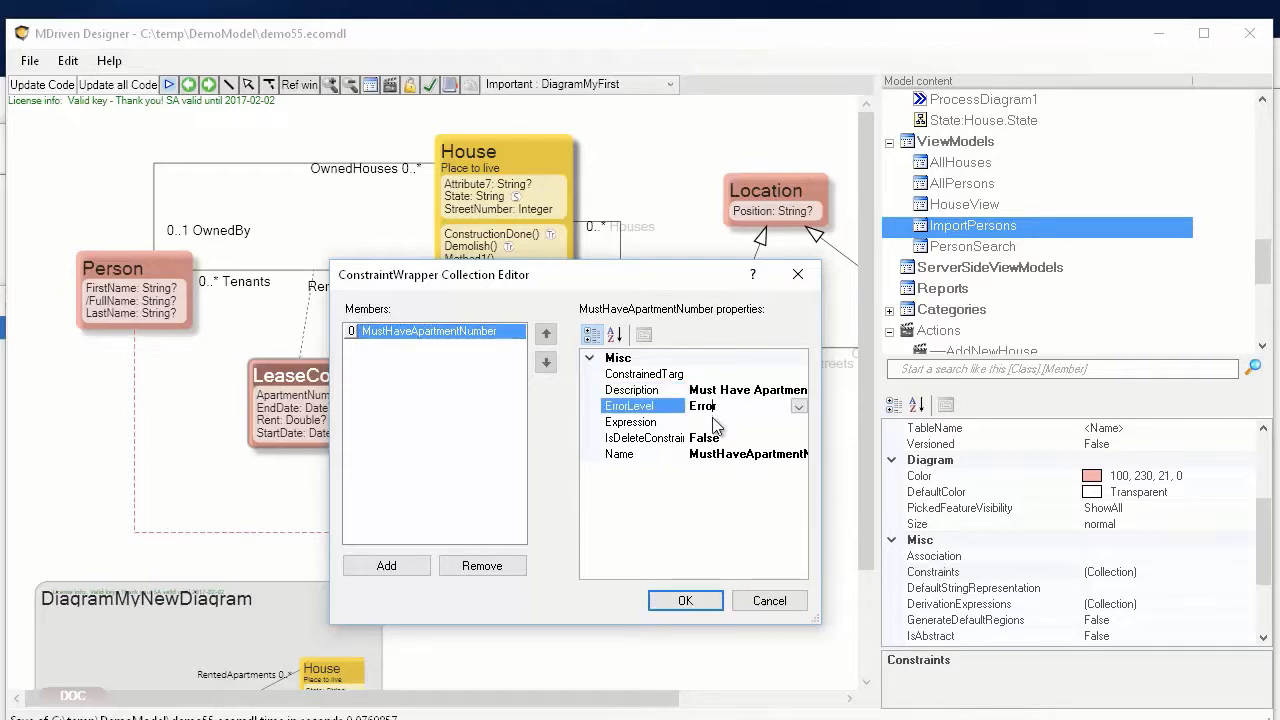
pyautogui.click(714, 422)
pyautogui.click(799, 422)
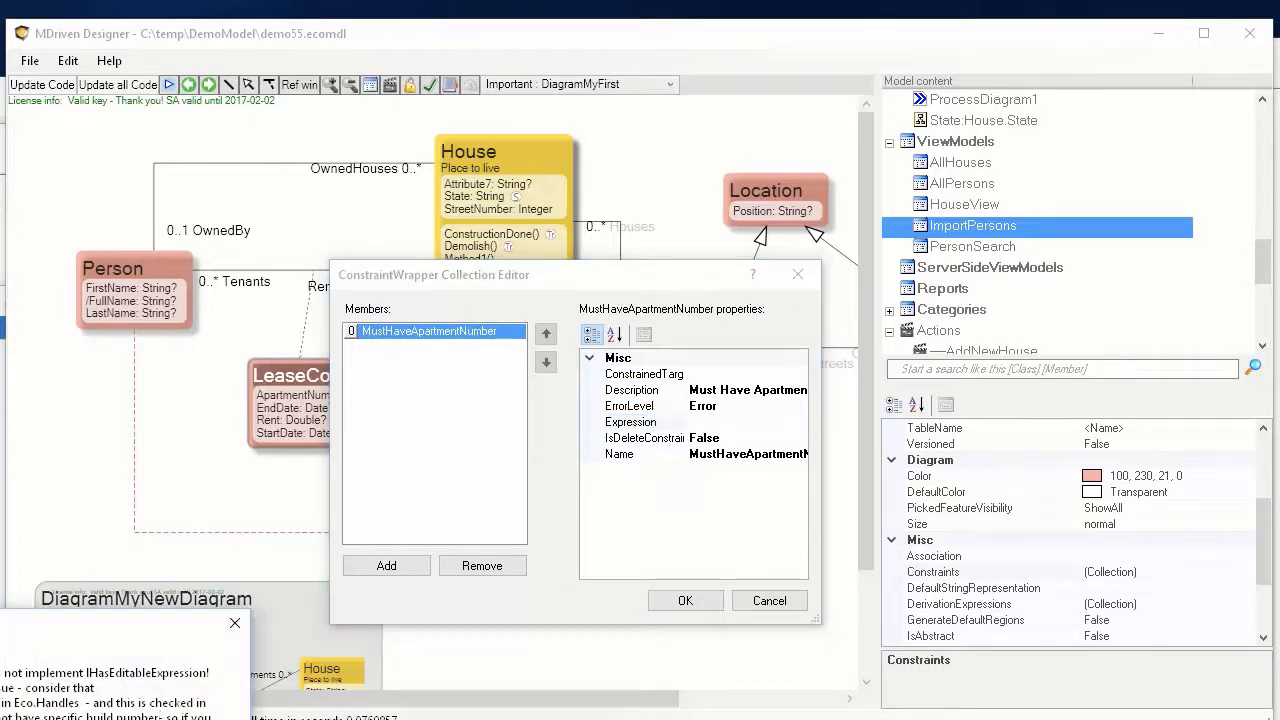
pyautogui.press('Return')
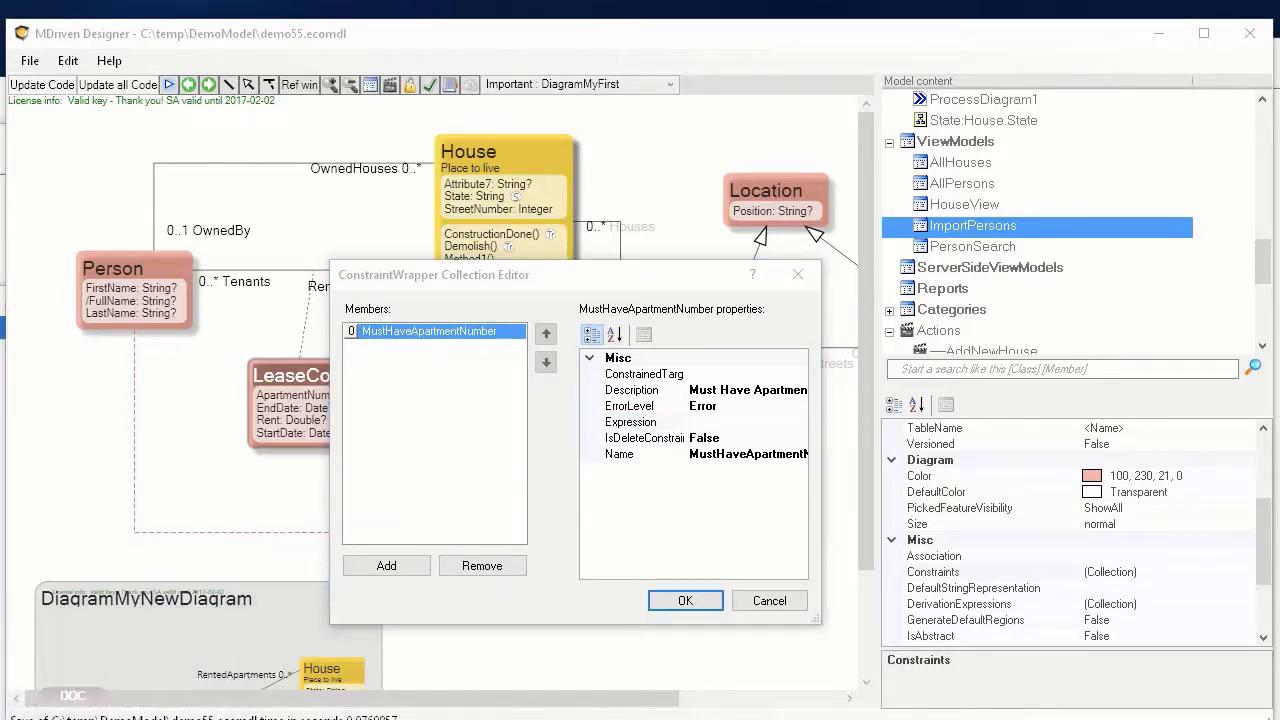
# Enter self.ApartmentNumber->notnull as the constraint's expression and accept the constraint collection of LeaseContract.
pyautogui.click(744, 424)
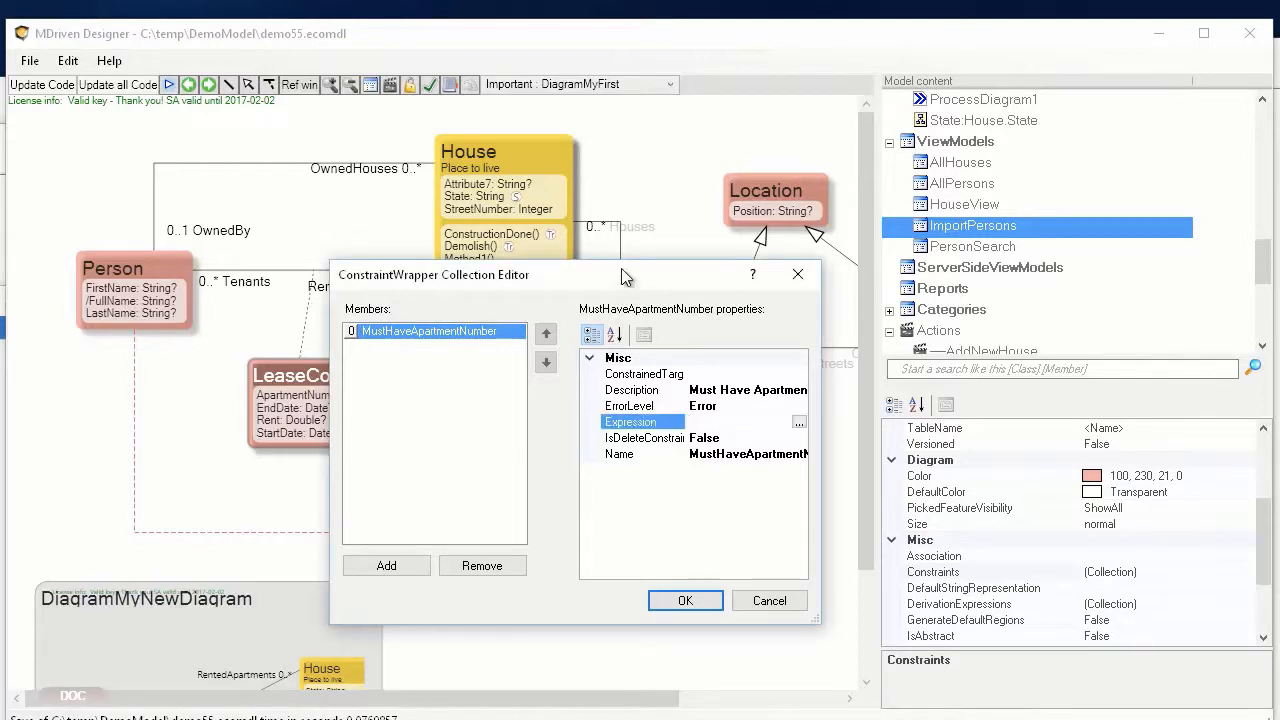
pyautogui.moveTo(622, 276); pyautogui.dragTo(765, 271)
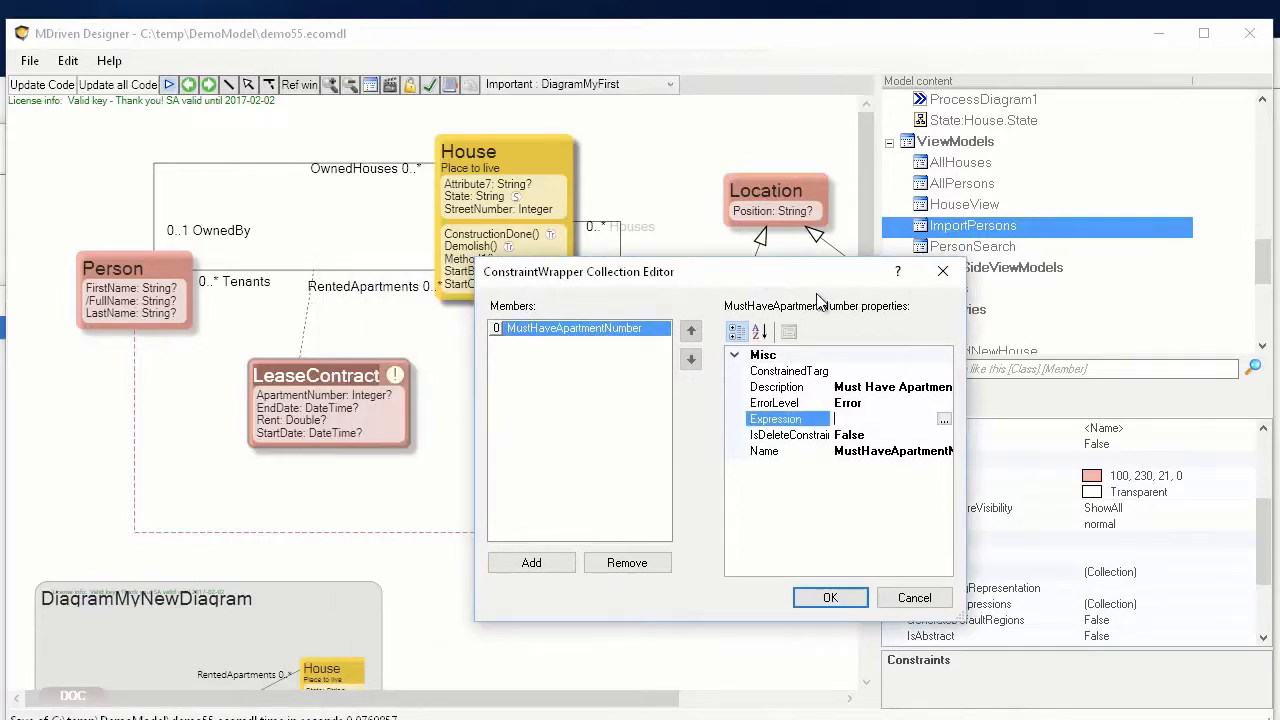
pyautogui.write('self')
pyautogui.write('.')
pyautogui.write('Apart')
pyautogui.write('ment')
pyautogui.write('Nu')
pyautogui.write('mber')
pyautogui.write('->not')
pyautogui.write('null')
pyautogui.press('Return')
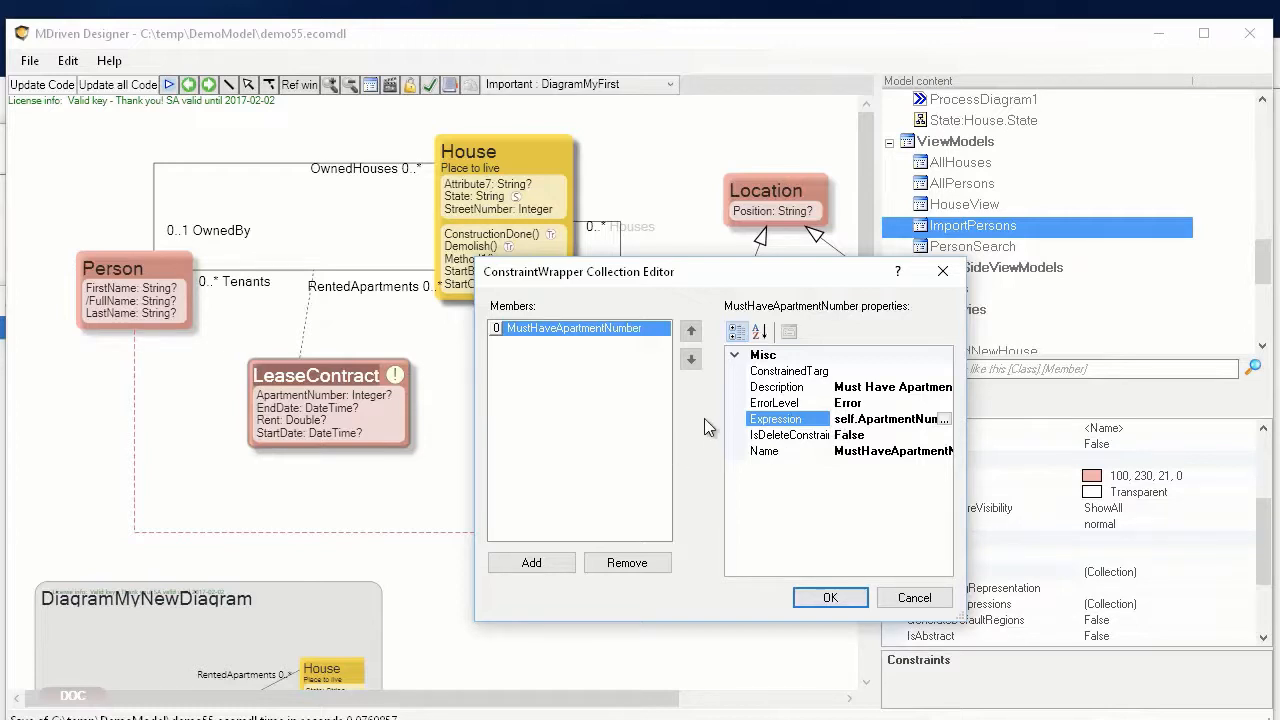
pyautogui.click(817, 596)
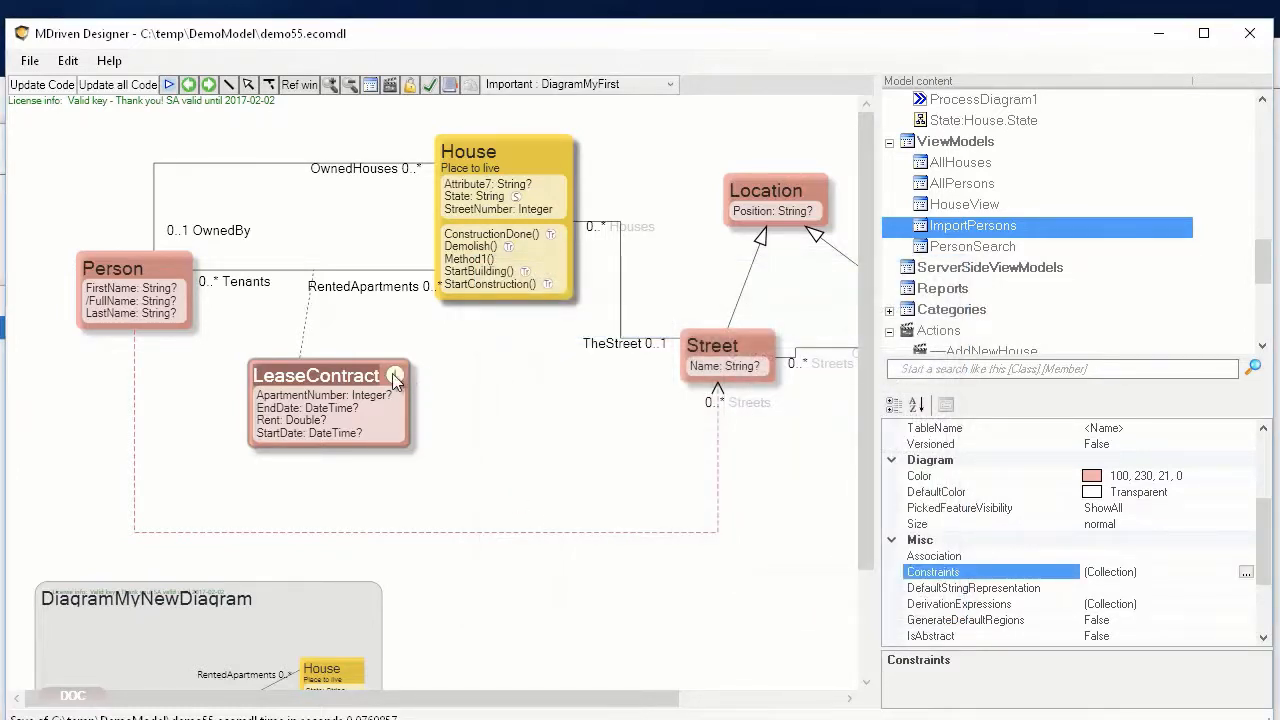
pyautogui.moveTo(396, 379)
pyautogui.click(514, 402)
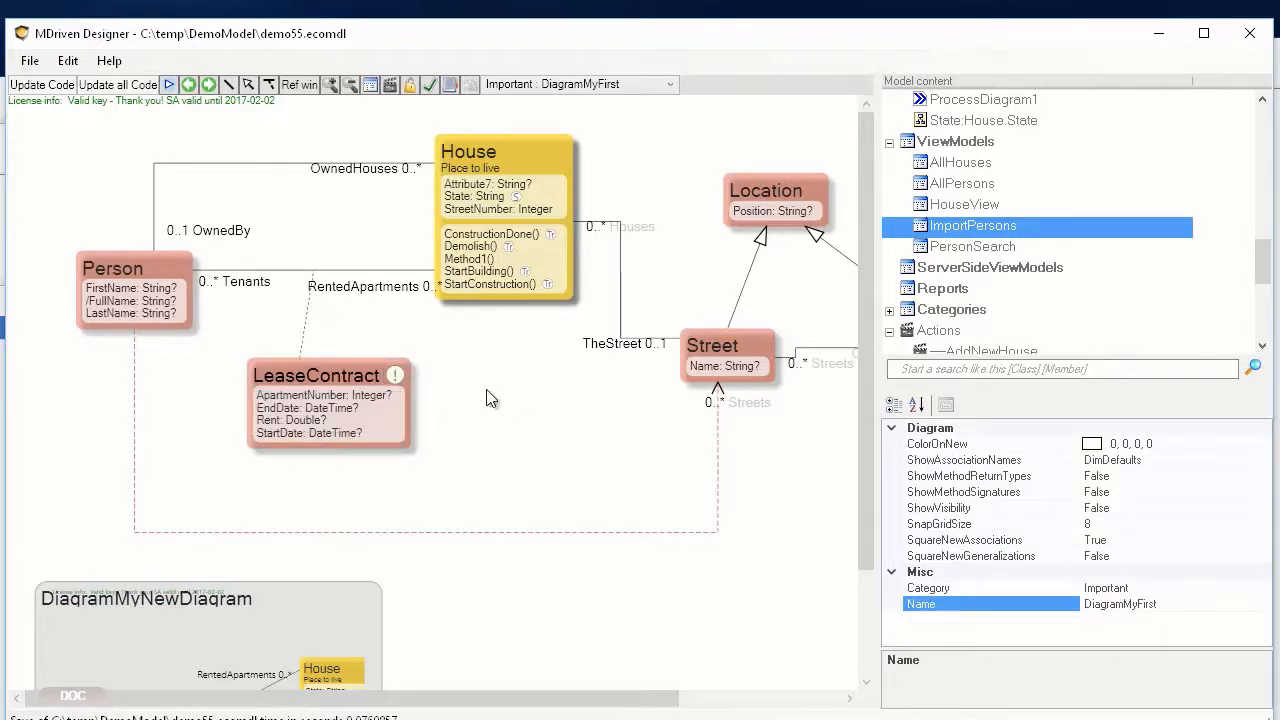
# Switch to the running prototype, refresh the model, and open the first house's first lease contract to check the apartment number constraint.
pyautogui.hotkey('alt', 'Tab')
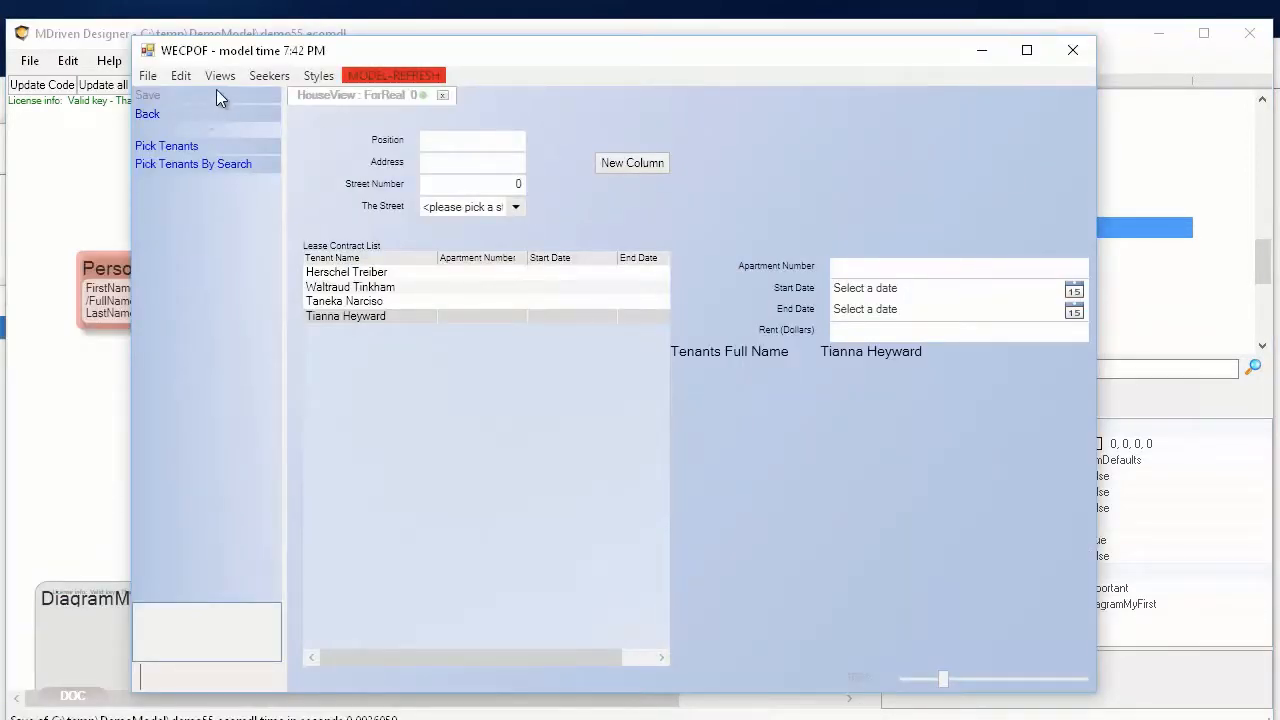
pyautogui.click(350, 75)
pyautogui.click(254, 77)
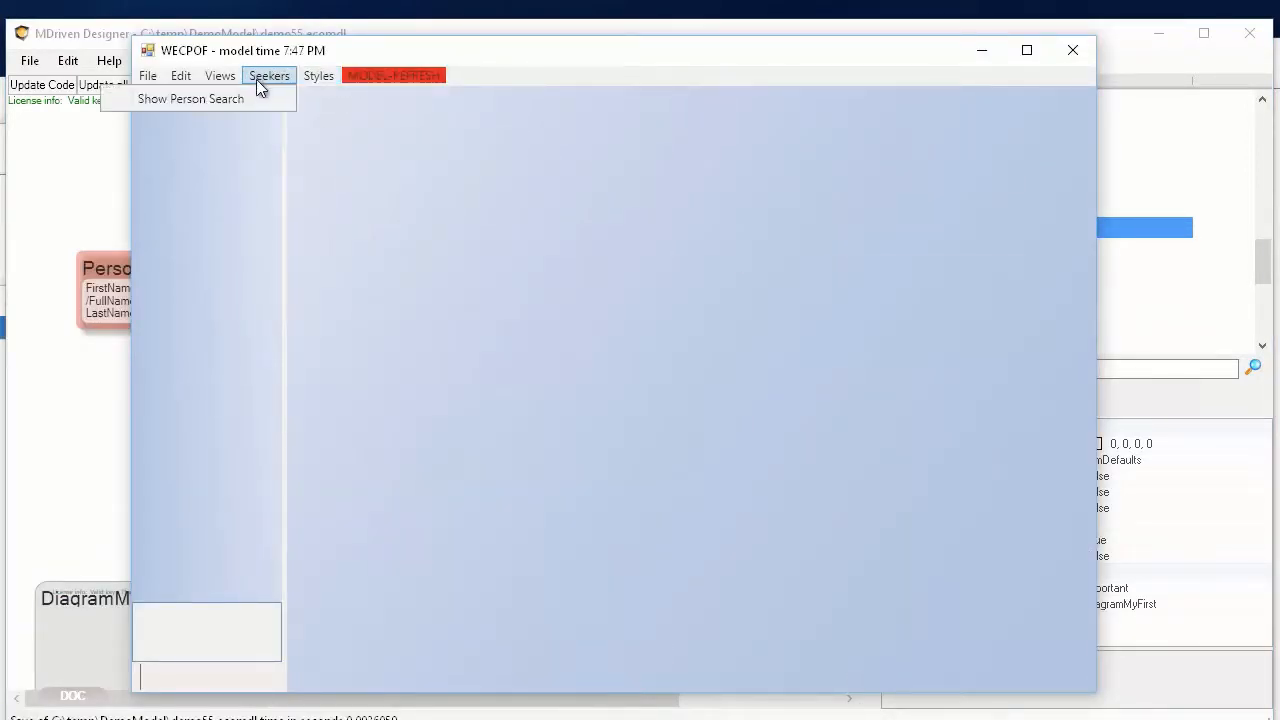
pyautogui.click(242, 99)
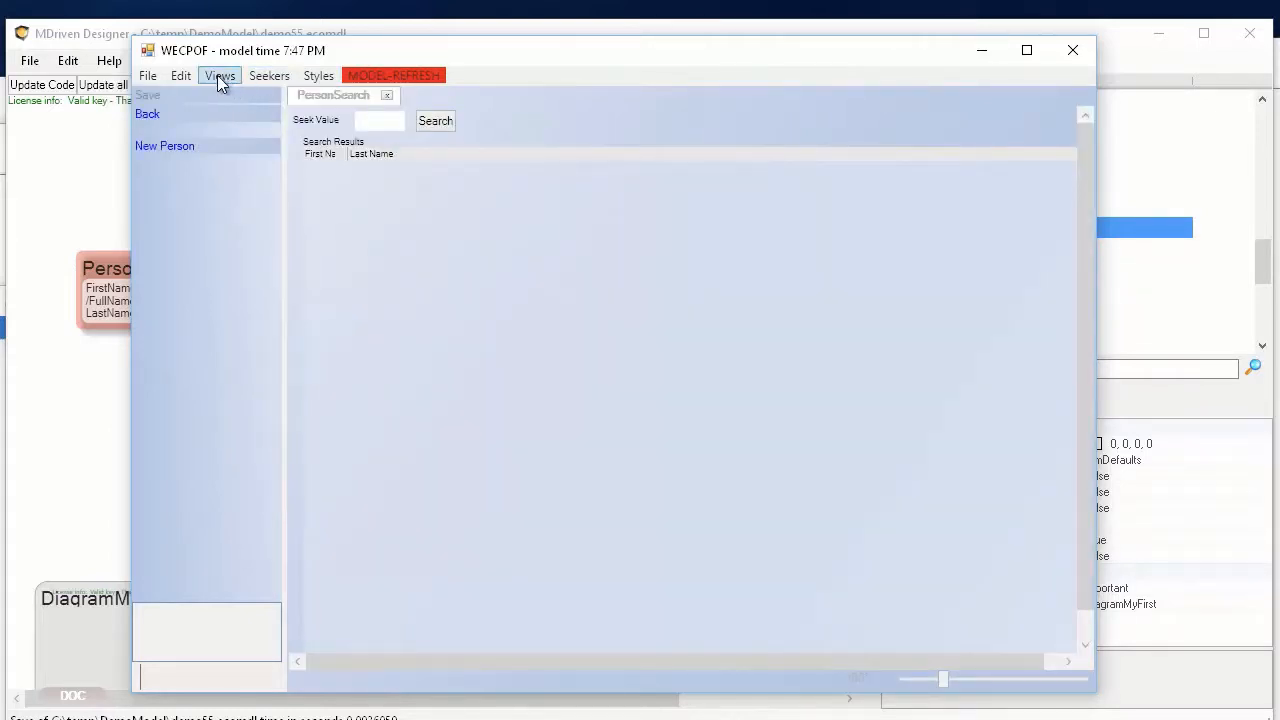
pyautogui.click(220, 75)
pyautogui.click(204, 101)
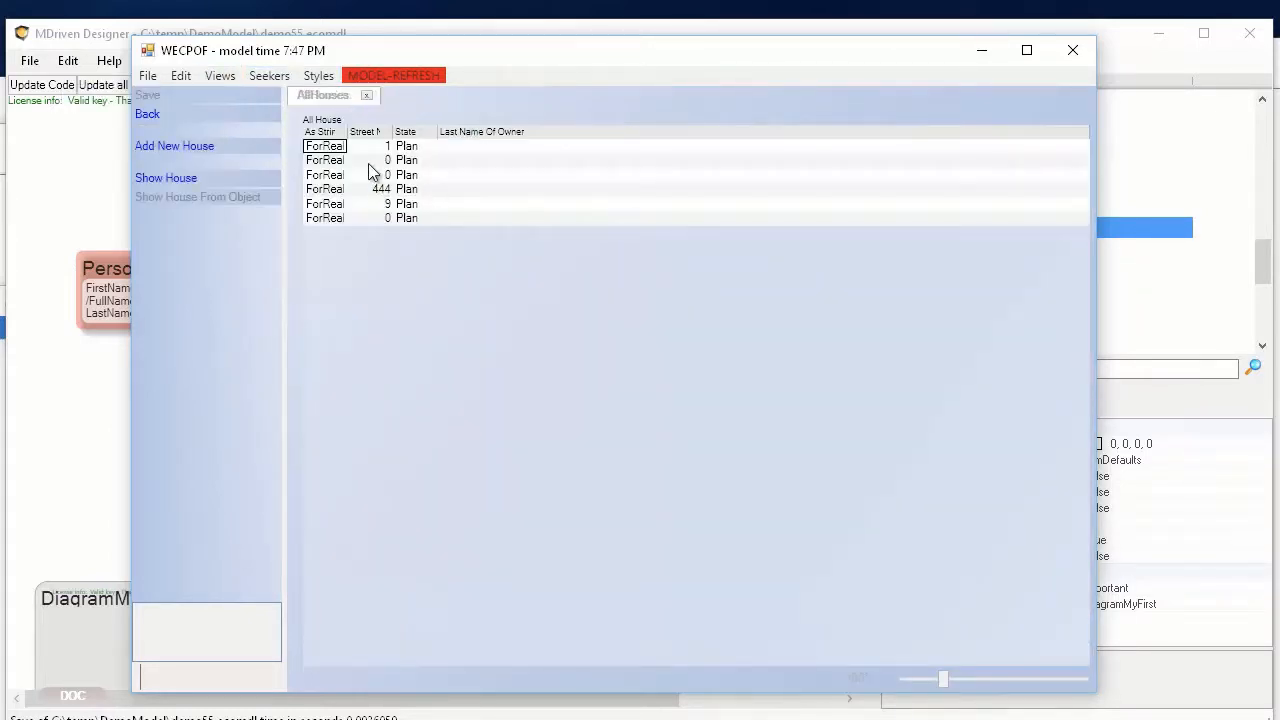
pyautogui.doubleClick(331, 147)
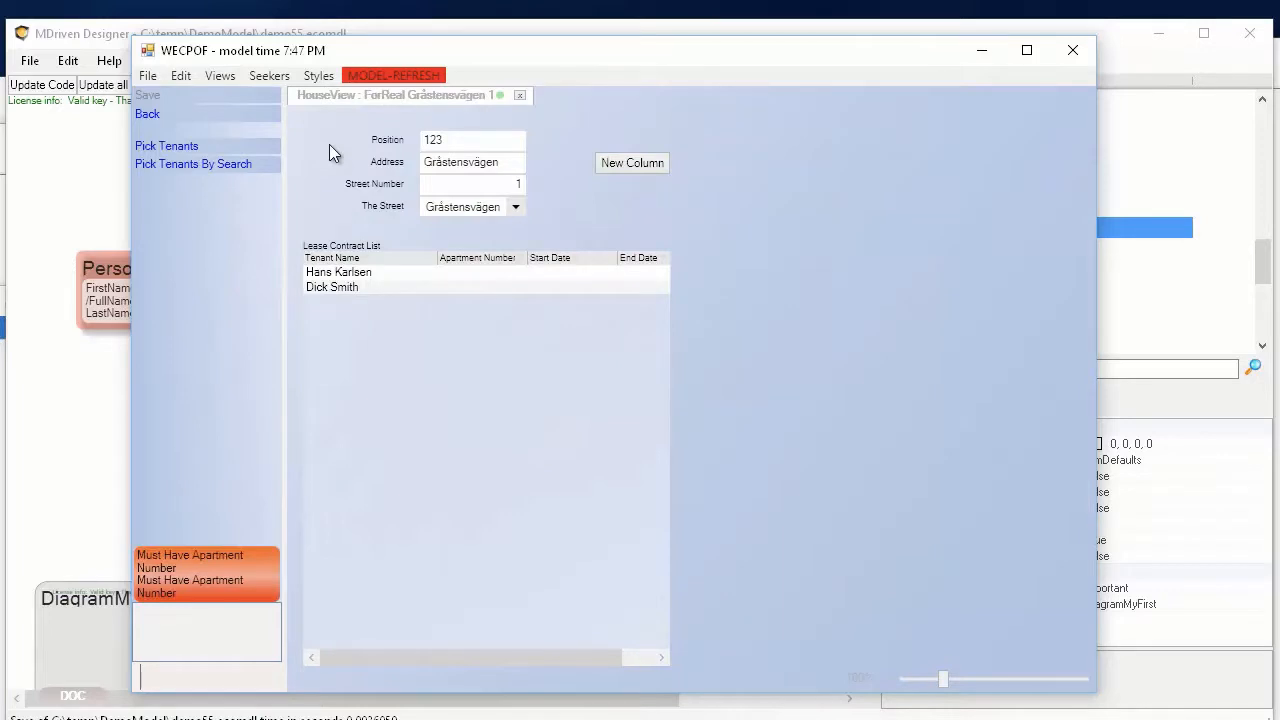
pyautogui.click(367, 274)
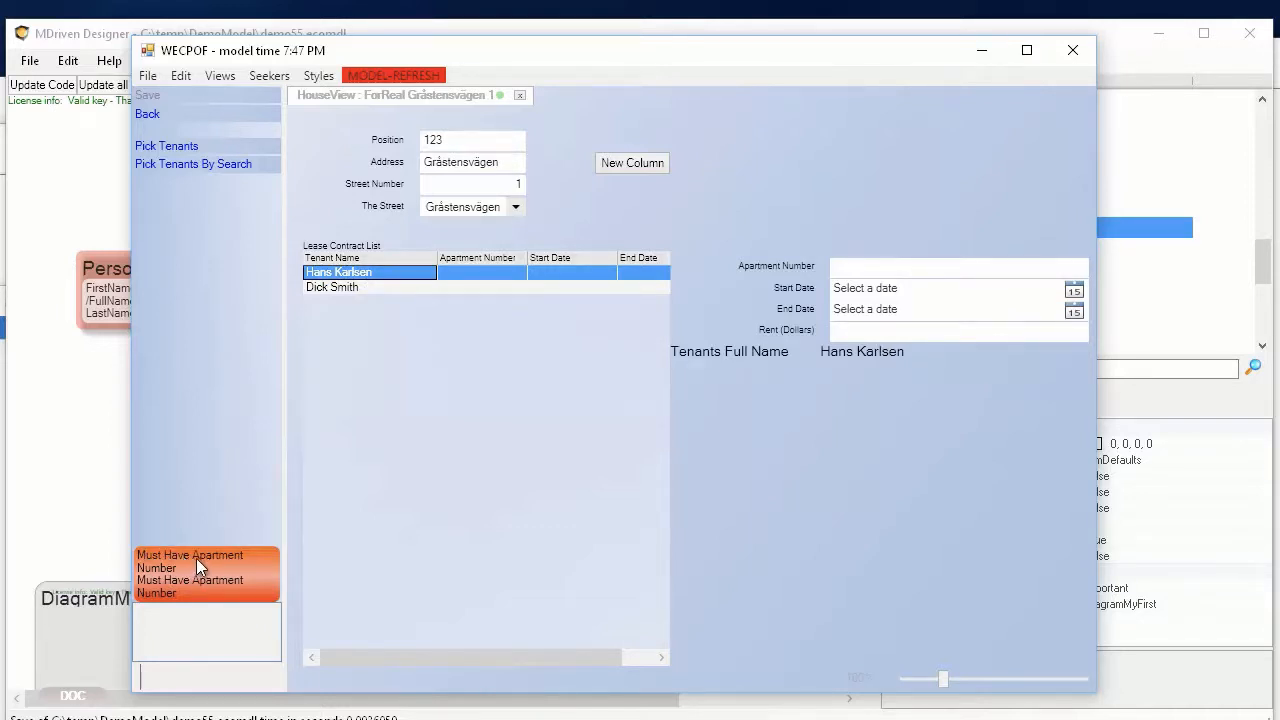
# Return to MDriven Designer and prefix the LeaseContract constraint's description with an AsString expression in angle brackets.
pyautogui.click(90, 455)
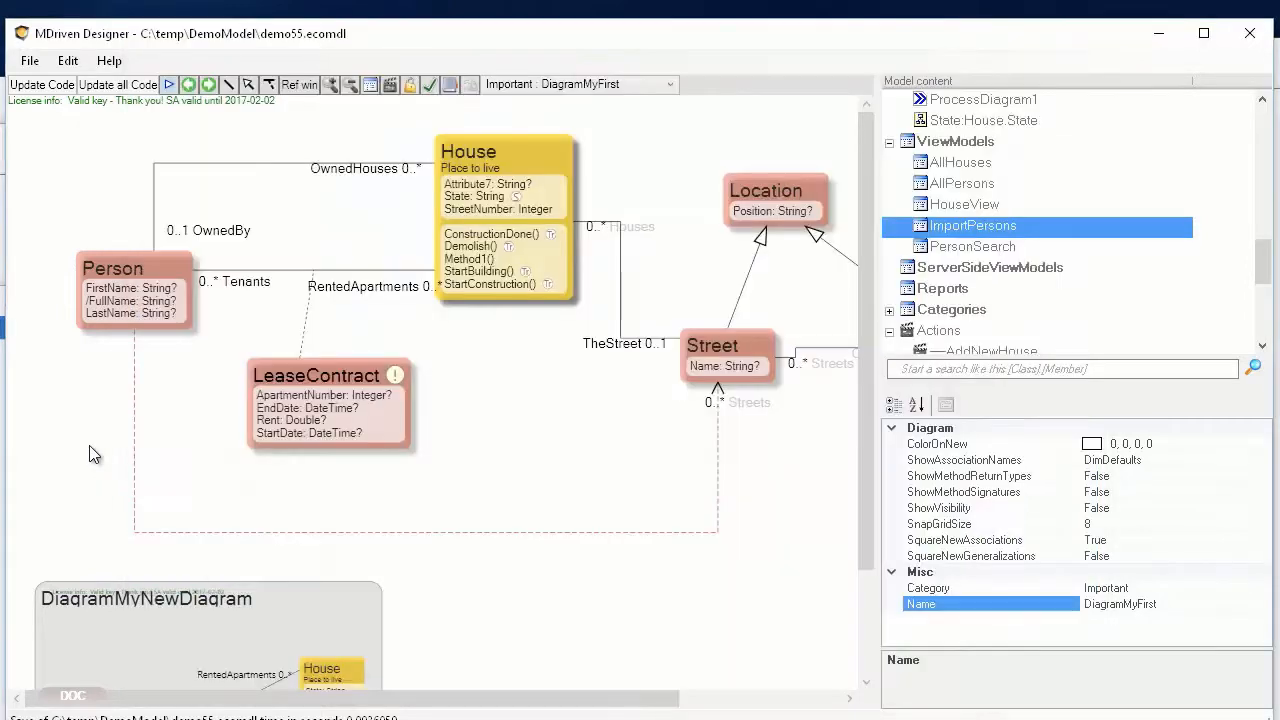
pyautogui.click(397, 376)
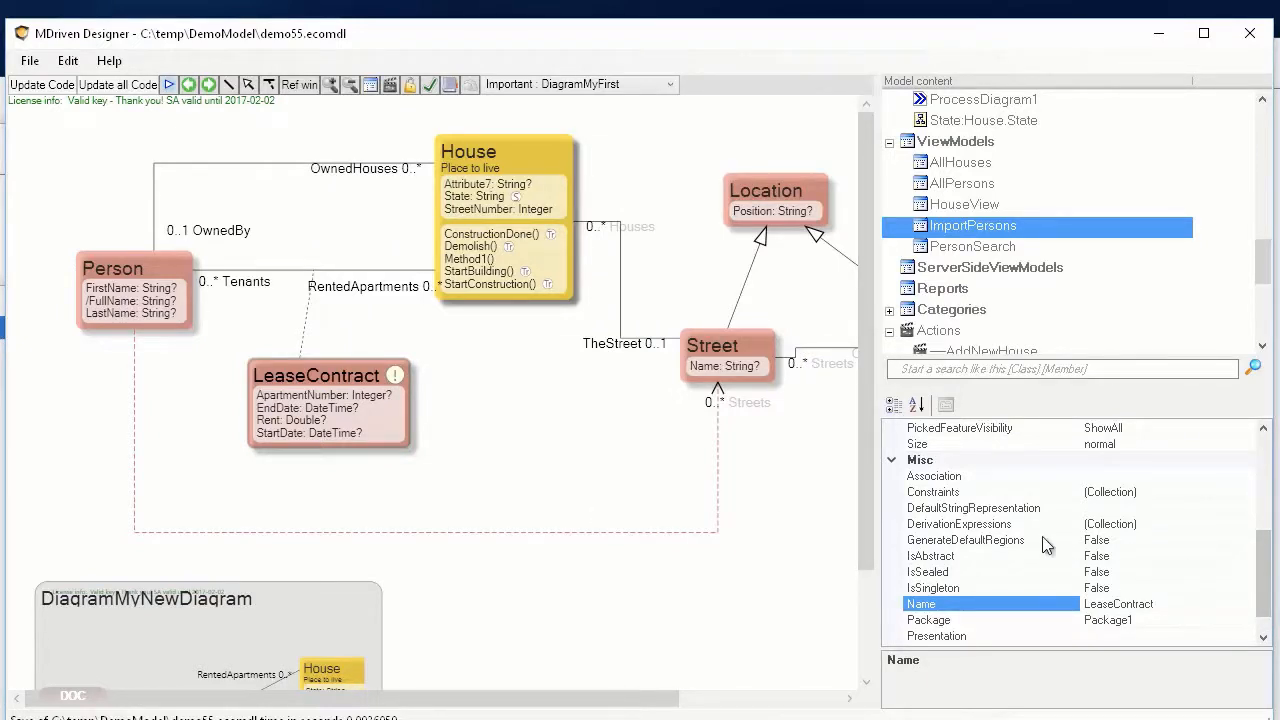
pyautogui.click(1160, 492)
pyautogui.click(1256, 492)
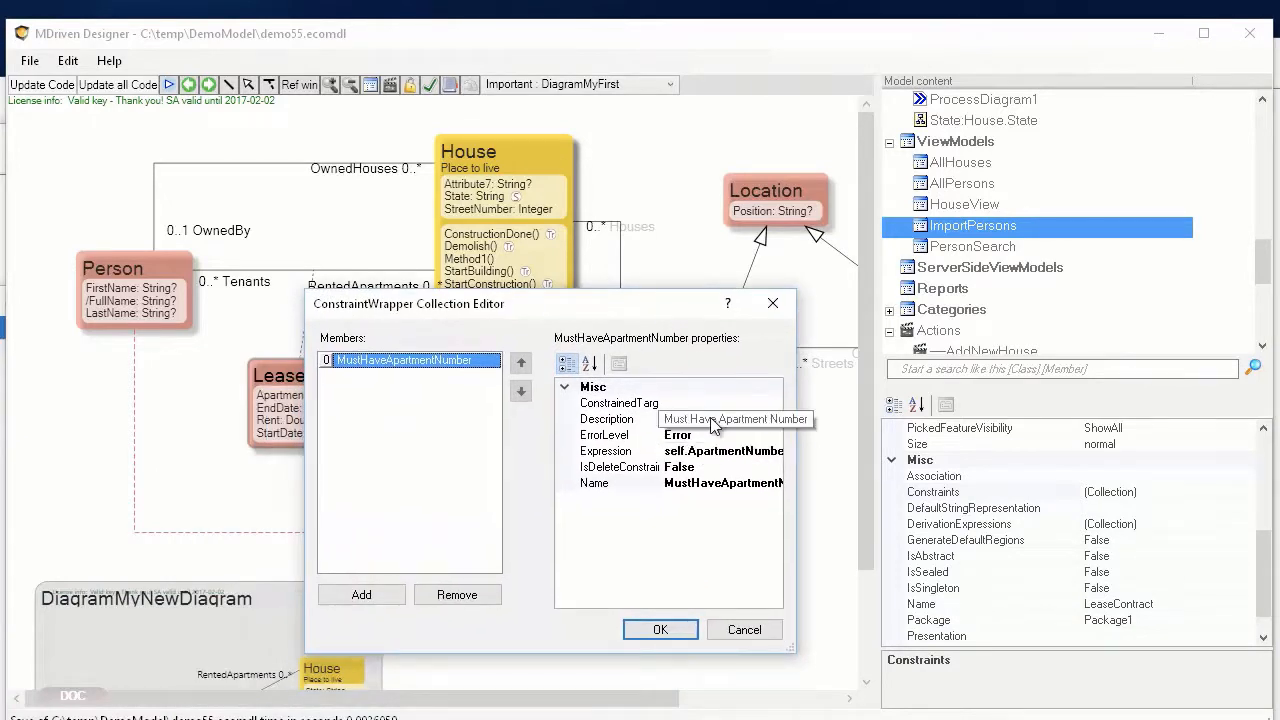
pyautogui.click(720, 419)
pyautogui.press('End')
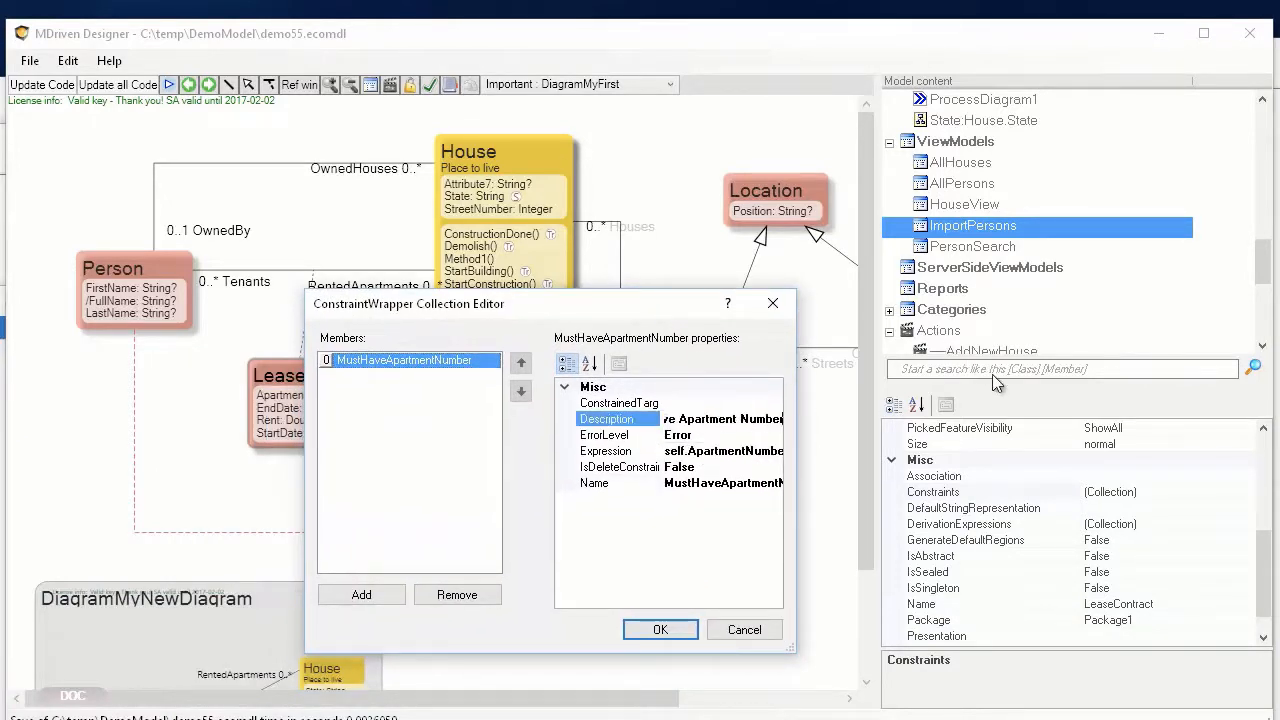
pyautogui.press('Home')
pyautogui.press('End')
pyautogui.press('Home')
pyautogui.write('<>AsString')
pyautogui.hotkey('shift', 'Right')
pyautogui.press('Right')
pyautogui.press('Right')
pyautogui.press('Right')
pyautogui.press('Right')
pyautogui.click(682, 633)
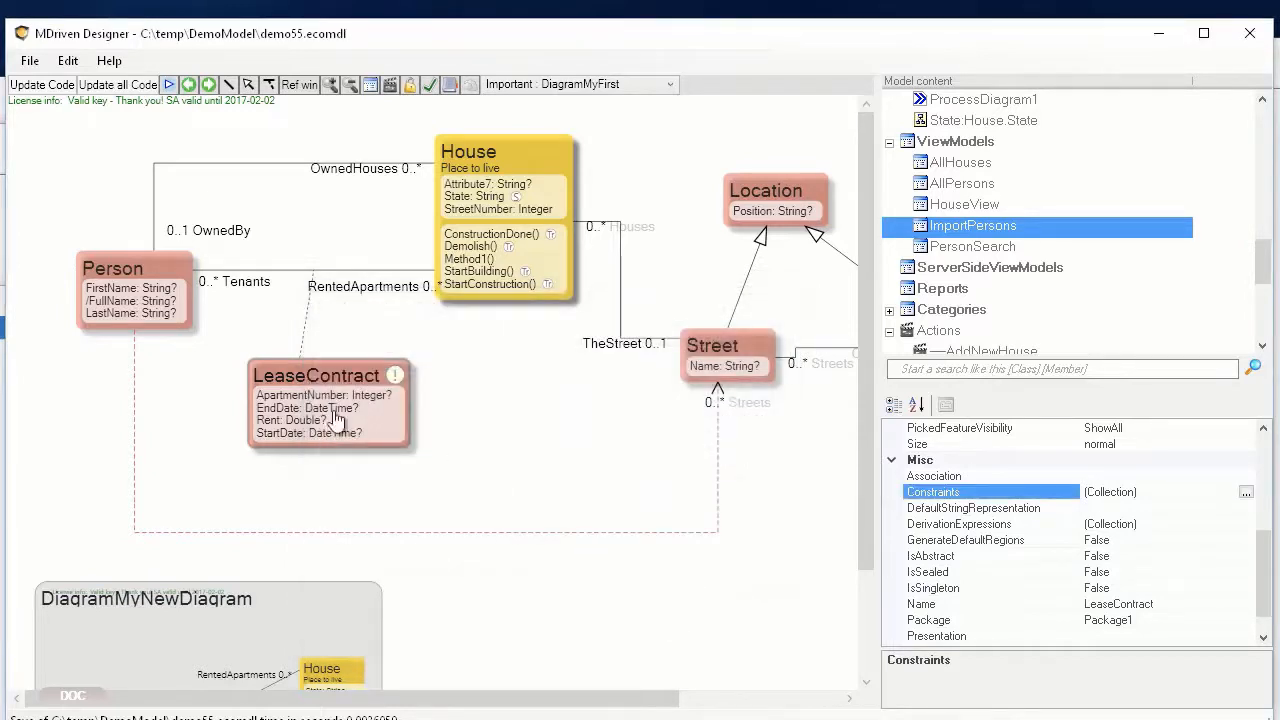
# Set the DefaultStringRepresentation of the LeaseContract class to self.Tenants.FullName in the OCL editor.
pyautogui.click(334, 389)
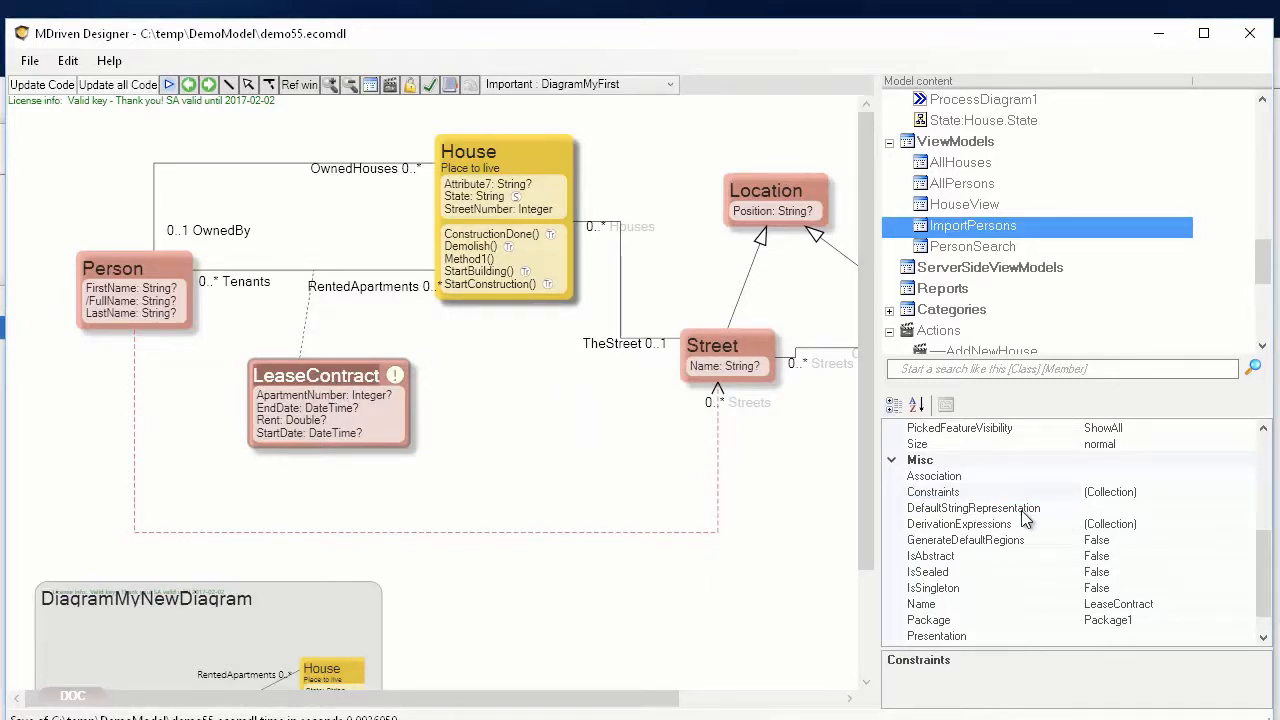
pyautogui.click(1170, 512)
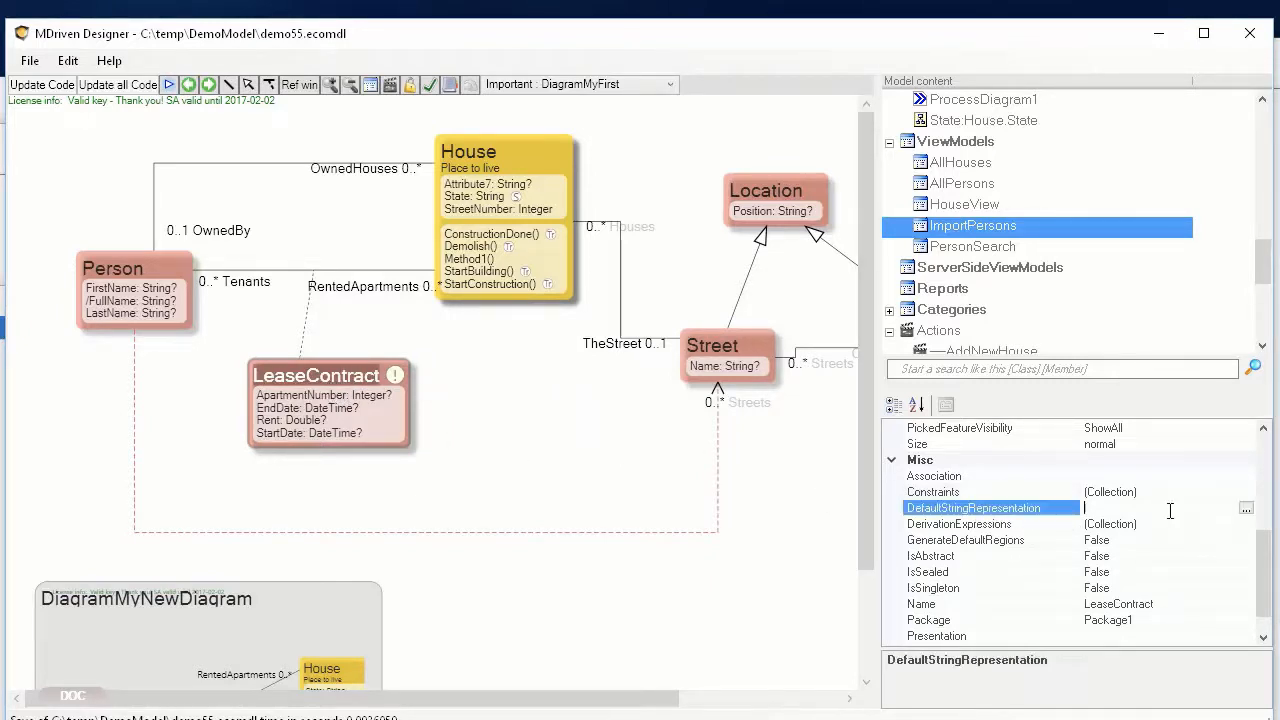
pyautogui.click(1246, 510)
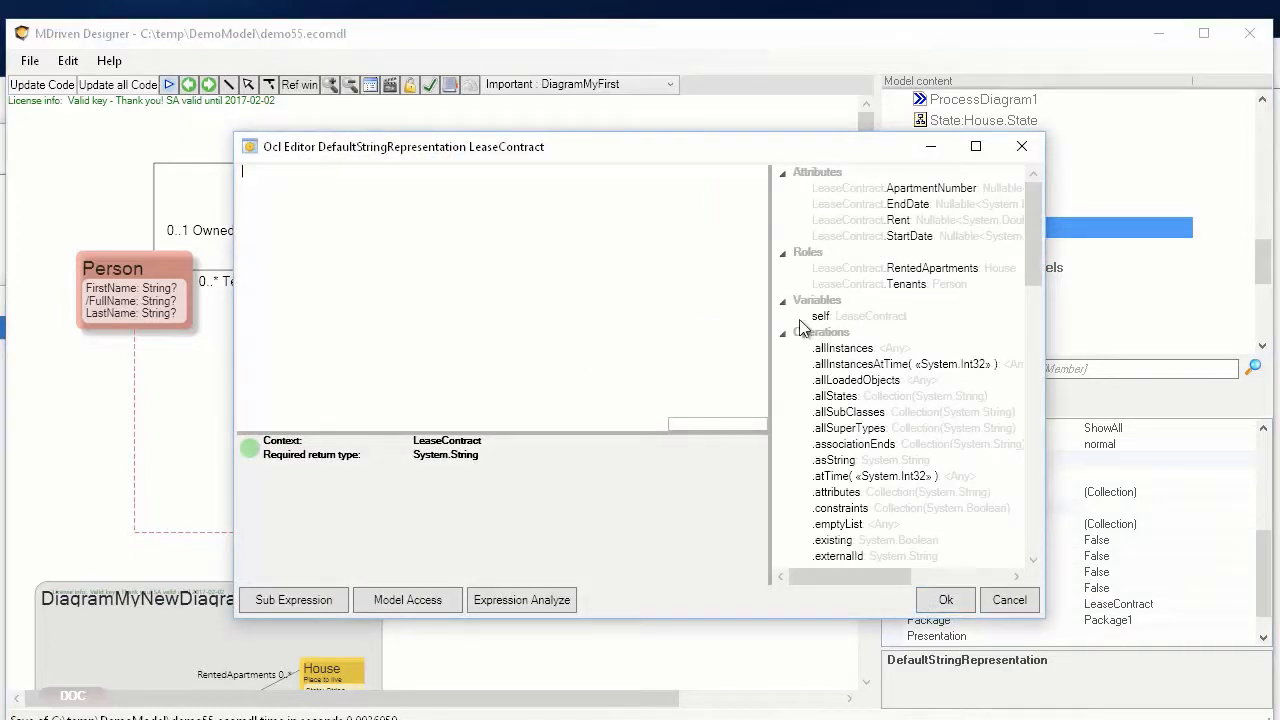
pyautogui.doubleClick(907, 284)
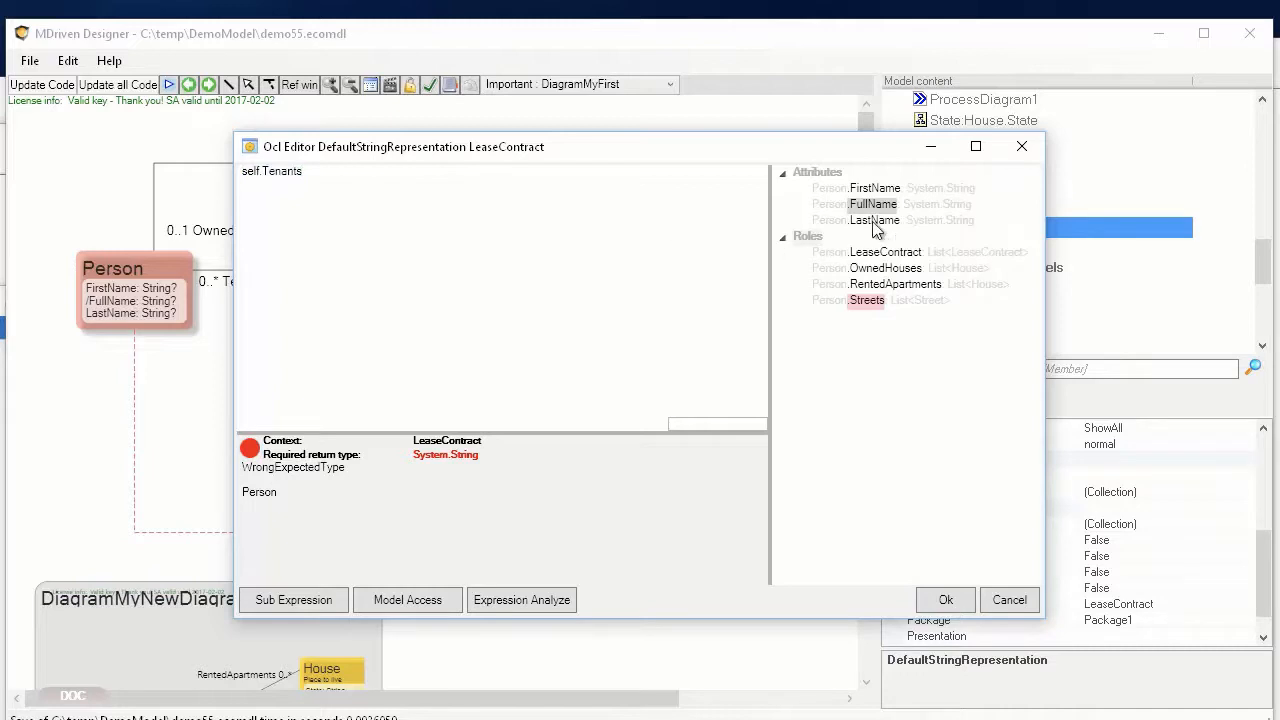
pyautogui.click(868, 207)
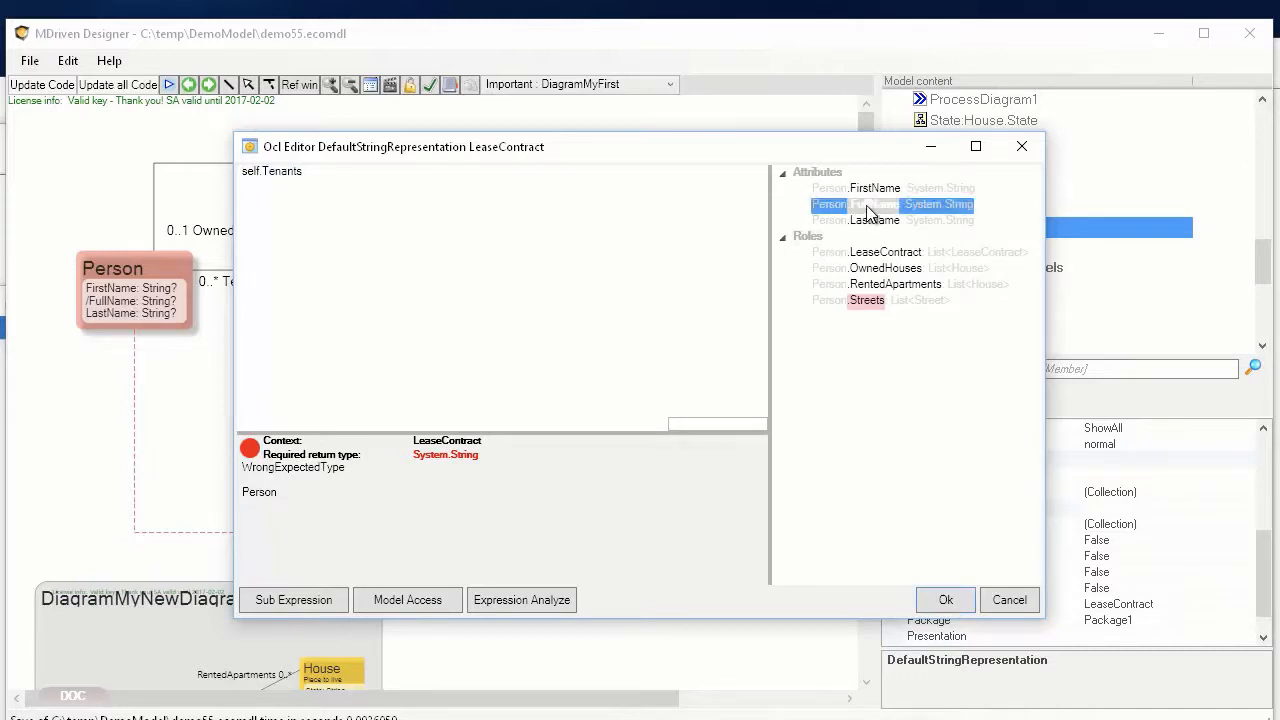
pyautogui.click(428, 188)
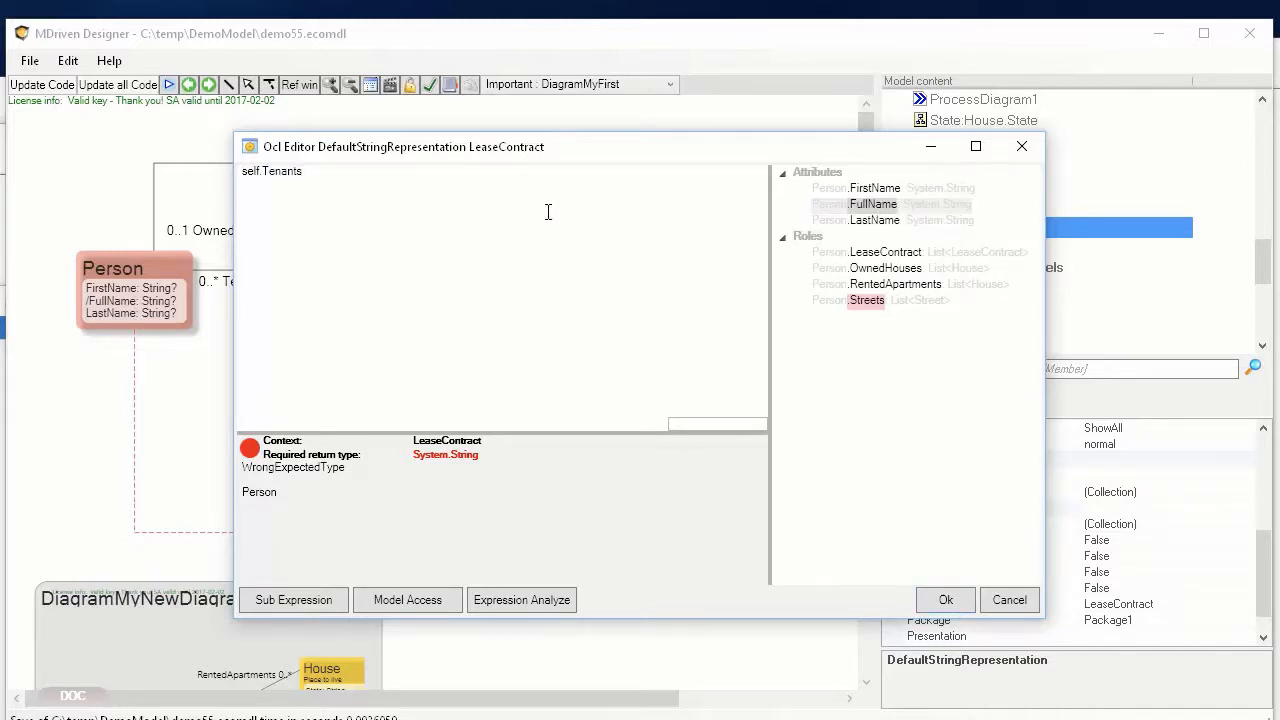
pyautogui.write('Full')
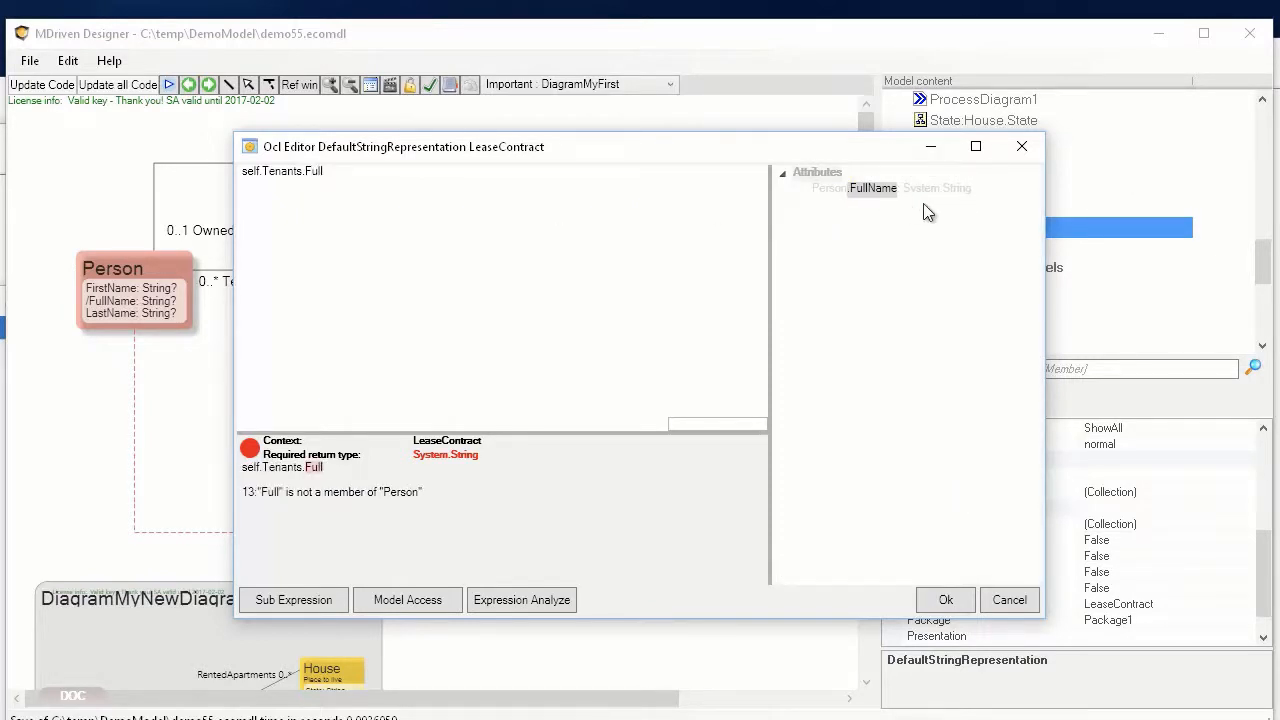
pyautogui.doubleClick(874, 187)
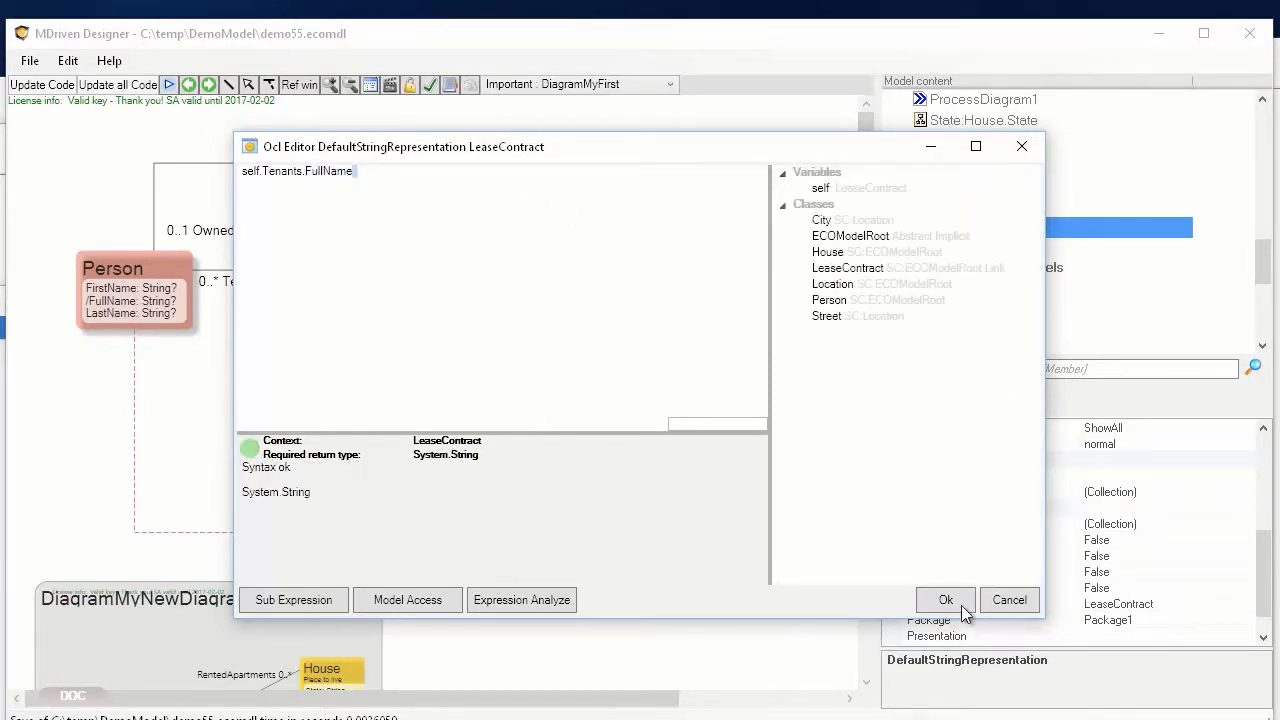
pyautogui.click(946, 600)
pyautogui.click(534, 465)
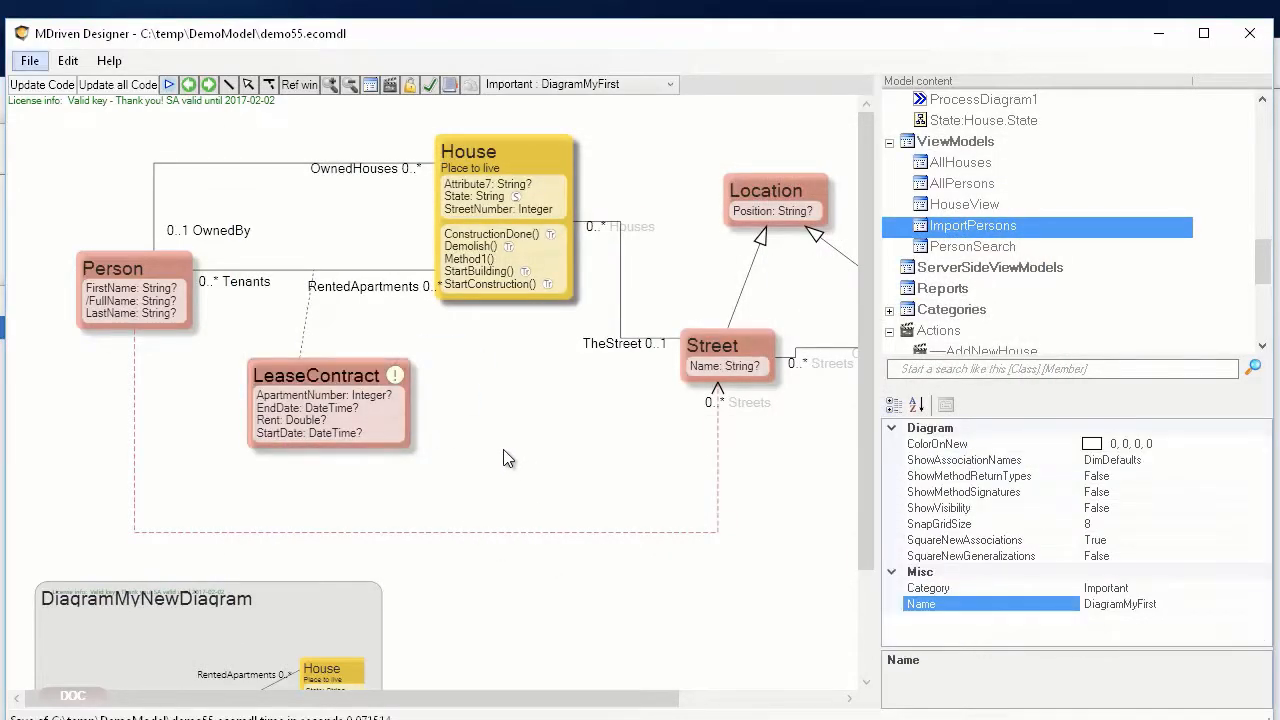
# Switch to the running prototype, refresh the model, and reopen the first house's first lease contract to check the tenant-specific constraint message.
pyautogui.hotkey('alt', 'Tab')
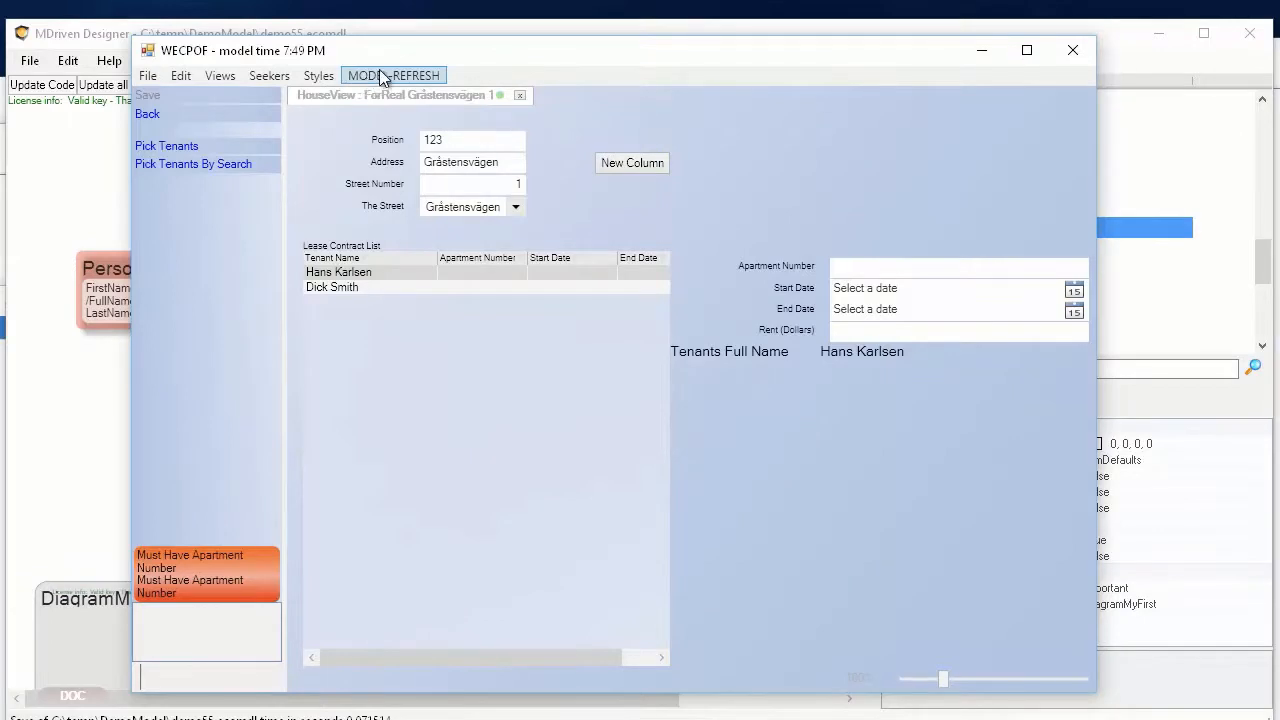
pyautogui.click(378, 77)
pyautogui.click(208, 76)
pyautogui.click(211, 99)
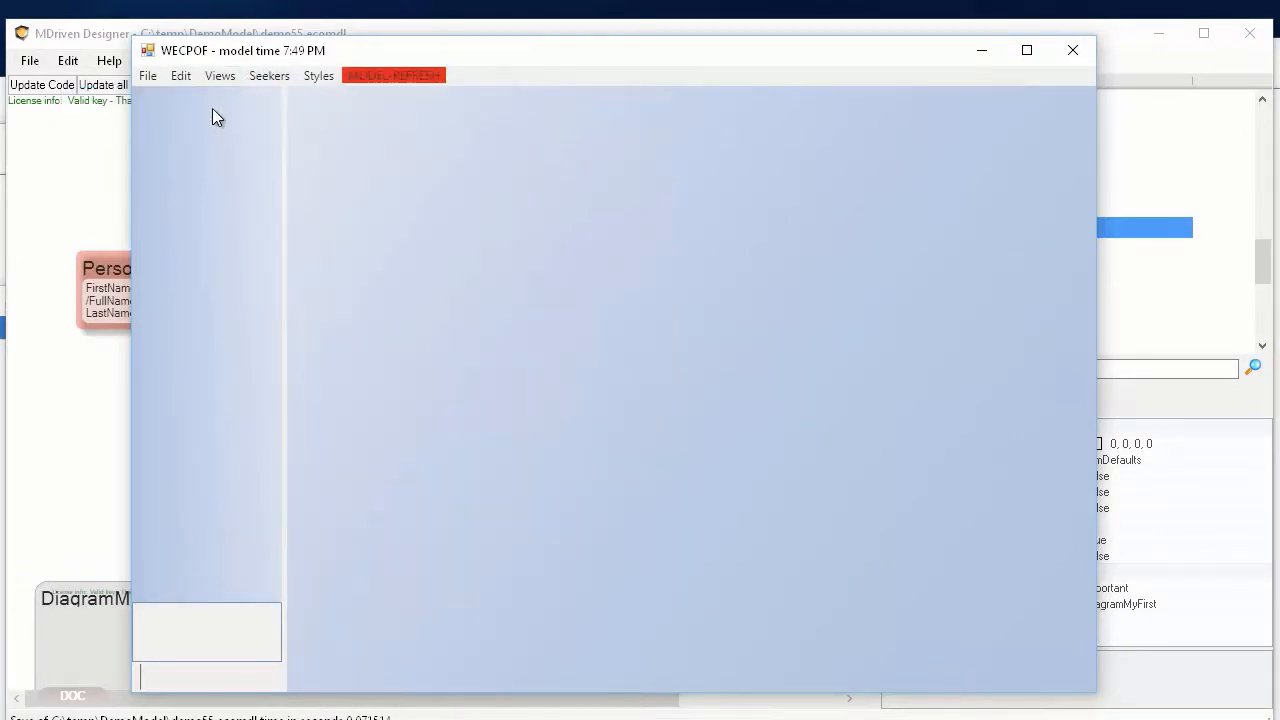
pyautogui.click(335, 148)
pyautogui.doubleClick(335, 148)
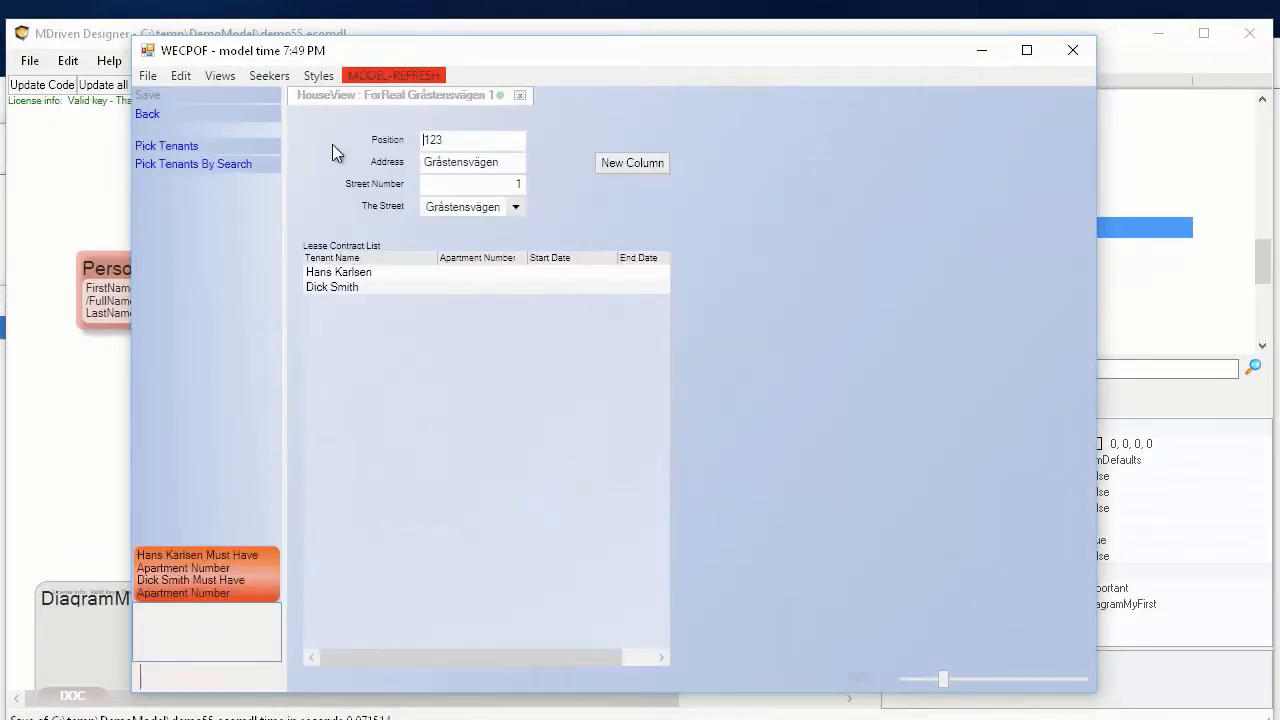
pyautogui.click(366, 277)
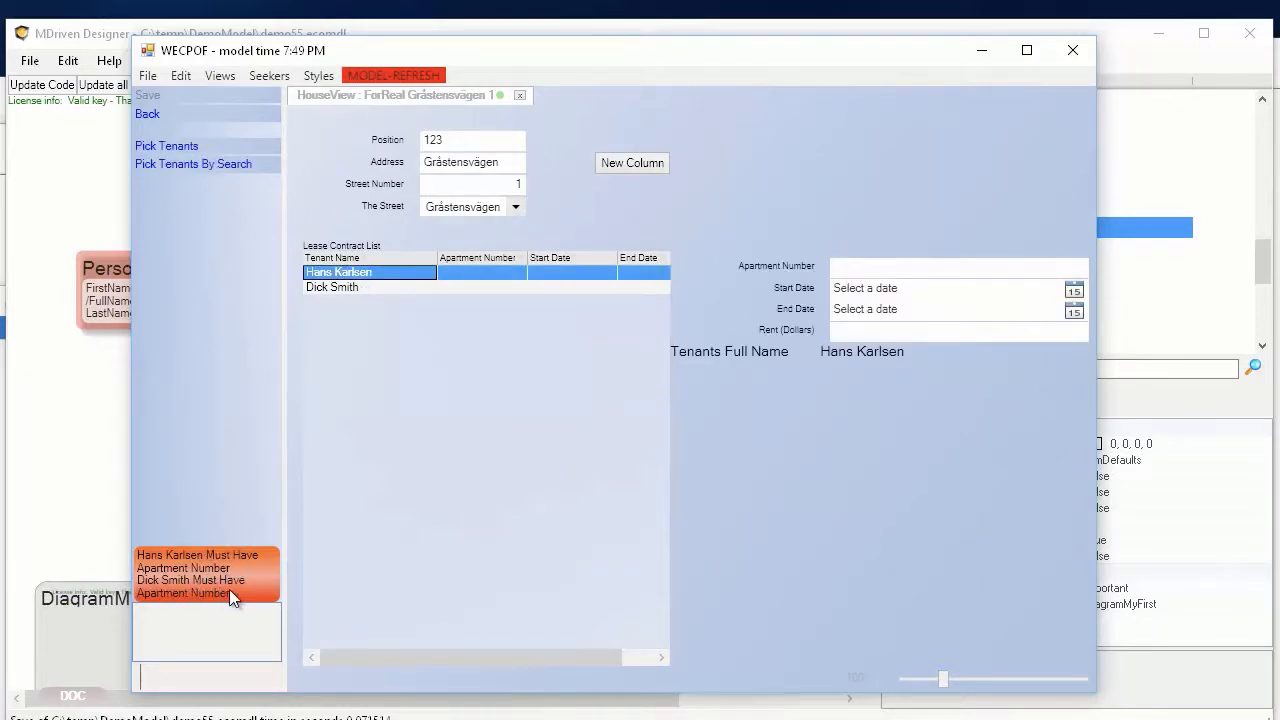
# Set the apartment number of the first lease contract in the list to 1.
pyautogui.click(894, 265)
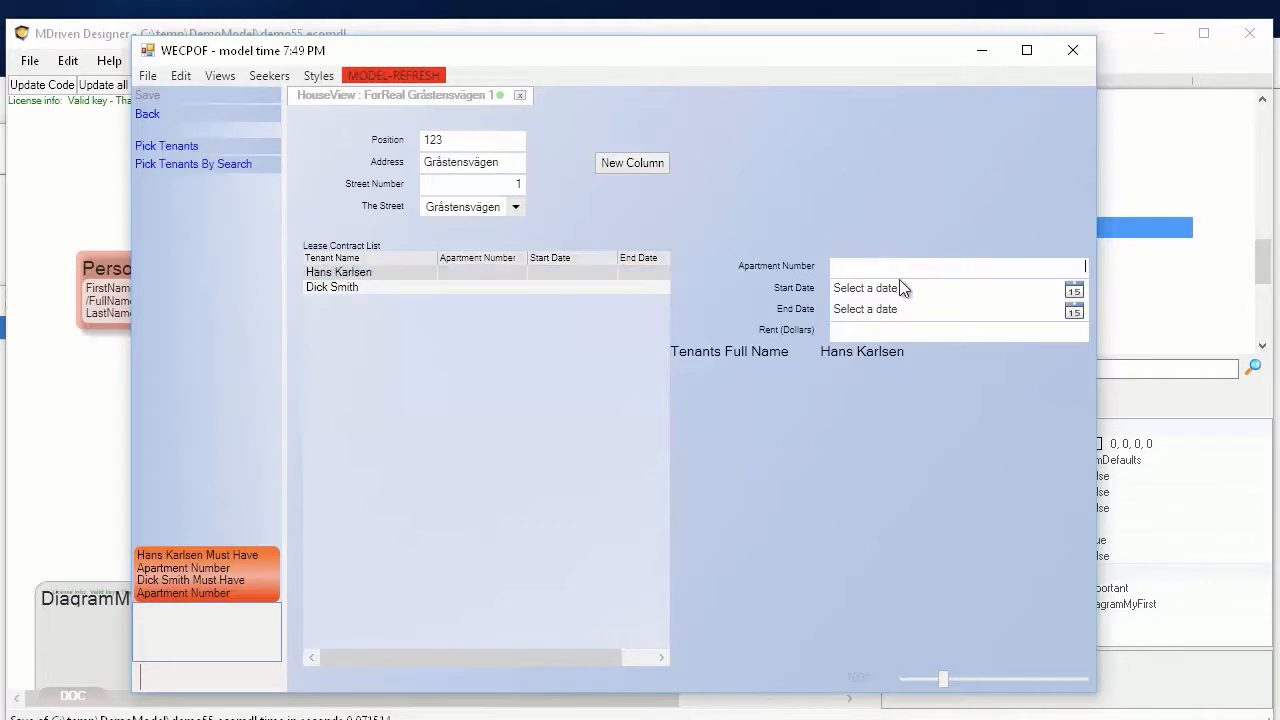
pyautogui.click(382, 275)
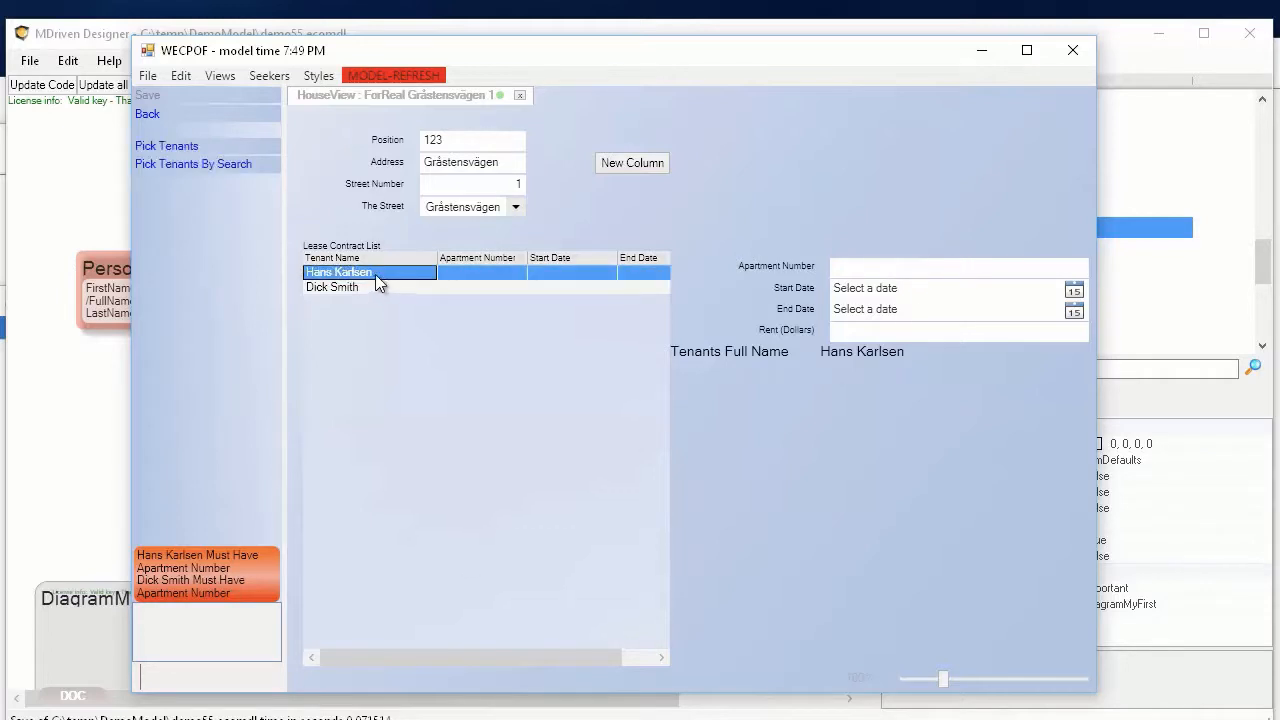
pyautogui.click(881, 270)
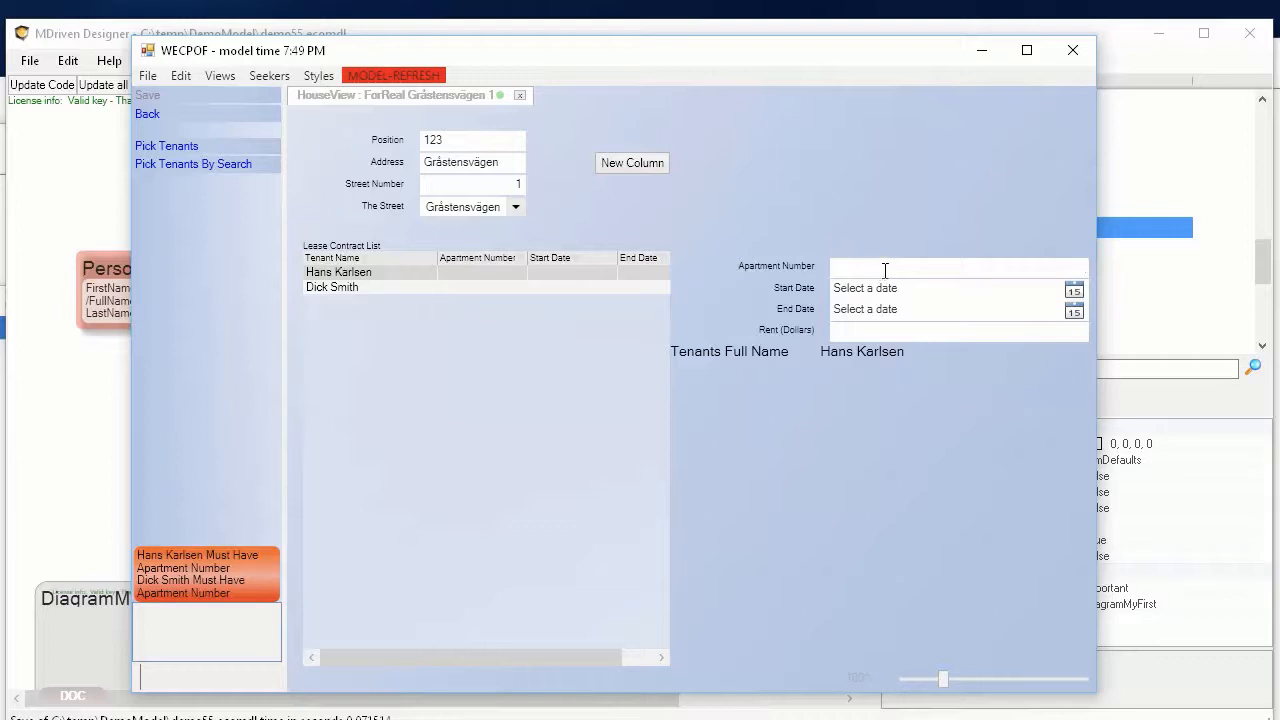
pyautogui.write('1')
pyautogui.press('Tab')
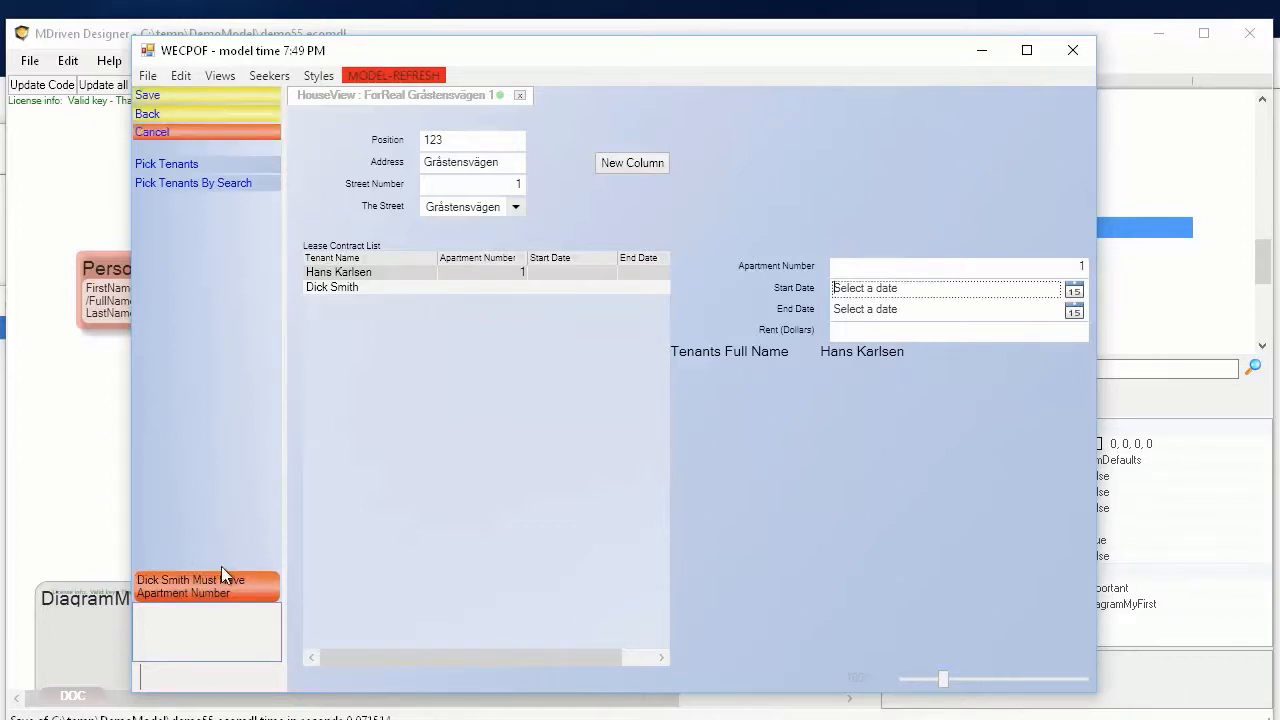
# Set the second lease contract's apartment number to 2 and save the changes.
pyautogui.click(448, 289)
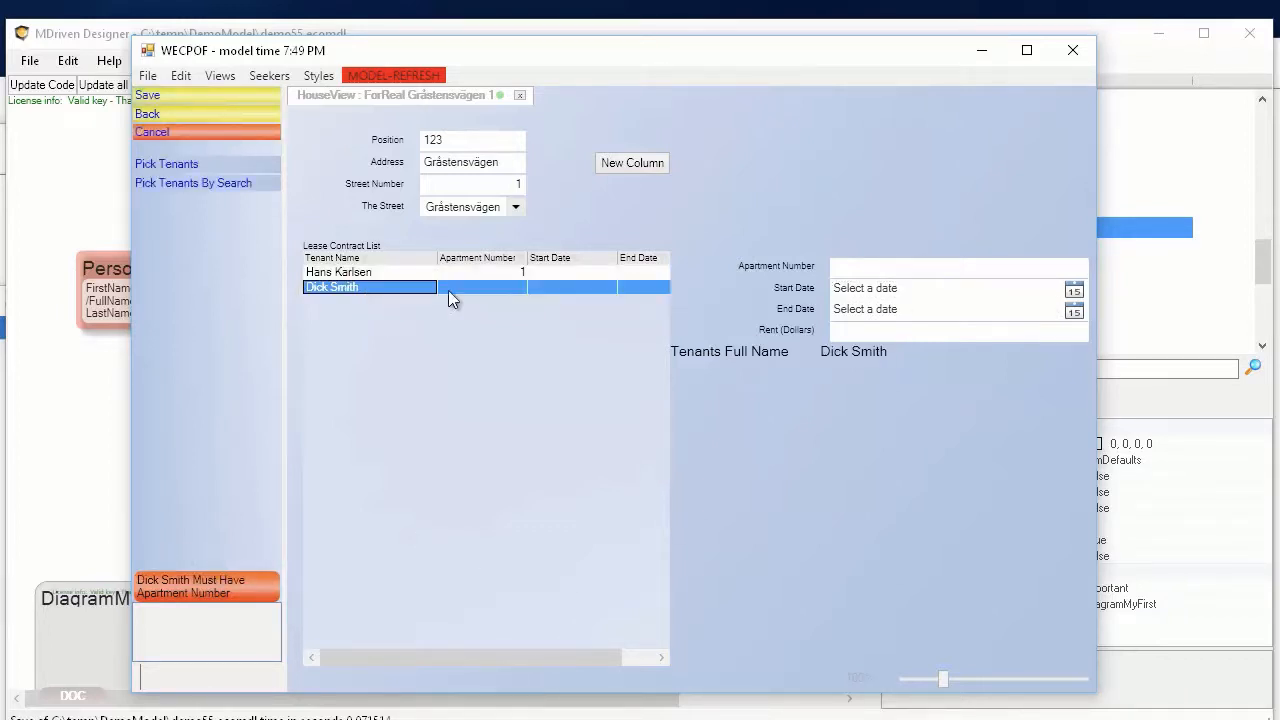
pyautogui.click(1065, 272)
pyautogui.write('2')
pyautogui.press('Tab')
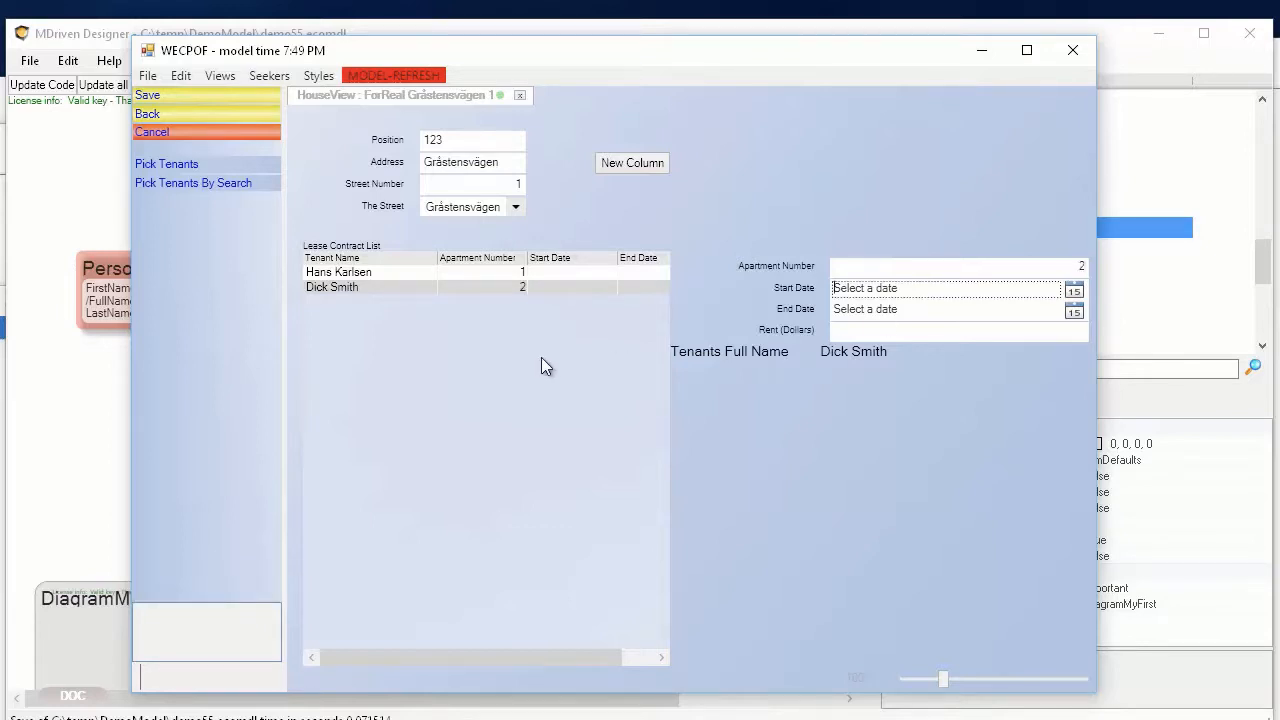
pyautogui.click(154, 98)
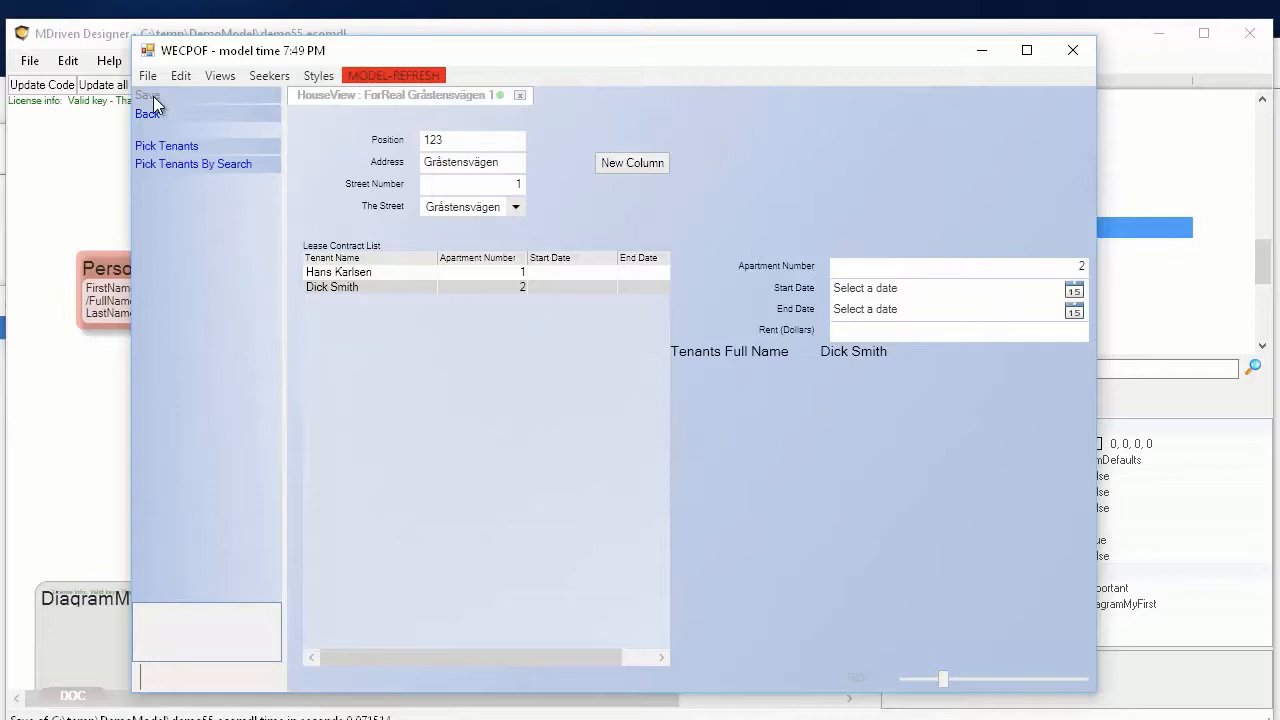
# Switch to the ViewModel Editor, open the HouseView view model, and expand its Constraints section.
pyautogui.moveTo(467, 56); pyautogui.dragTo(491, 43)
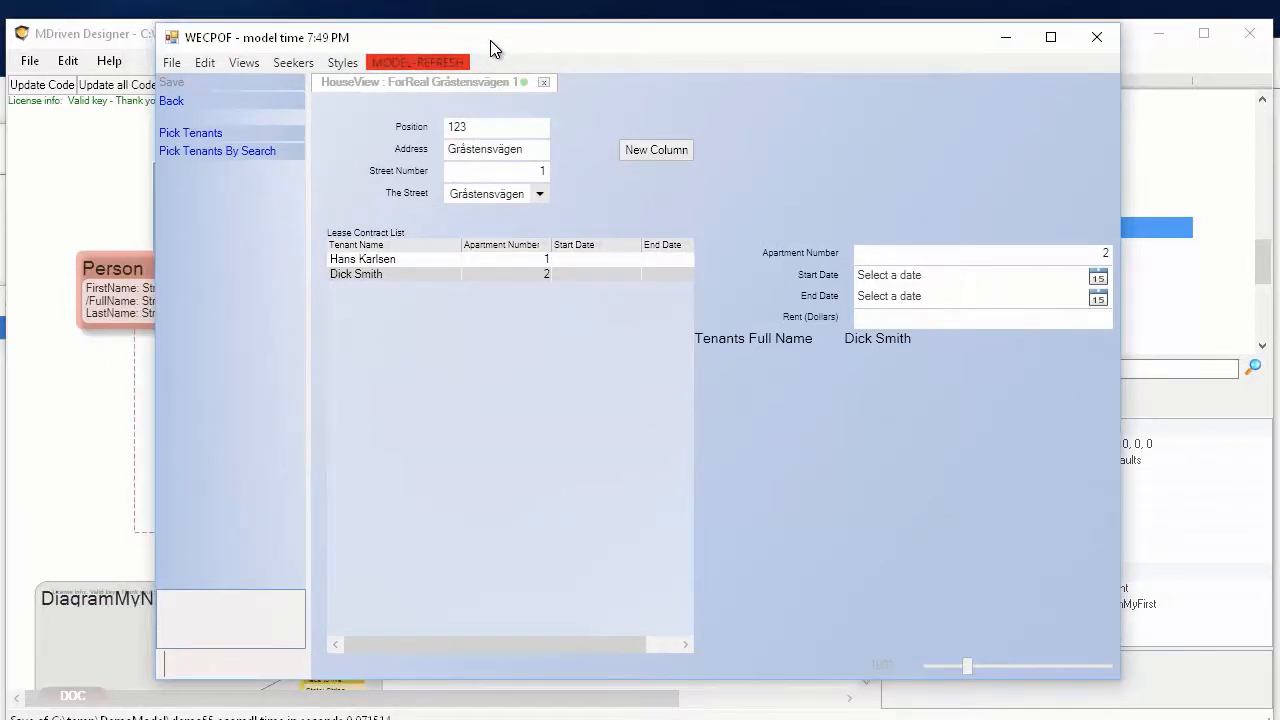
pyautogui.hotkey('alt', 'Tab')
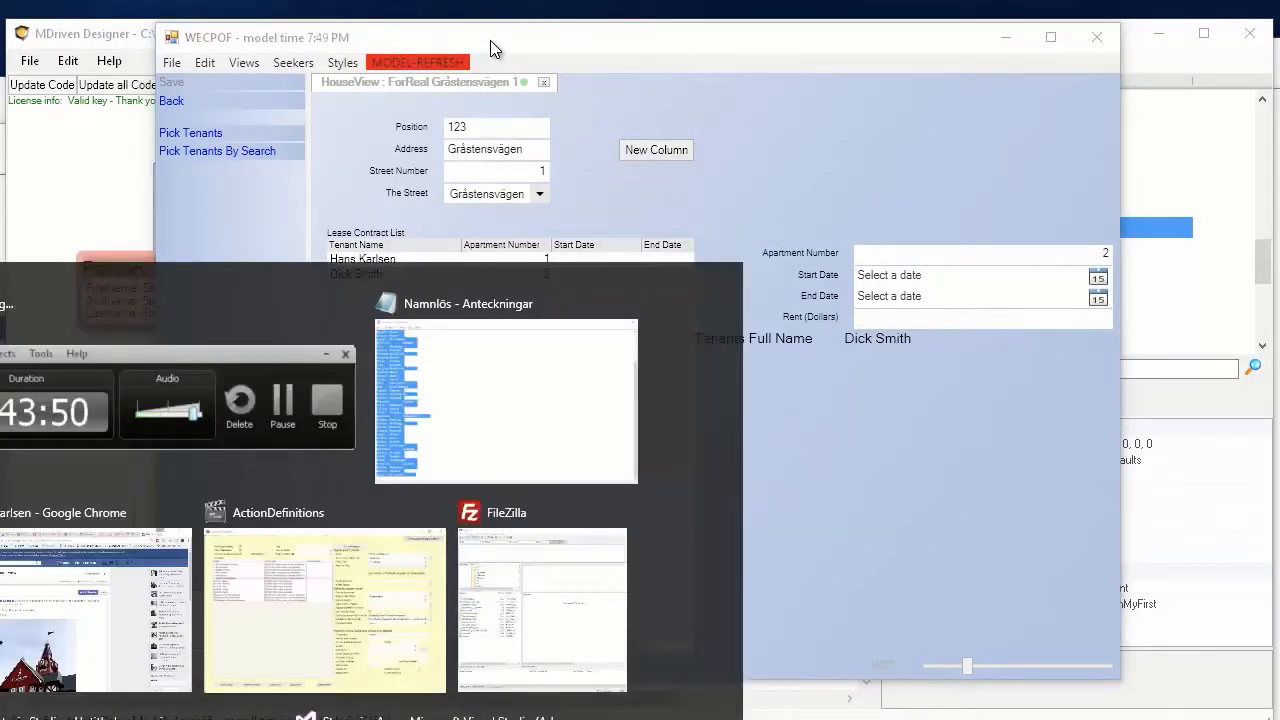
pyautogui.hotkey('alt', 'Tab')
pyautogui.hotkey('alt', 'Tab')
pyautogui.hotkey('alt', 'Tab')
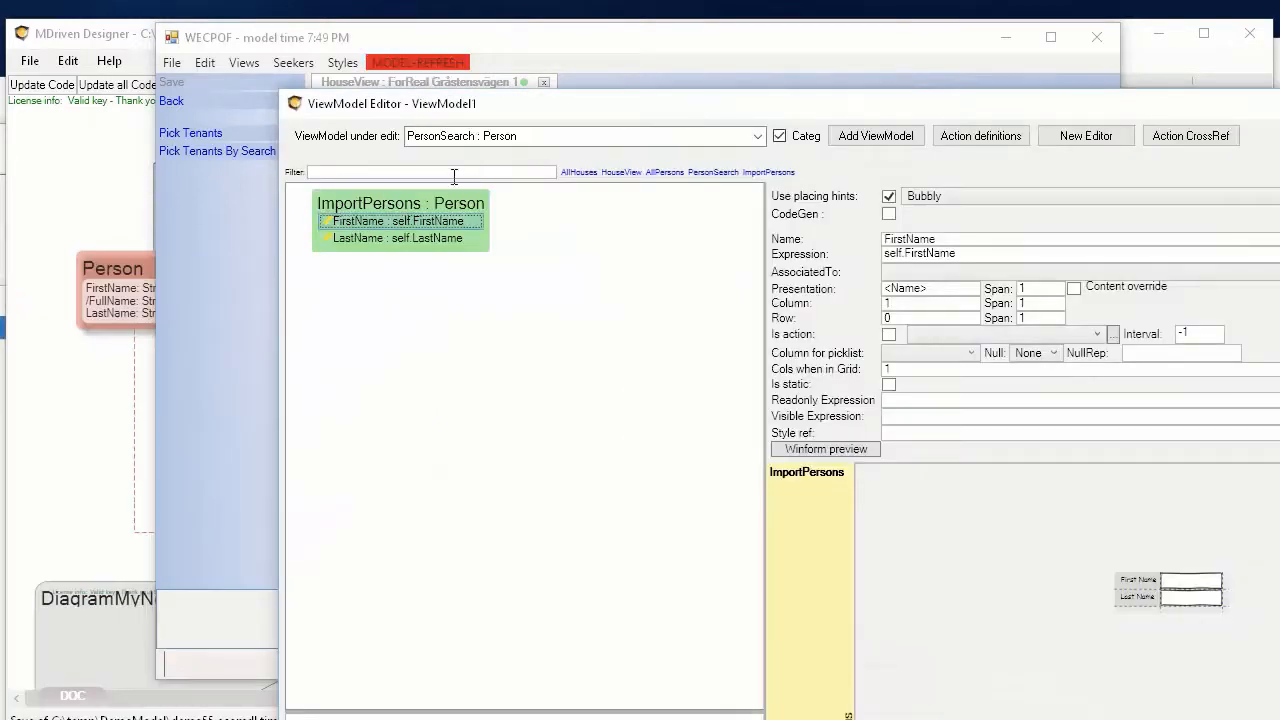
pyautogui.moveTo(758, 100); pyautogui.dragTo(710, 27)
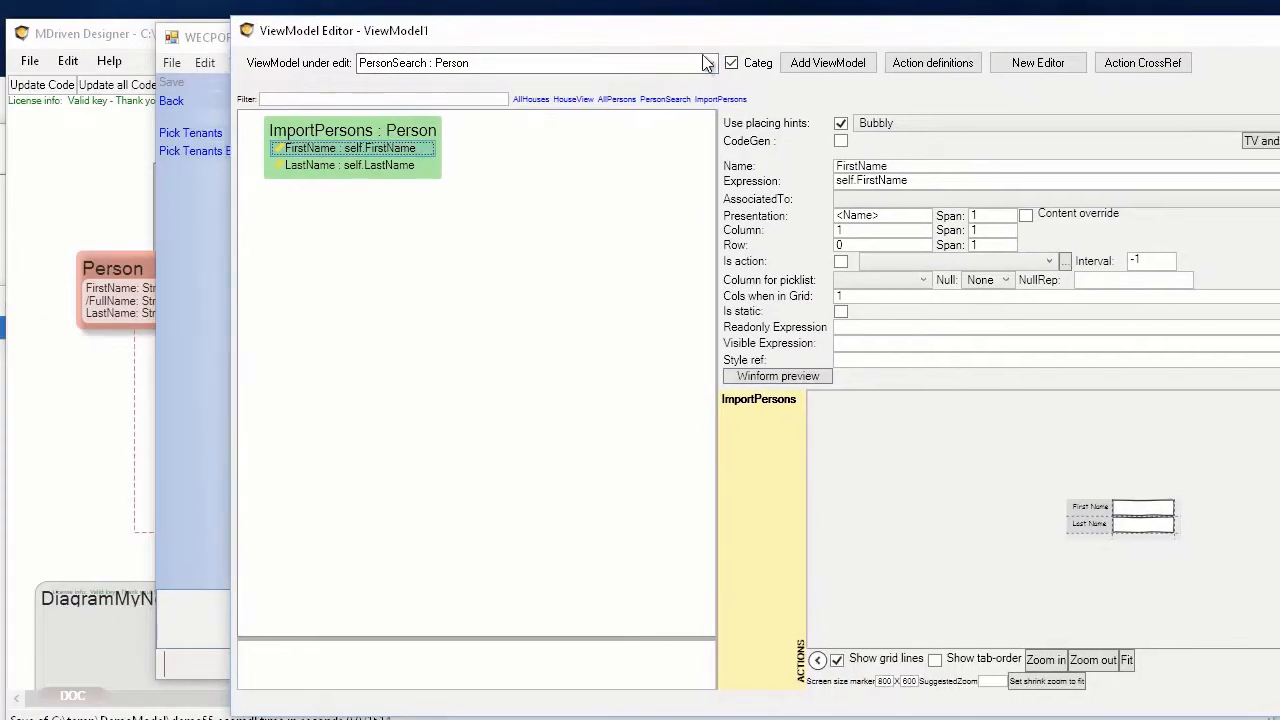
pyautogui.click(707, 63)
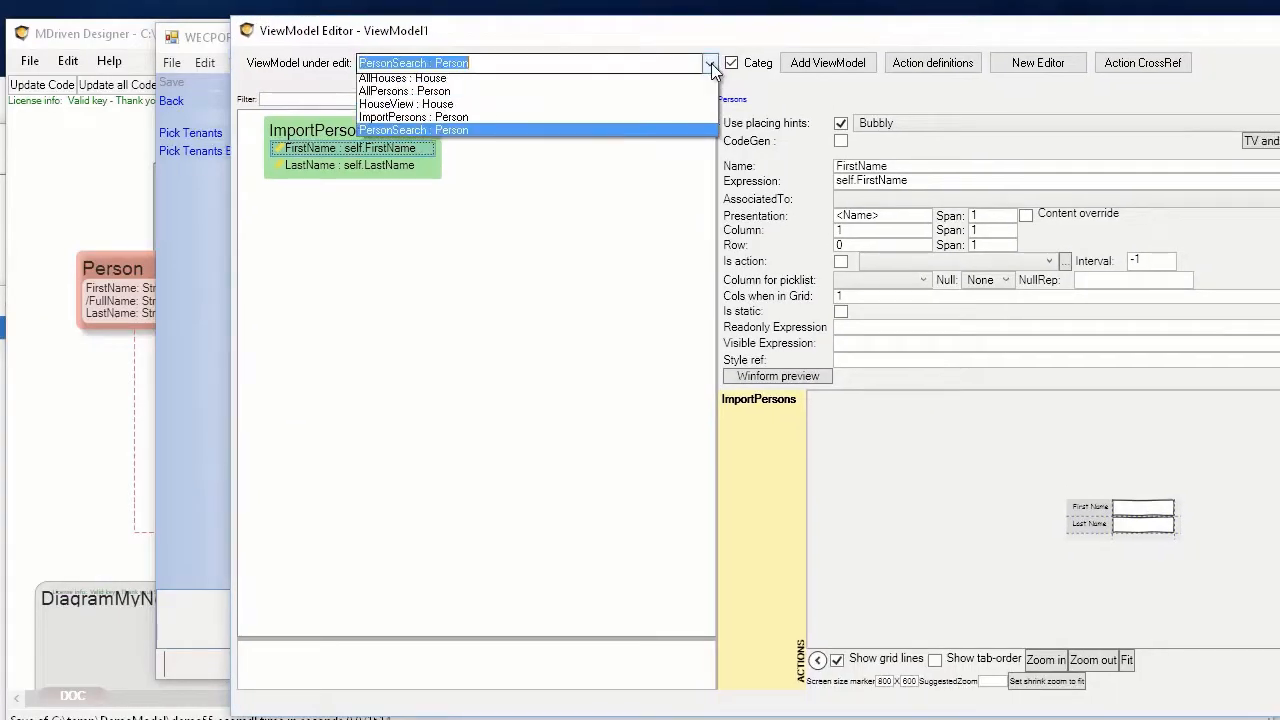
pyautogui.click(461, 110)
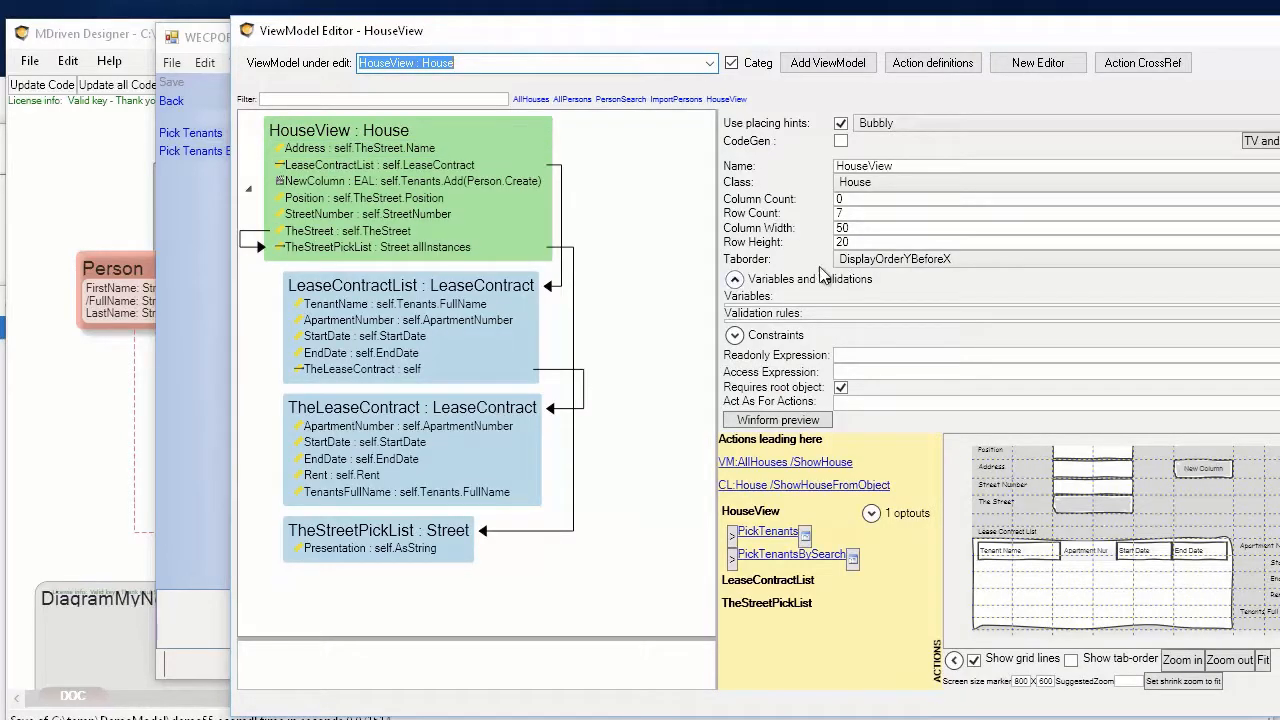
pyautogui.click(735, 279)
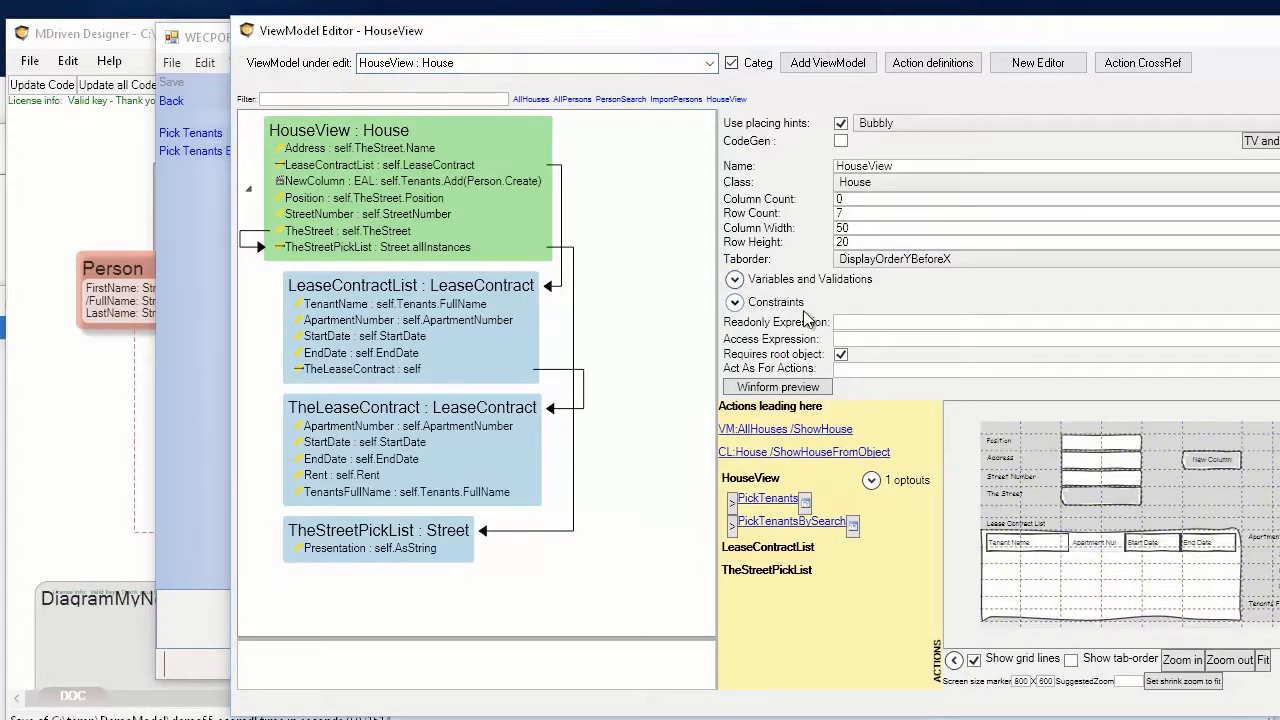
pyautogui.click(735, 279)
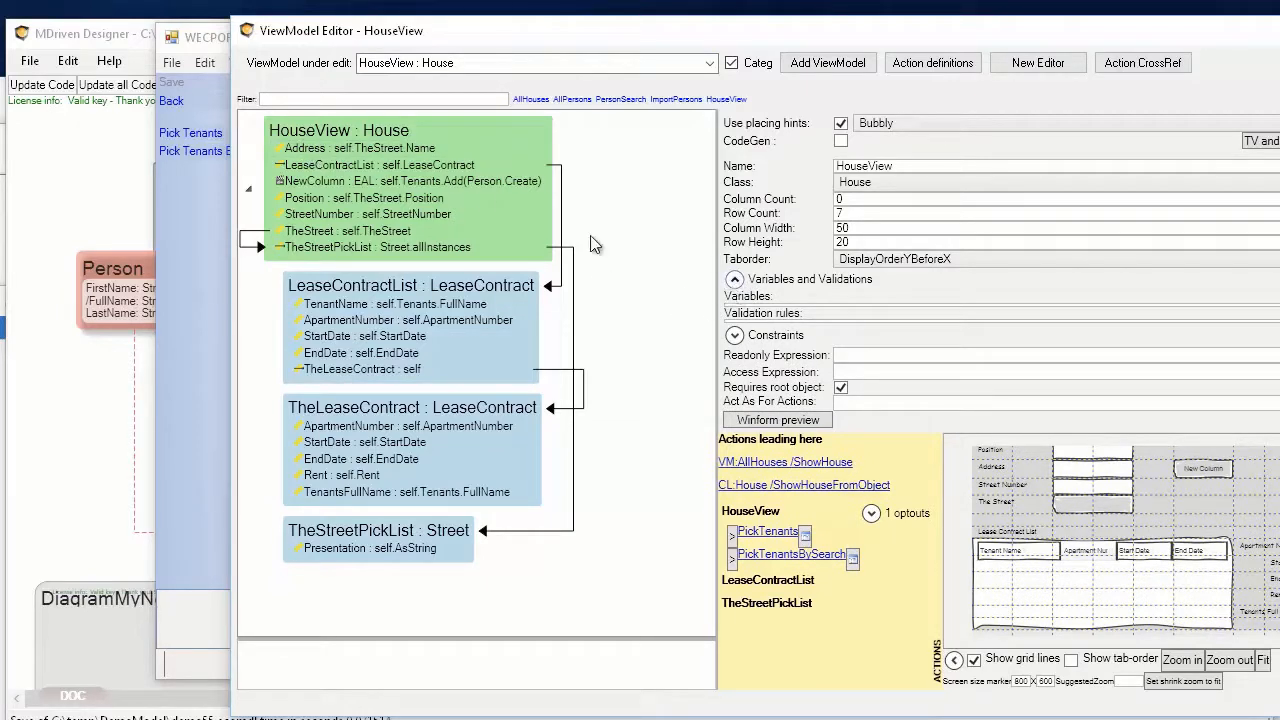
pyautogui.click(735, 336)
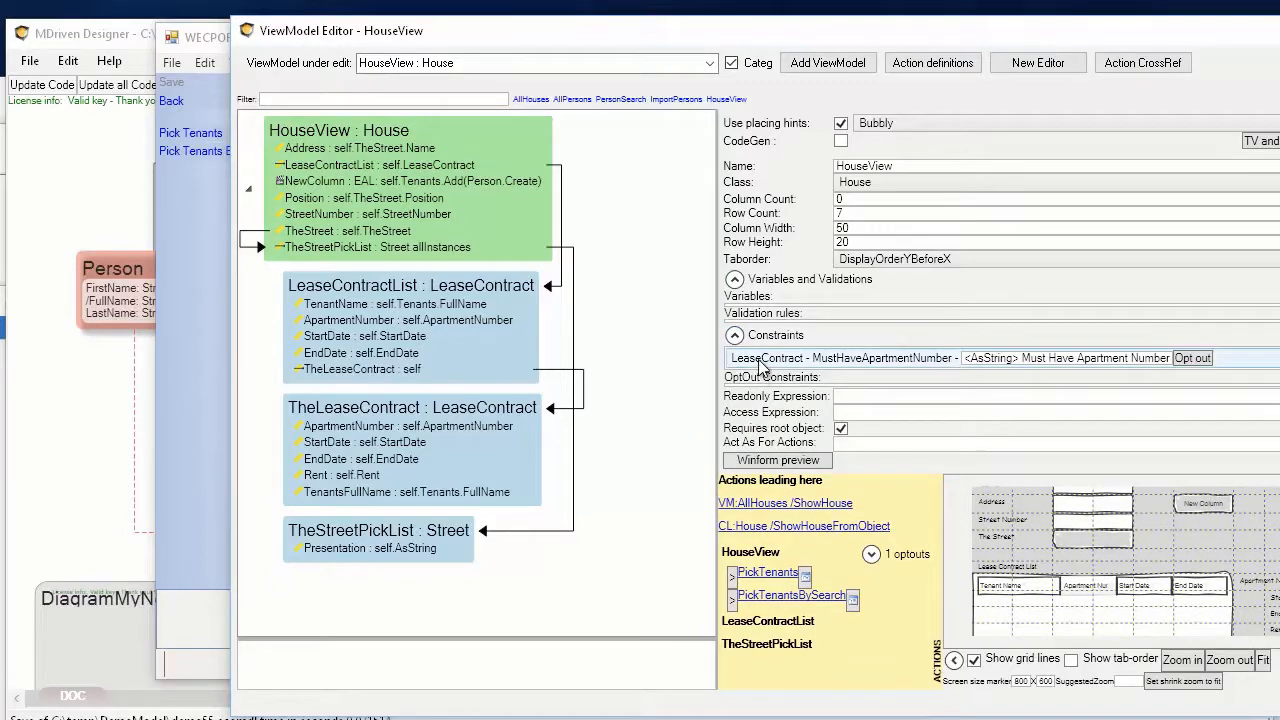
# Opt HouseView out of the LeaseContract MustHaveApartmentNumber constraint and opt it back in.
pyautogui.moveTo(774, 33); pyautogui.dragTo(595, 52)
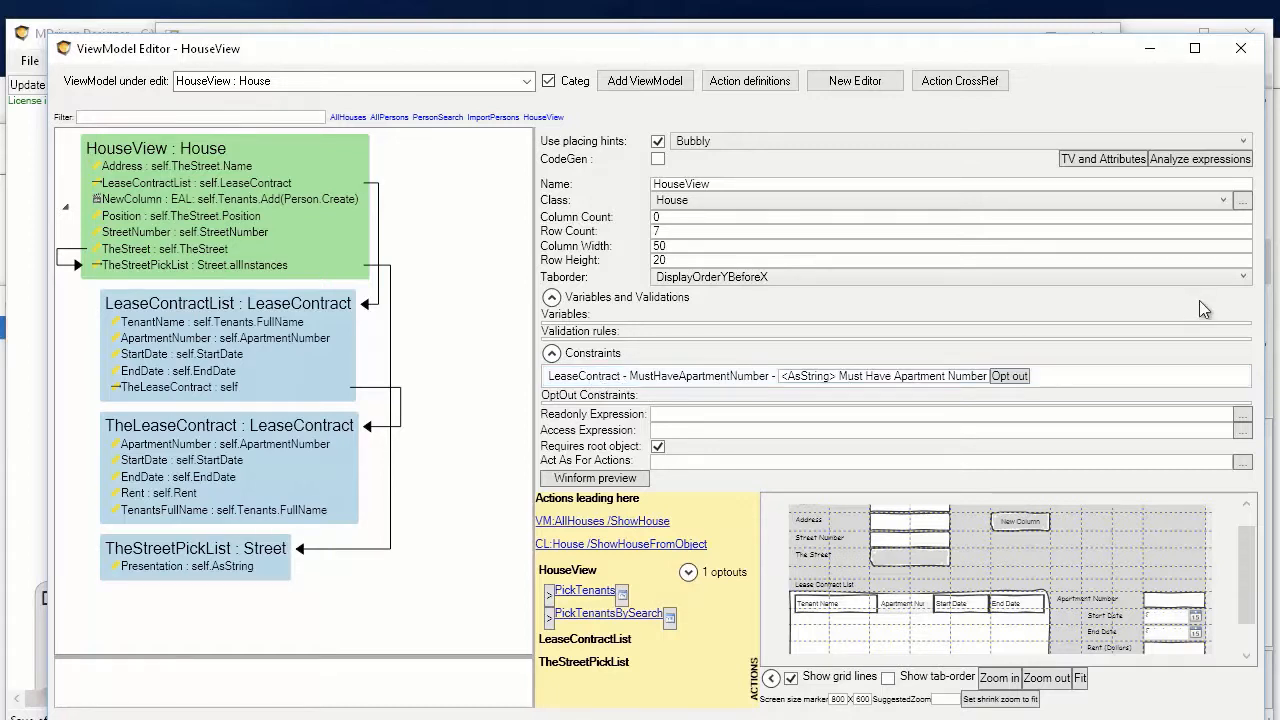
pyautogui.click(1020, 377)
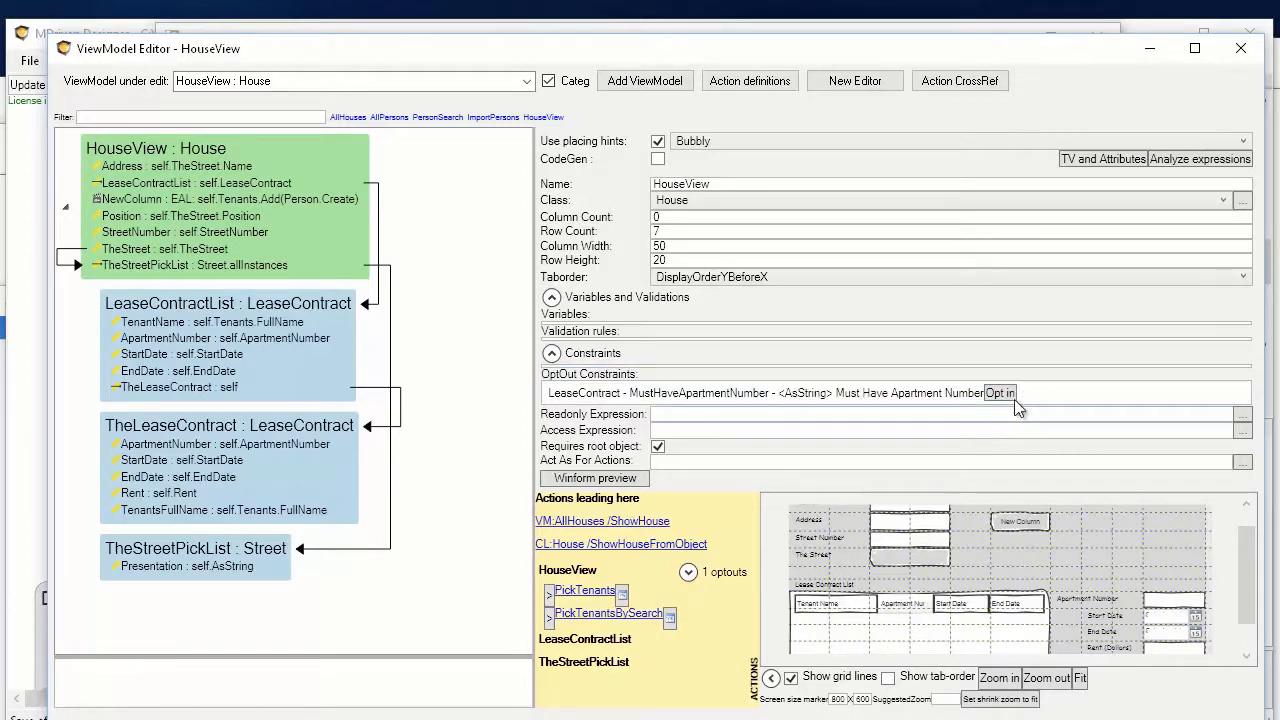
pyautogui.click(1001, 394)
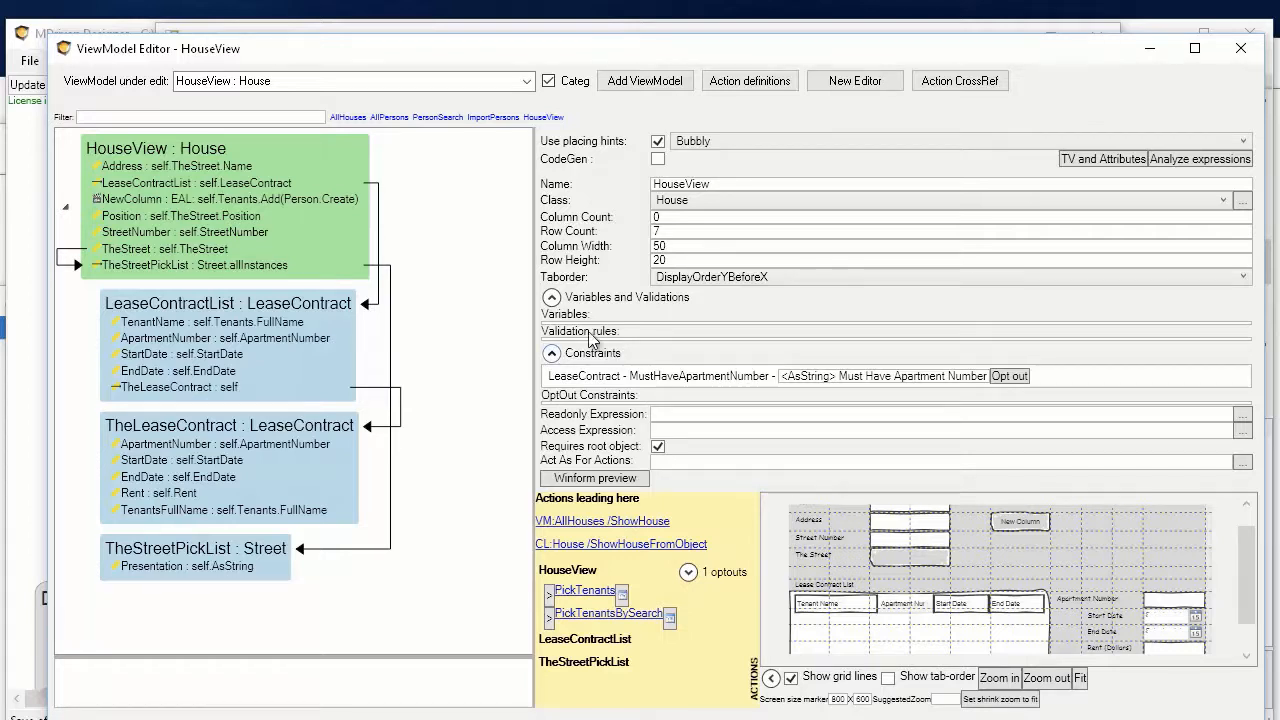
# Add a validation rule to the HouseView view model class.
pyautogui.rightClick(145, 152)
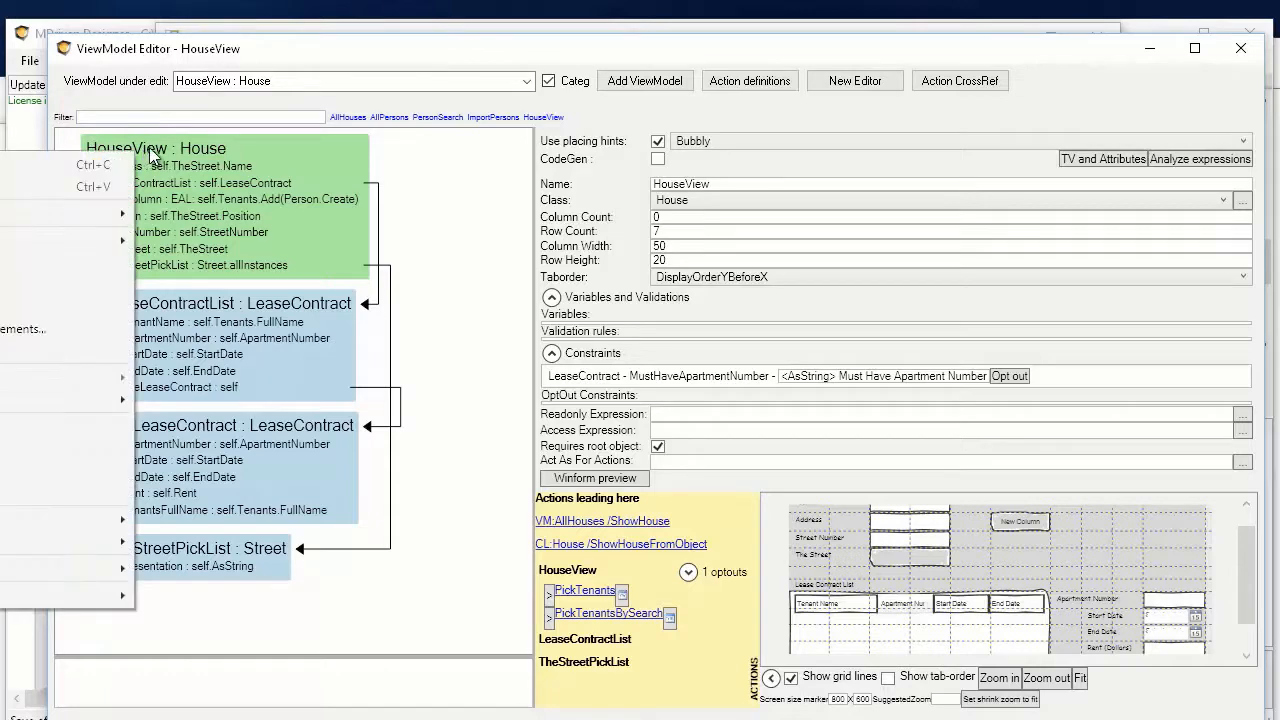
pyautogui.click(478, 60)
pyautogui.moveTo(478, 66); pyautogui.dragTo(718, 59)
pyautogui.rightClick(441, 146)
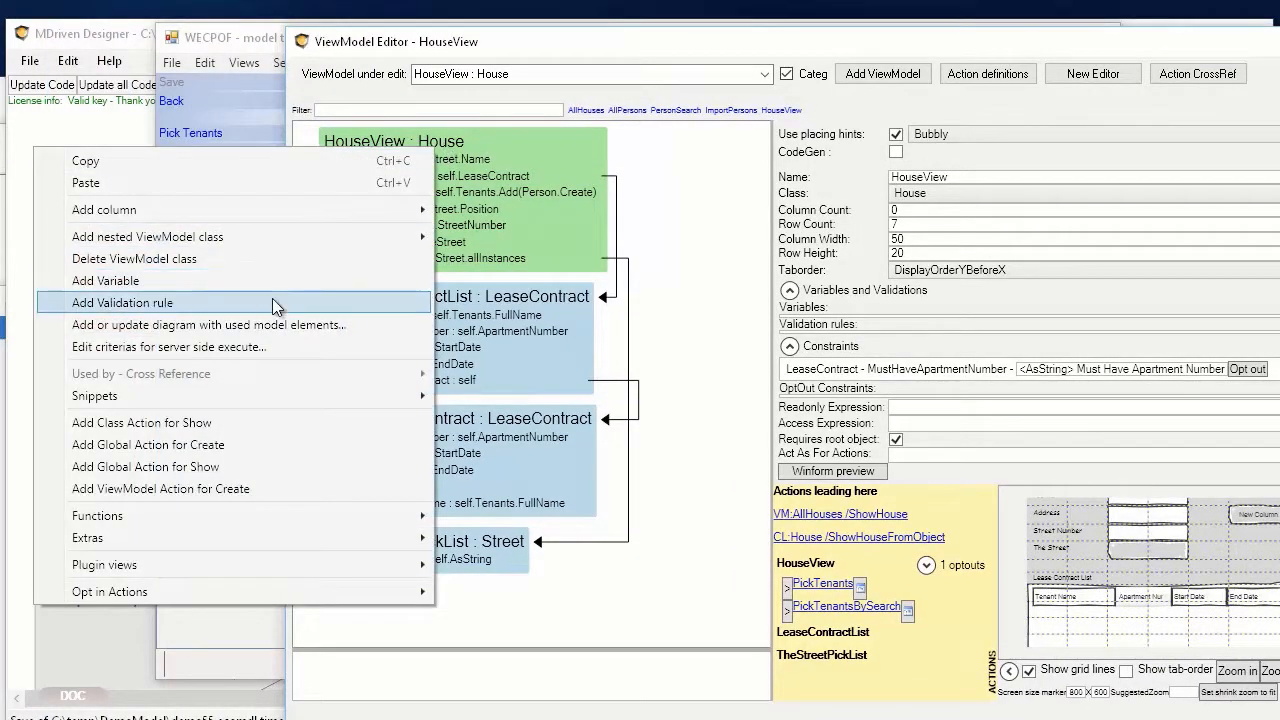
pyautogui.click(245, 305)
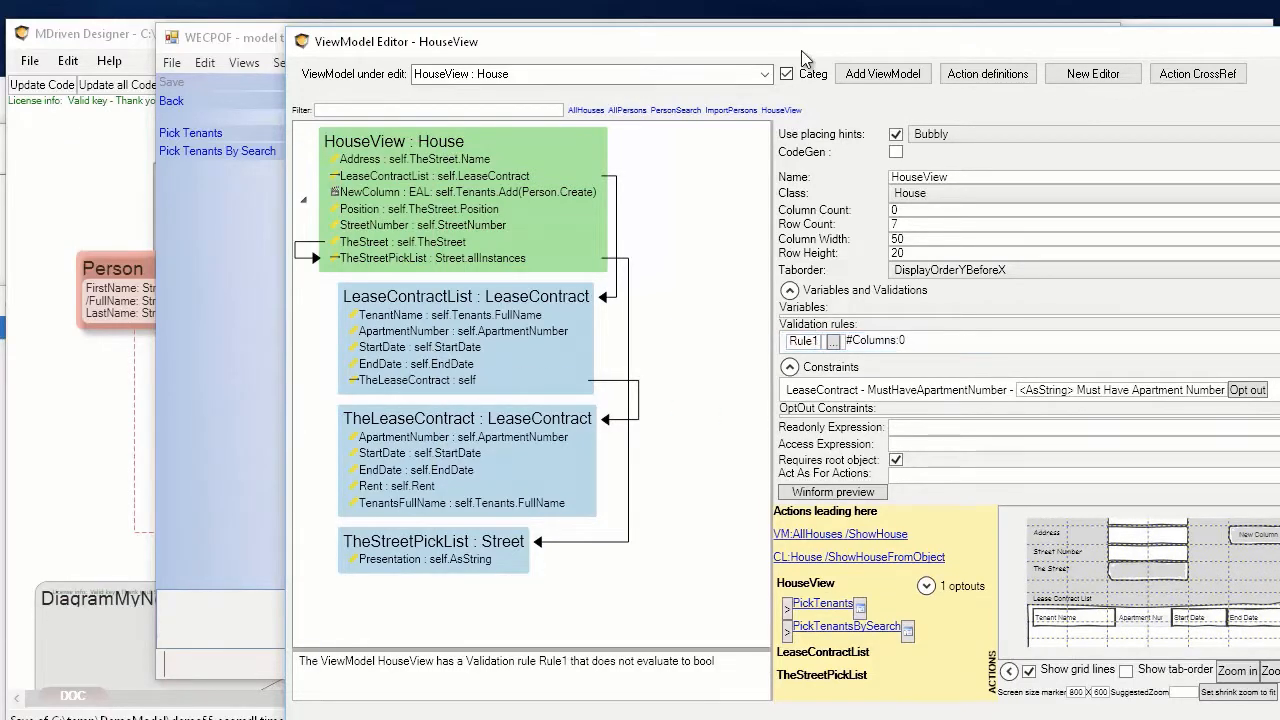
pyautogui.moveTo(801, 50); pyautogui.dragTo(548, 73)
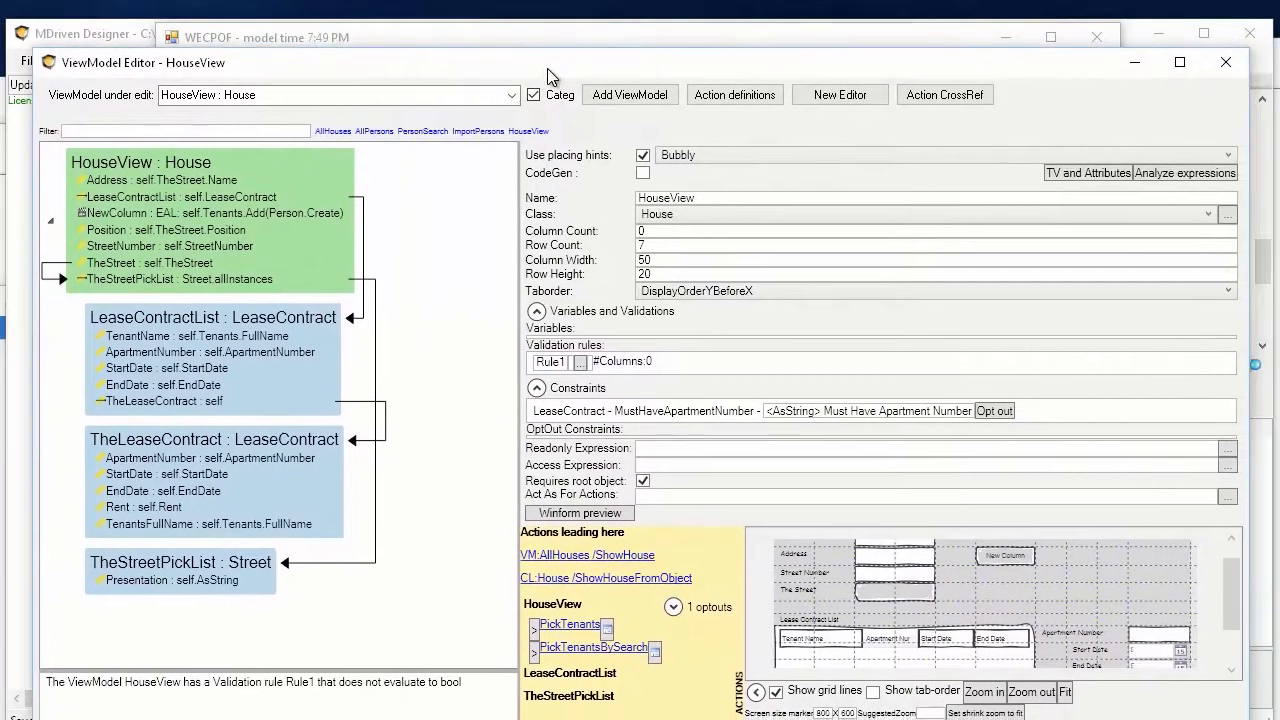
pyautogui.click(561, 362)
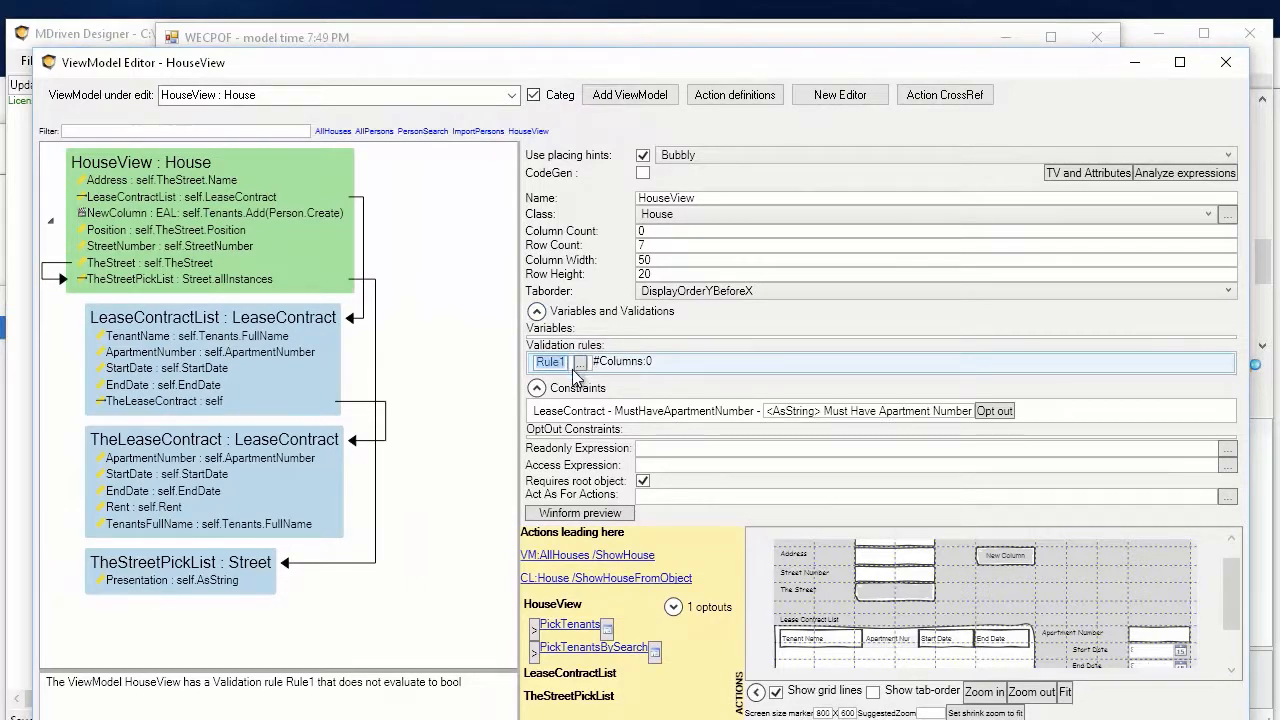
pyautogui.click(580, 363)
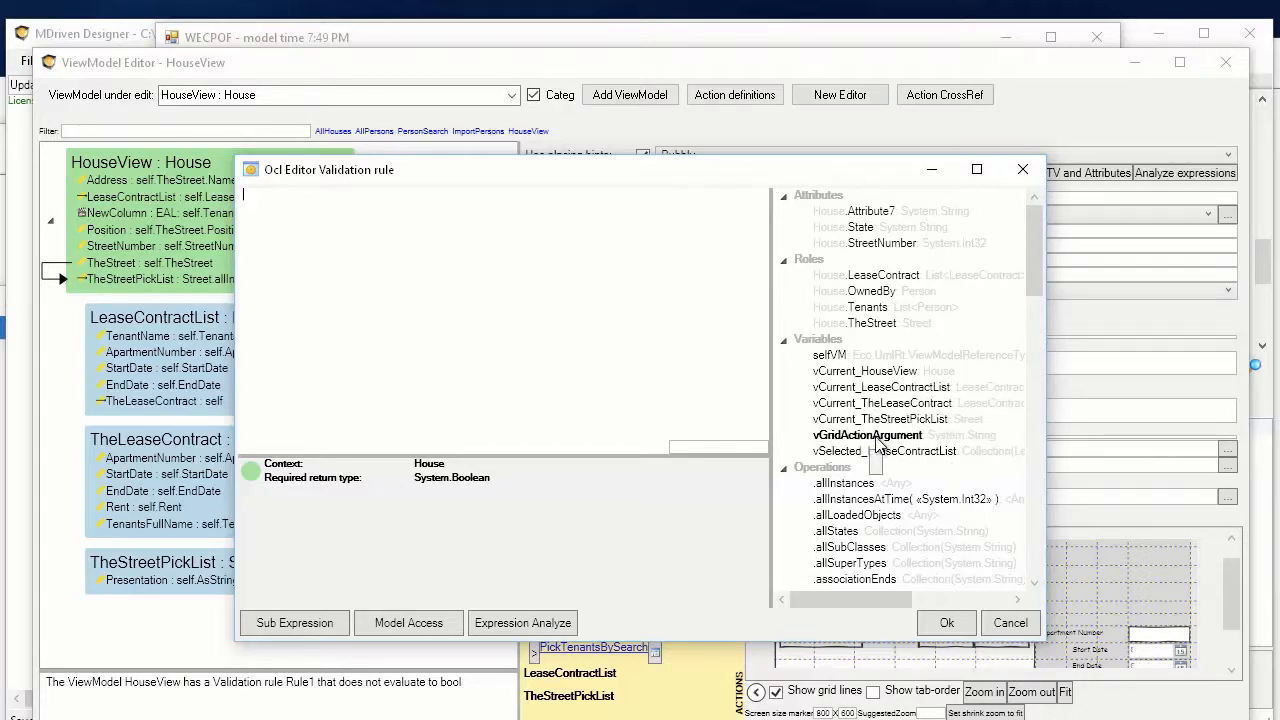
pyautogui.moveTo(811, 175); pyautogui.dragTo(720, 189)
pyautogui.click(931, 189)
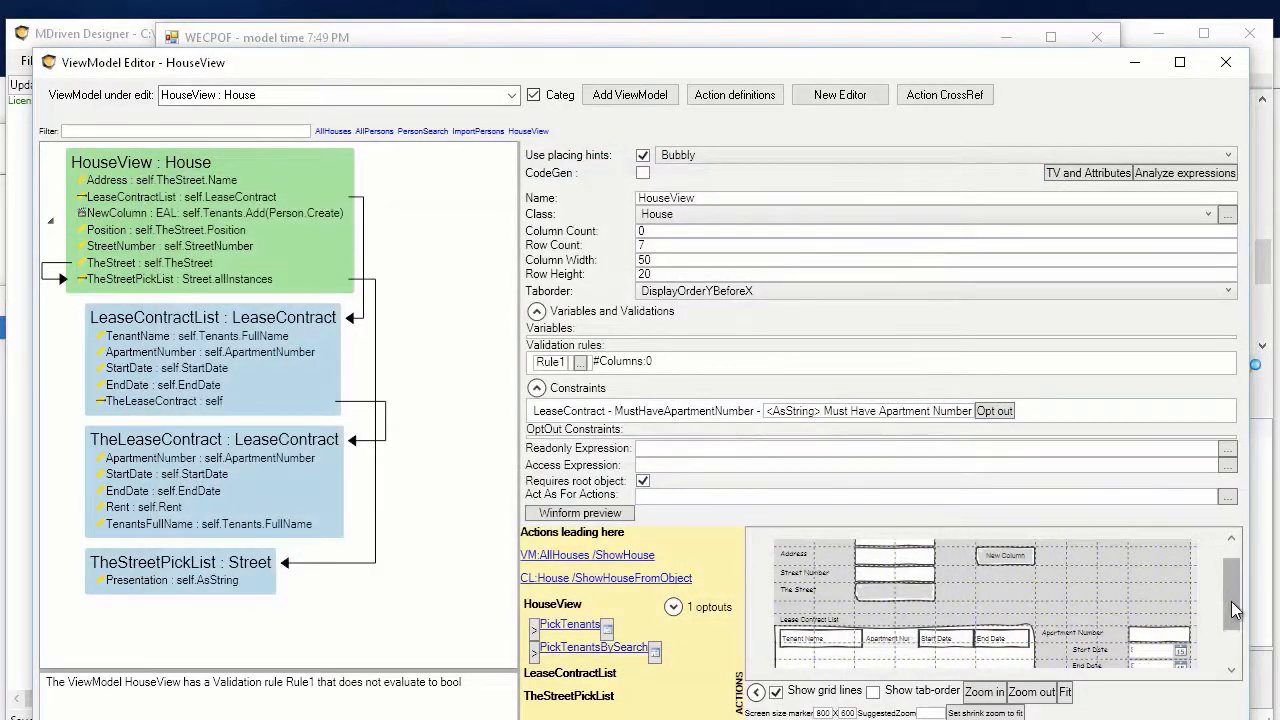
# Start the expression of HouseView's validation rule Rule1 with the variable vCurrent_TheLeaseContract.
pyautogui.scroll(-2, 1230, 600)
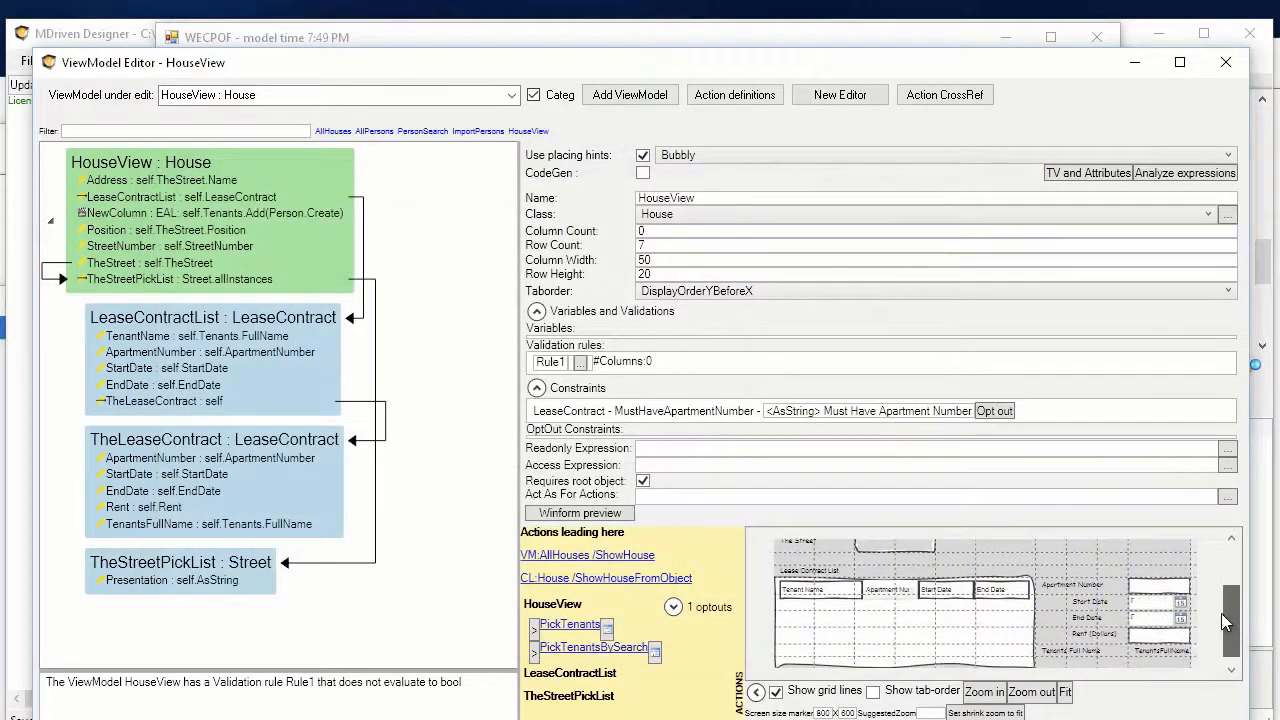
pyautogui.click(1158, 584)
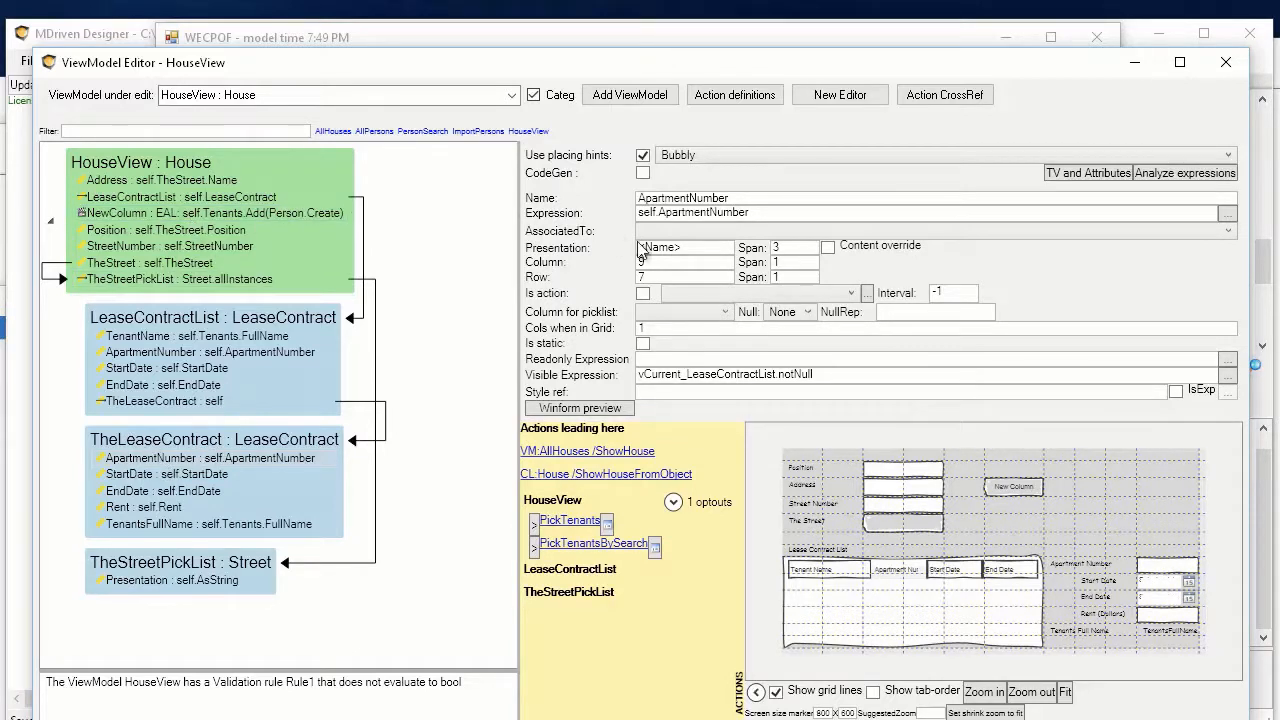
pyautogui.click(190, 165)
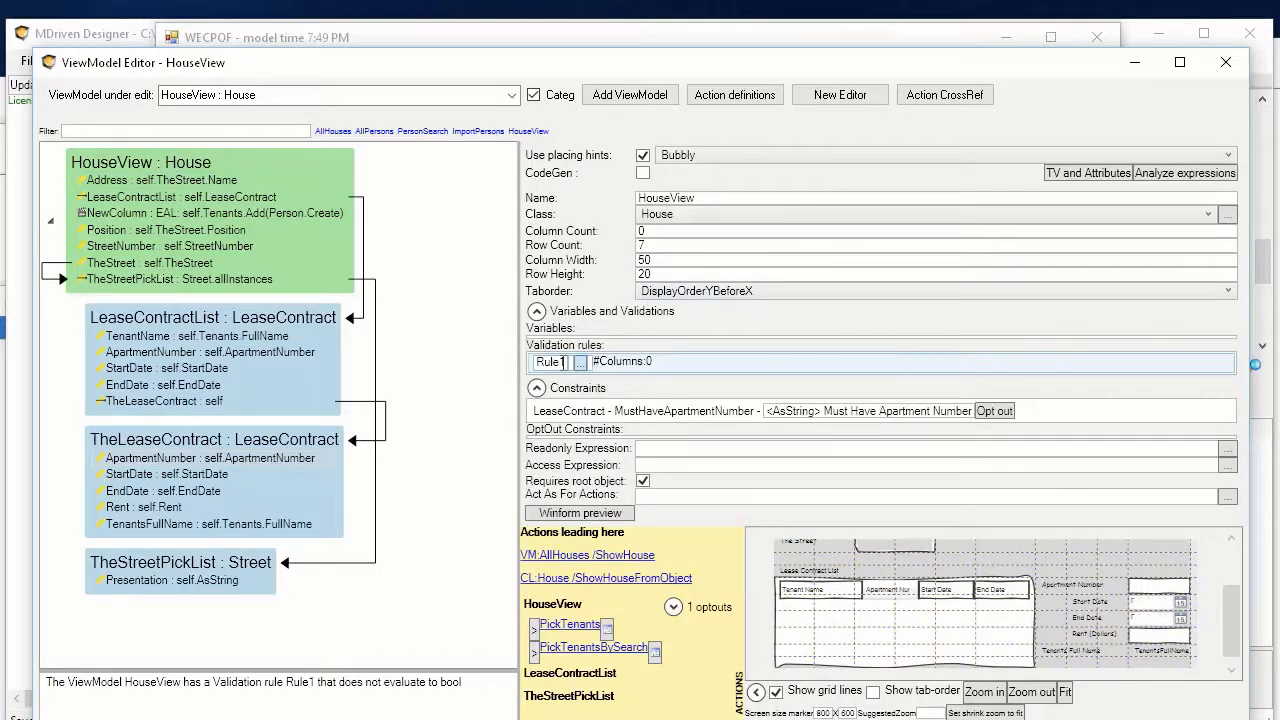
pyautogui.click(580, 362)
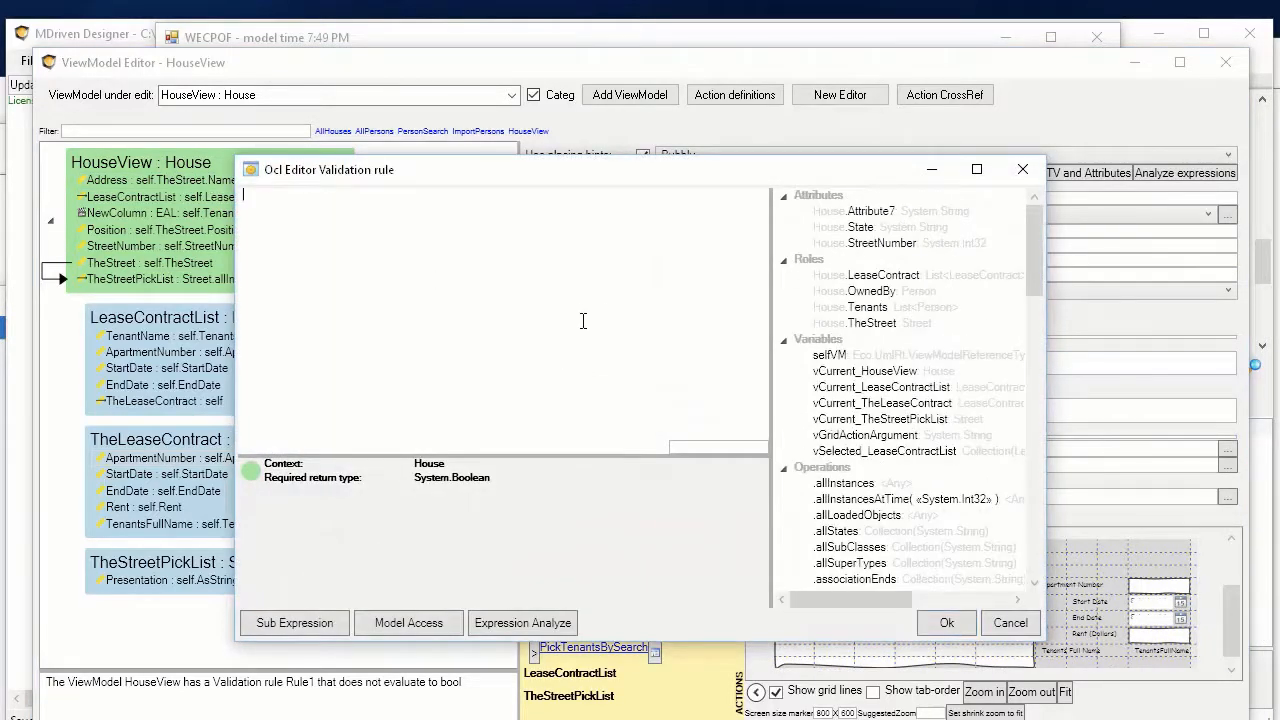
pyautogui.write('v')
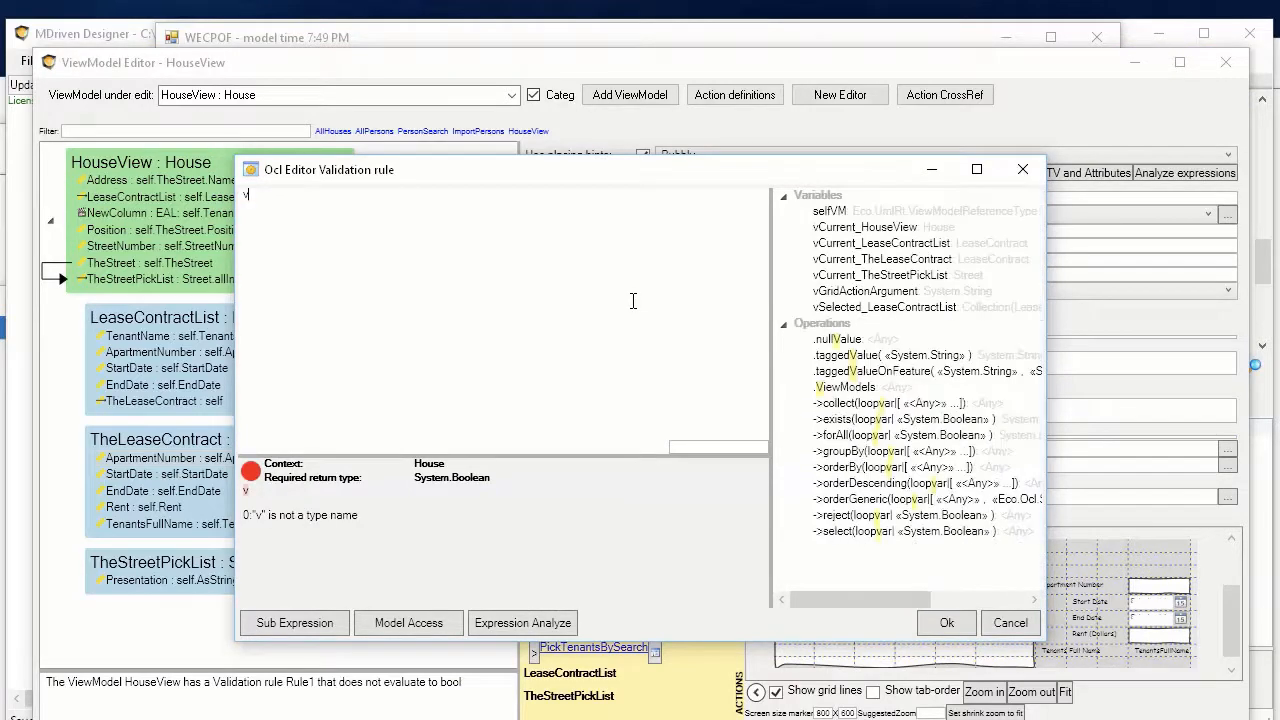
pyautogui.write('Current_')
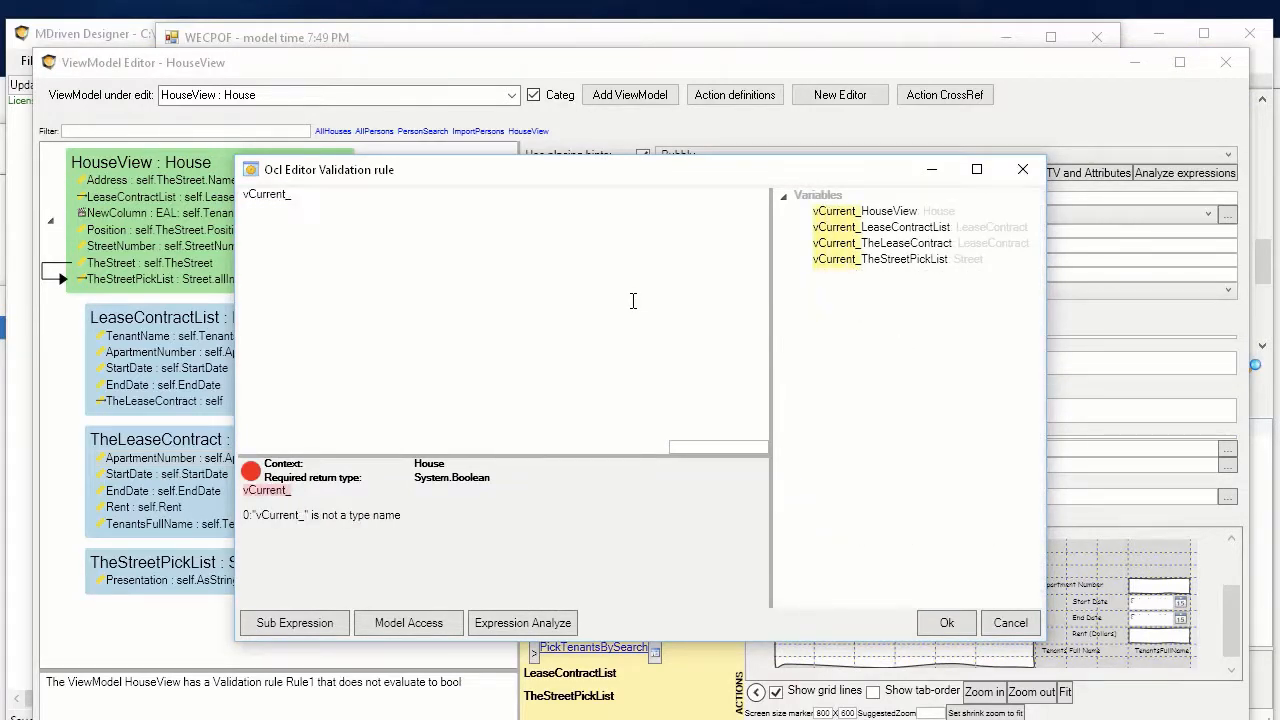
pyautogui.write('Tg')
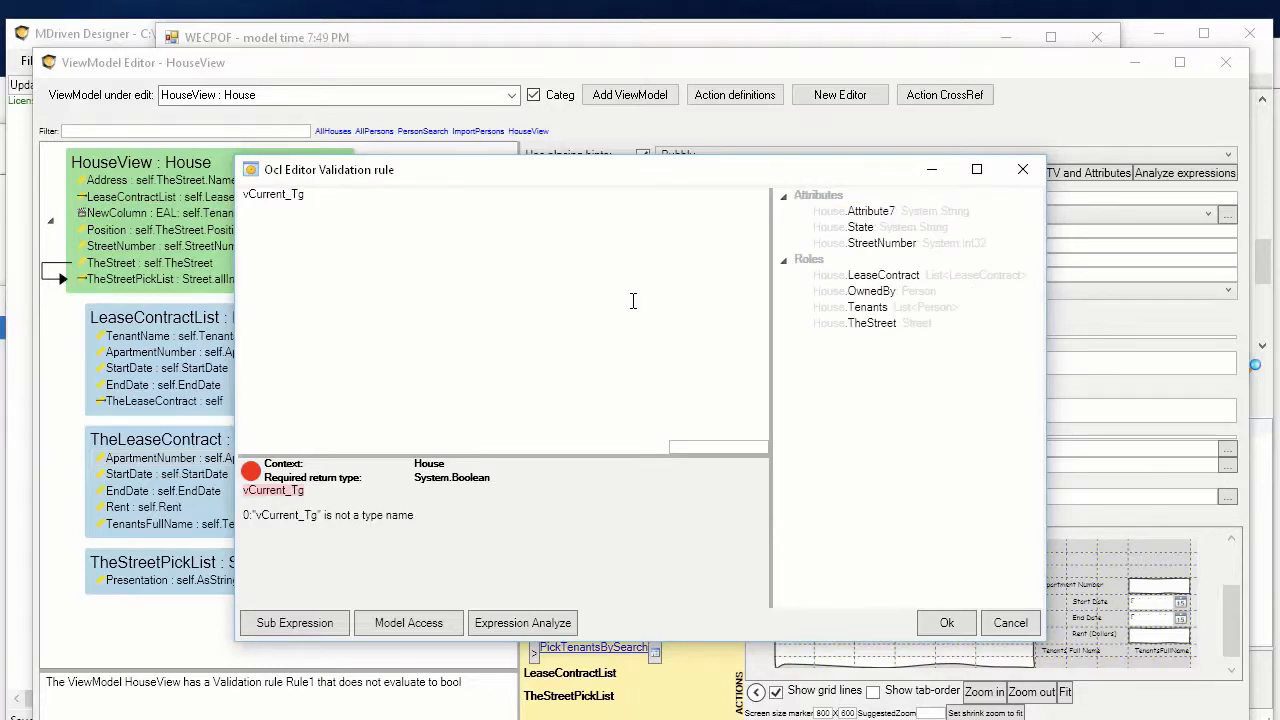
pyautogui.press('BackSpace')
pyautogui.write('he')
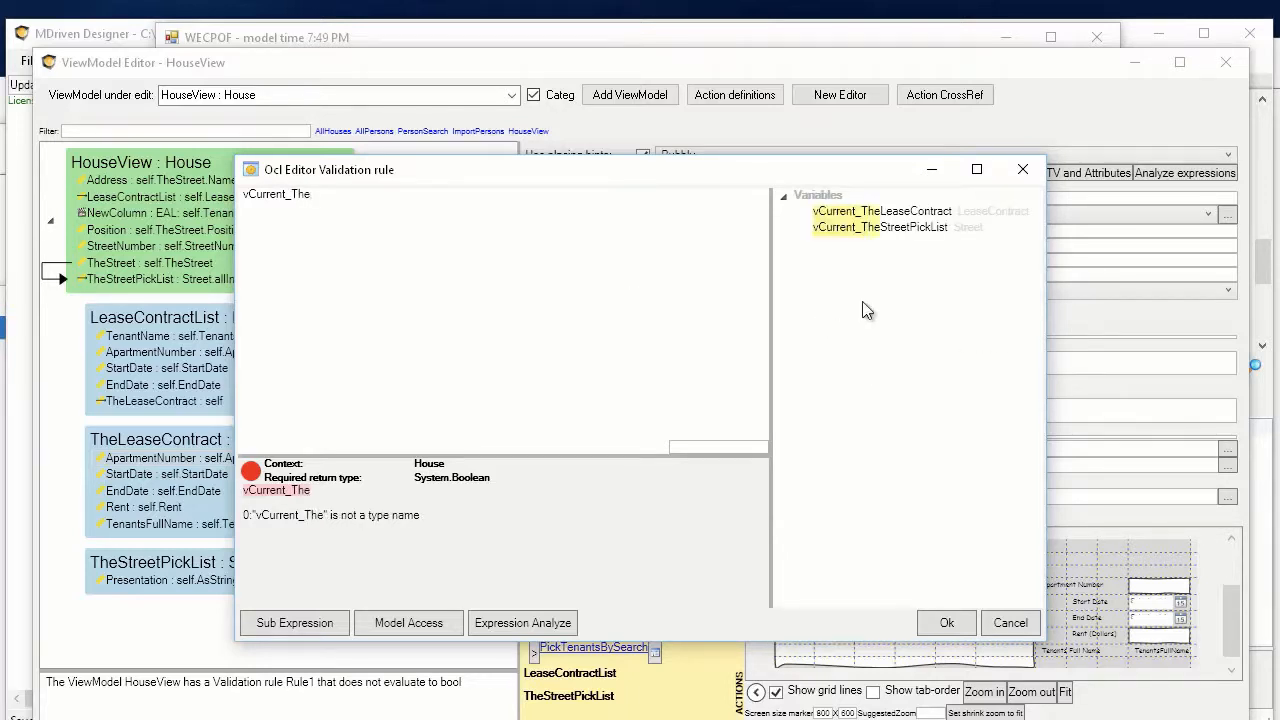
pyautogui.doubleClick(919, 213)
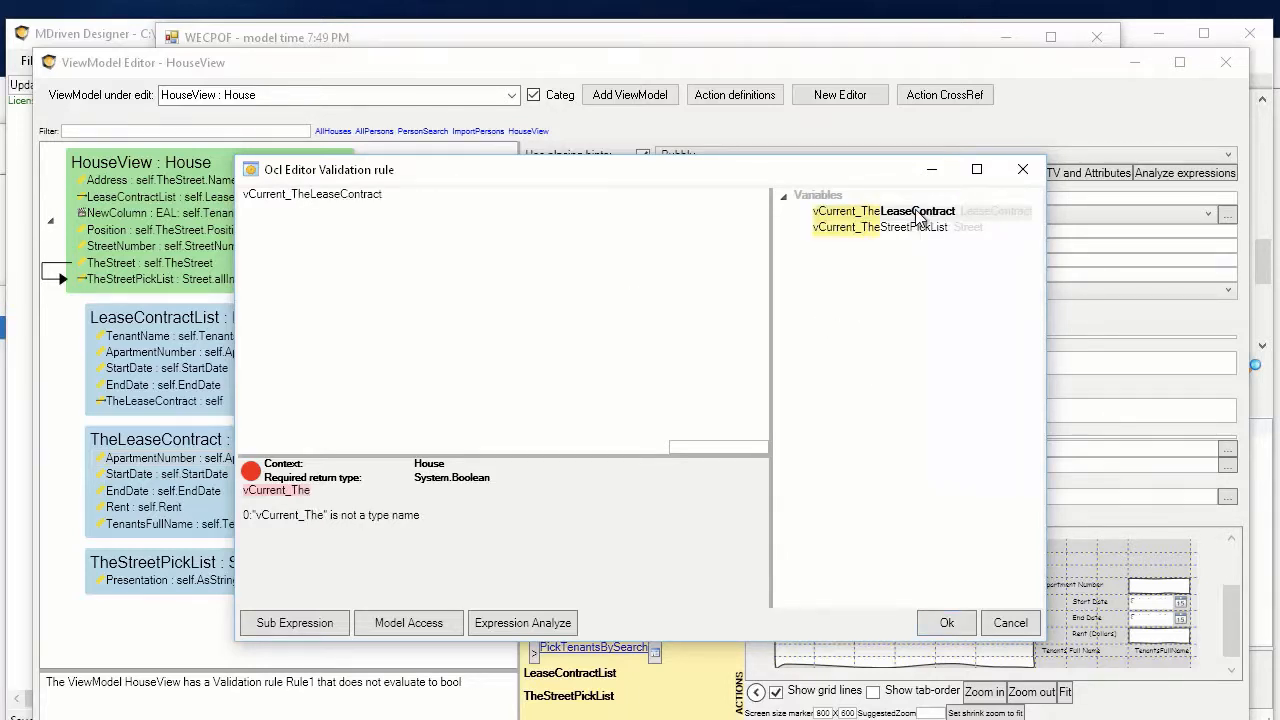
pyautogui.click(459, 199)
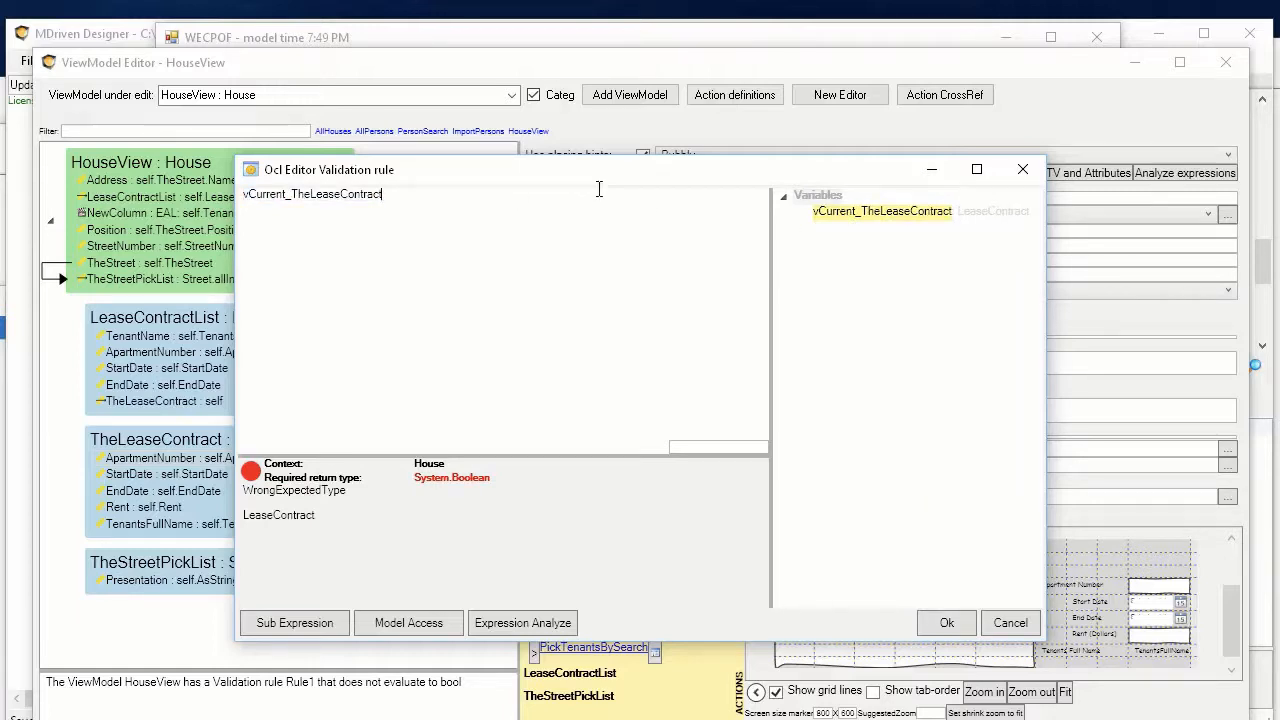
# Complete Rule1's expression with .ApartmentNumber->notnull after the lease contract variable and accept it.
pyautogui.write('.')
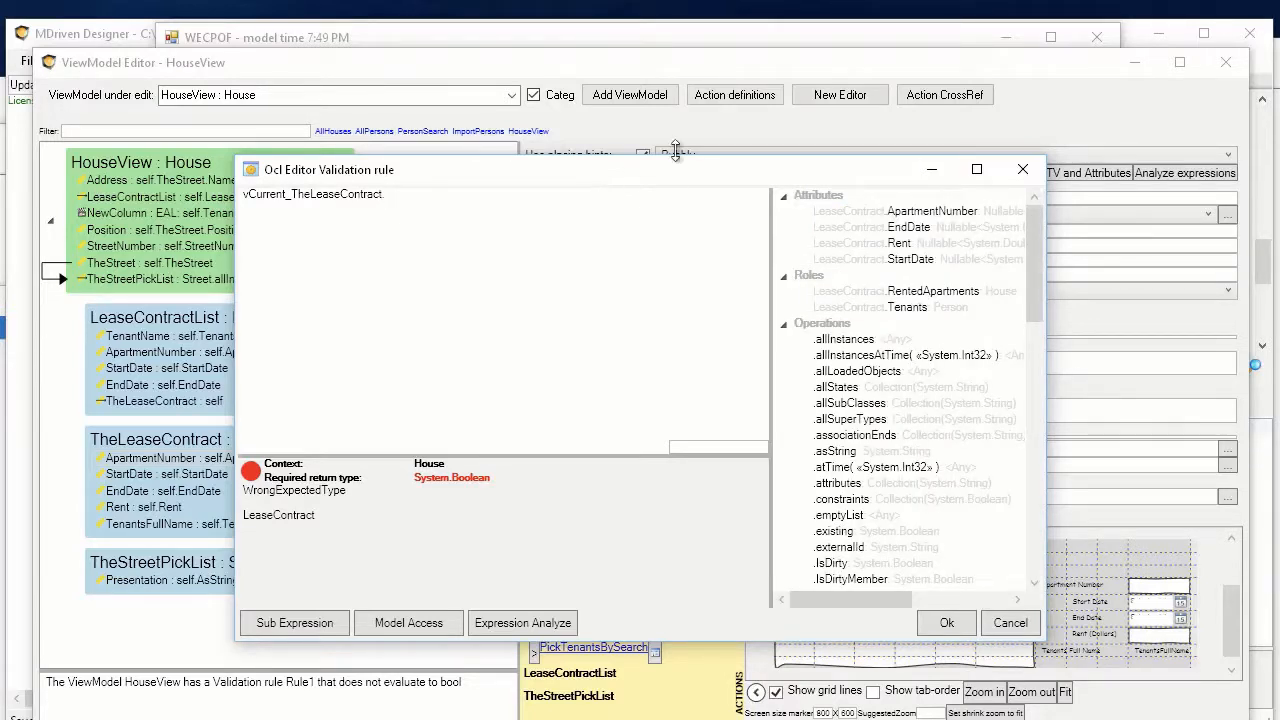
pyautogui.click(942, 214)
pyautogui.doubleClick(942, 214)
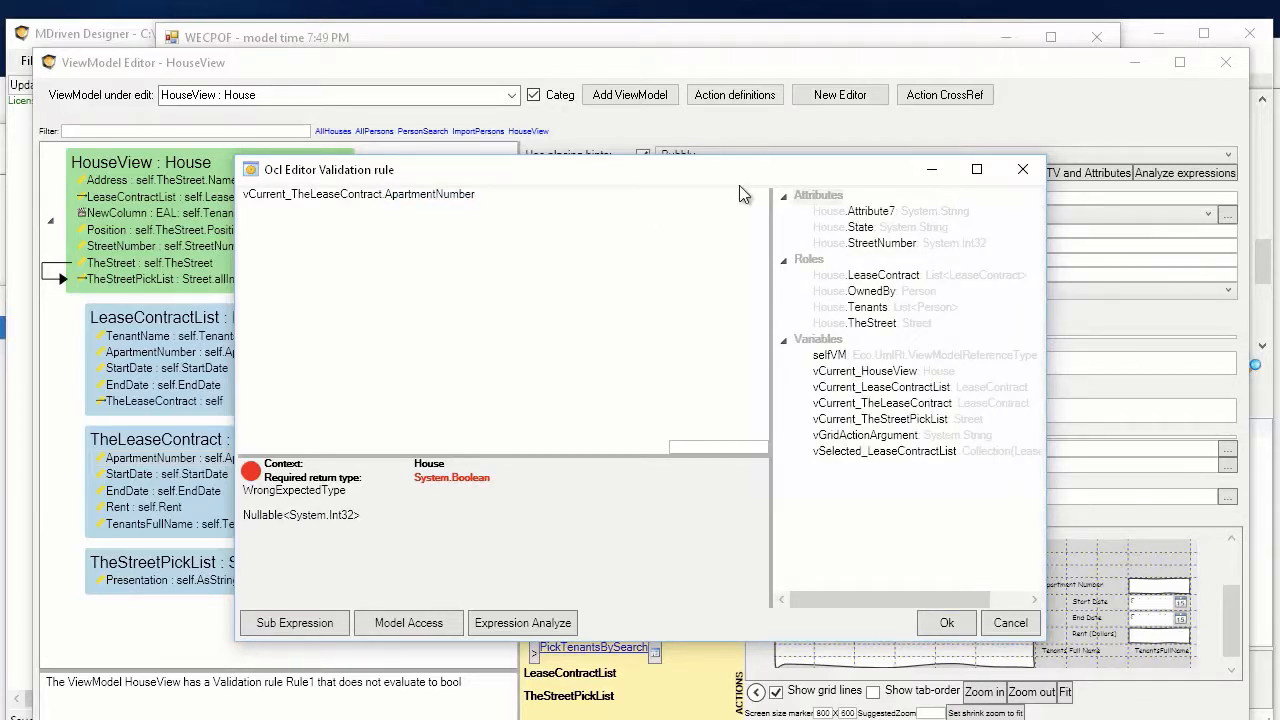
pyautogui.write('->')
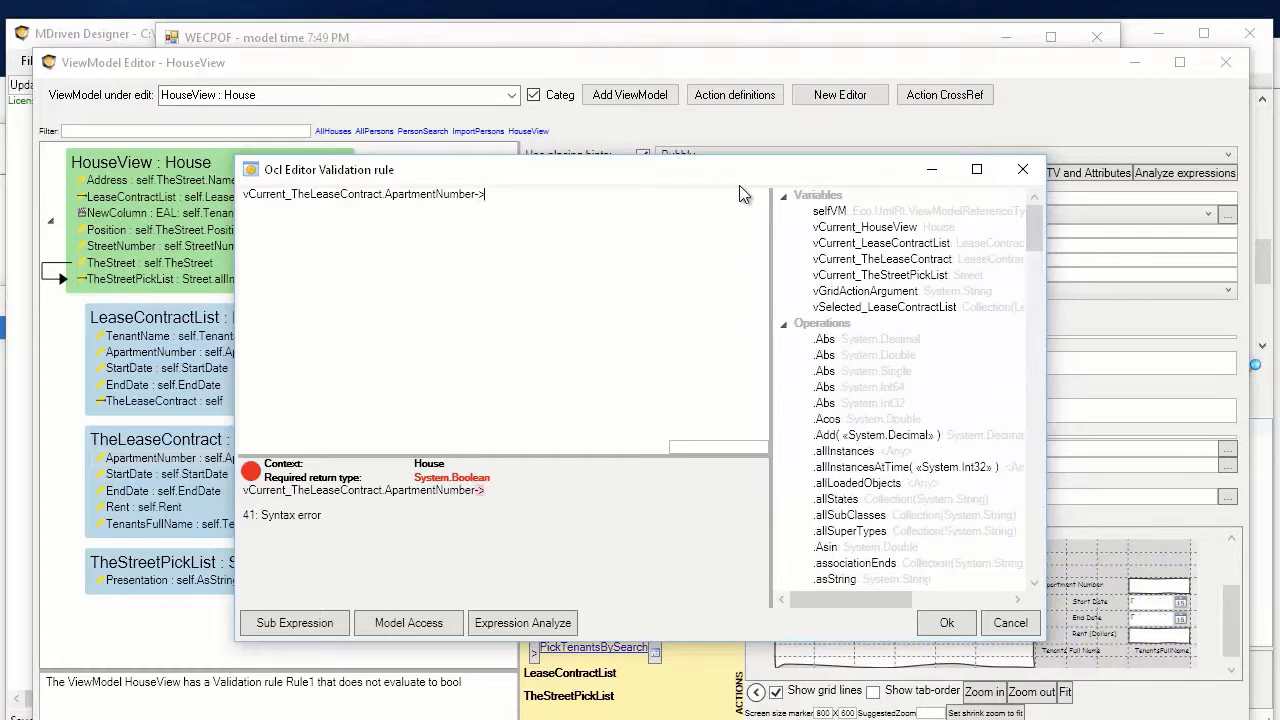
pyautogui.write('not')
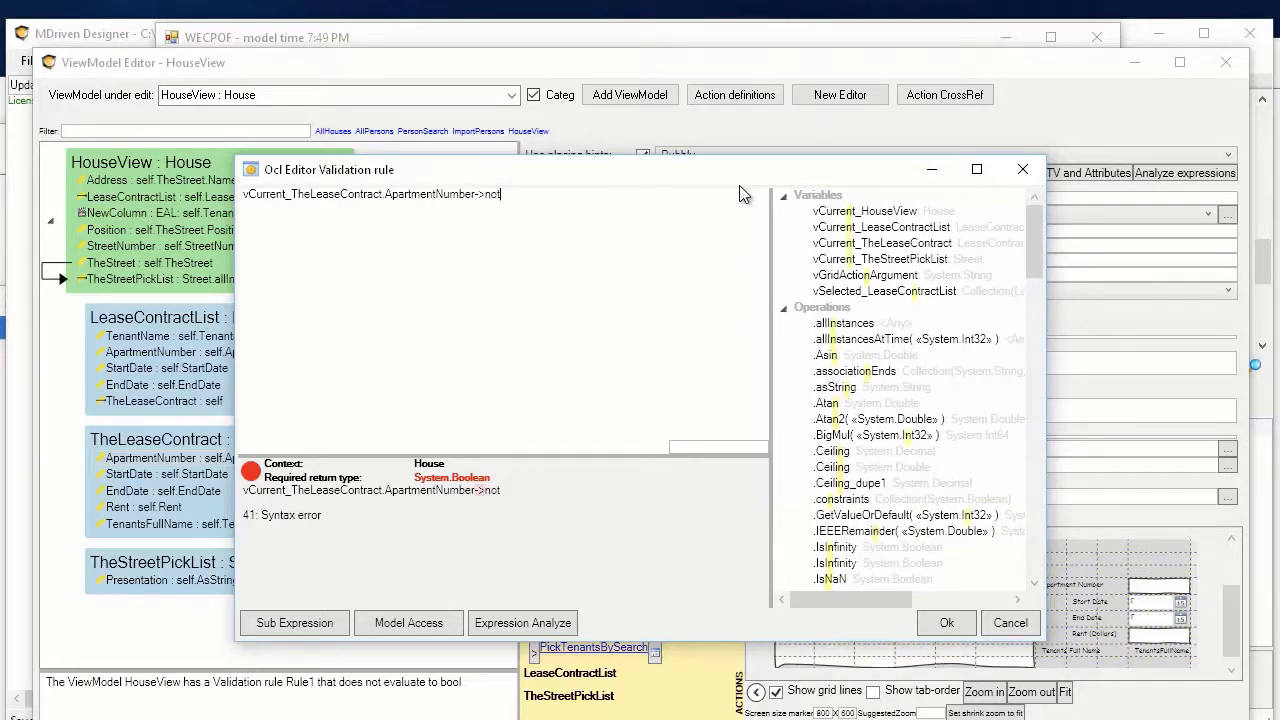
pyautogui.write('null')
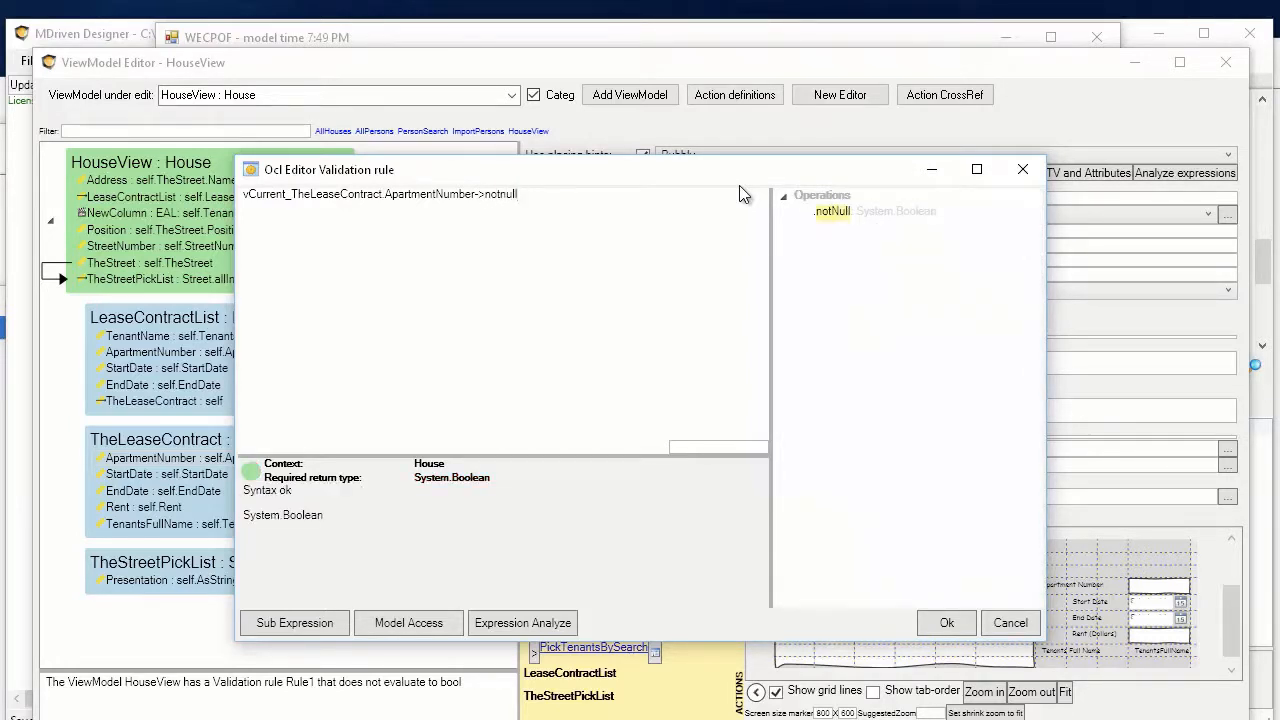
pyautogui.click(944, 623)
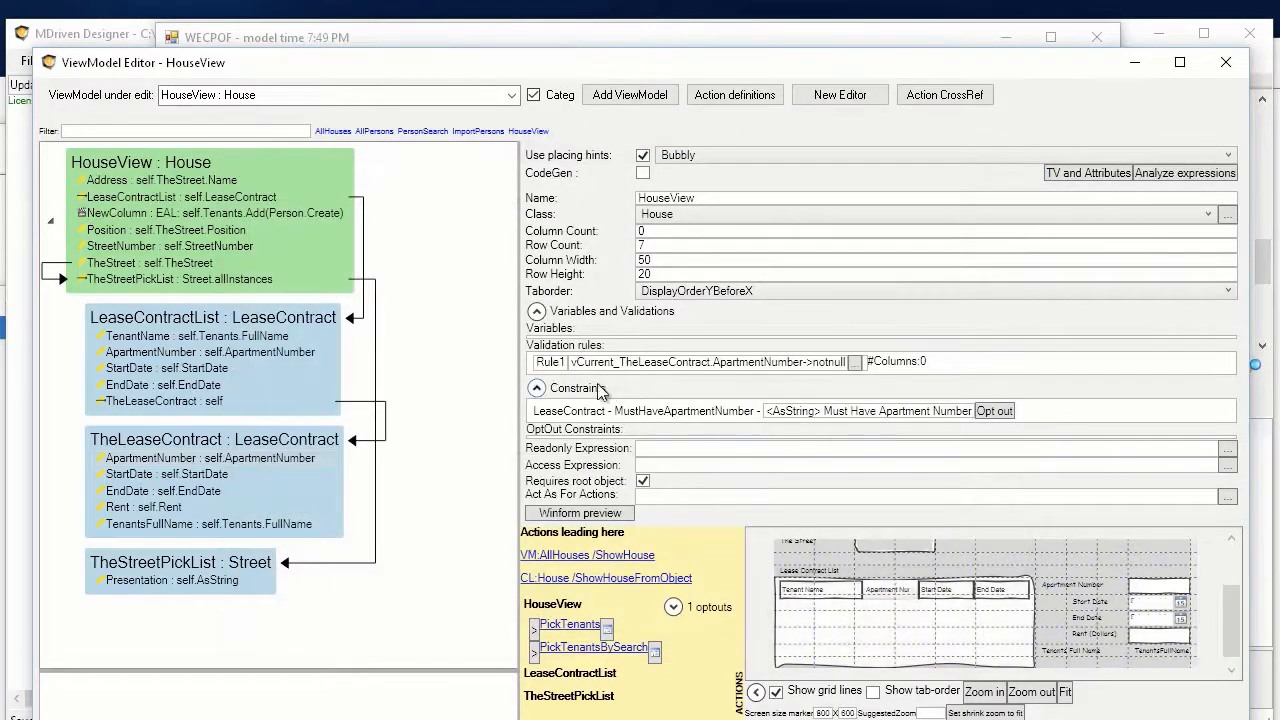
# Set the message text of validation rule Rule1 to "Please supply number".
pyautogui.click(563, 364)
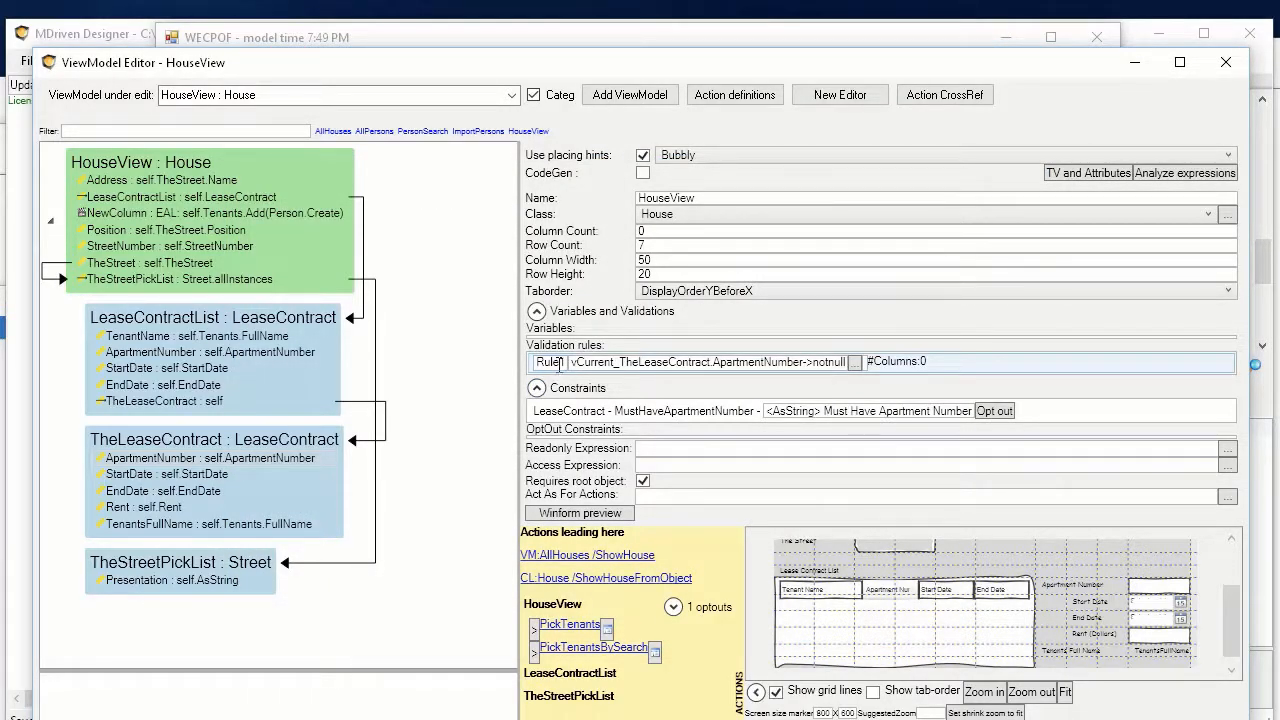
pyautogui.click(865, 367)
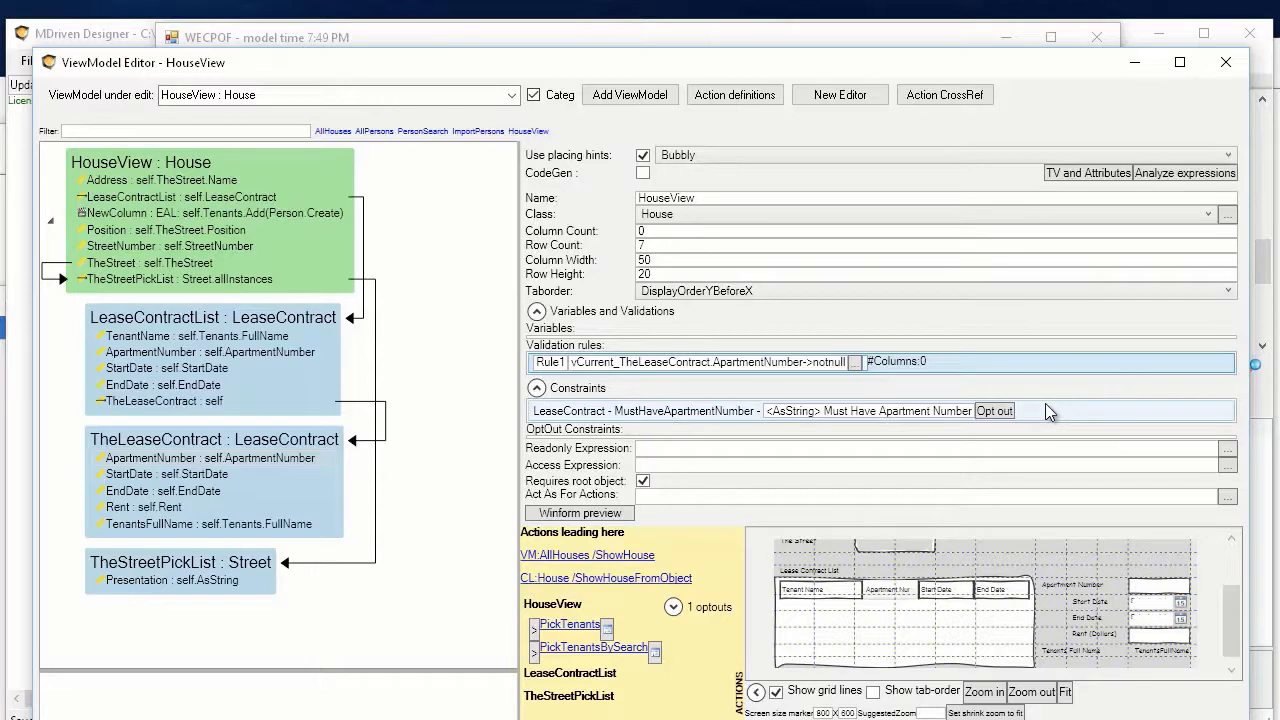
pyautogui.write('Please')
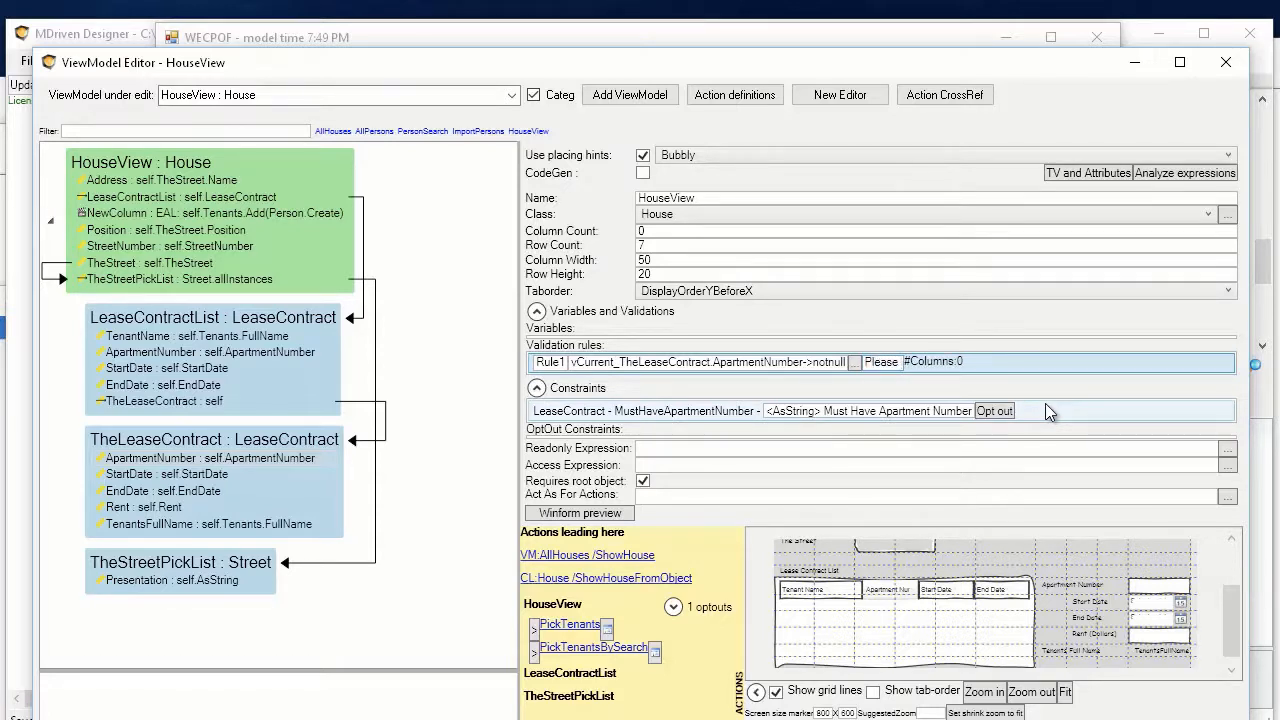
pyautogui.write(' supply')
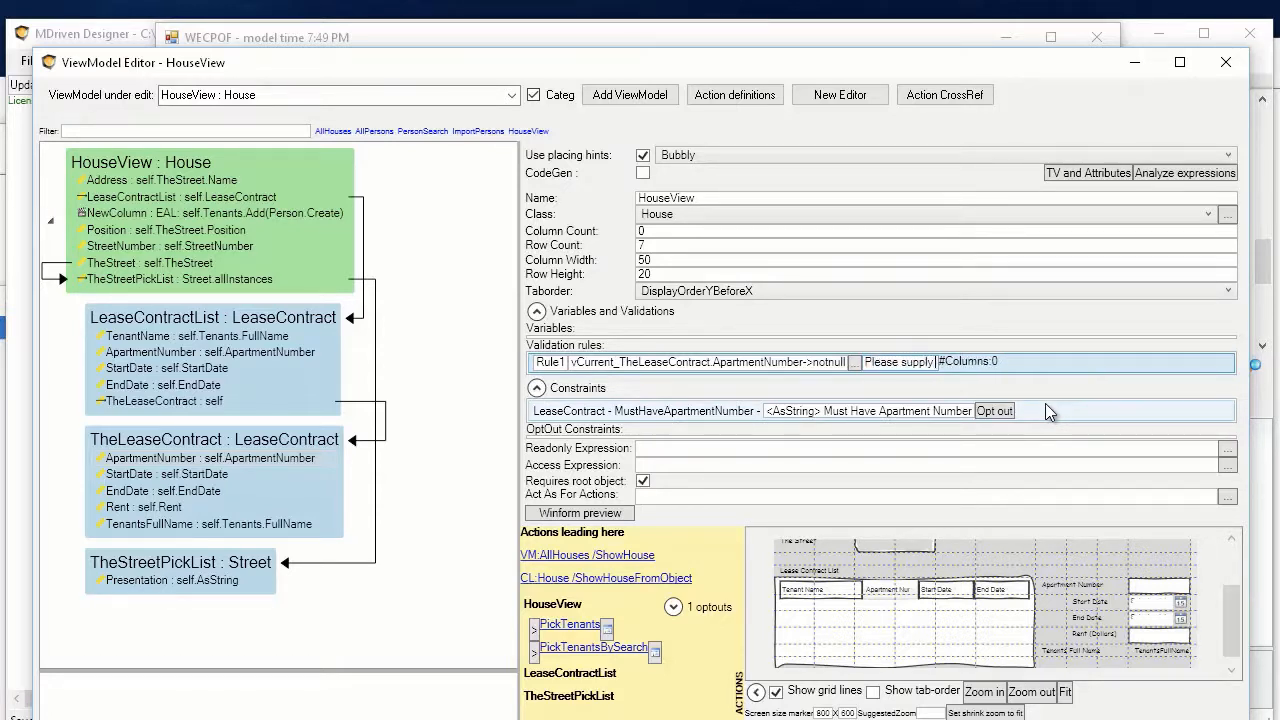
pyautogui.write(' number')
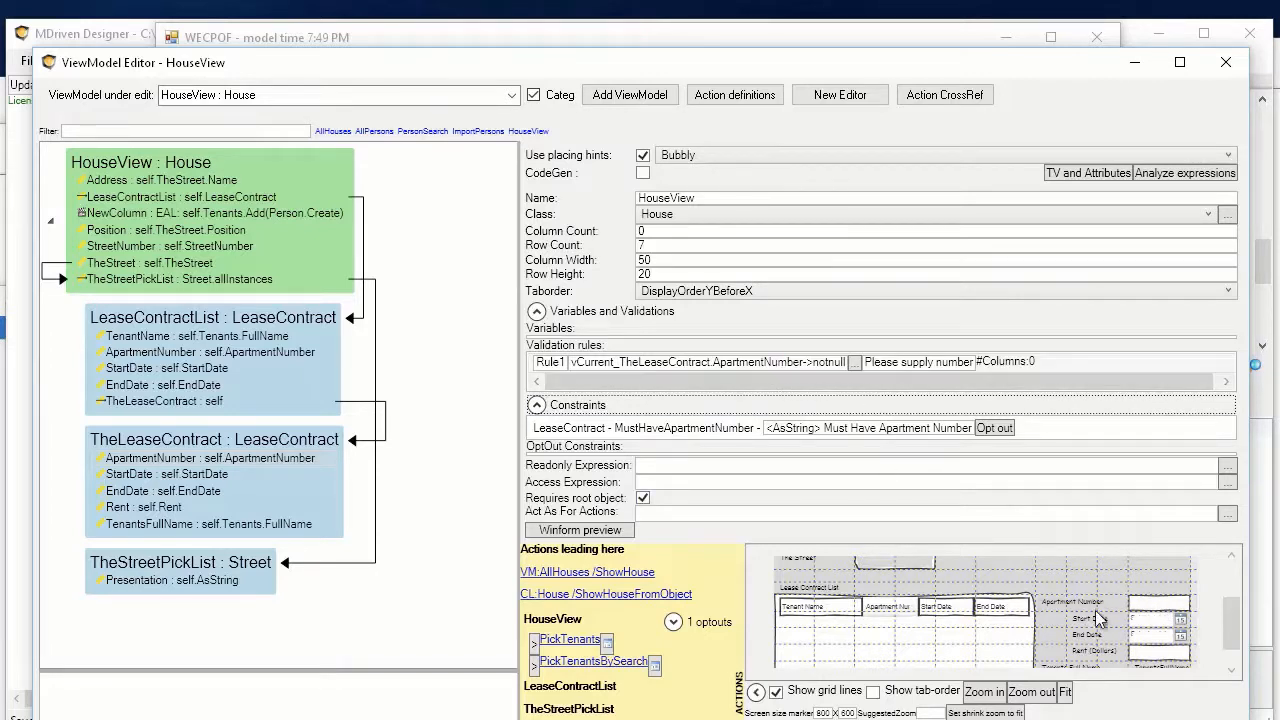
# Attach validation rule Rule1 to the ApartmentNumber column of the TheLeaseContract view model class.
pyautogui.click(1157, 606)
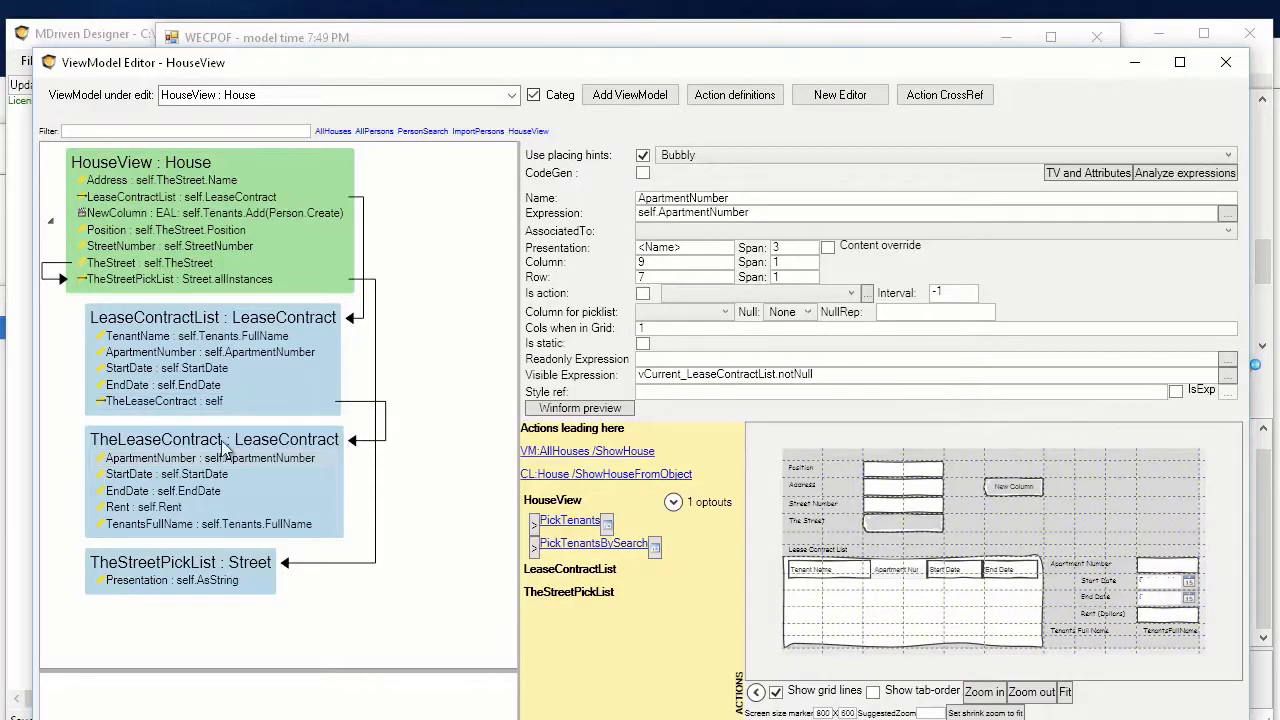
pyautogui.rightClick(170, 458)
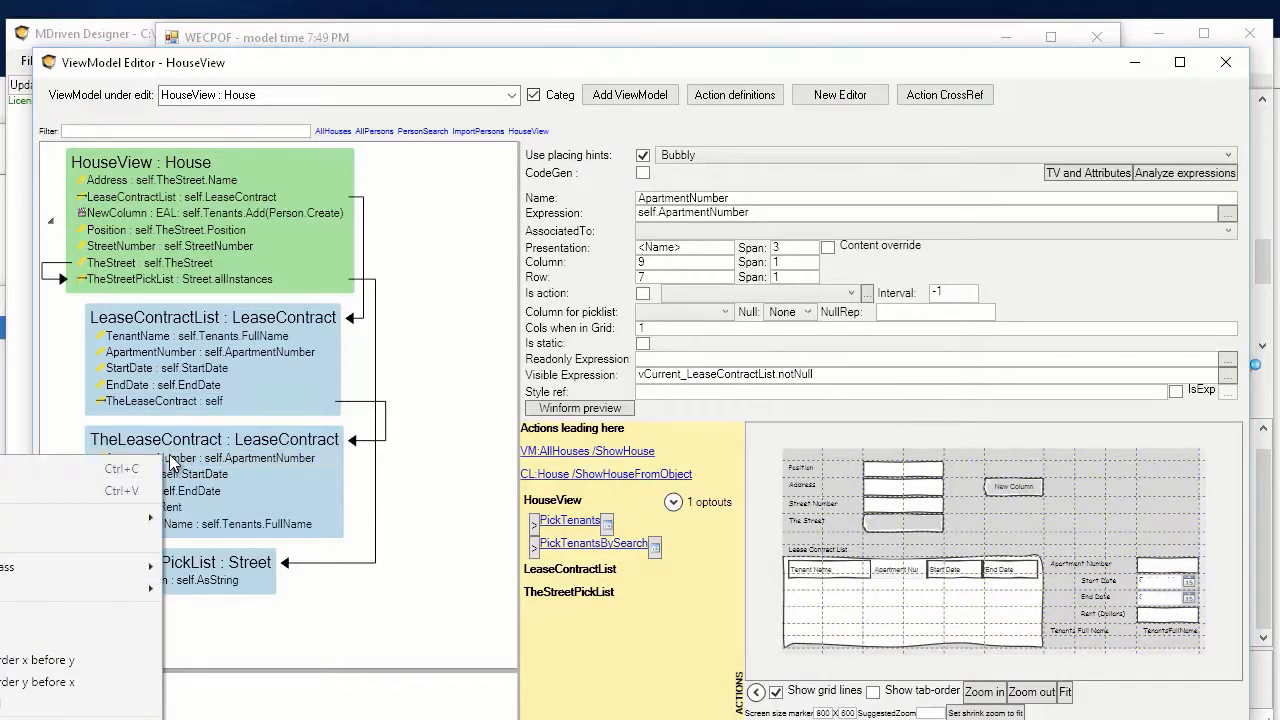
pyautogui.click(467, 54)
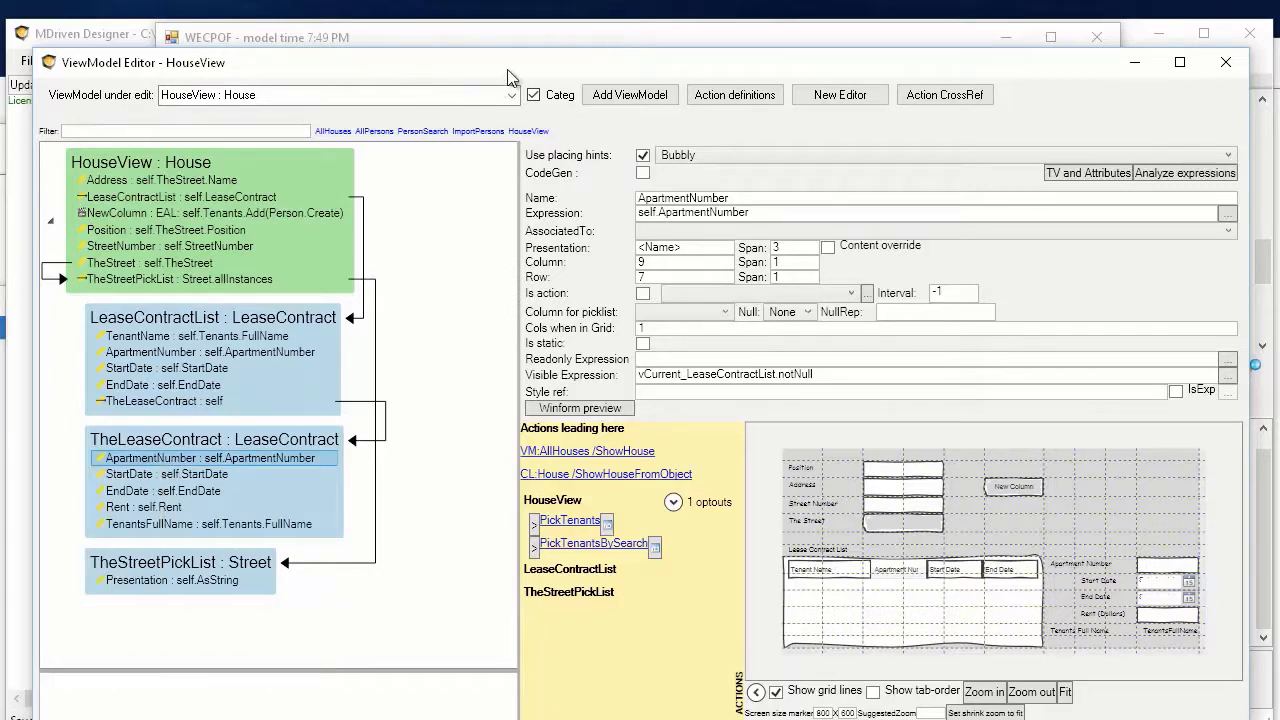
pyautogui.moveTo(507, 65); pyautogui.dragTo(696, 18)
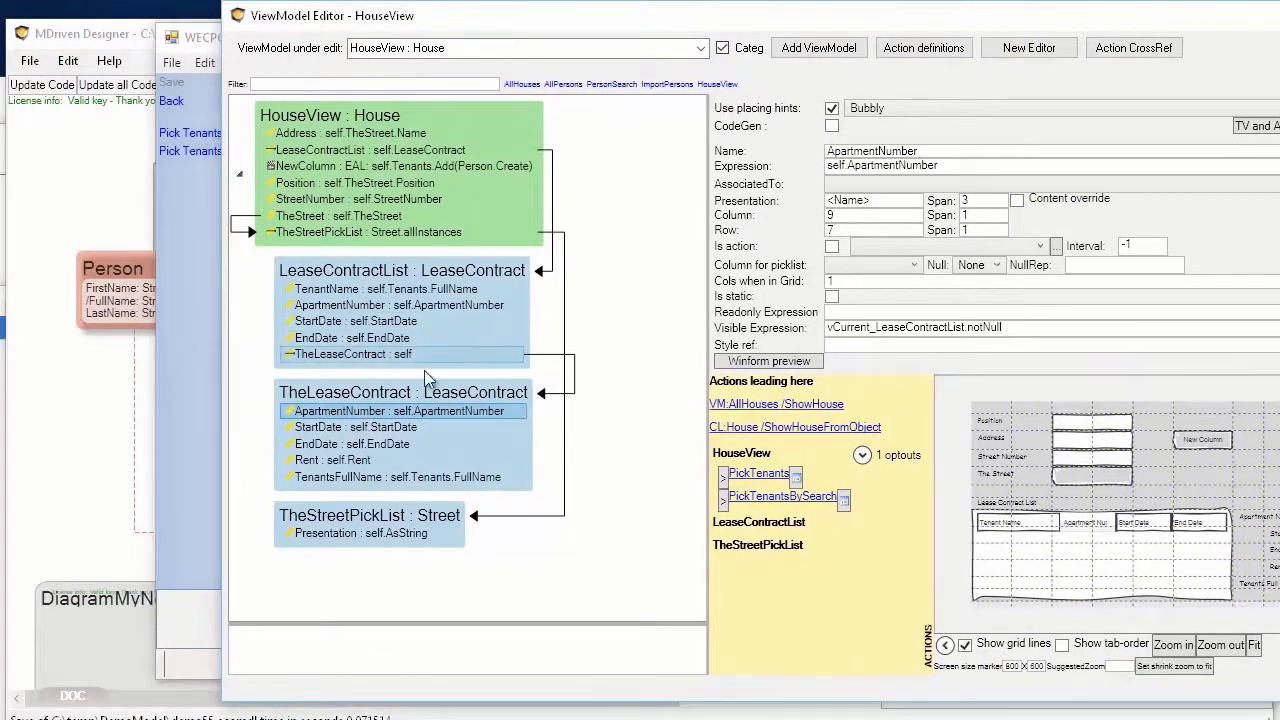
pyautogui.rightClick(378, 413)
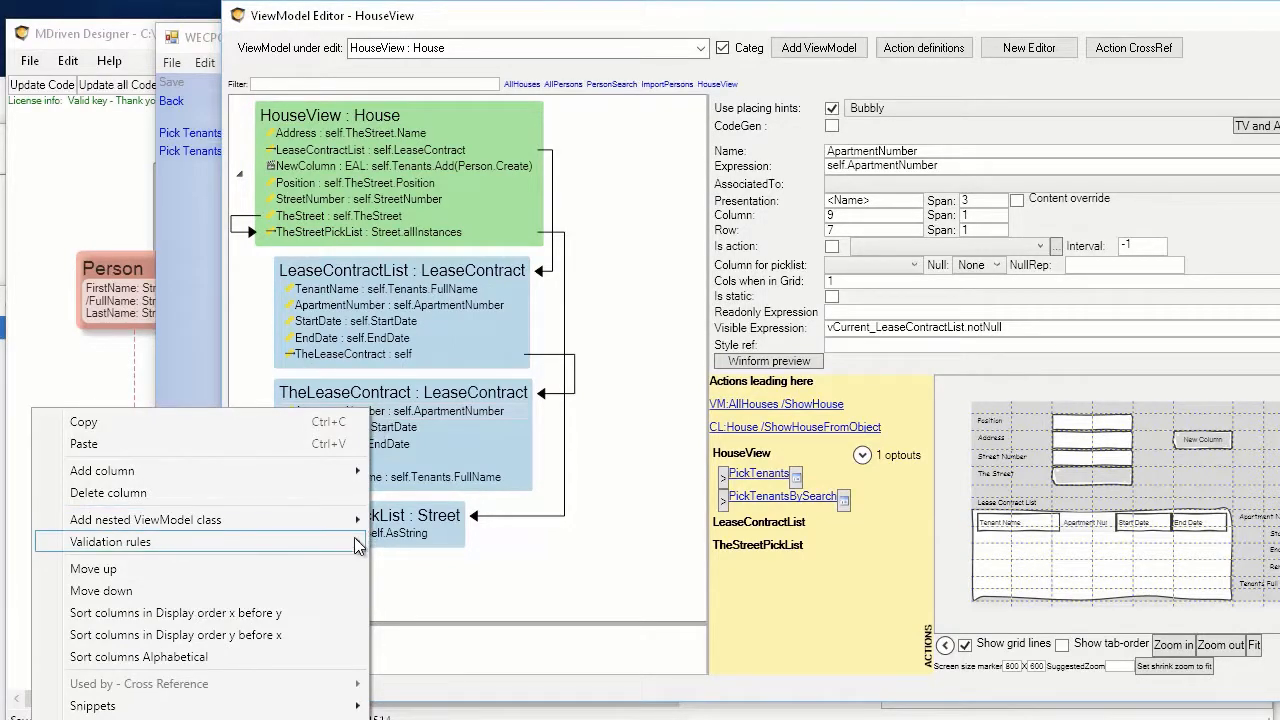
pyautogui.moveTo(357, 550)
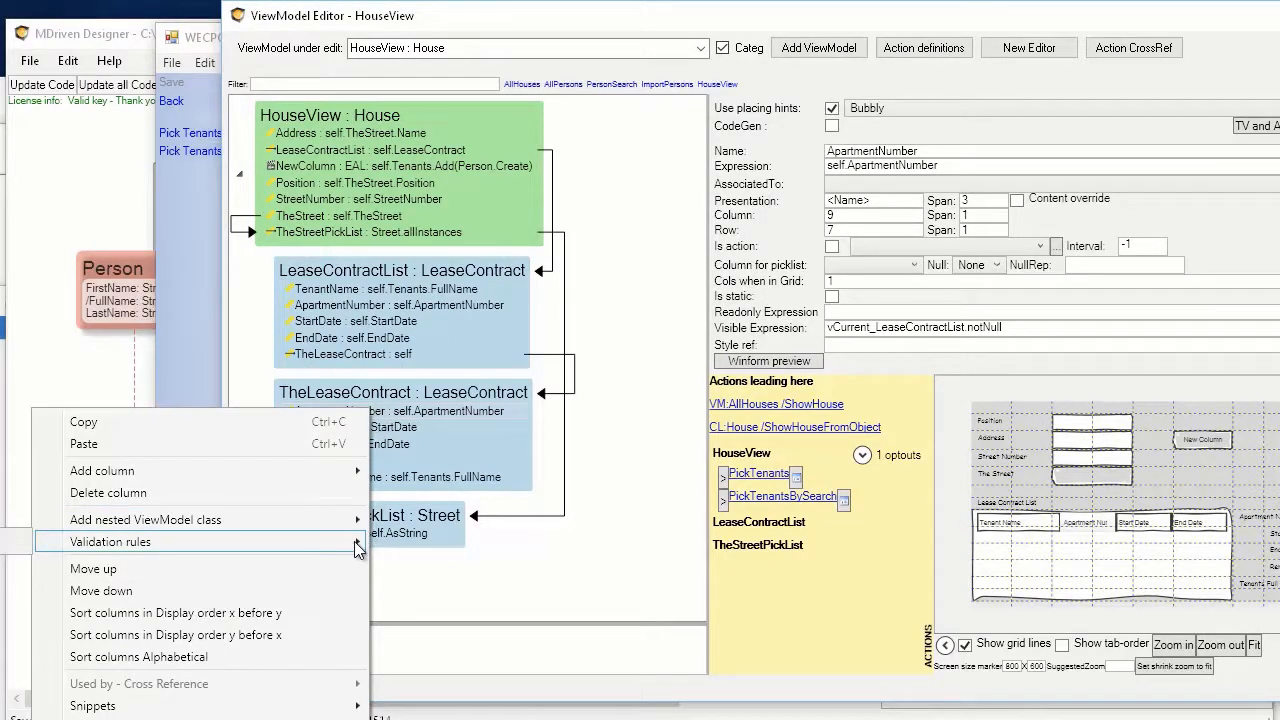
pyautogui.click(546, 19)
pyautogui.moveTo(1080, 20); pyautogui.dragTo(1080, 25)
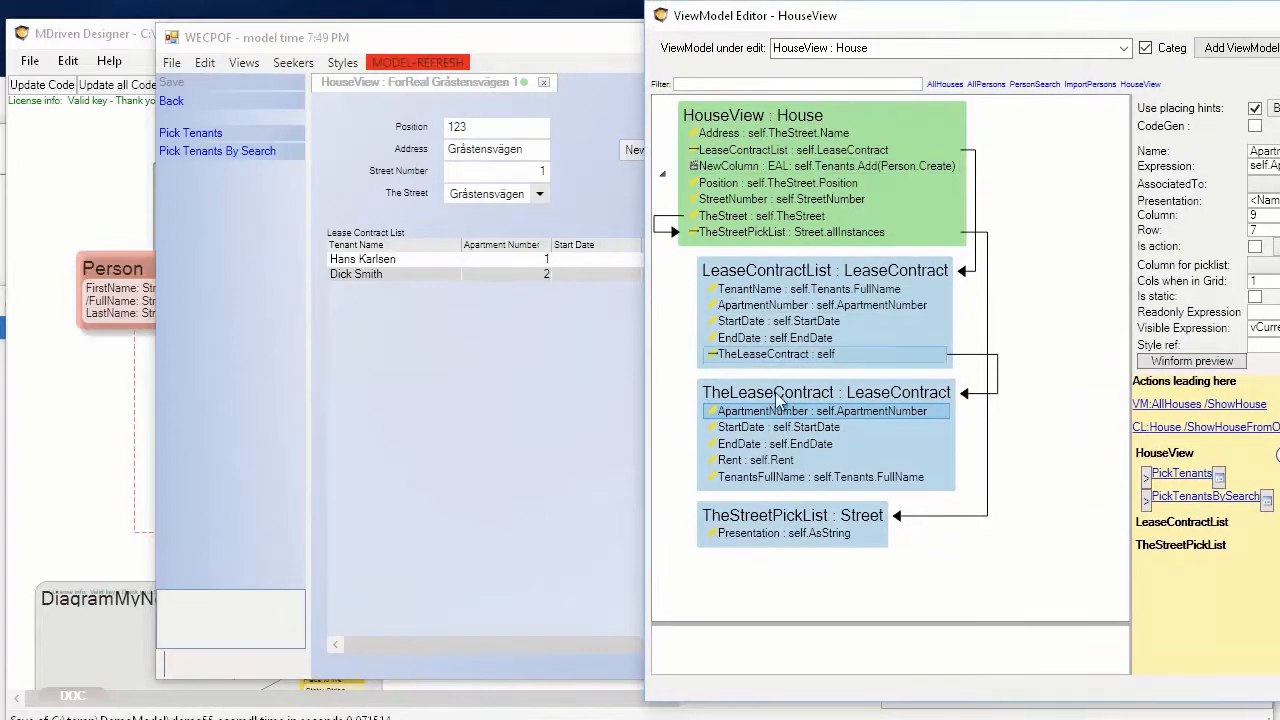
pyautogui.rightClick(762, 411)
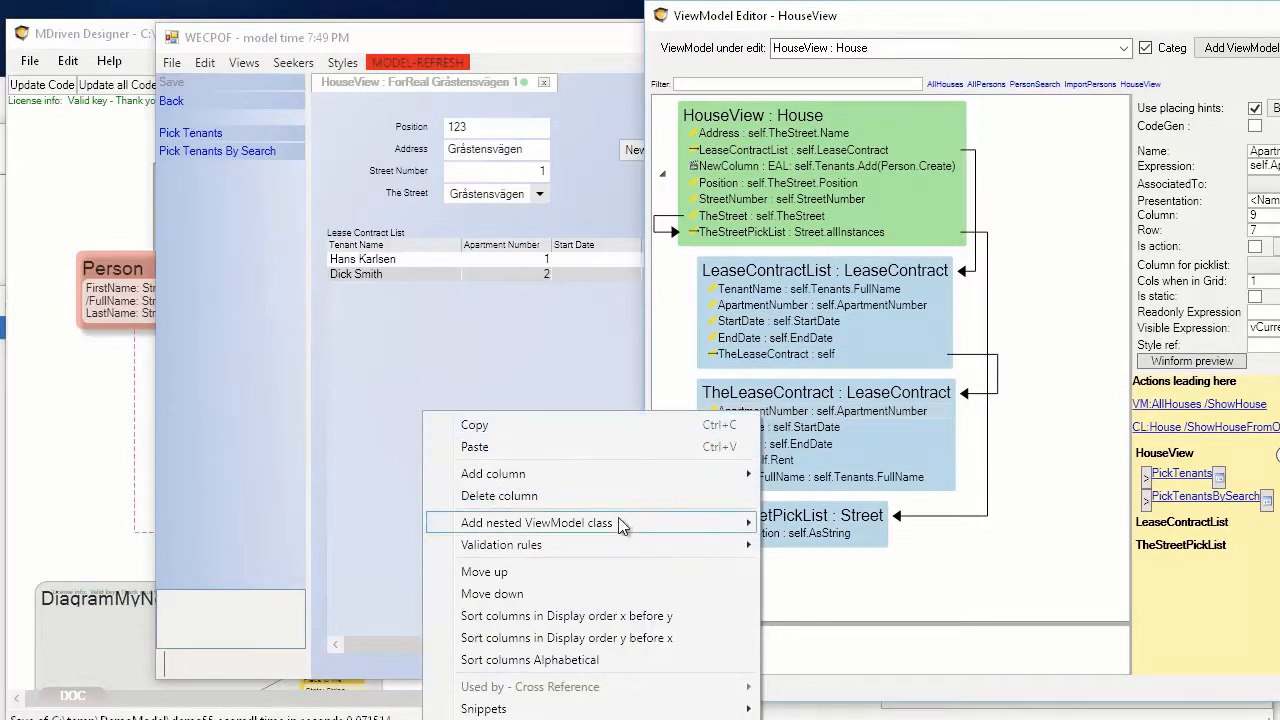
pyautogui.moveTo(621, 530)
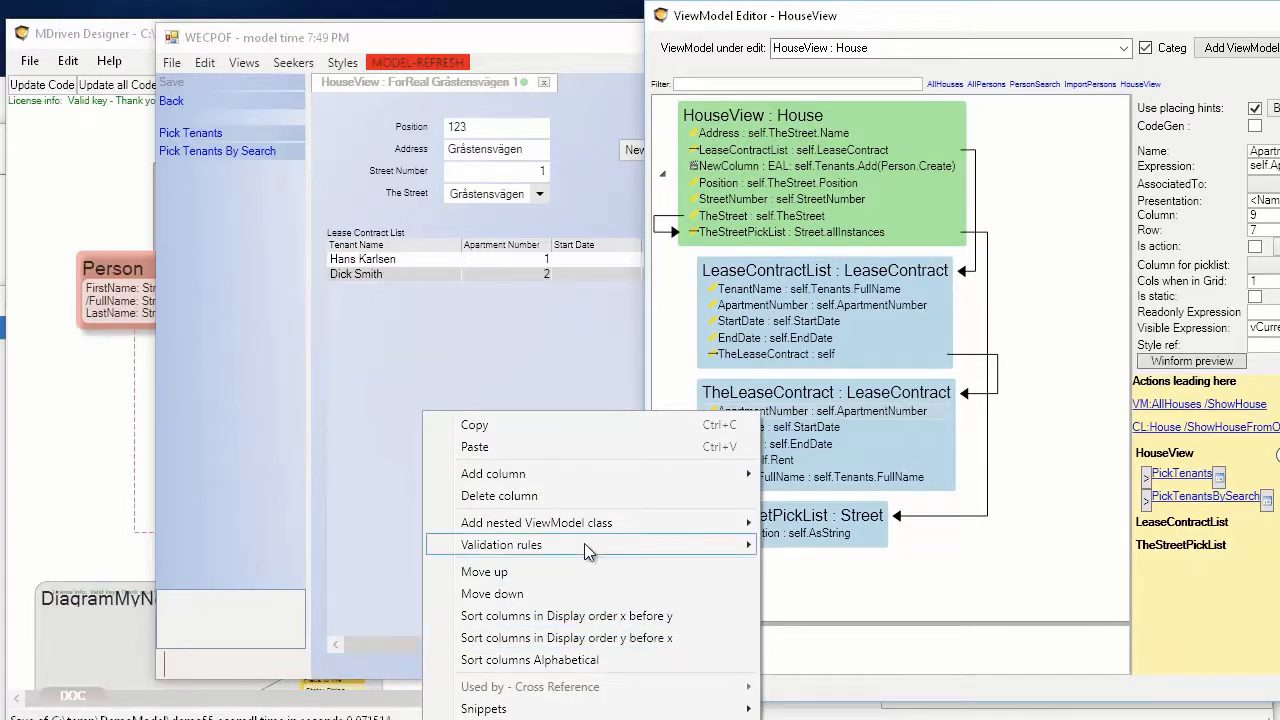
pyautogui.moveTo(584, 543)
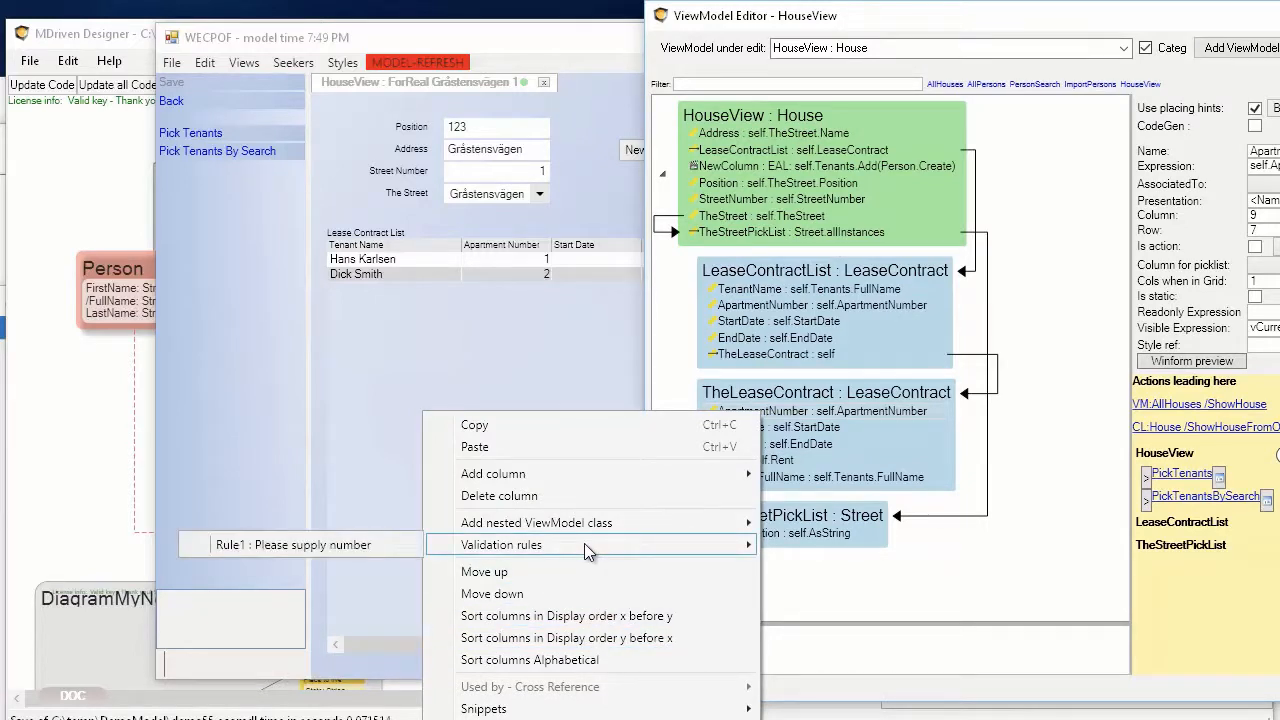
pyautogui.click(308, 549)
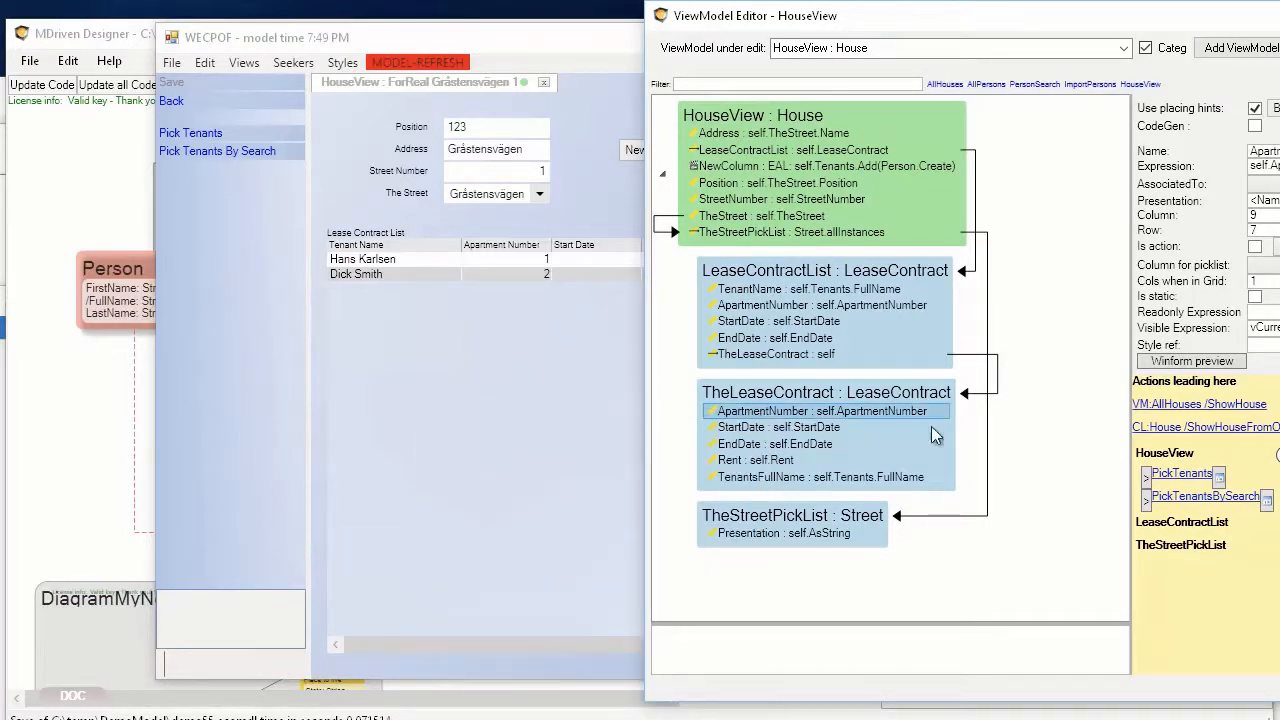
# Switch to the running WECPOF prototype and refresh its model.
pyautogui.moveTo(1083, 22); pyautogui.dragTo(541, 74)
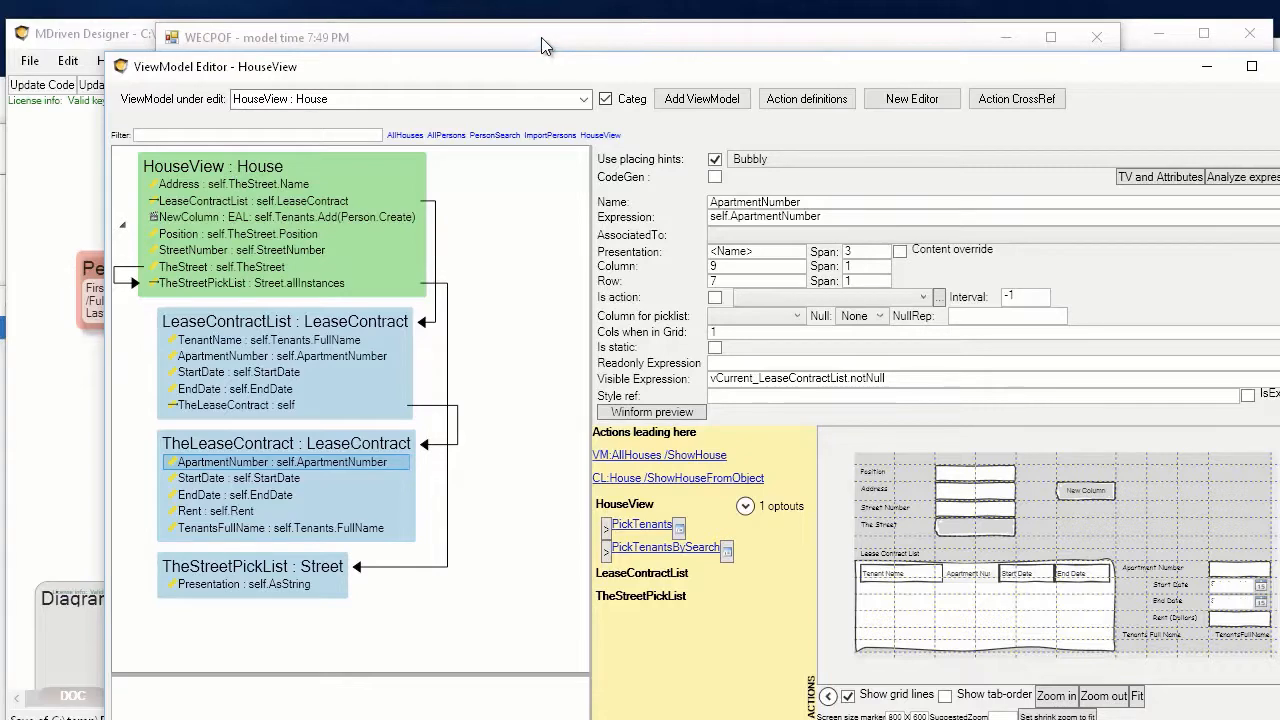
pyautogui.click(541, 38)
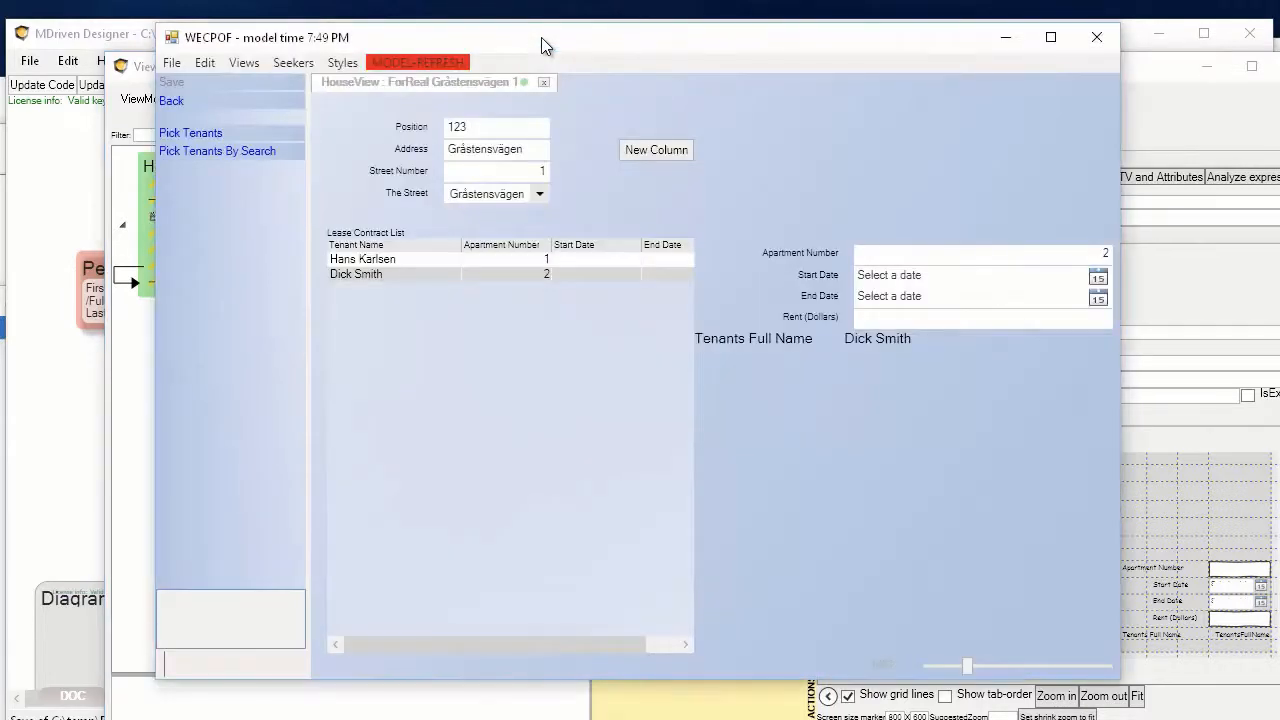
pyautogui.click(414, 66)
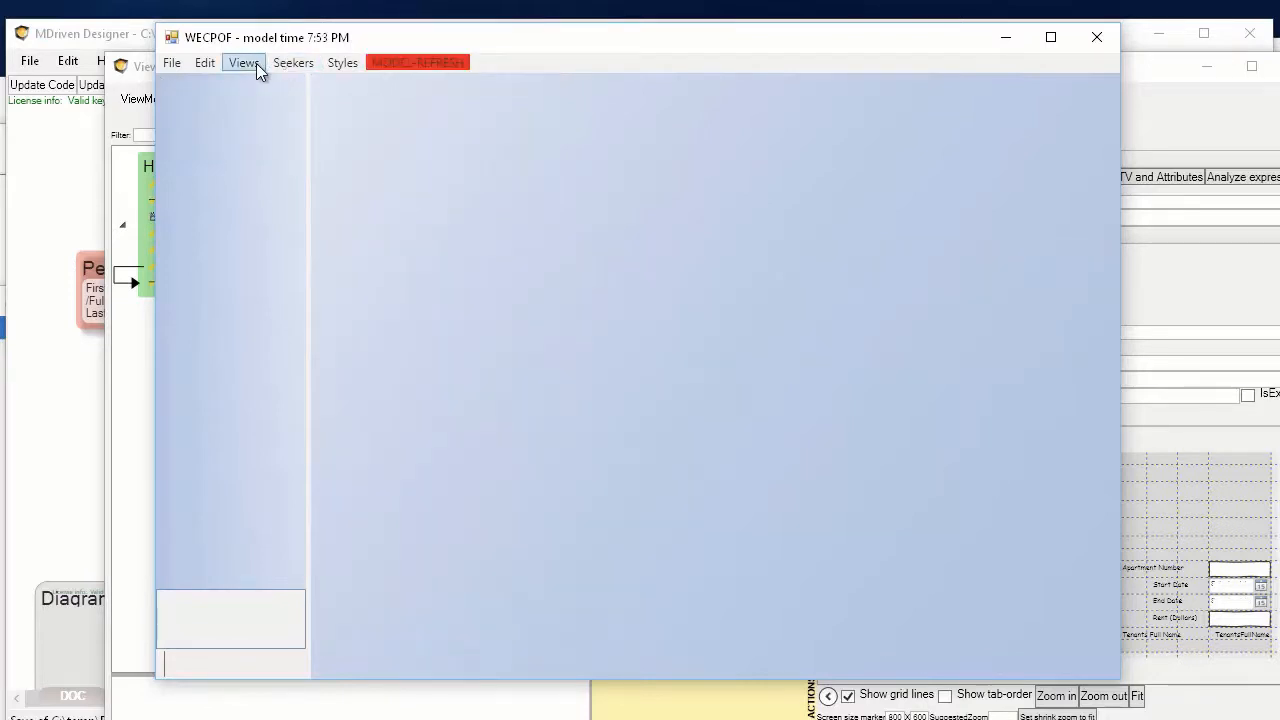
# Open the first house from the AllHouses view and clear the apartment number of its first lease contract.
pyautogui.click(256, 63)
pyautogui.click(201, 88)
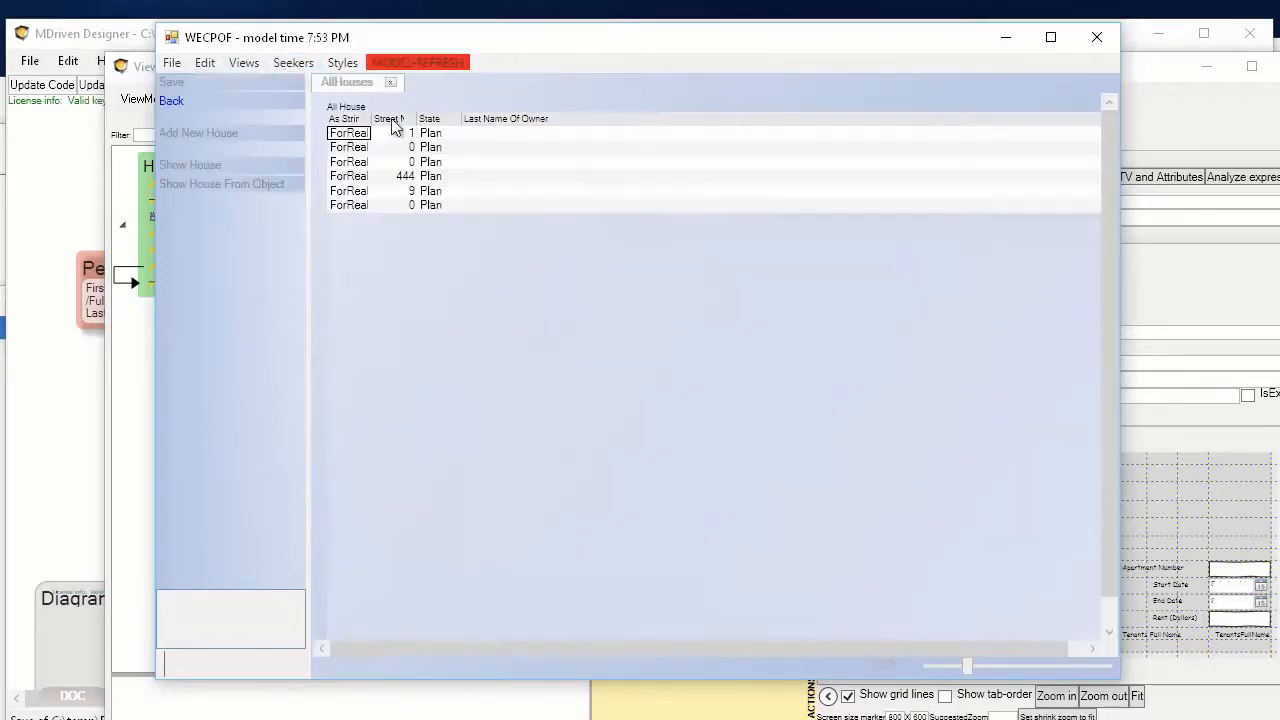
pyautogui.doubleClick(350, 133)
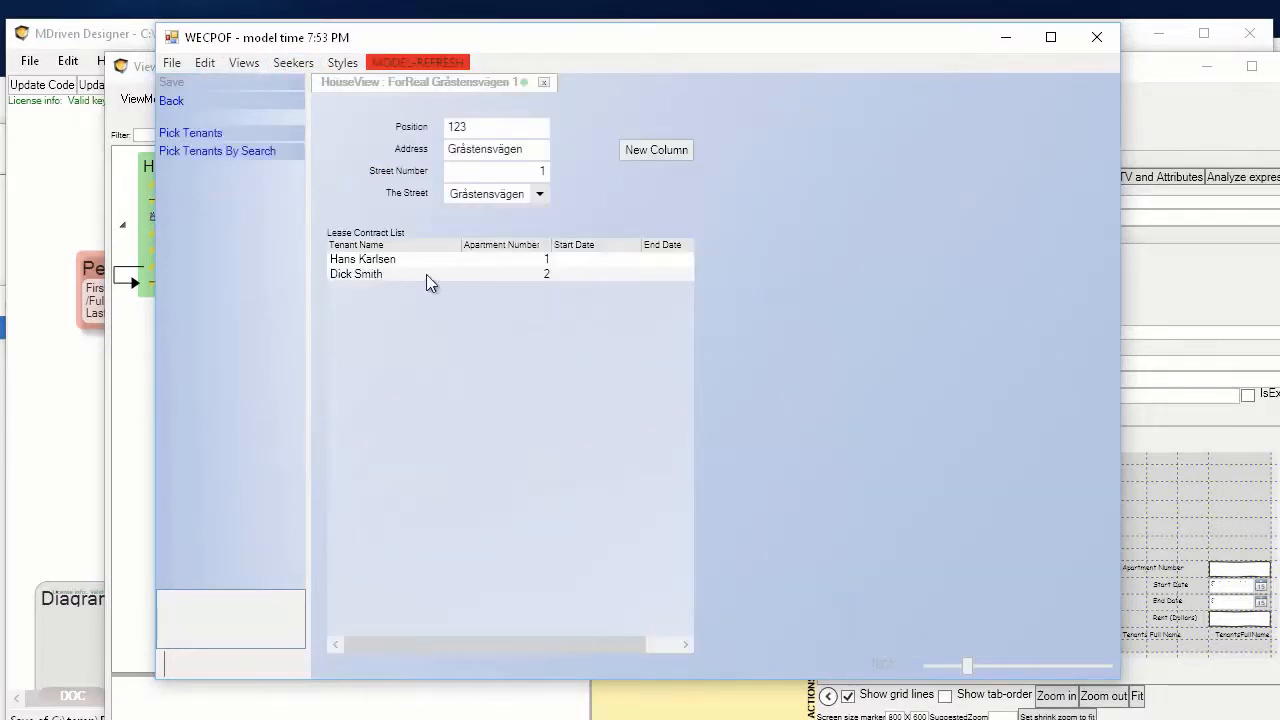
pyautogui.click(381, 262)
pyautogui.click(1086, 252)
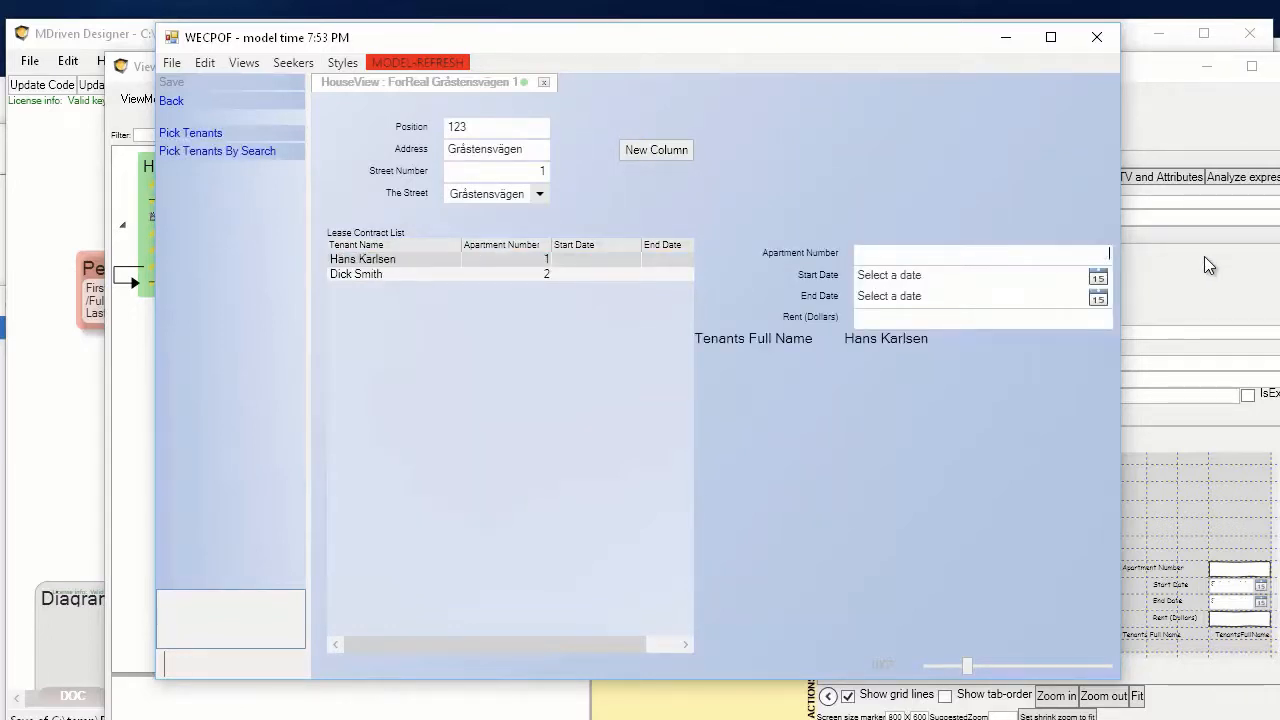
pyautogui.press('BackSpace')
pyautogui.press('Tab')
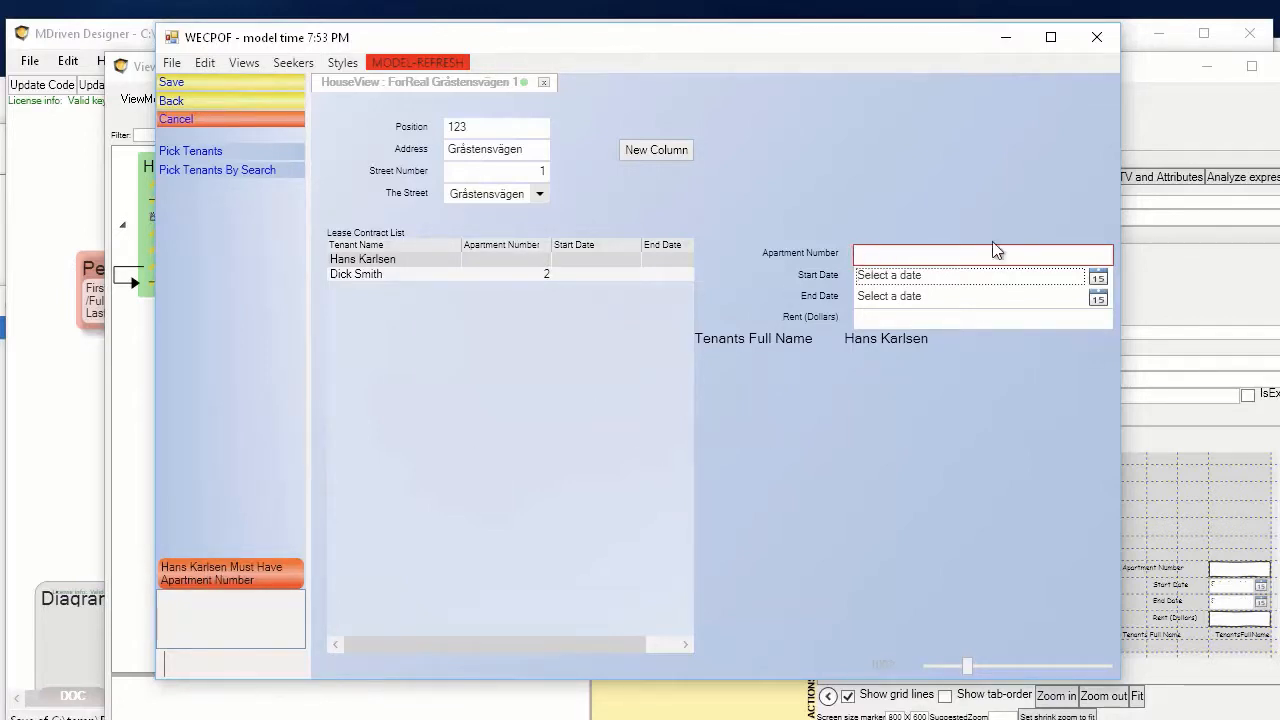
# Widen the prototype window slightly and apply the Bubbly style.
pyautogui.moveTo(1120, 248); pyautogui.dragTo(1153, 248)
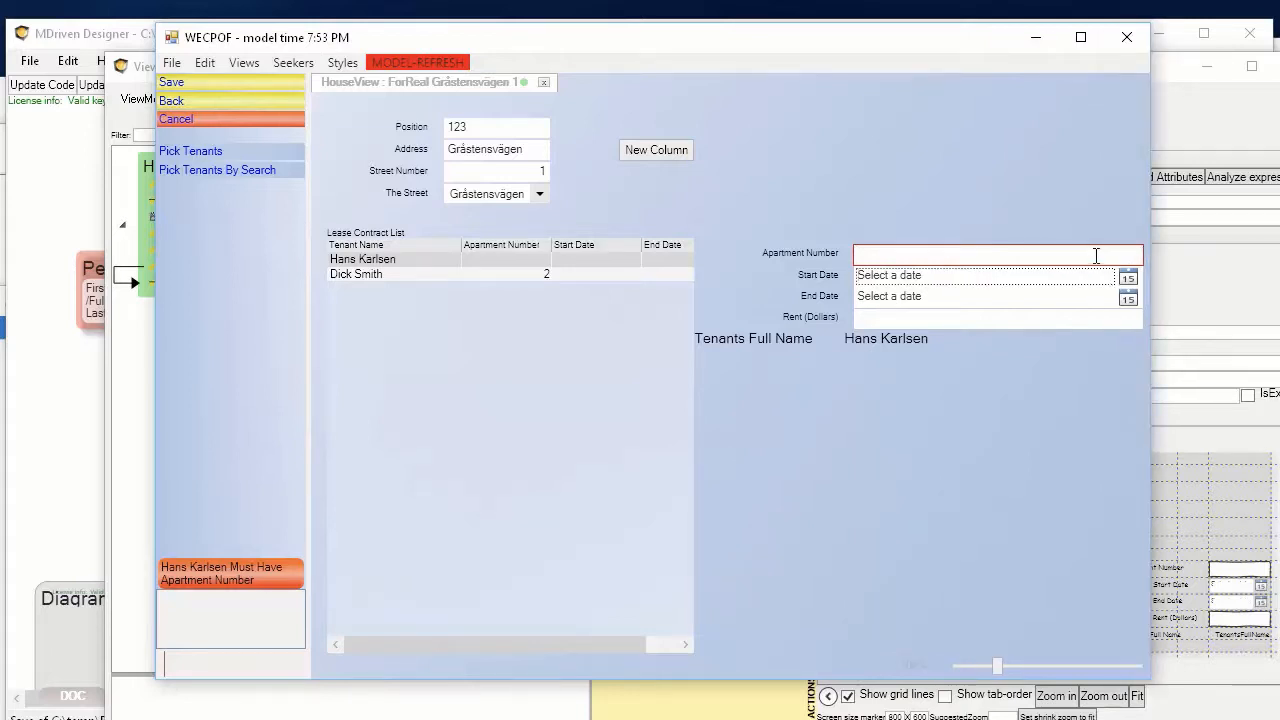
pyautogui.click(1104, 254)
pyautogui.click(342, 62)
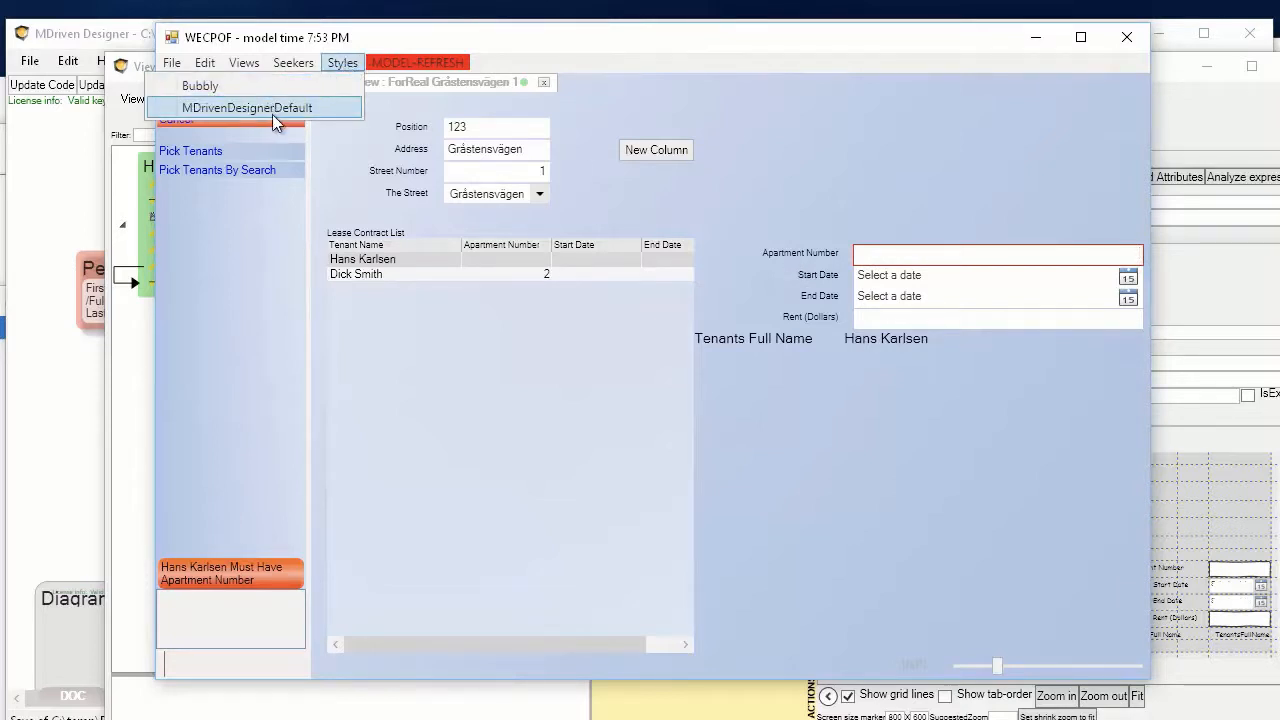
pyautogui.click(273, 87)
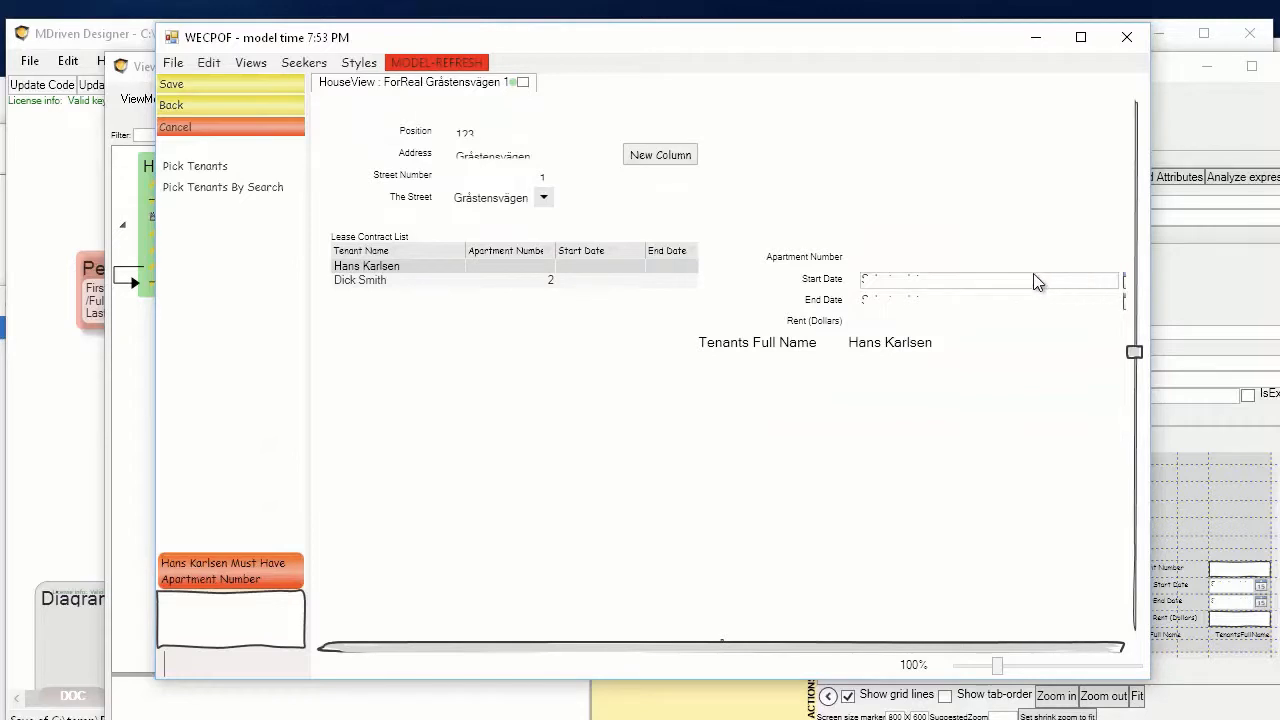
# Save the house despite the missing apartment number, and reopen it with its first lease contract selected.
pyautogui.click(176, 90)
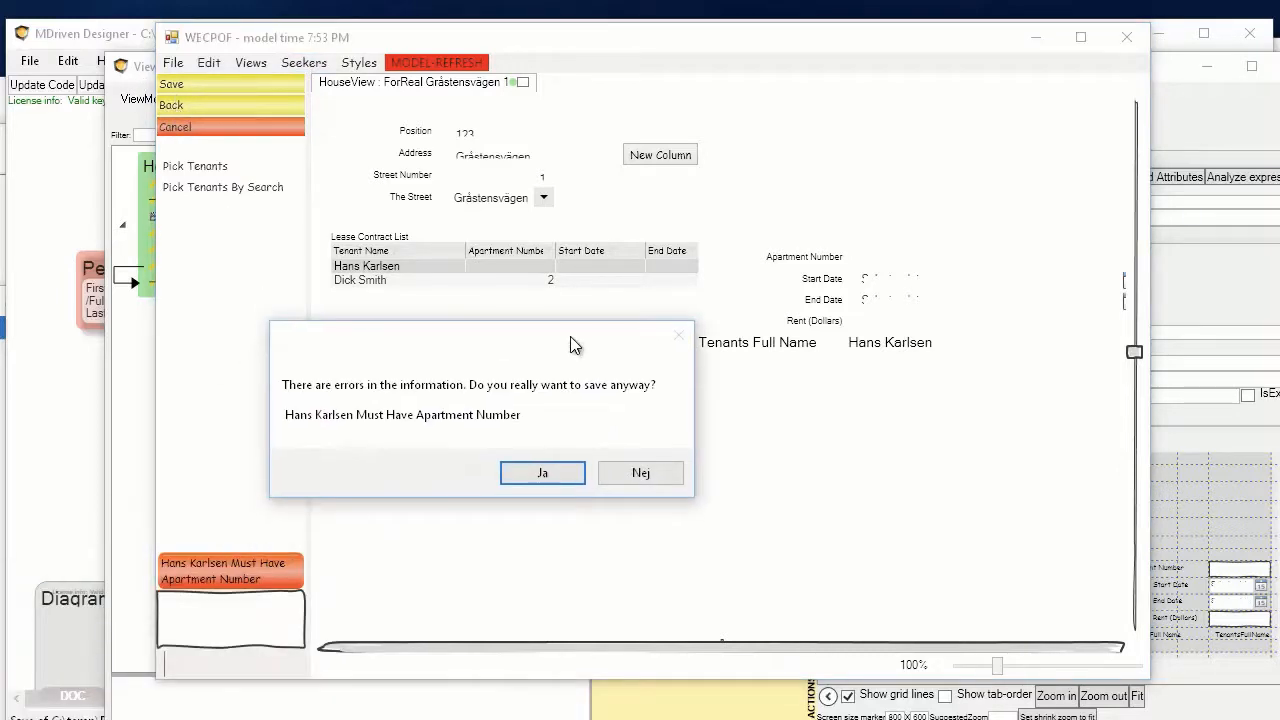
pyautogui.click(545, 474)
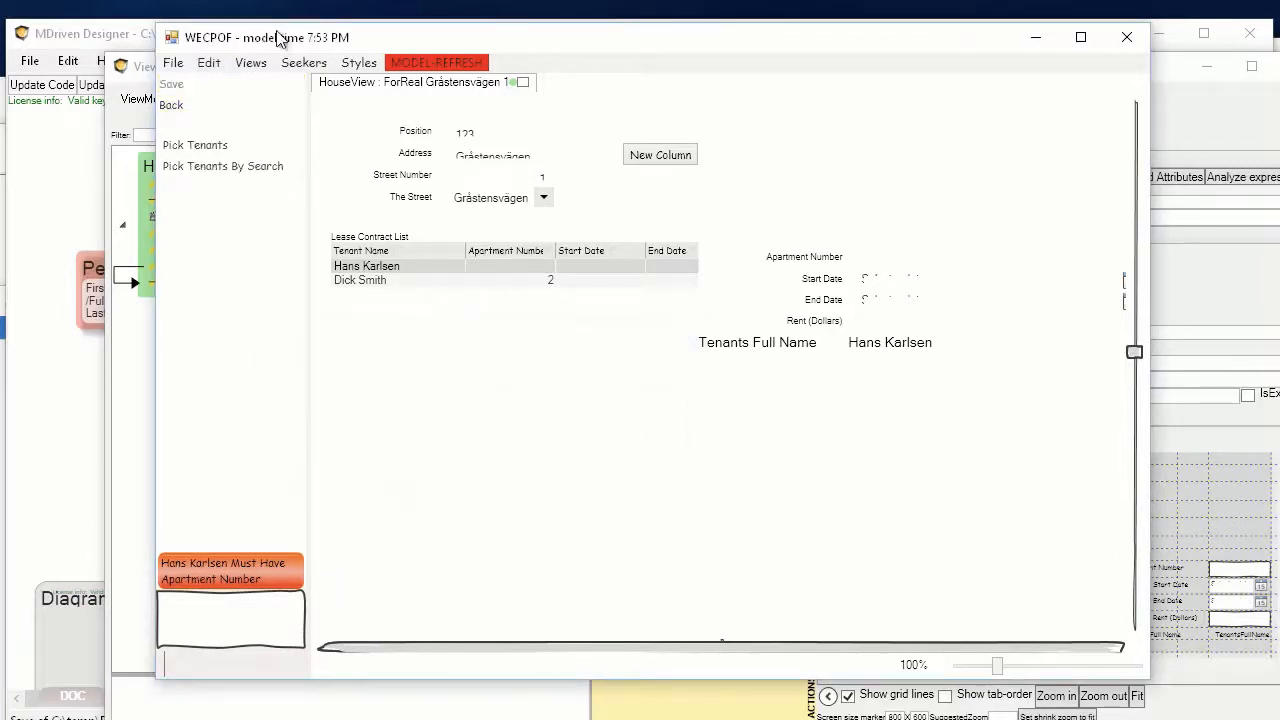
pyautogui.click(197, 116)
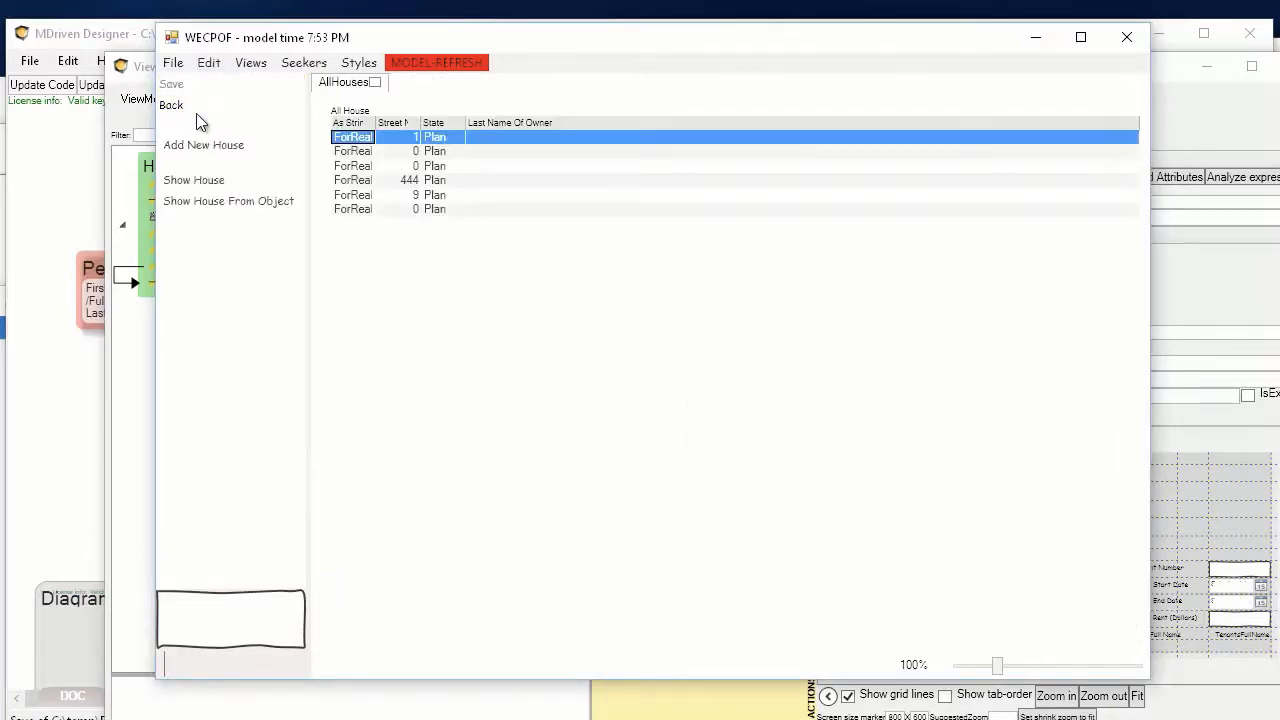
pyautogui.doubleClick(360, 138)
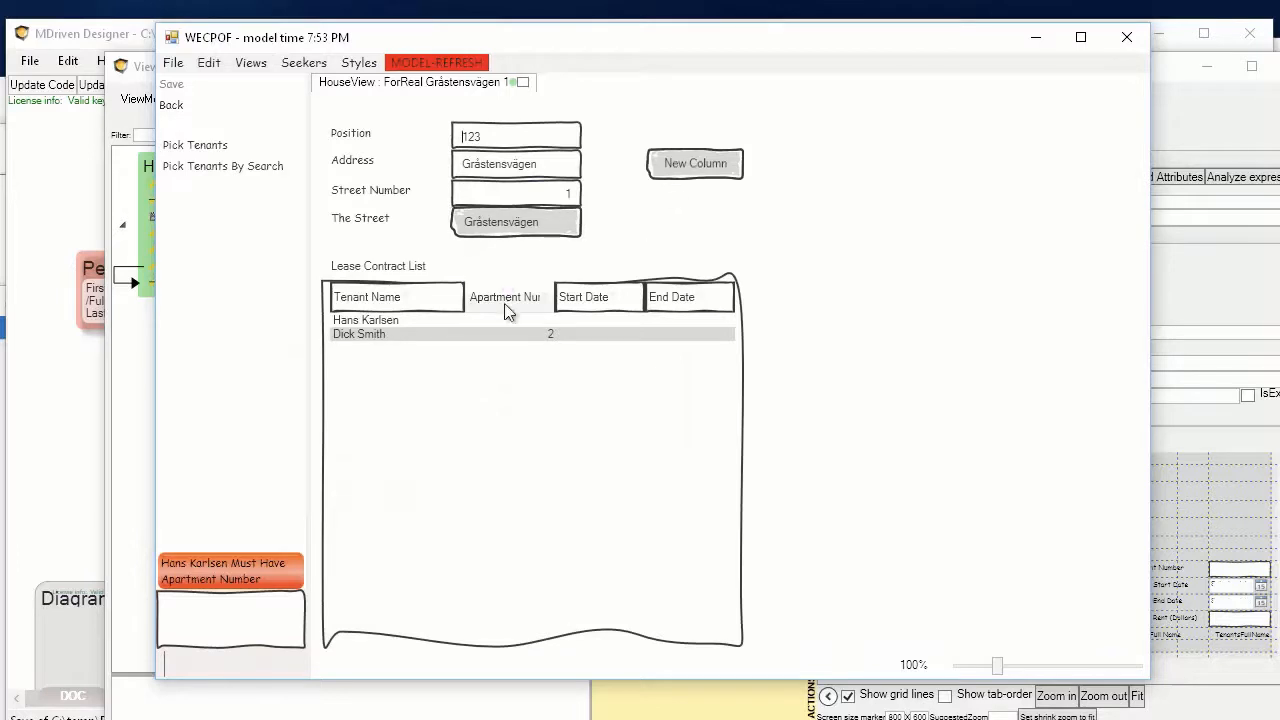
pyautogui.click(369, 323)
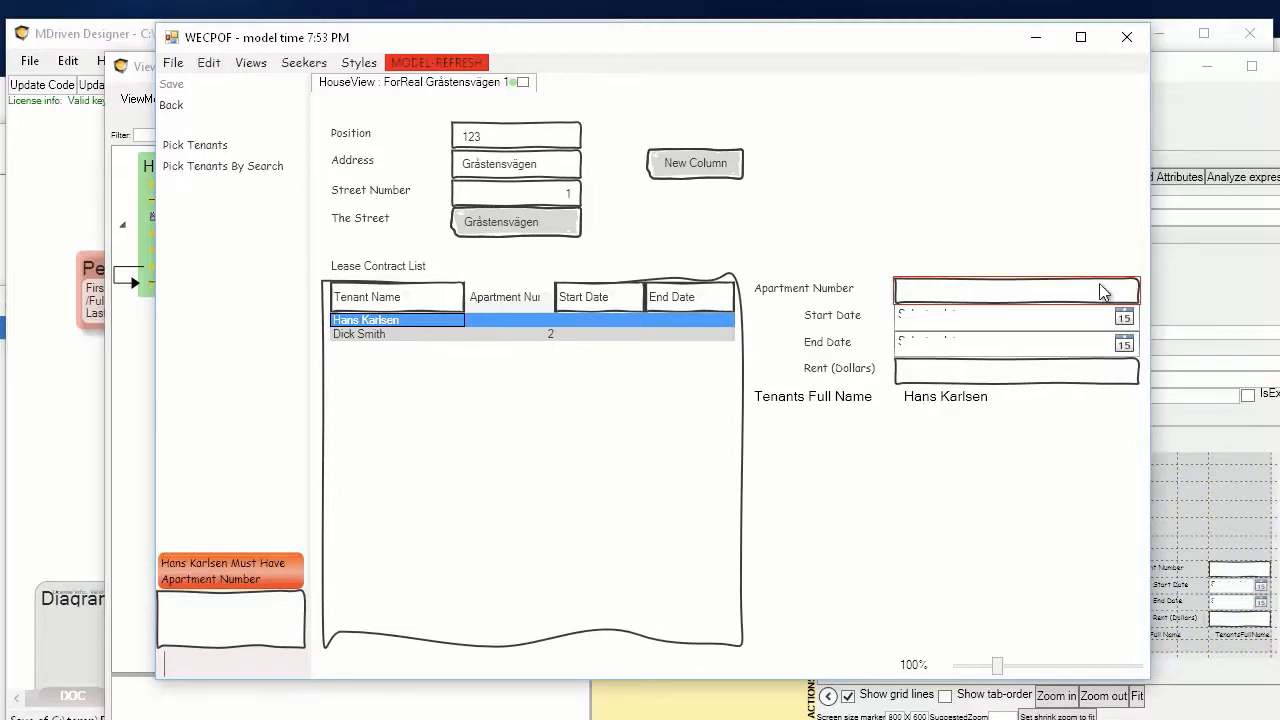
# Set the first lease contract's start date to 10/10/2016 and save despite the constraint error.
pyautogui.click(1013, 295)
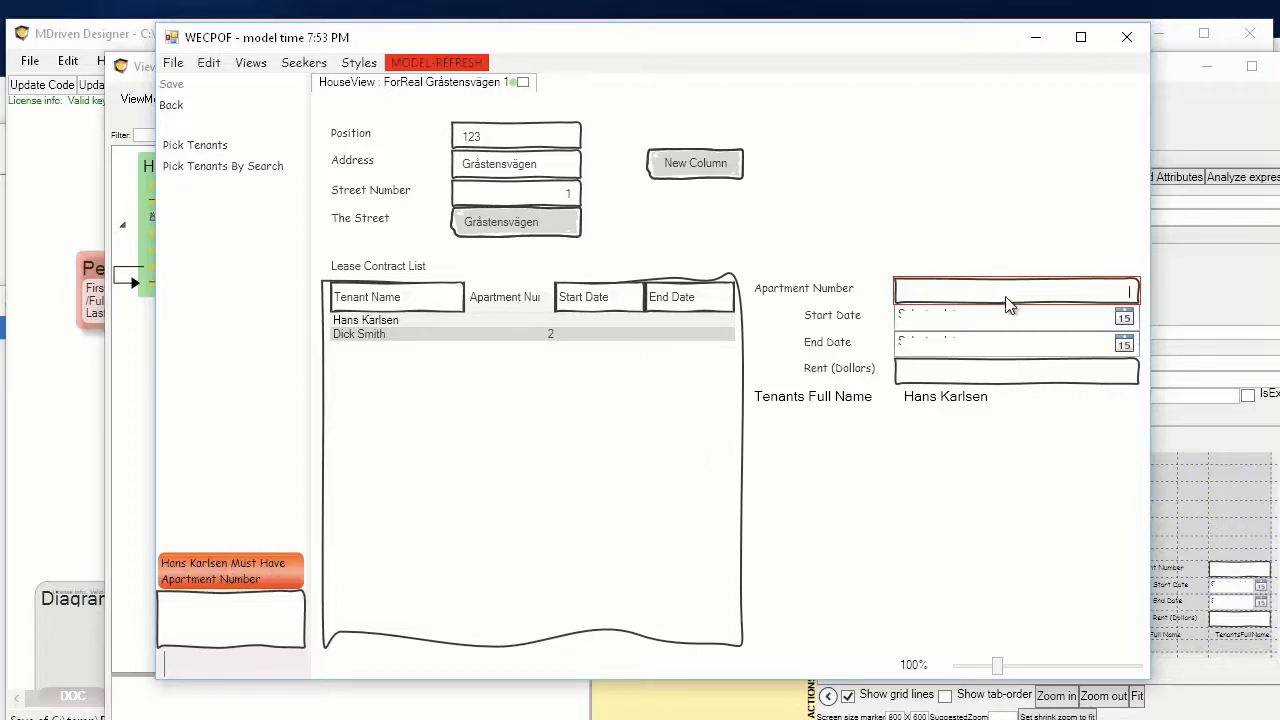
pyautogui.click(998, 378)
pyautogui.click(1124, 316)
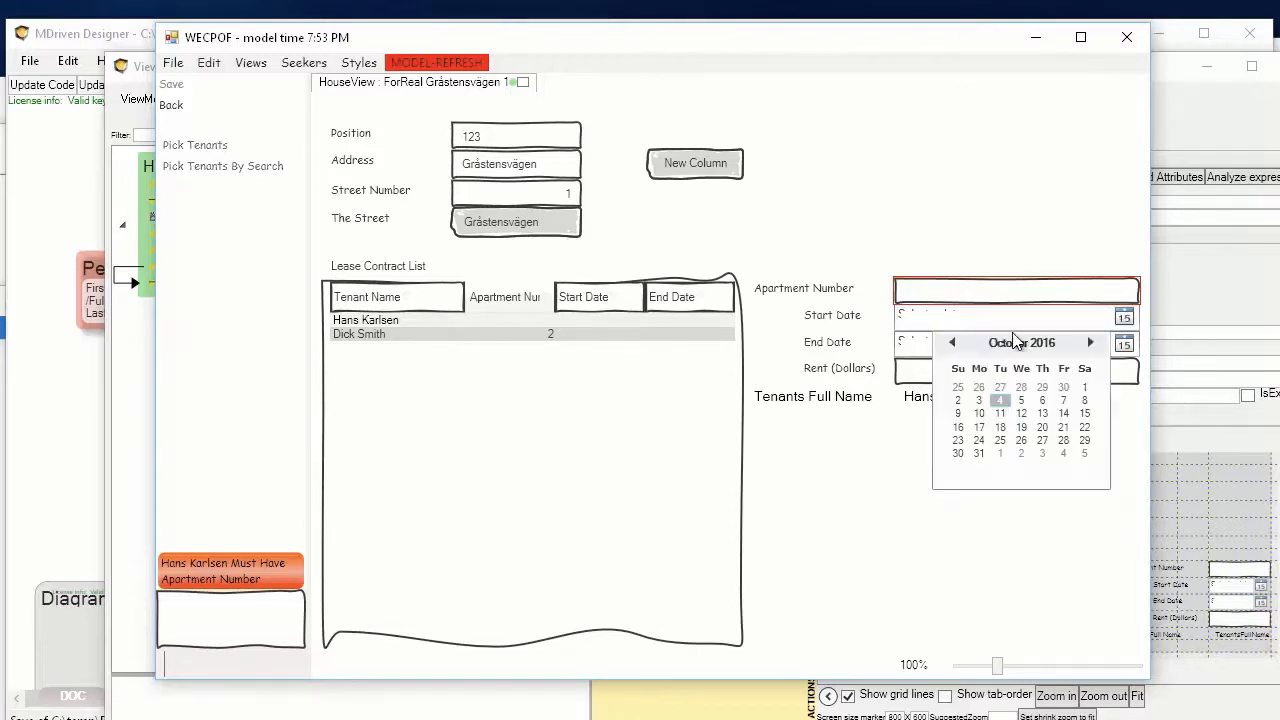
pyautogui.click(988, 410)
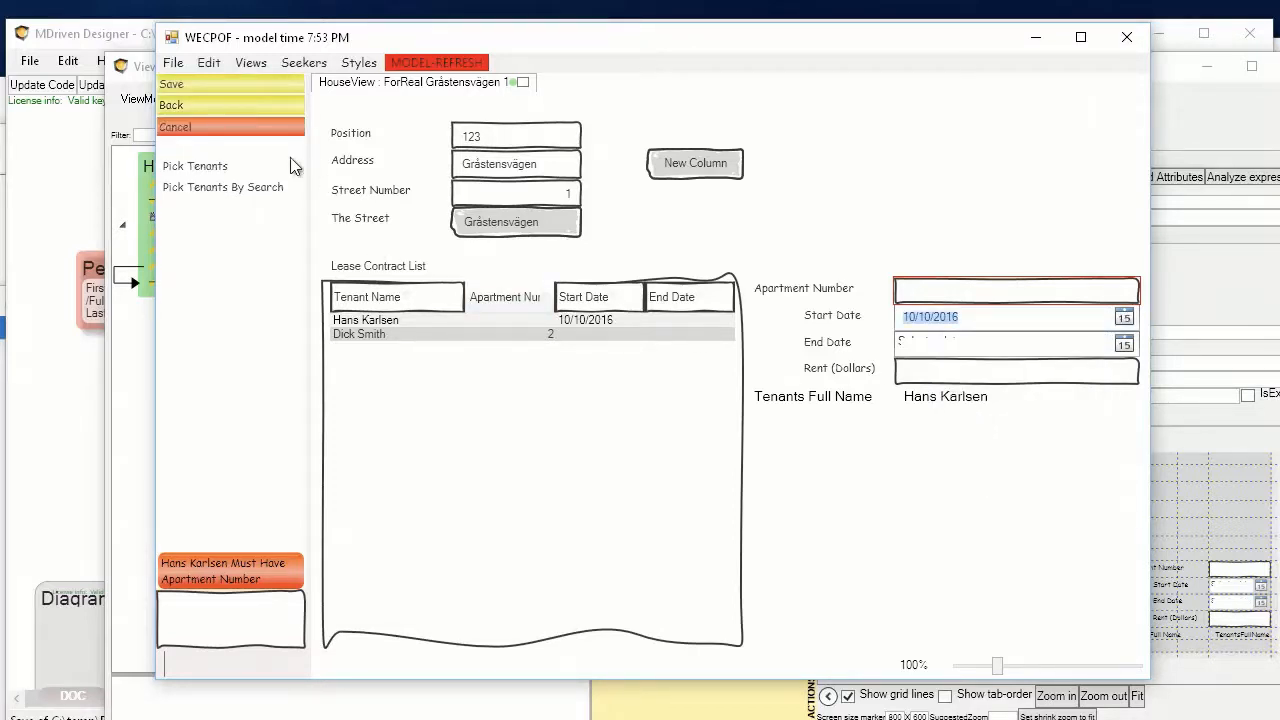
pyautogui.click(176, 84)
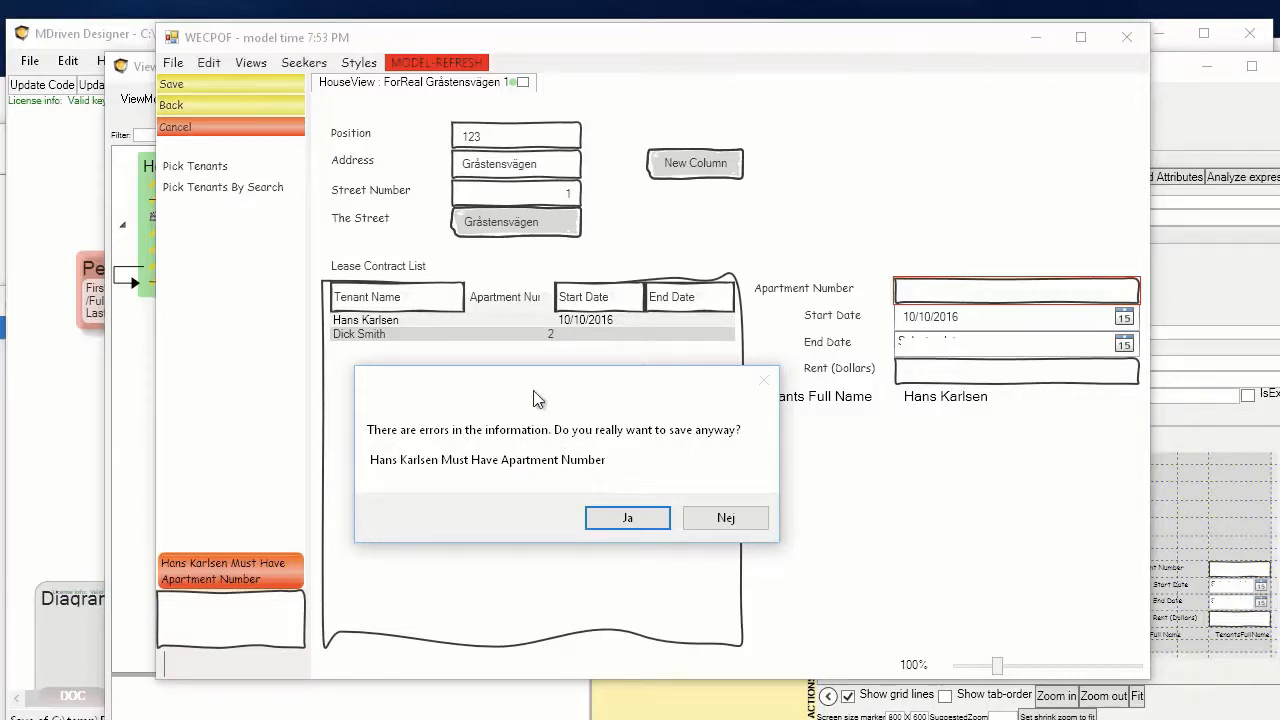
pyautogui.moveTo(508, 375); pyautogui.dragTo(525, 333)
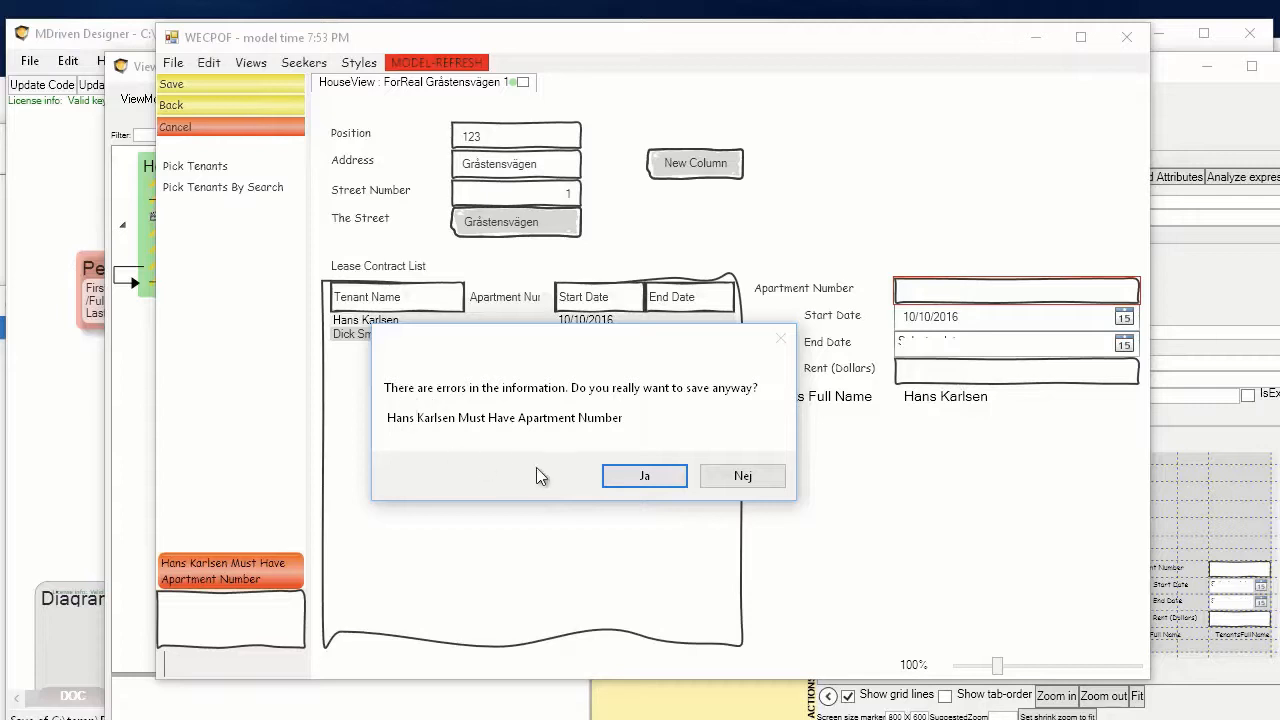
pyautogui.click(653, 476)
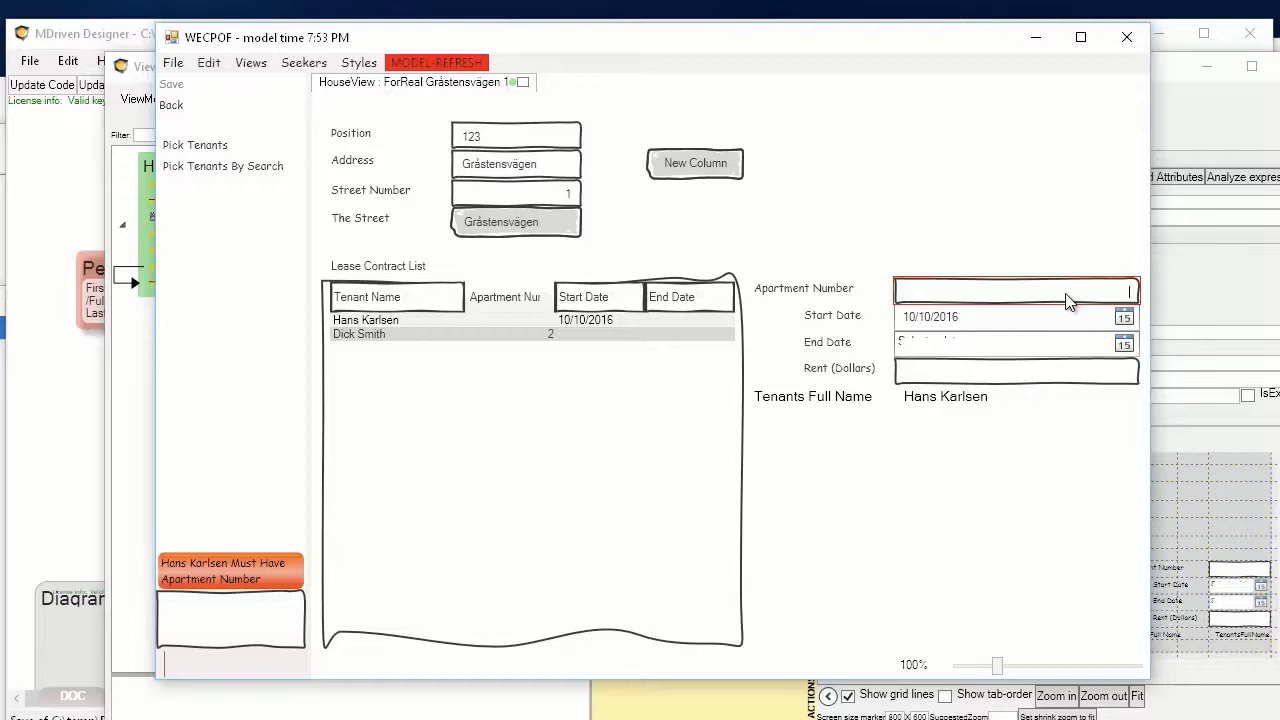
# Set the first lease contract's apartment number to 23 and save the house.
pyautogui.write('23')
pyautogui.press('Tab')
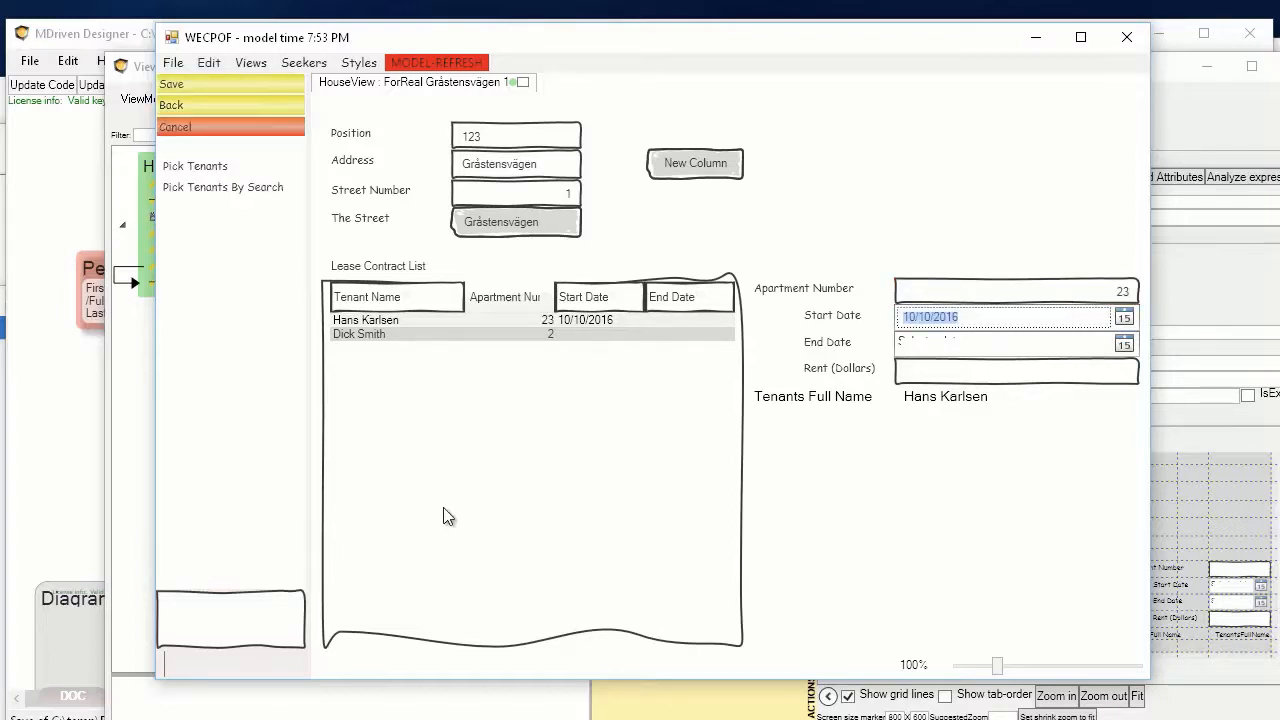
pyautogui.click(187, 87)
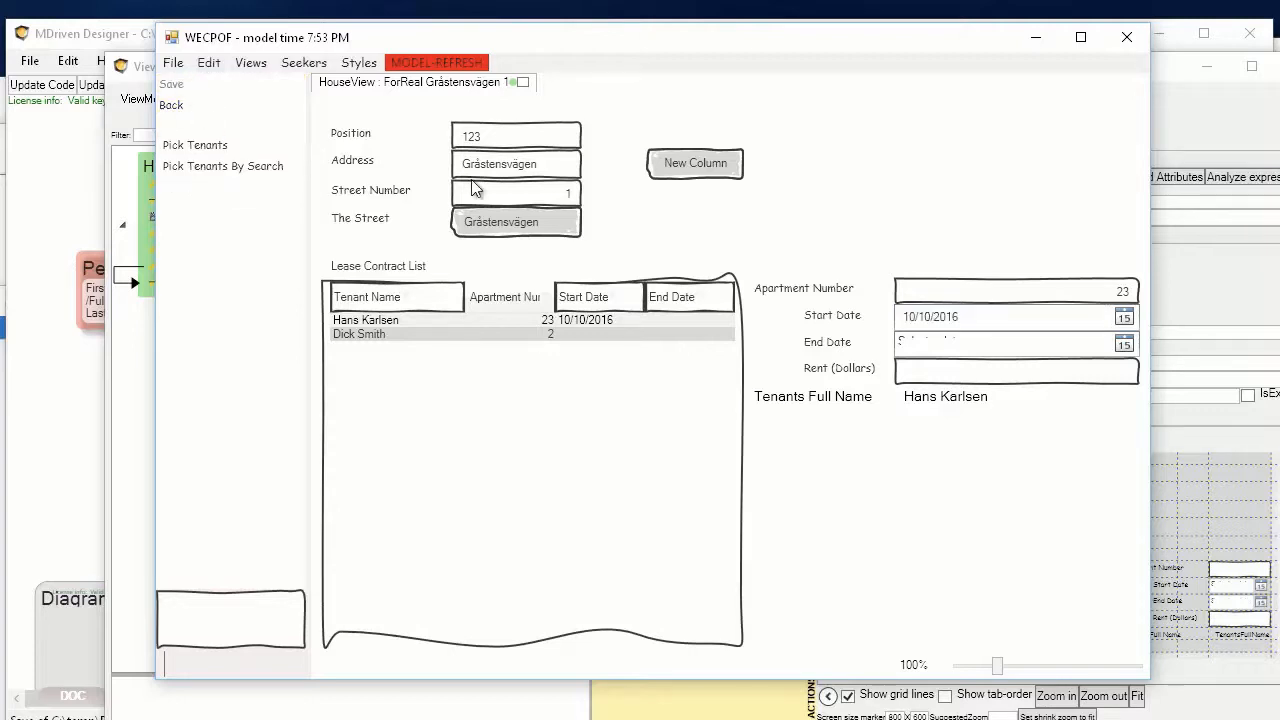
# Restore the MDrivenDesignerDefault style and reopen the first house from the AllHouses list.
pyautogui.click(356, 64)
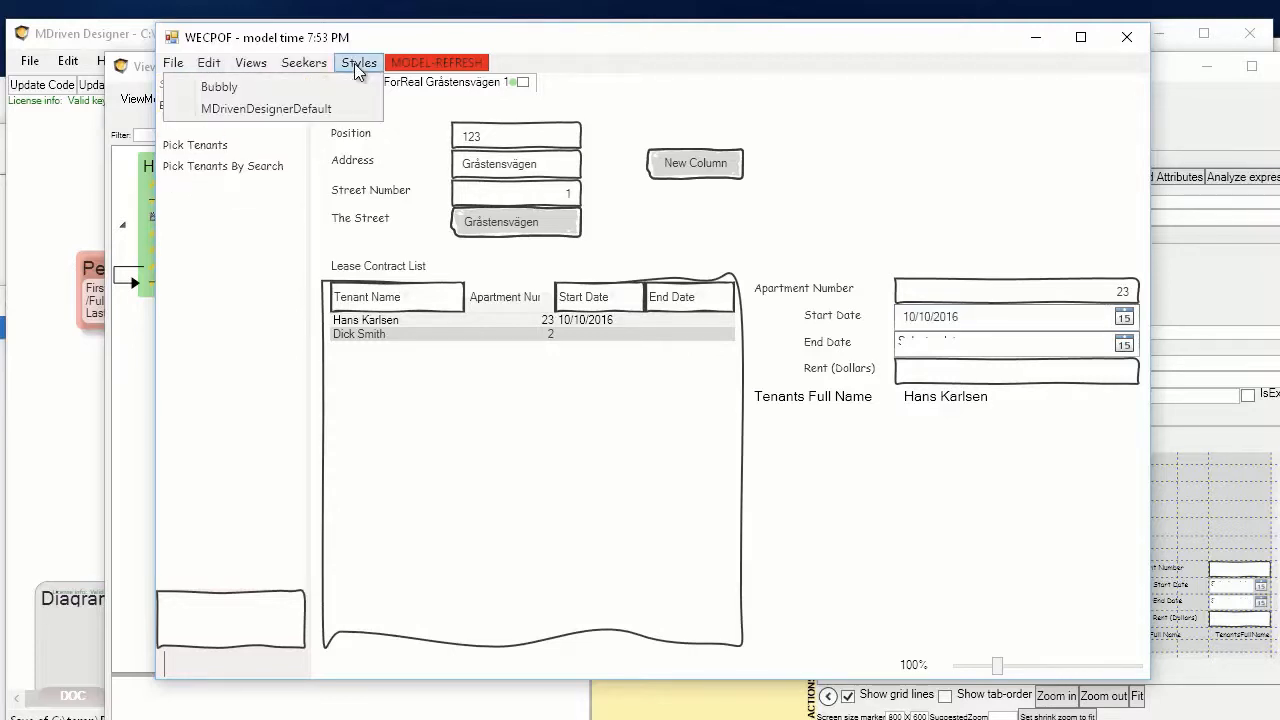
pyautogui.click(260, 109)
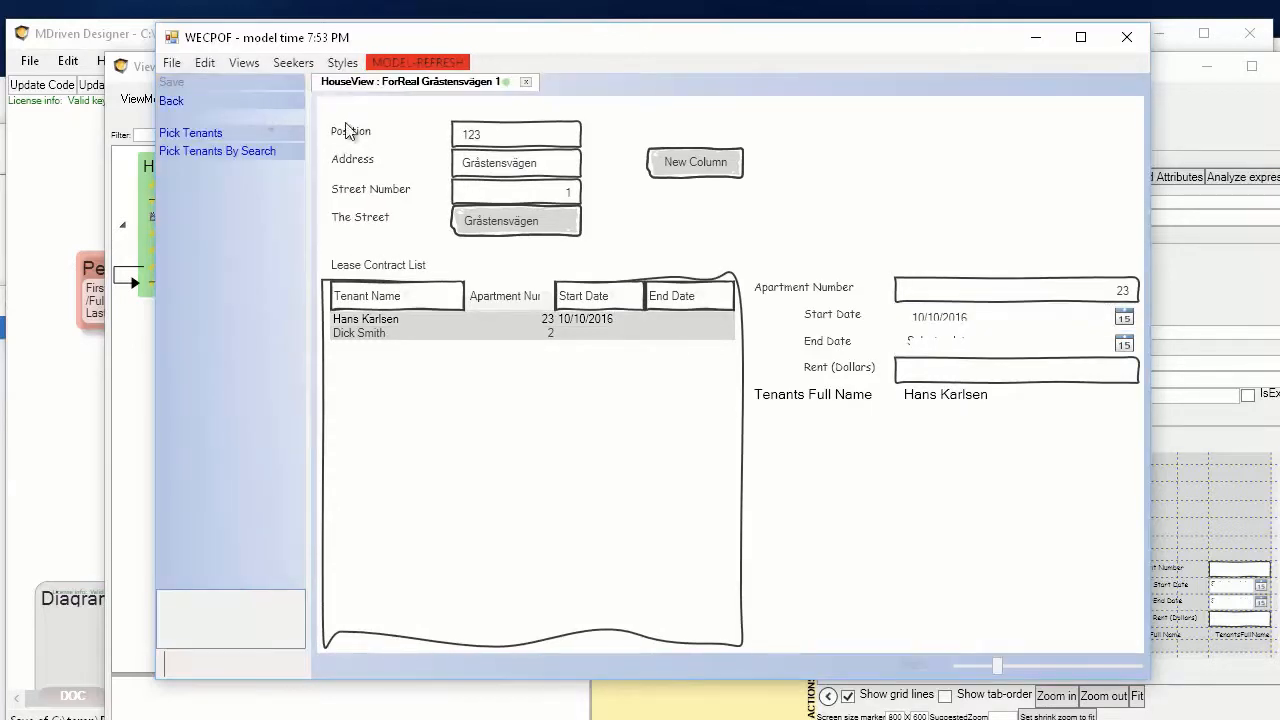
pyautogui.click(181, 104)
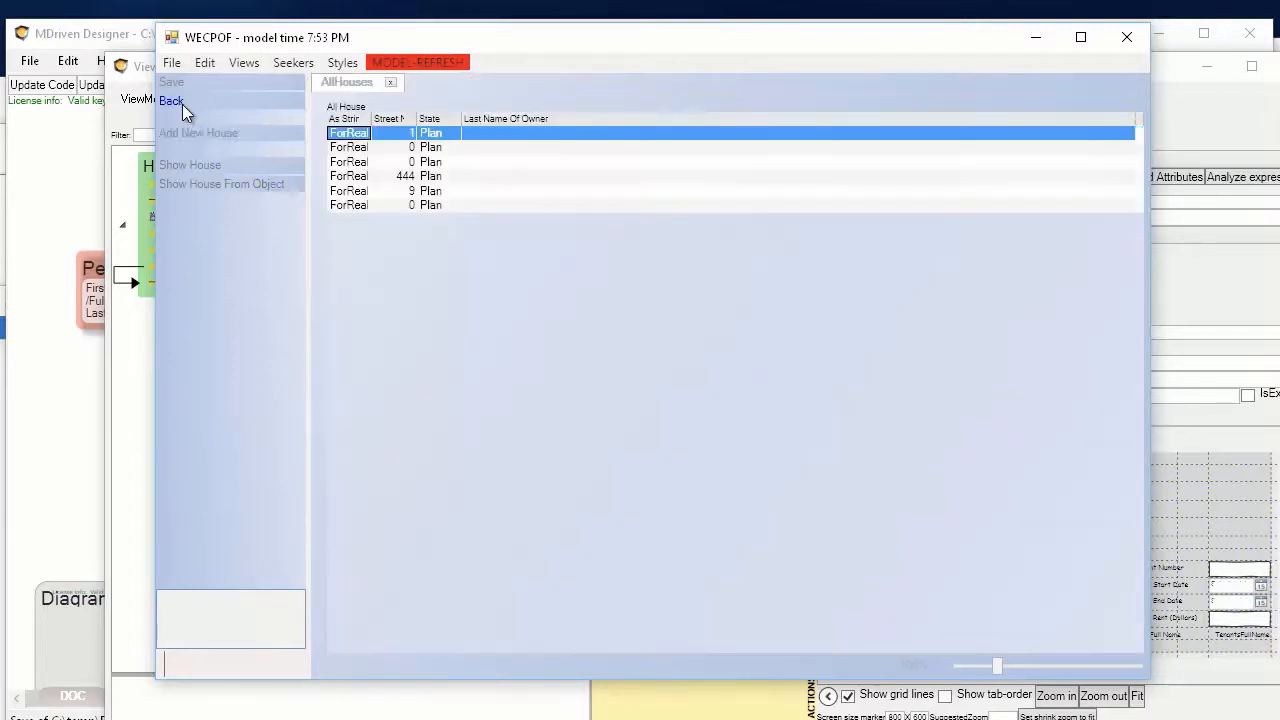
pyautogui.click(366, 136)
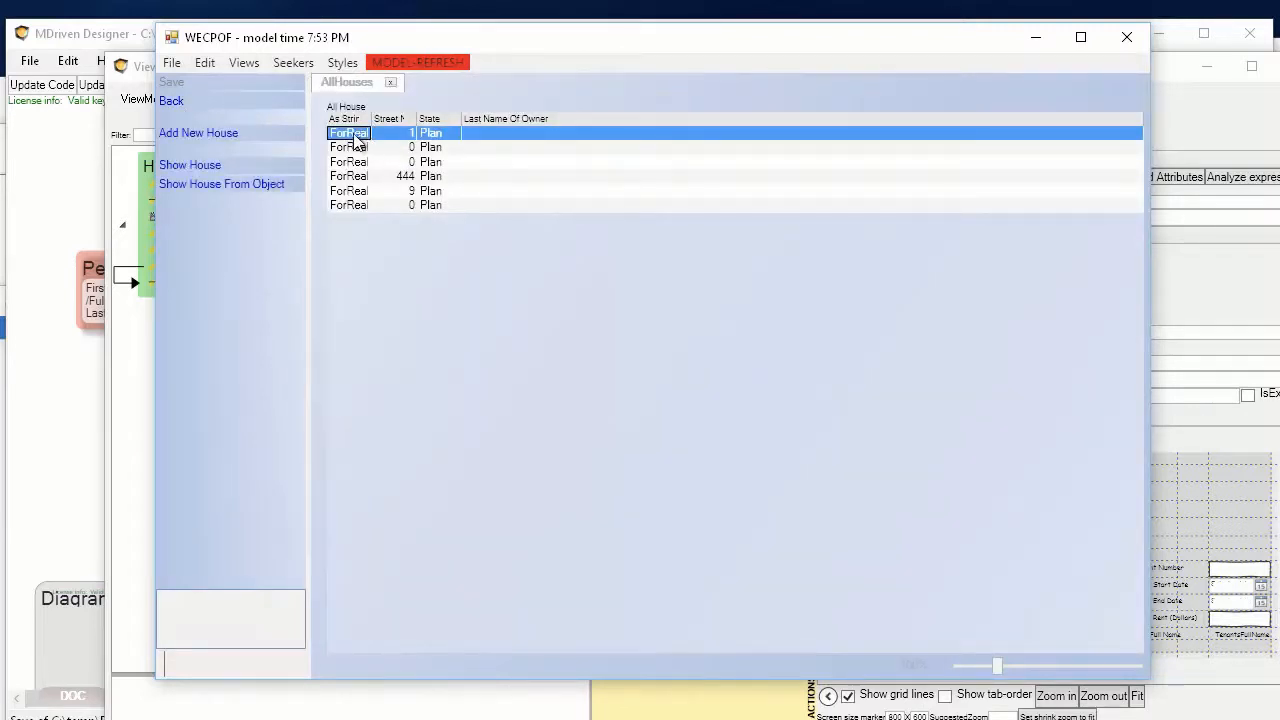
pyautogui.doubleClick(360, 134)
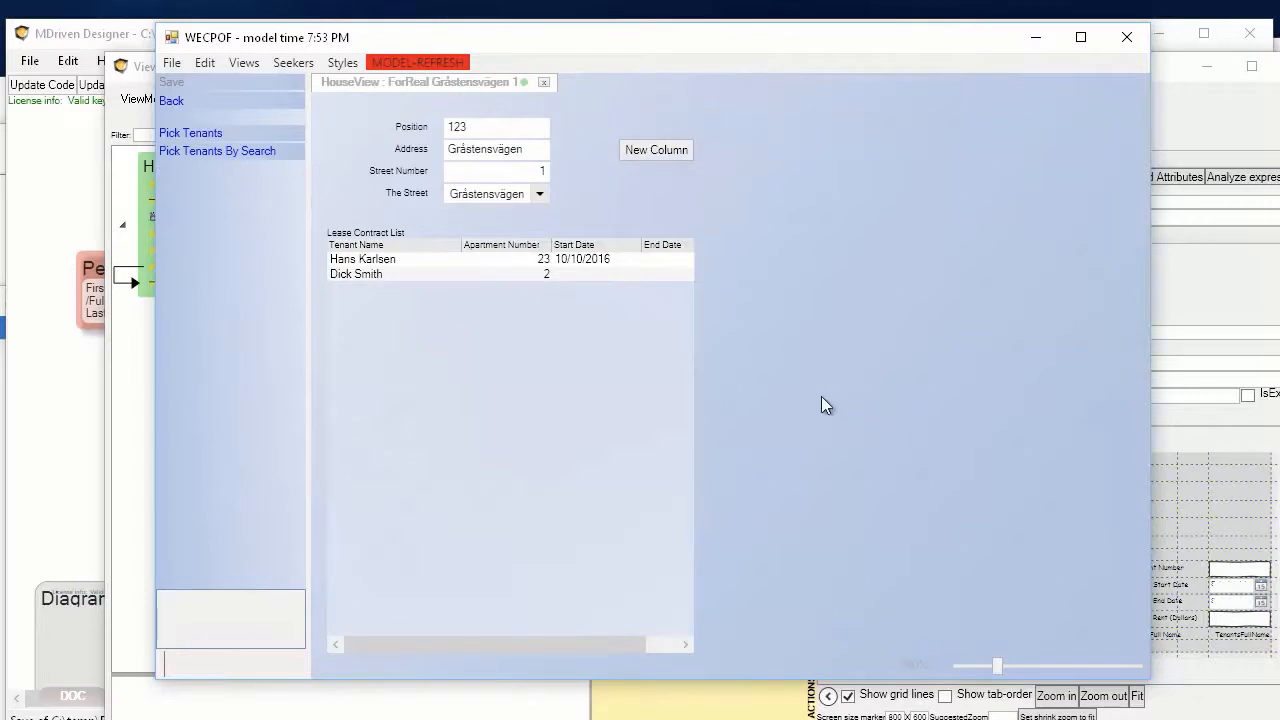
# View the details of both lease contracts of the house in turn.
pyautogui.click(435, 263)
pyautogui.click(434, 275)
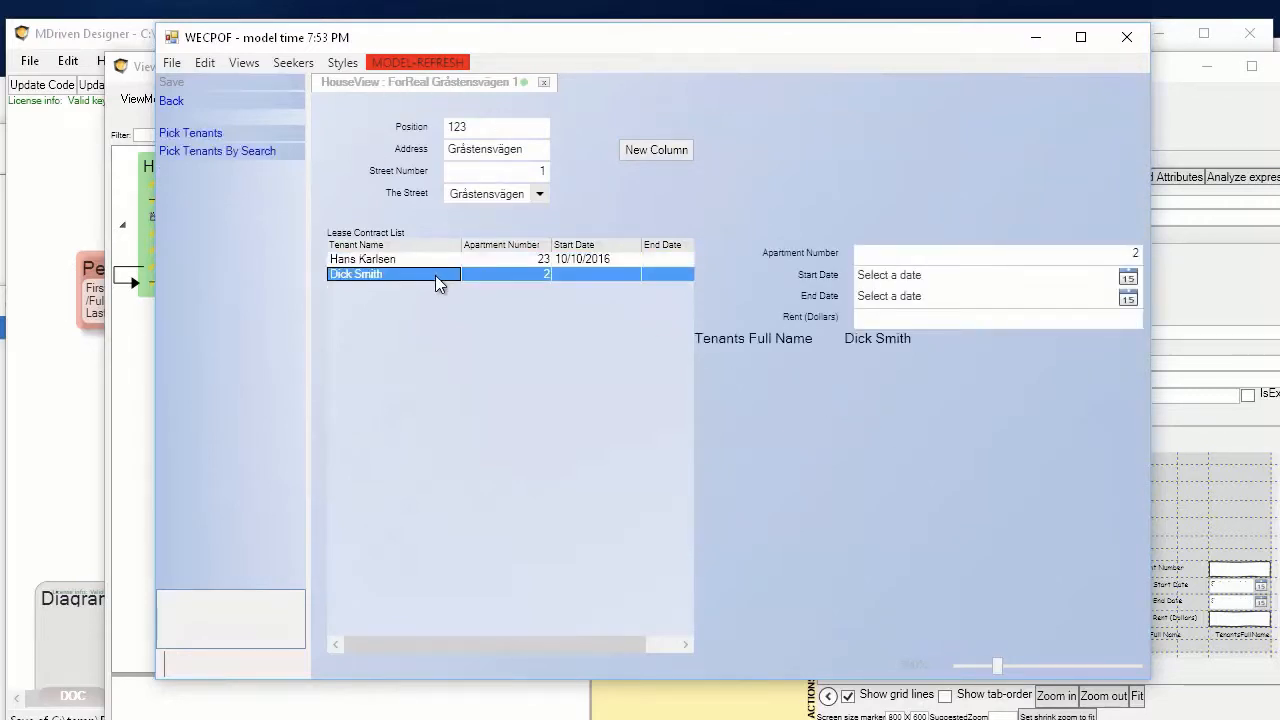
pyautogui.click(442, 262)
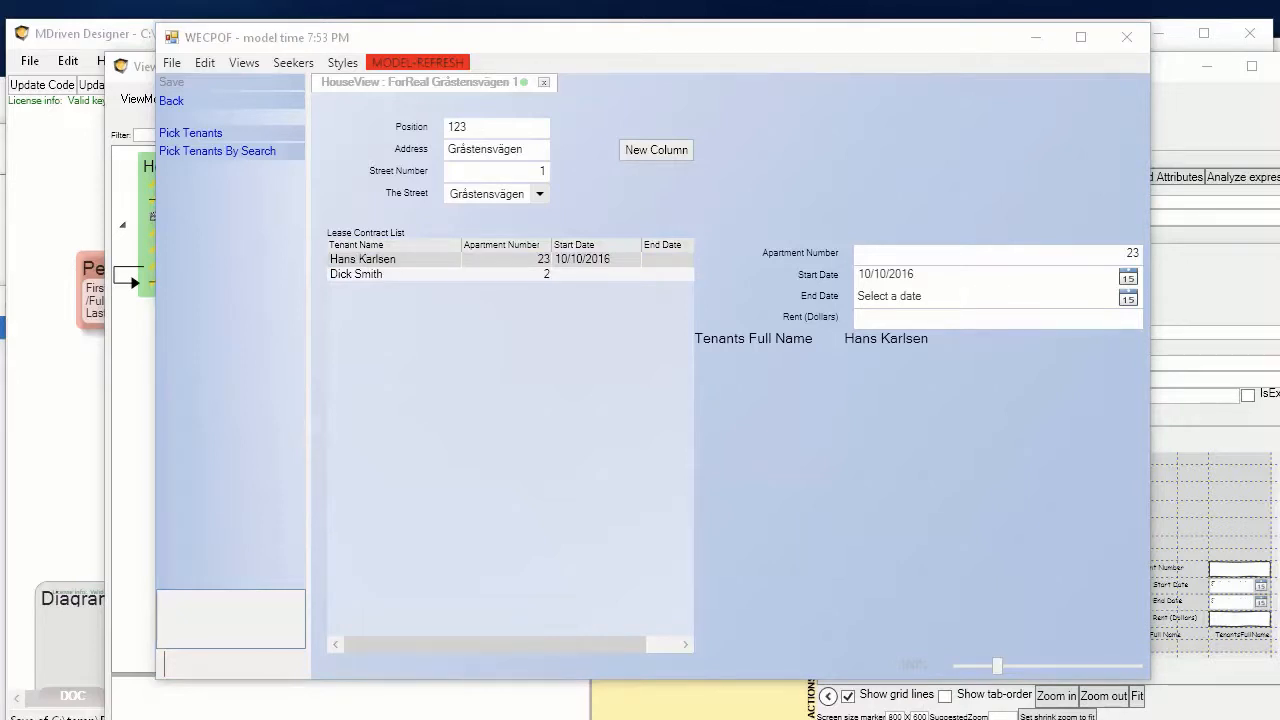
# Switch to MDriven Designer and add a second constraint named Rent to the LeaseContract class.
pyautogui.click(40, 428)
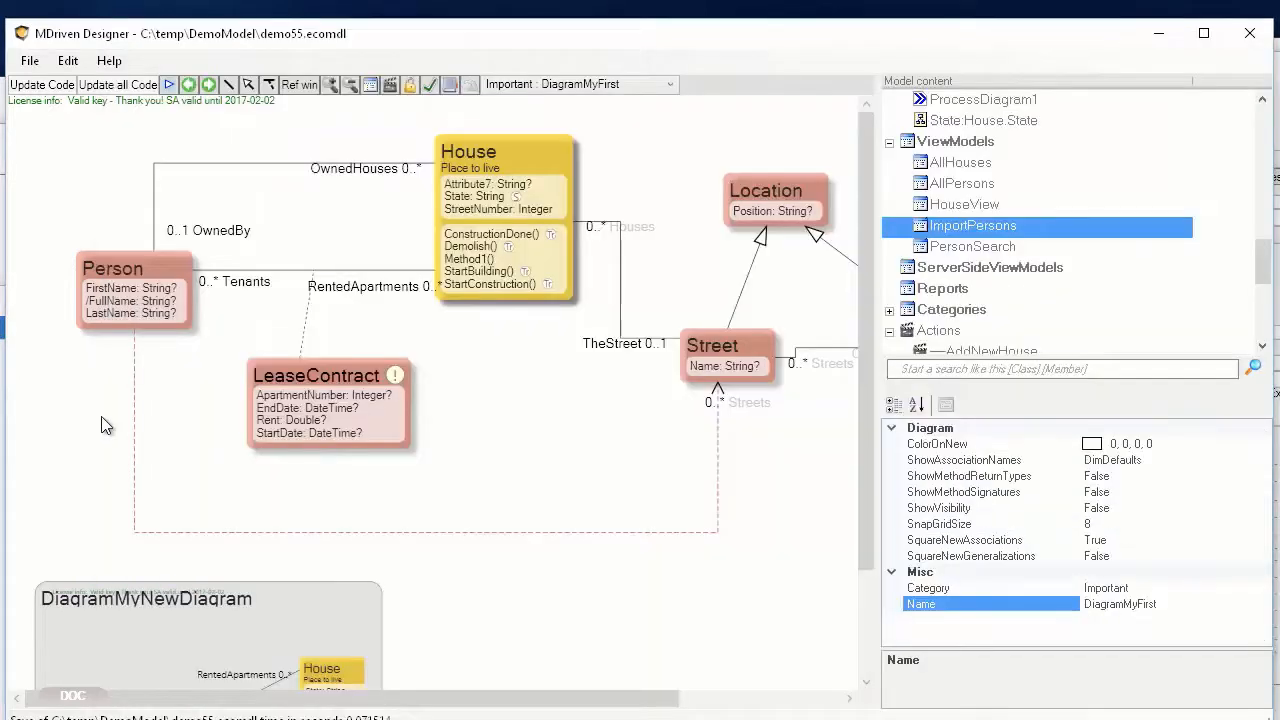
pyautogui.click(312, 382)
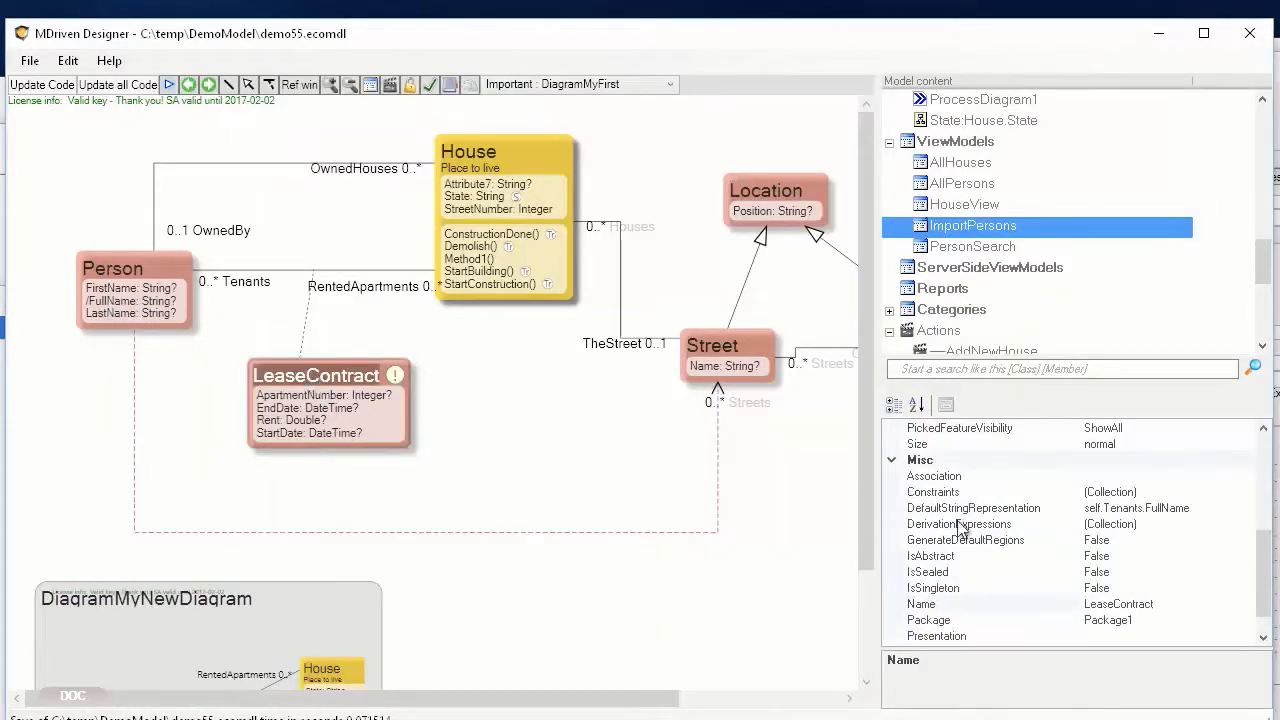
pyautogui.click(1187, 492)
pyautogui.click(1246, 493)
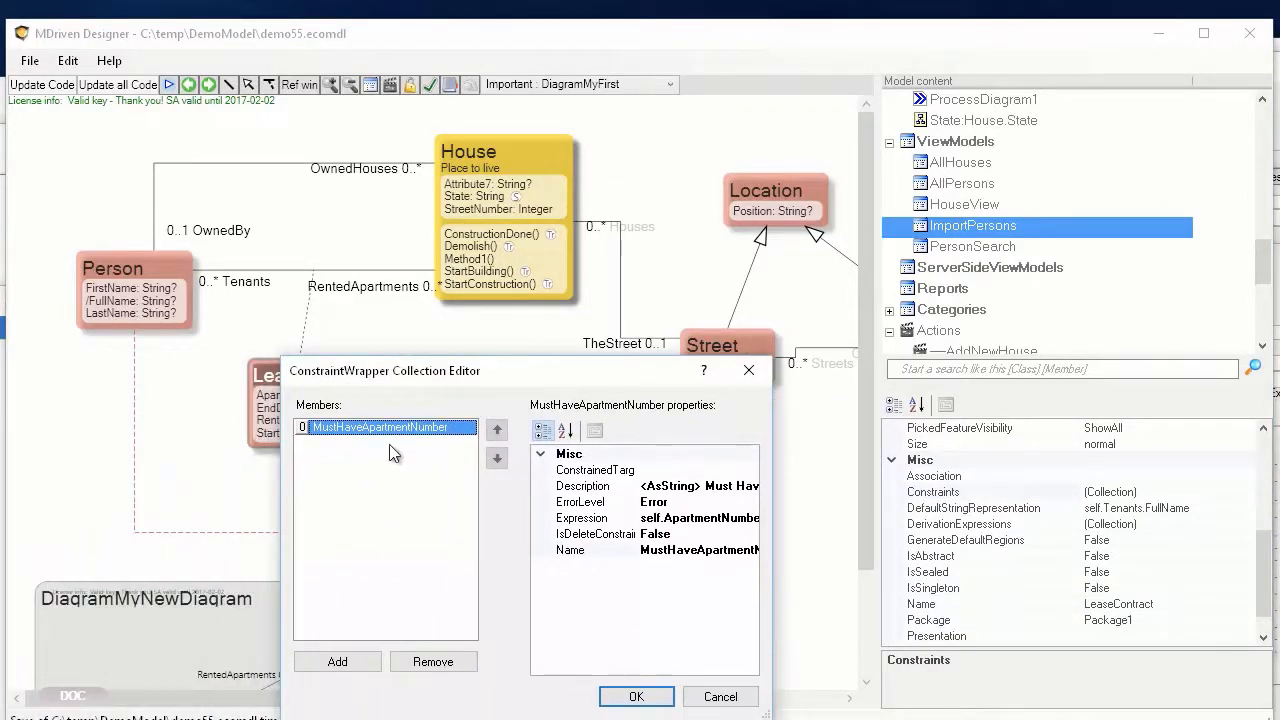
pyautogui.click(337, 661)
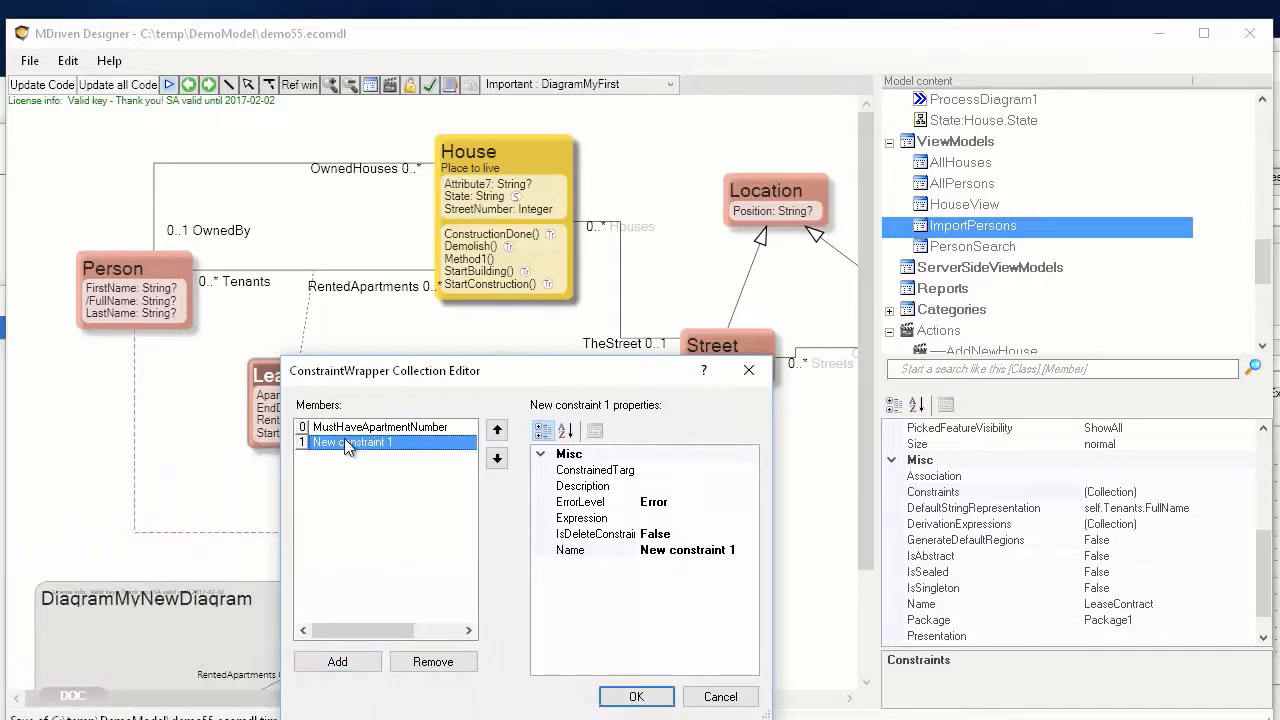
pyautogui.click(700, 549)
pyautogui.click(740, 549)
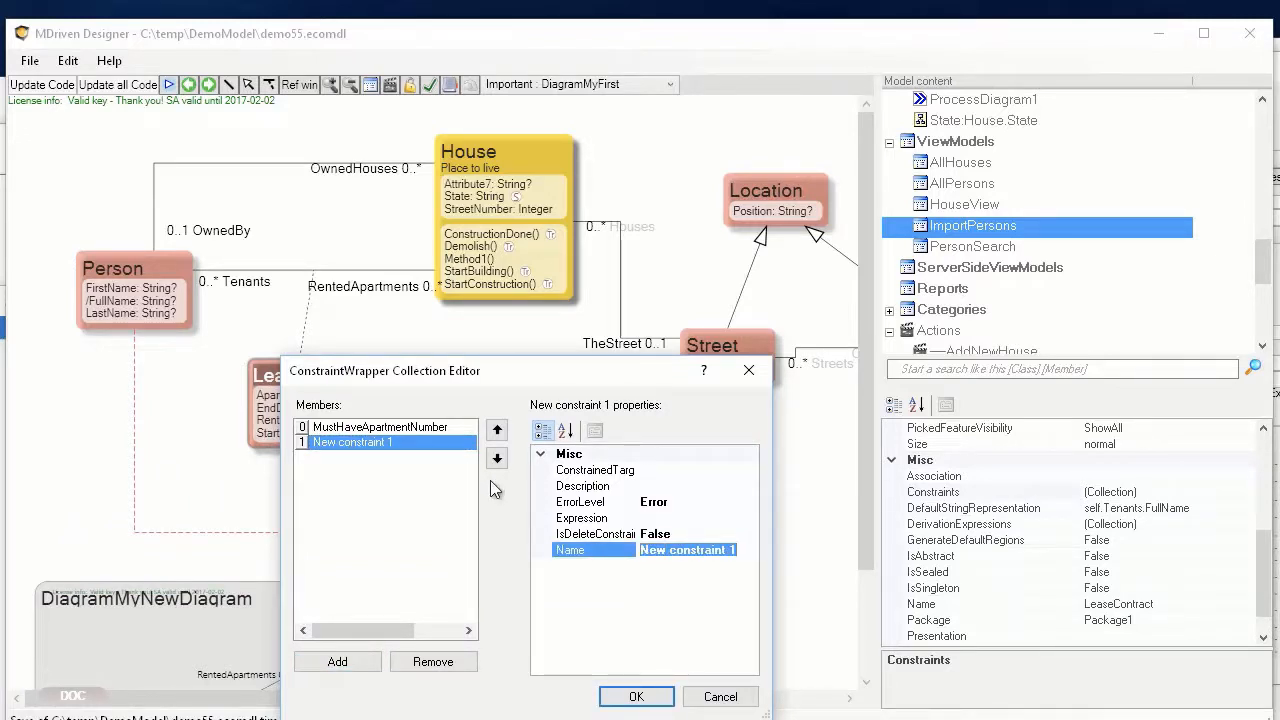
pyautogui.write('Rent')
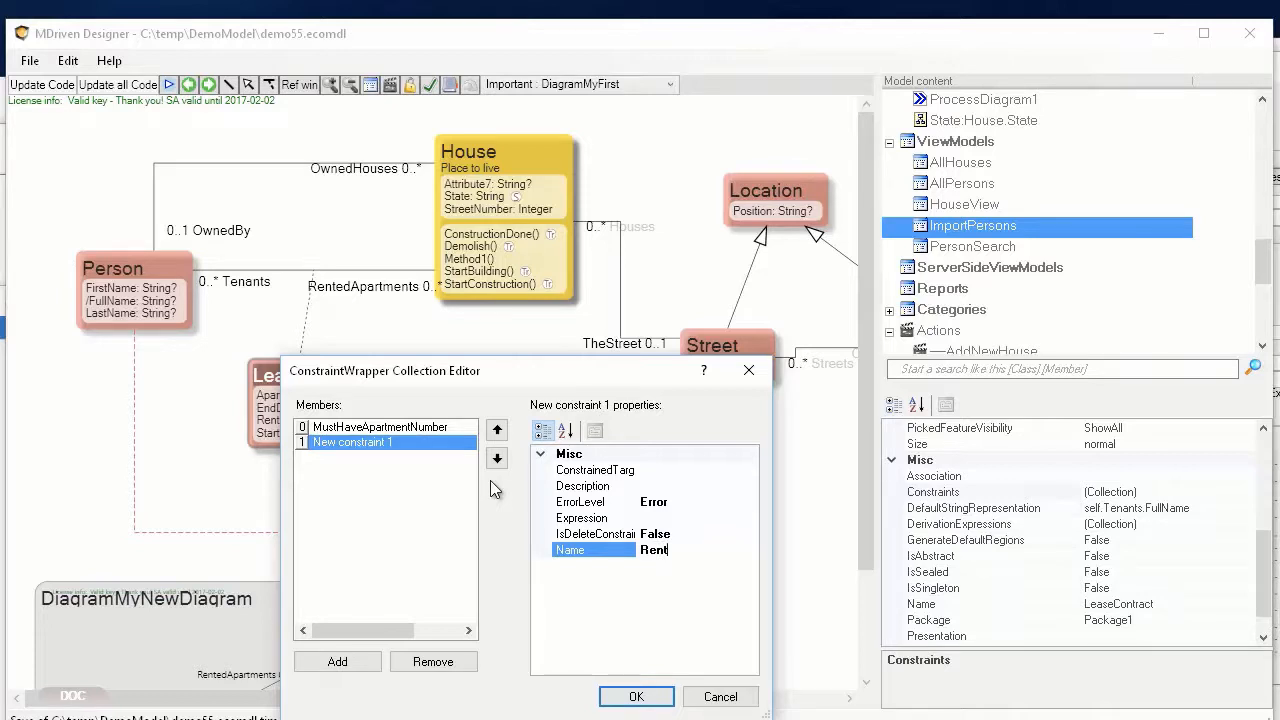
# Set the Rent constraint's description to "<AsString> lives free".
pyautogui.click(676, 486)
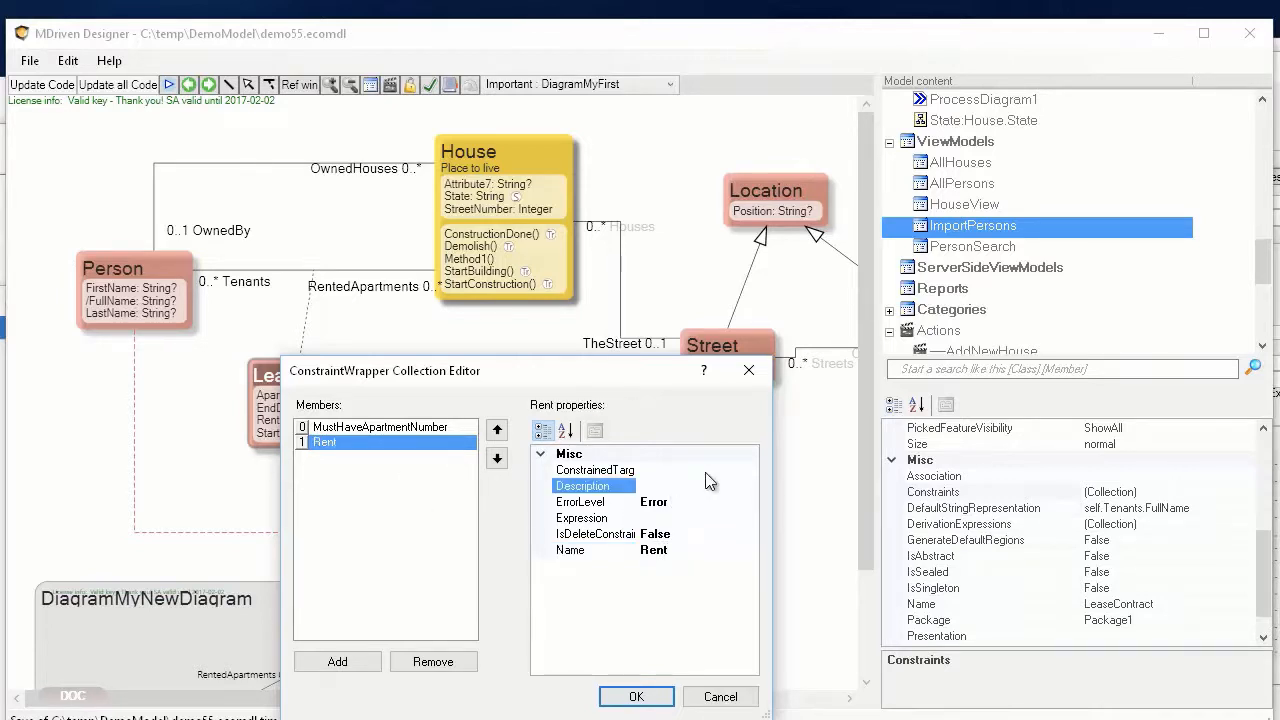
pyautogui.click(680, 488)
pyautogui.write('<AsString> lives free')
pyautogui.press('Tab')
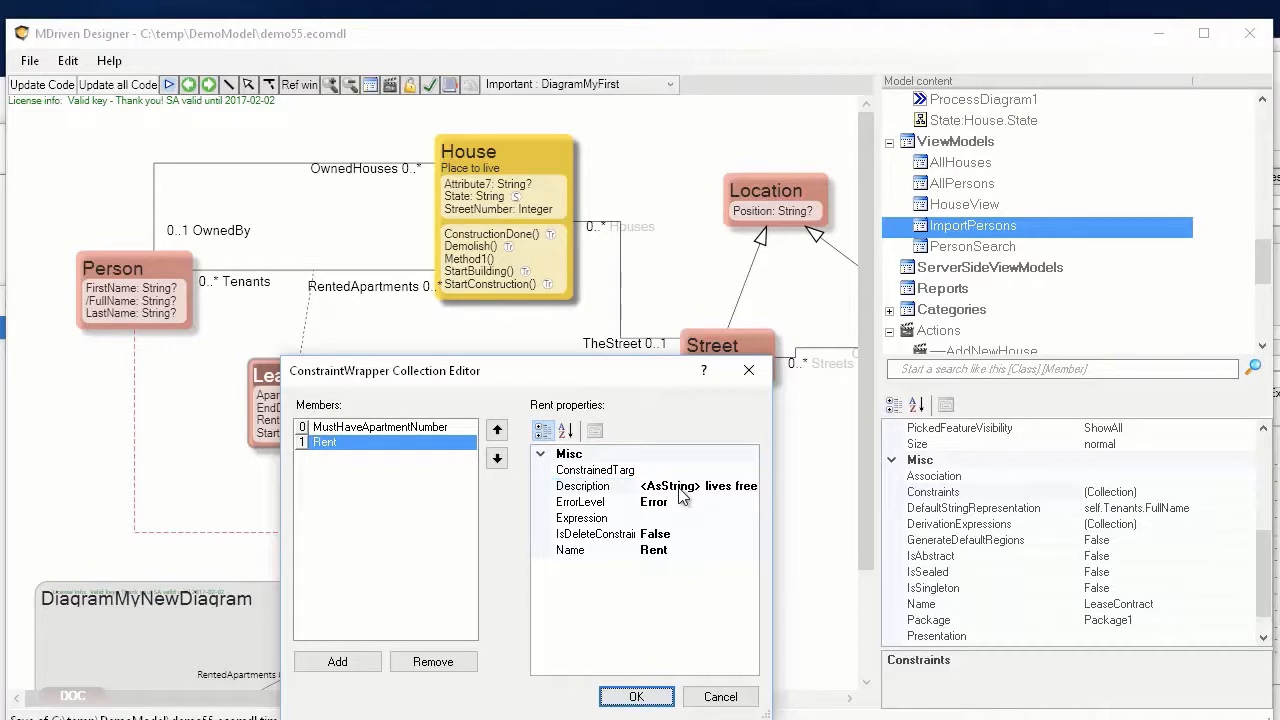
# Set the Rent constraint's error level to Information.
pyautogui.click(695, 501)
pyautogui.click(750, 502)
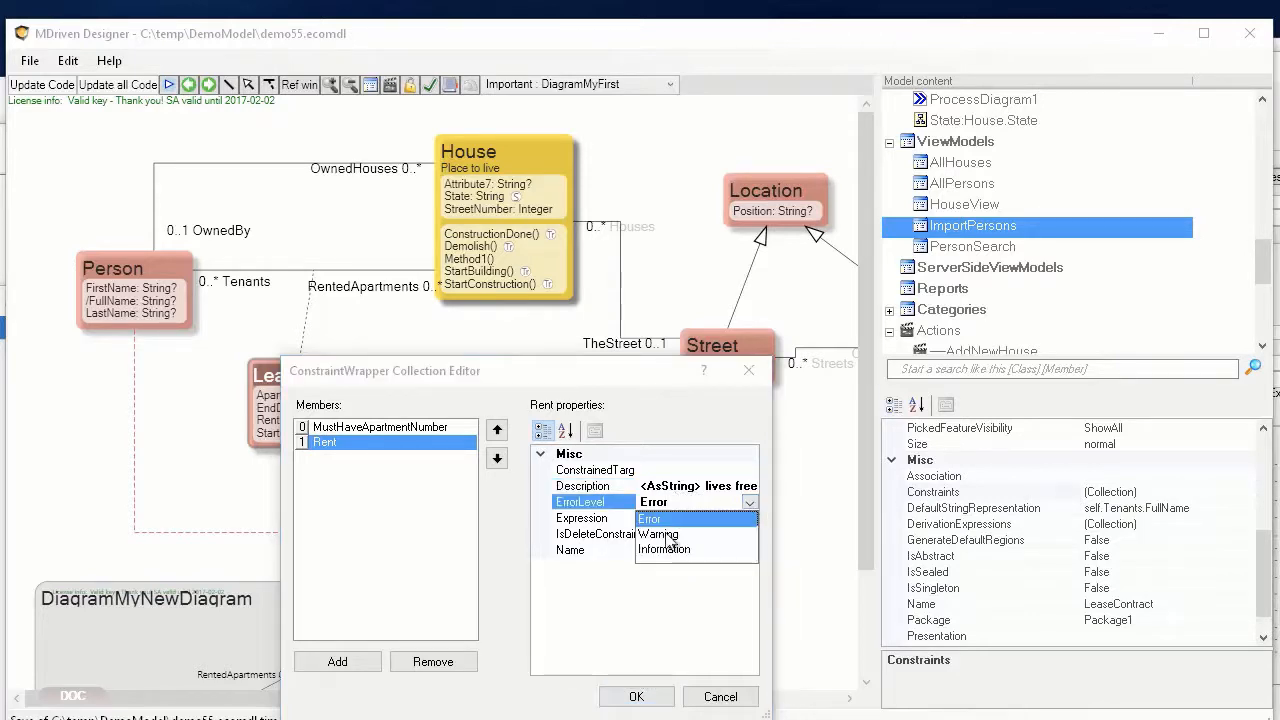
pyautogui.click(664, 549)
# Set the Rent constraint's expression to self.Rent->notnull and accept the constraint collection.
pyautogui.click(675, 519)
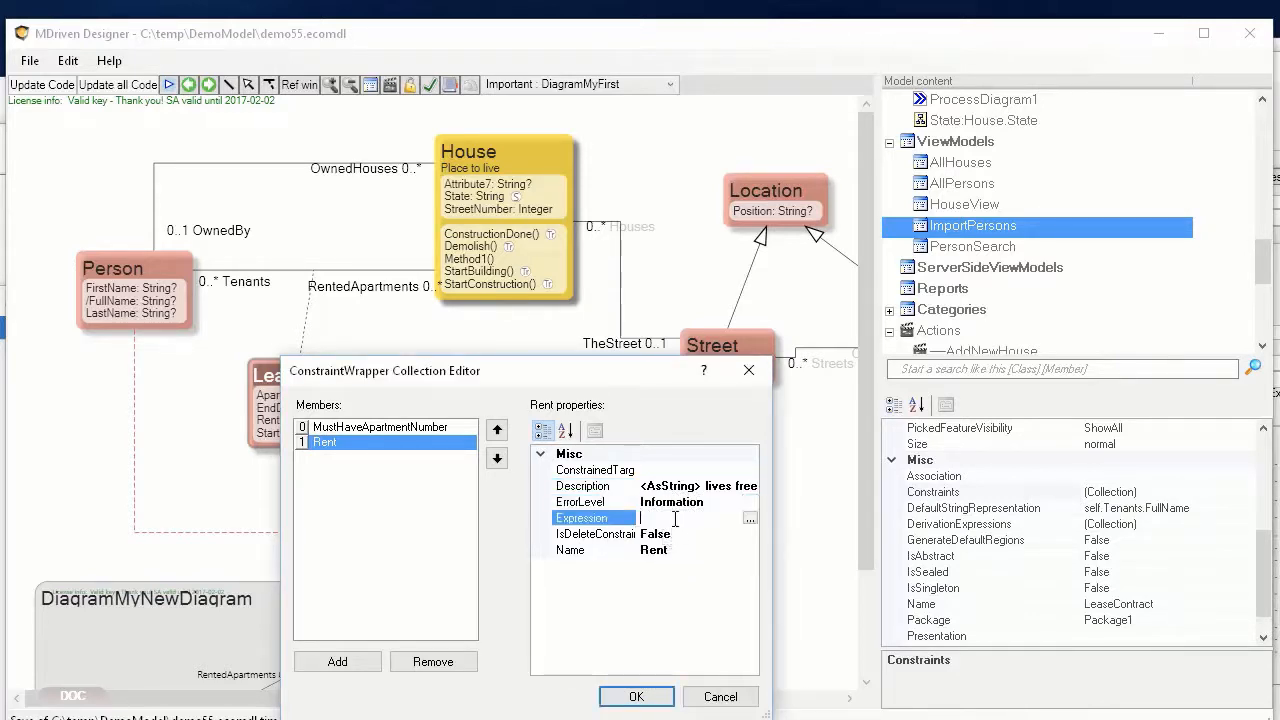
pyautogui.click(750, 518)
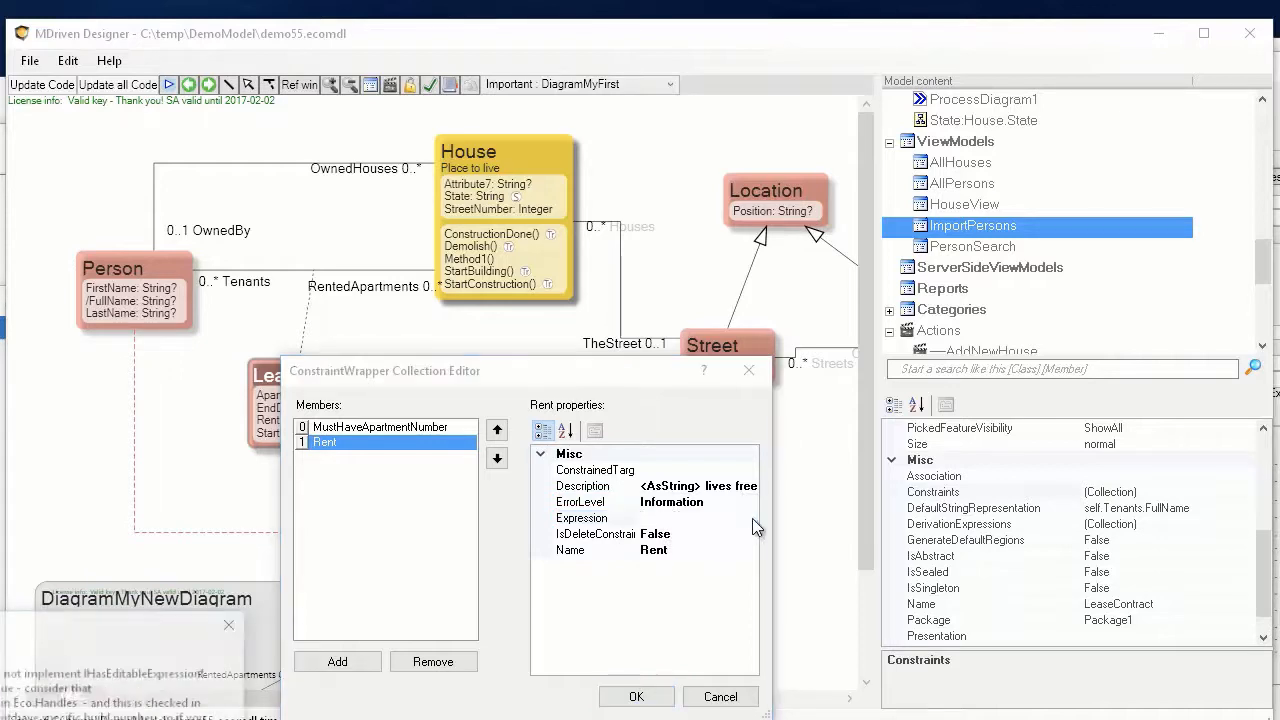
pyautogui.click(200, 719)
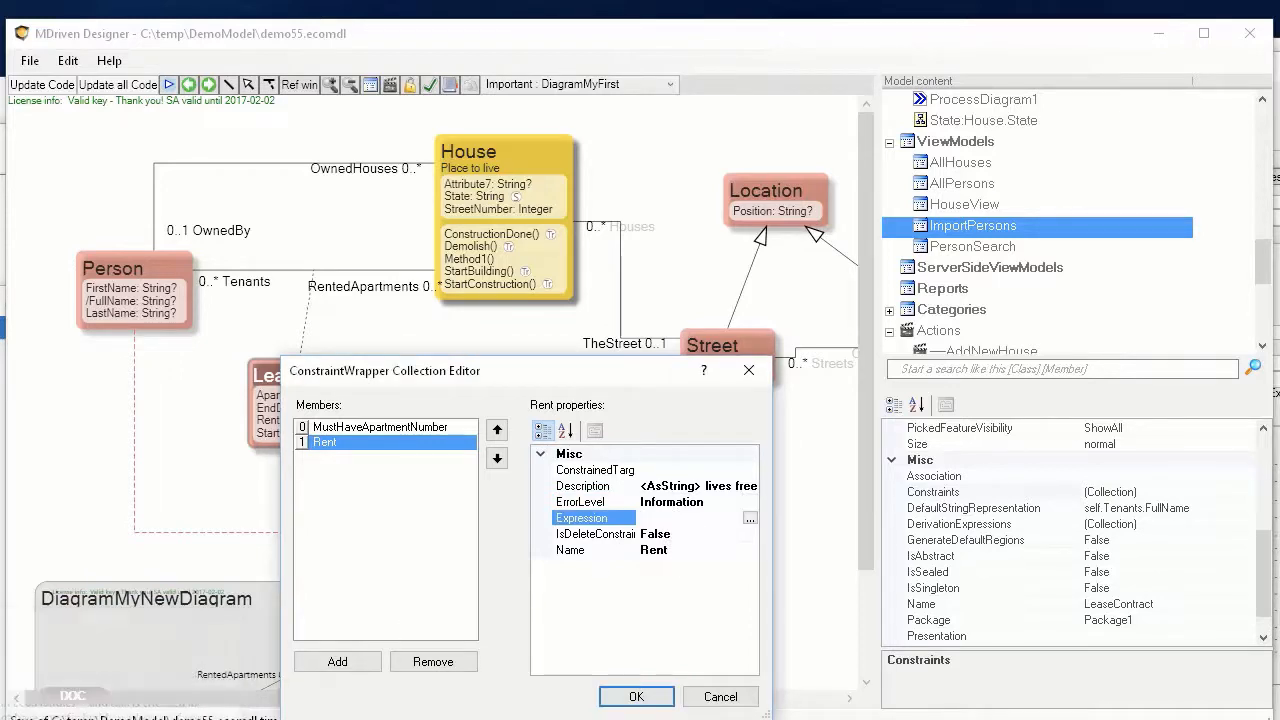
pyautogui.write('self.')
pyautogui.moveTo(560, 375); pyautogui.dragTo(684, 358)
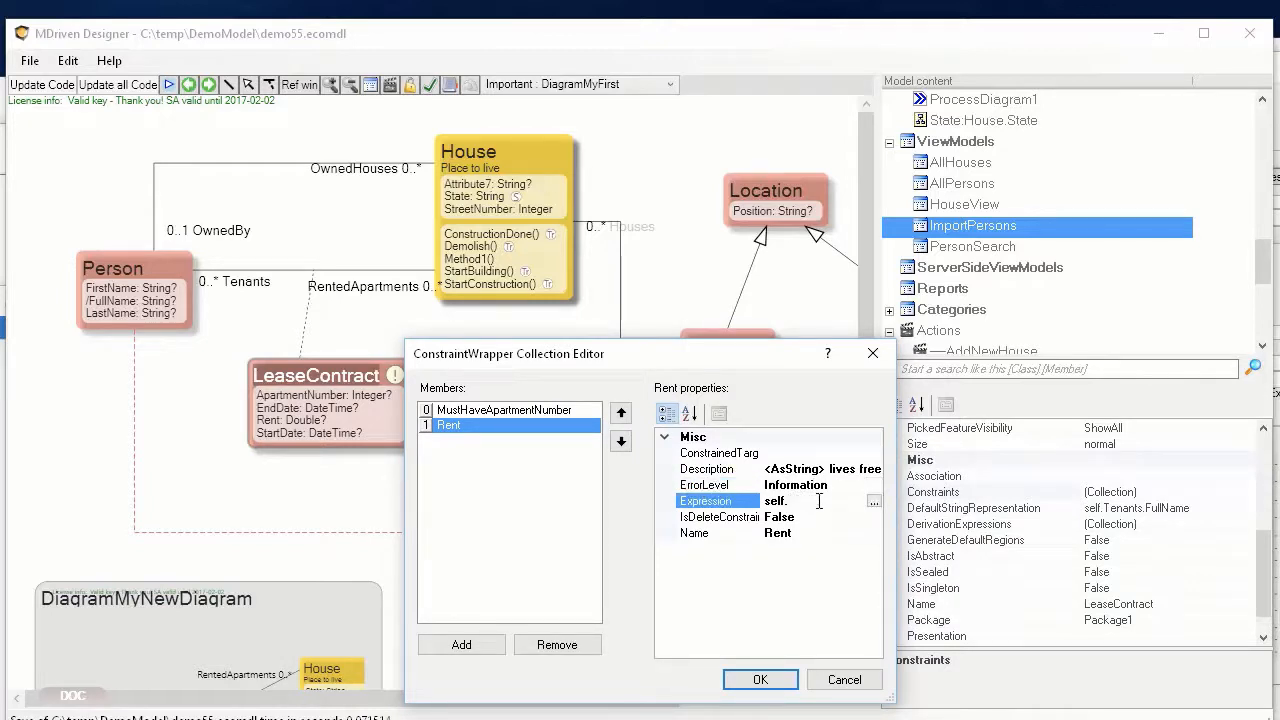
pyautogui.write('Rent->notnull')
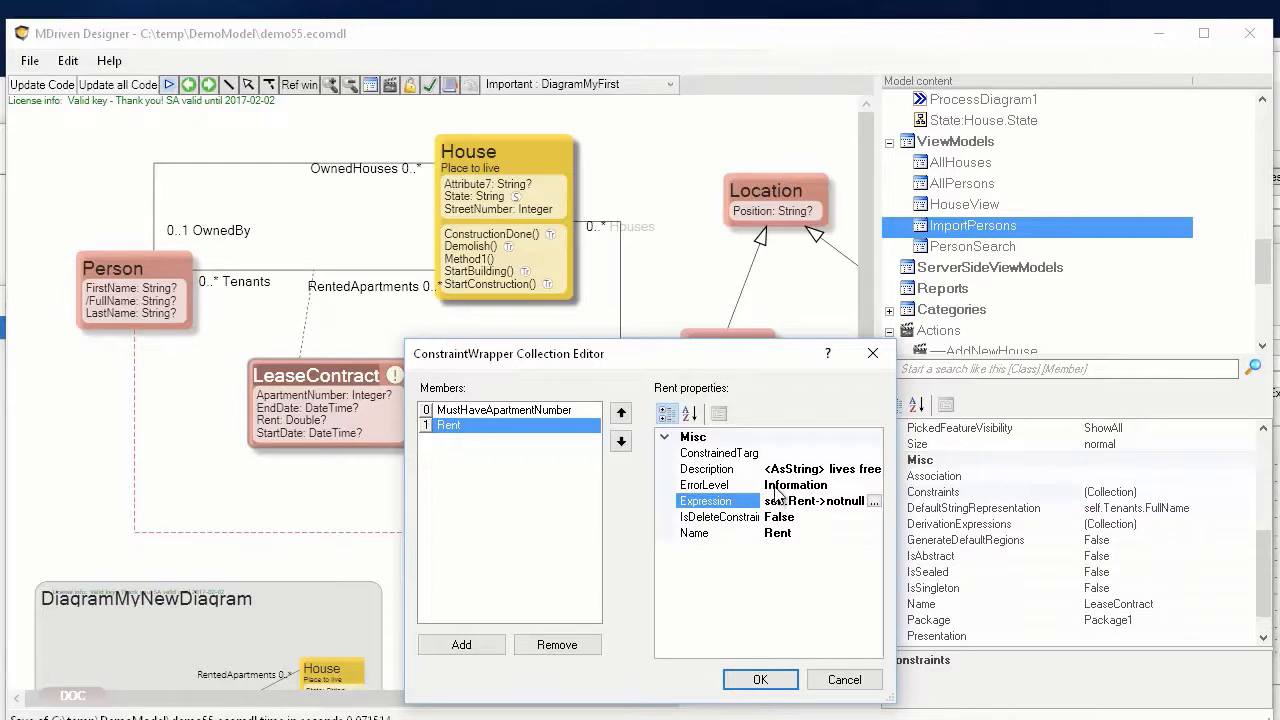
pyautogui.click(763, 681)
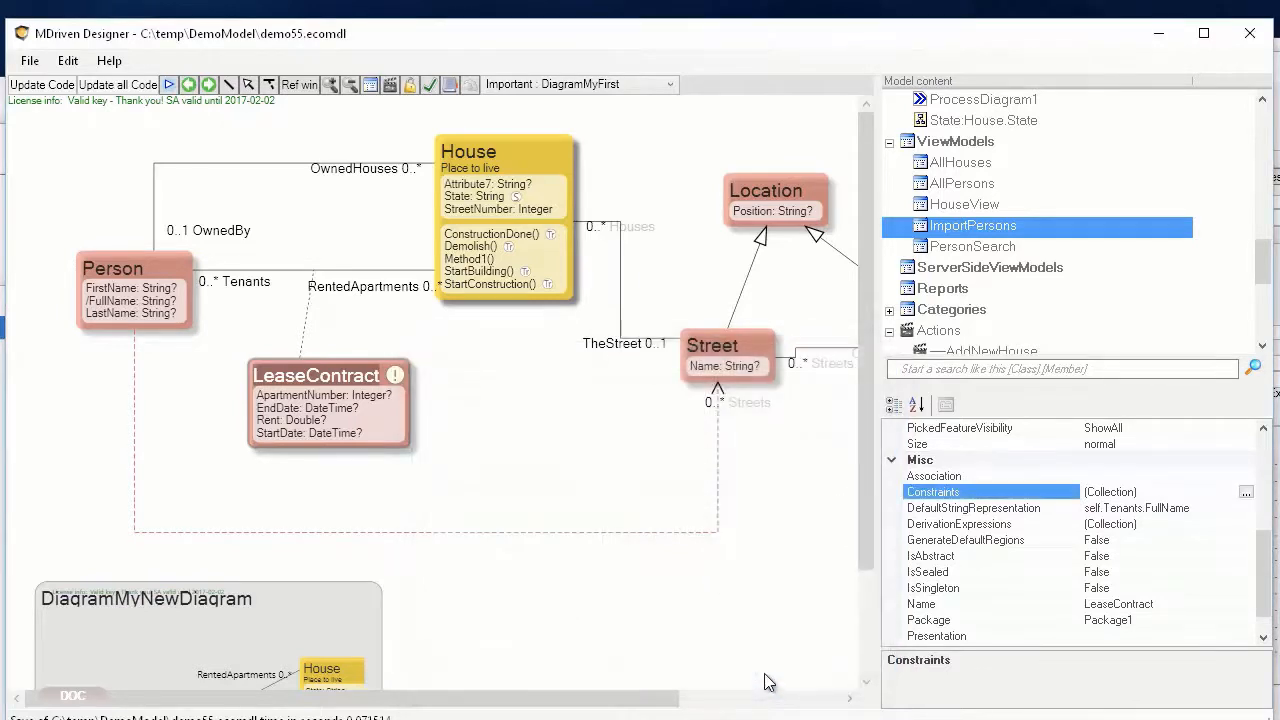
# Switch to the WECPOF prototype, refresh the model and reopen the first house from the AllHouses list.
pyautogui.hotkey('alt', 'Tab')
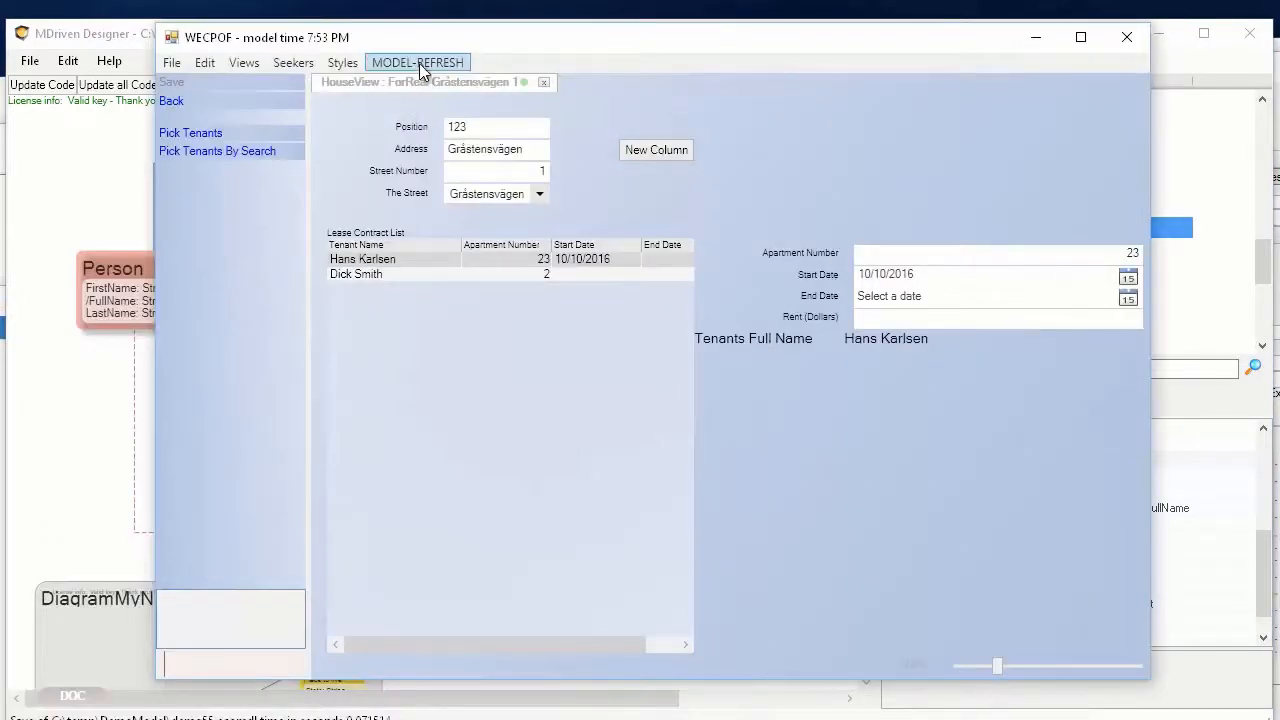
pyautogui.click(418, 64)
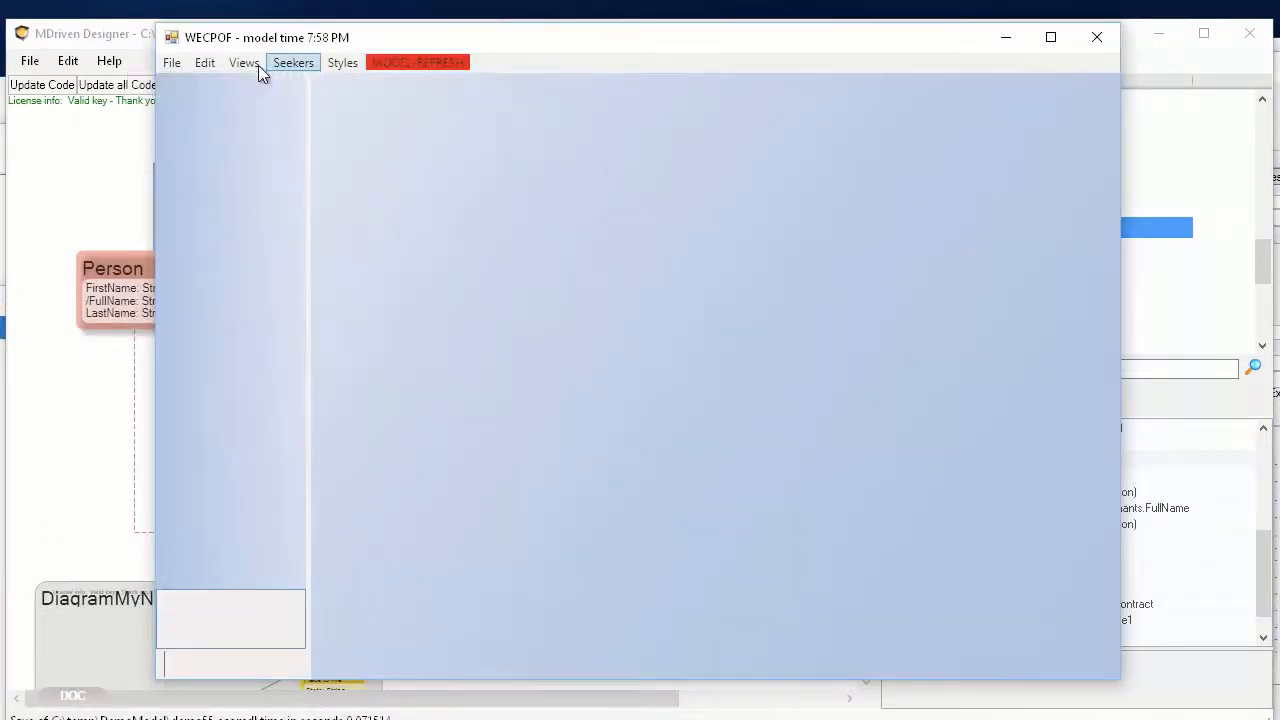
pyautogui.click(246, 64)
pyautogui.click(231, 88)
pyautogui.doubleClick(354, 132)
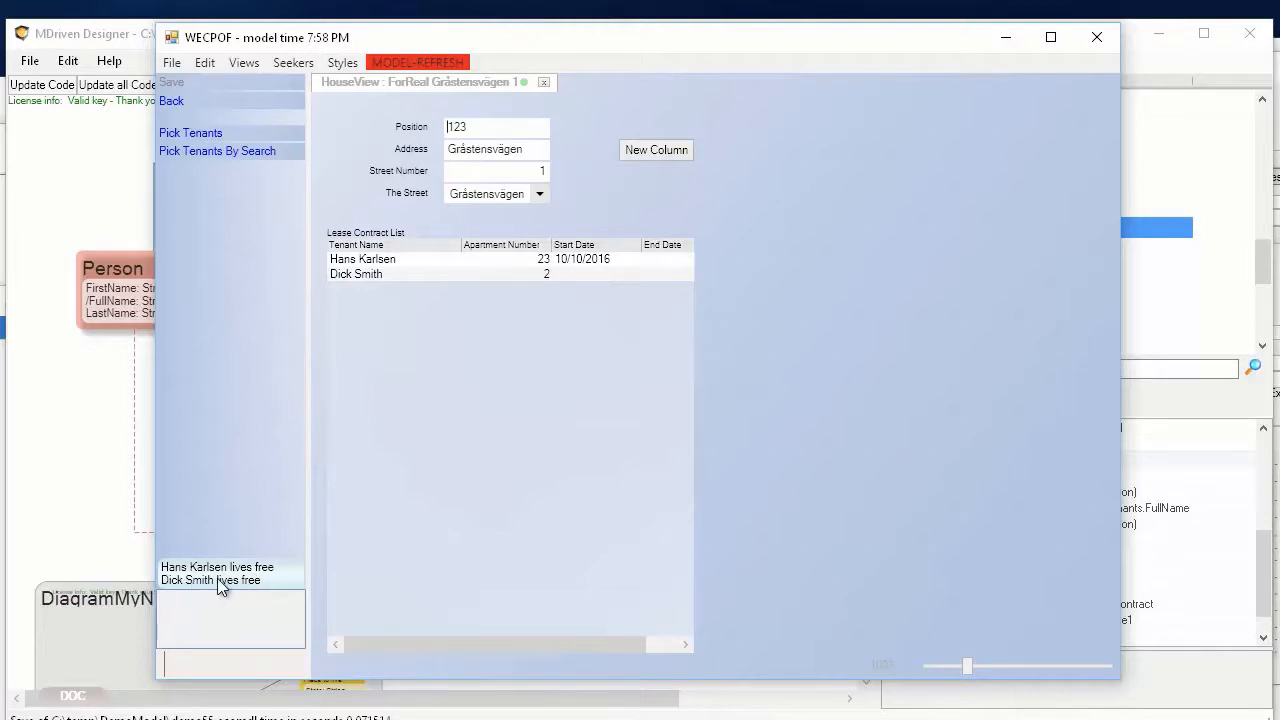
# Set the rent of the second lease contract, for apartment 2, to 1000 dollars.
pyautogui.click(377, 281)
pyautogui.click(991, 318)
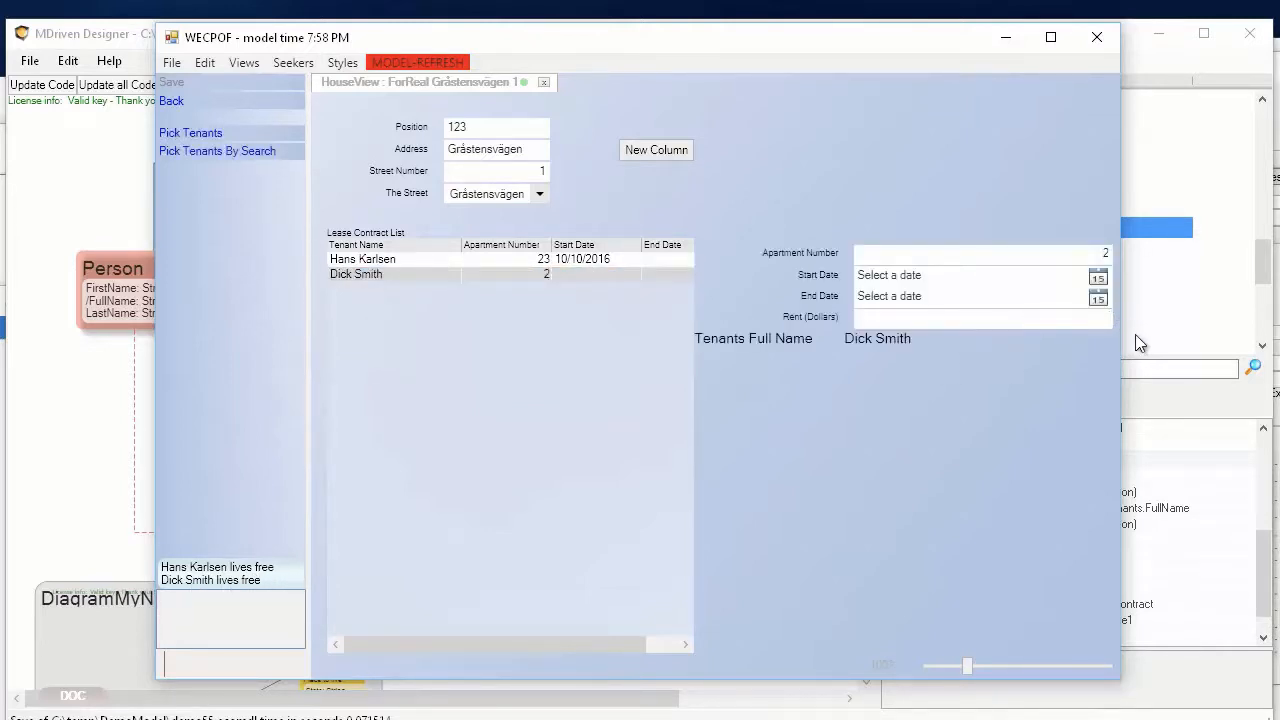
pyautogui.write('1000')
pyautogui.press('Tab')
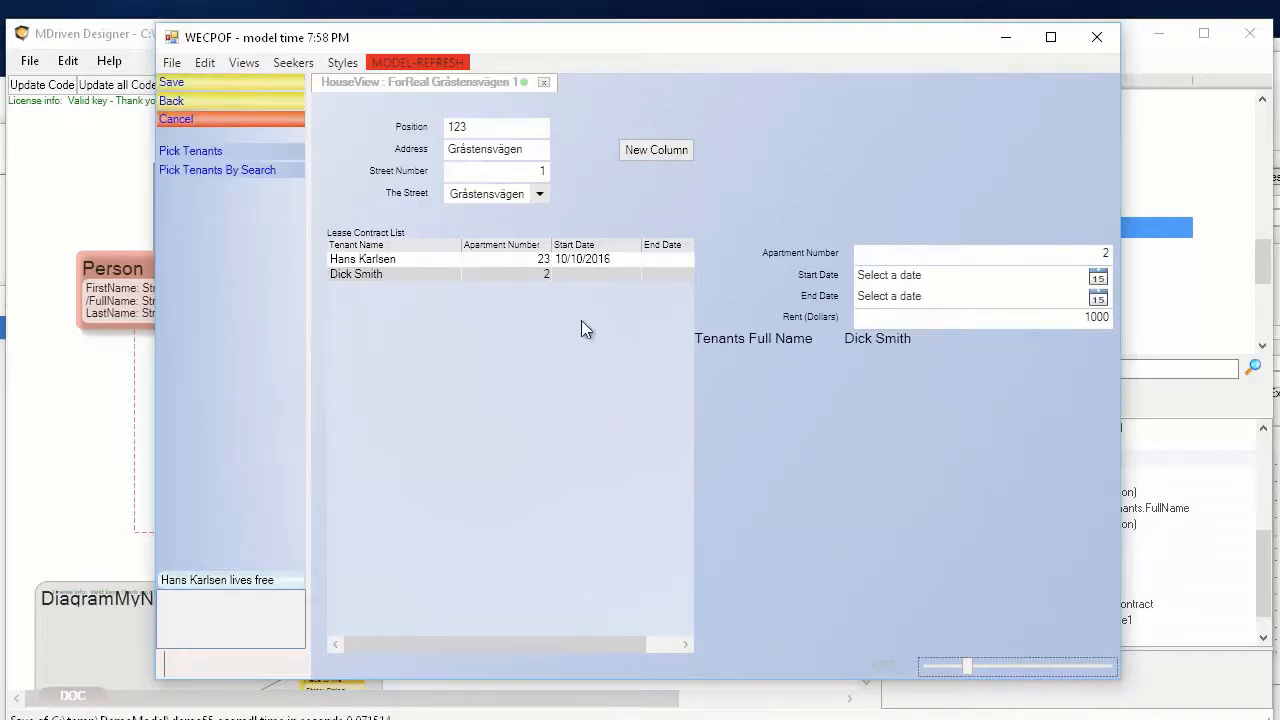
# Set the rent of the first lease contract, for apartment 23, to 1000 dollars and save the changes.
pyautogui.click(390, 262)
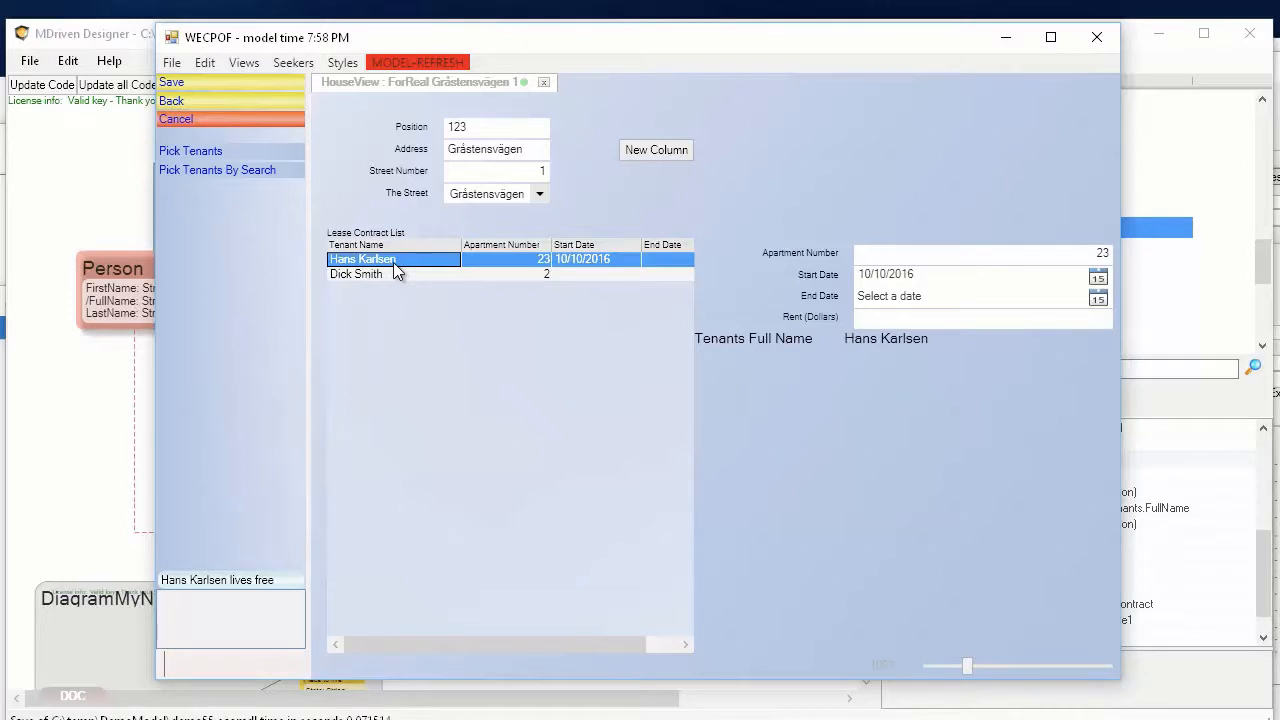
pyautogui.click(1055, 318)
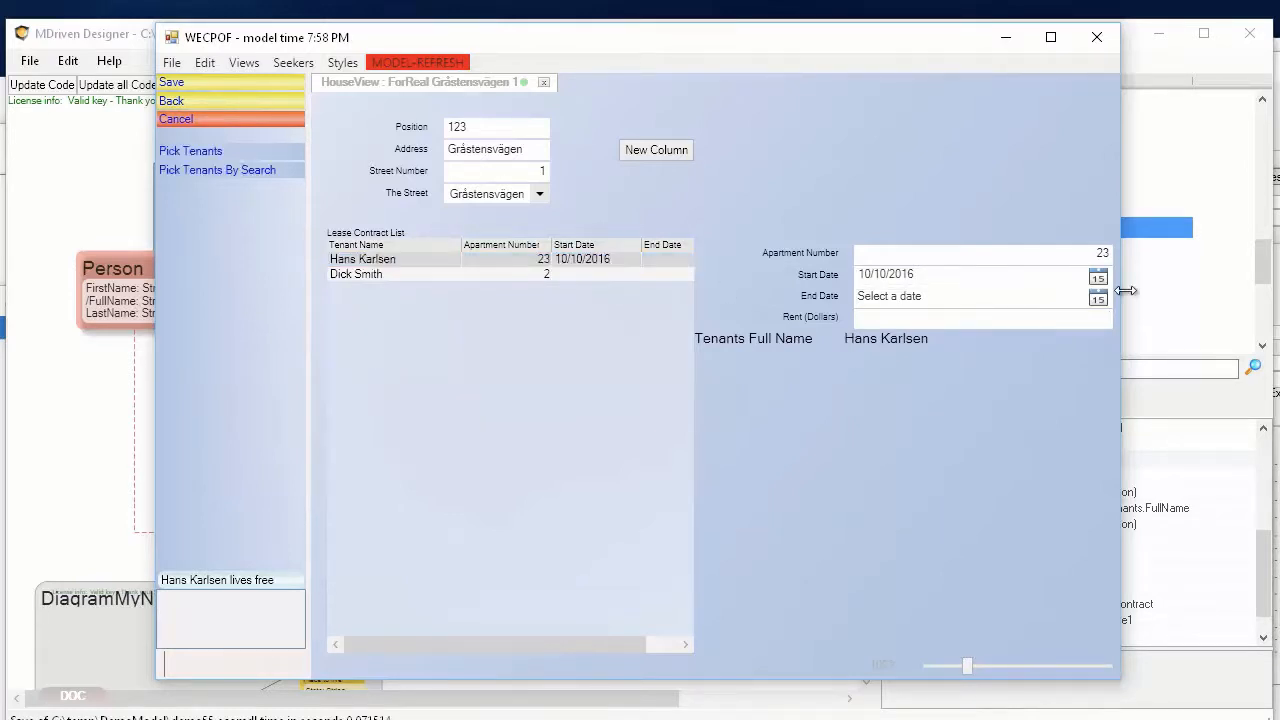
pyautogui.write('1000')
pyautogui.press('Tab')
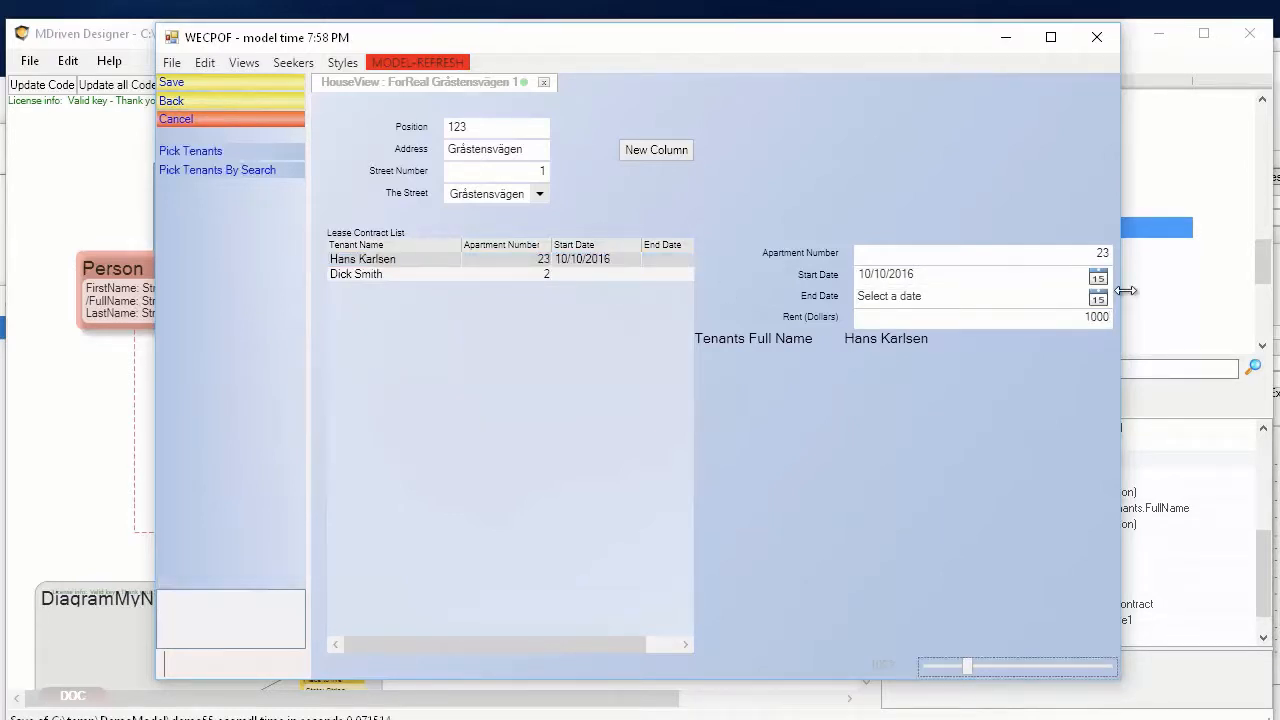
pyautogui.click(190, 84)
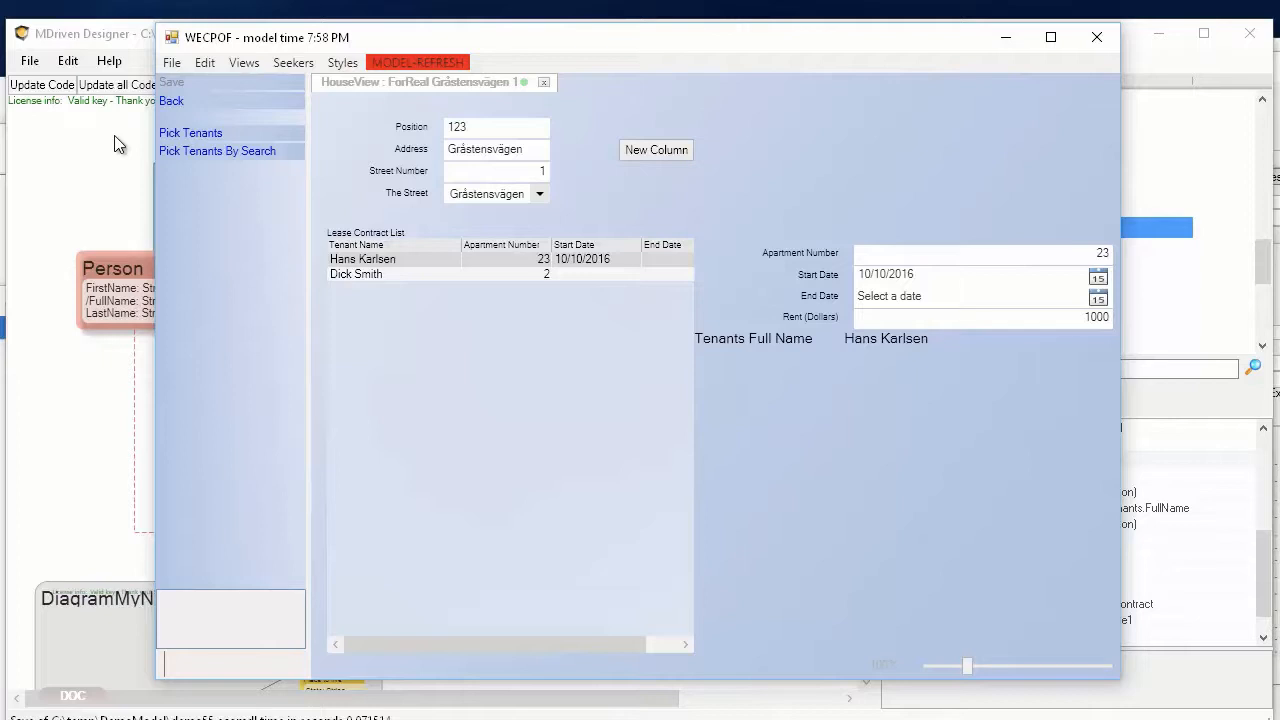
# Alternate between the two saved lease contracts to compare their details.
pyautogui.click(377, 272)
pyautogui.click(379, 262)
pyautogui.click(376, 273)
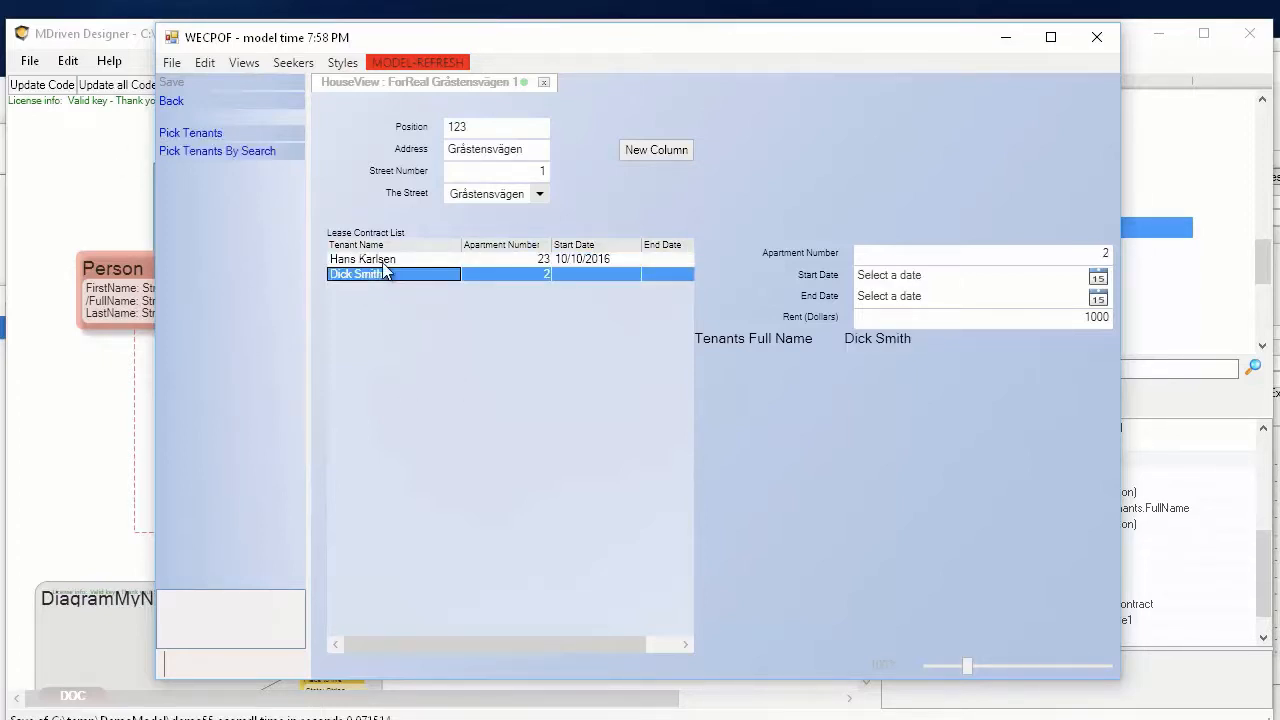
pyautogui.click(383, 263)
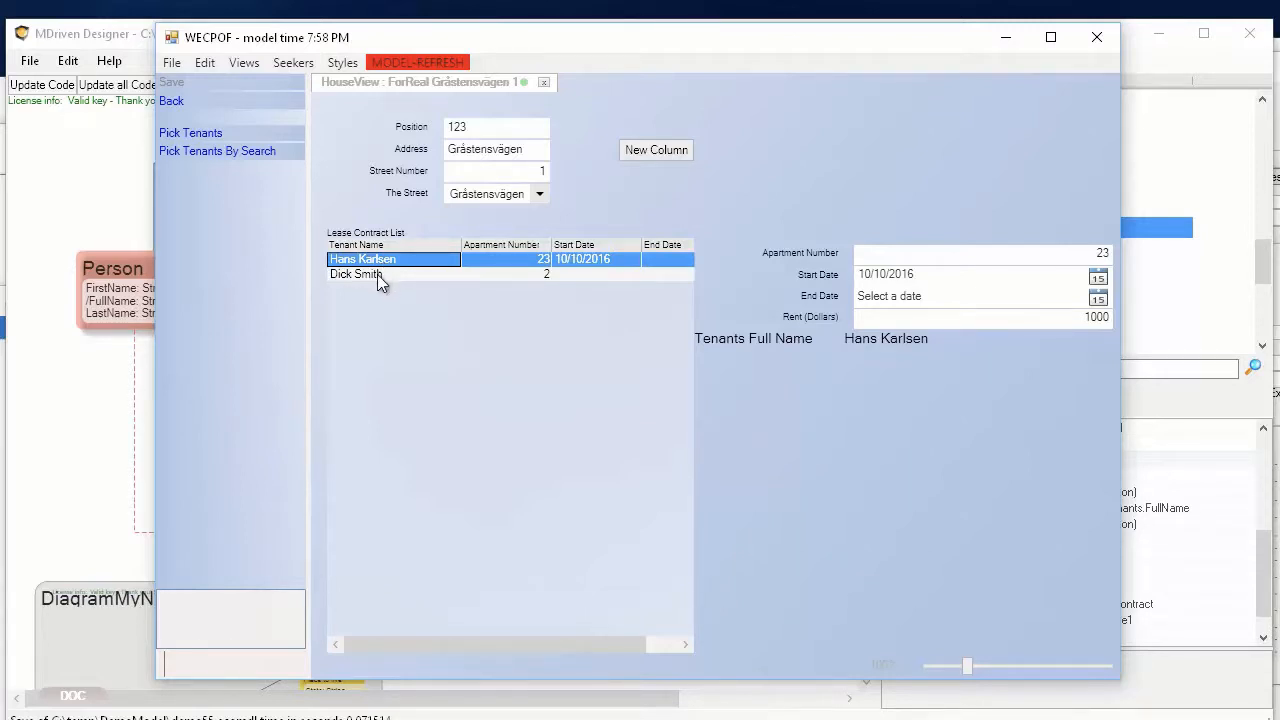
pyautogui.click(377, 274)
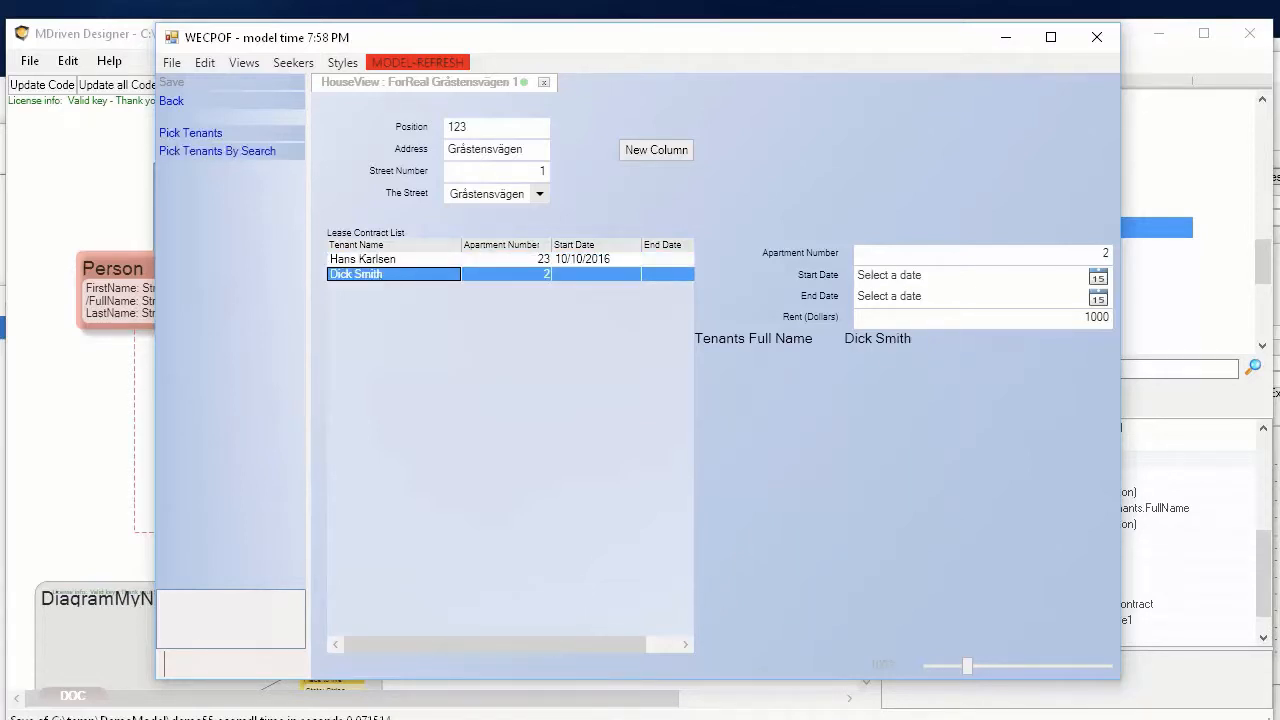